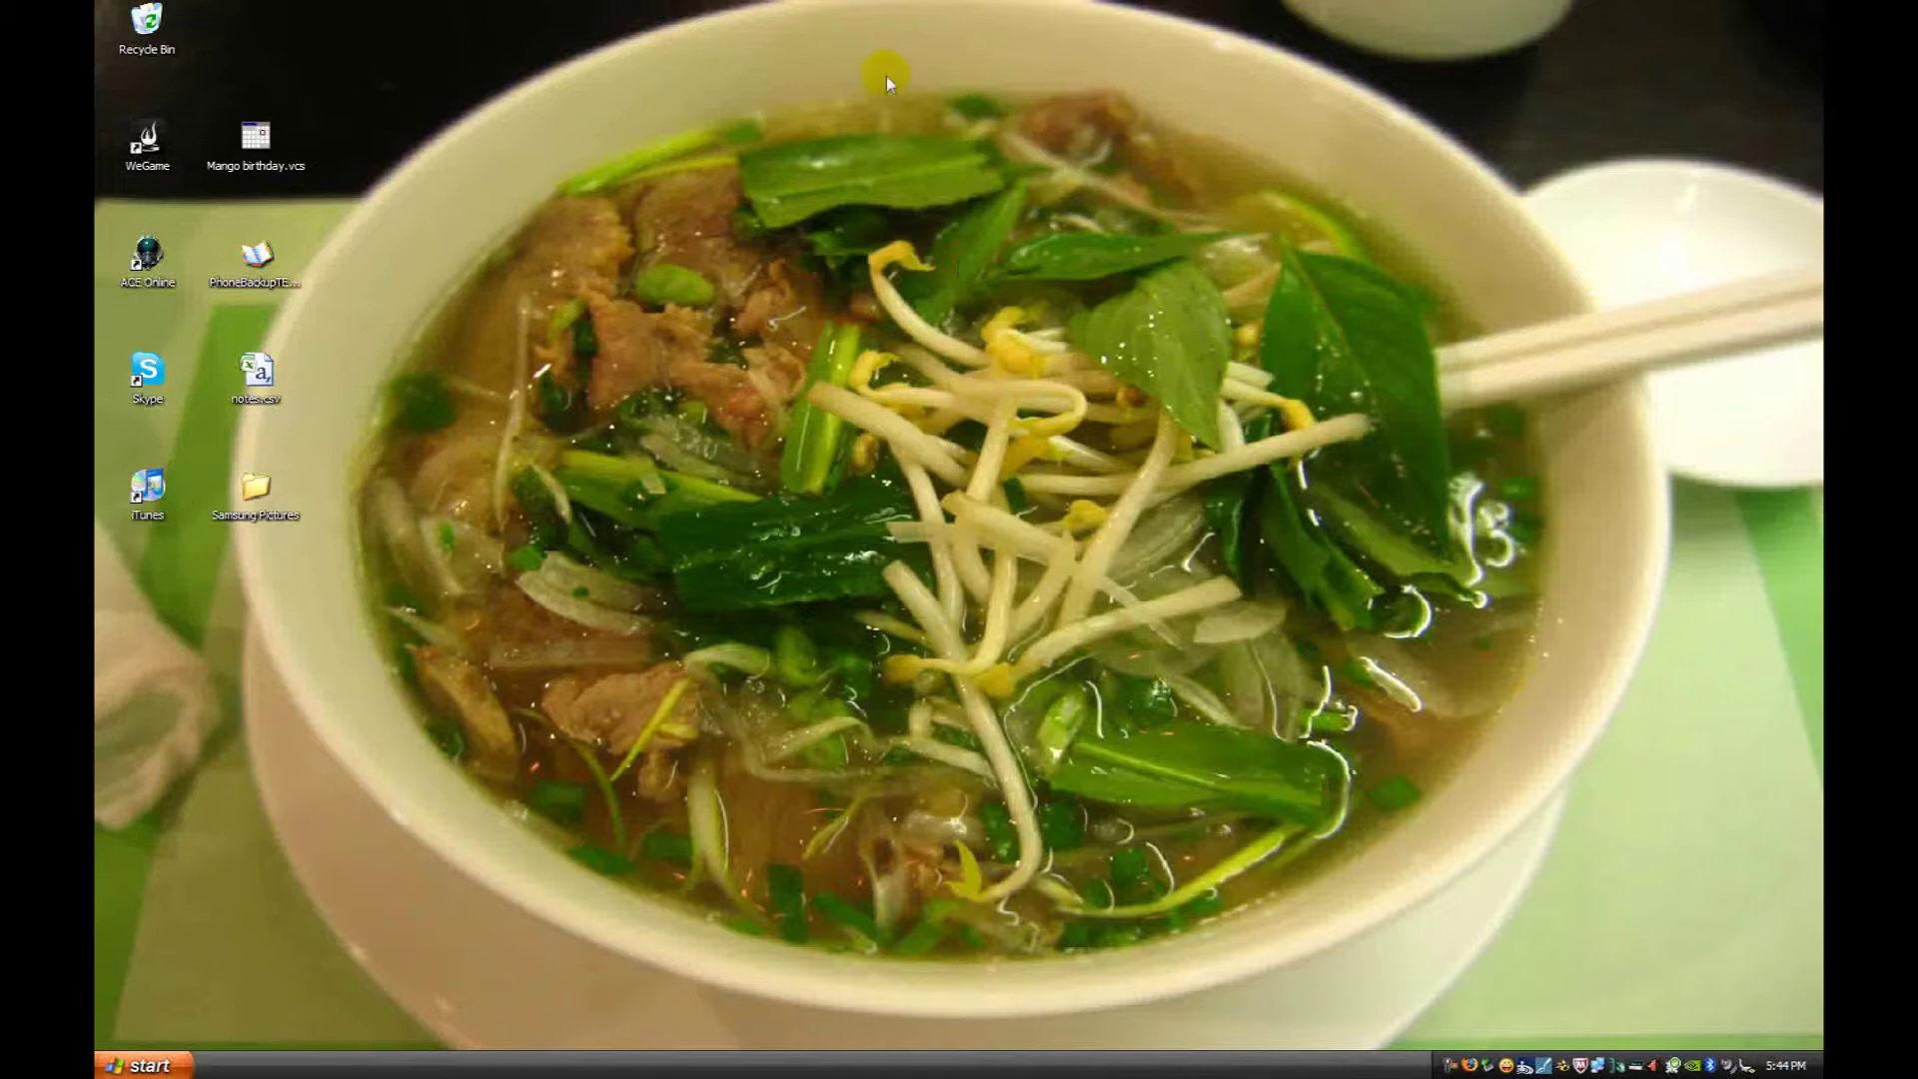
# Step: Clear the title and subtitle placeholders off the first slide, leaving it blank
pyautogui.click(934, 405)
pyautogui.click(861, 46)
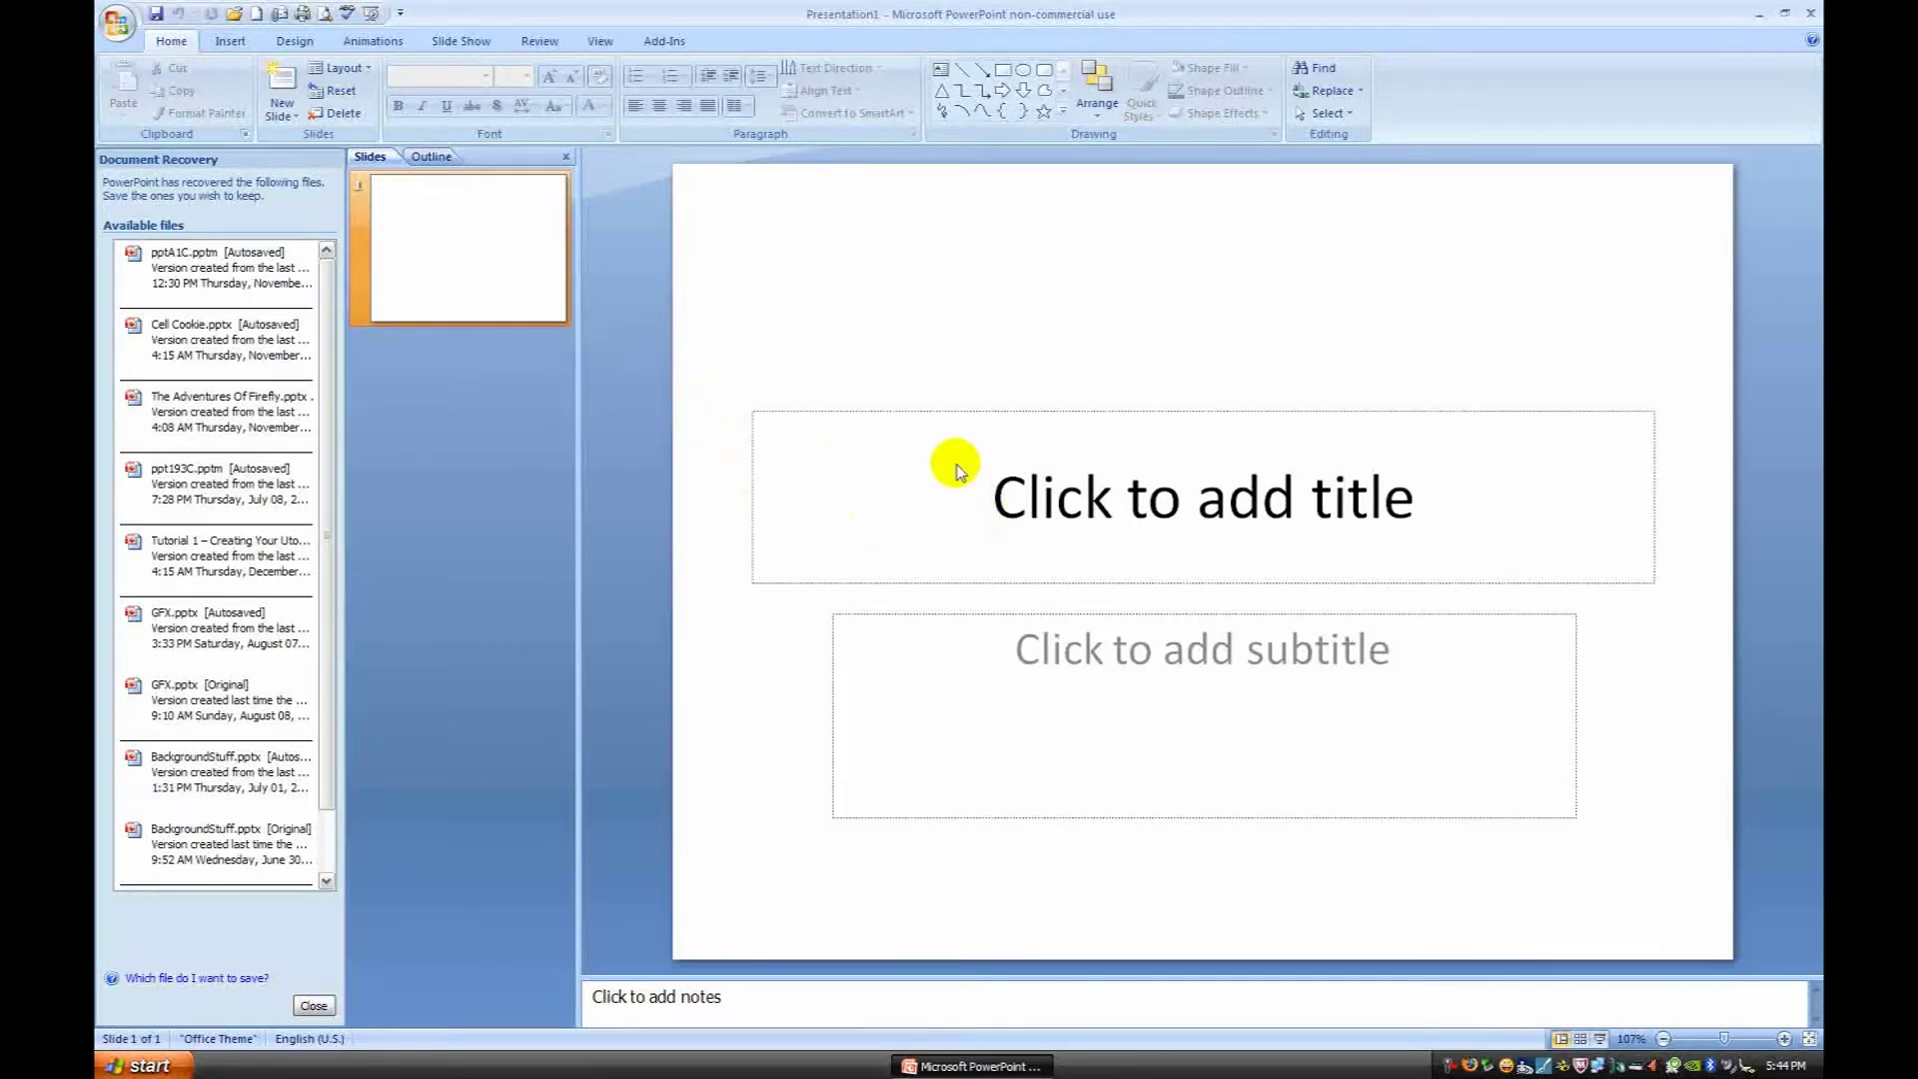
pyautogui.hotkey('ctrl', 'a')
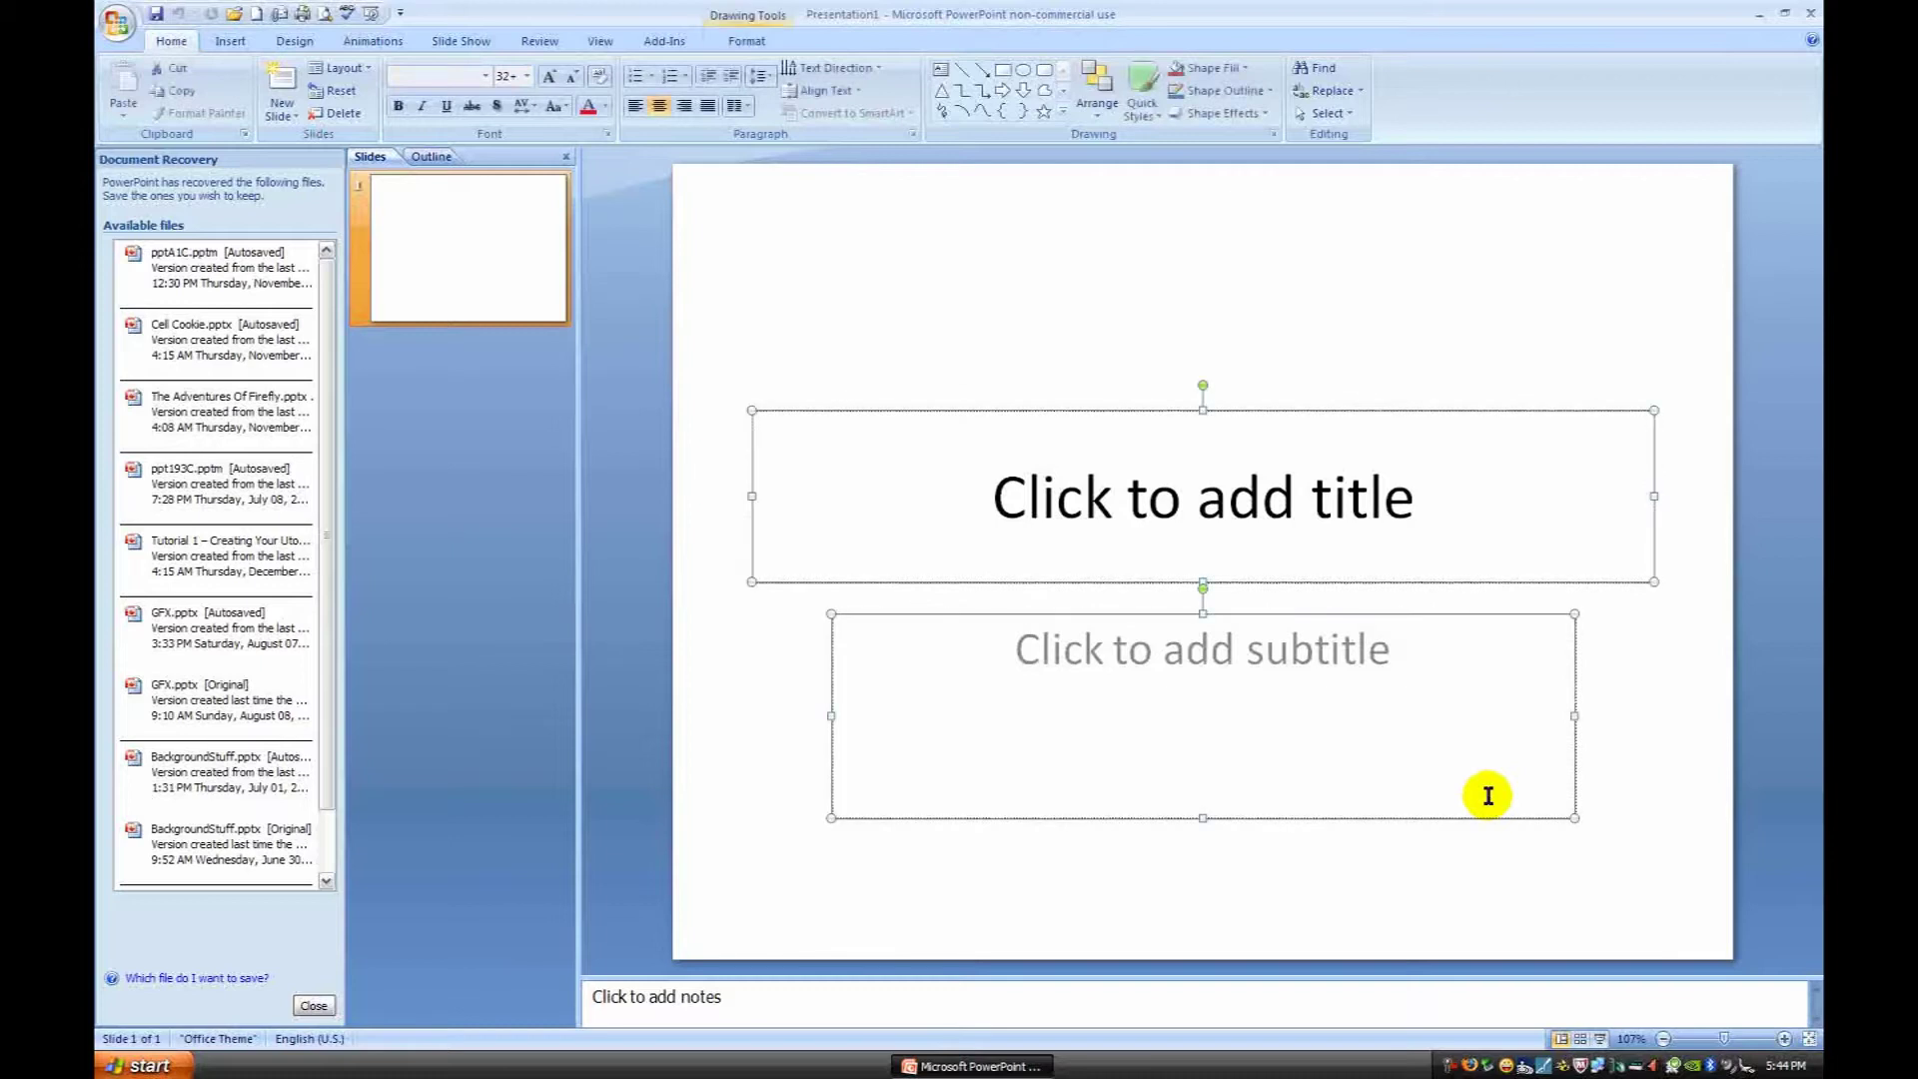
pyautogui.press('Delete')
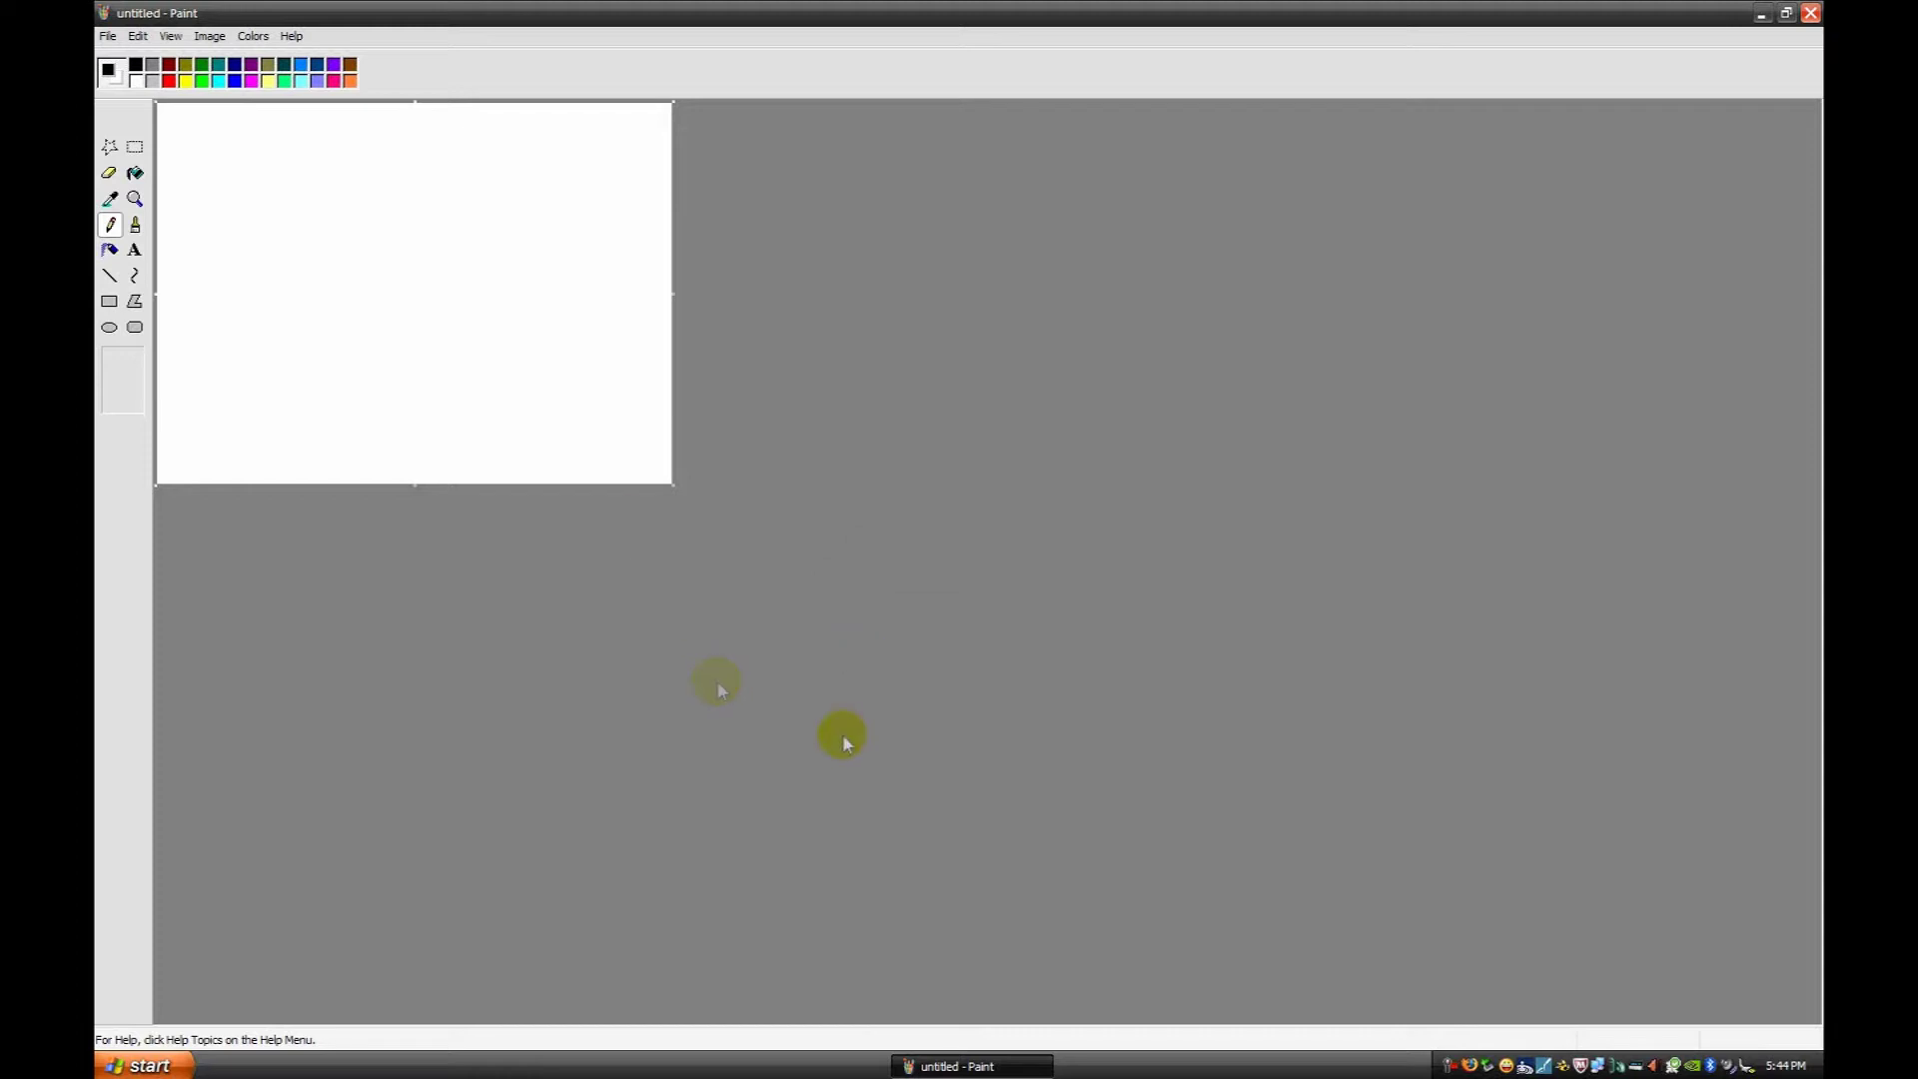
# Step: Start opening a picture in Paint and enter the Youtube Backgrounds folder
pyautogui.click(110, 37)
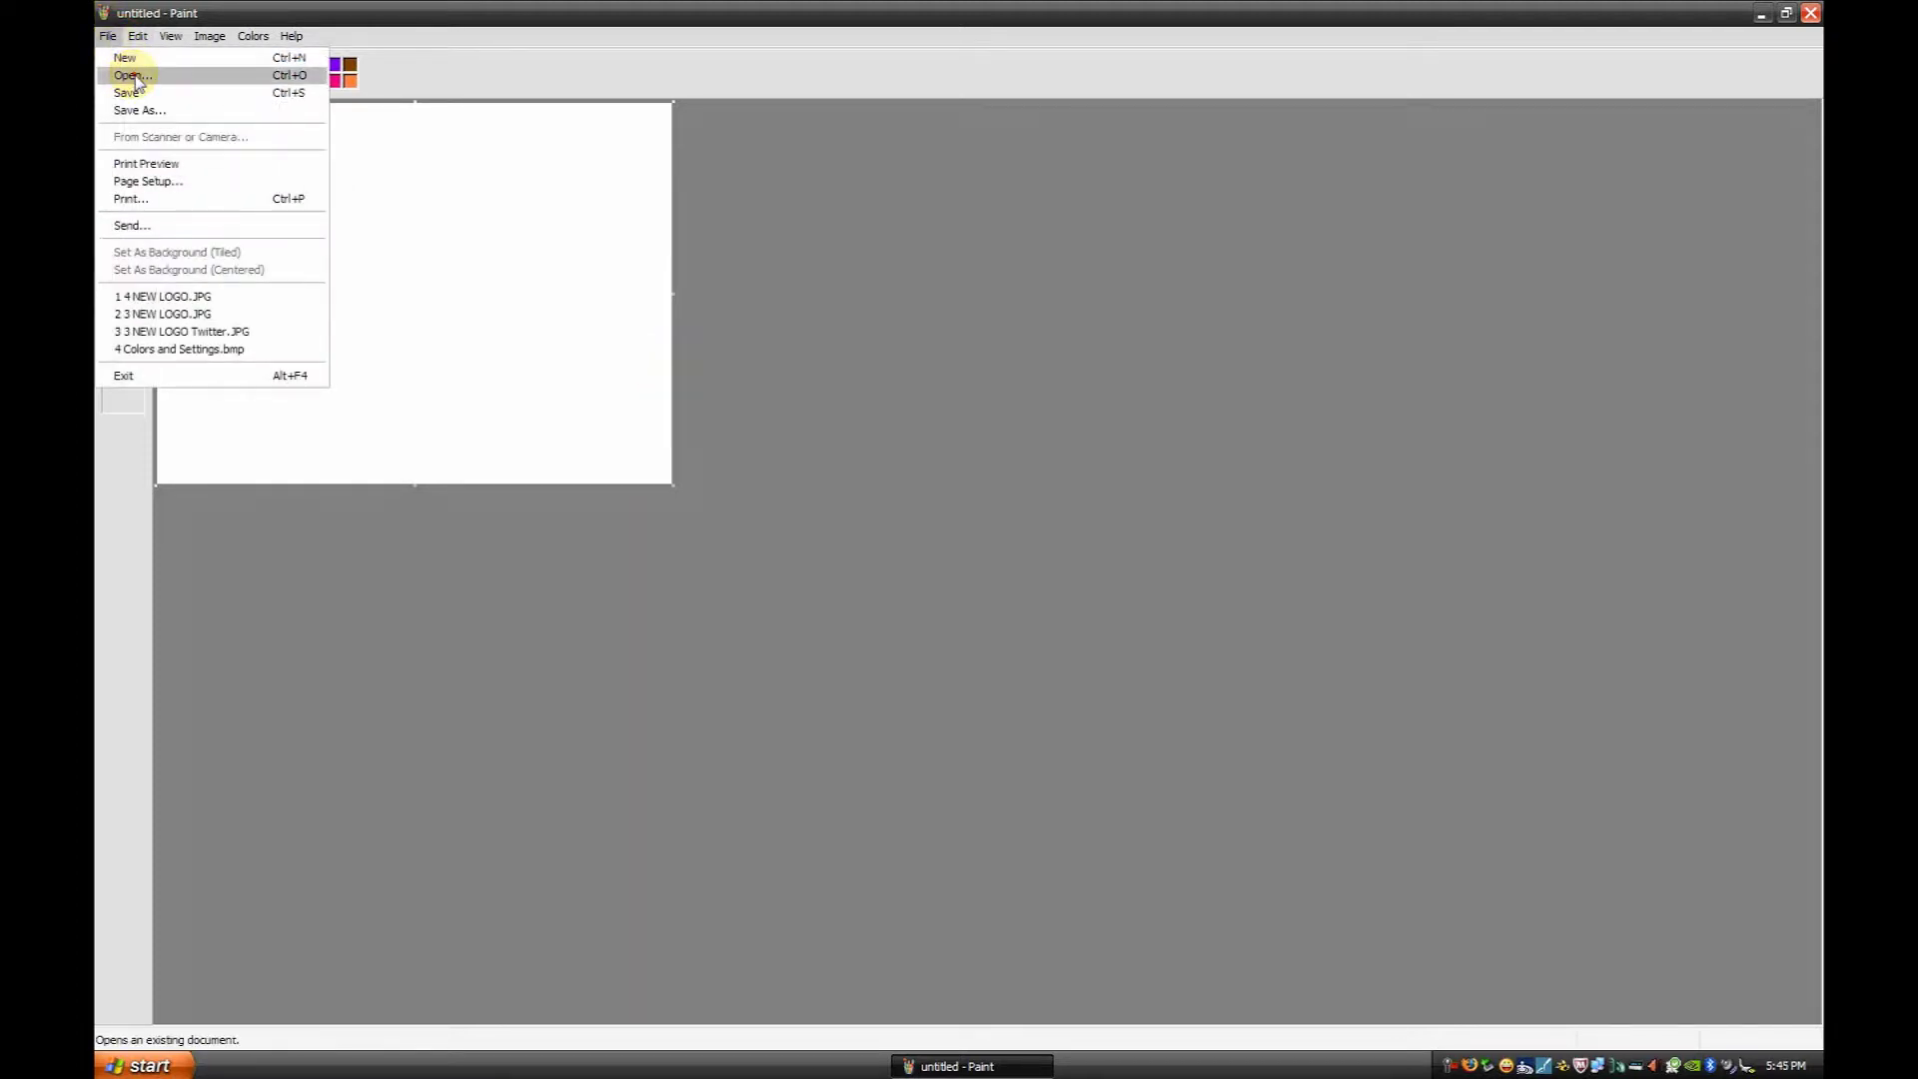
pyautogui.click(135, 77)
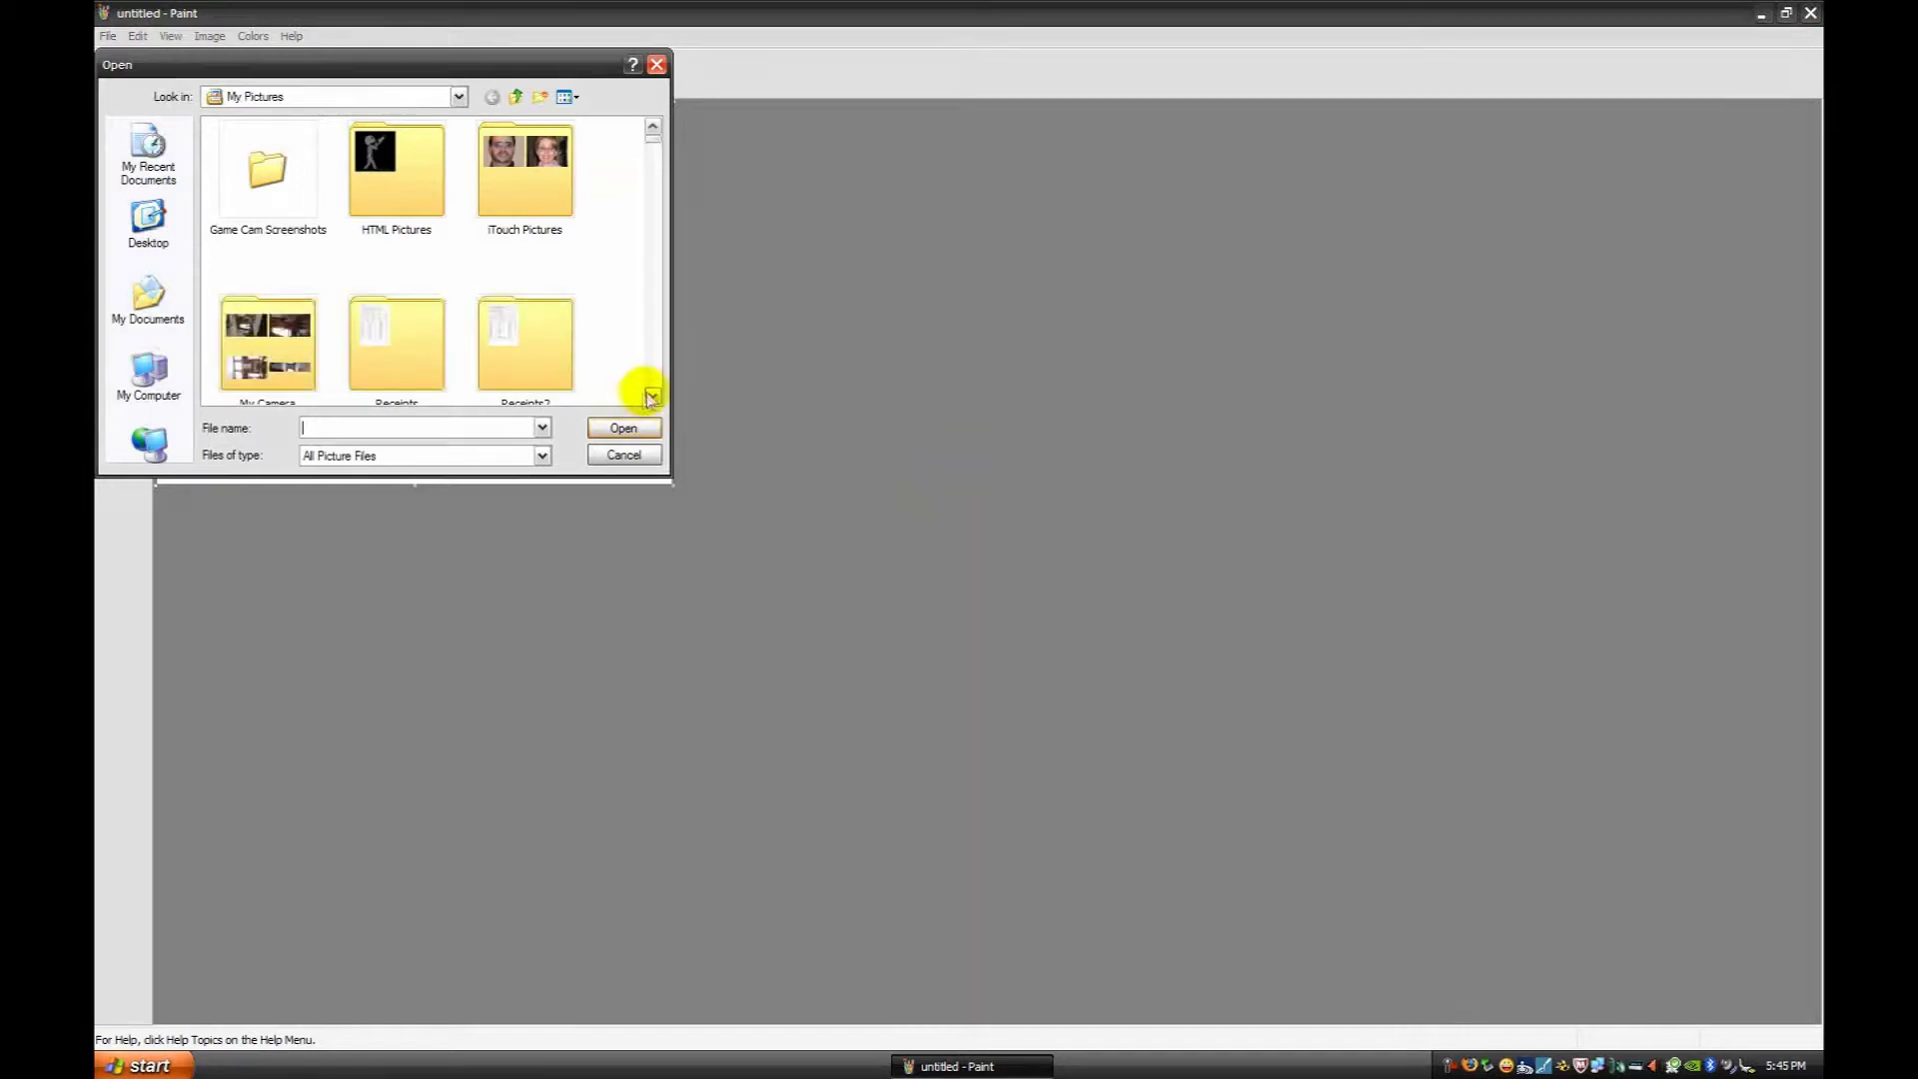
pyautogui.click(651, 398)
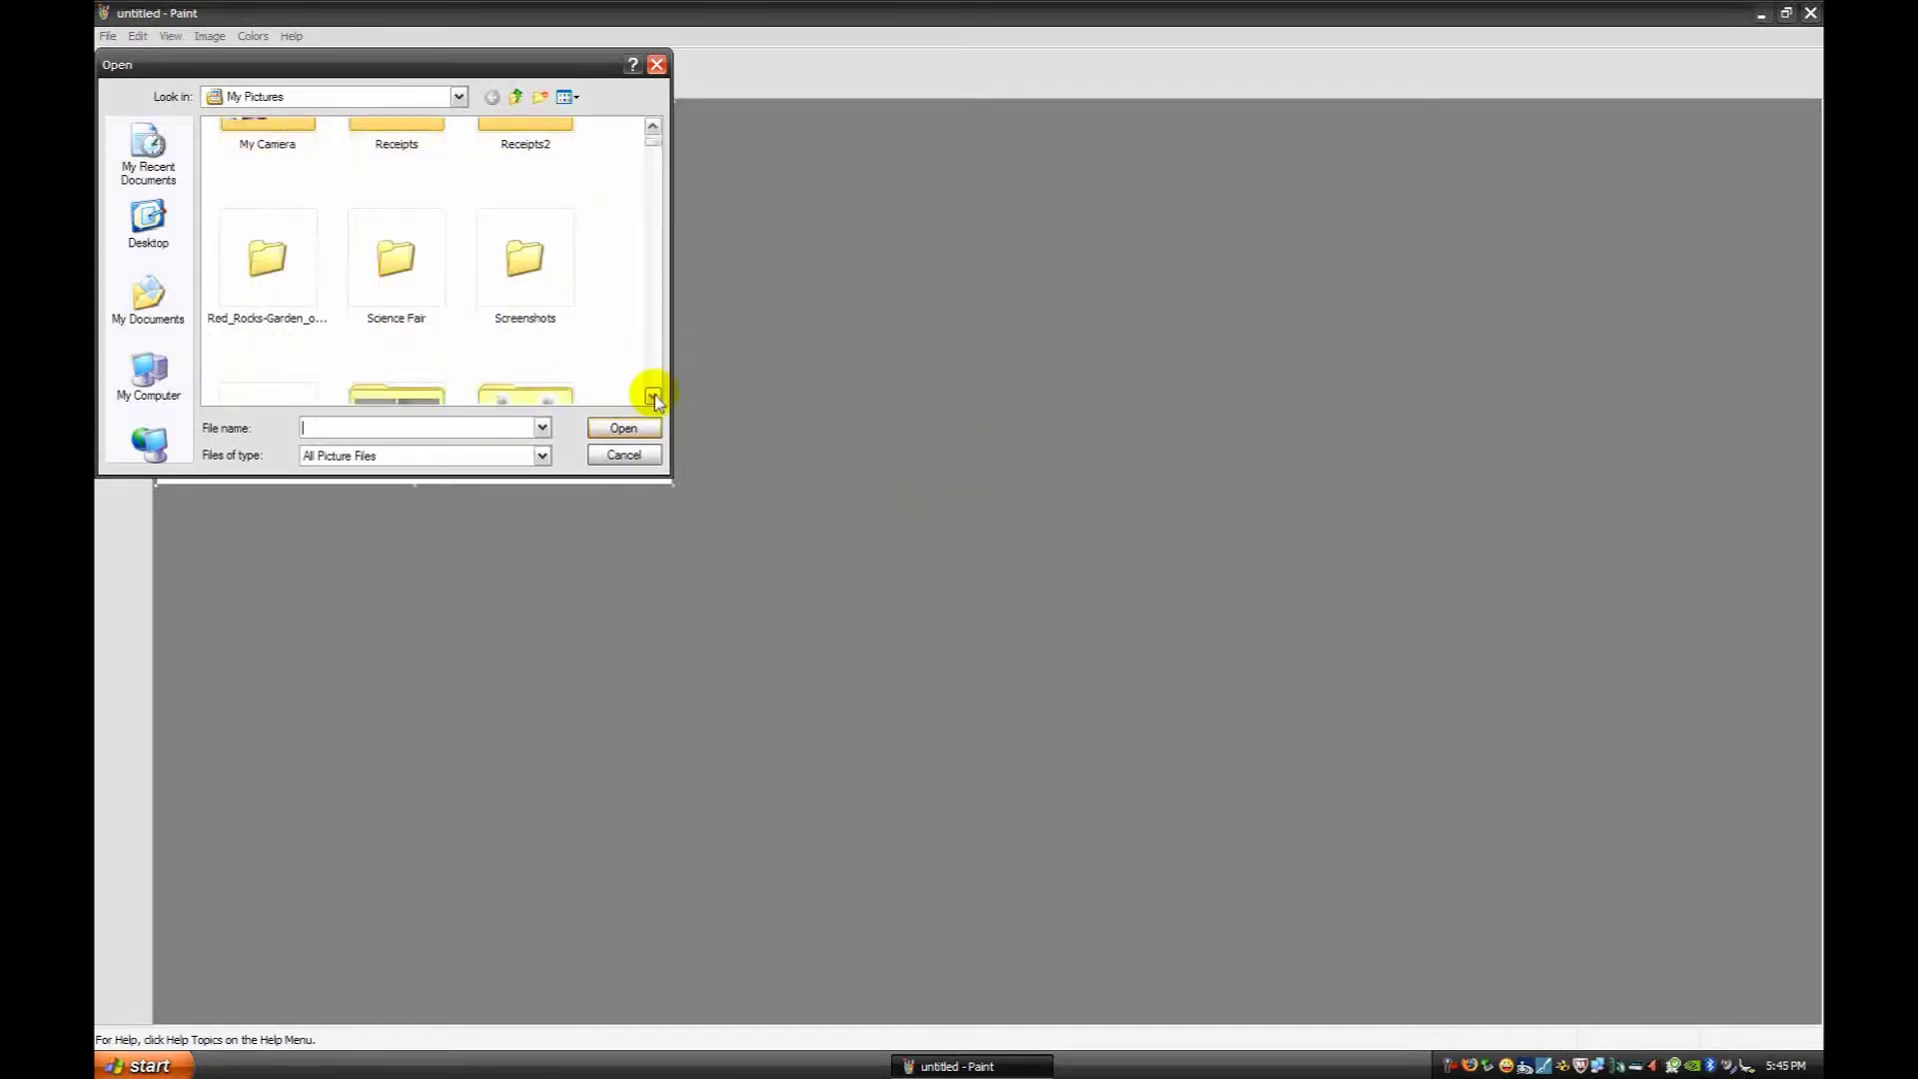
pyautogui.click(653, 397)
pyautogui.click(652, 396)
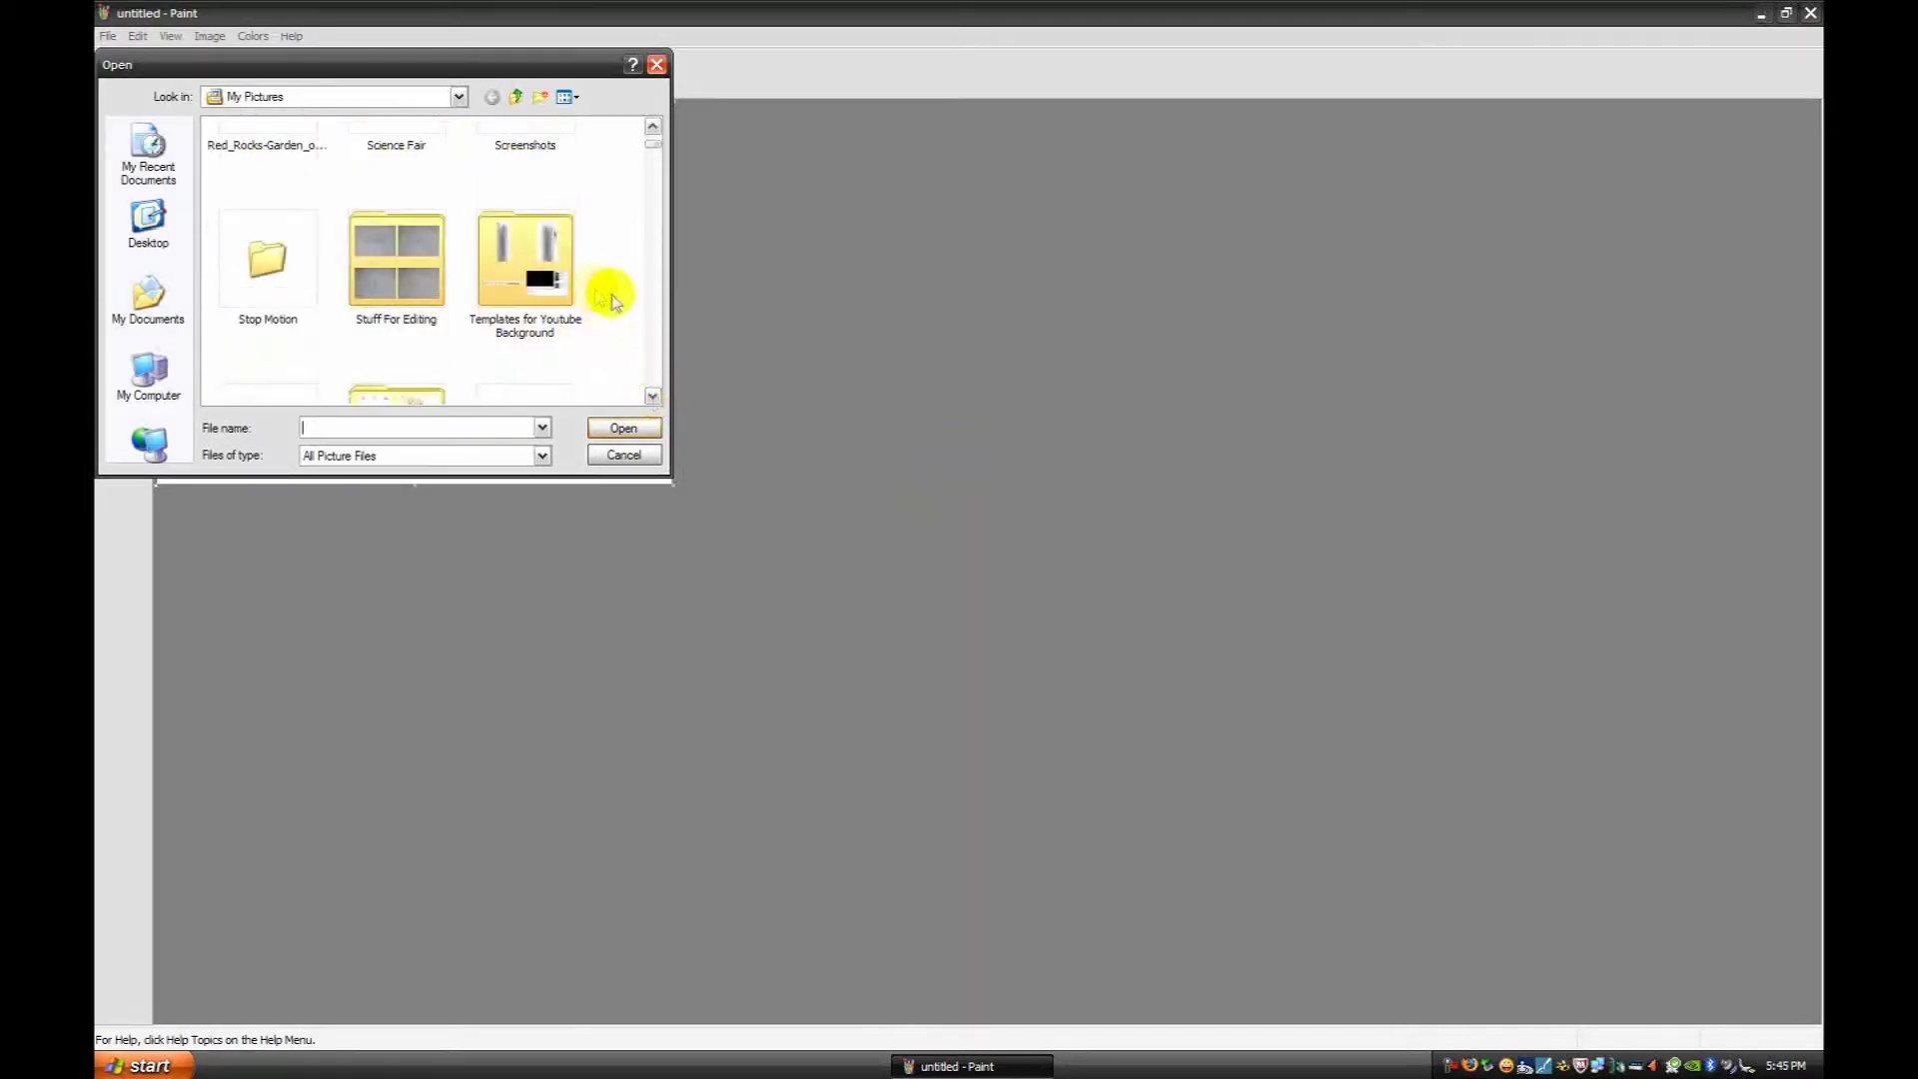
pyautogui.click(652, 397)
pyautogui.click(653, 397)
pyautogui.doubleClick(525, 256)
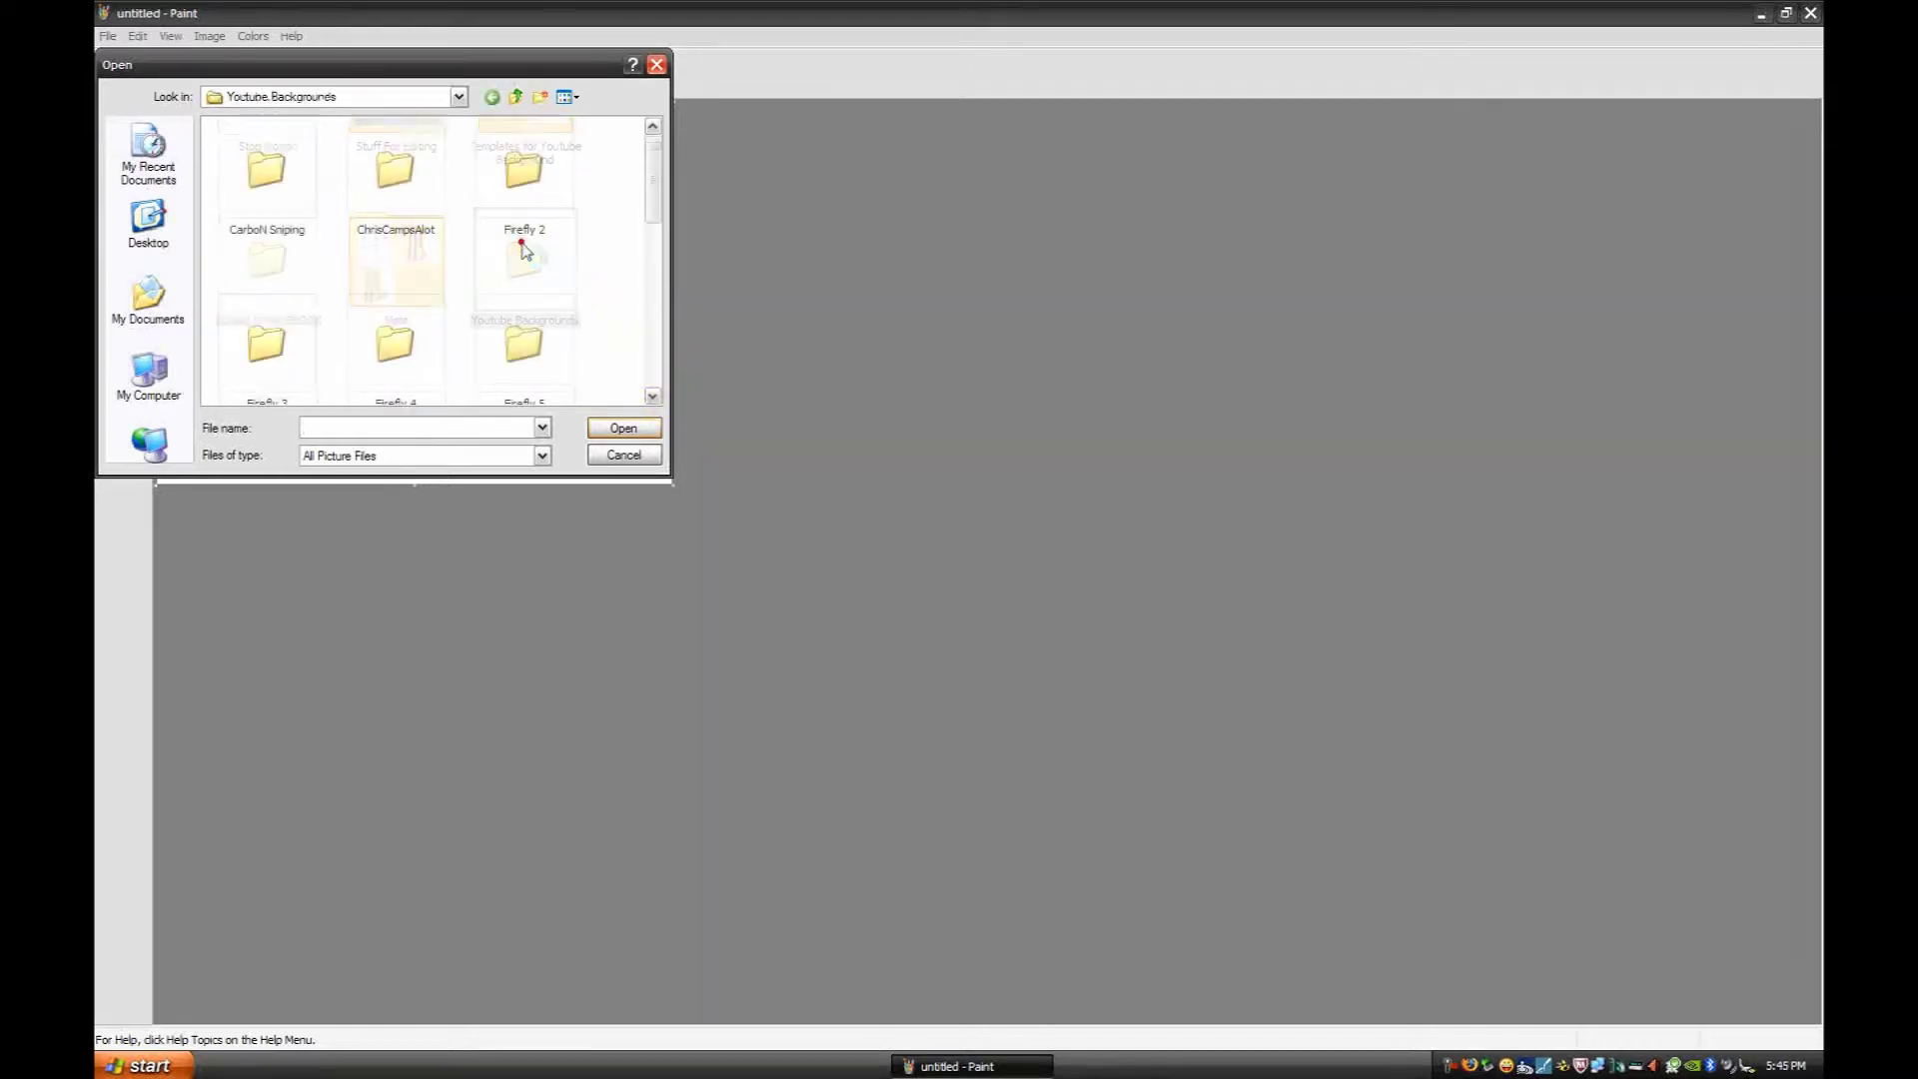
# Step: Open 2.JPG from the Firefly [TABS] folder
pyautogui.moveTo(651, 189); pyautogui.dragTo(662, 283)
pyautogui.click(294, 254)
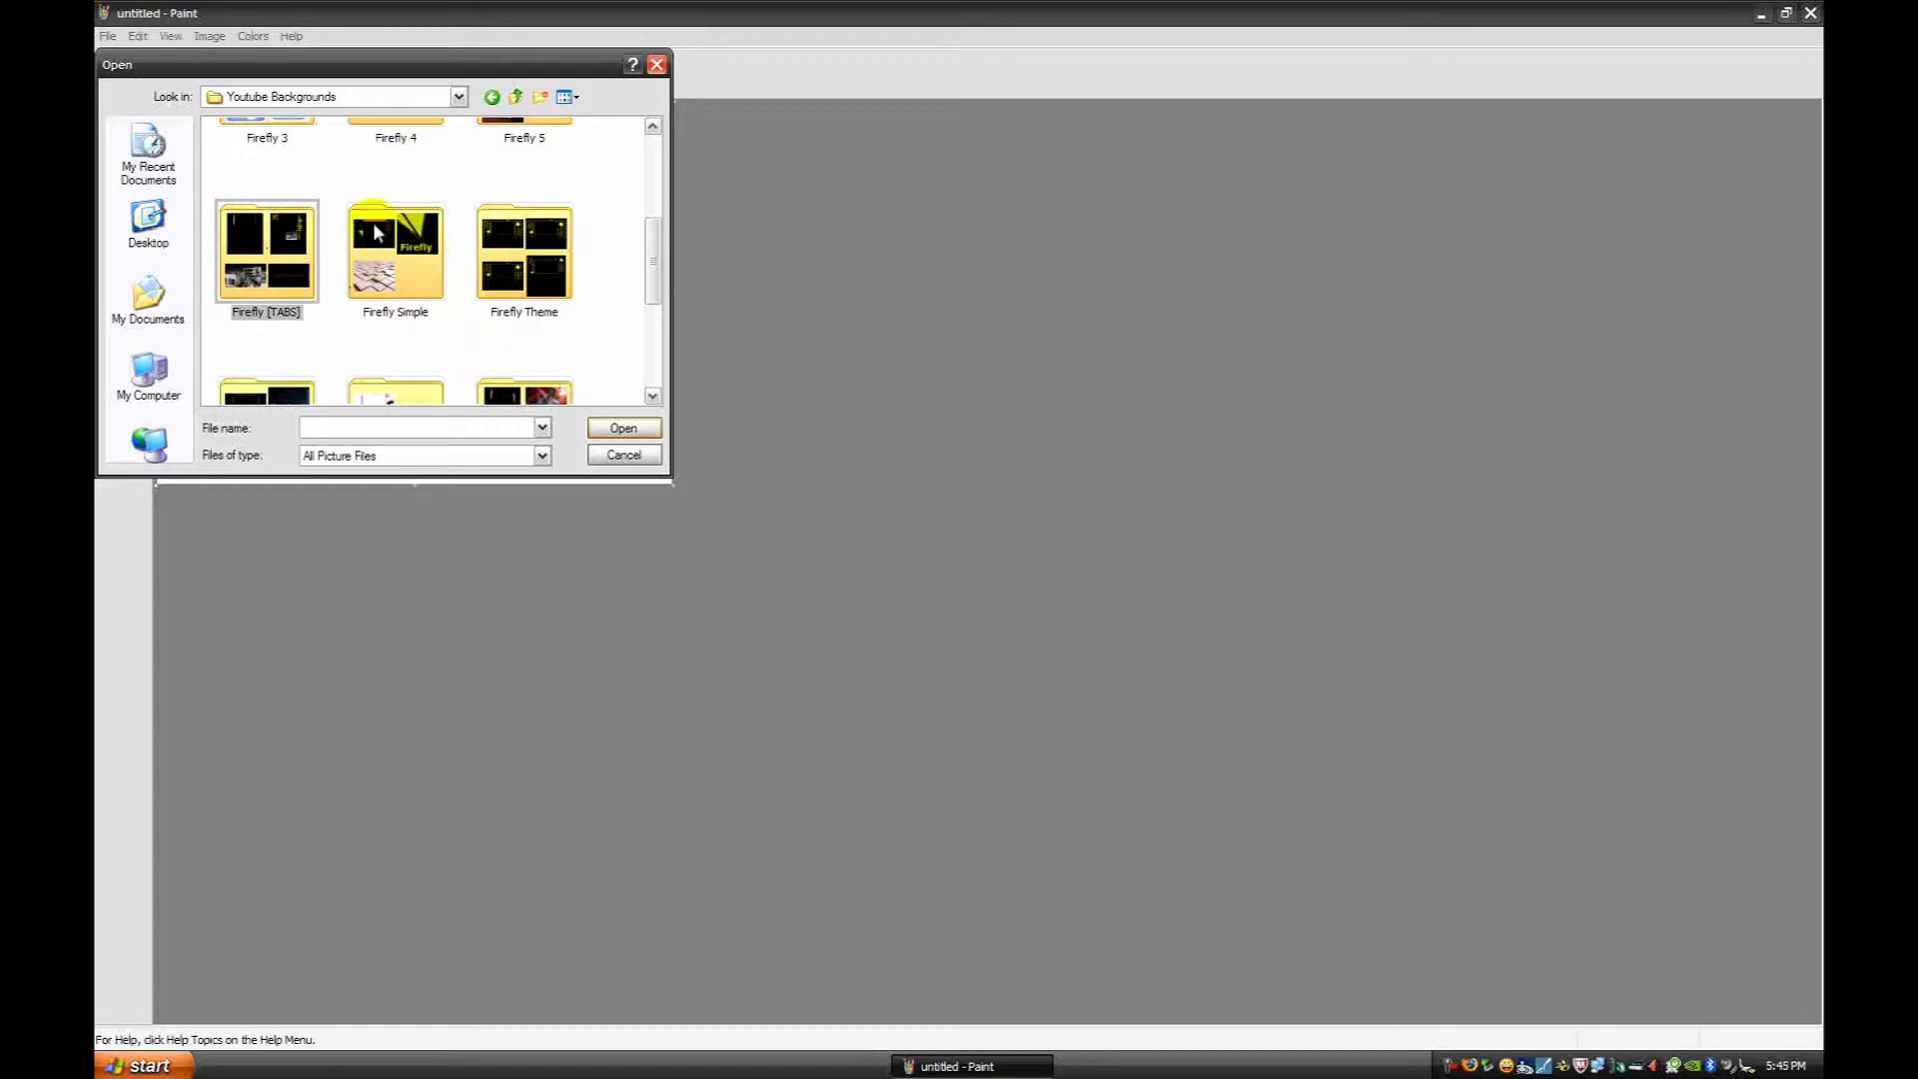
pyautogui.doubleClick(300, 261)
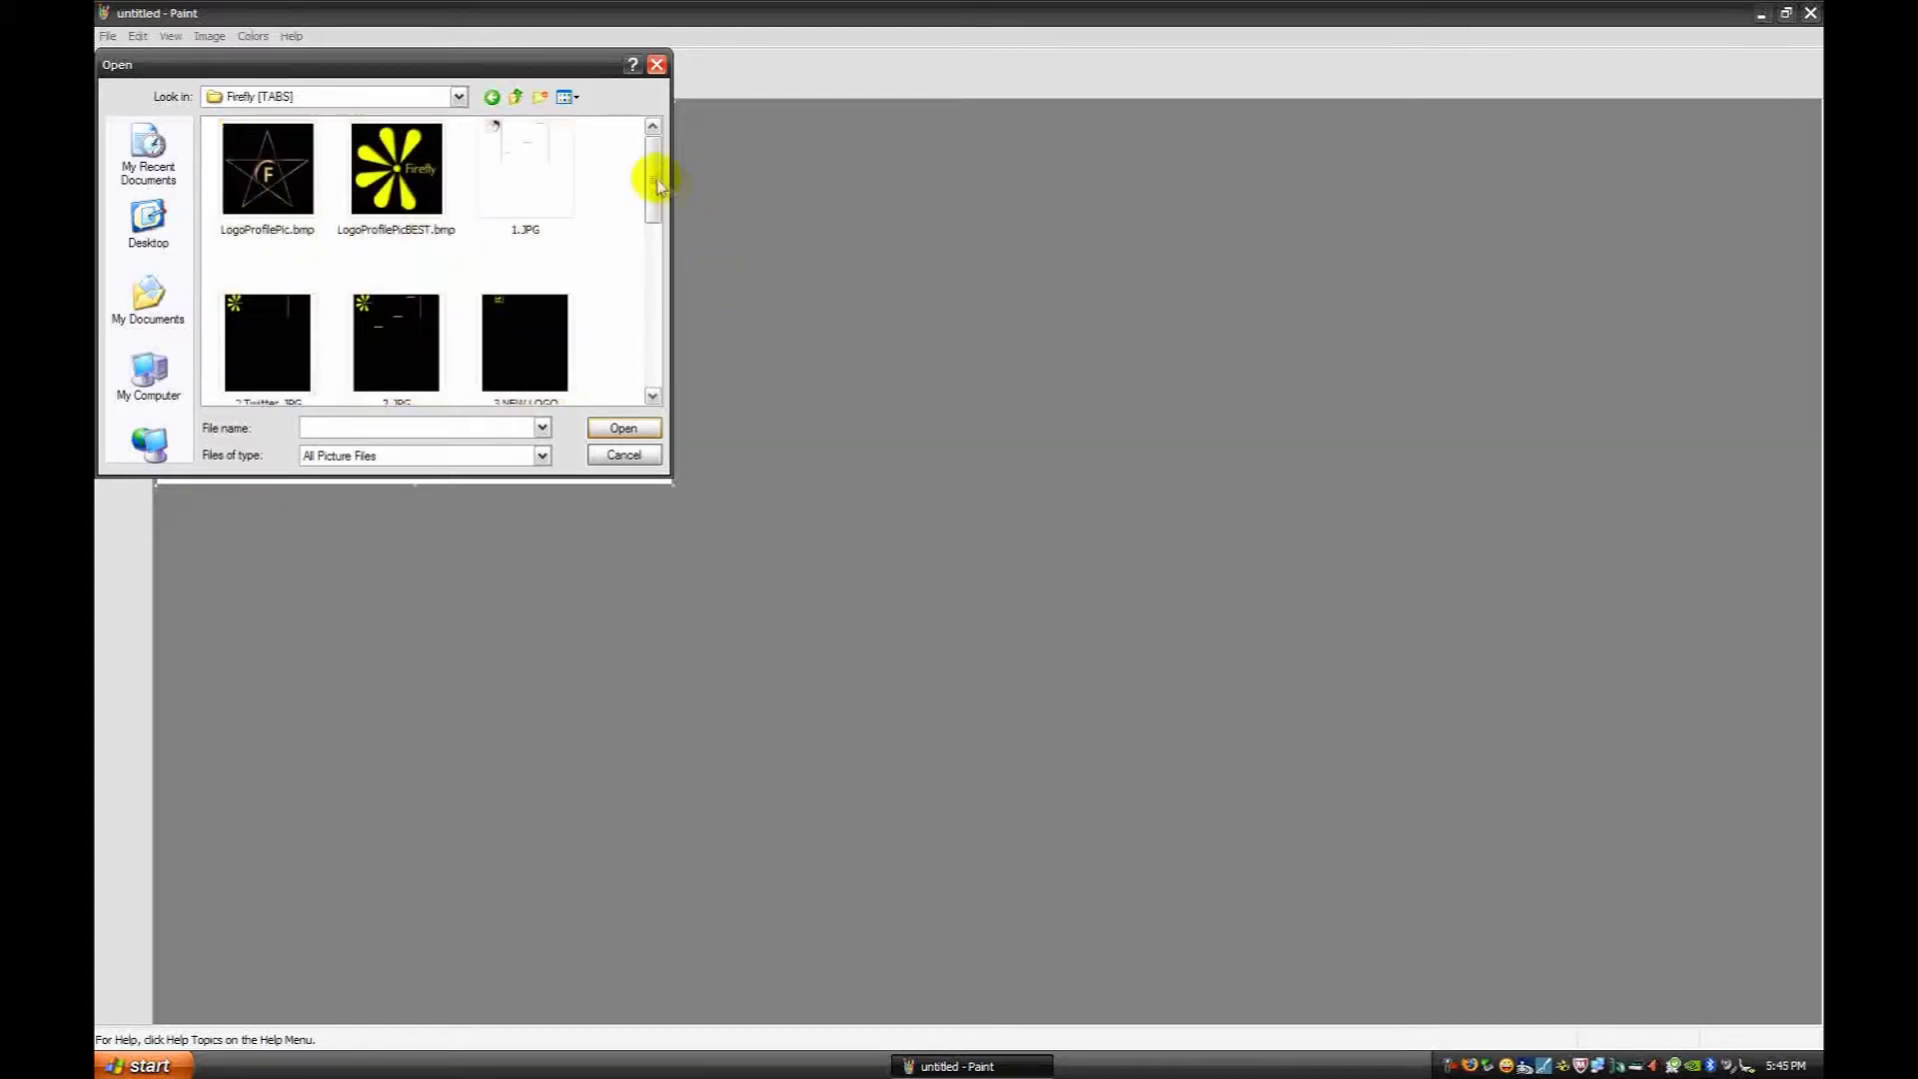
pyautogui.moveTo(658, 186); pyautogui.dragTo(612, 172)
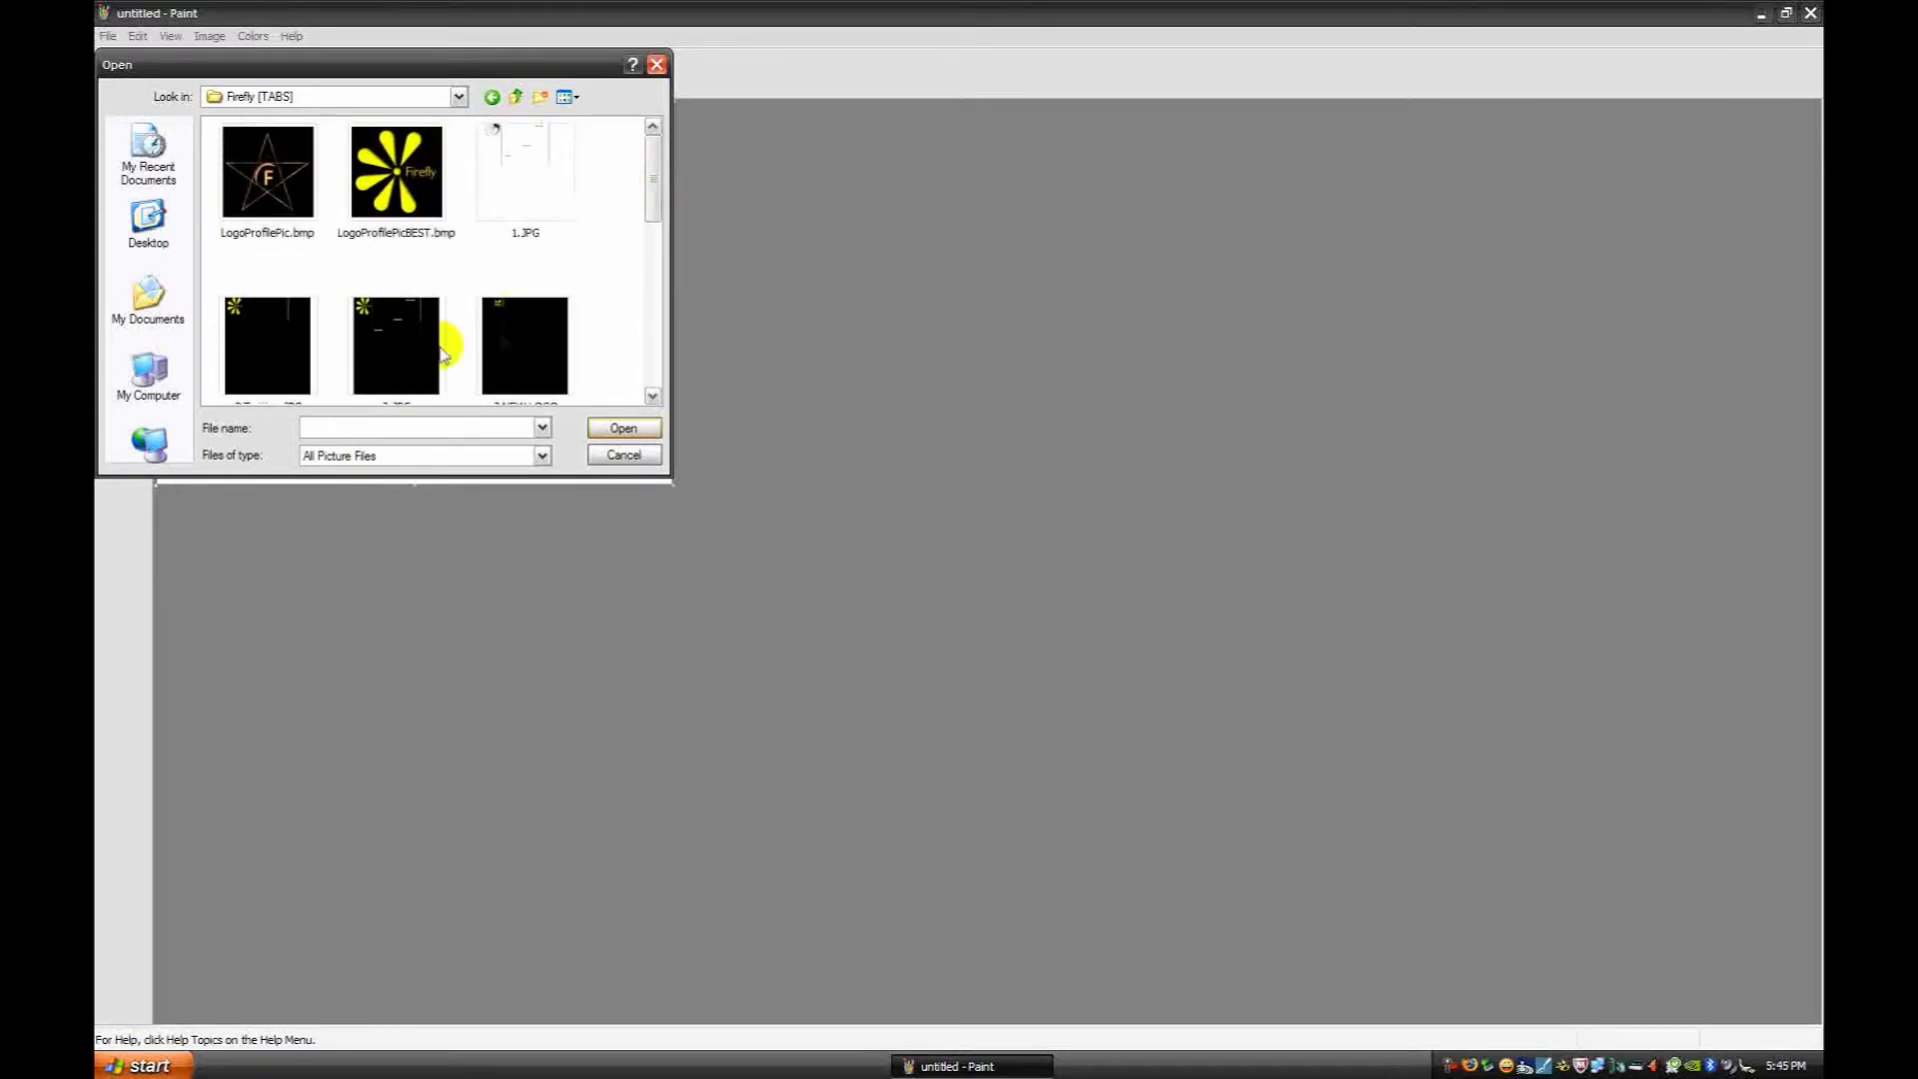
pyautogui.doubleClick(416, 333)
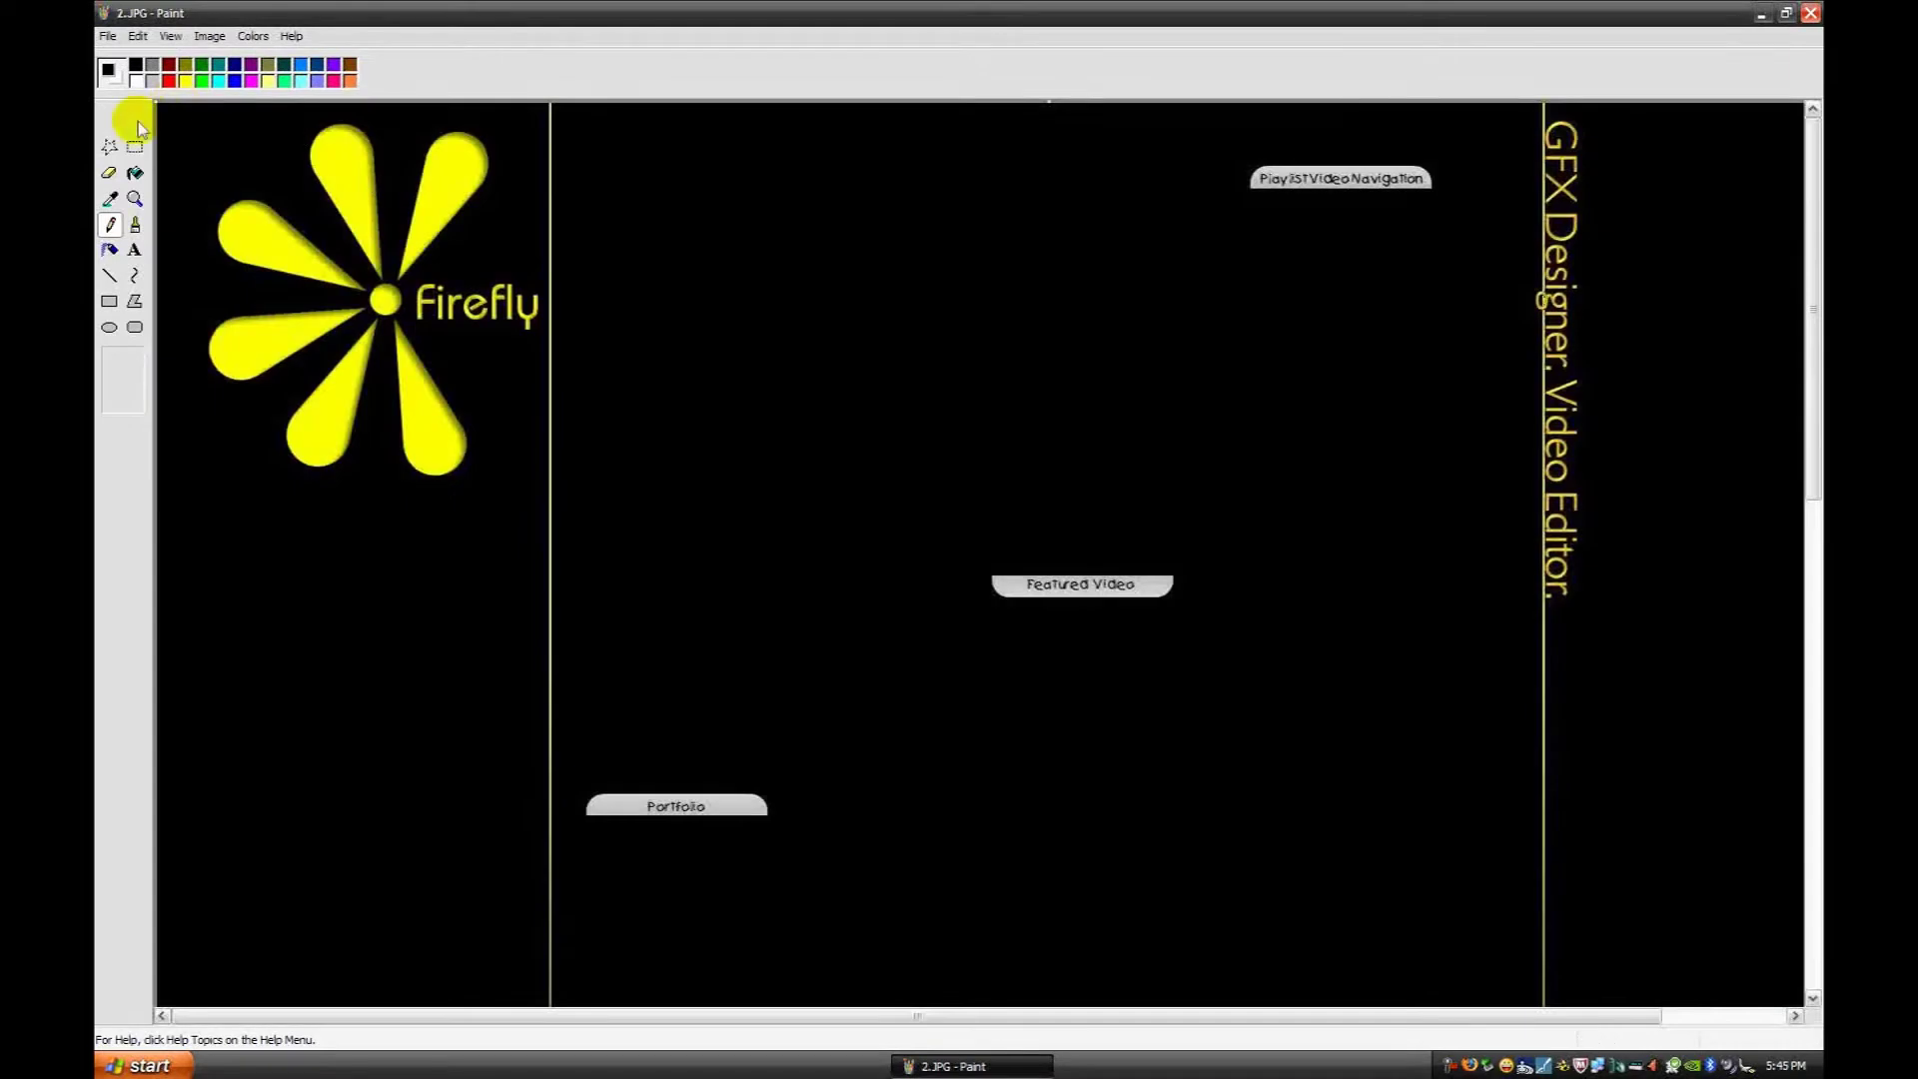
# Step: With rectangular selection, black background and transparent selection, erase the Firefly logo to black
pyautogui.click(134, 148)
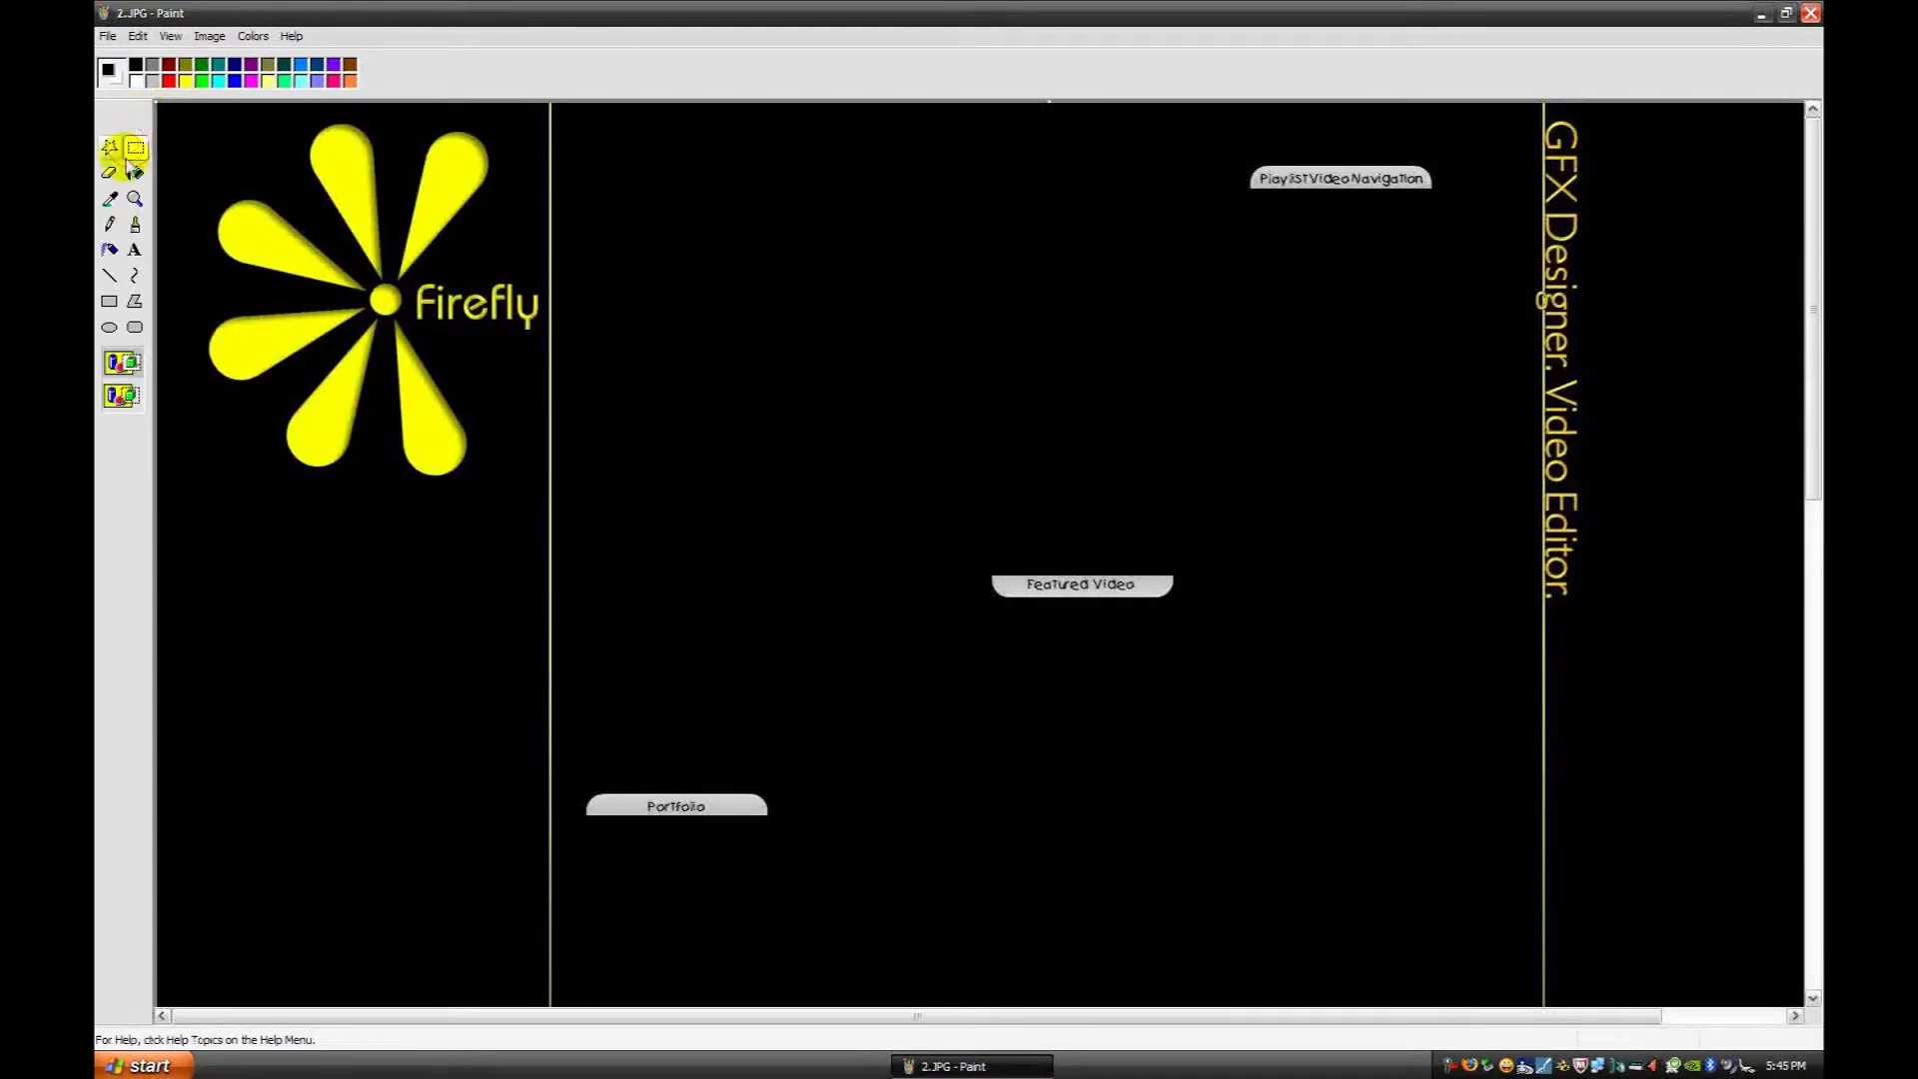
pyautogui.rightClick(136, 64)
pyautogui.click(121, 395)
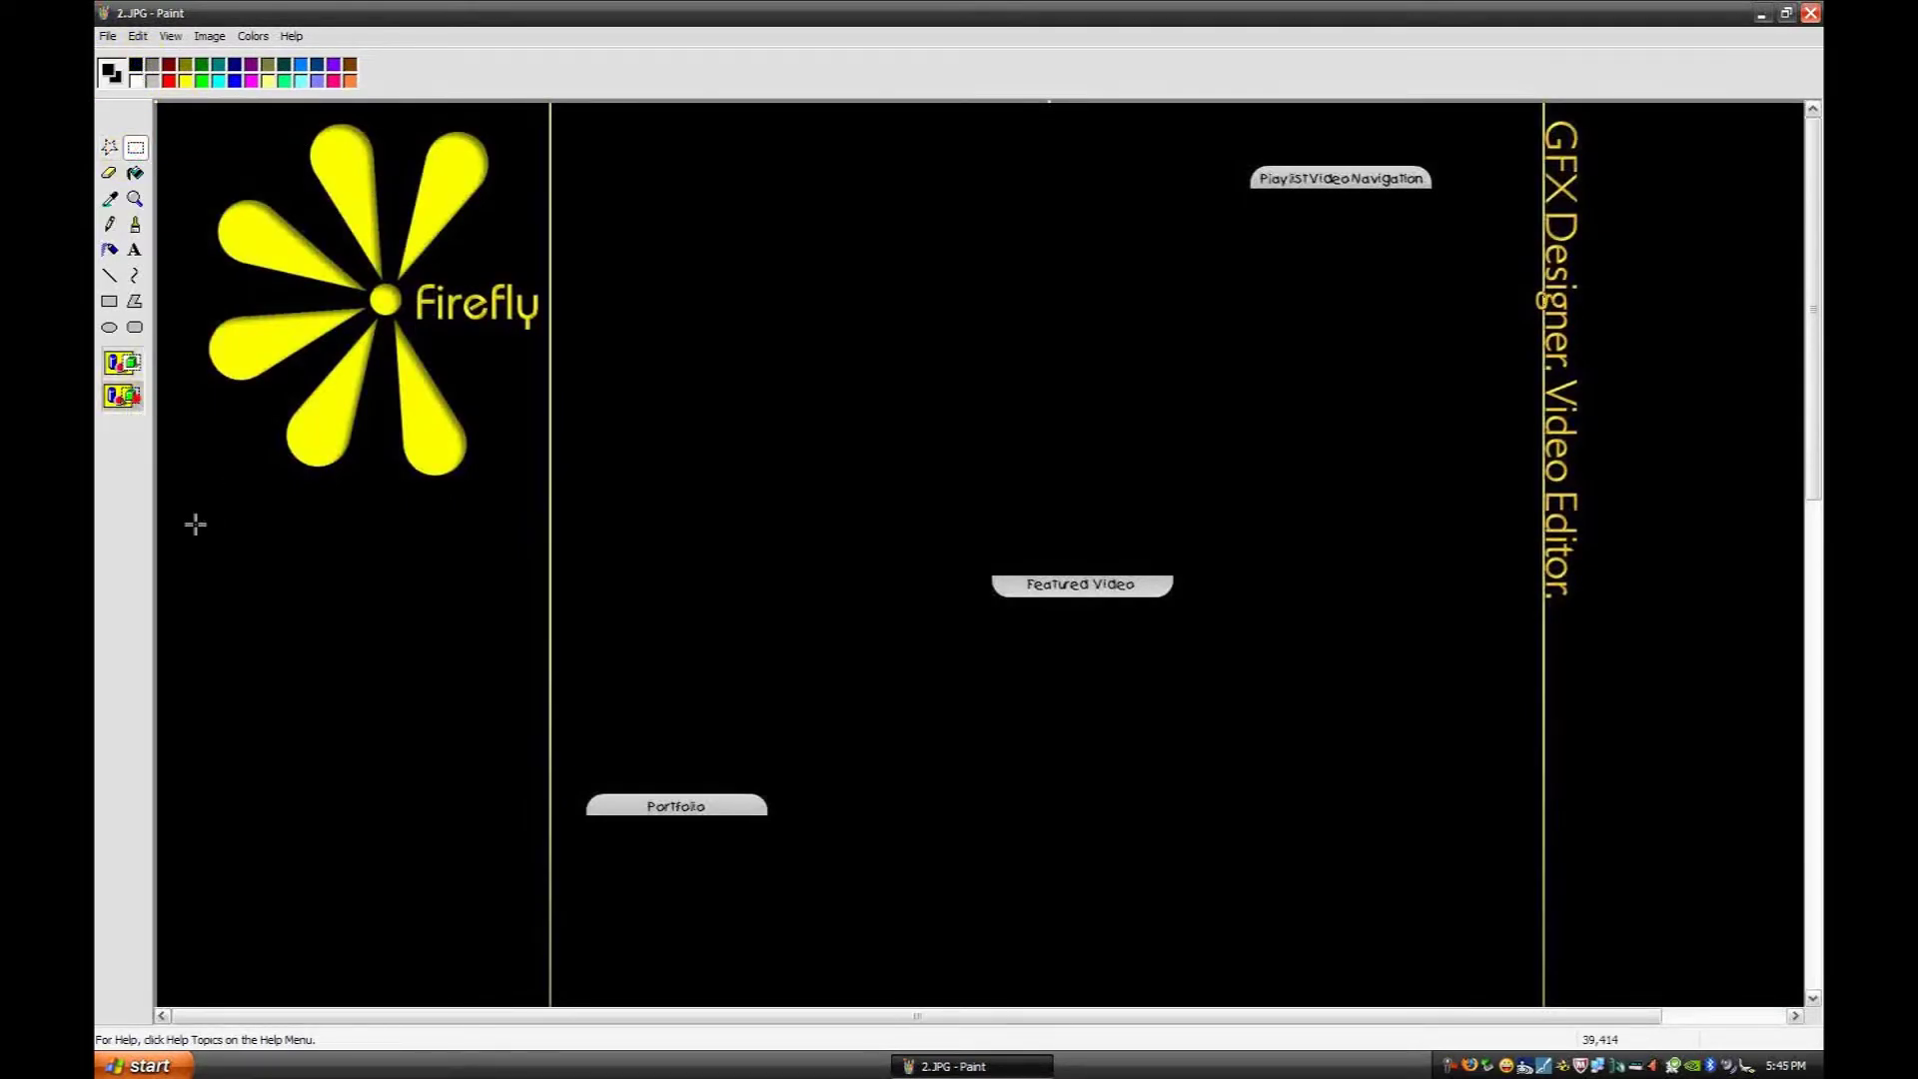
pyautogui.moveTo(210, 568); pyautogui.dragTo(540, 42)
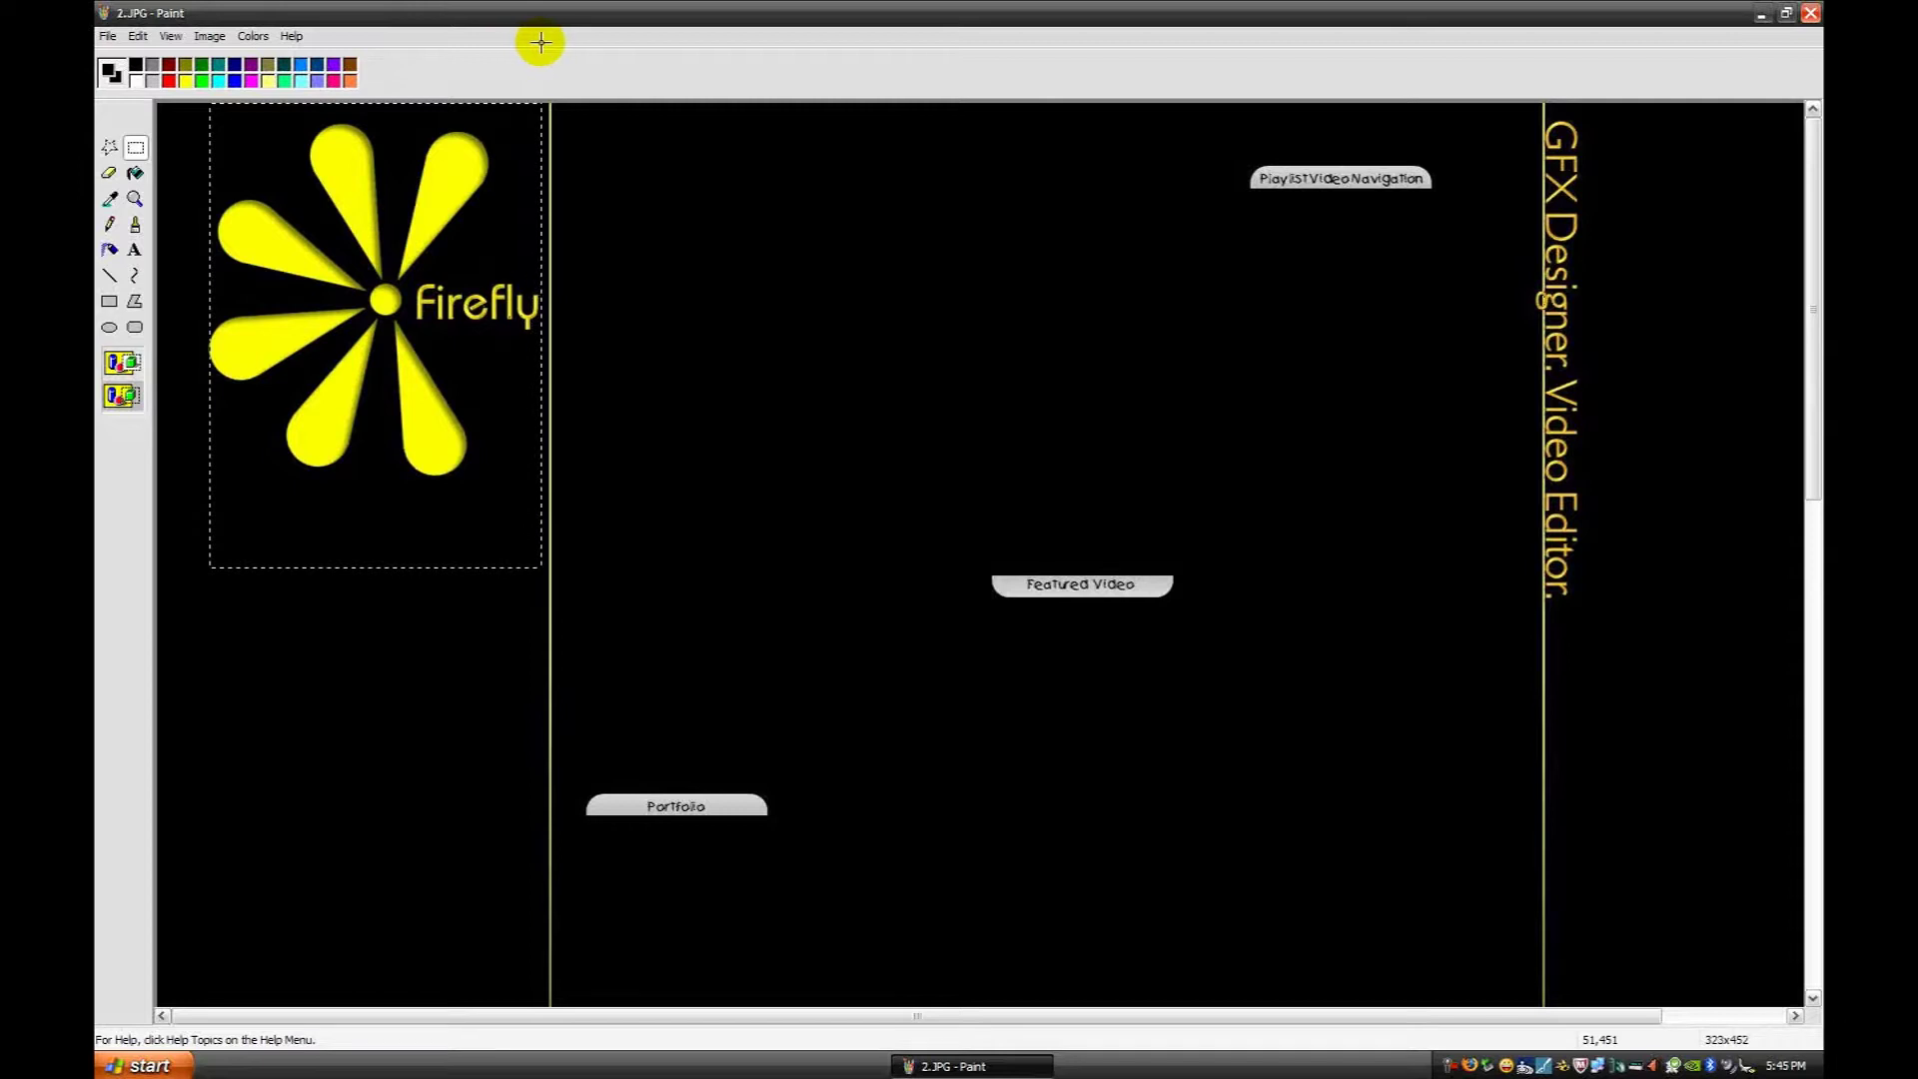
pyautogui.press('Delete')
# Step: Erase the tab buttons to black
pyautogui.moveTo(371, 426); pyautogui.dragTo(160, 274)
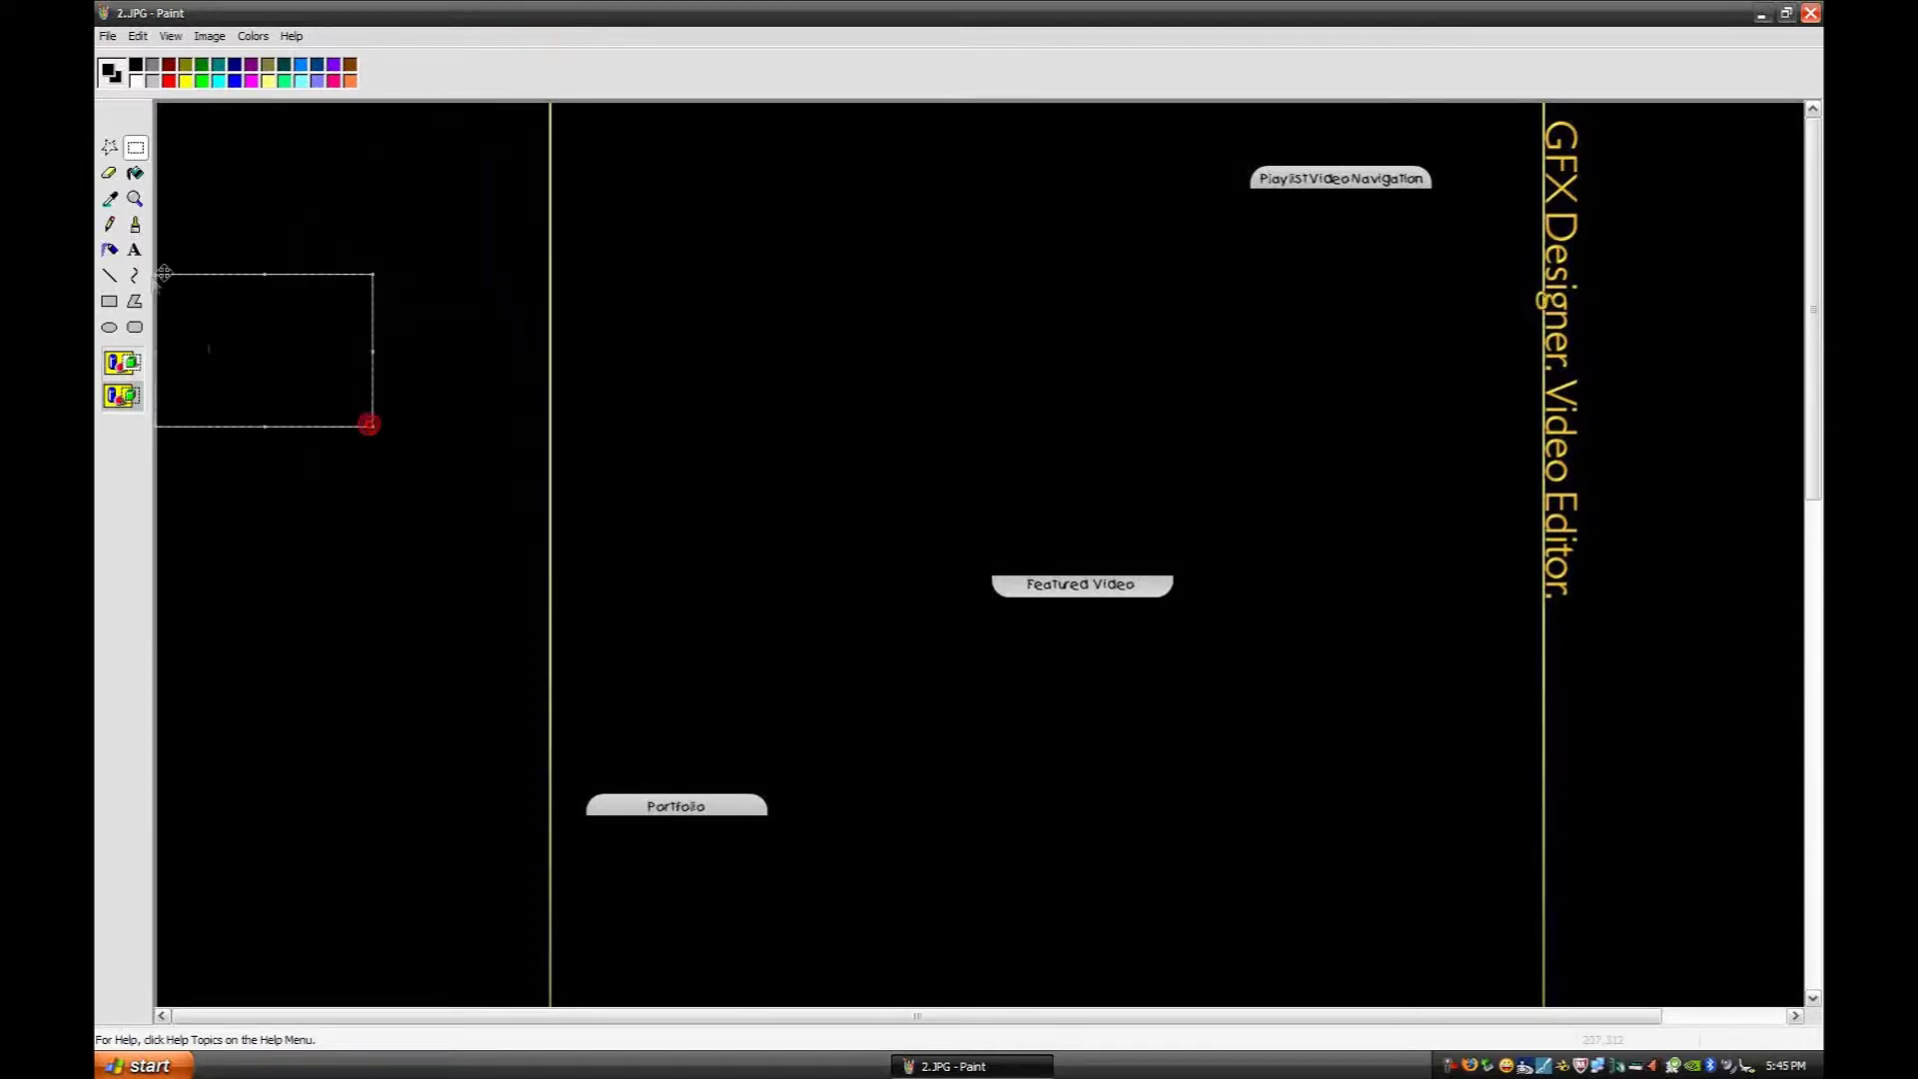
pyautogui.click(160, 270)
pyautogui.moveTo(561, 112)
pyautogui.mouseDown()
pyautogui.moveTo(1180, 822)
pyautogui.moveTo(1489, 949)
pyautogui.mouseUp()
pyautogui.press('Delete')
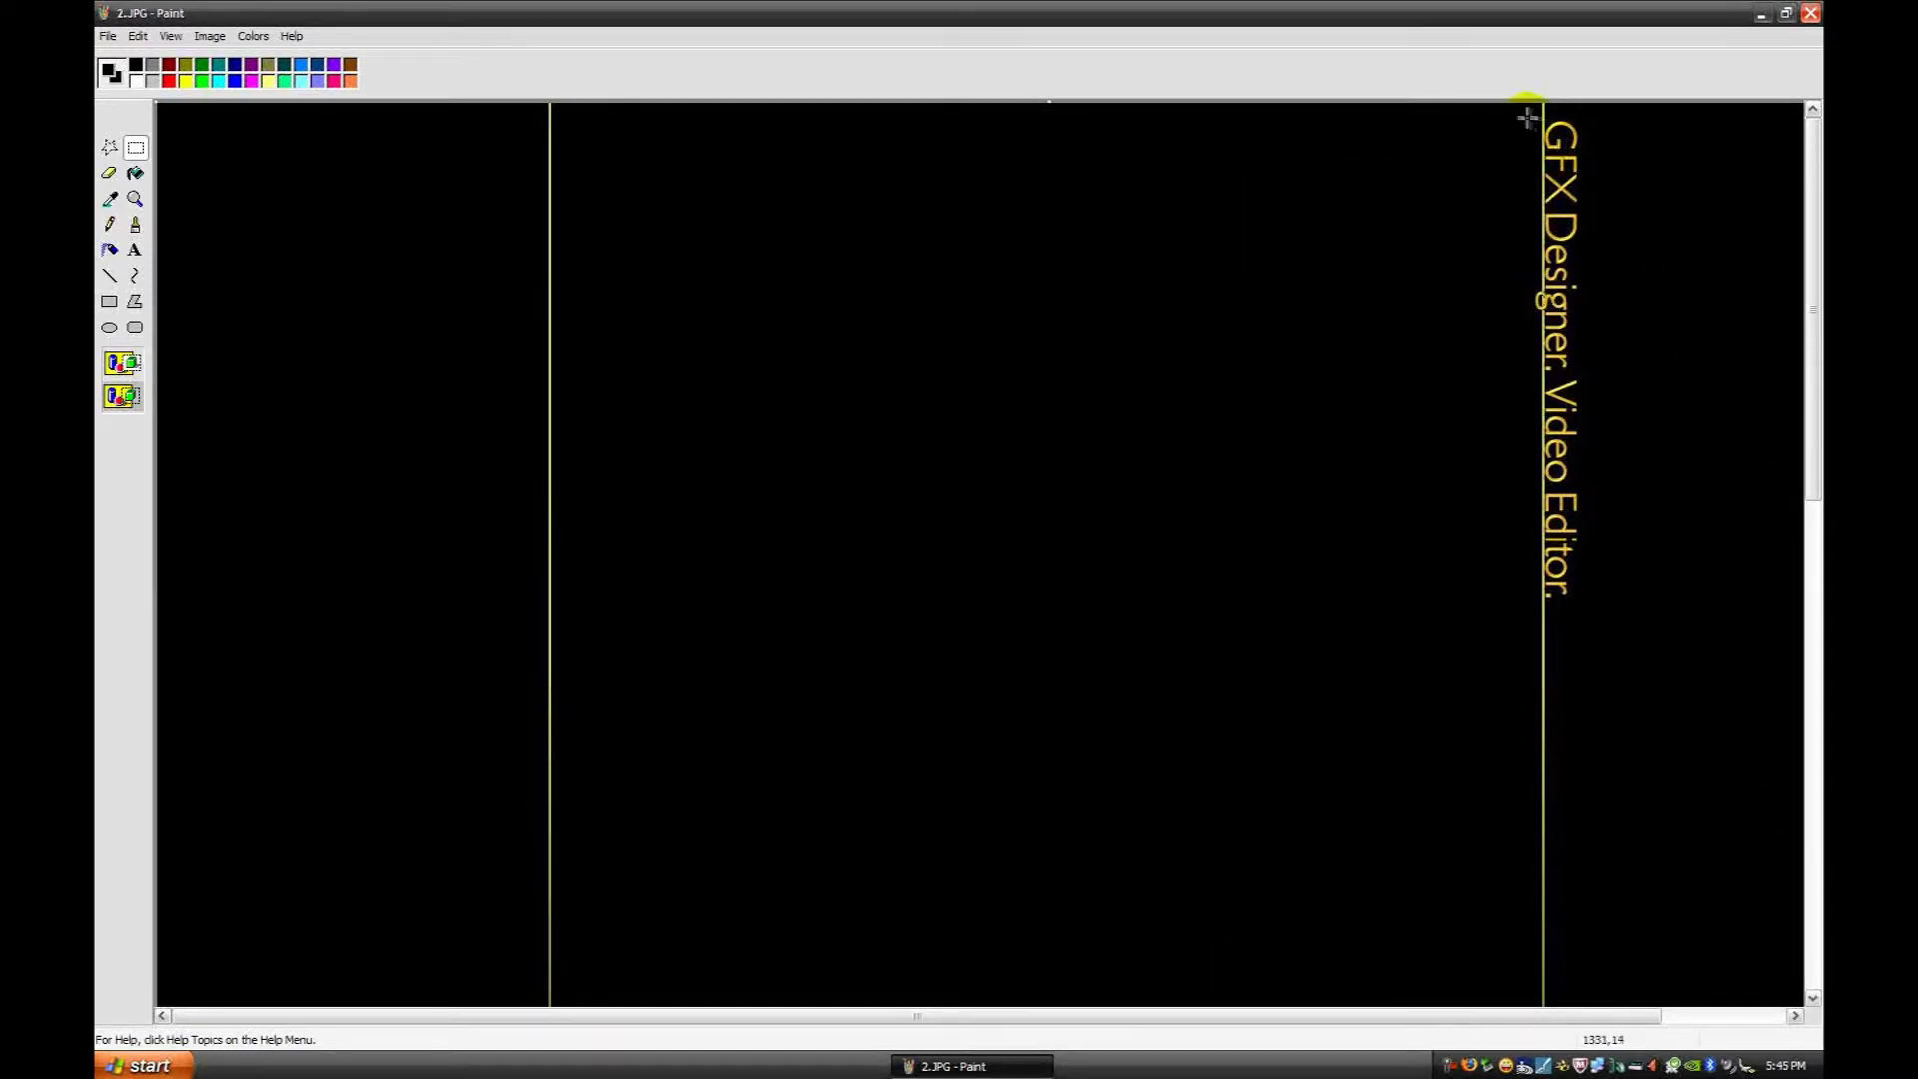
# Step: Erase the vertical 'GFX Designer. Video Editor.' caption and patch the right yellow line
pyautogui.moveTo(1529, 118)
pyautogui.mouseDown()
pyautogui.moveTo(1666, 548)
pyautogui.moveTo(1625, 618)
pyautogui.mouseUp()
pyautogui.press('Delete')
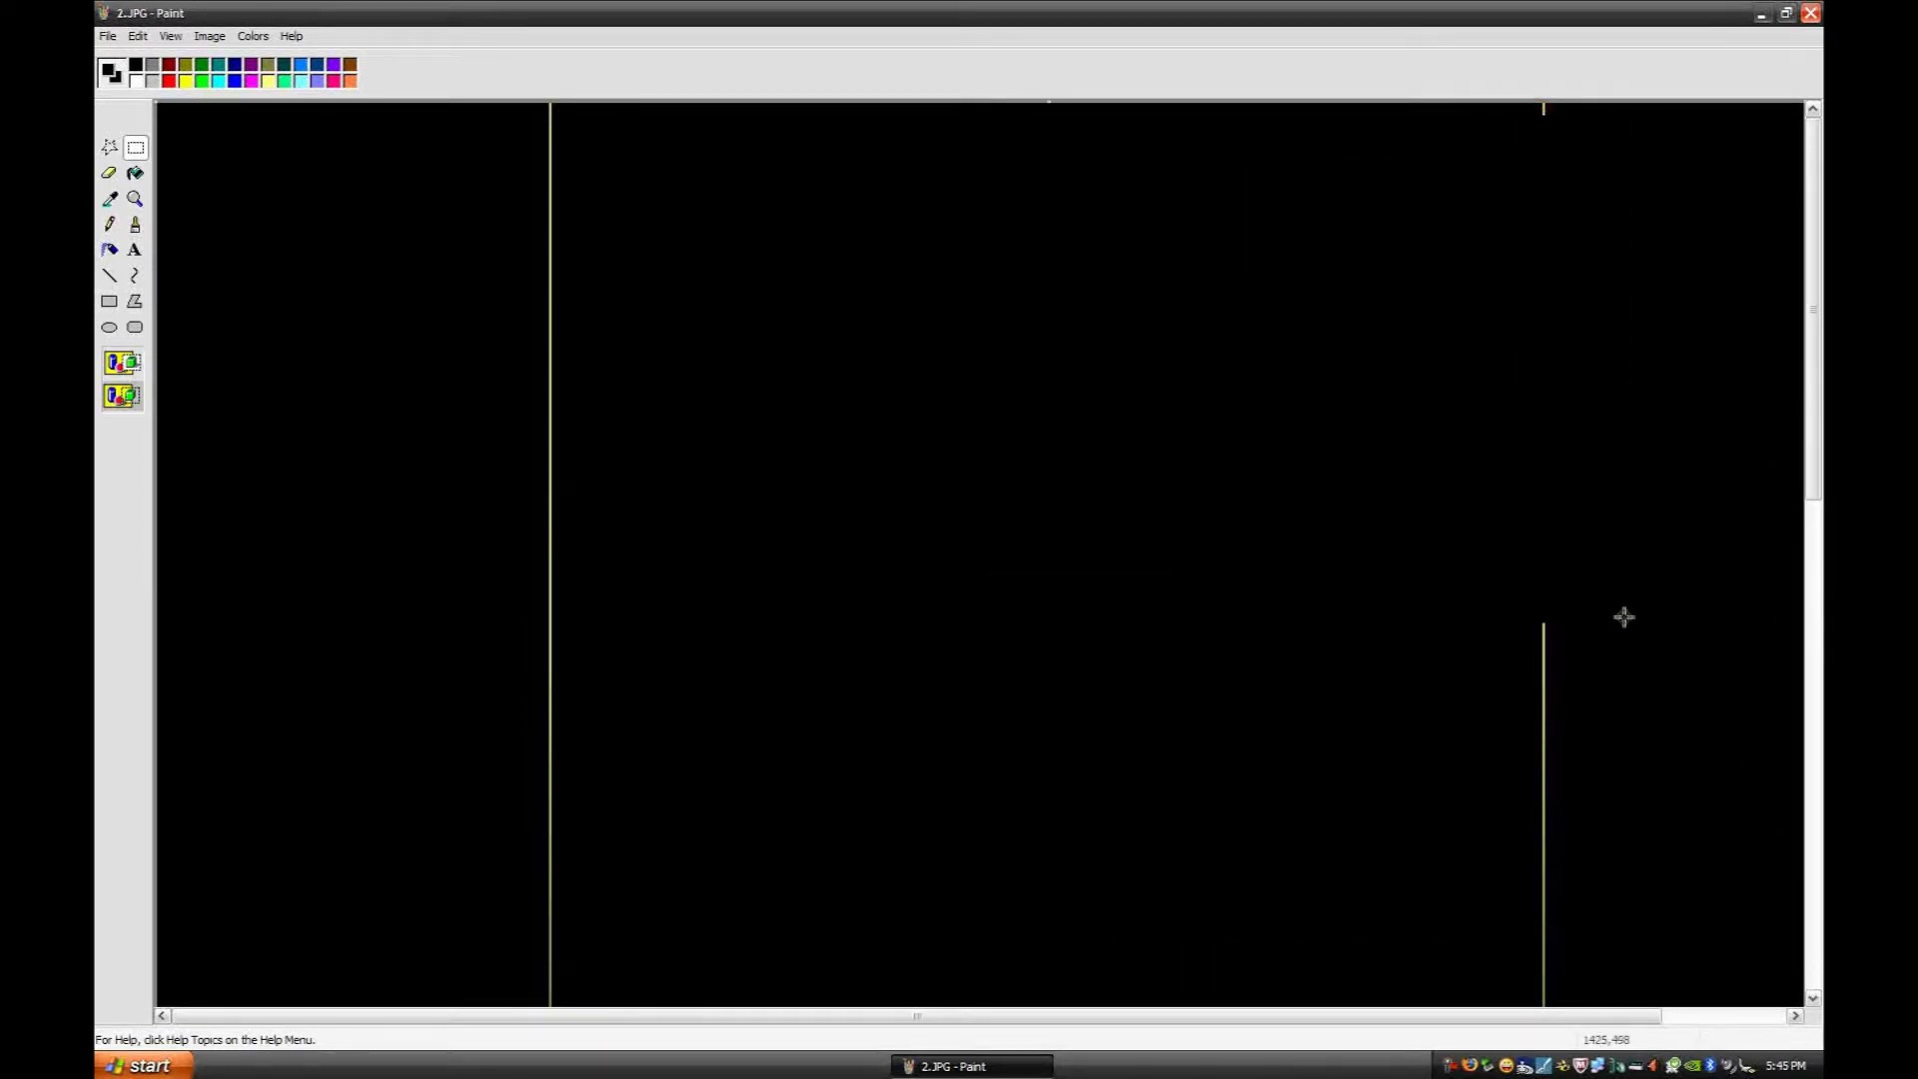
pyautogui.moveTo(1507, 720); pyautogui.dragTo(1596, 99)
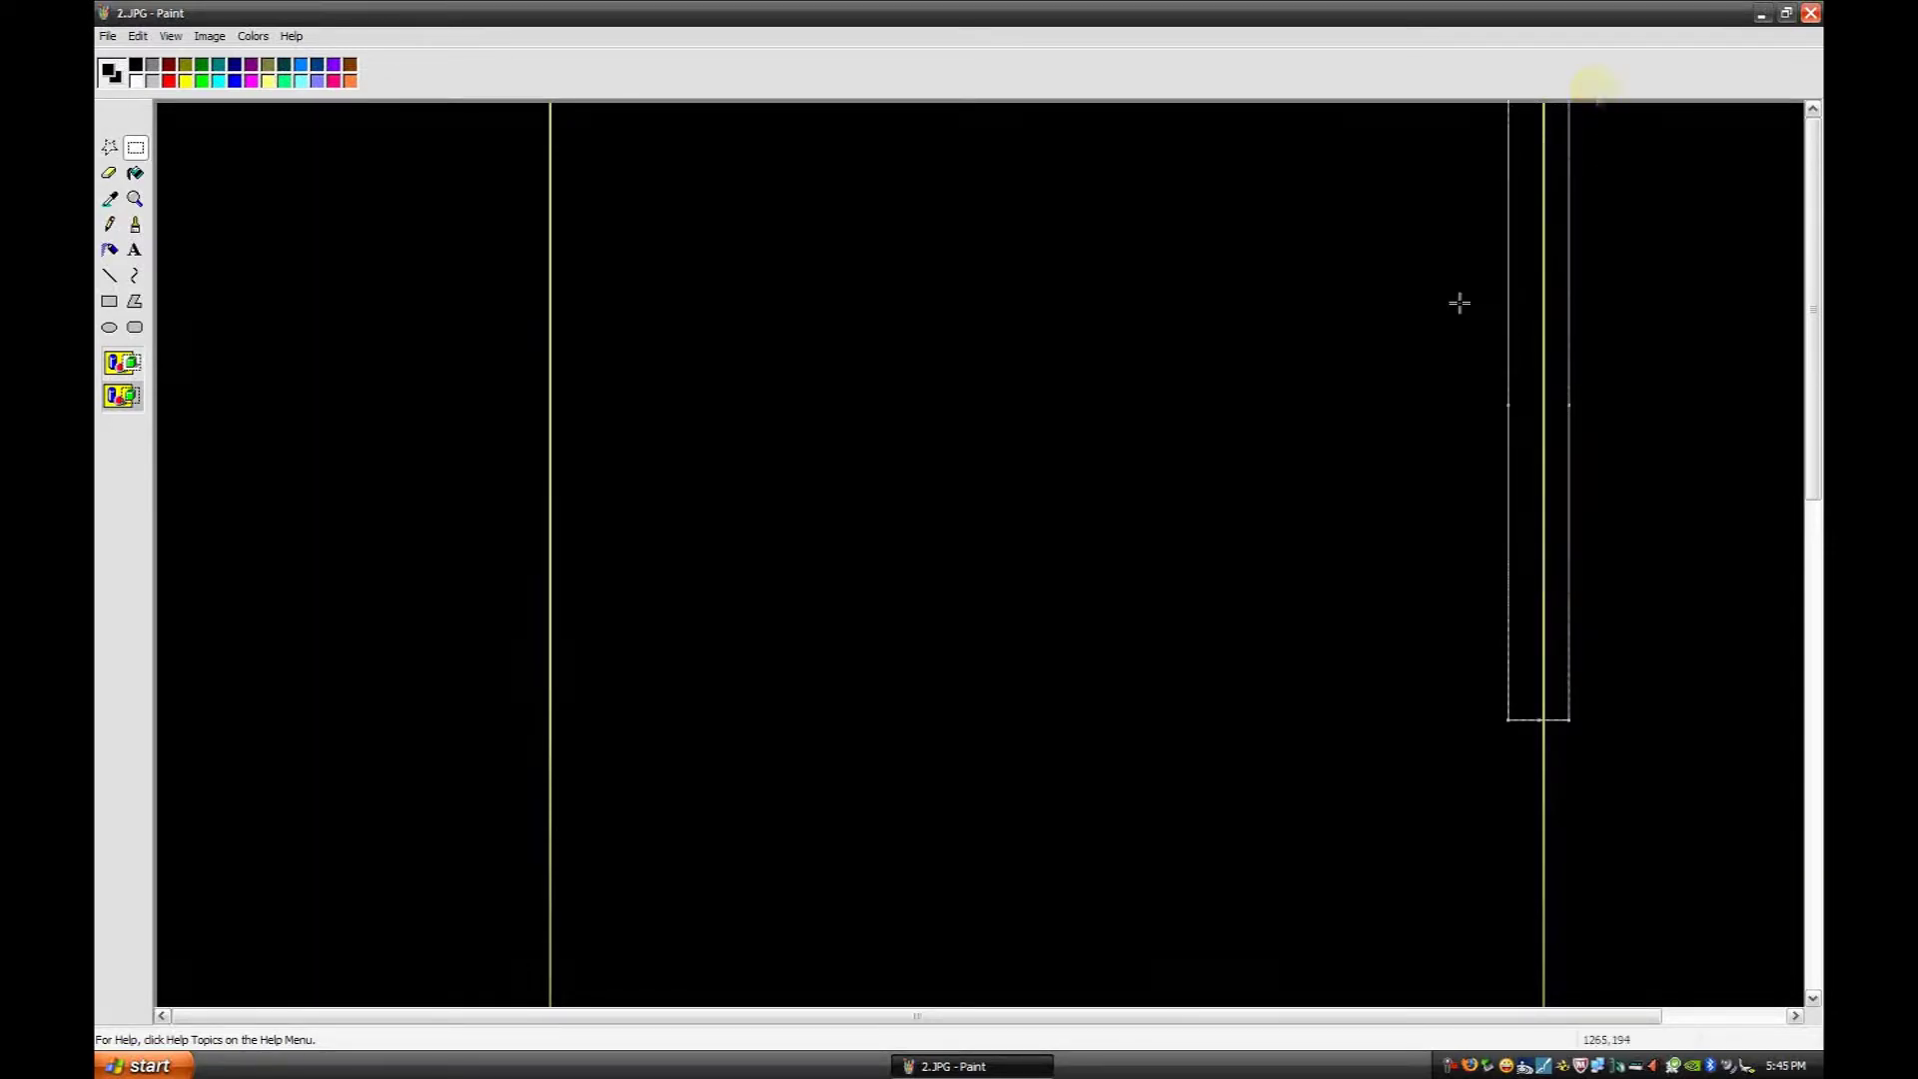
pyautogui.click(1165, 476)
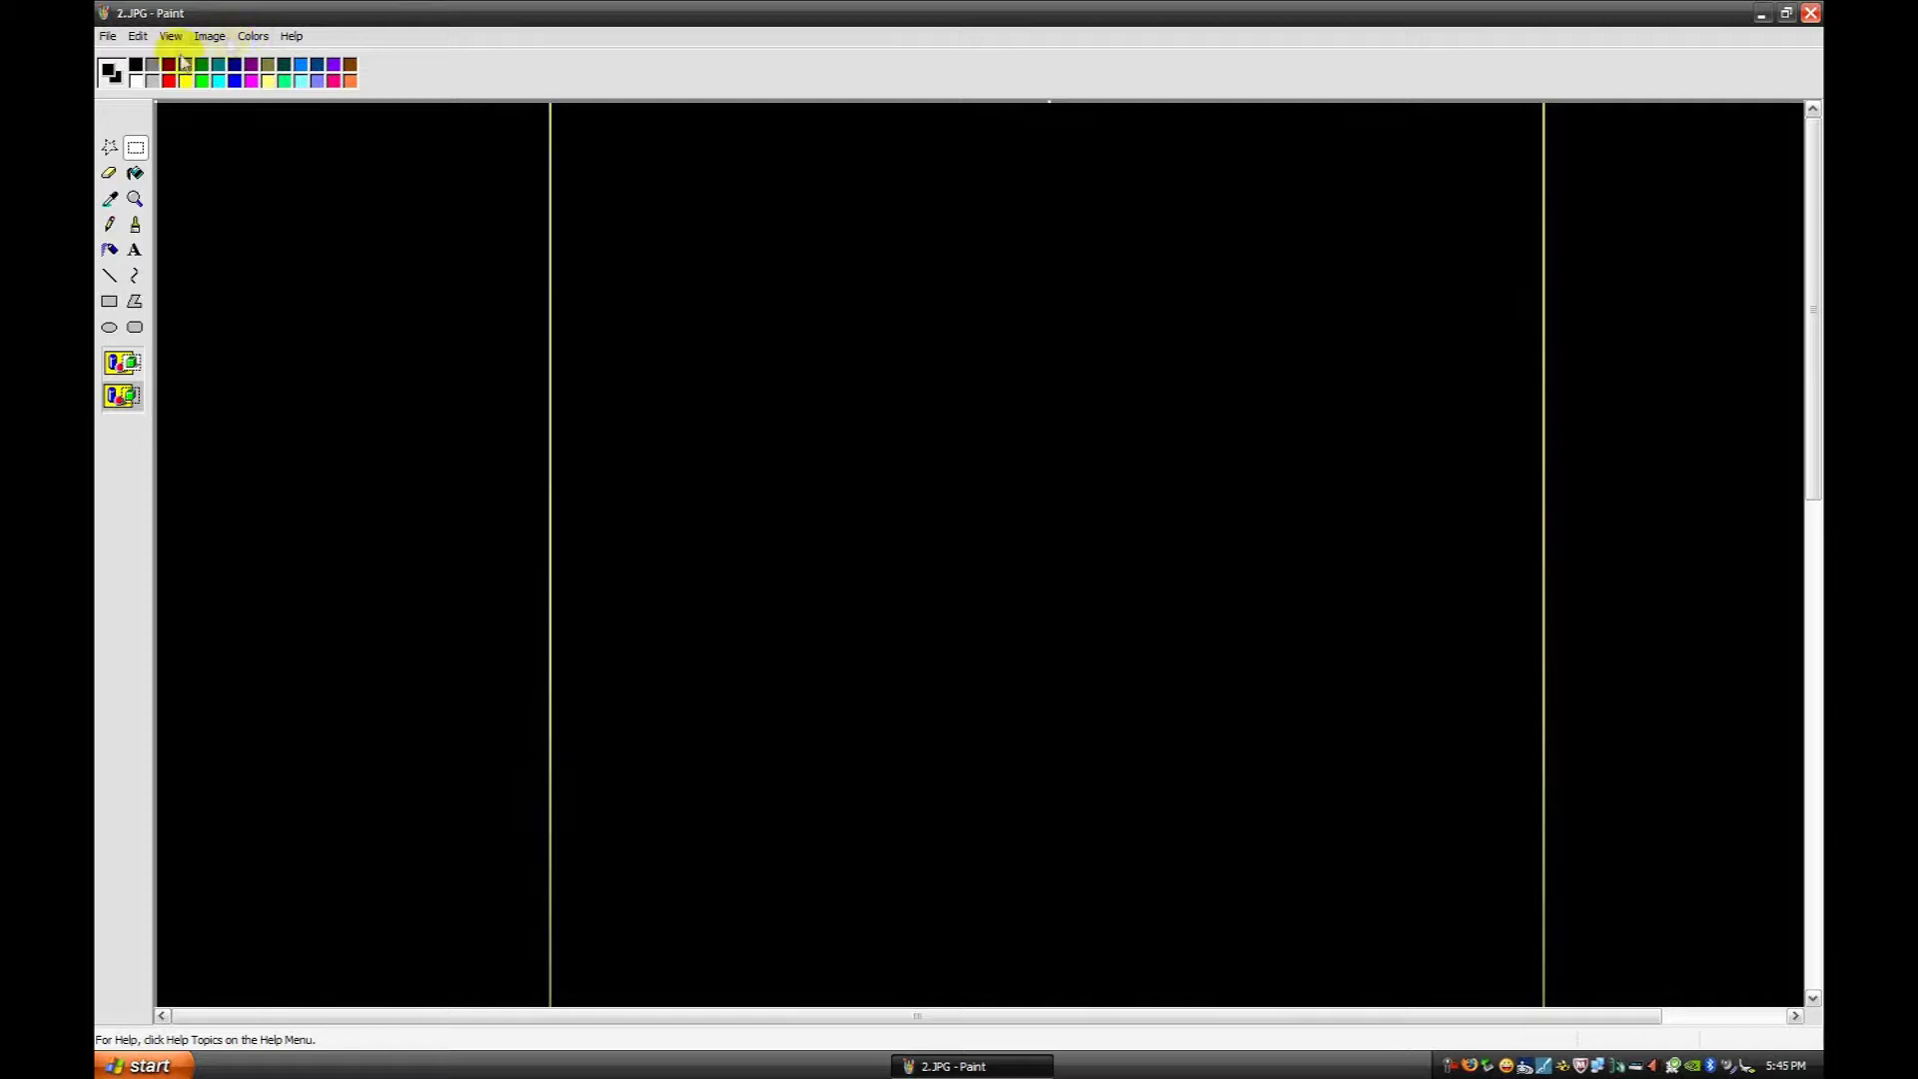
# Step: Save the picture under the new name 'Template'
pyautogui.click(106, 36)
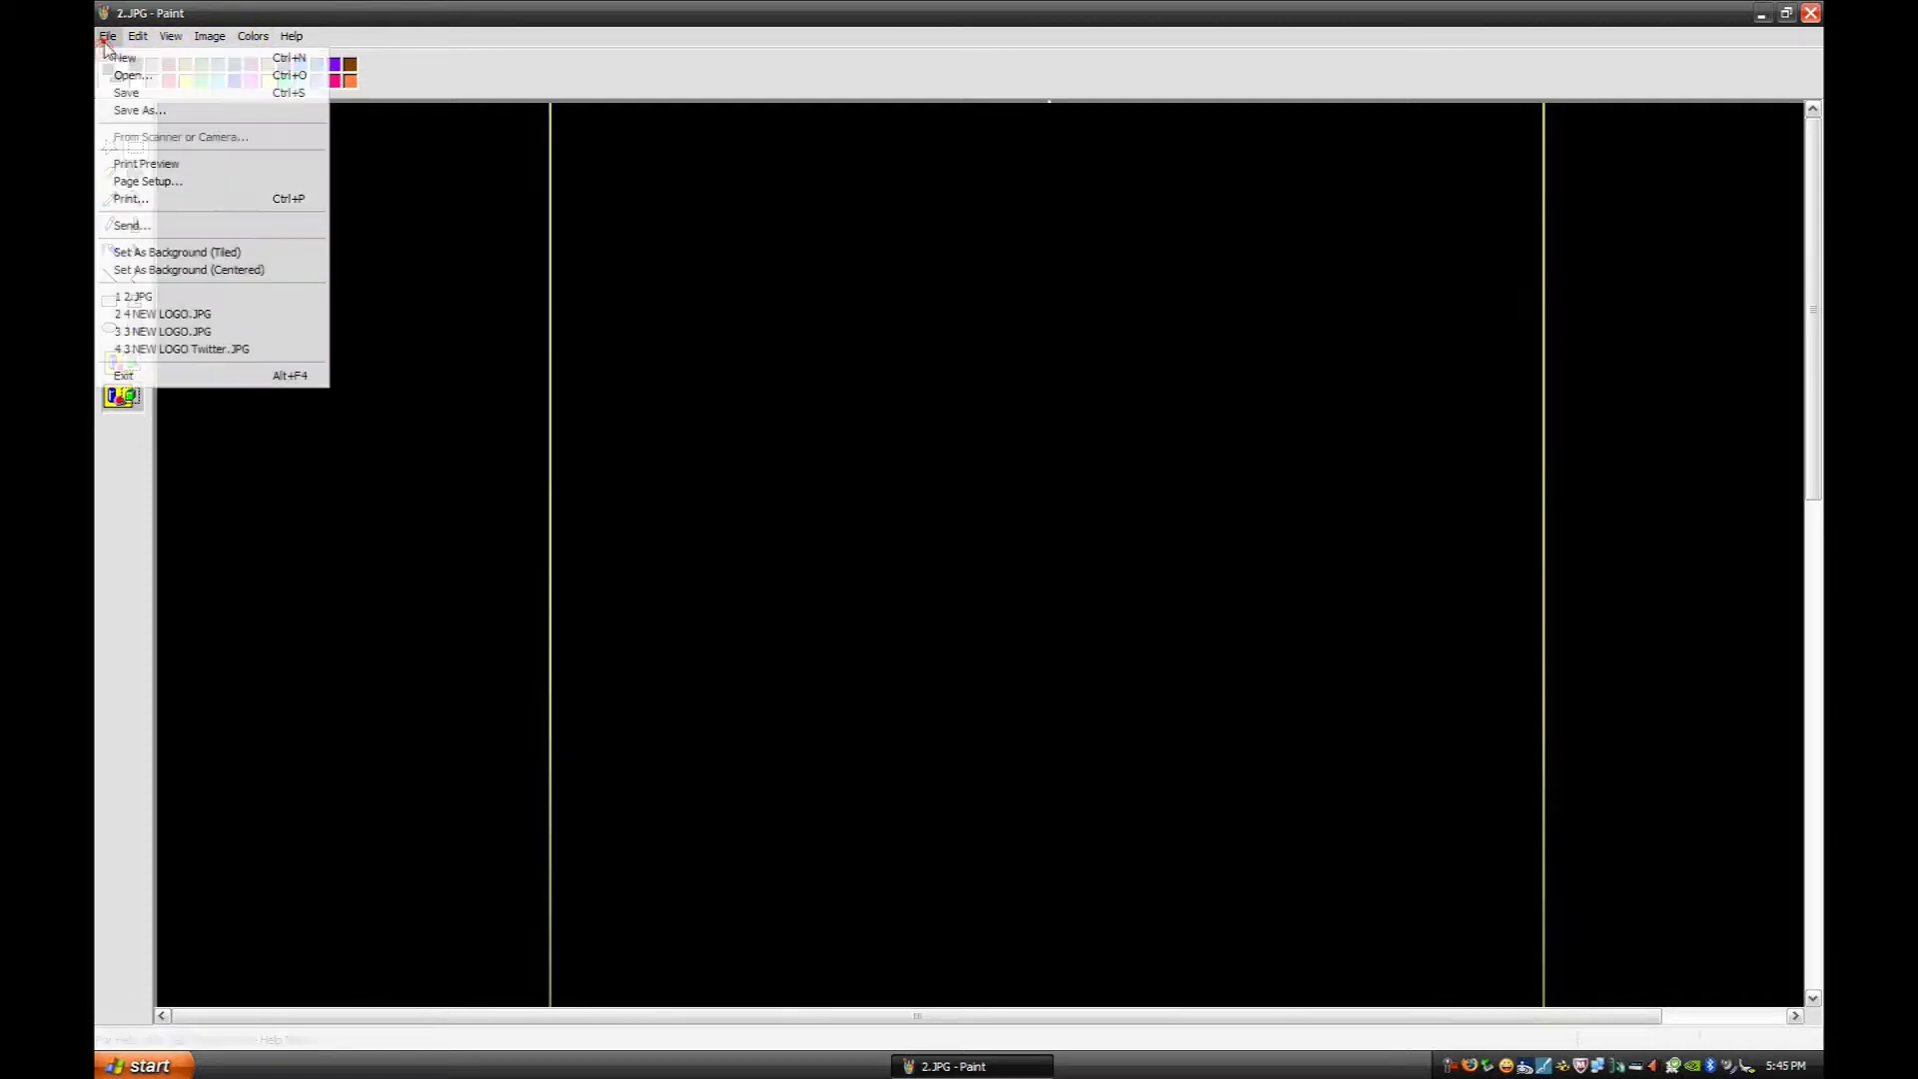
pyautogui.click(171, 117)
pyautogui.write('Templ')
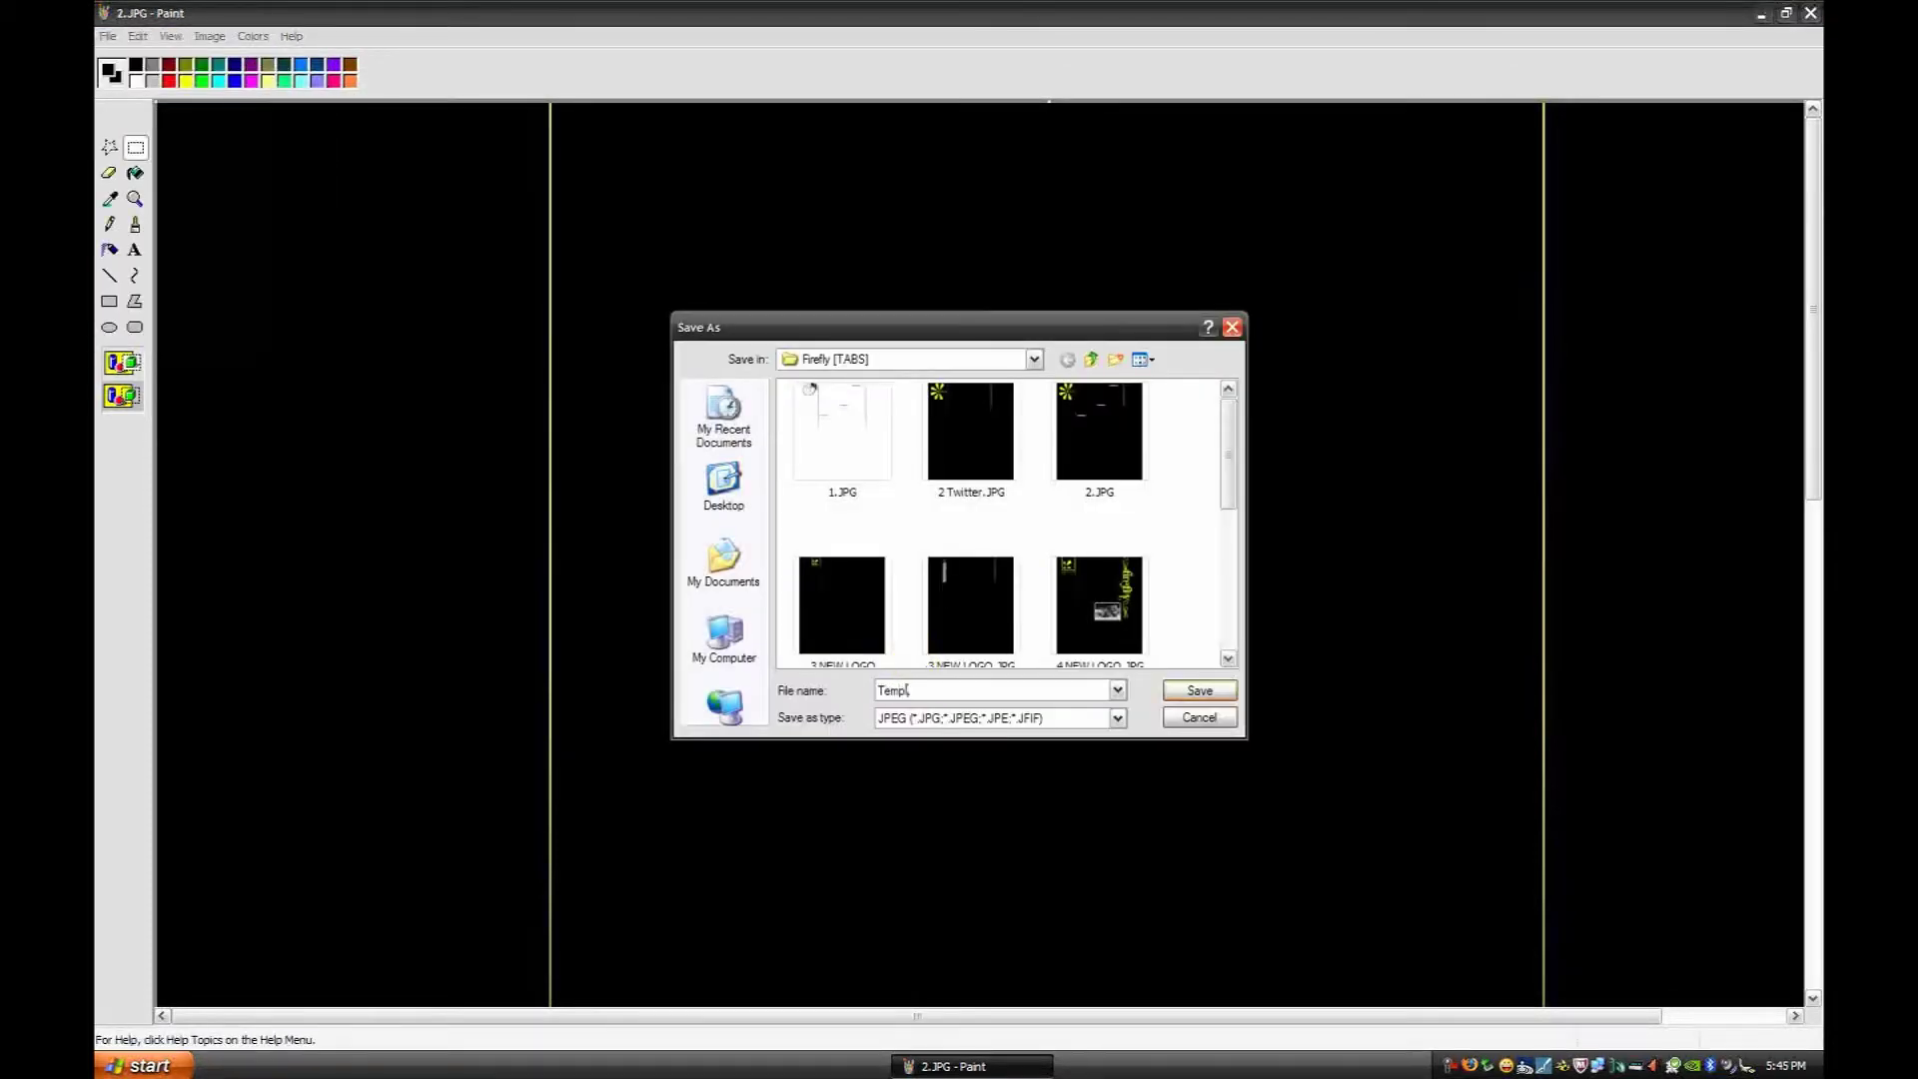
pyautogui.write('ate')
pyautogui.press('Return')
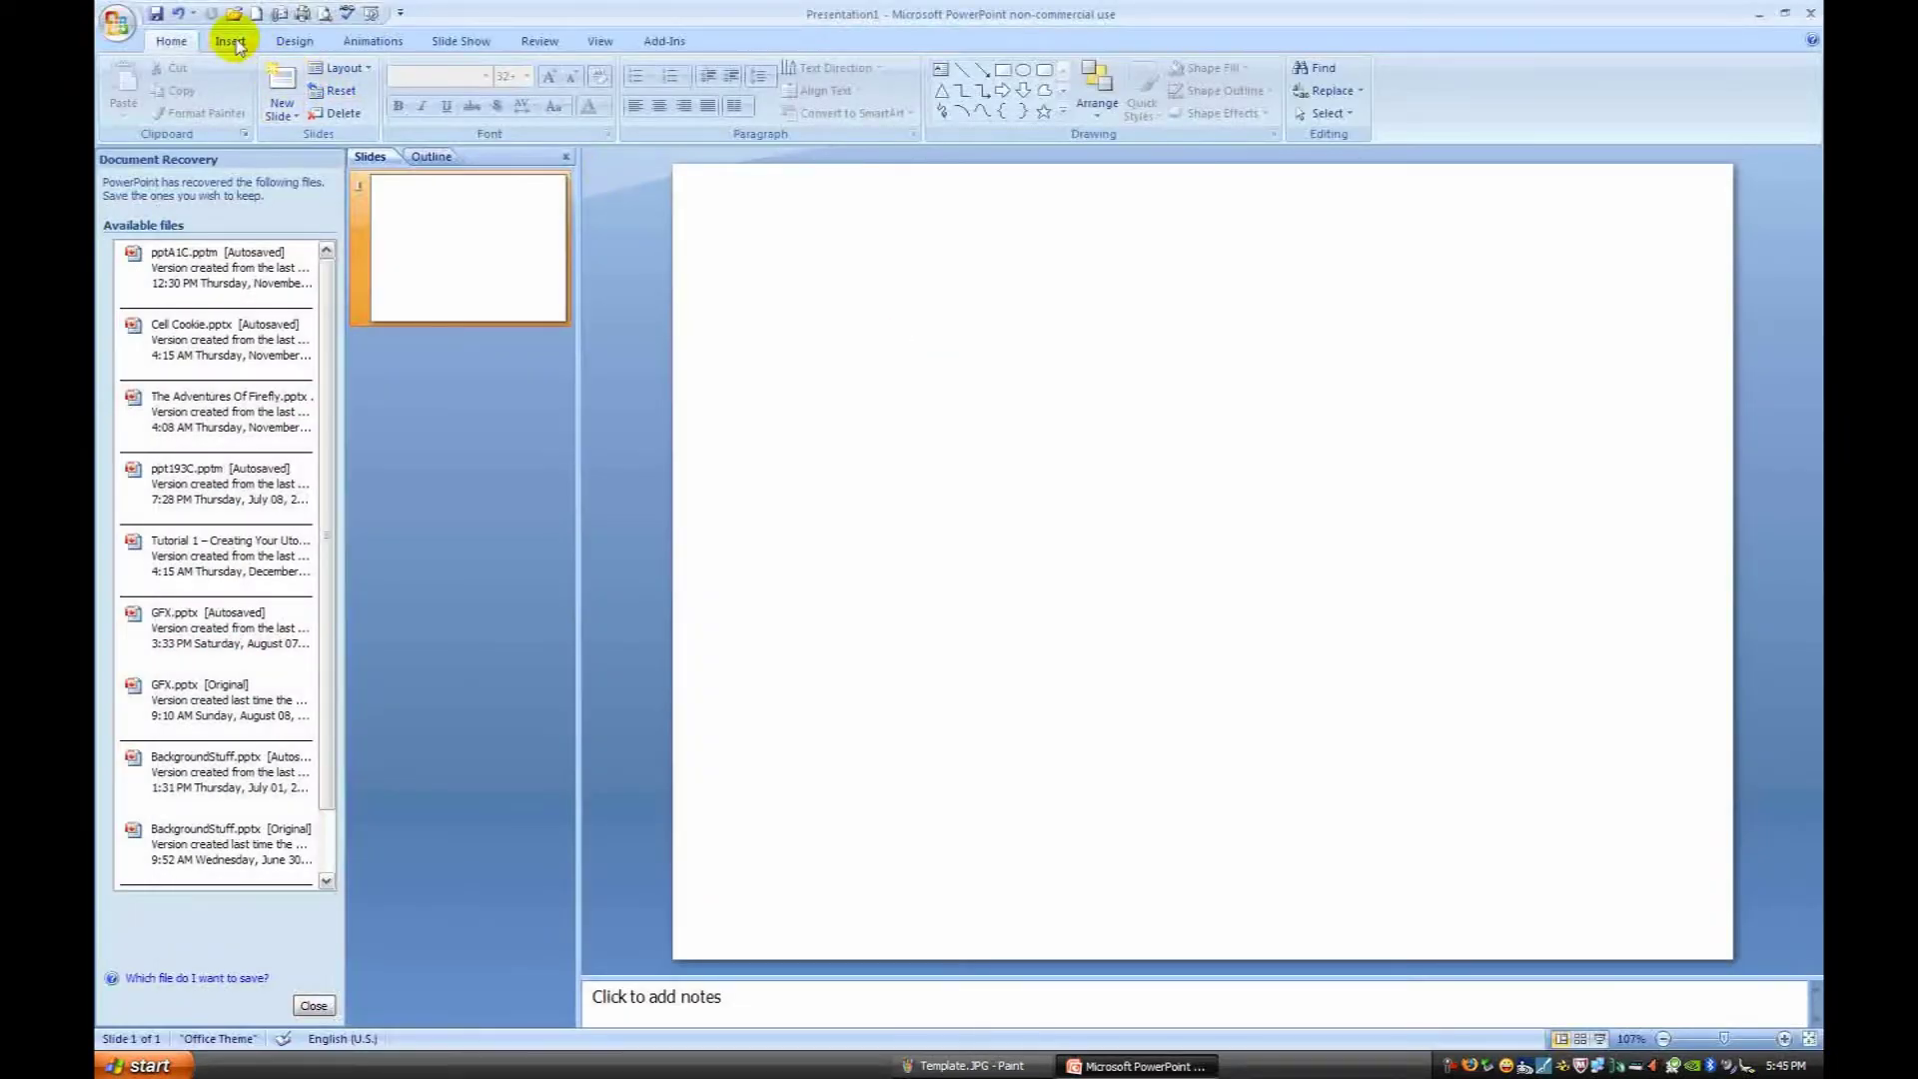
# Step: Insert a 'Your Text Here' WordArt in the grey metal-bevel style on the blank slide
pyautogui.click(237, 43)
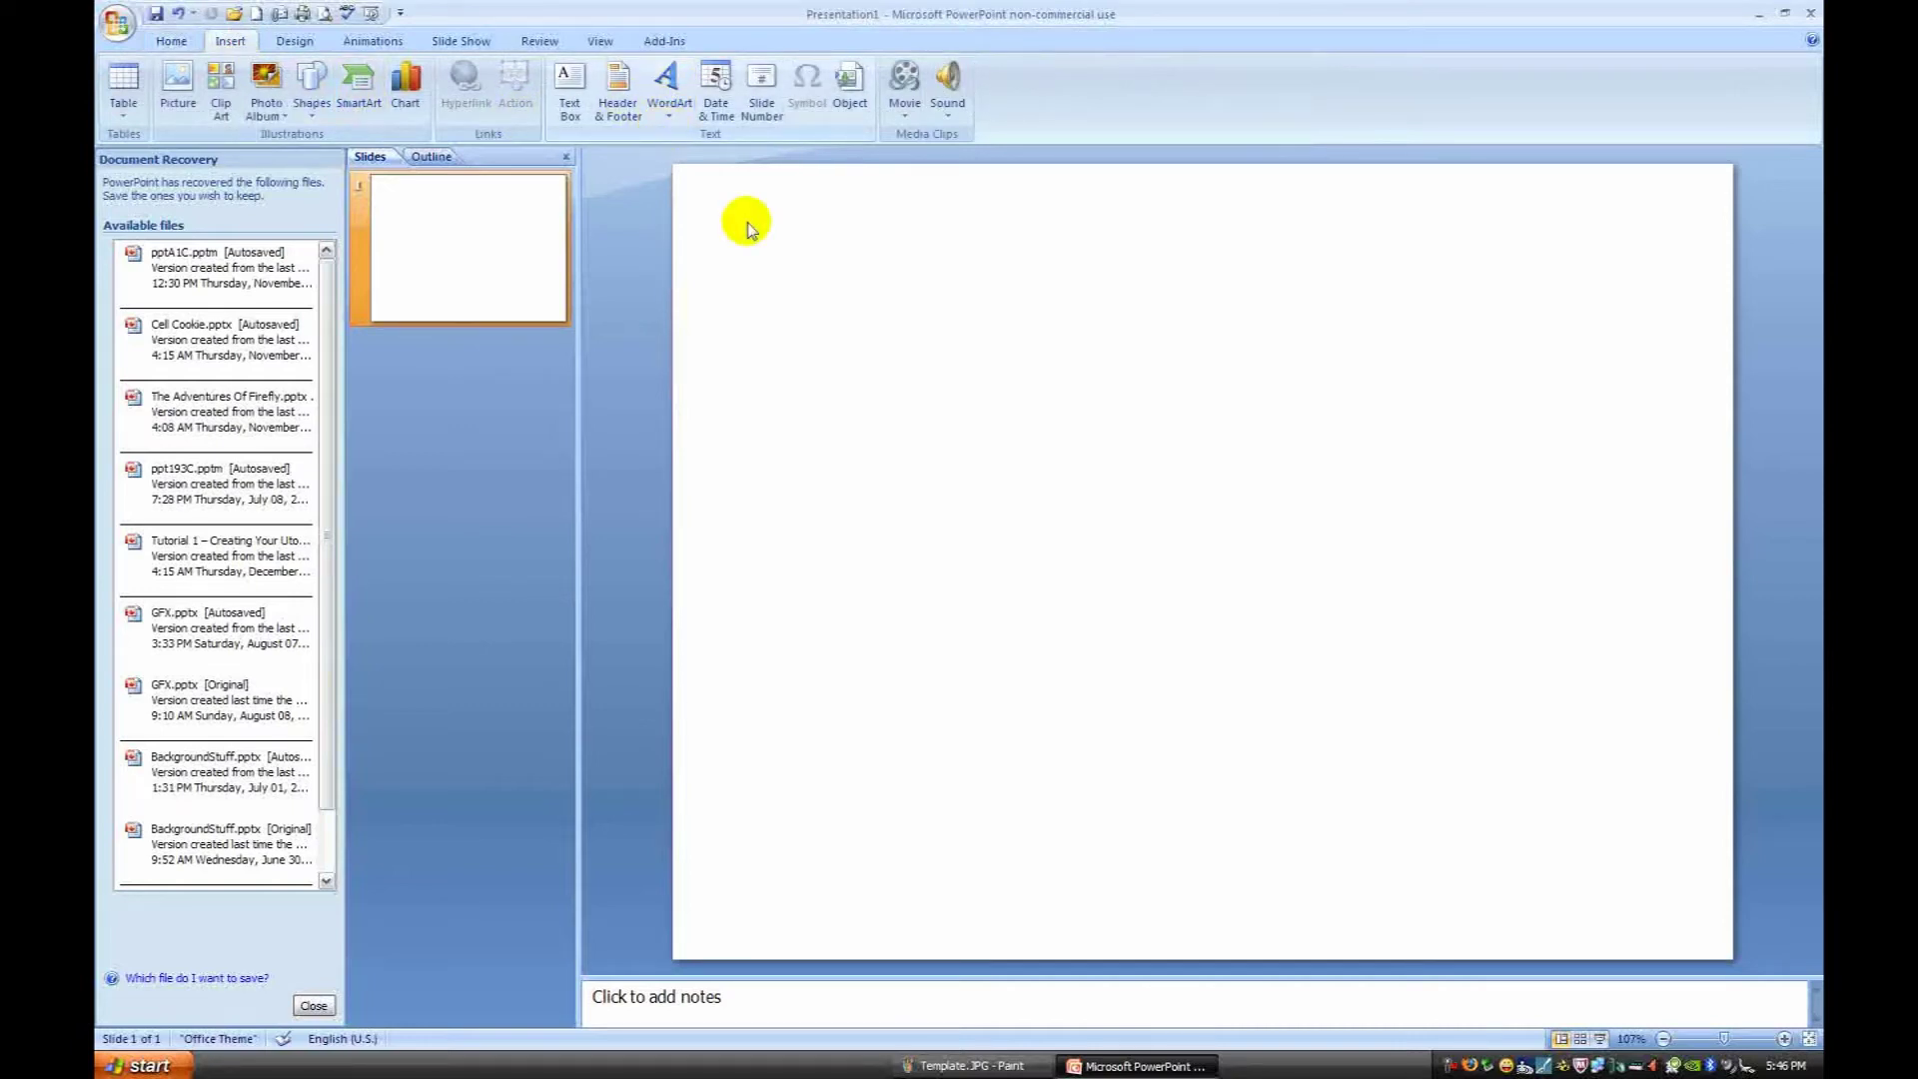
pyautogui.click(671, 112)
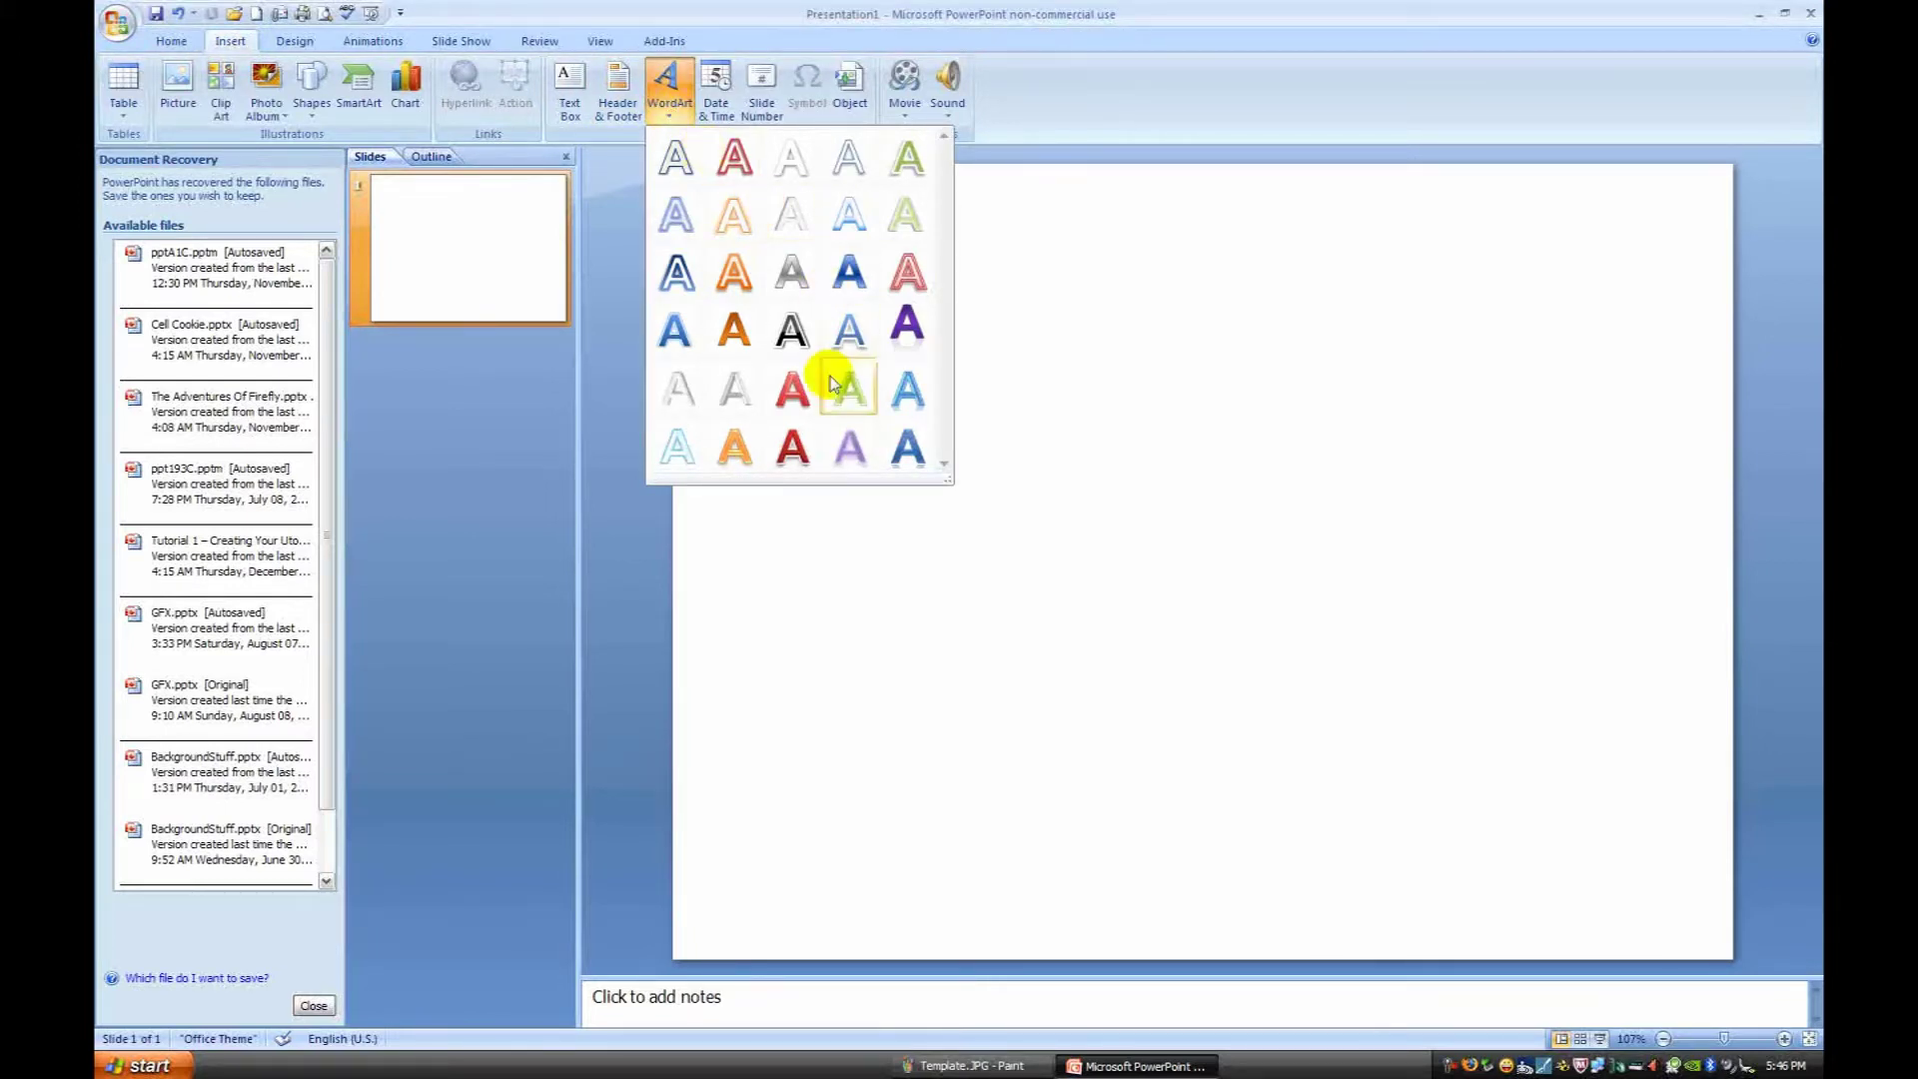
pyautogui.click(736, 398)
pyautogui.click(874, 596)
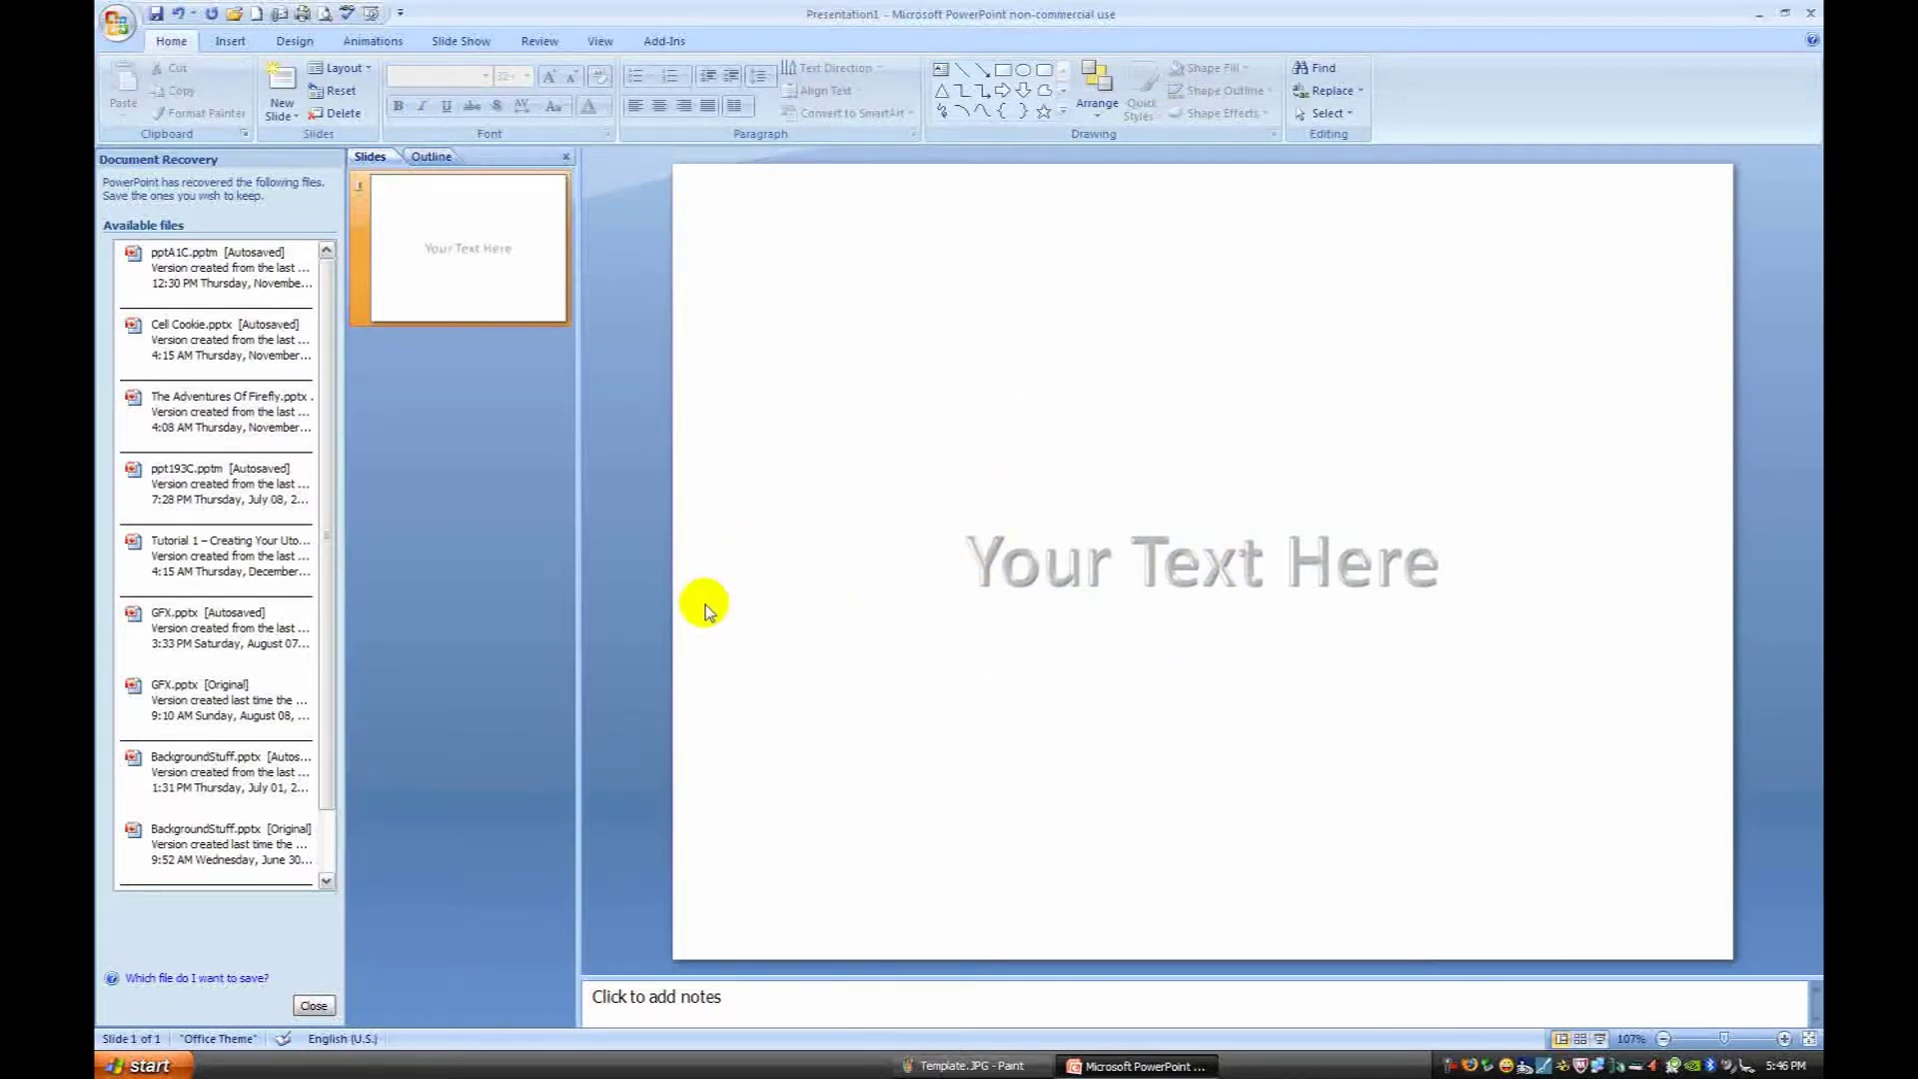
# Step: Replace the WordArt placeholder text with 'Firefly'
pyautogui.click(1111, 550)
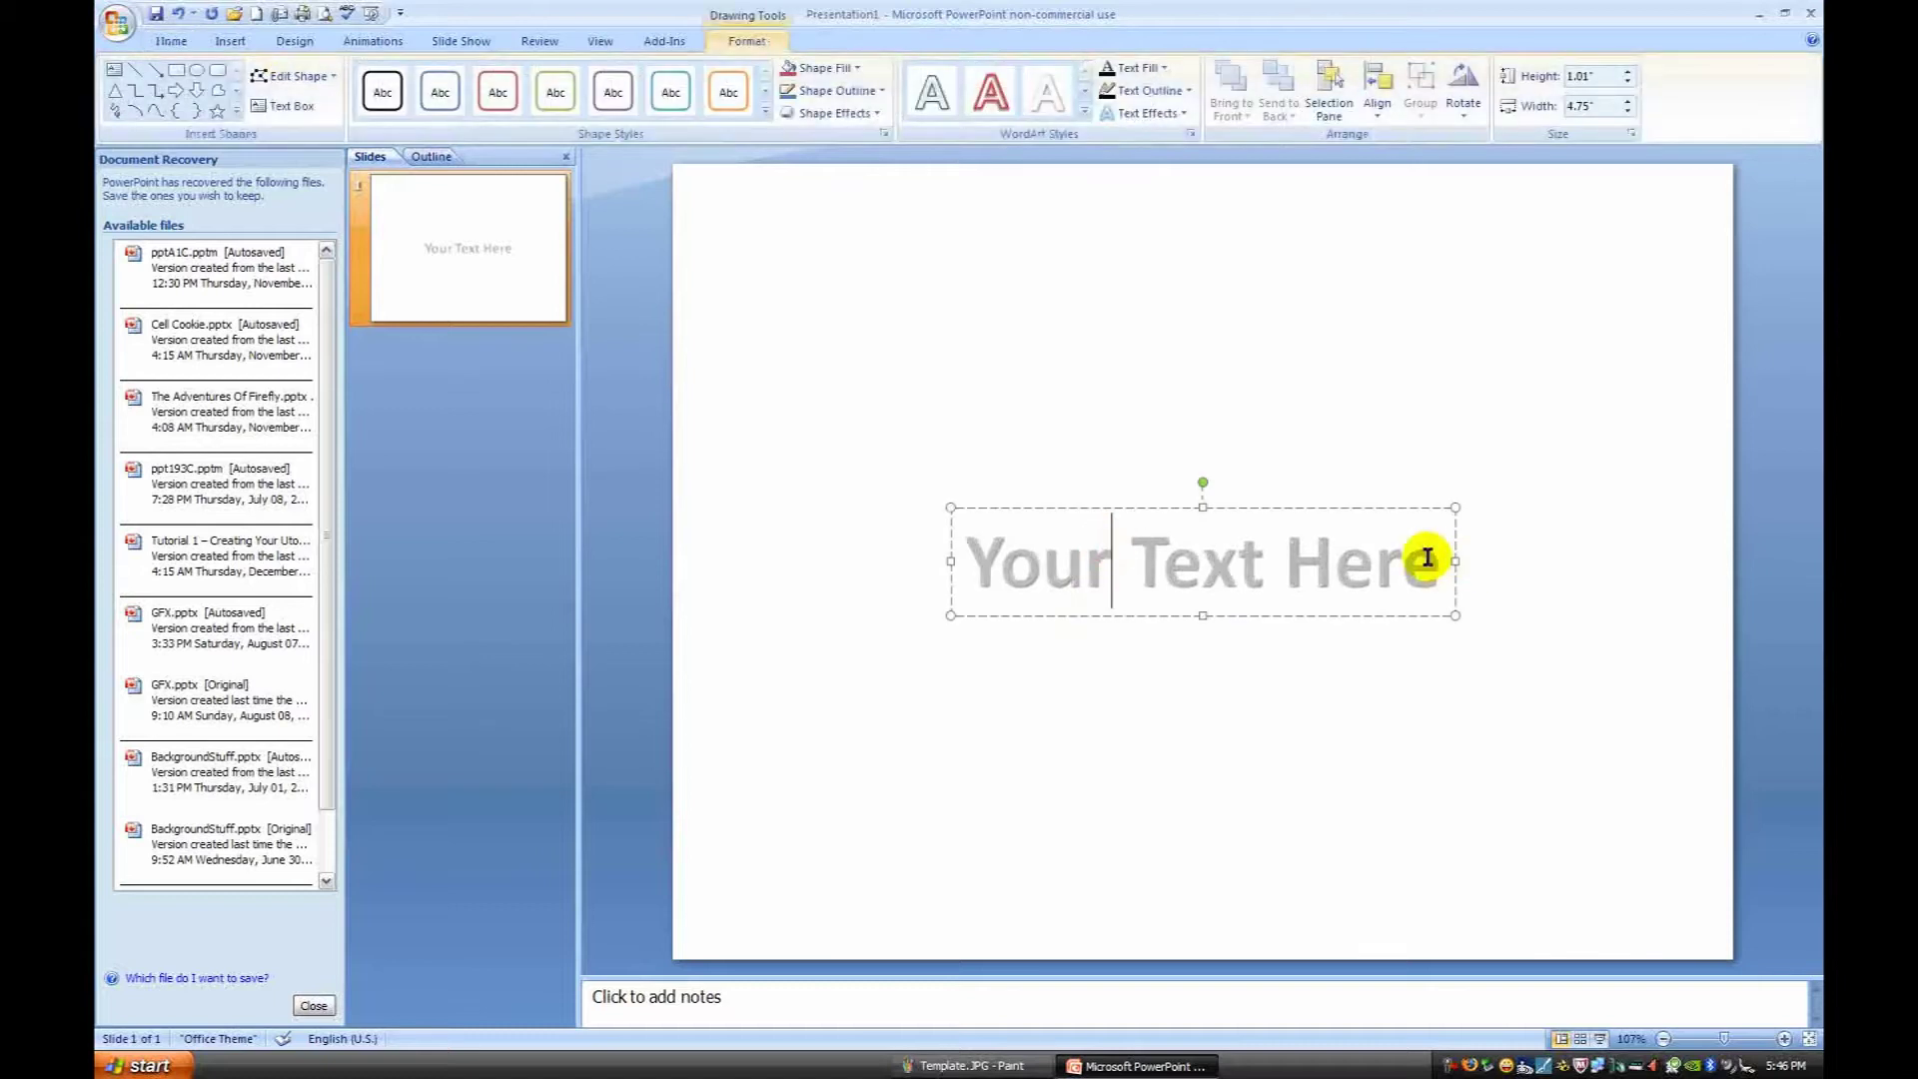
pyautogui.hotkey('ctrl', 'a')
pyautogui.write('Firefly')
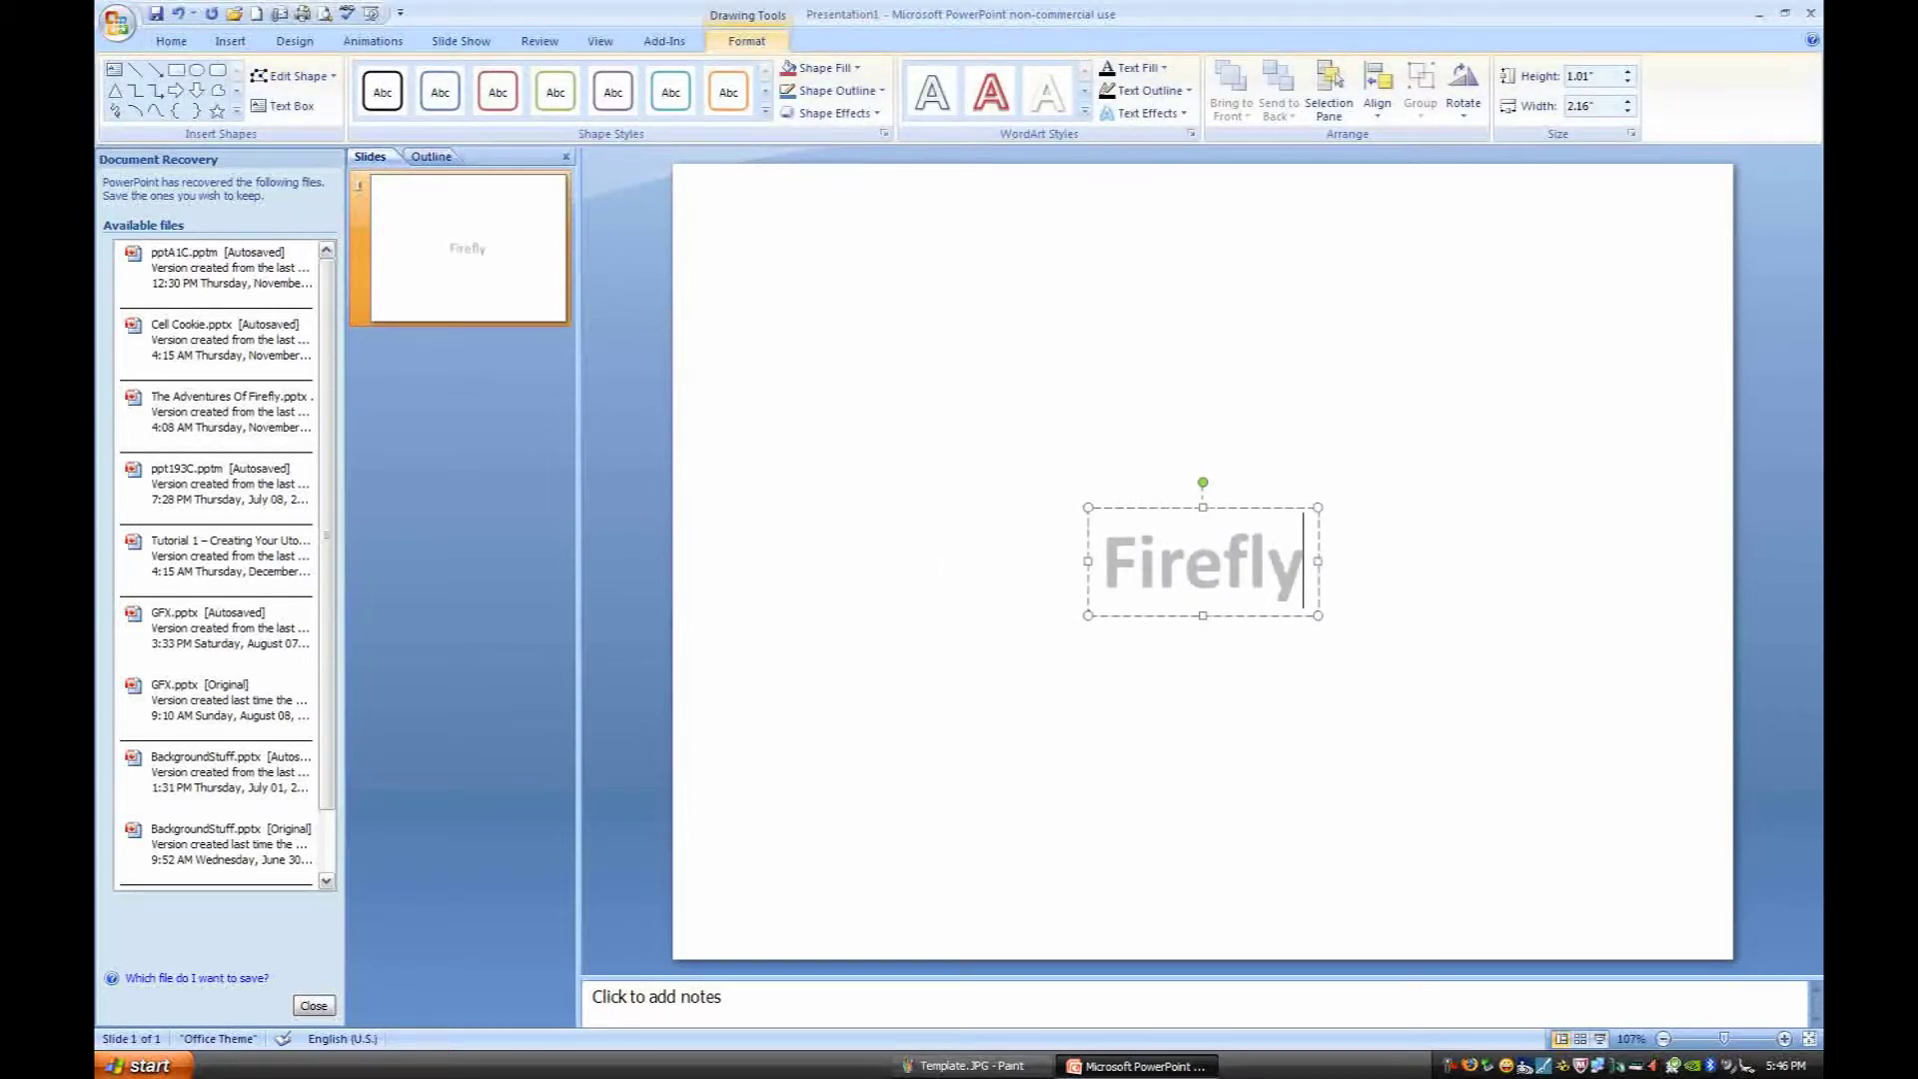
pyautogui.click(1263, 508)
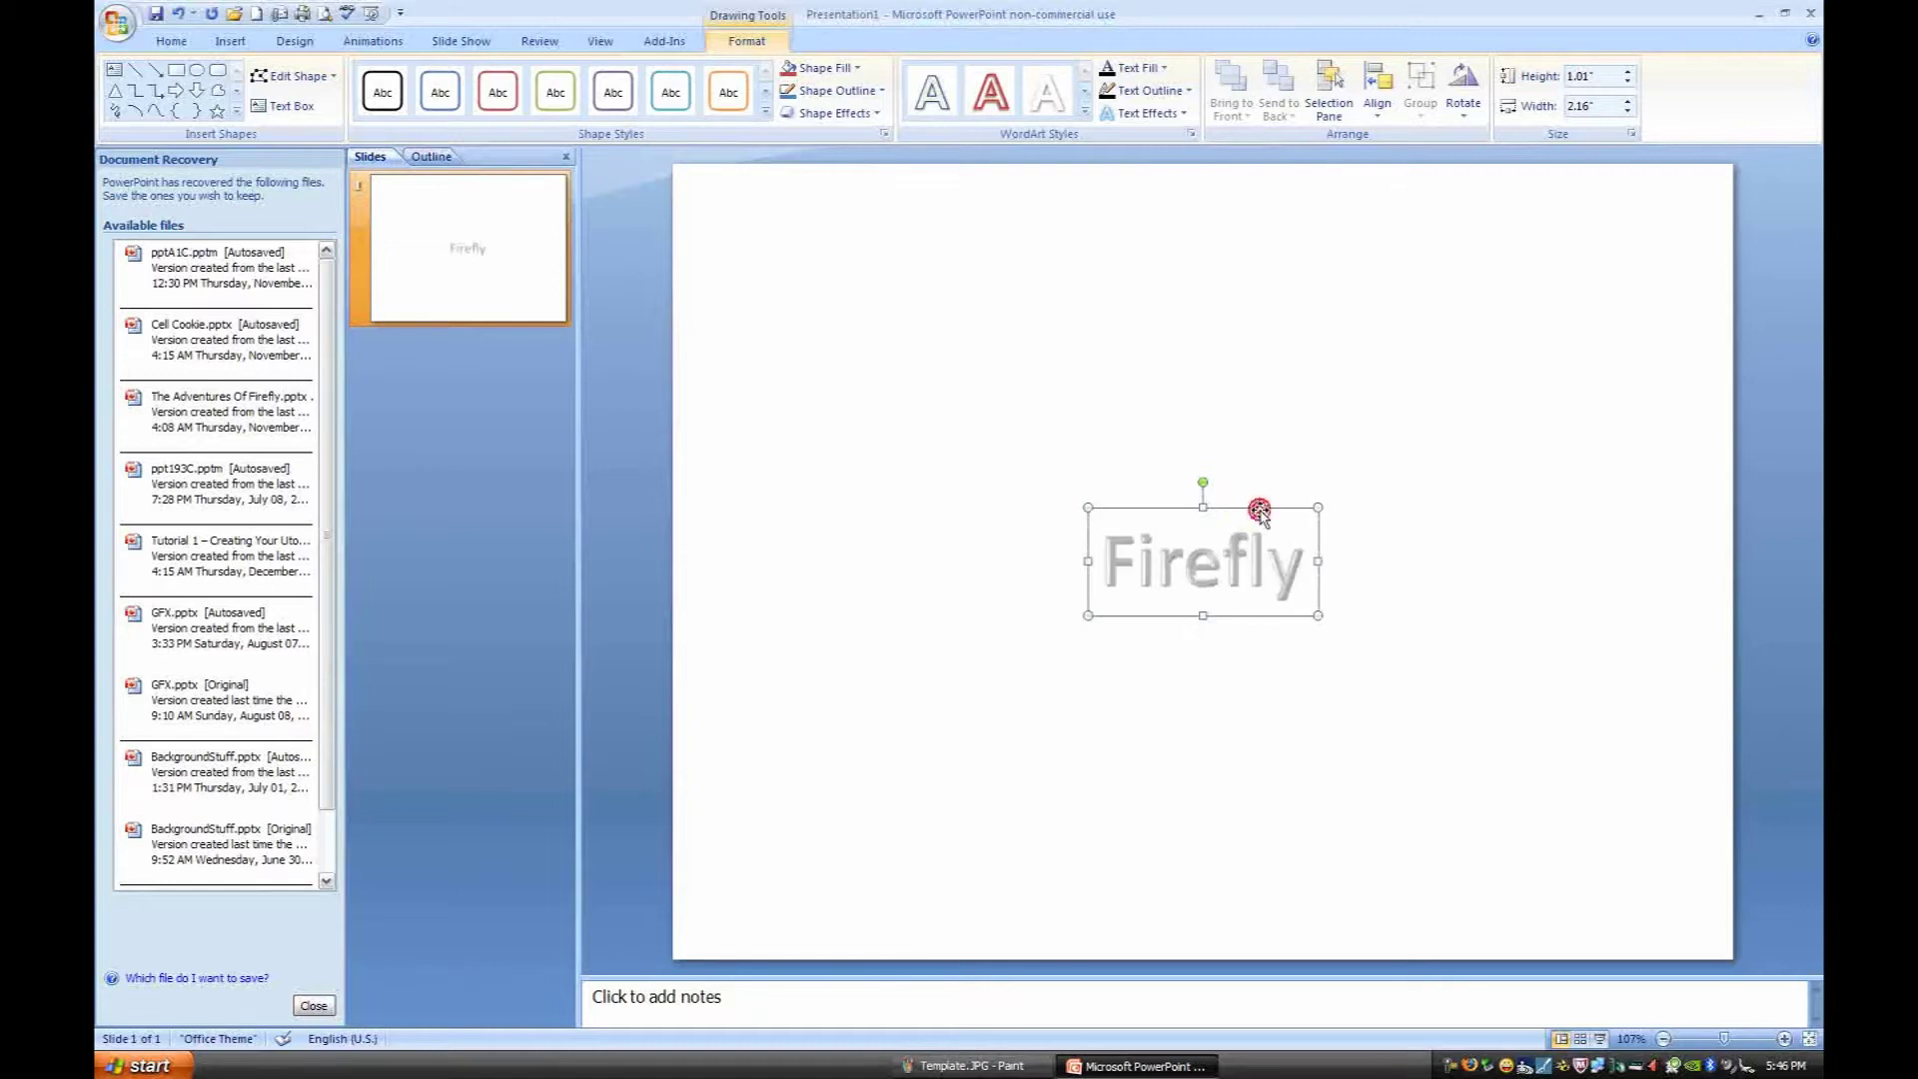
# Step: Format the firefly text in the Angelic War font at 96 pt
pyautogui.click(170, 42)
pyautogui.click(485, 75)
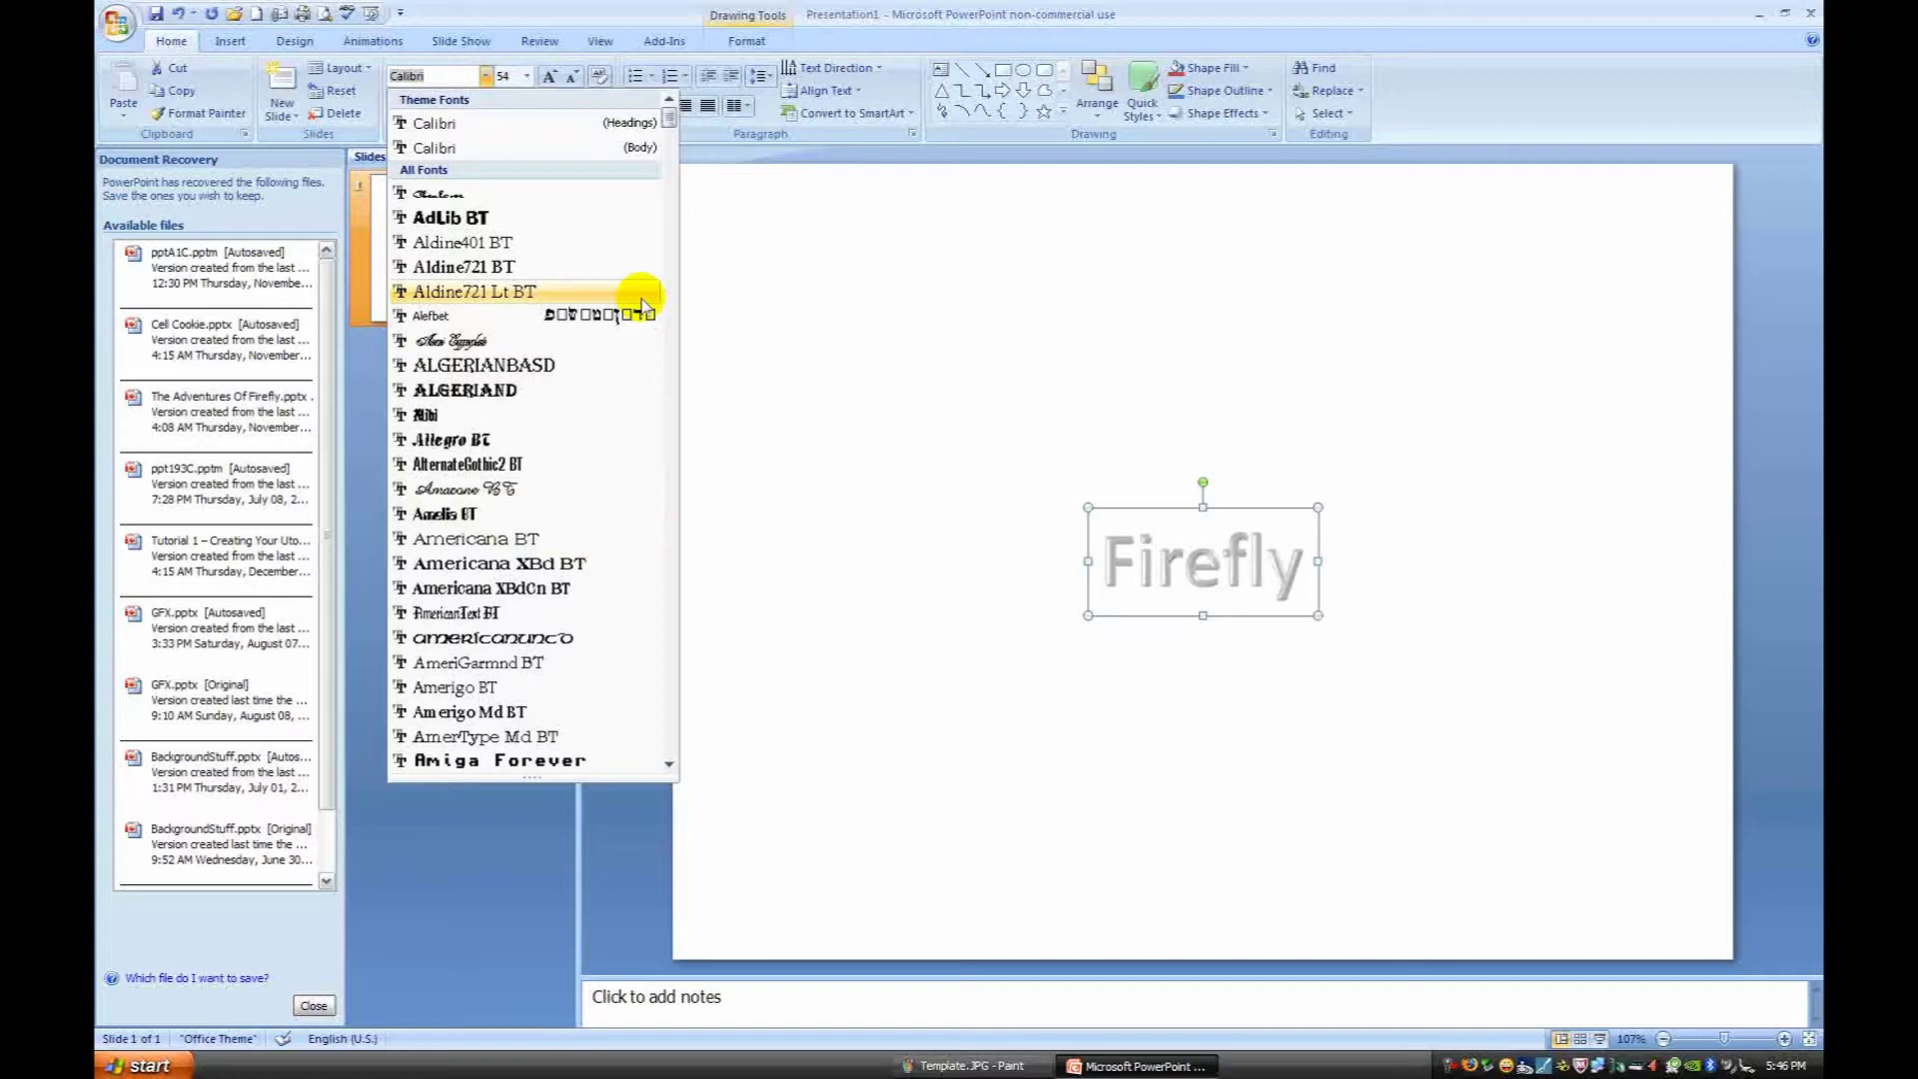
pyautogui.click(670, 765)
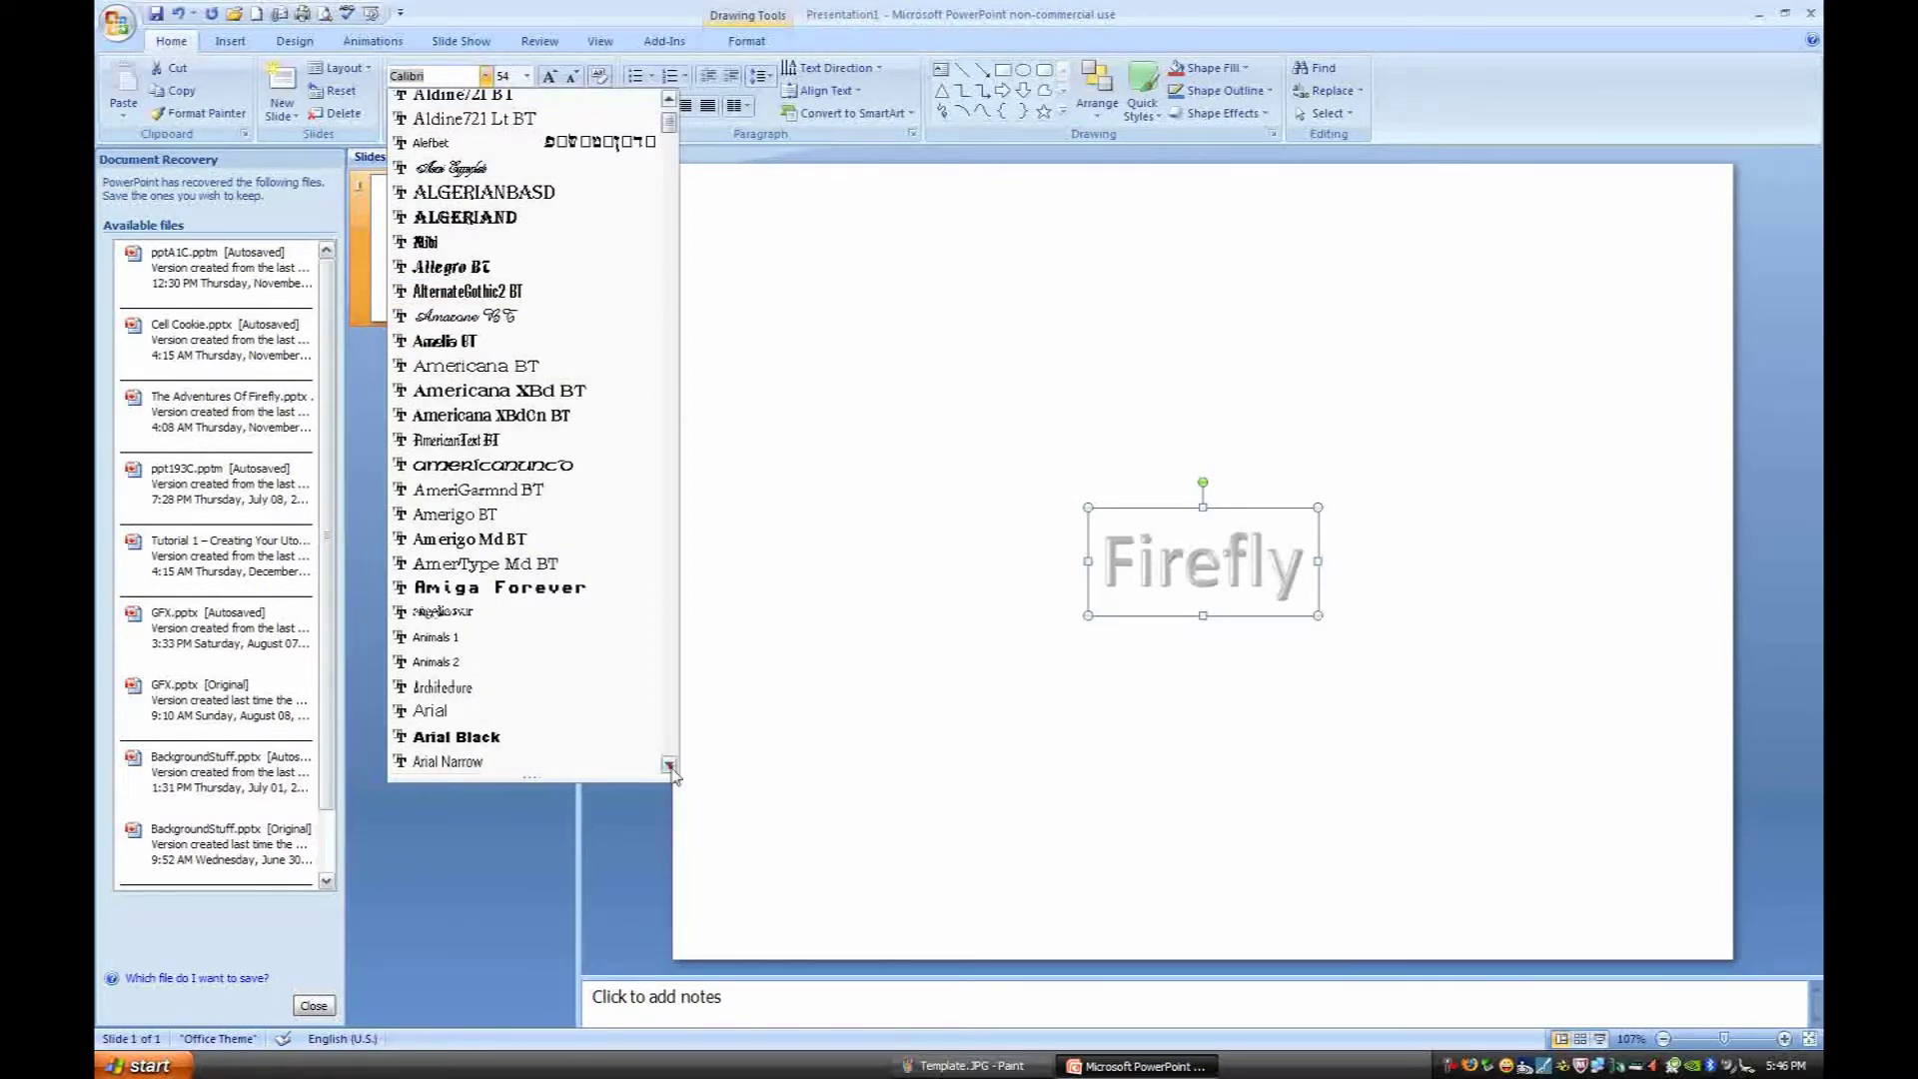
pyautogui.click(669, 765)
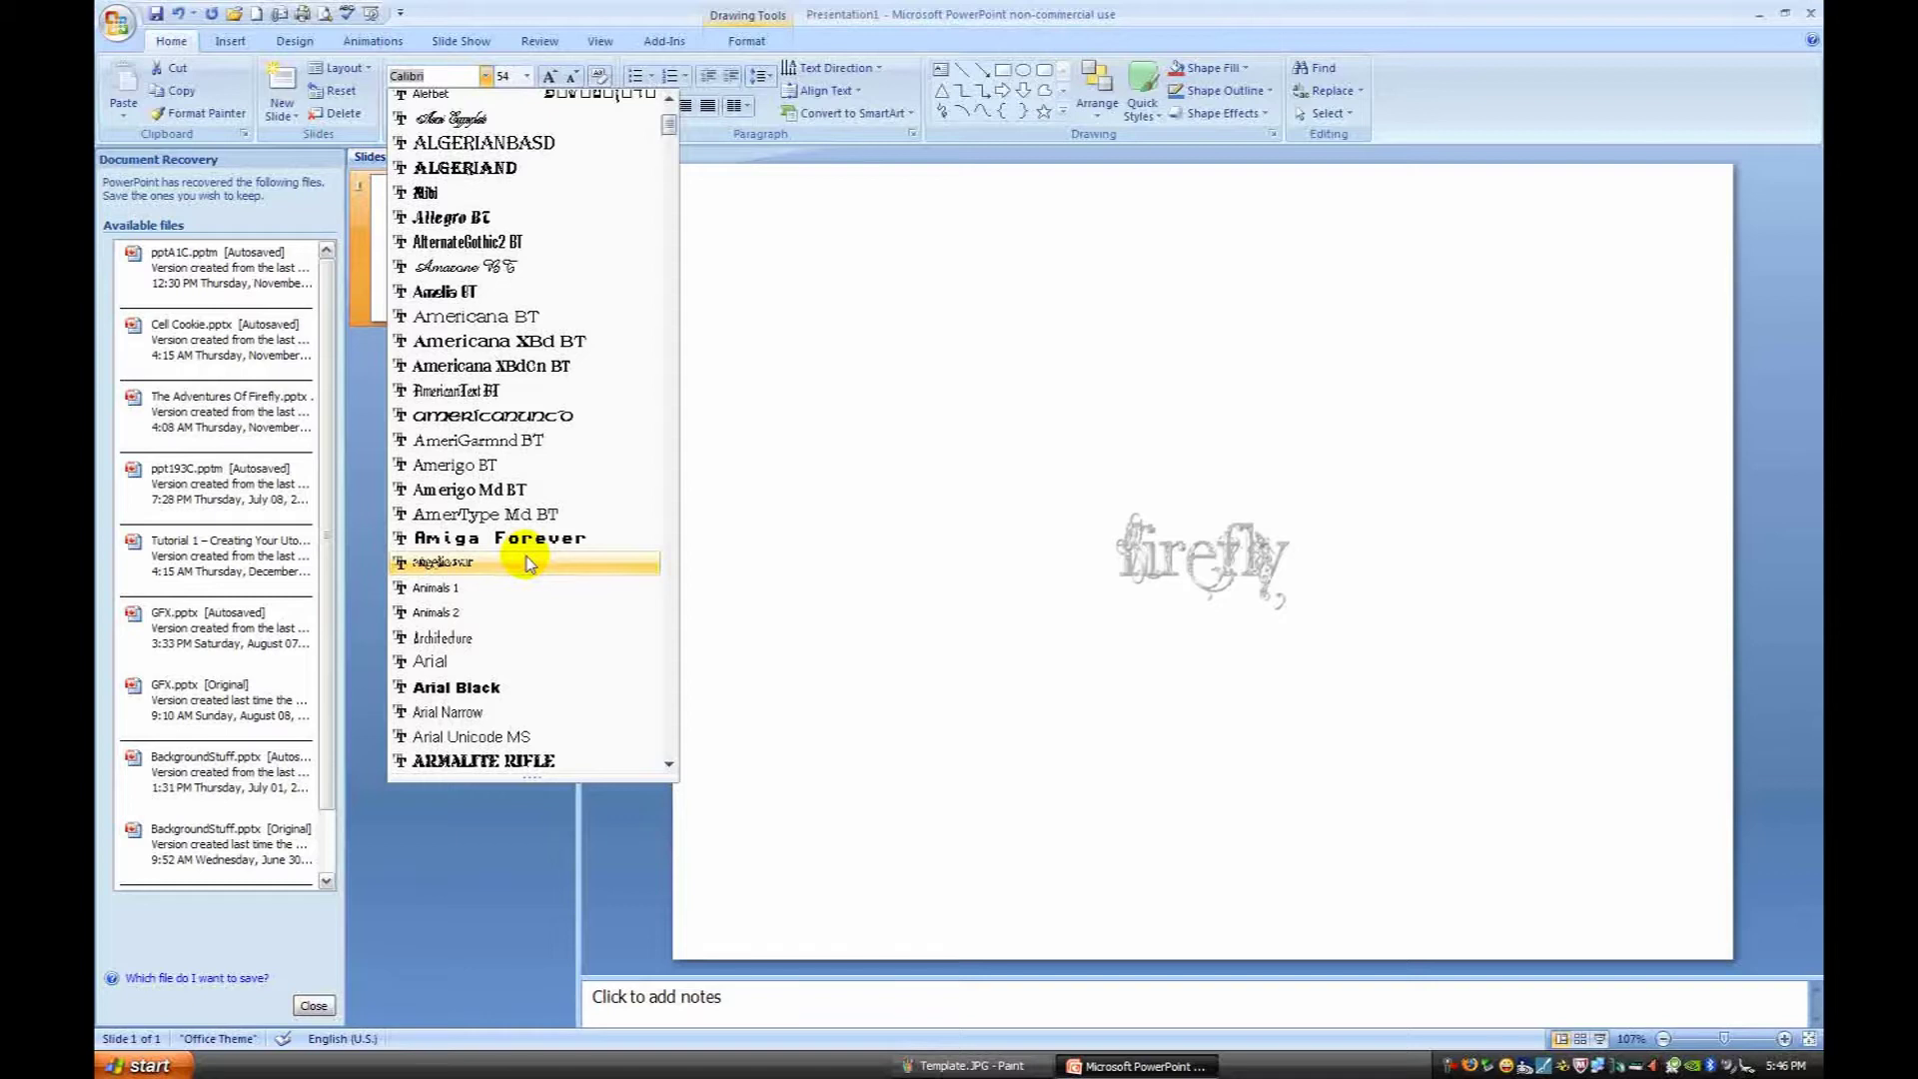
pyautogui.click(526, 564)
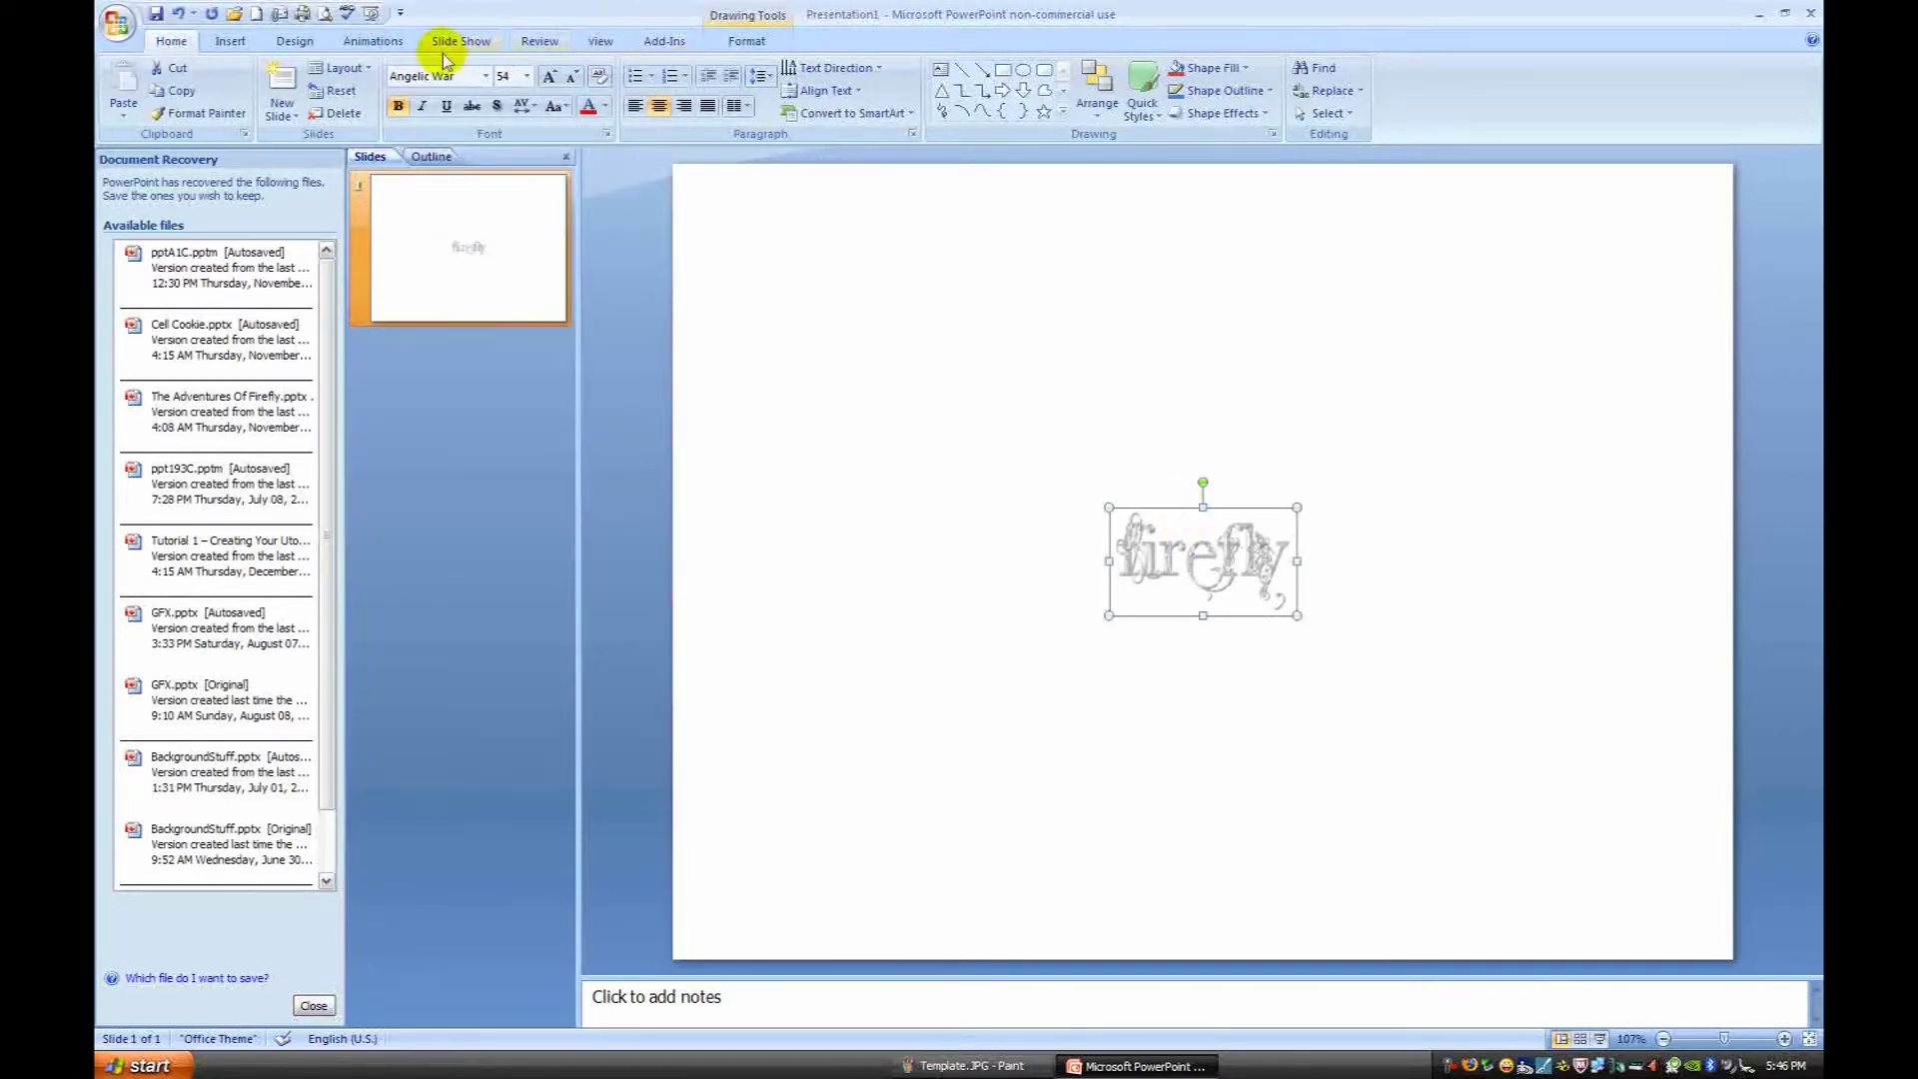
pyautogui.click(526, 76)
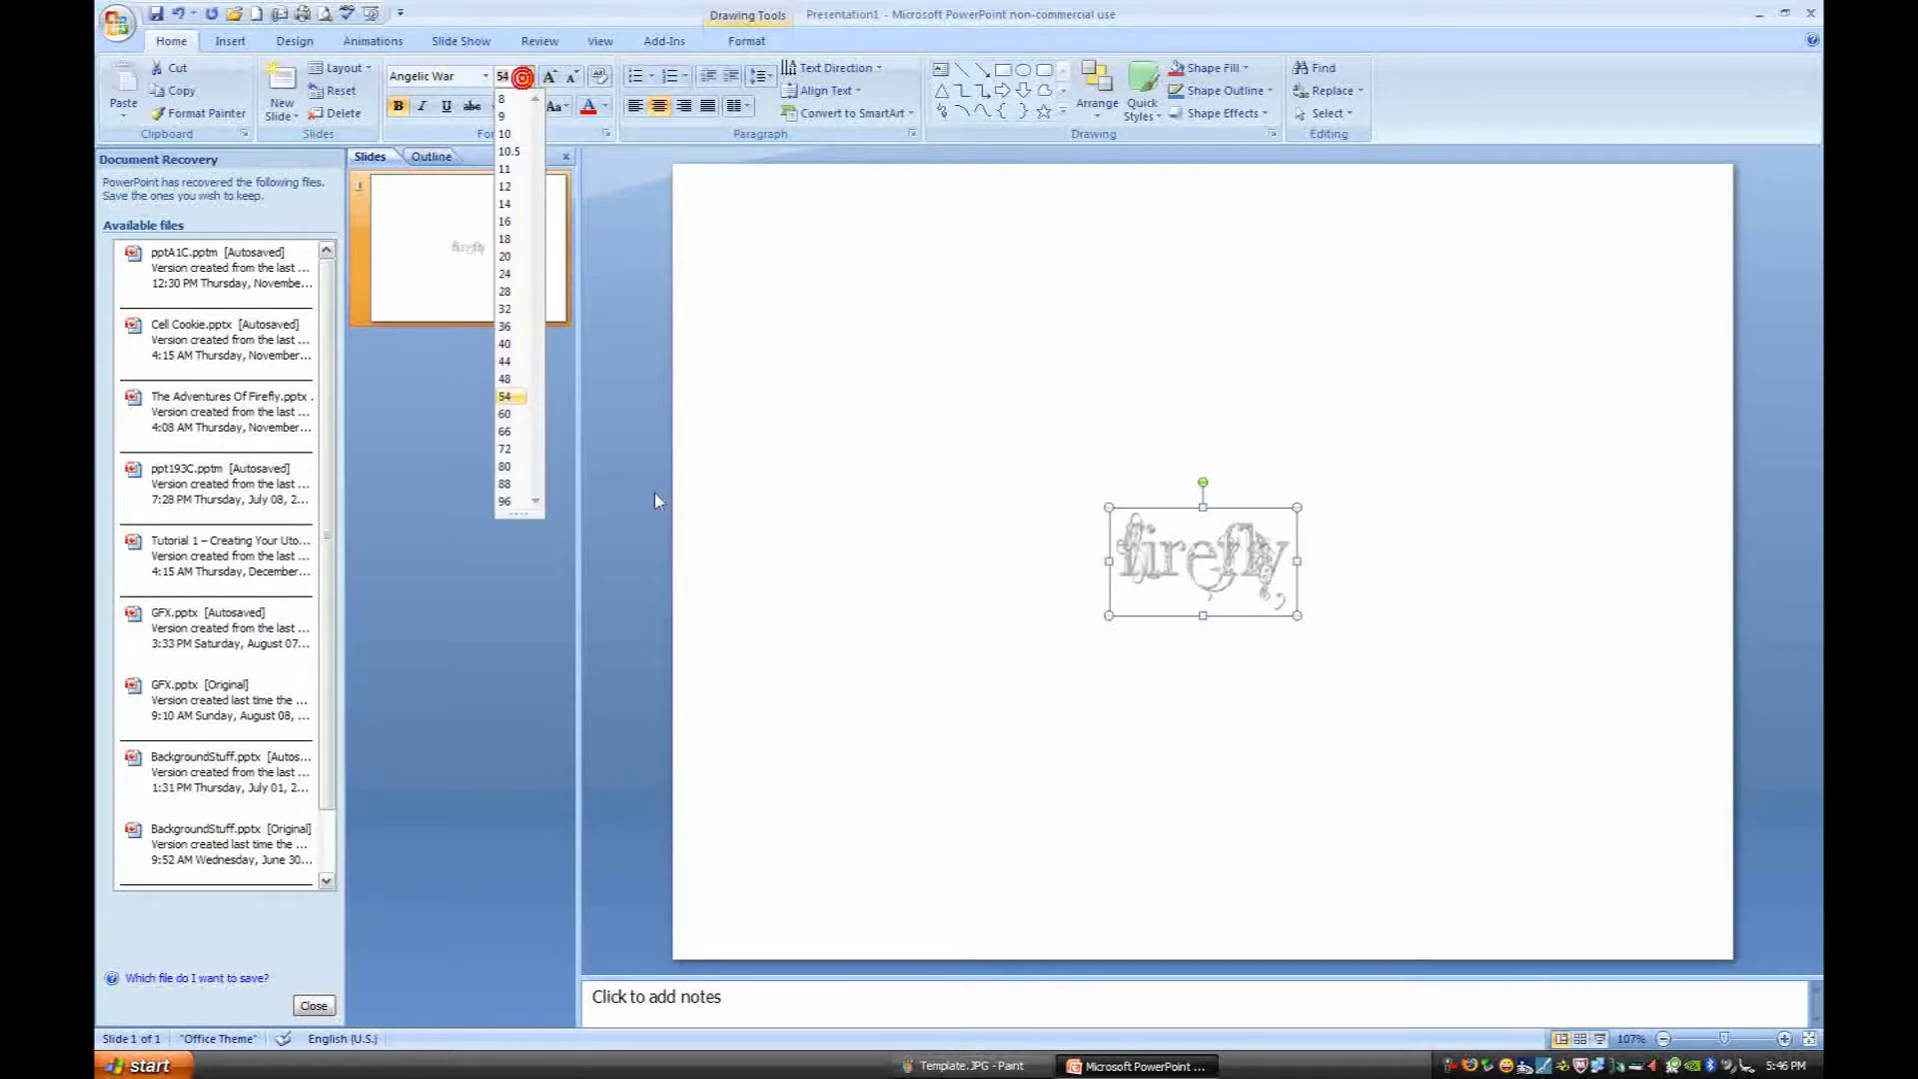
pyautogui.click(509, 504)
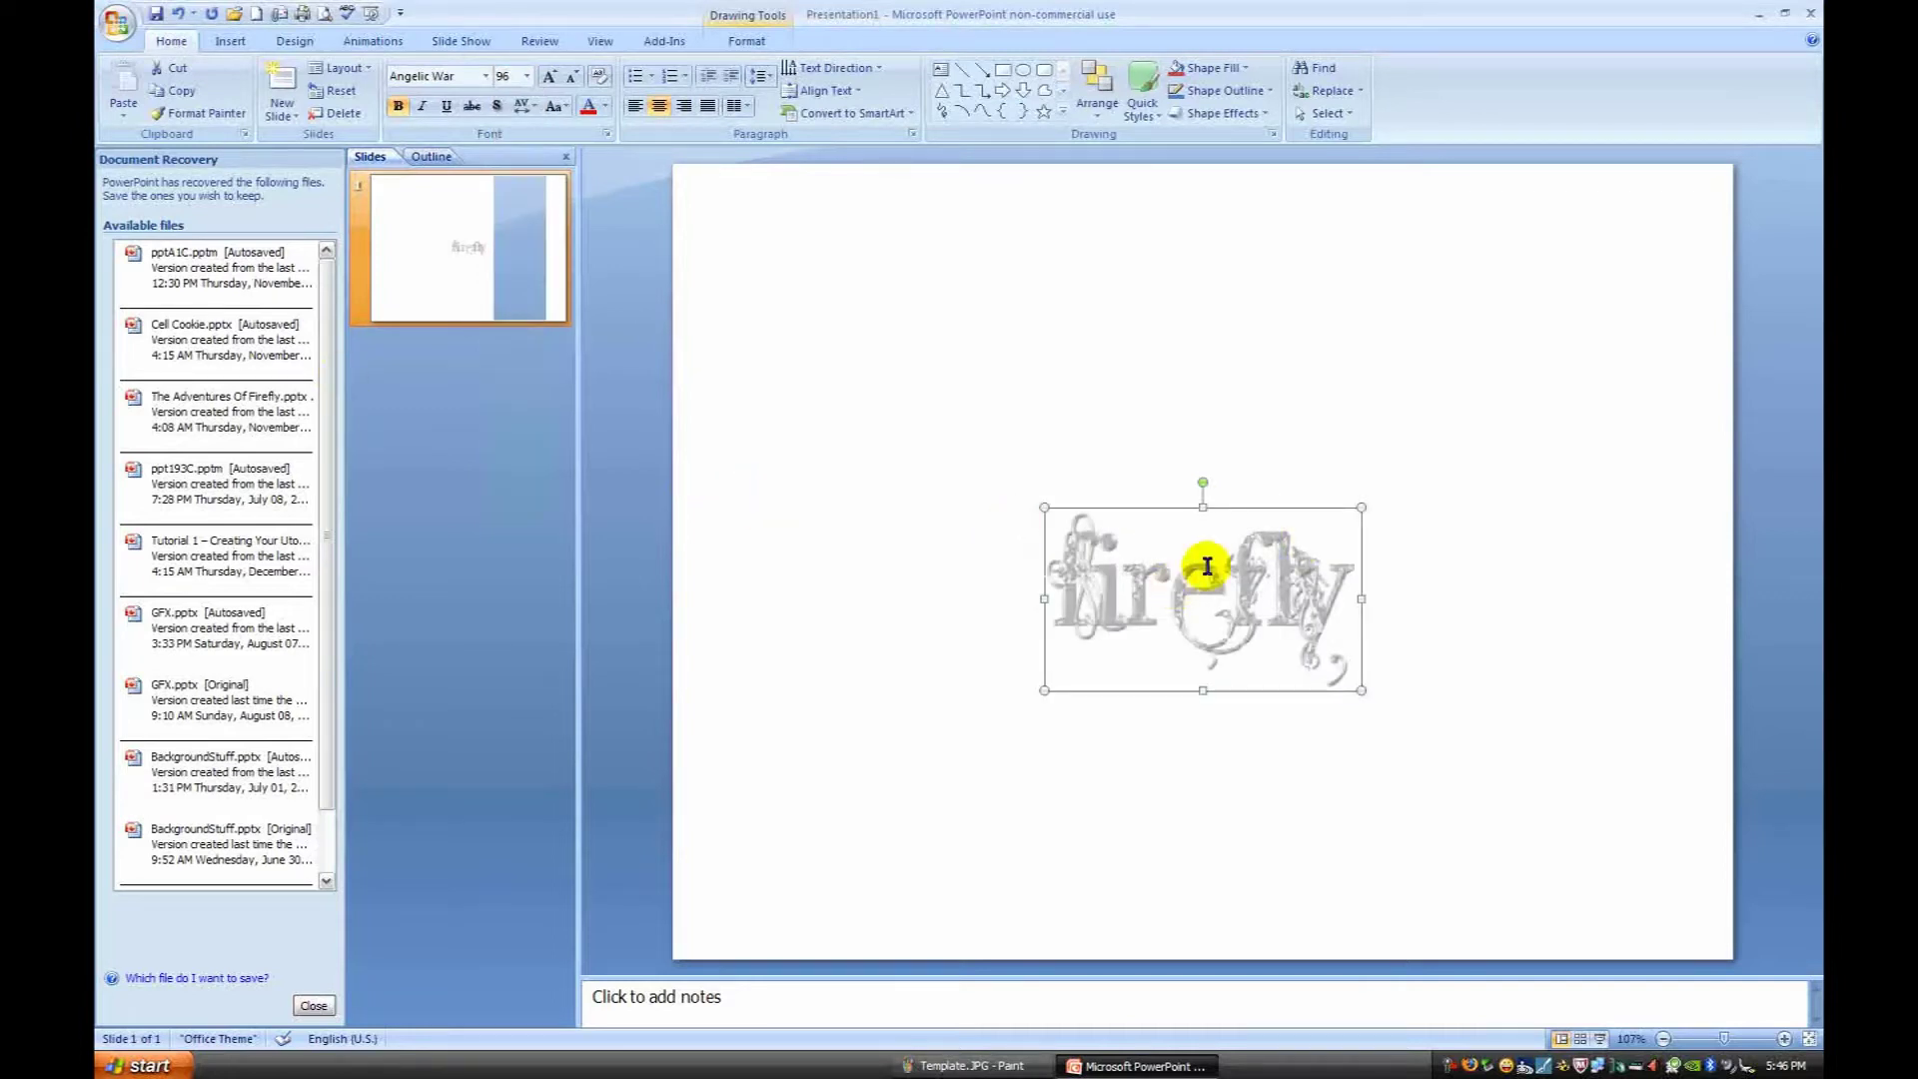
# Step: Deselect and reselect the firefly text box to review the formatting
pyautogui.click(1062, 462)
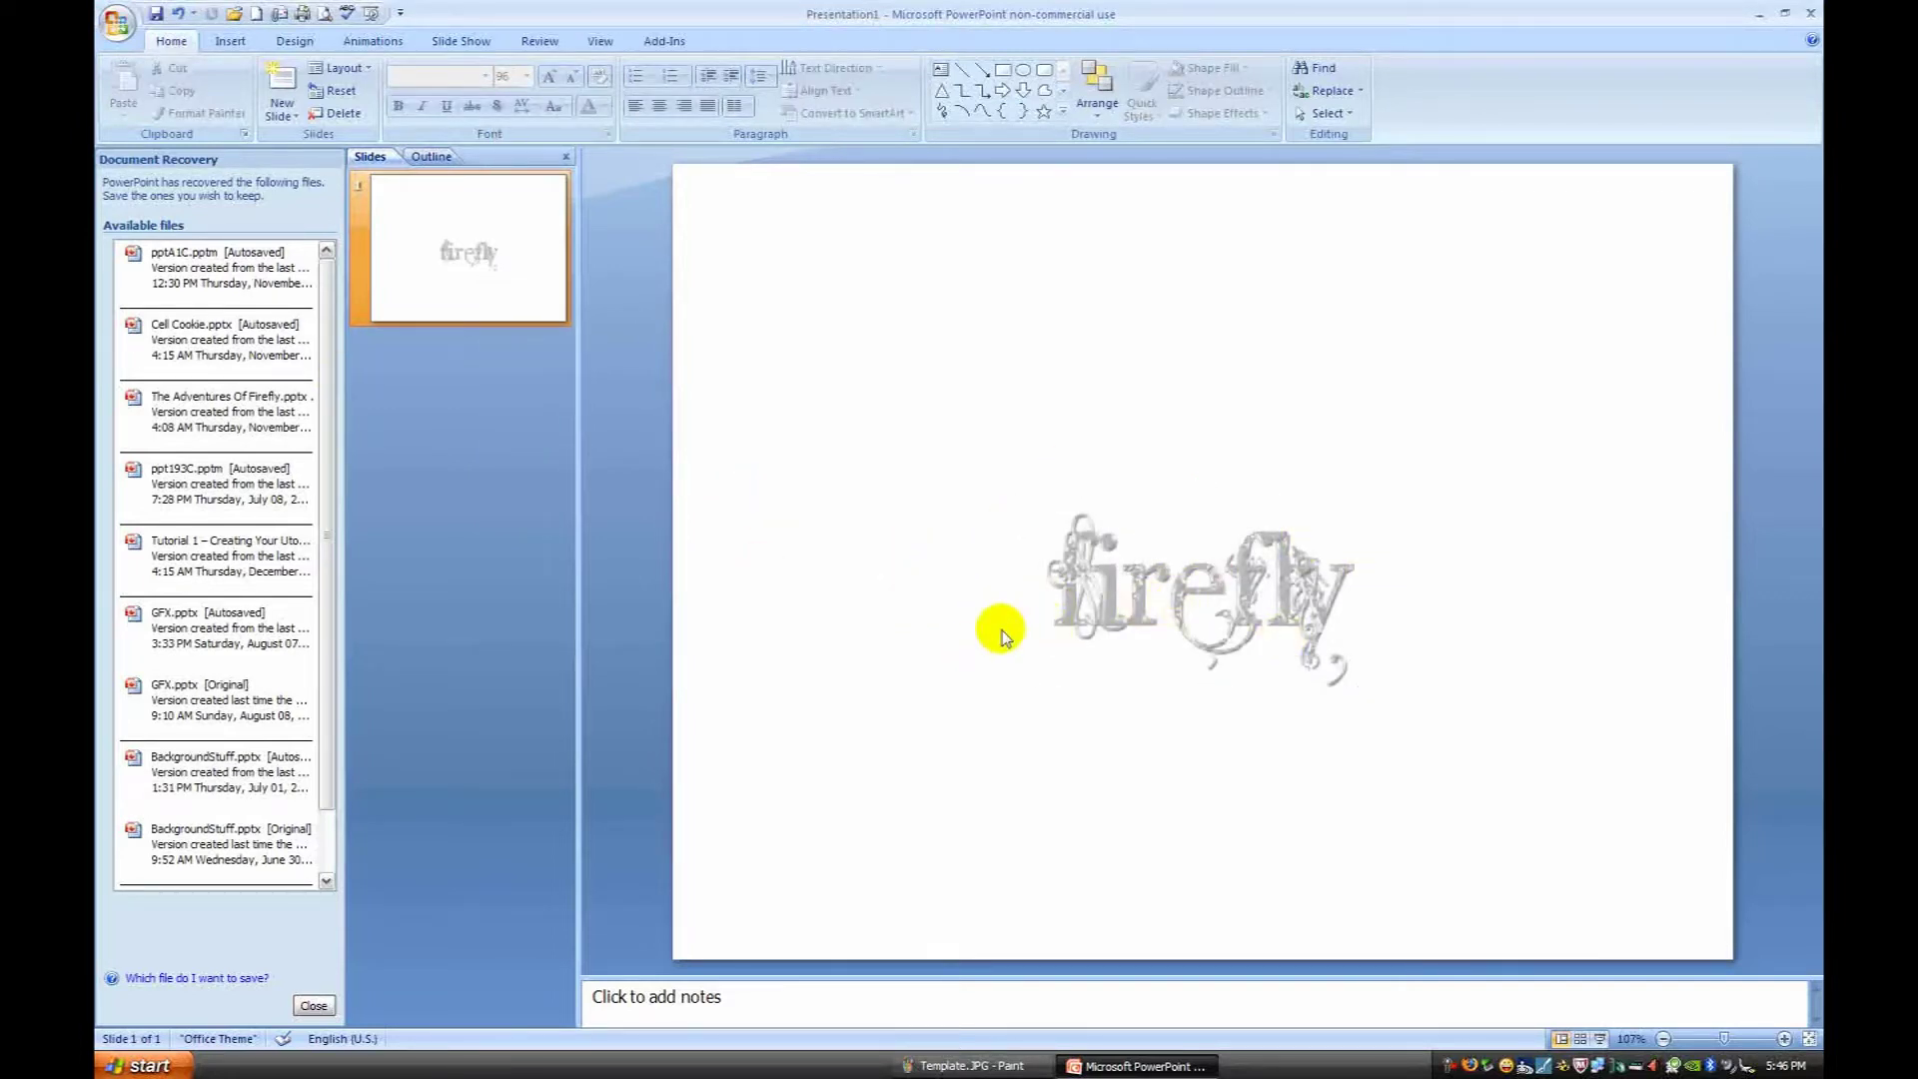
pyautogui.click(1093, 507)
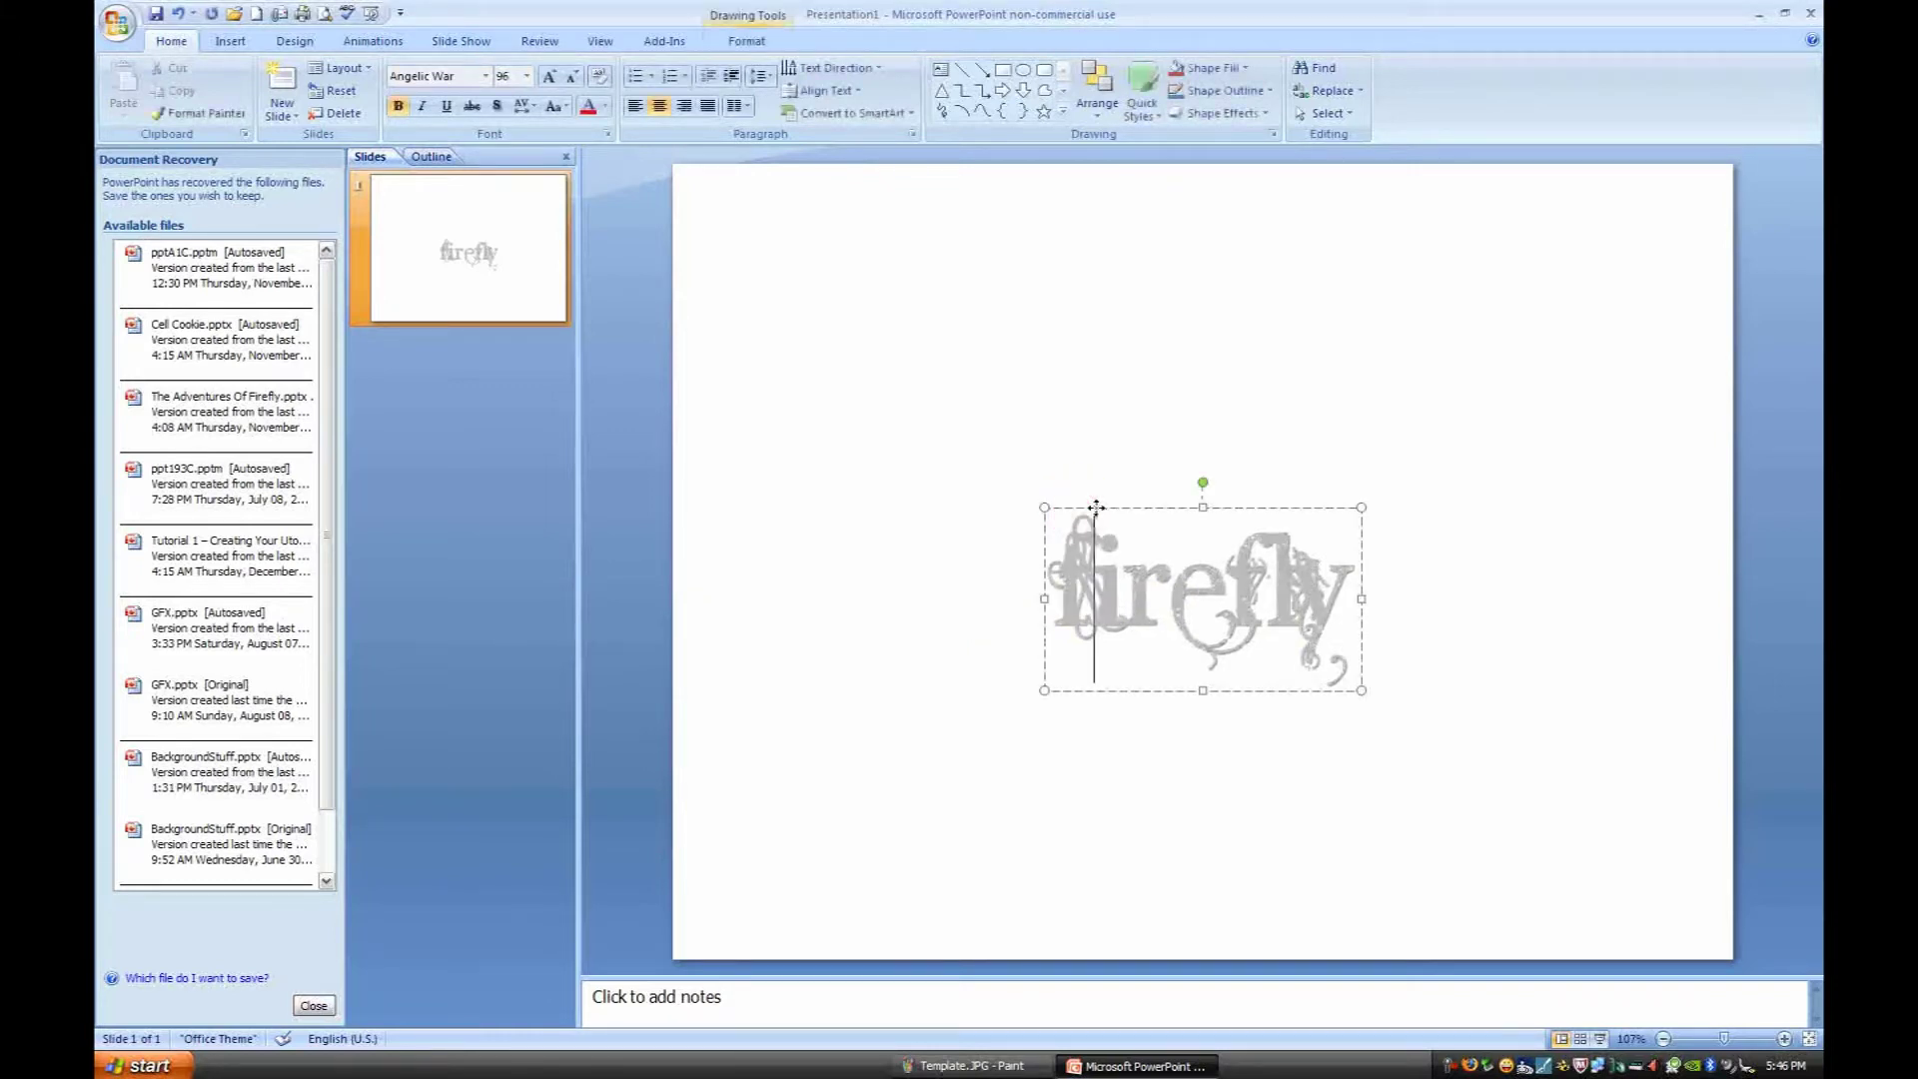
pyautogui.click(1096, 507)
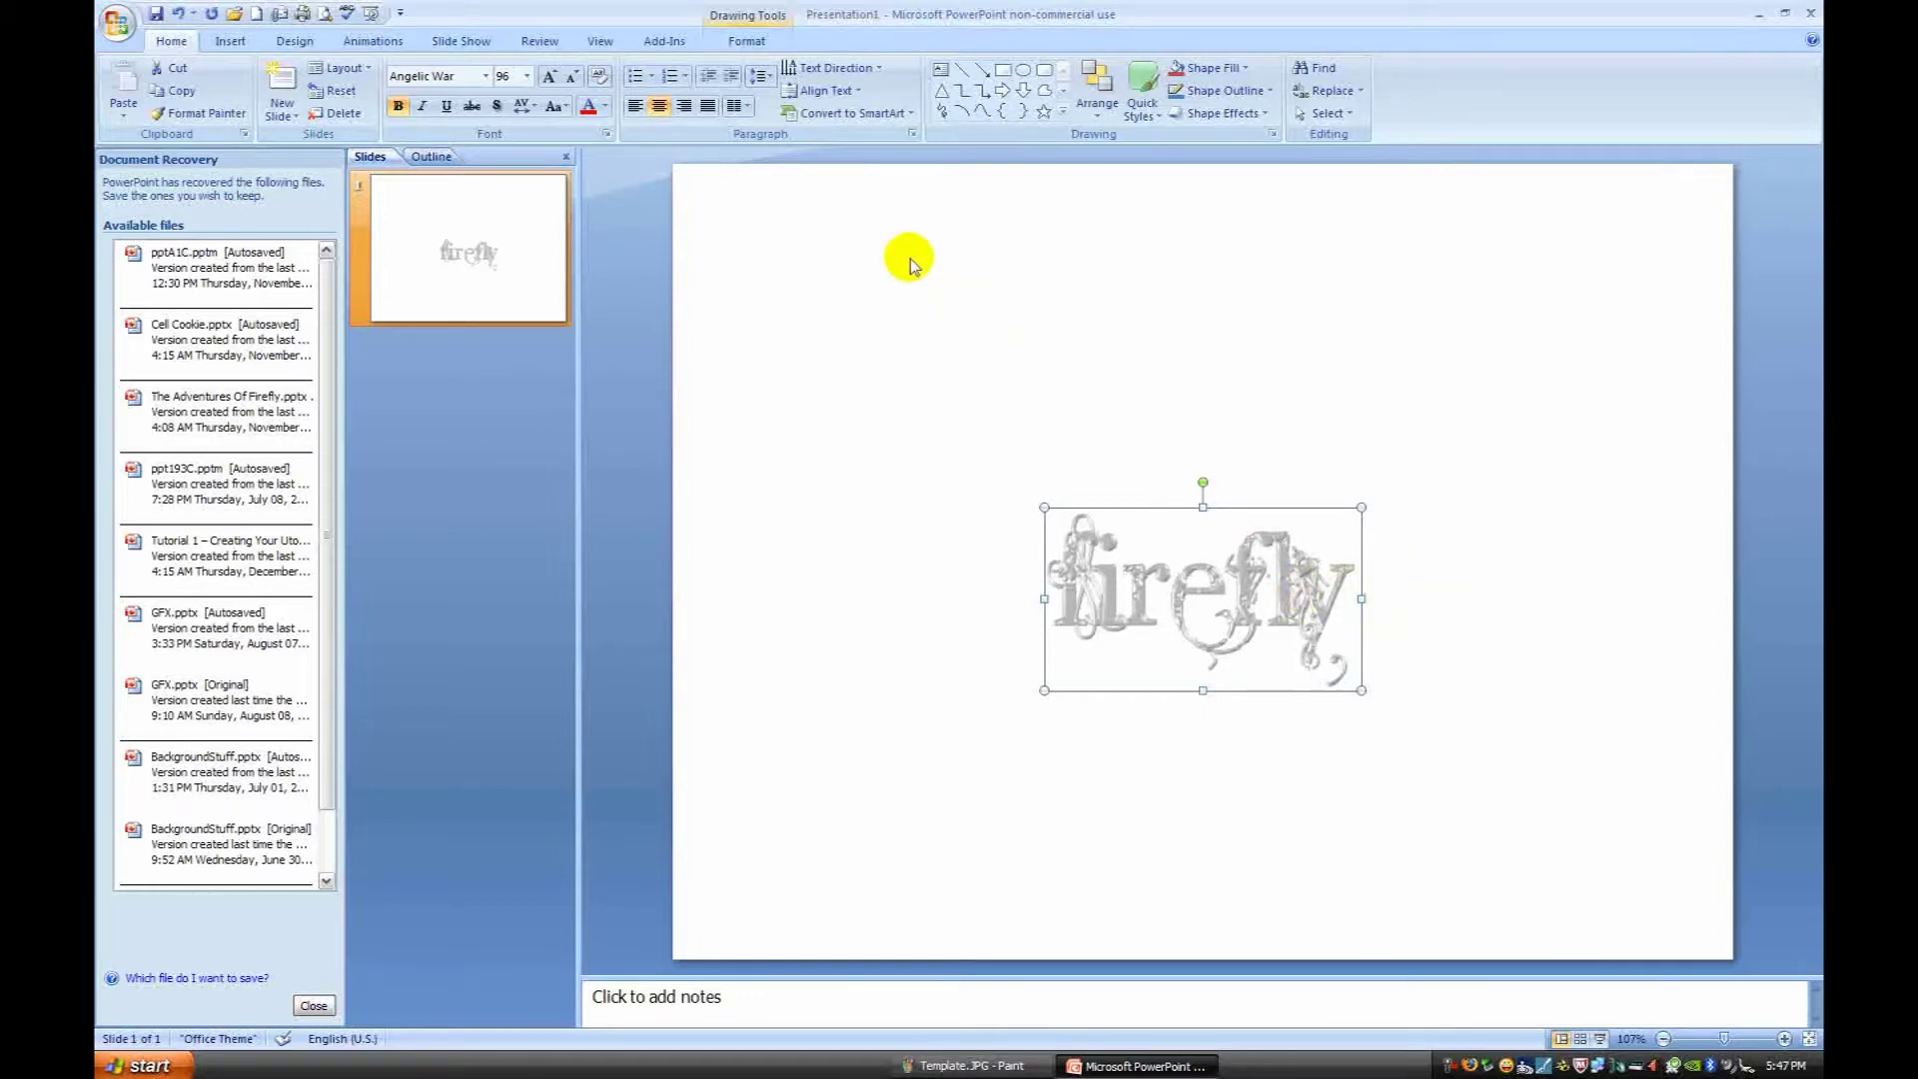
pyautogui.click(746, 41)
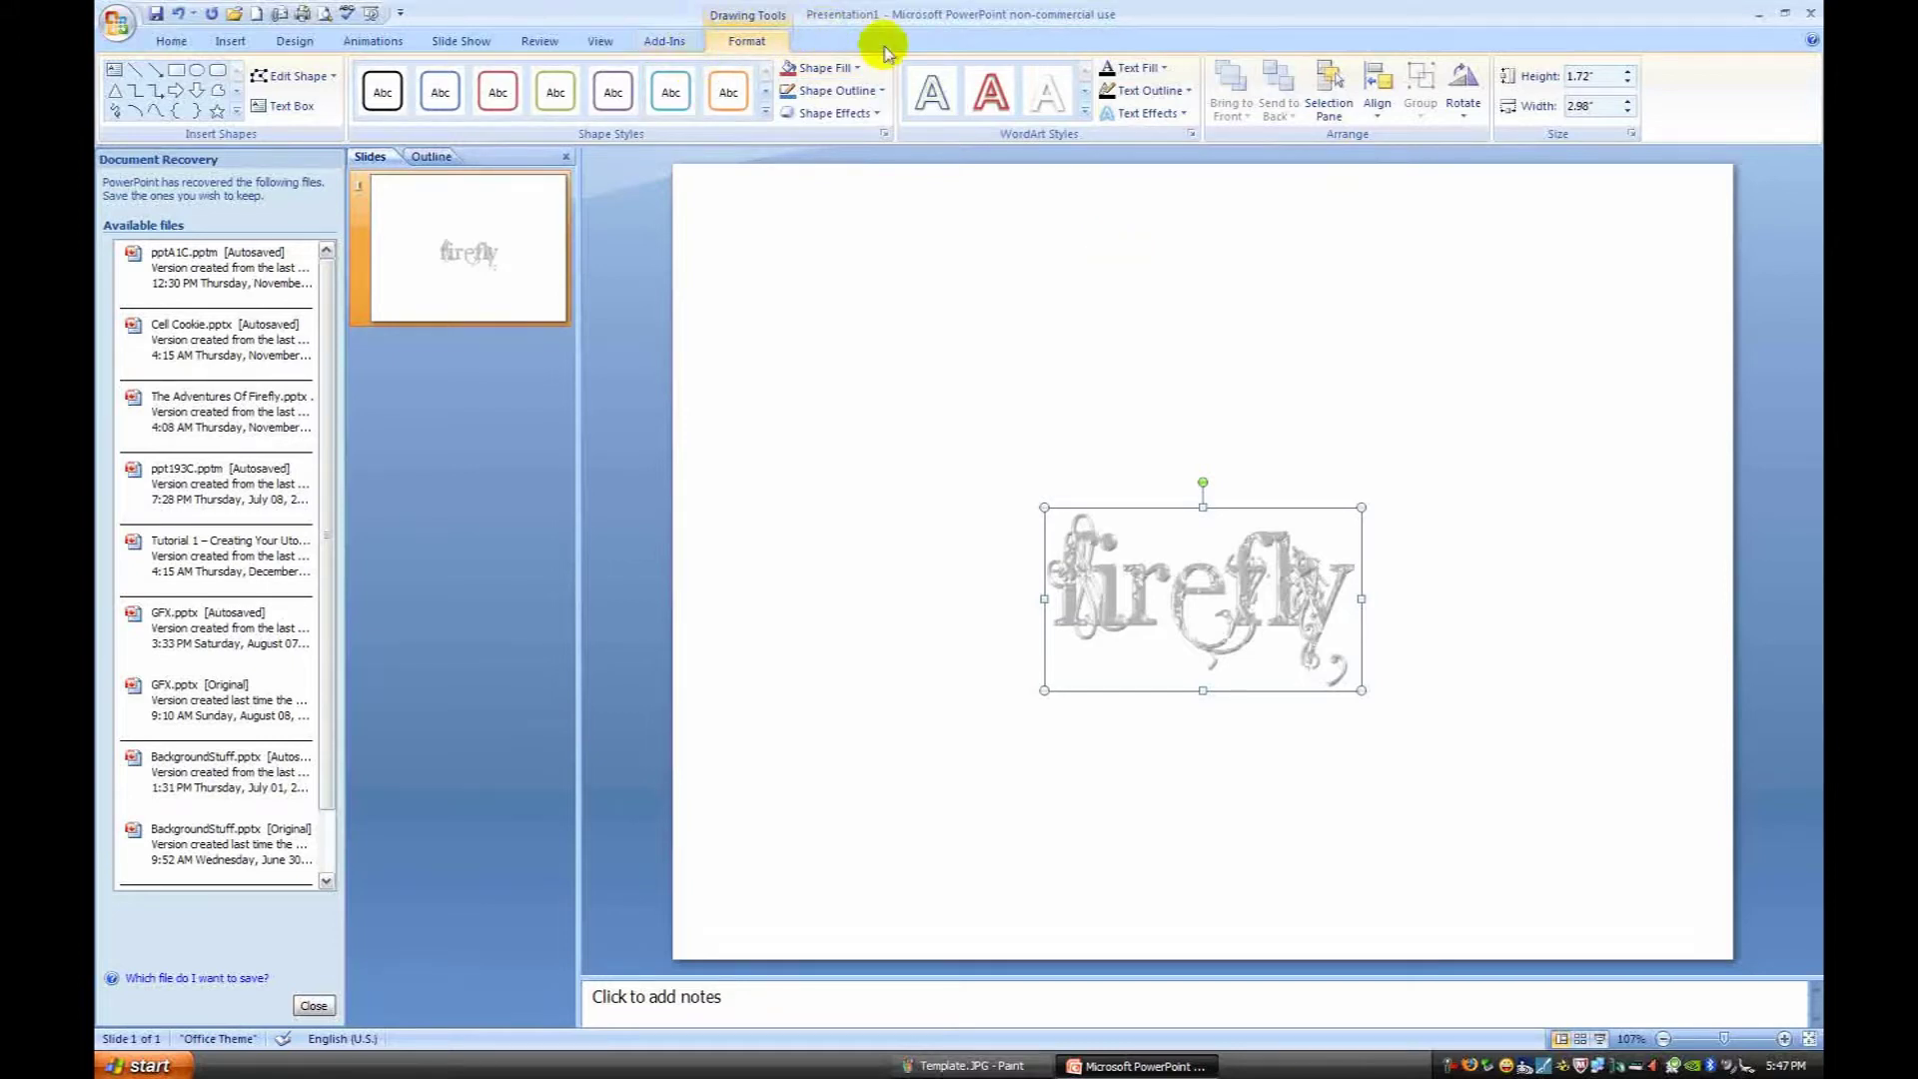
# Step: Fill the firefly text yellow and give the slide a solid black background
pyautogui.click(1150, 72)
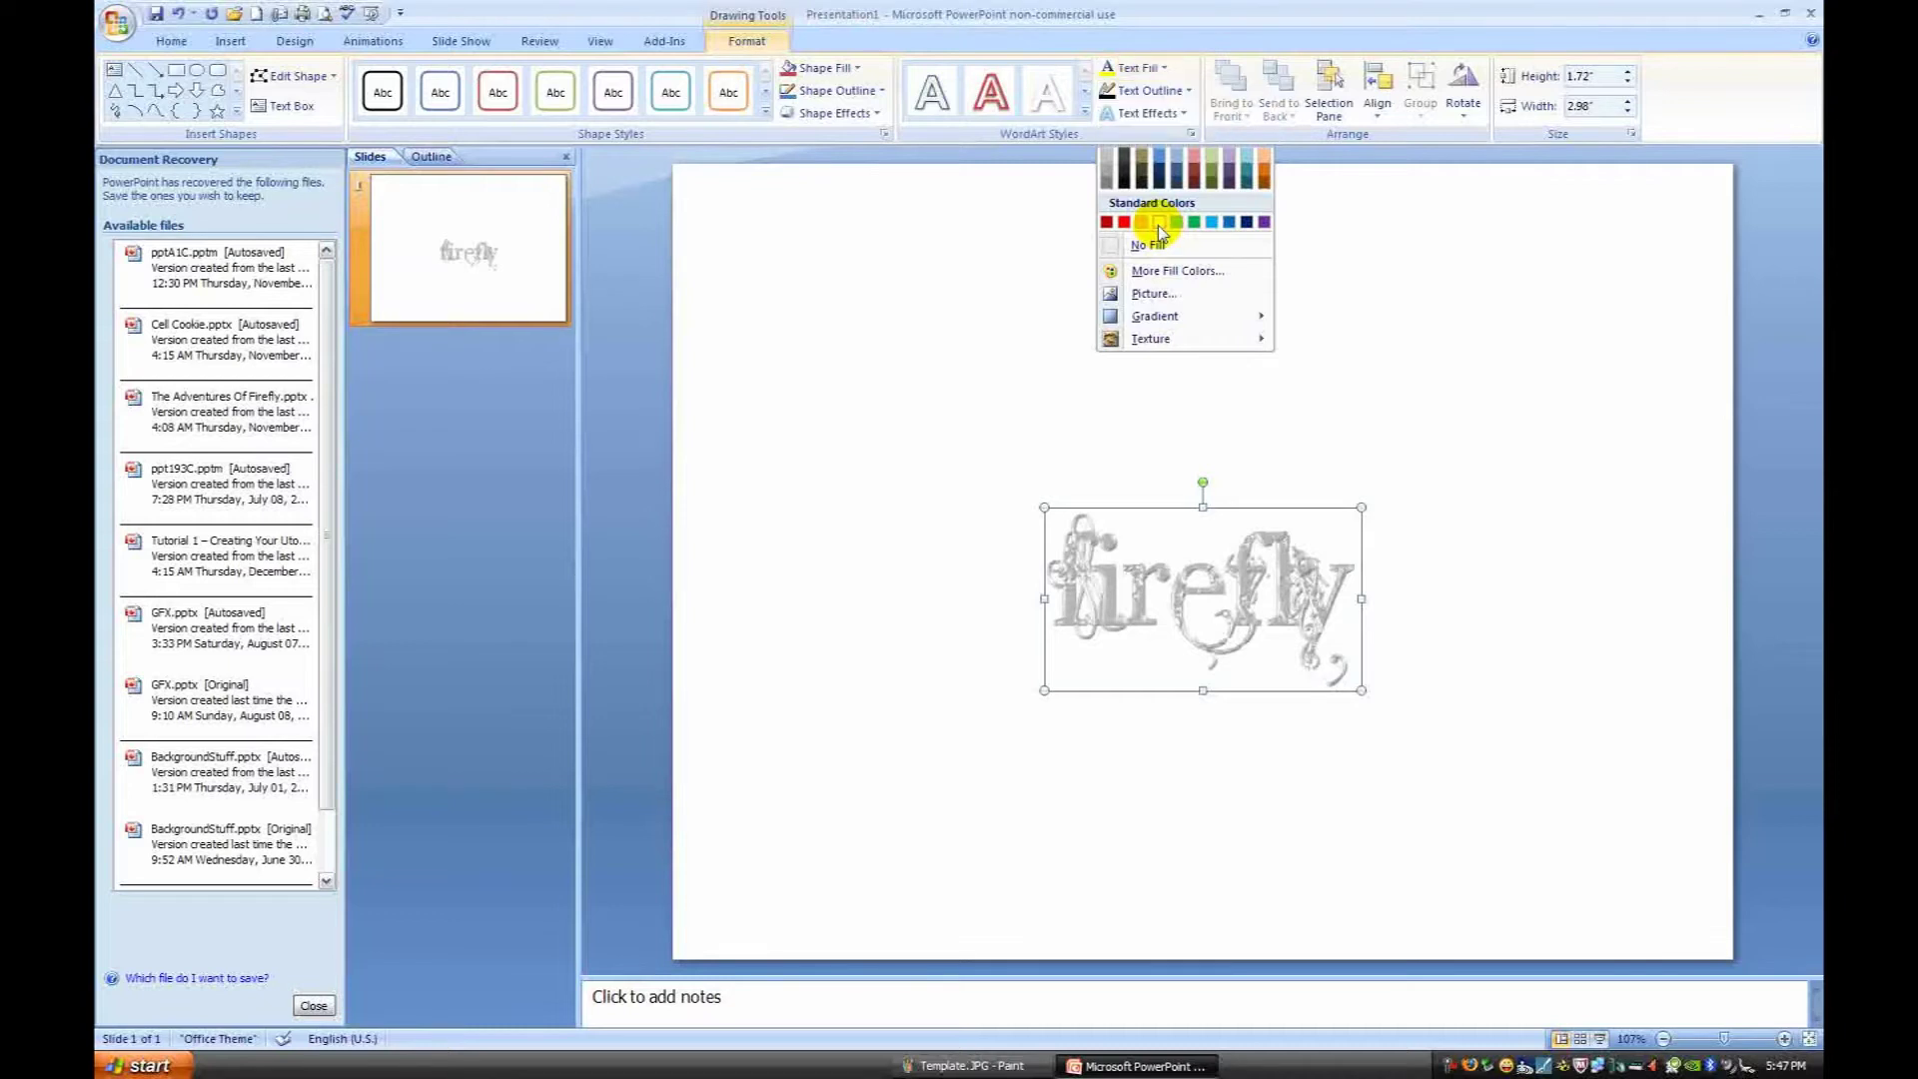
pyautogui.click(1159, 223)
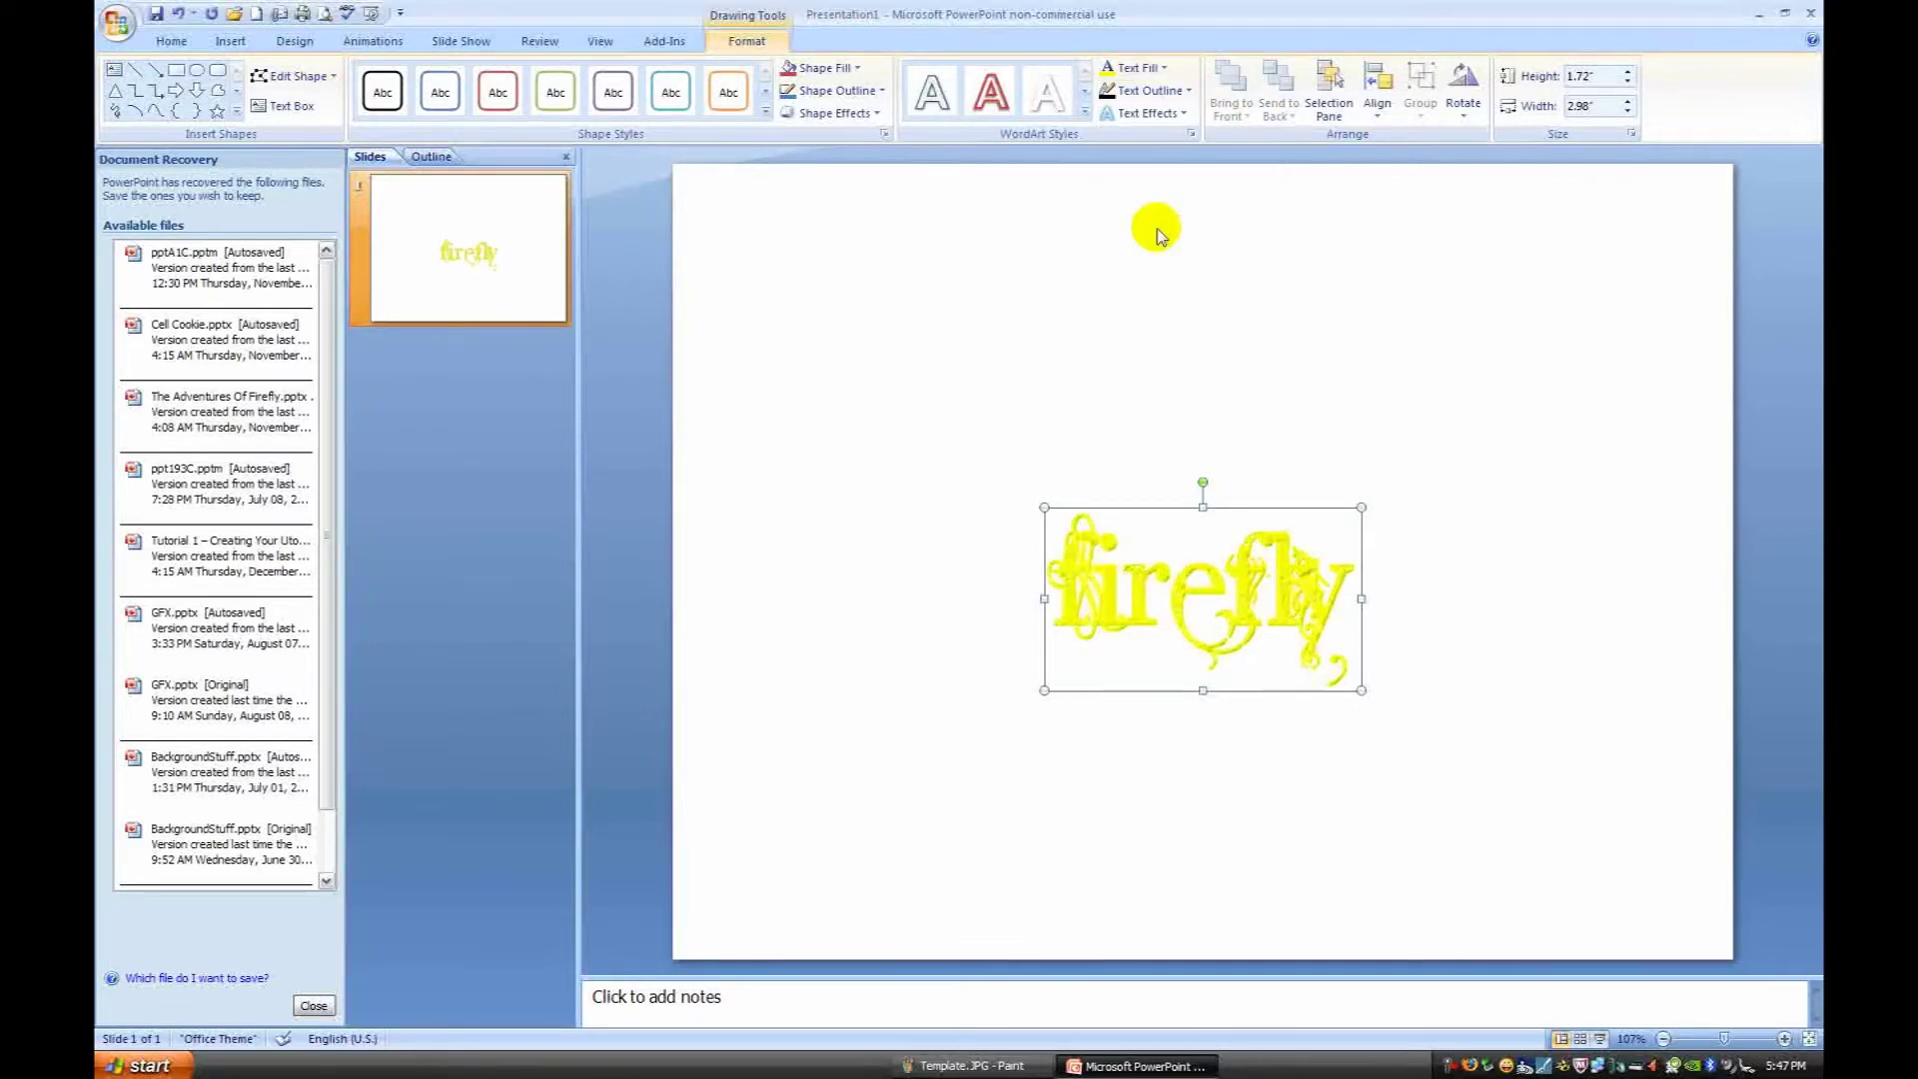
pyautogui.rightClick(875, 223)
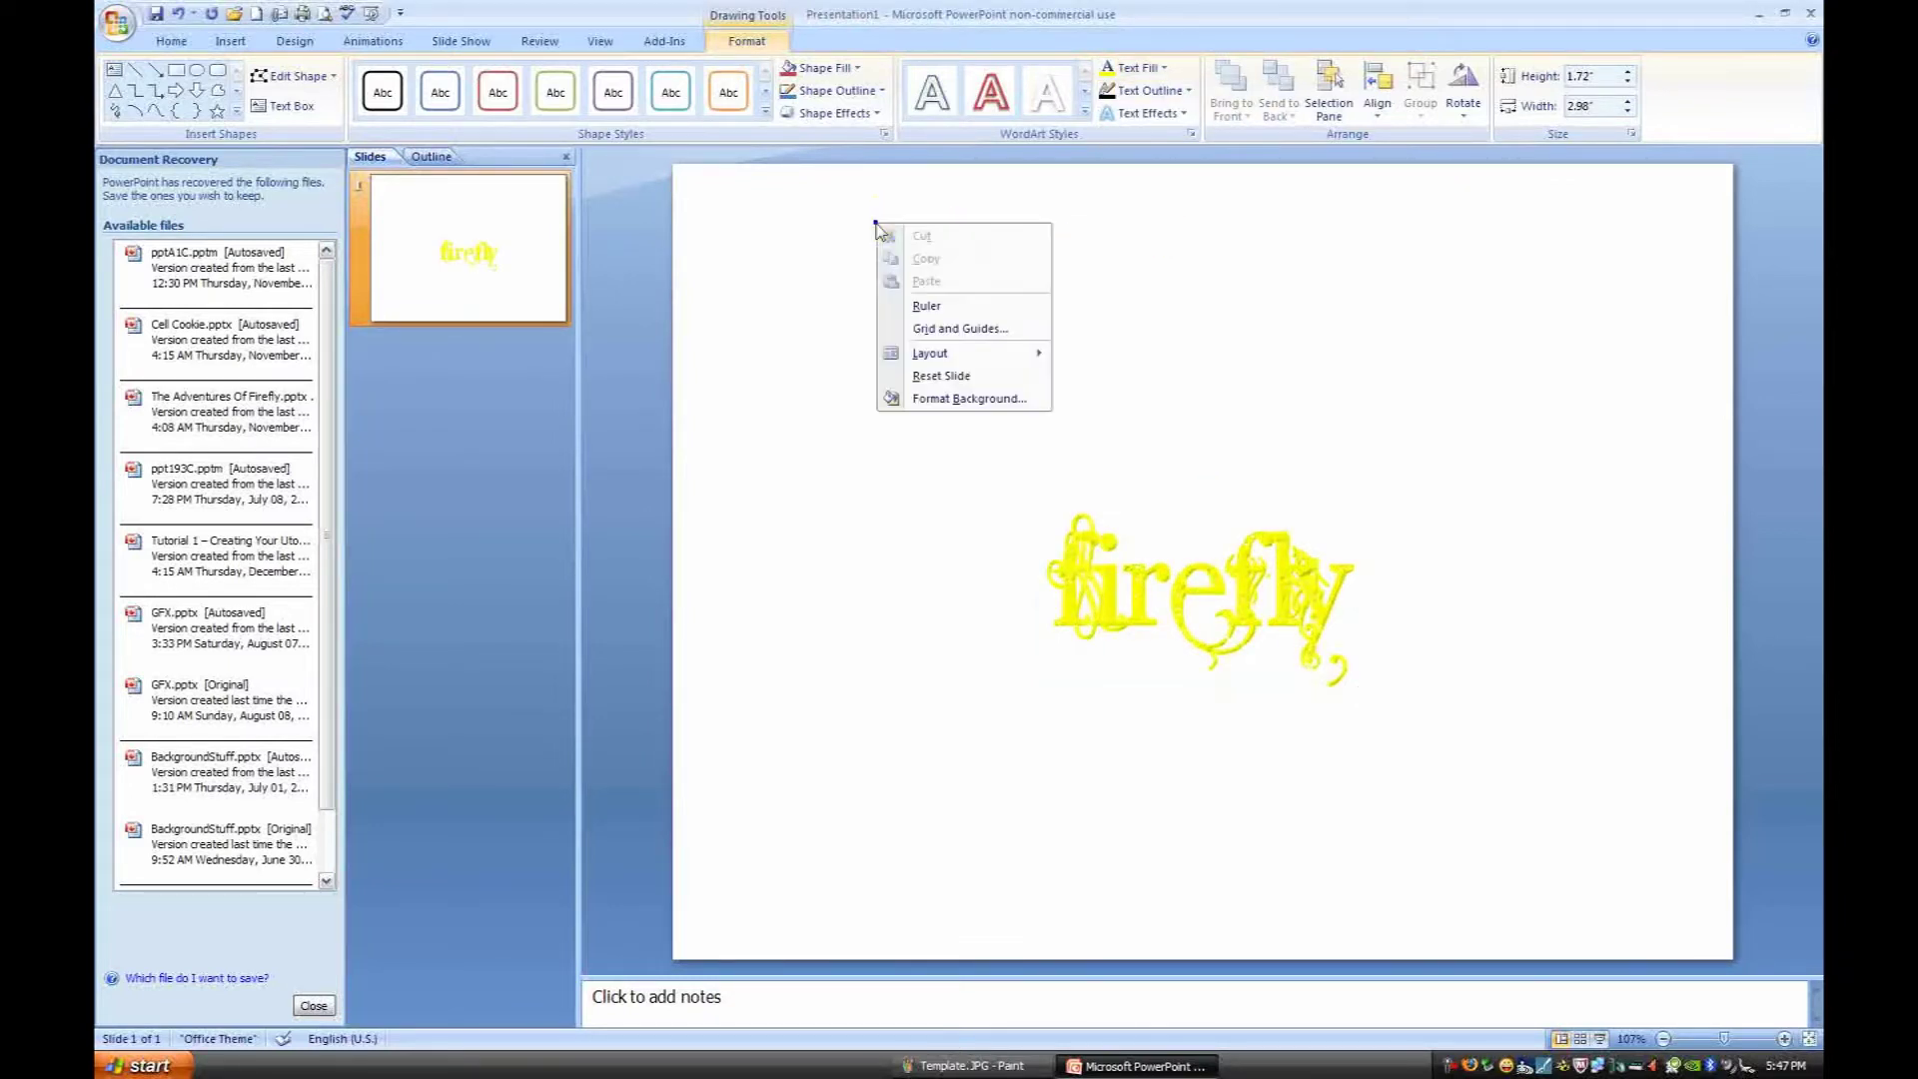
pyautogui.click(967, 398)
pyautogui.click(932, 456)
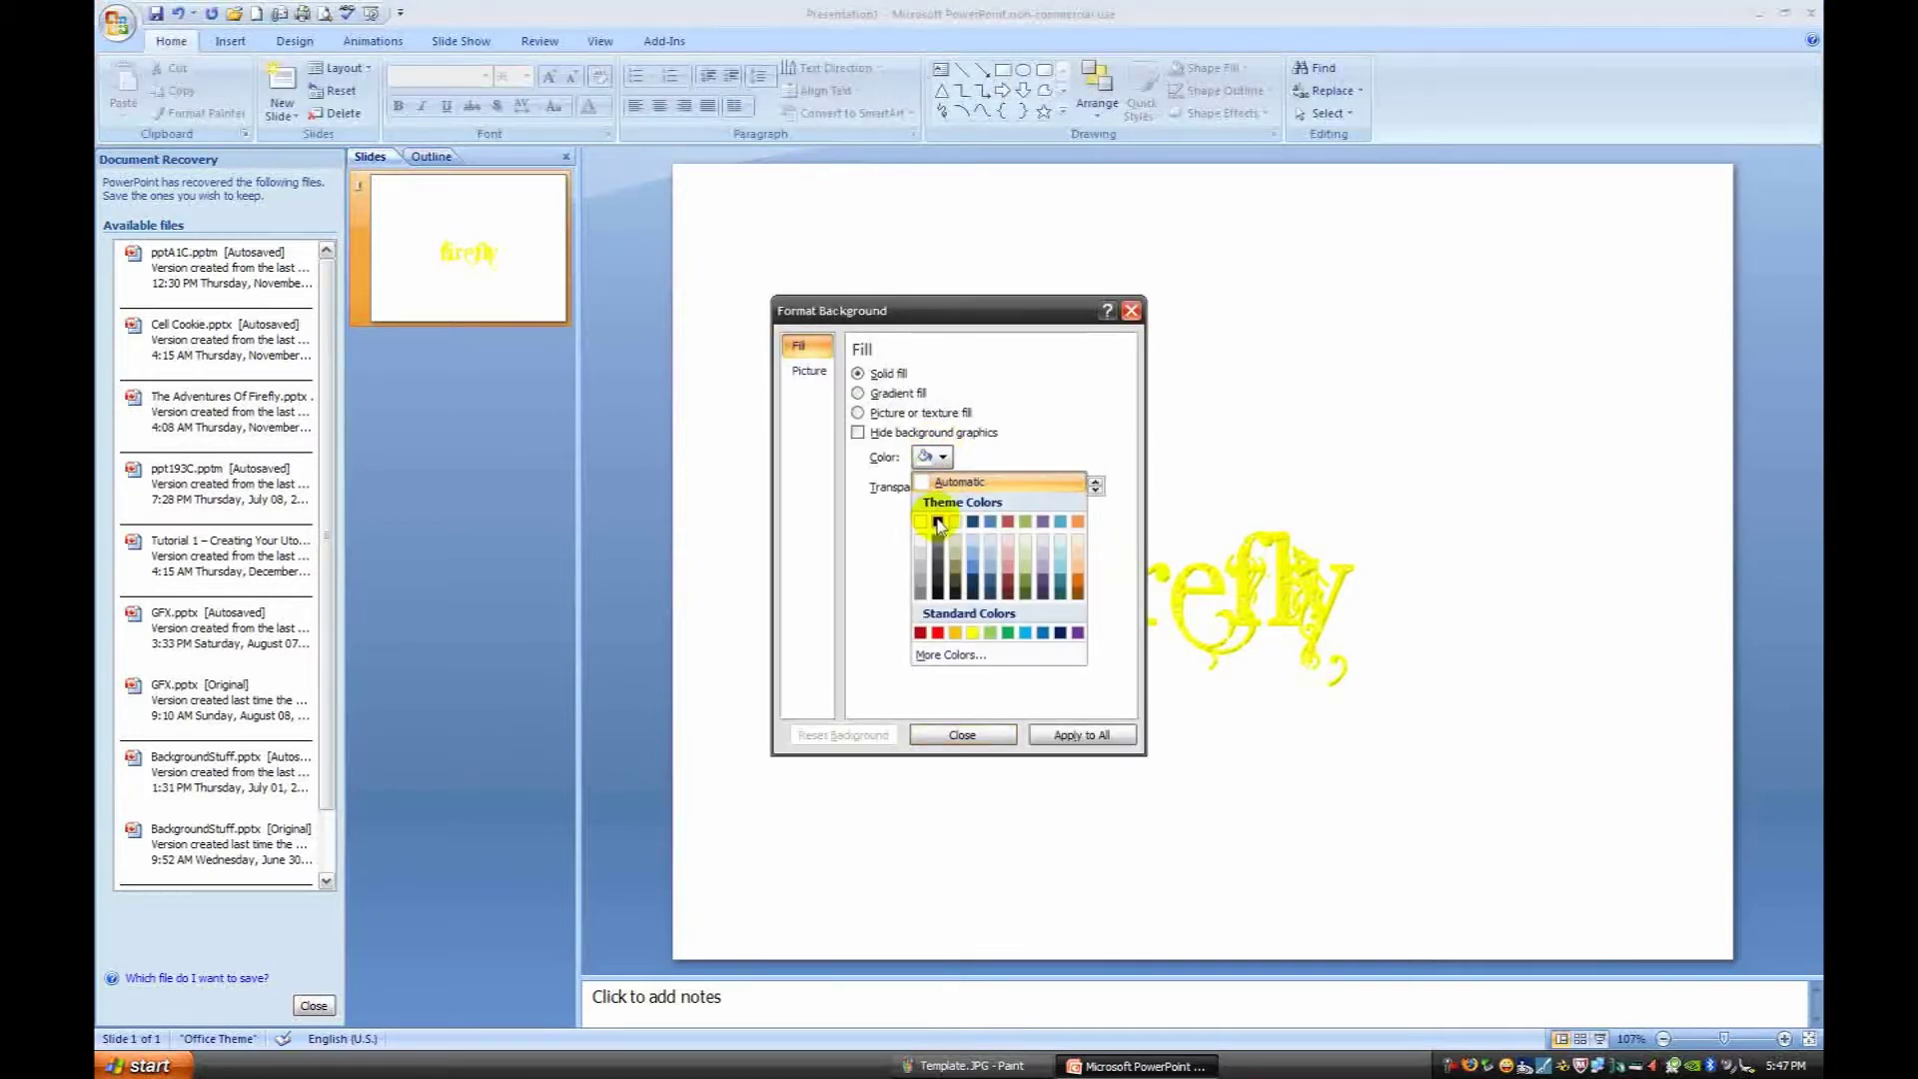
pyautogui.click(937, 521)
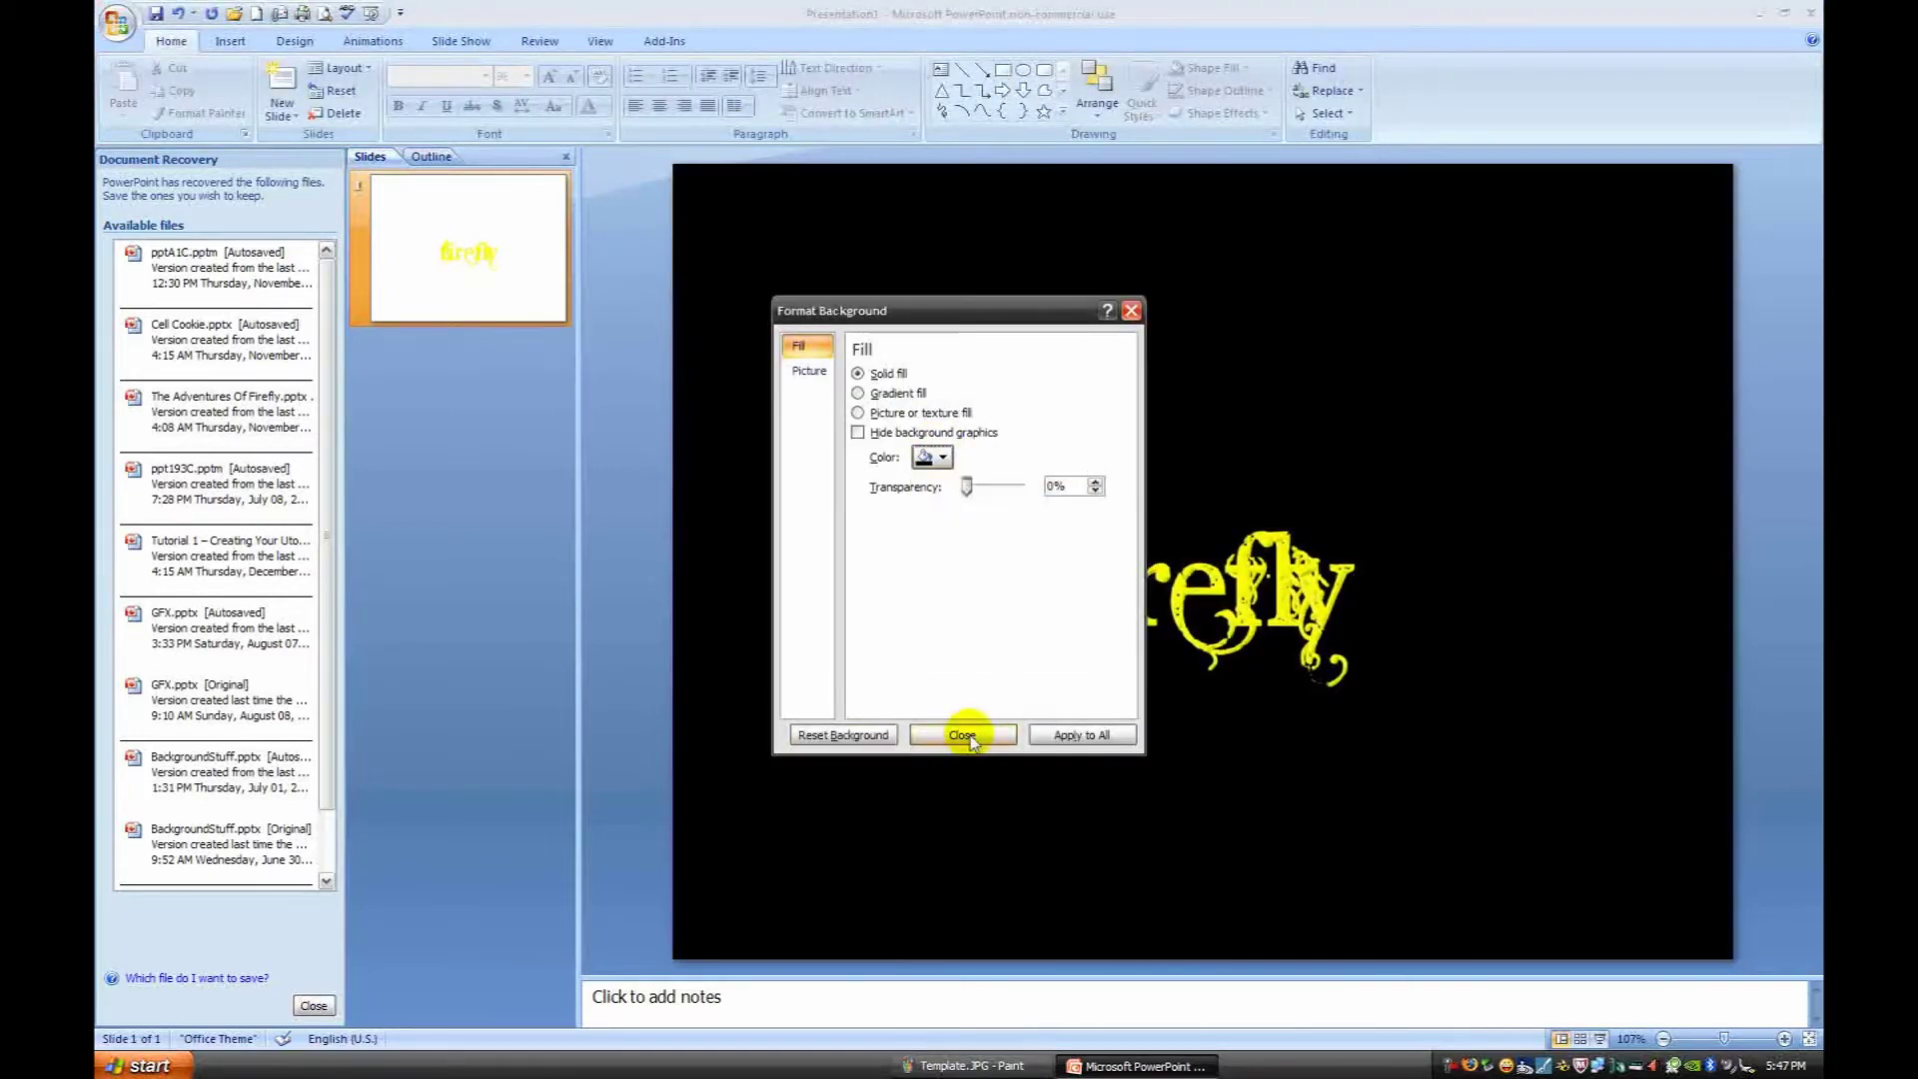
pyautogui.click(967, 734)
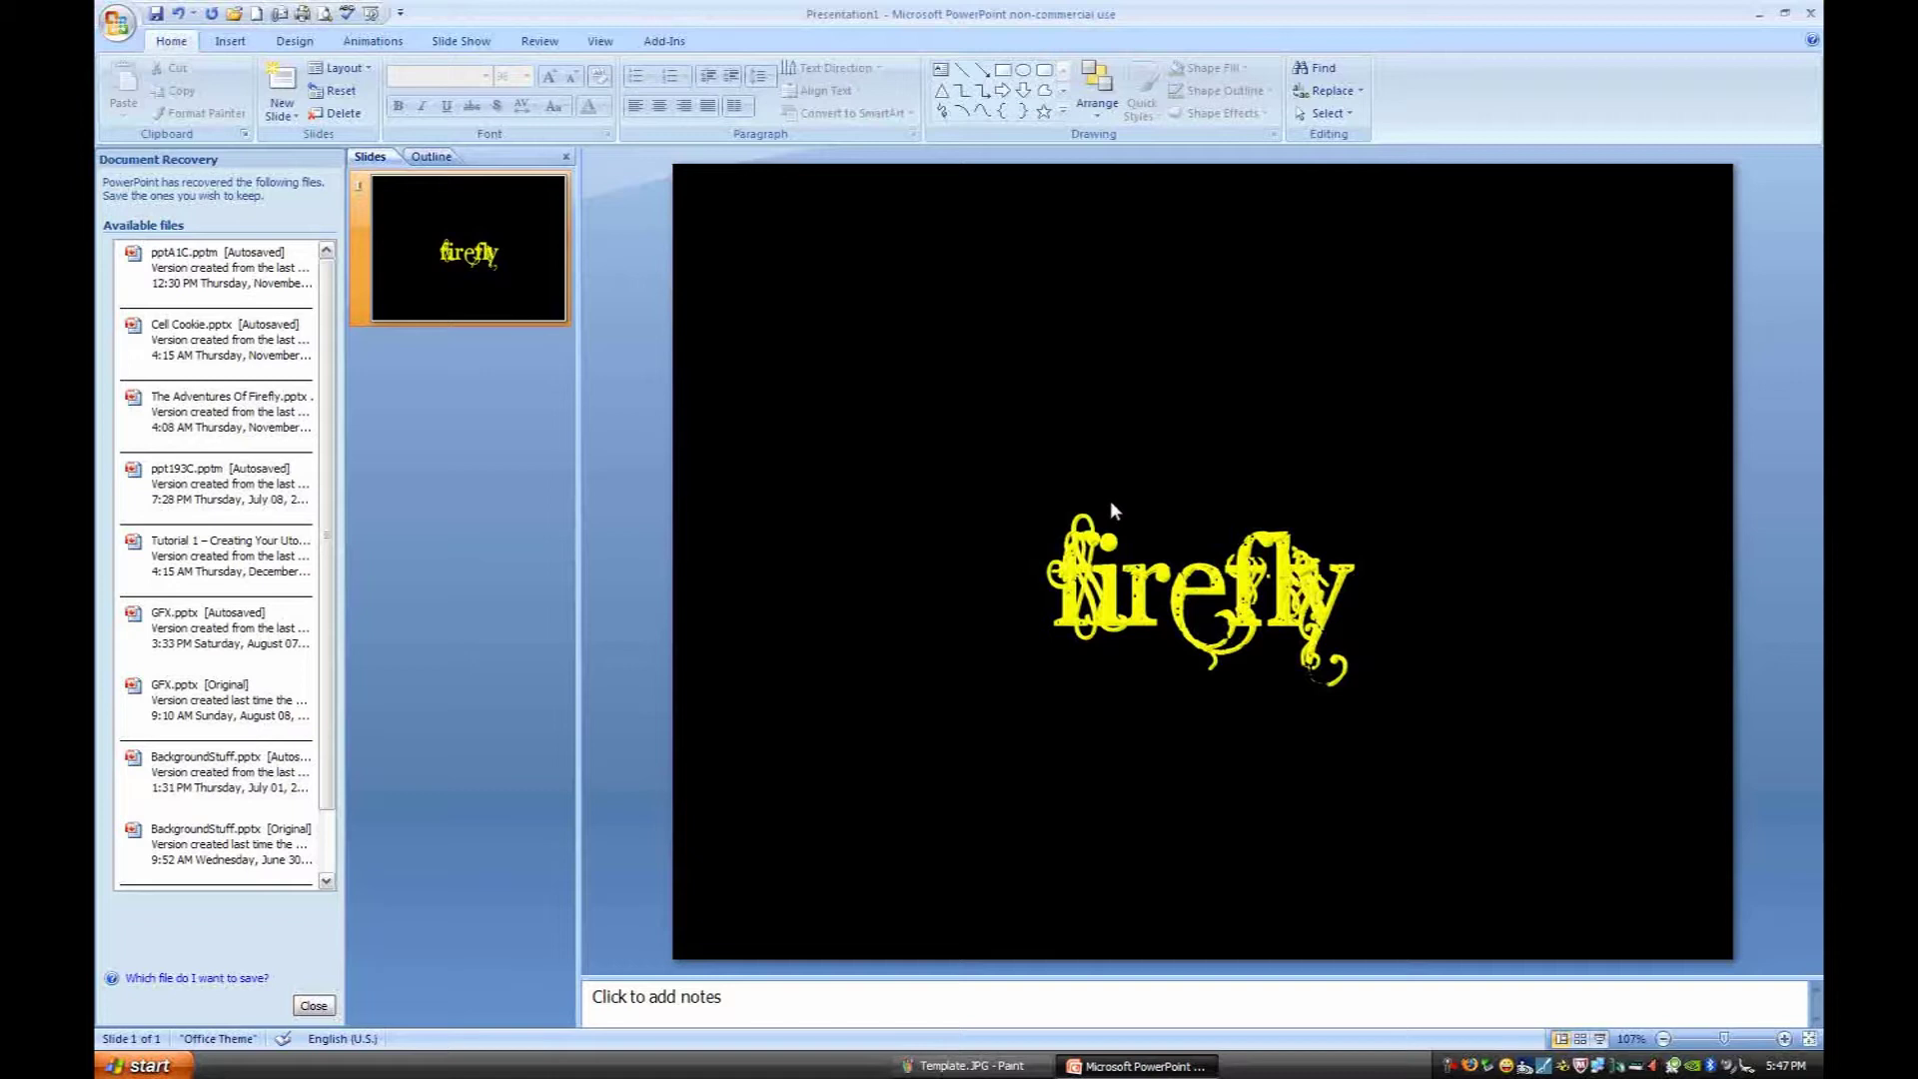
# Step: Remove bold from the firefly text
pyautogui.click(1111, 560)
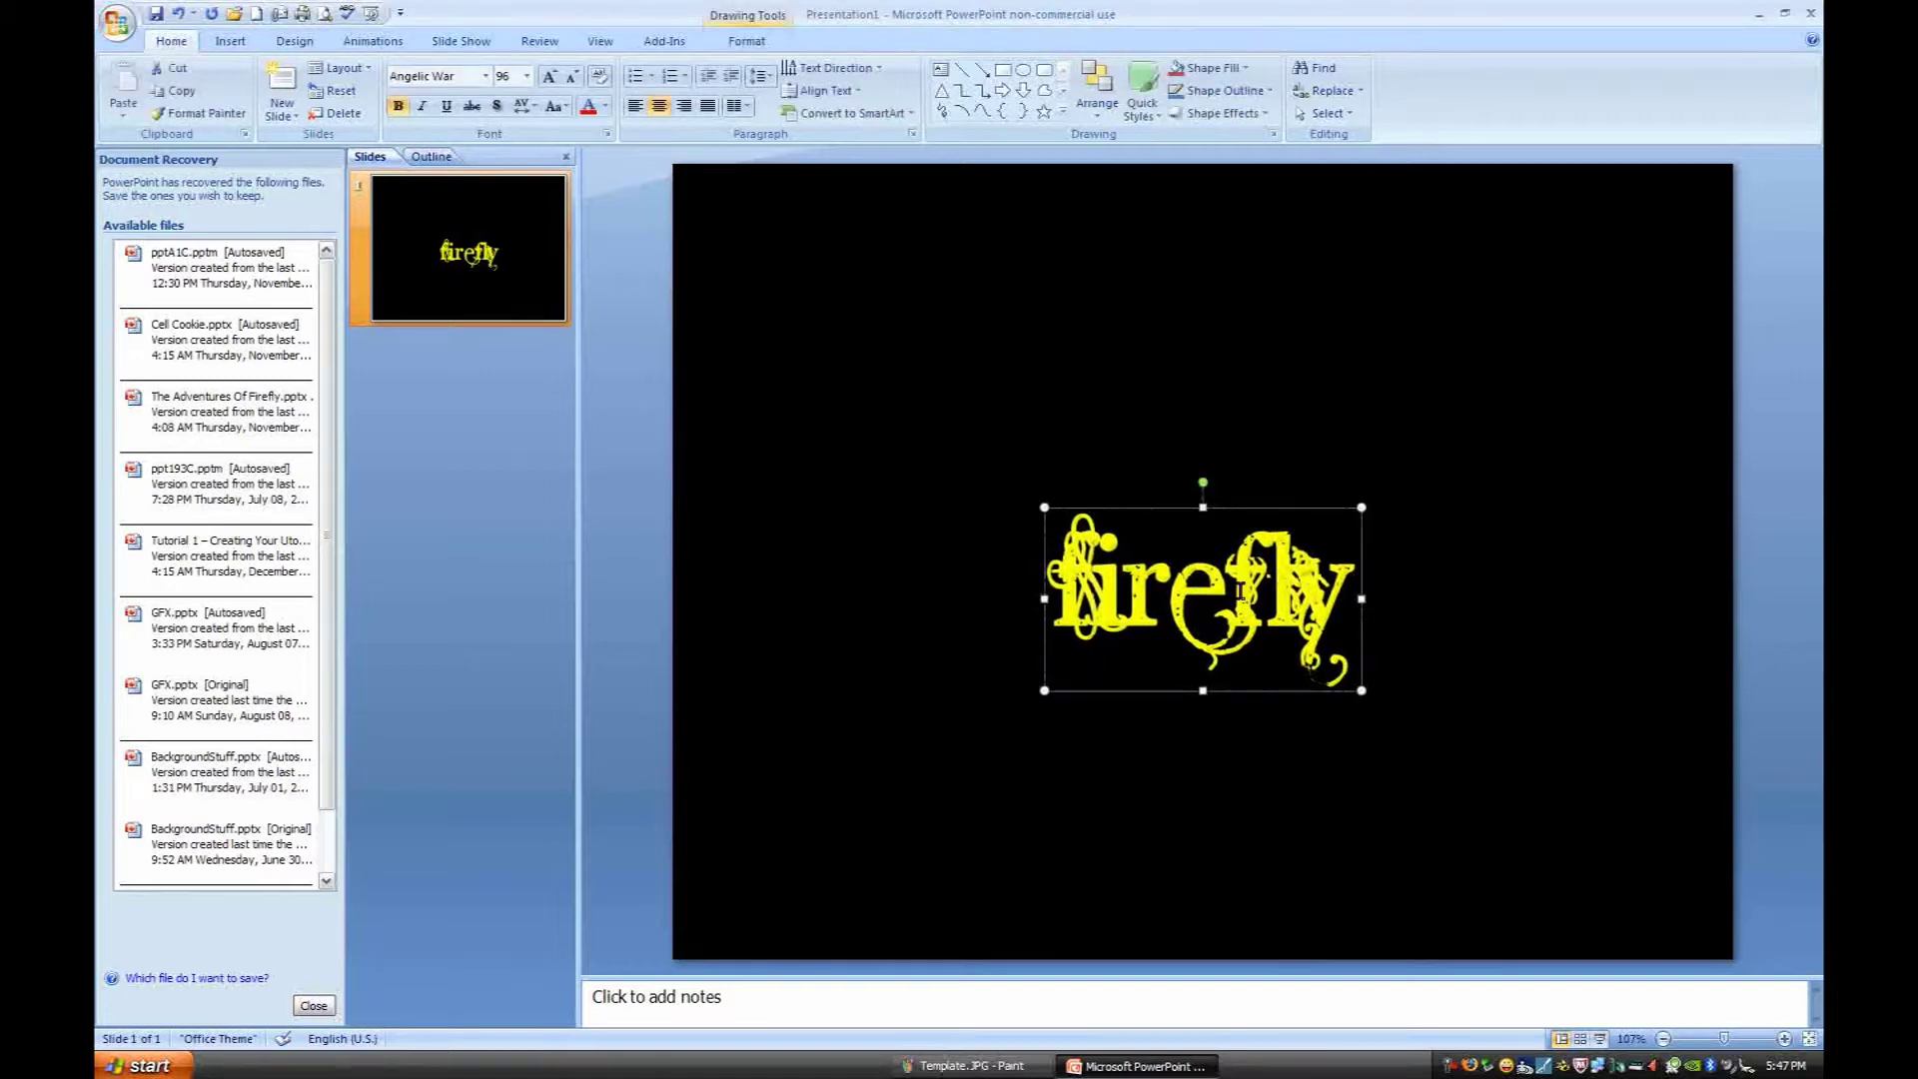
pyautogui.click(398, 106)
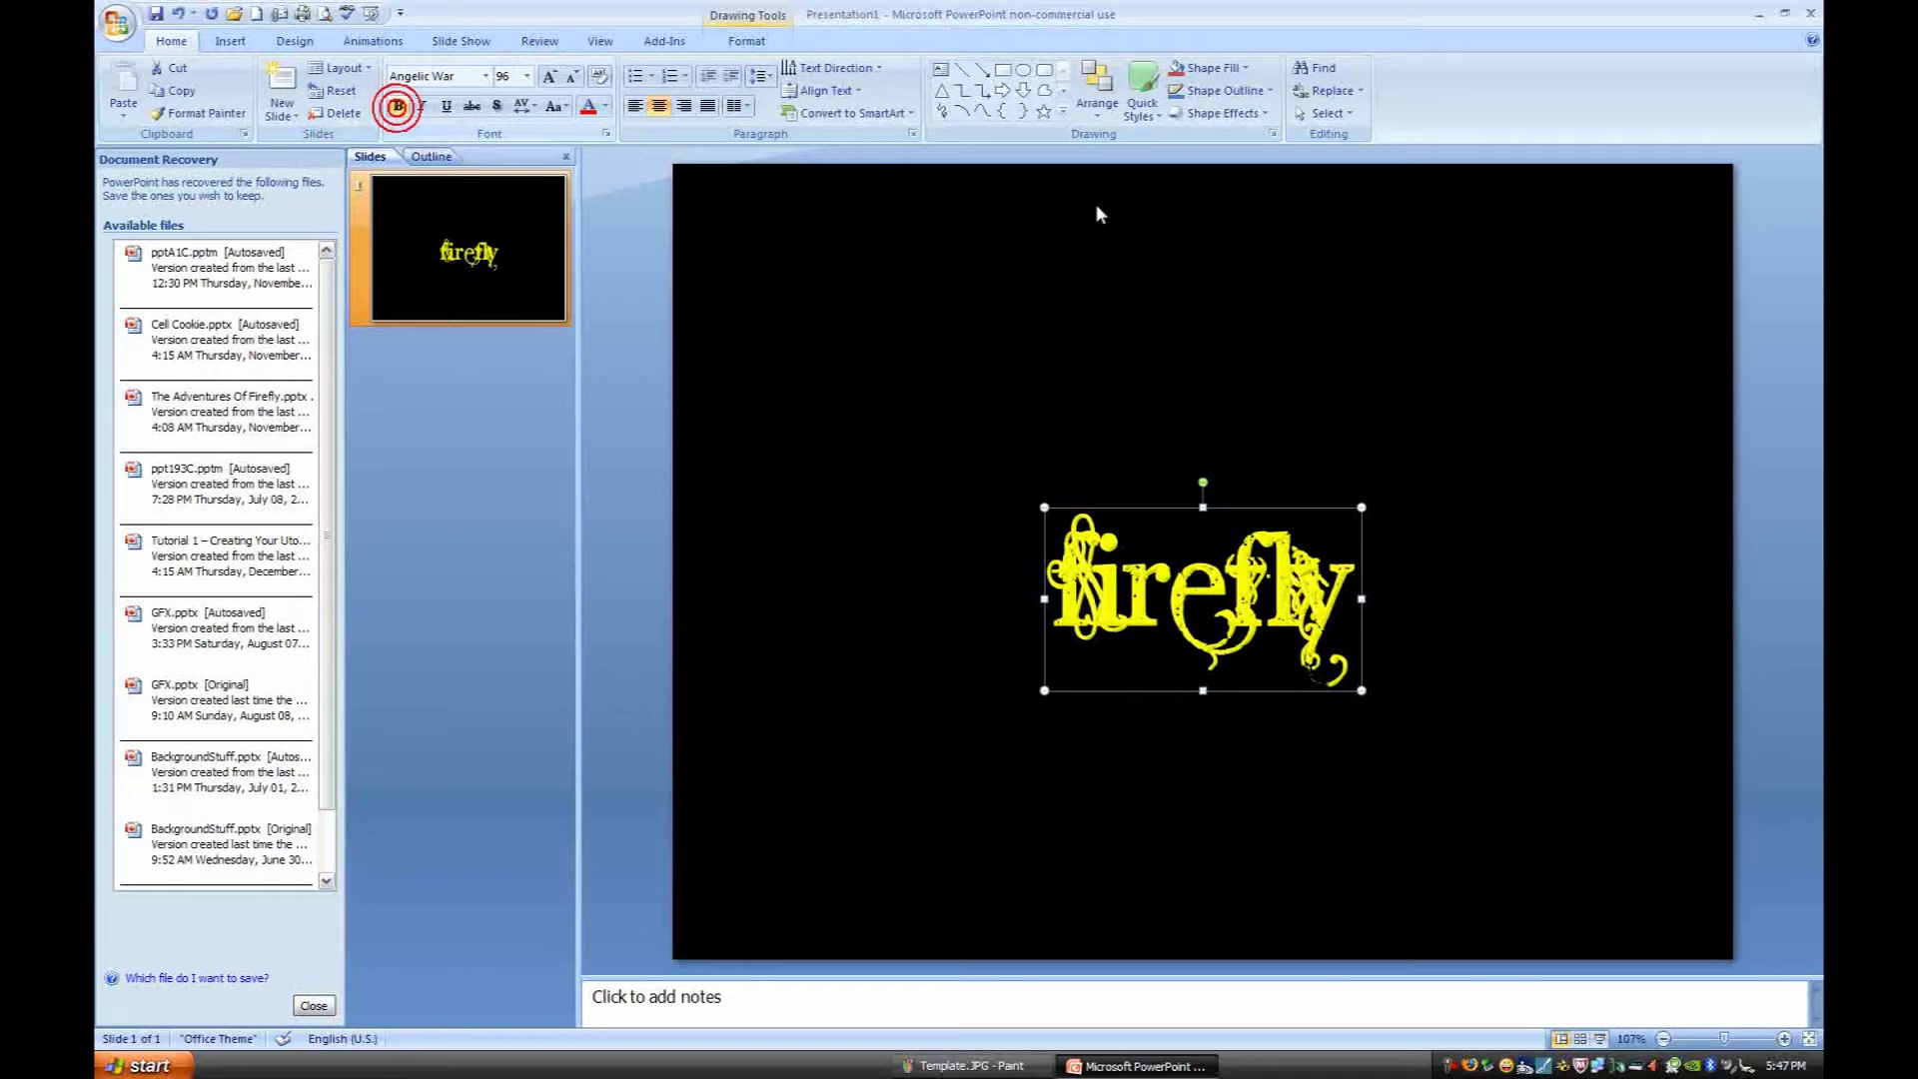
pyautogui.hotkey('ctrl', 'b')
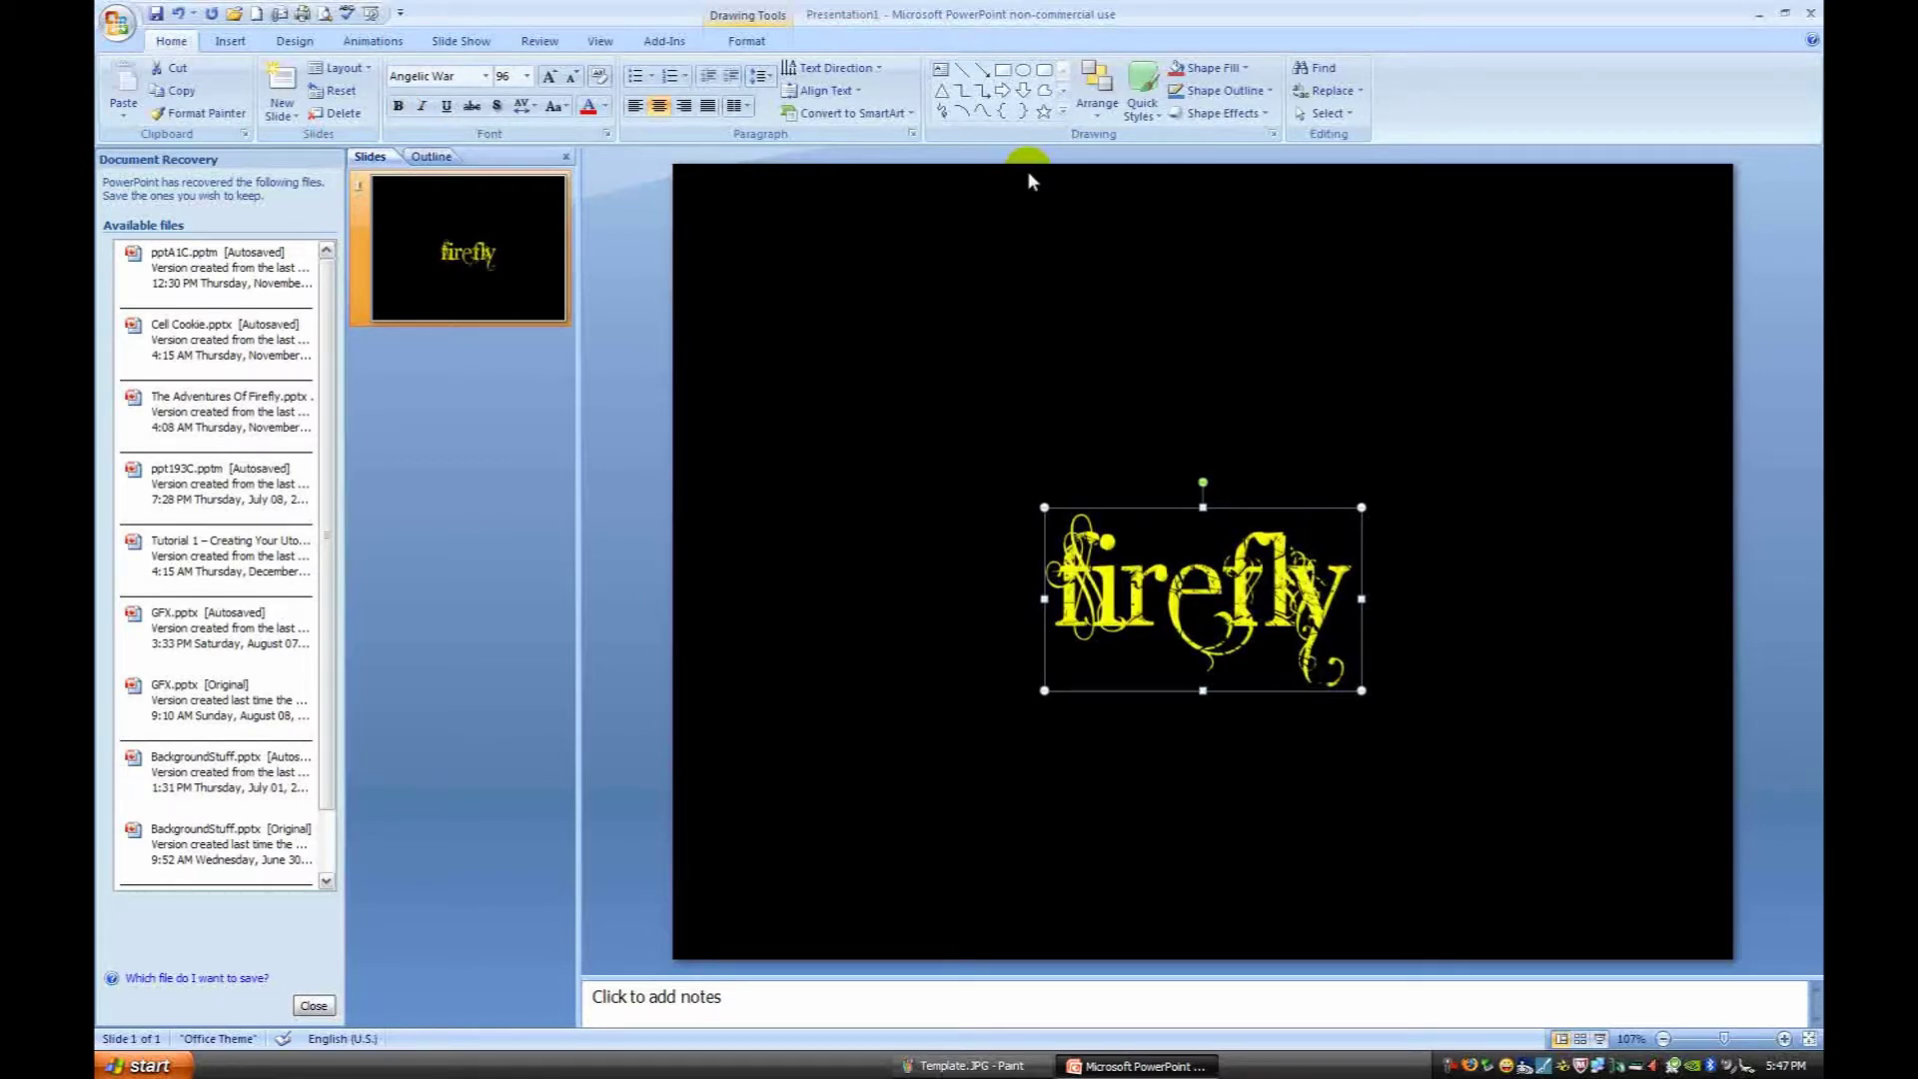
# Step: In 3-D Format settings, set the firefly top bevel to 8.5 pt wide and 12 pt high
pyautogui.click(746, 41)
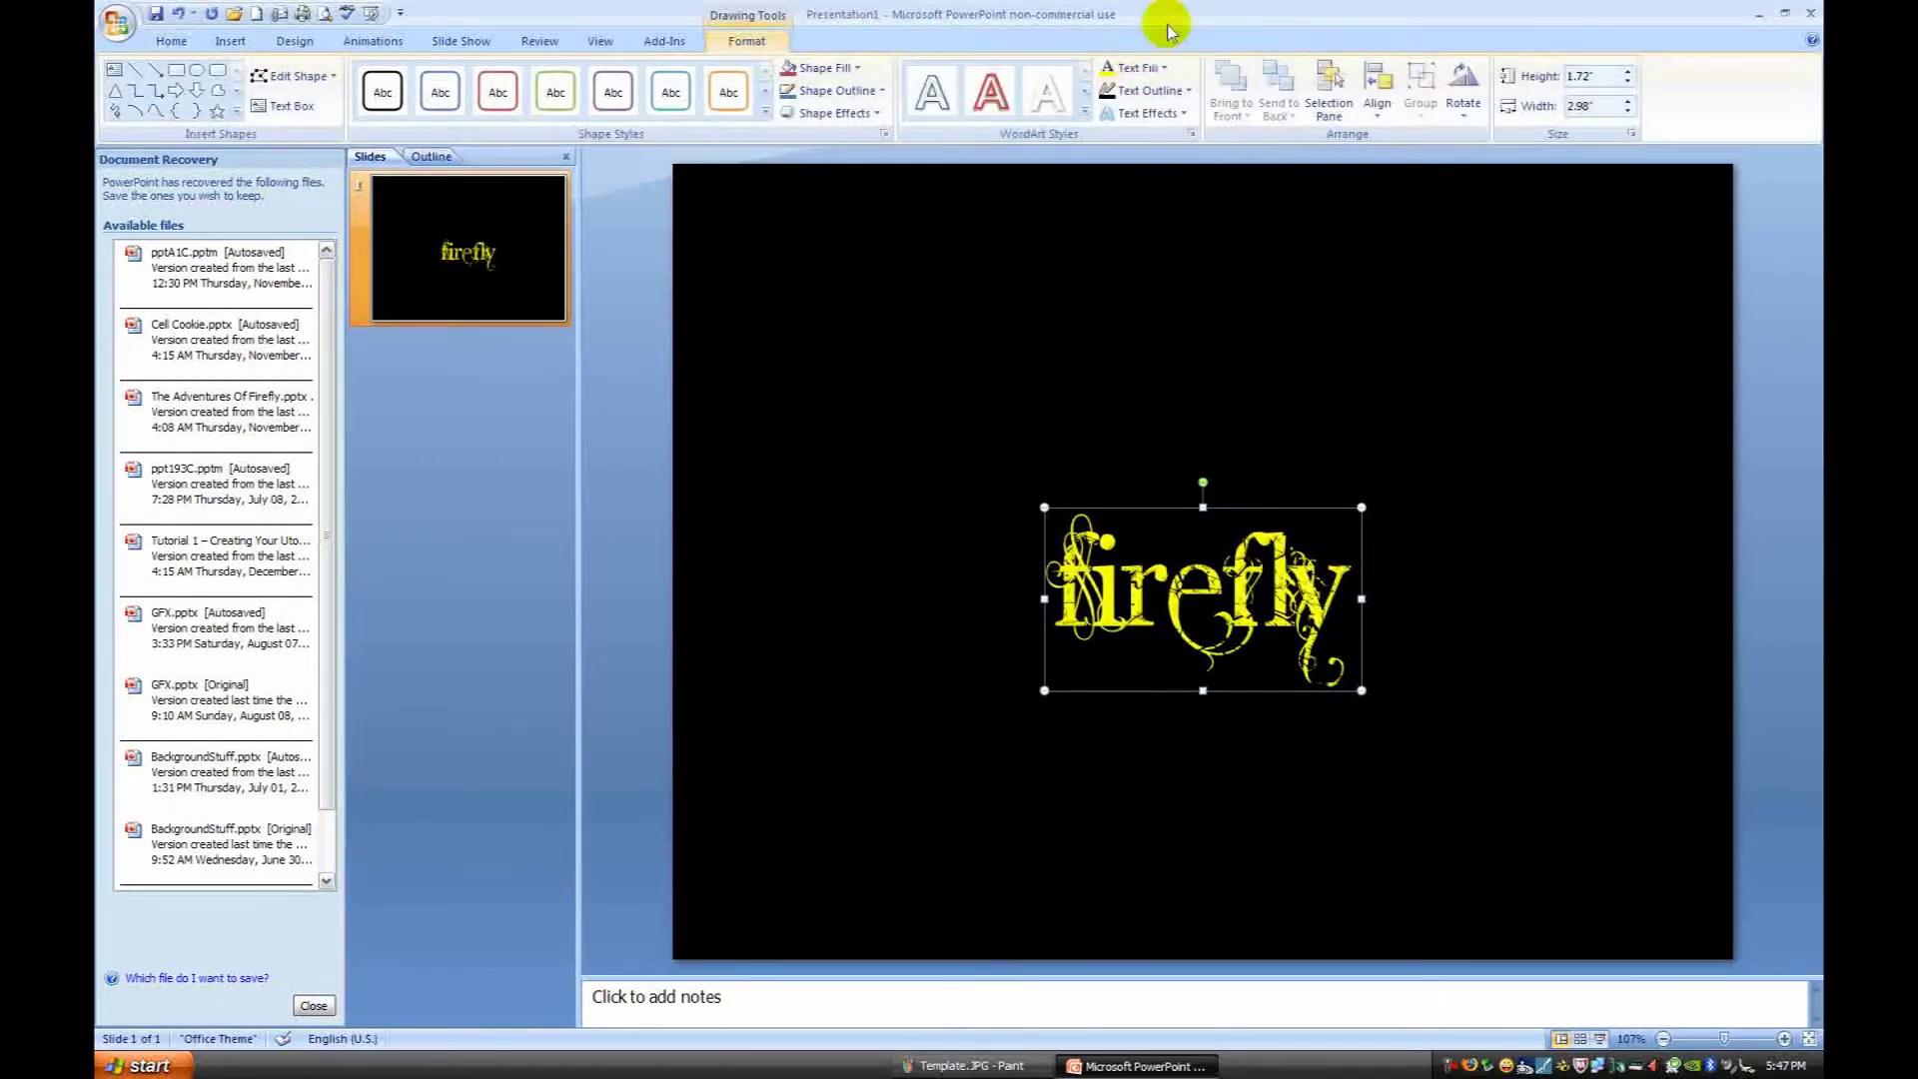
pyautogui.click(1149, 113)
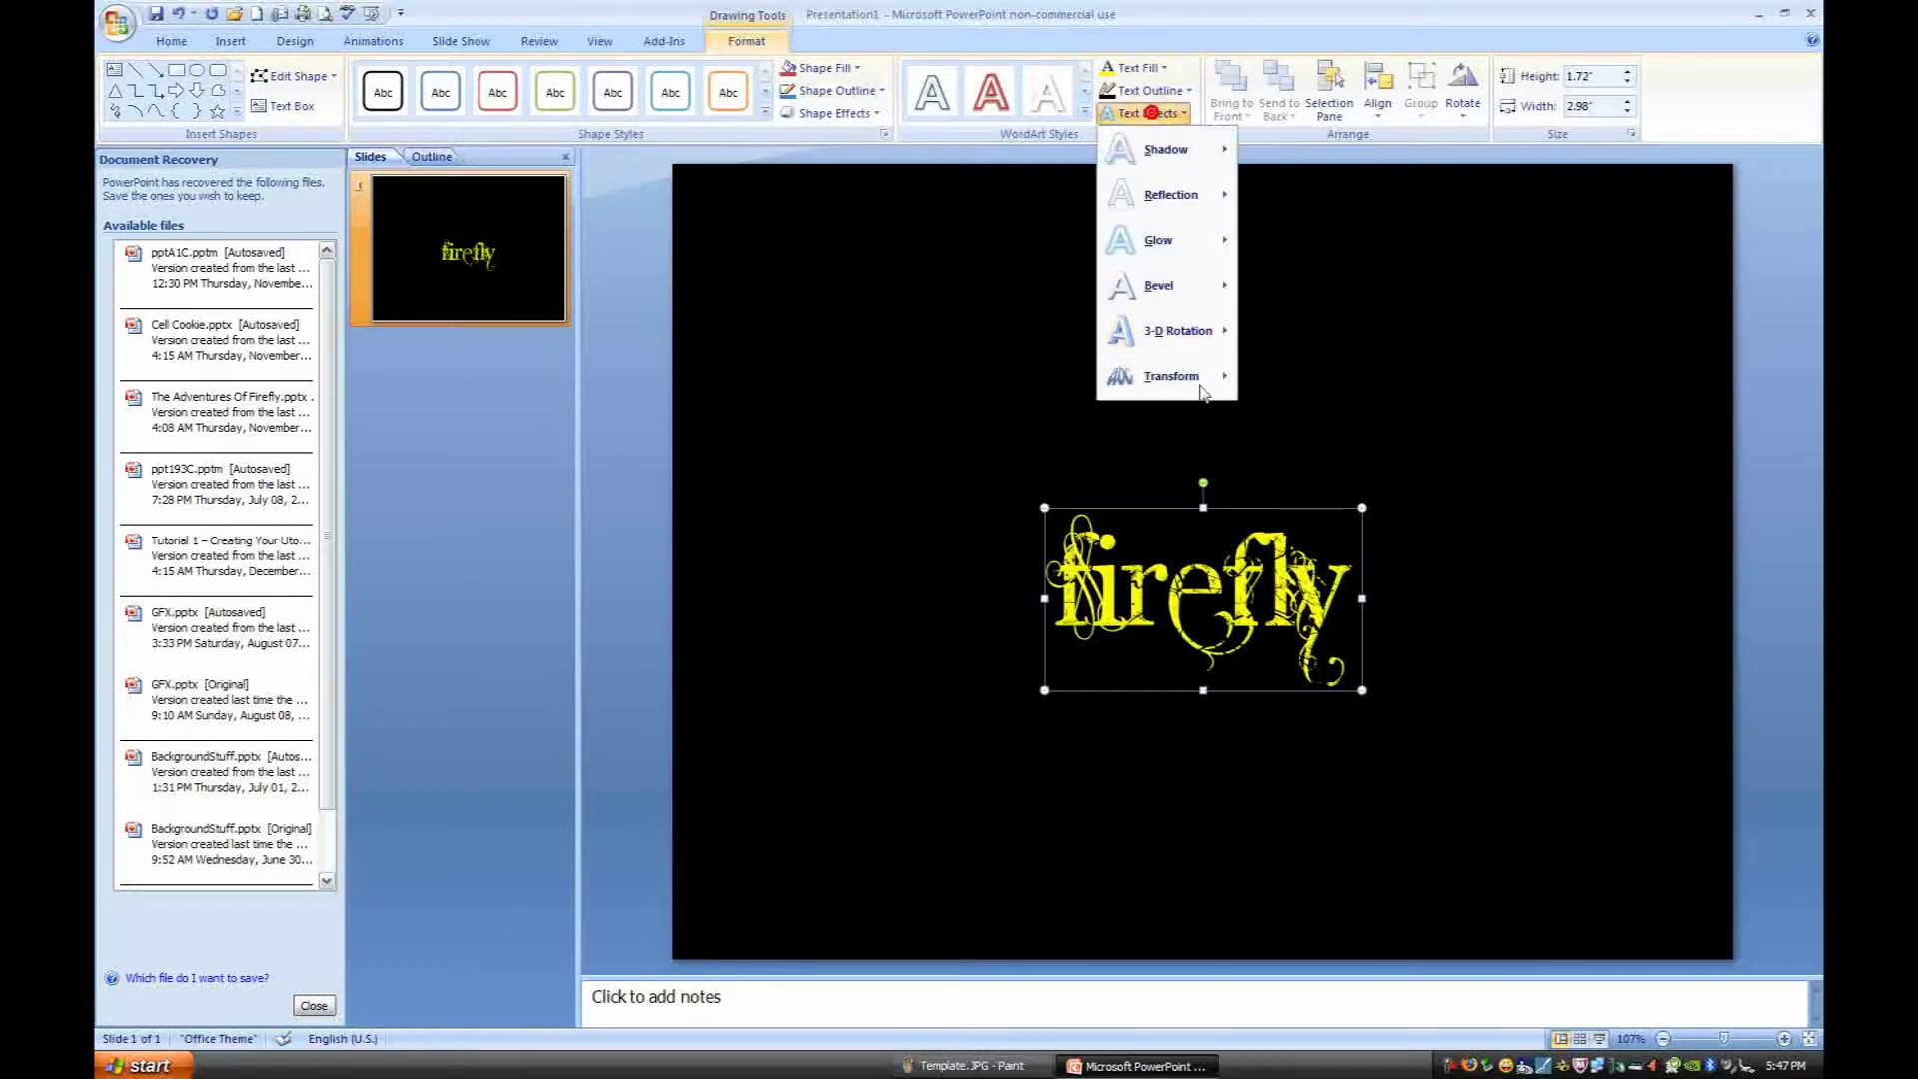
pyautogui.moveTo(1204, 289)
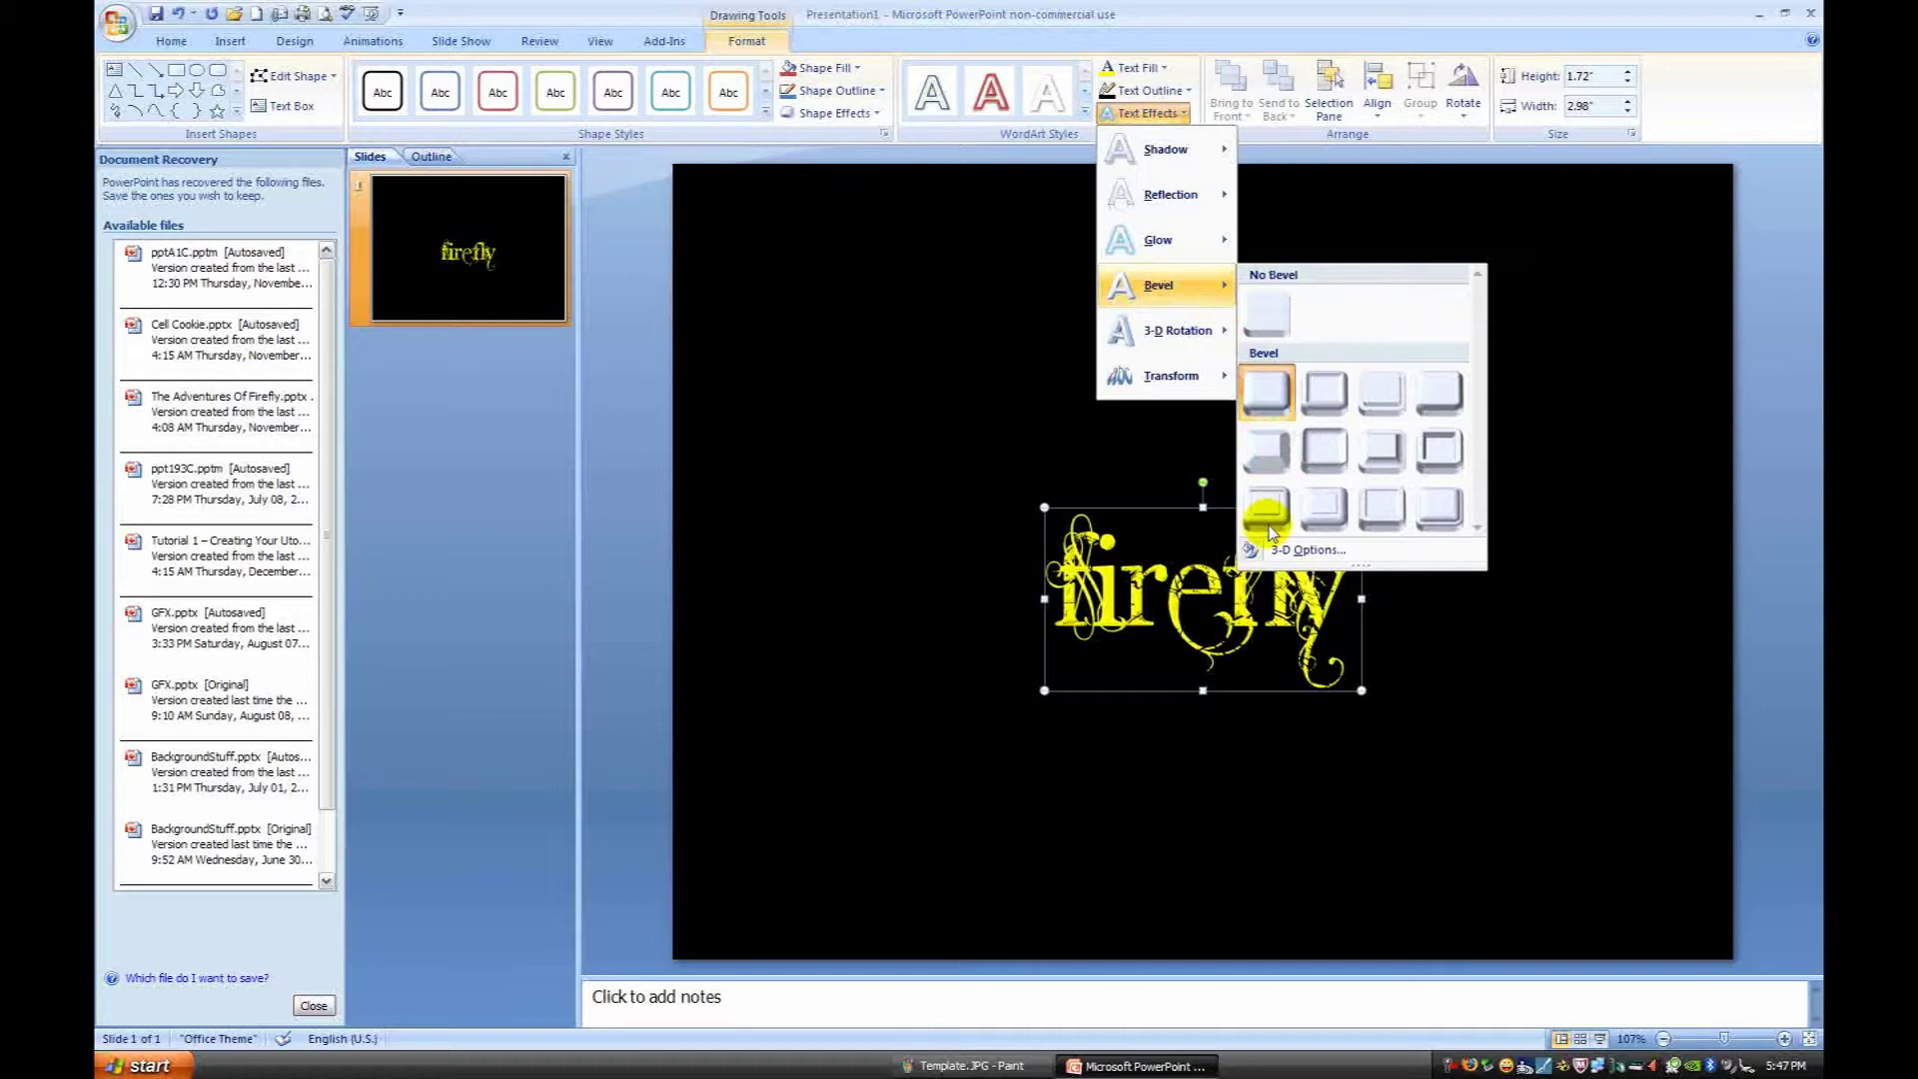
pyautogui.click(1294, 550)
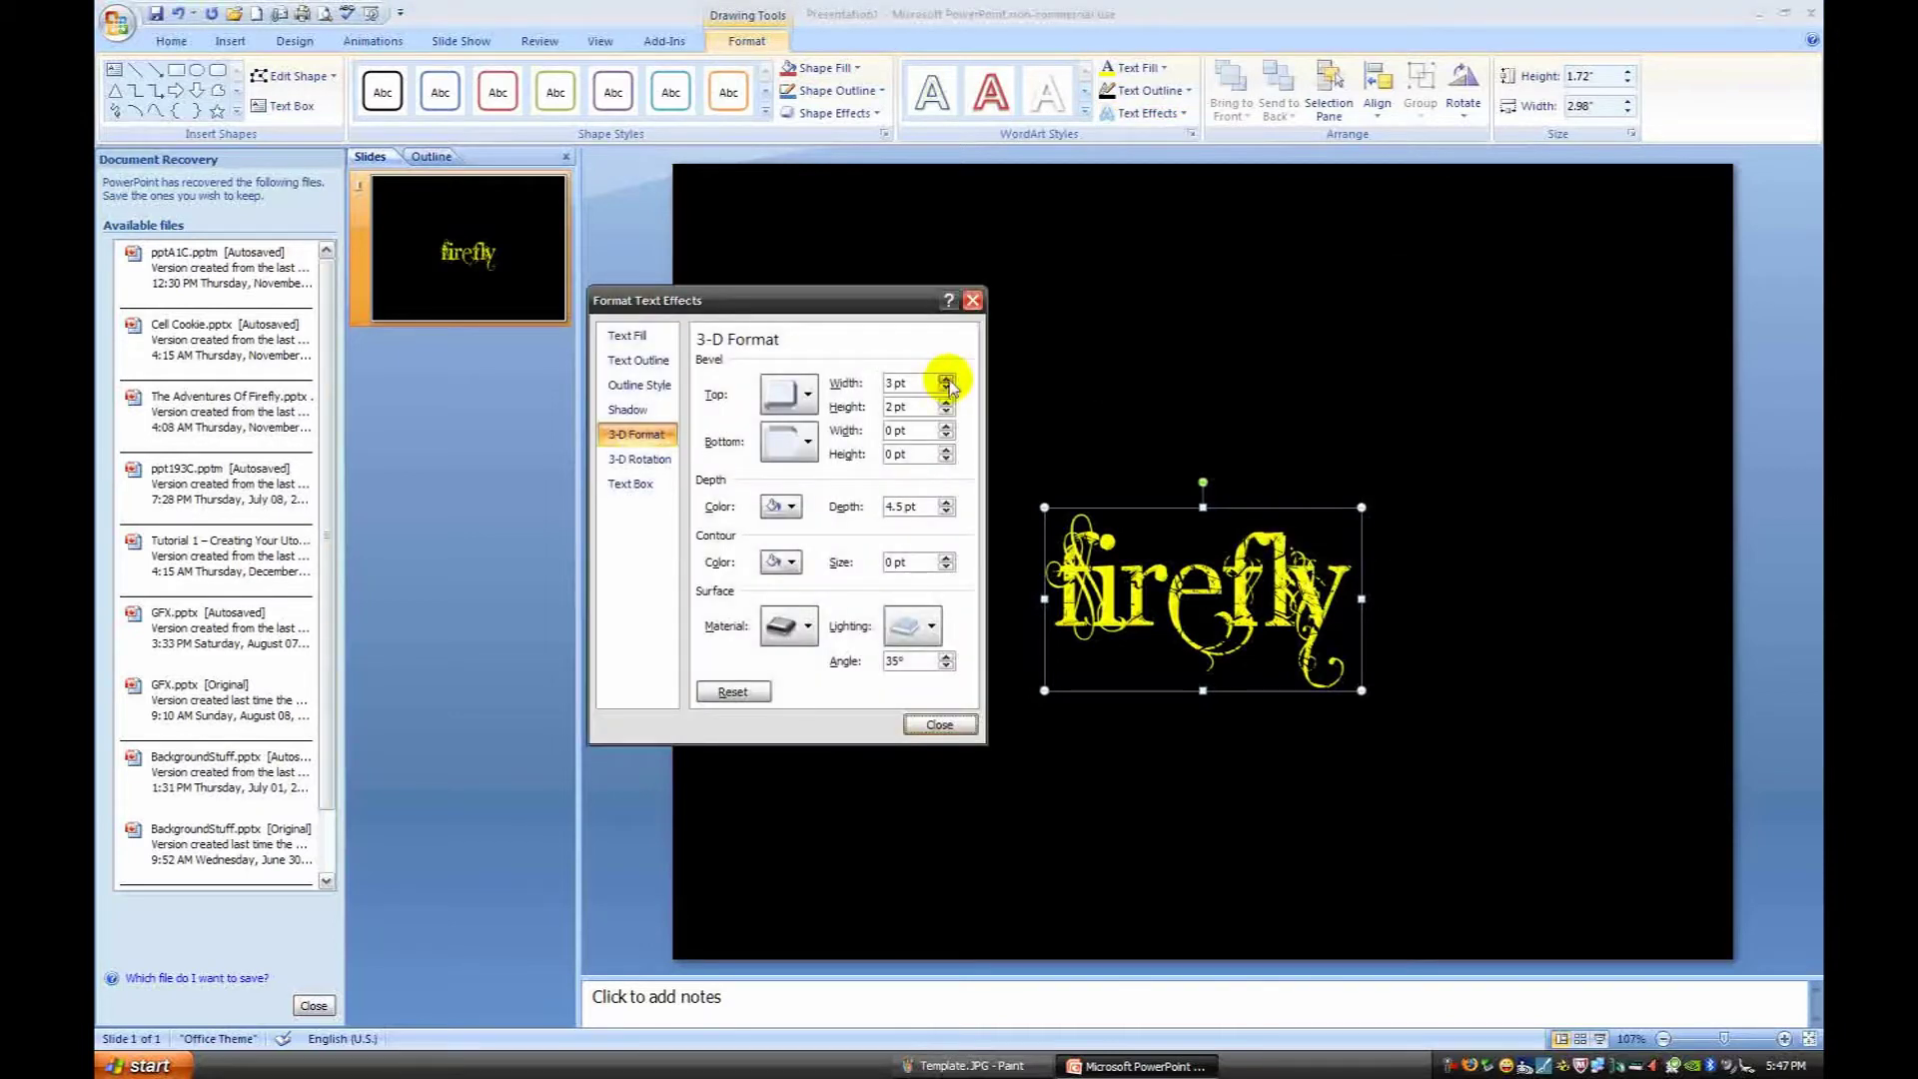
pyautogui.click(945, 383)
pyautogui.click(946, 403)
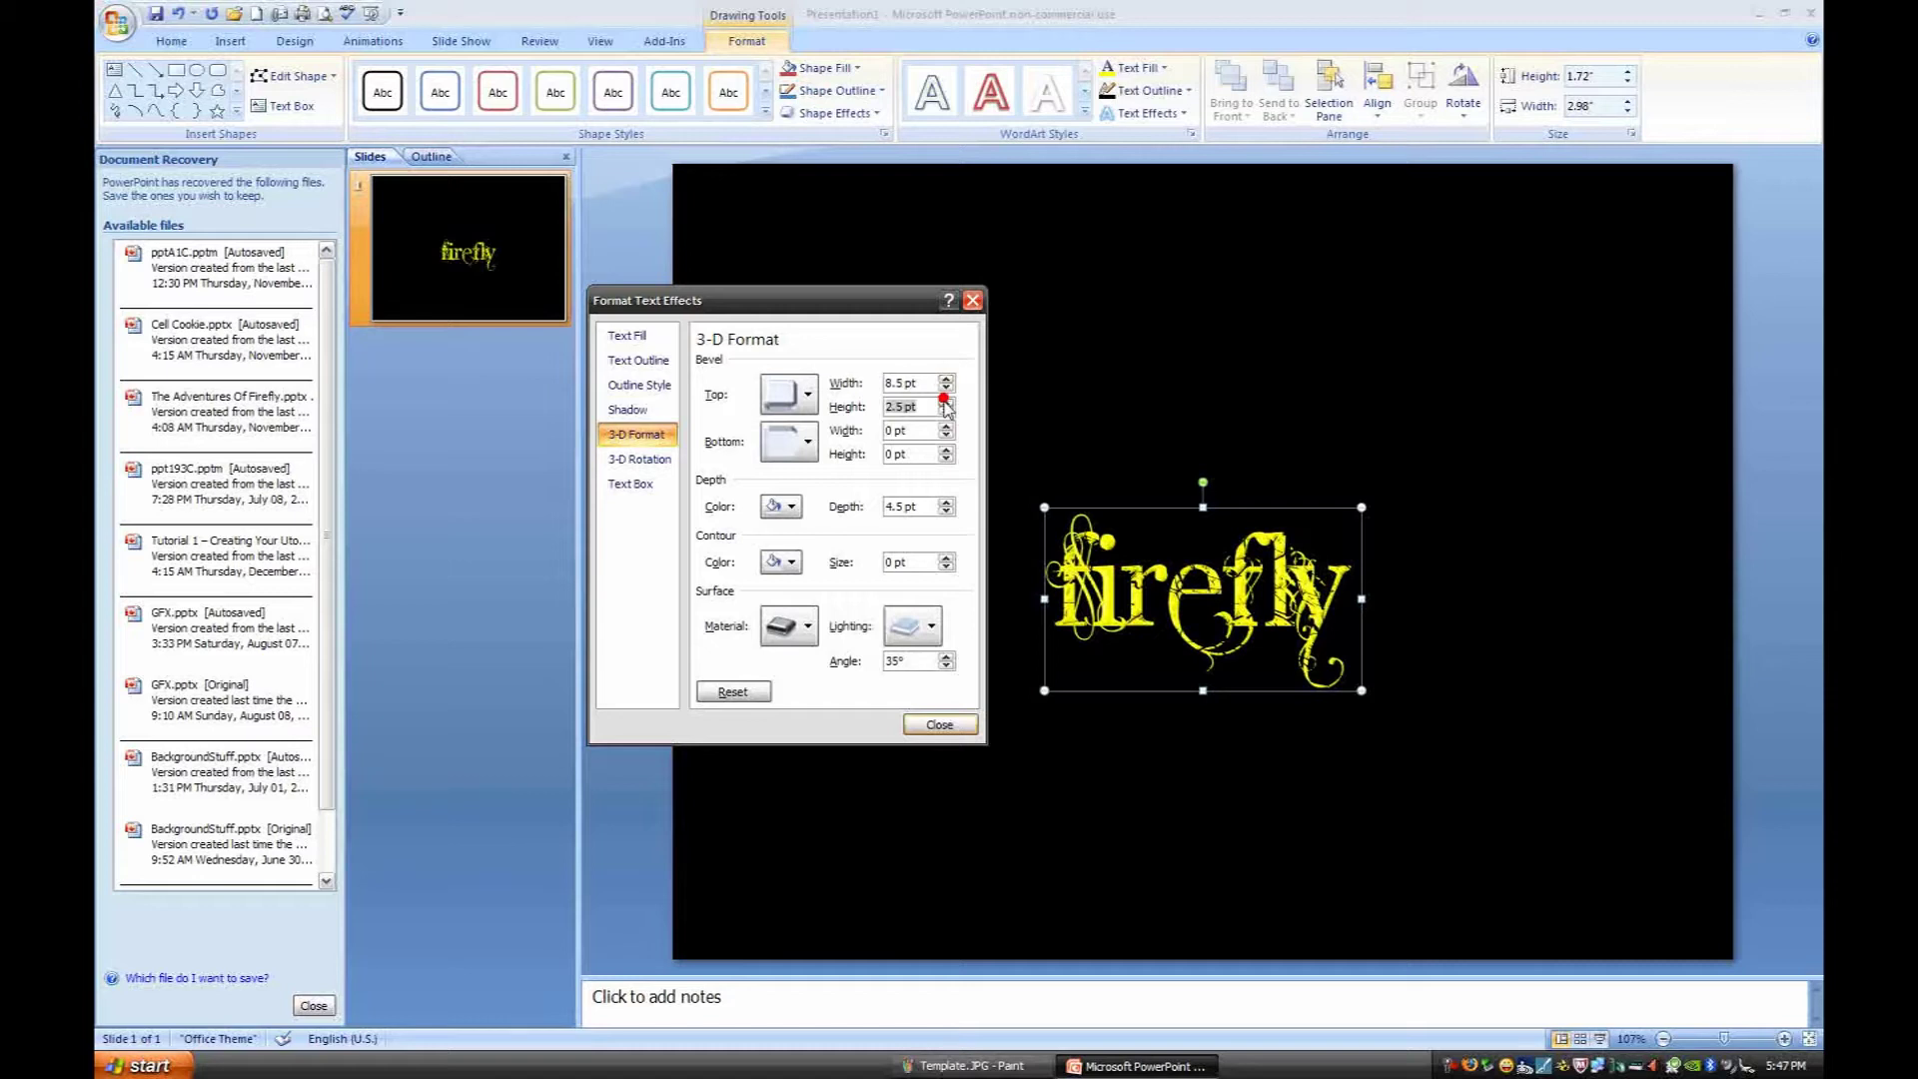
pyautogui.click(945, 403)
pyautogui.click(946, 407)
# Step: Give the 3-D text a Metal surface and a different lighting preset, then close the dialog
pyautogui.click(798, 626)
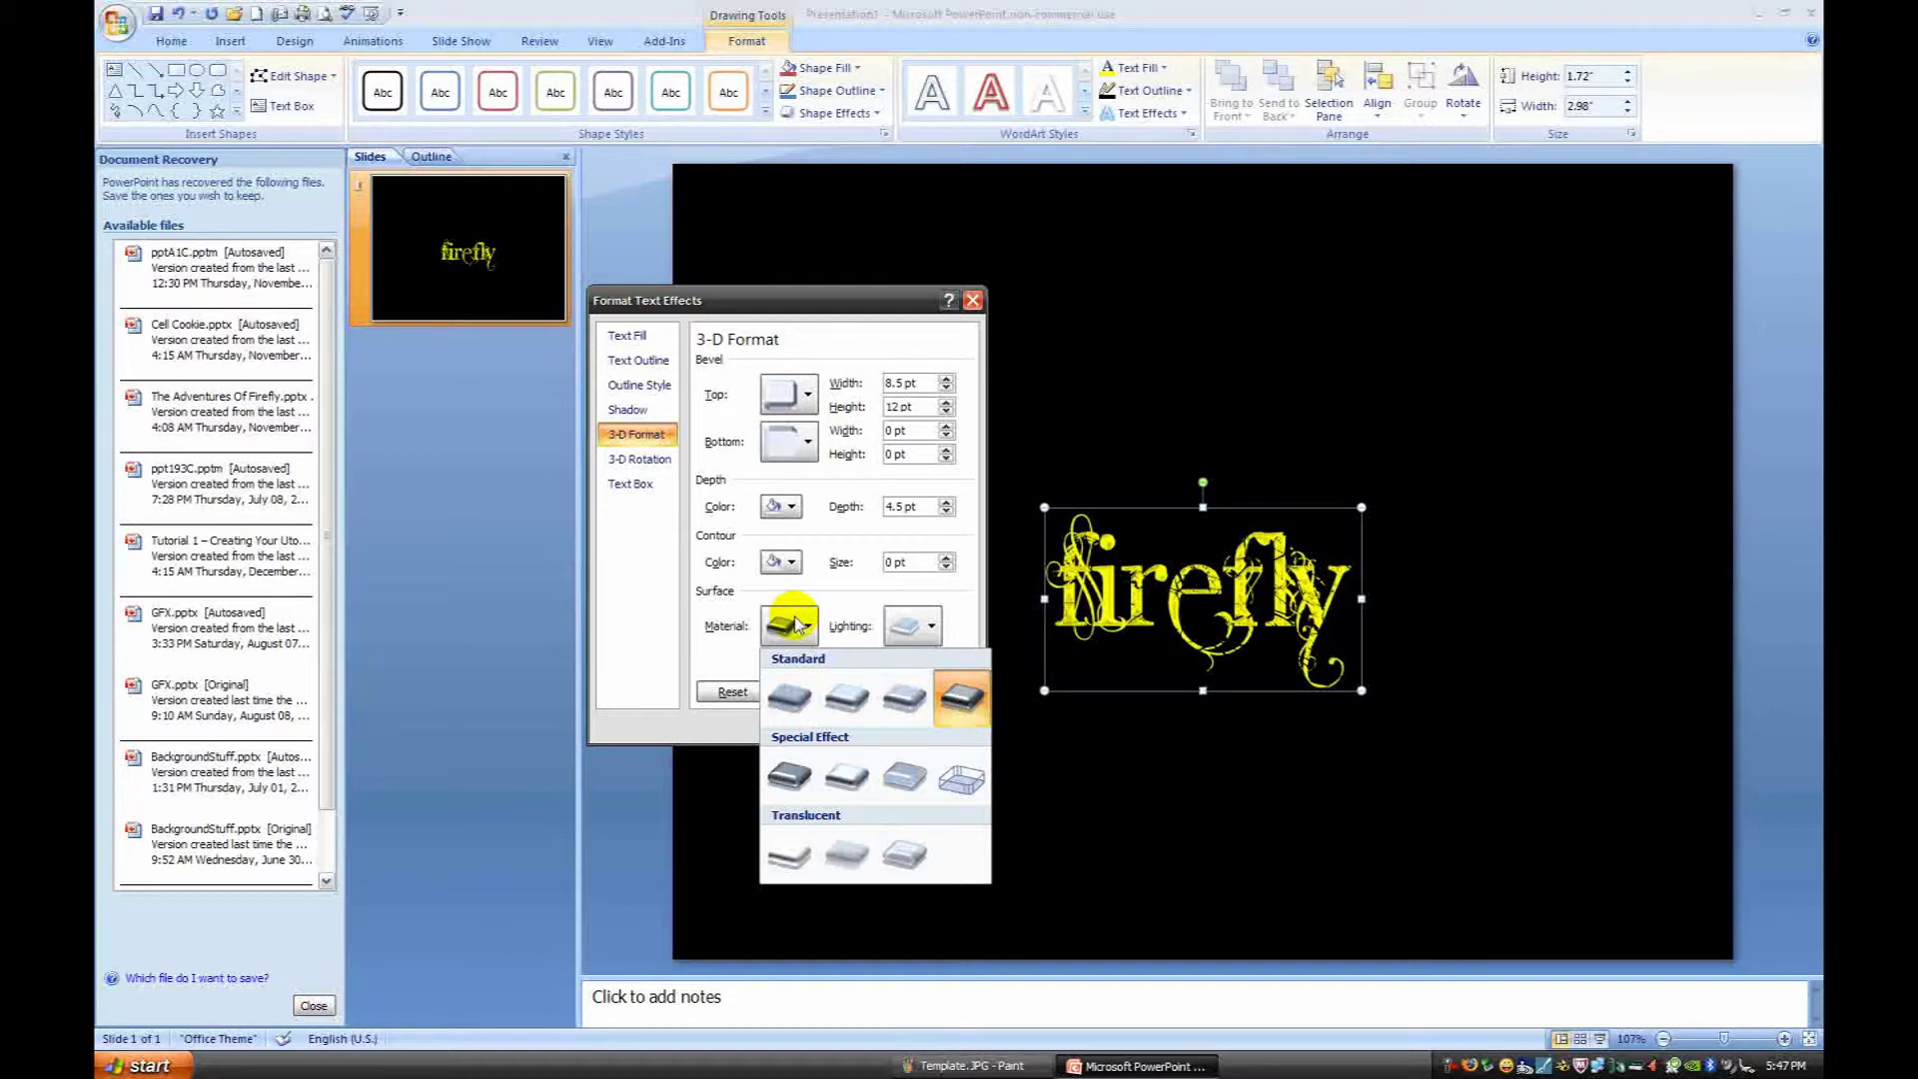
pyautogui.click(947, 705)
pyautogui.click(913, 626)
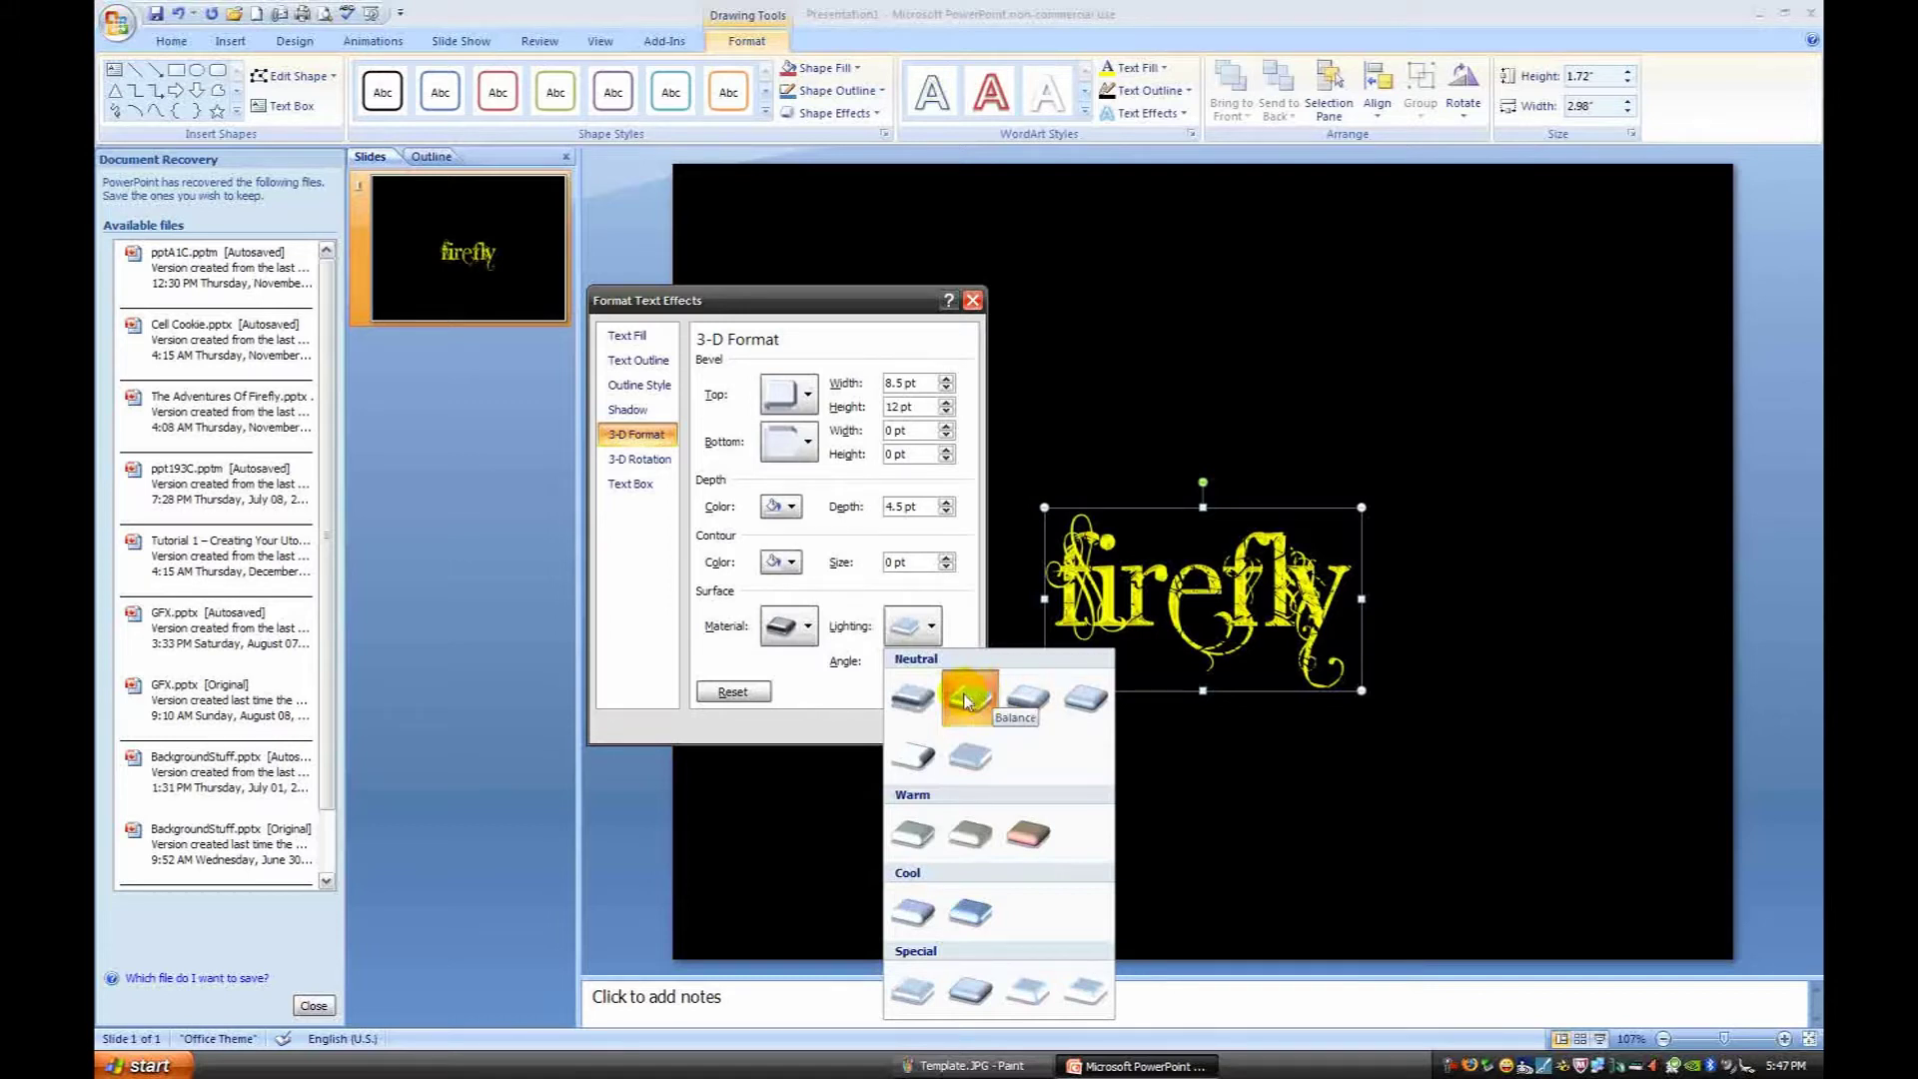
pyautogui.click(967, 700)
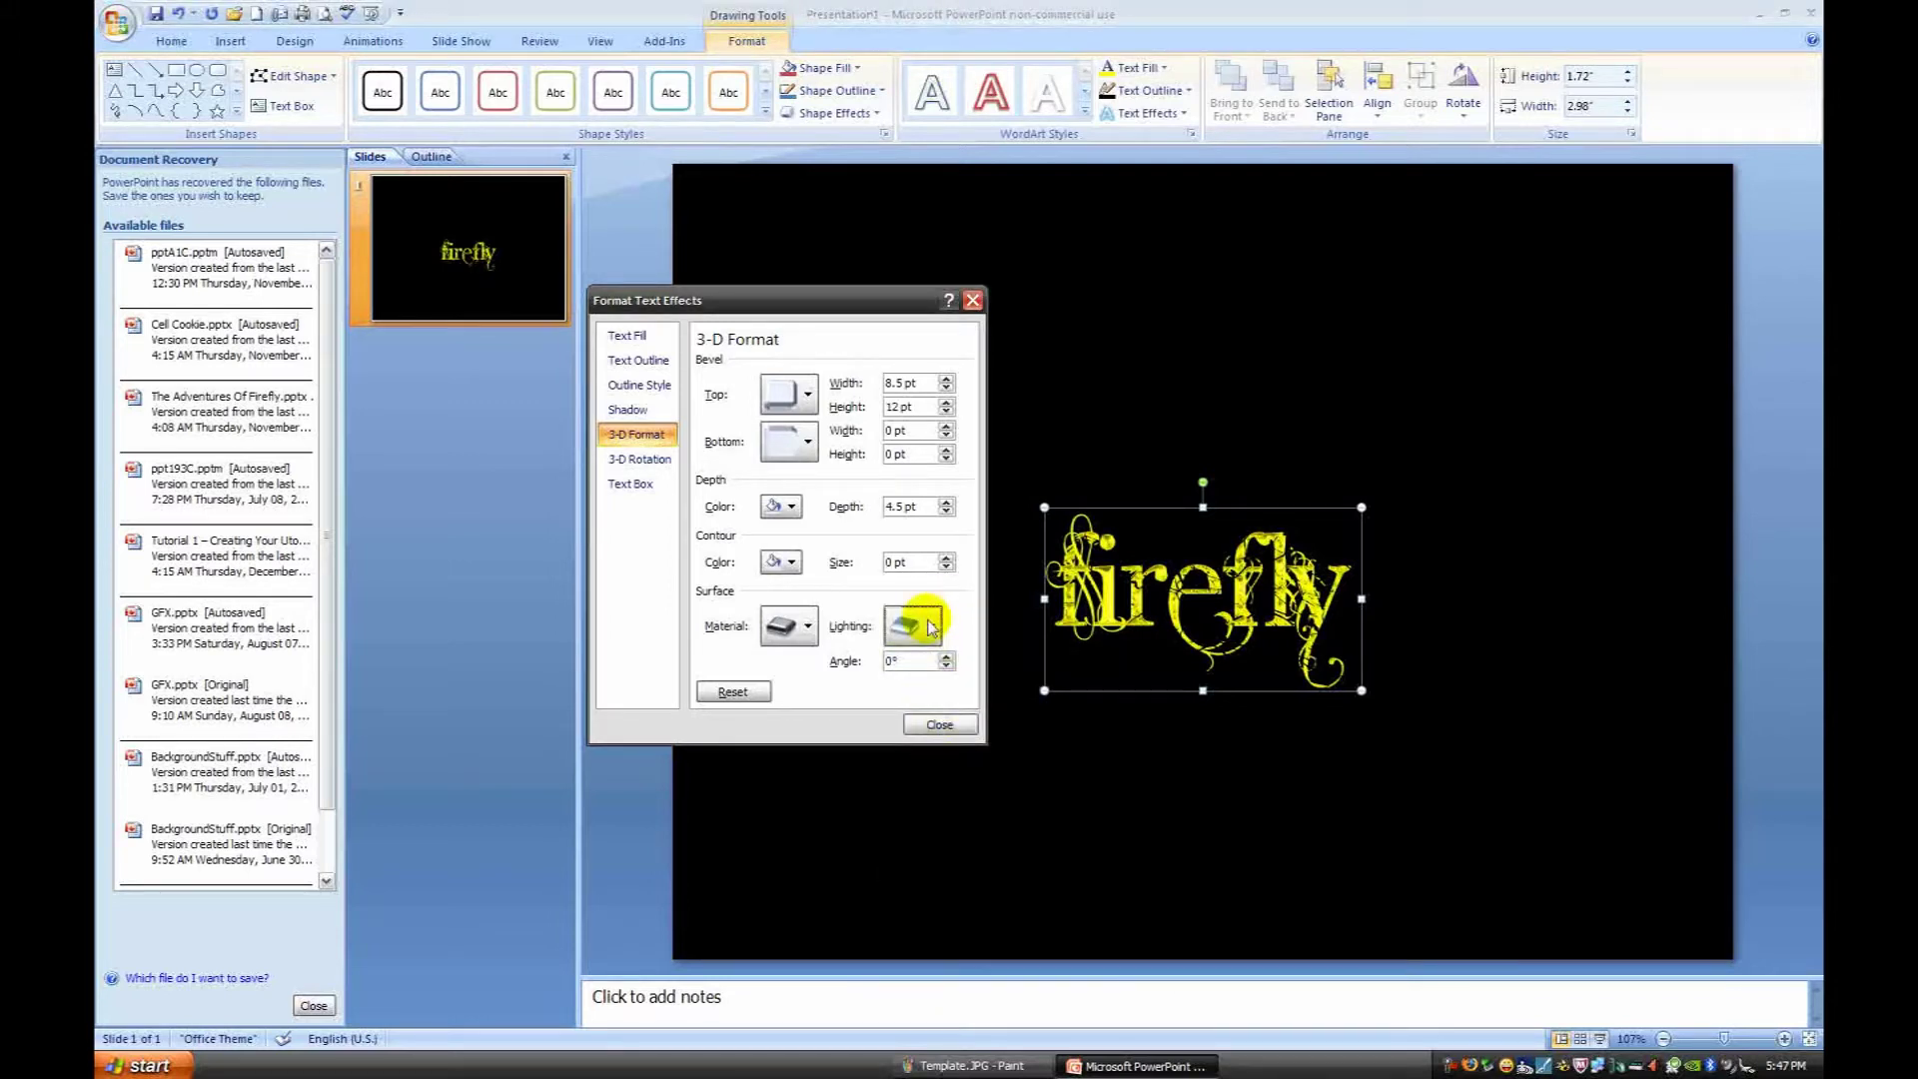
pyautogui.click(930, 628)
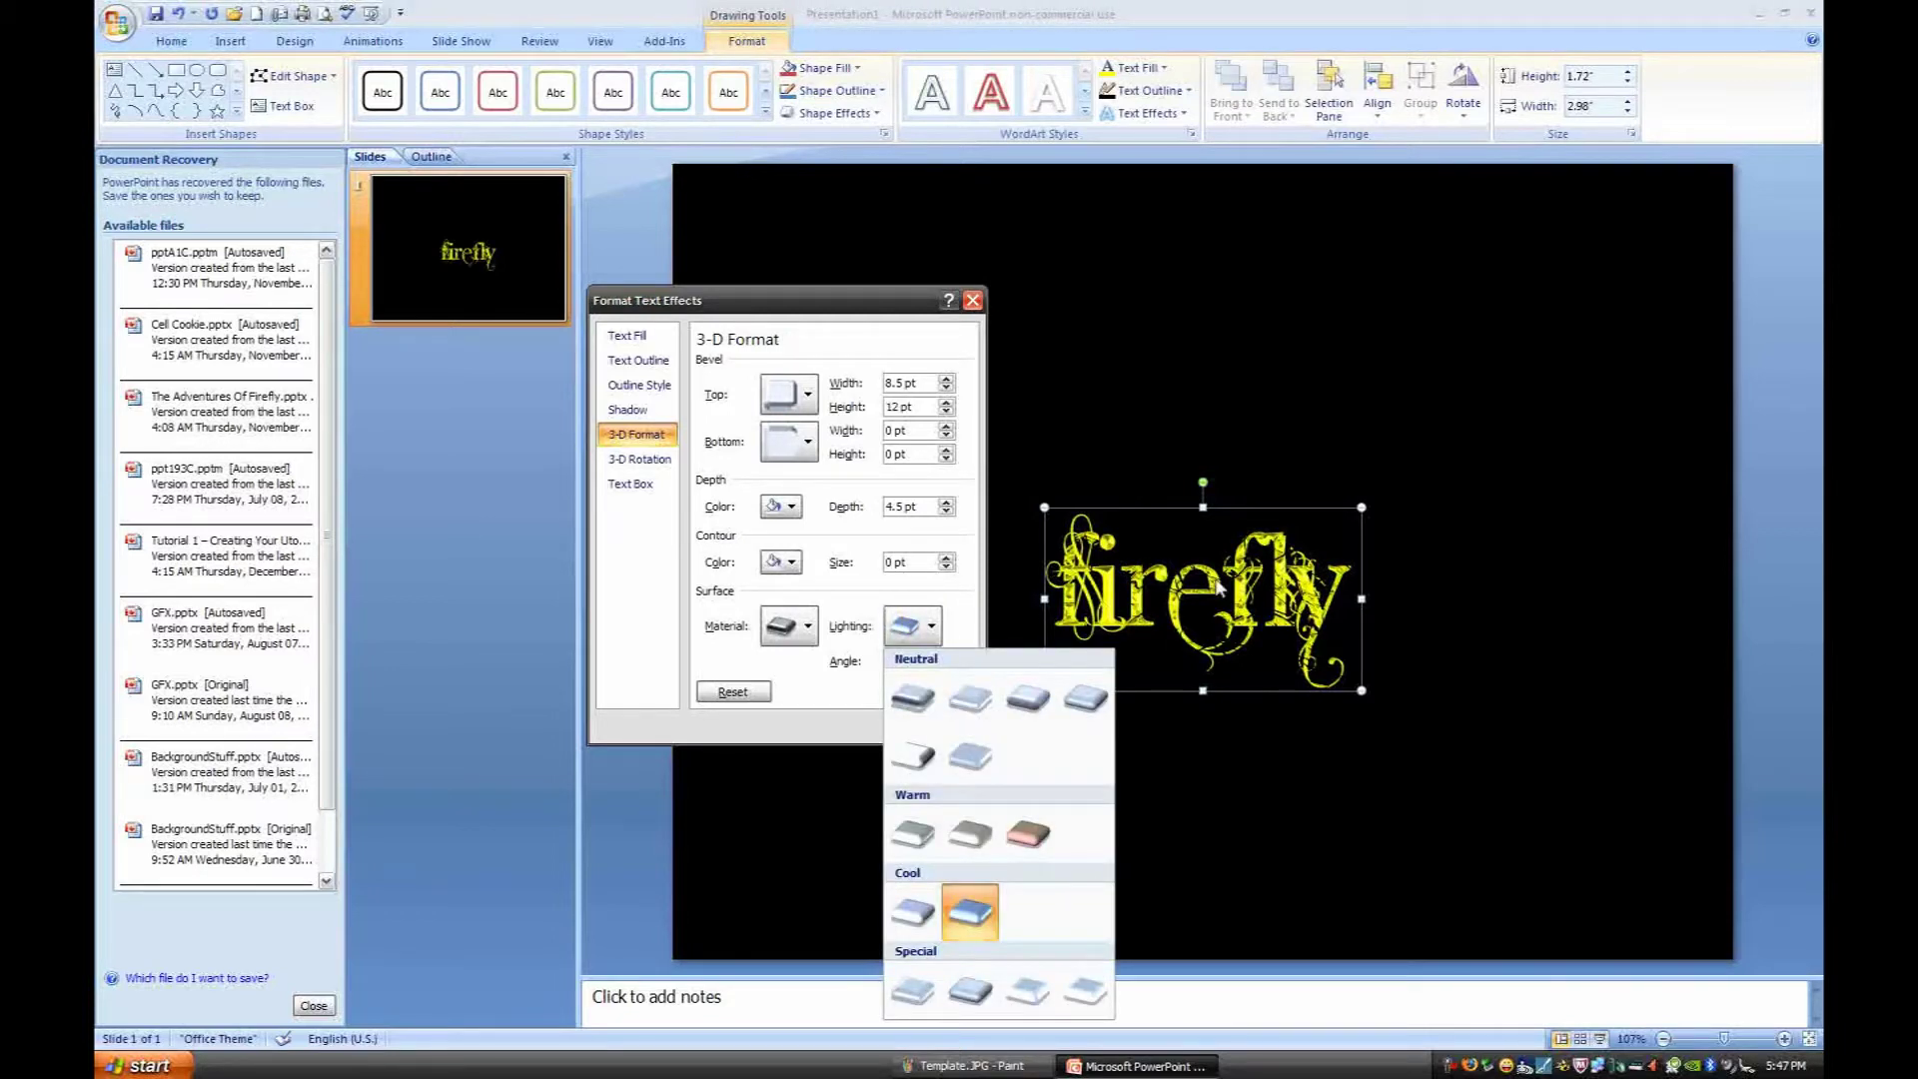
pyautogui.click(614, 409)
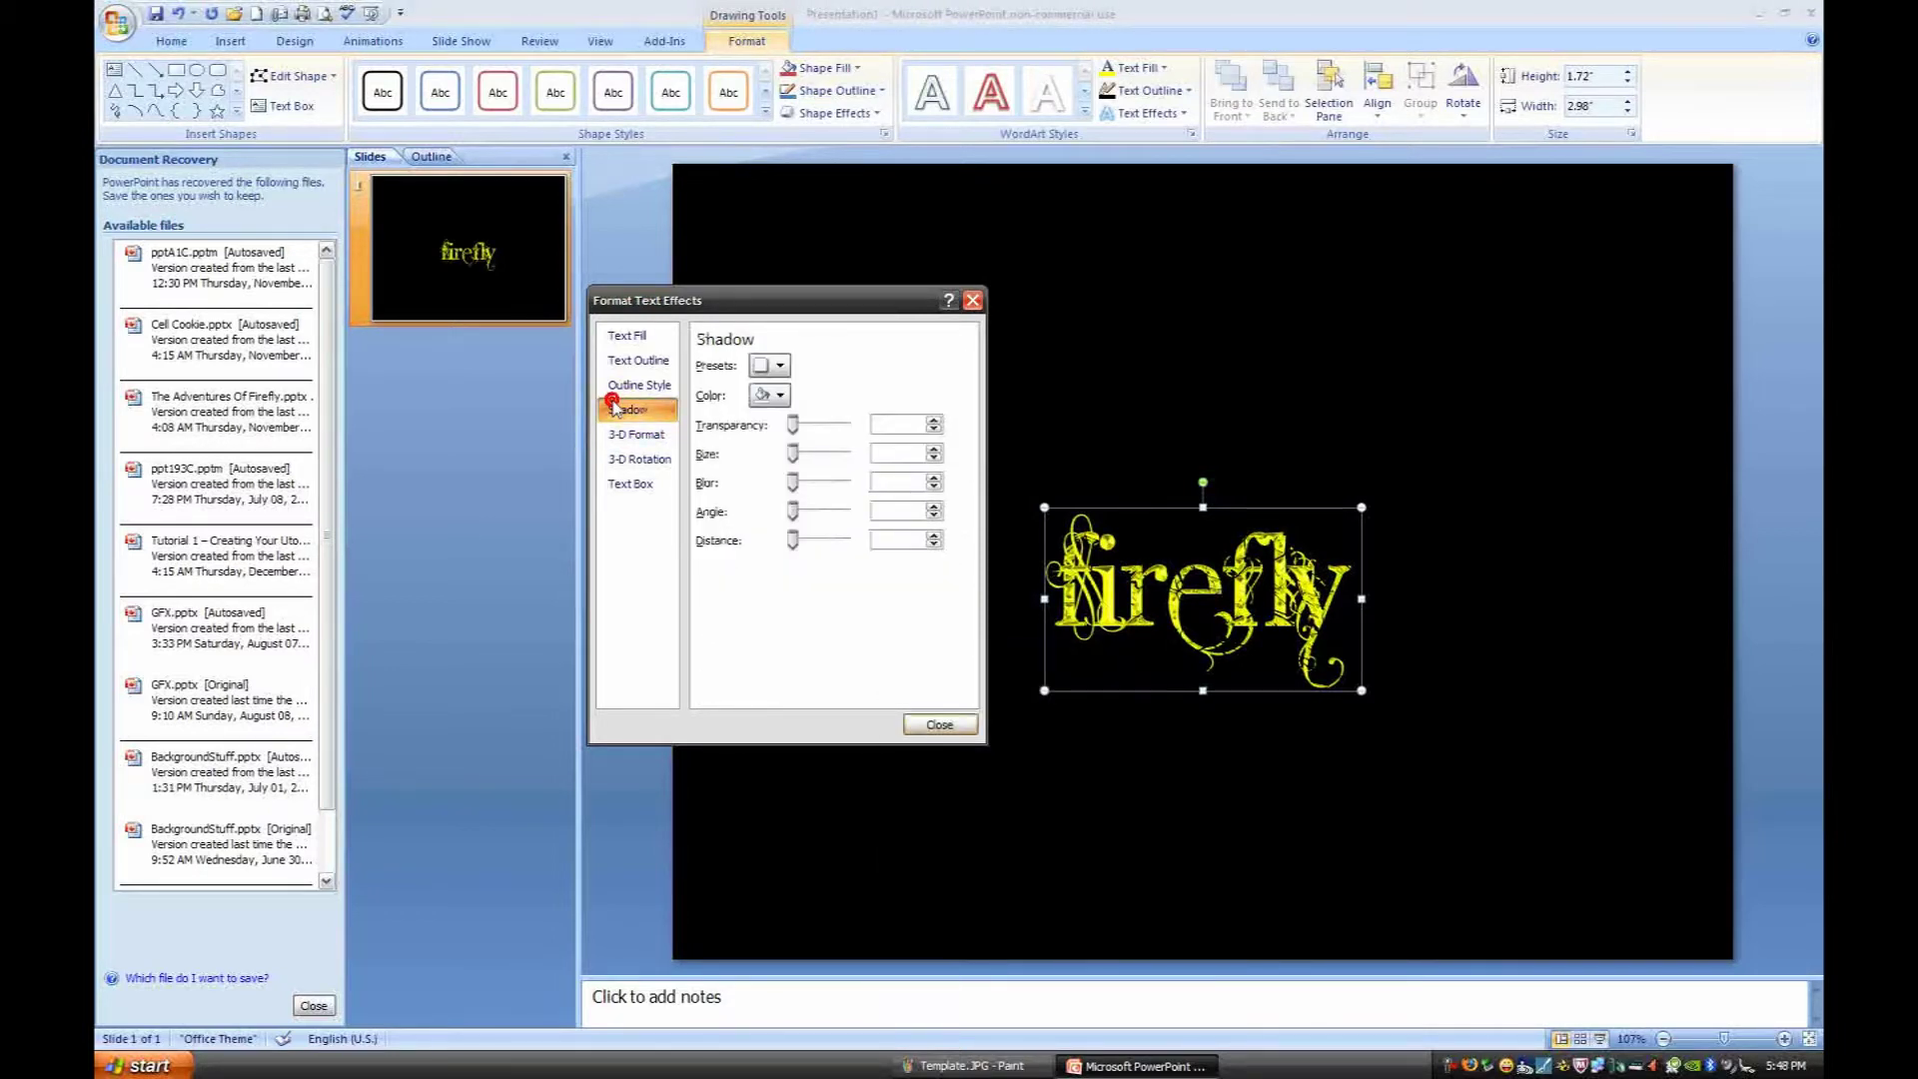
pyautogui.click(947, 722)
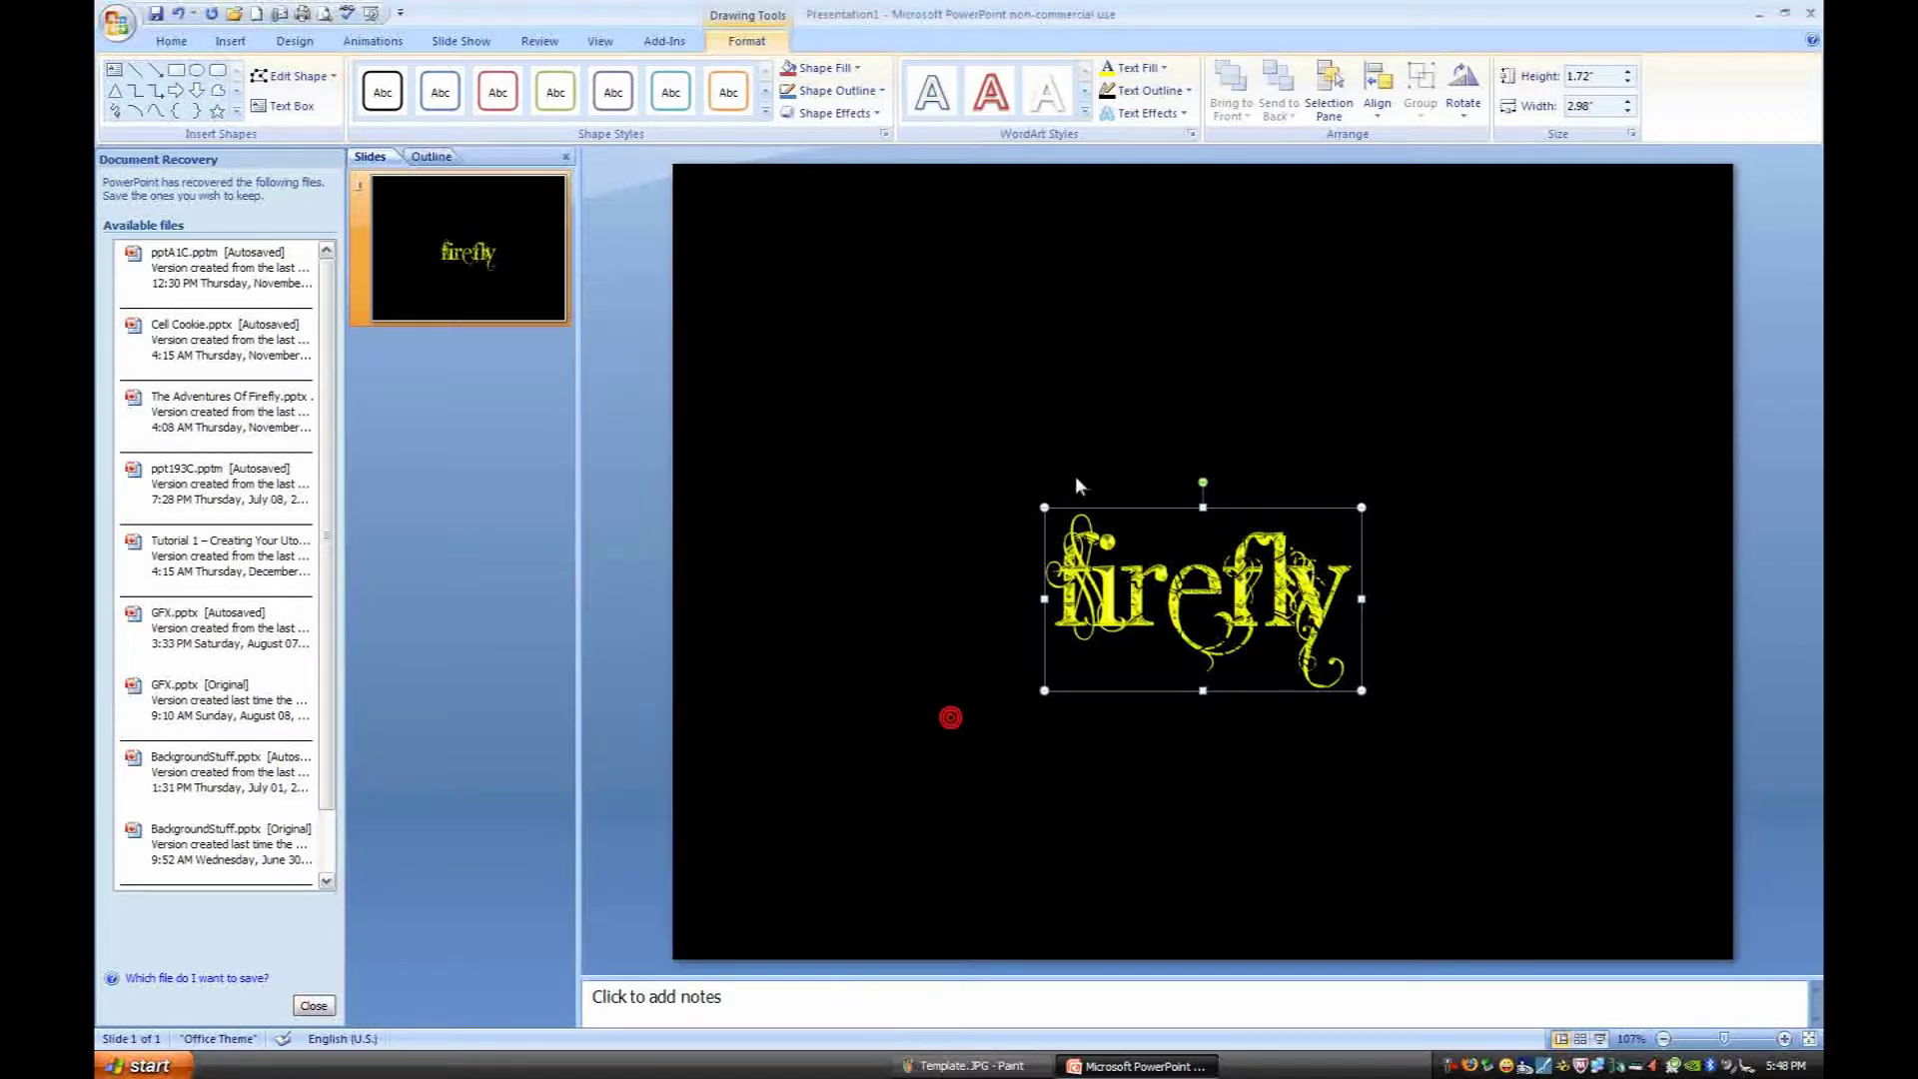
# Step: Undo the stray move, rotate firefly 90° clockwise, and enlarge it to 200 pt
pyautogui.hotkey('ctrl', 'z')
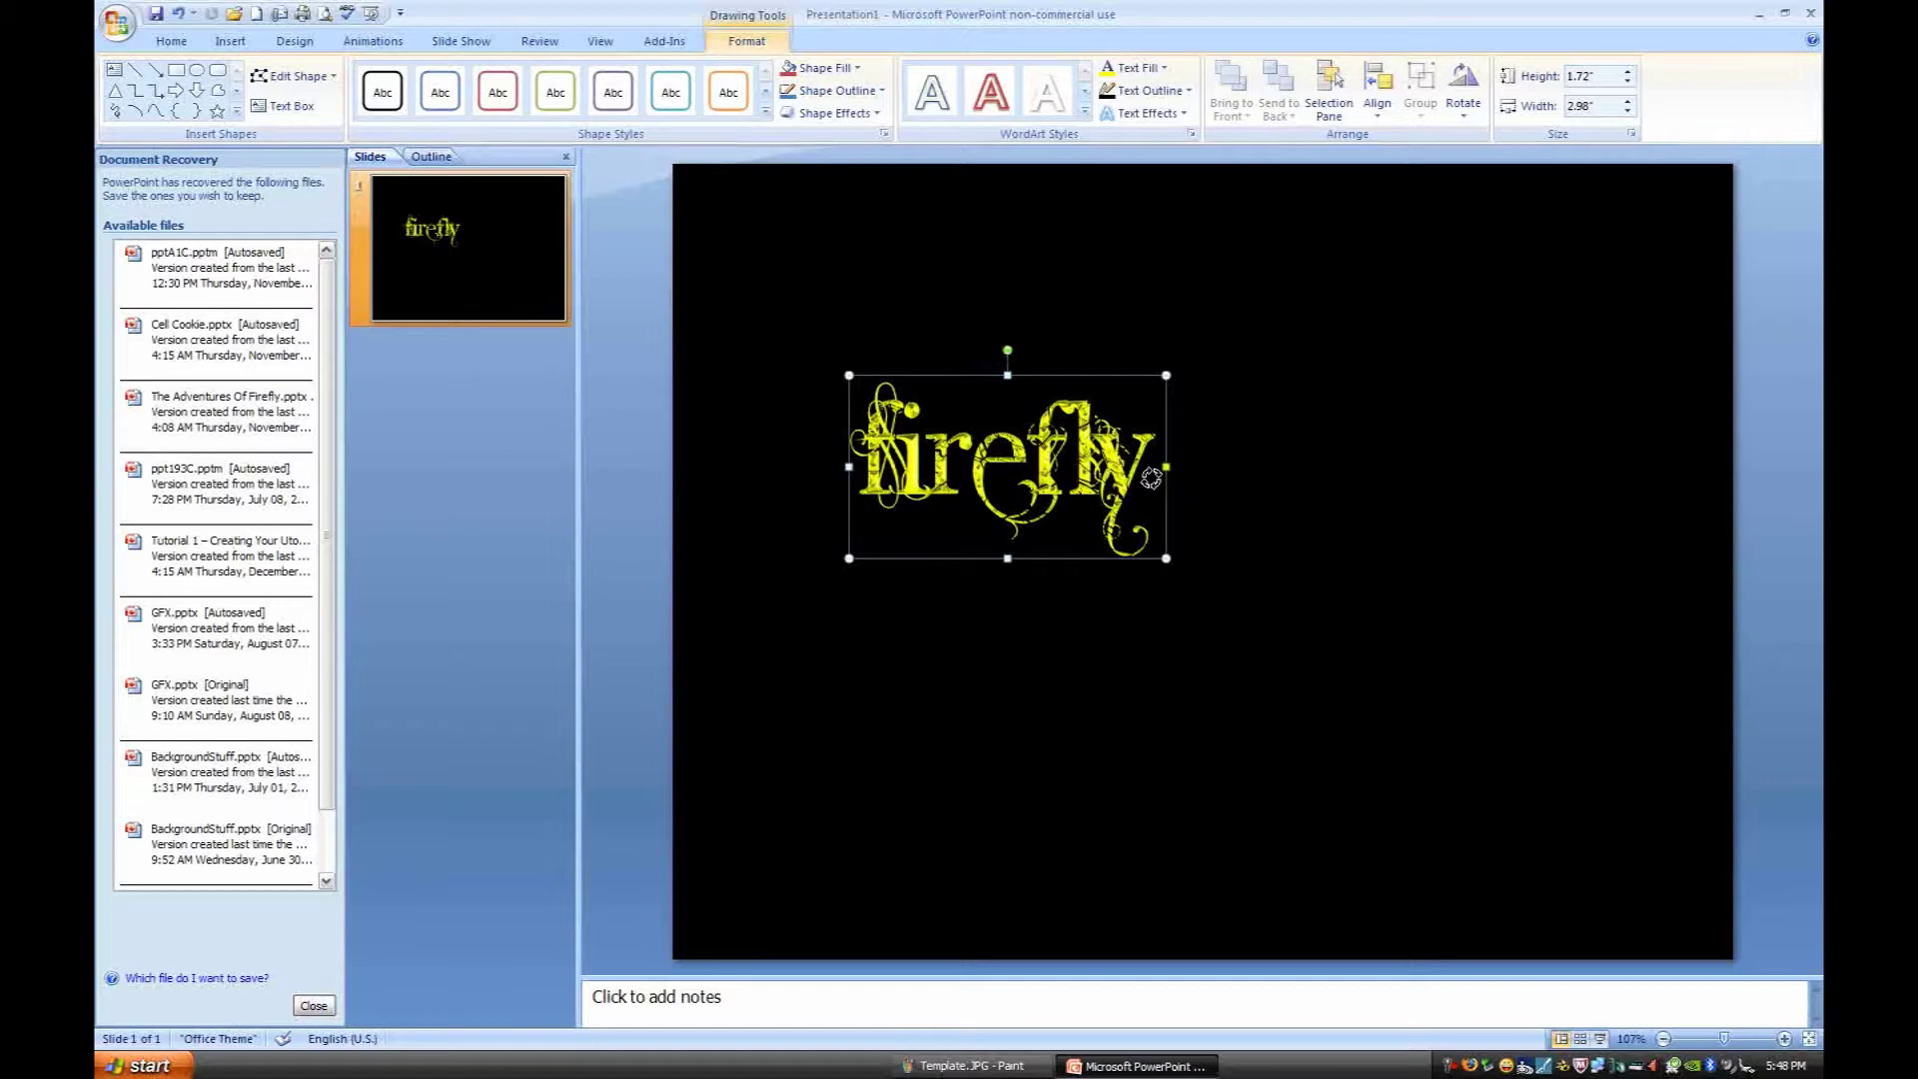
pyautogui.moveTo(1151, 478); pyautogui.dragTo(1157, 467)
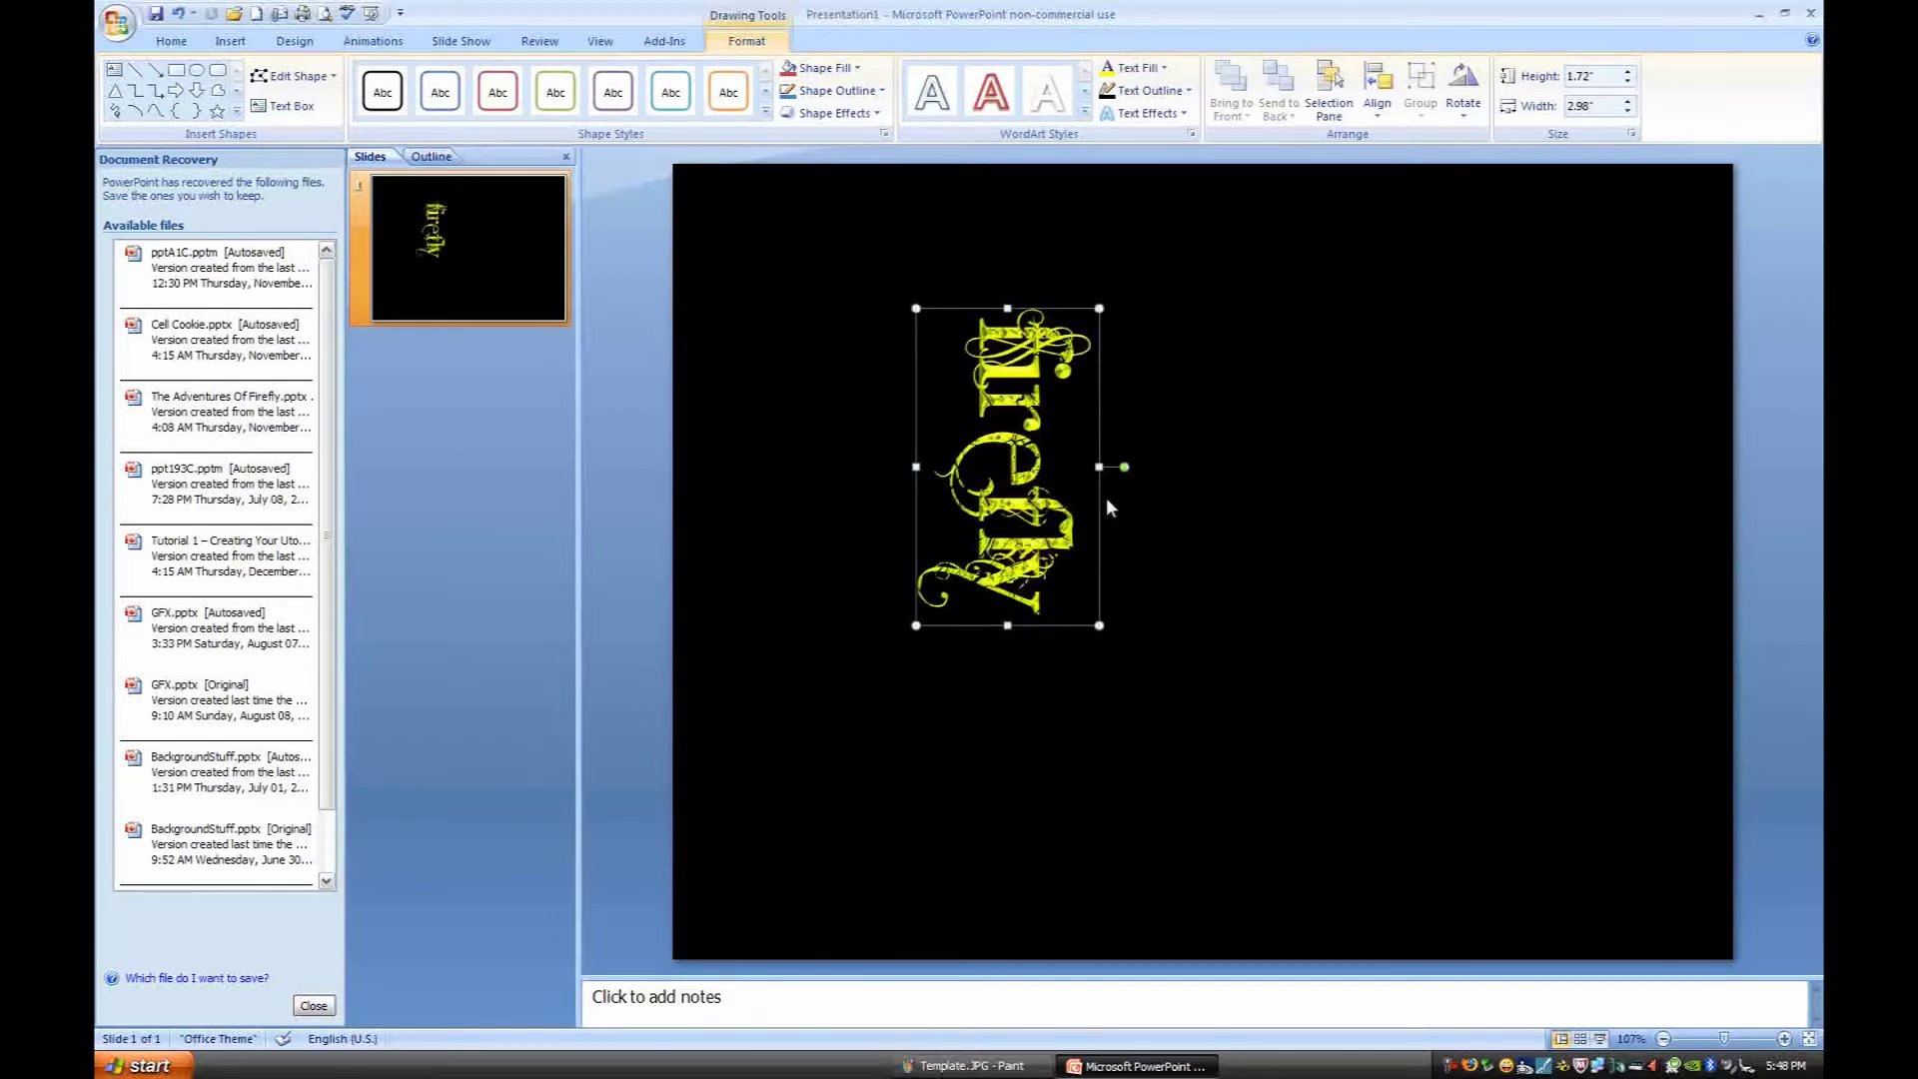
pyautogui.click(171, 41)
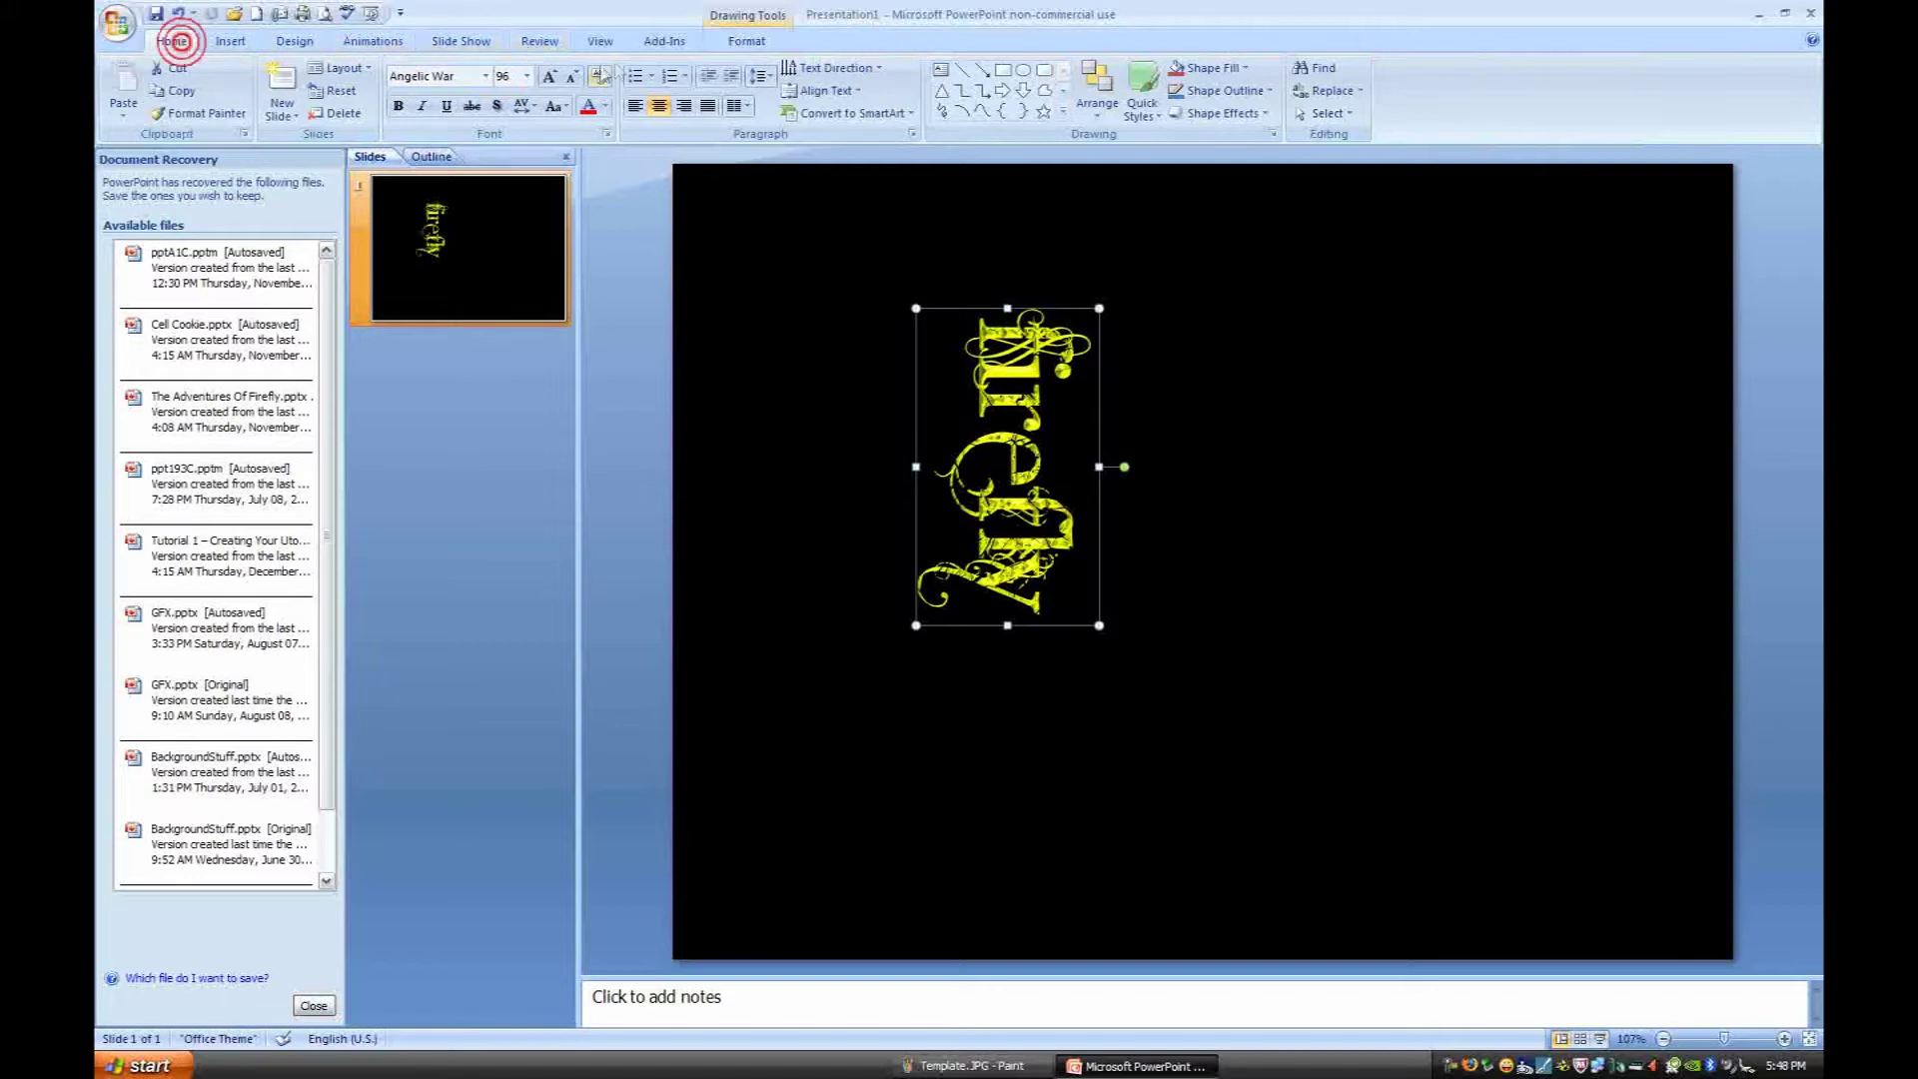
pyautogui.click(524, 77)
pyautogui.write('20')
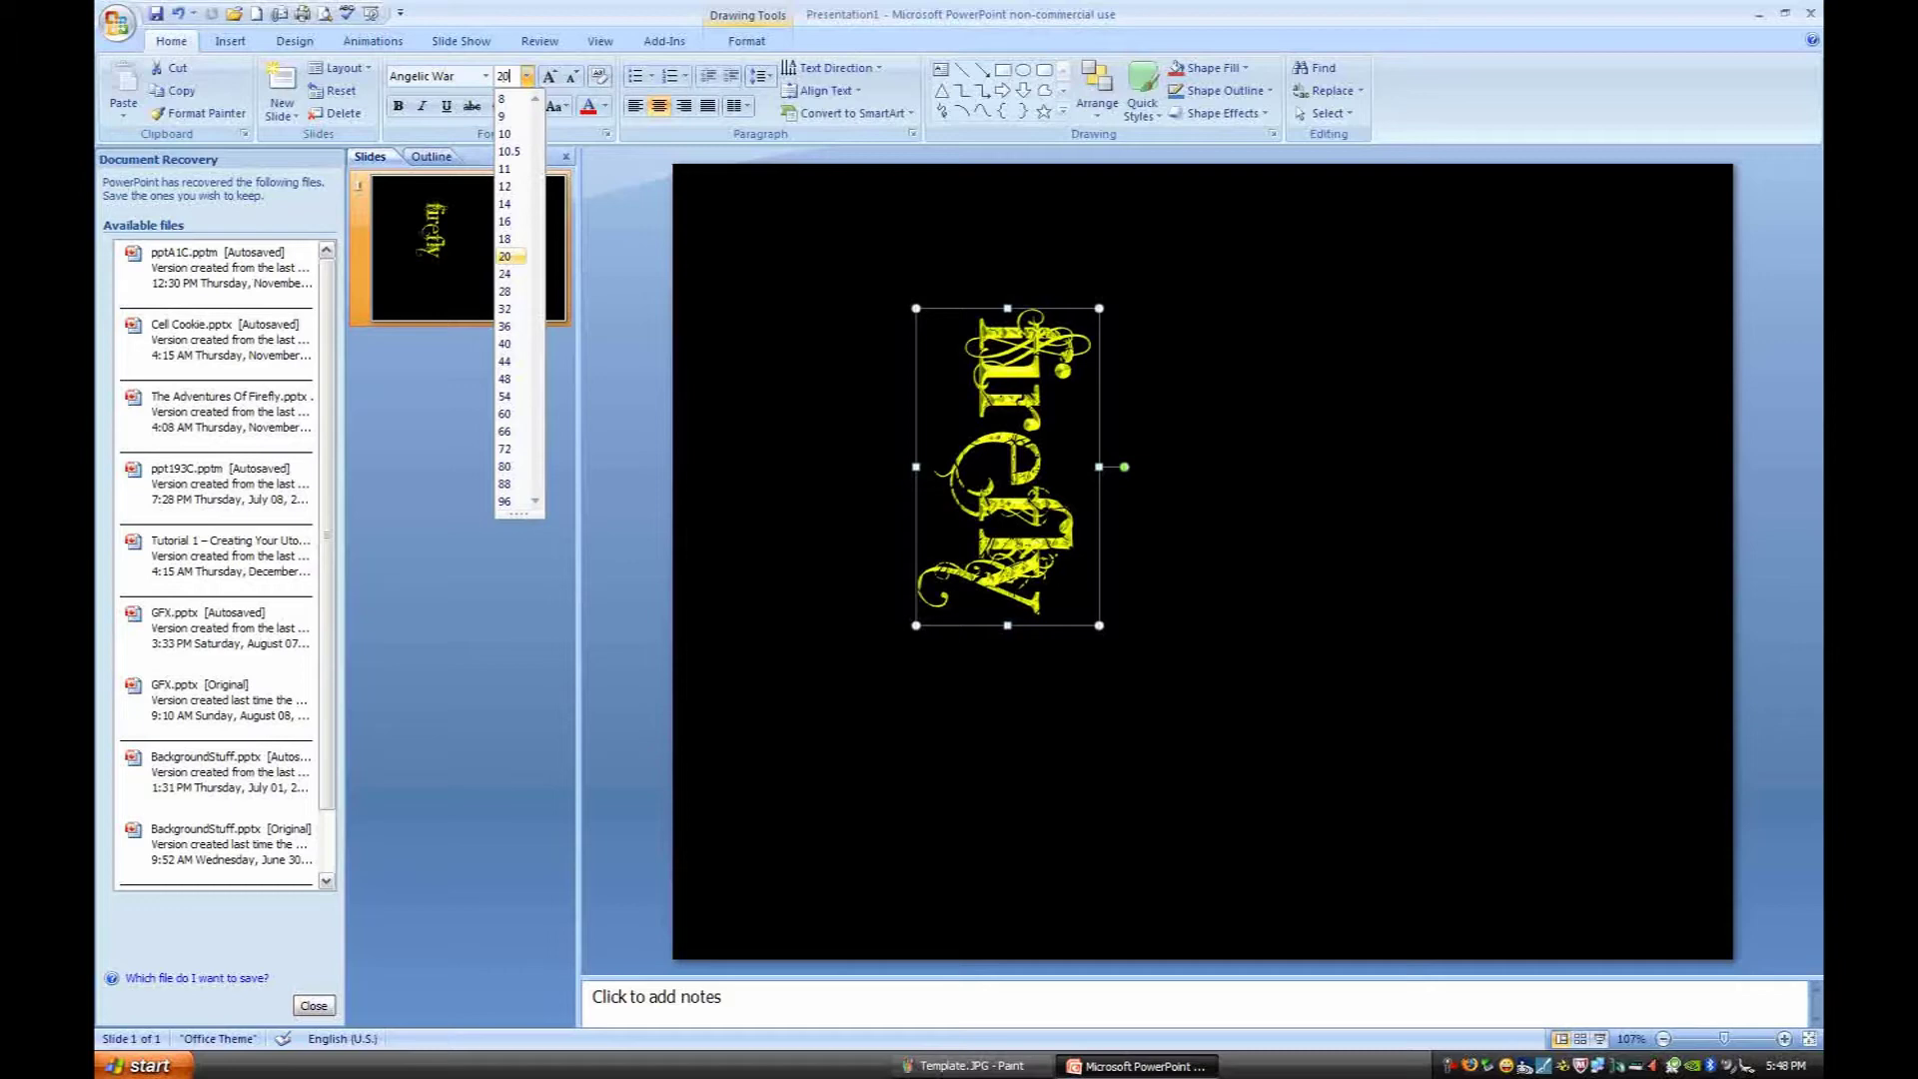
pyautogui.write('0')
pyautogui.press('Return')
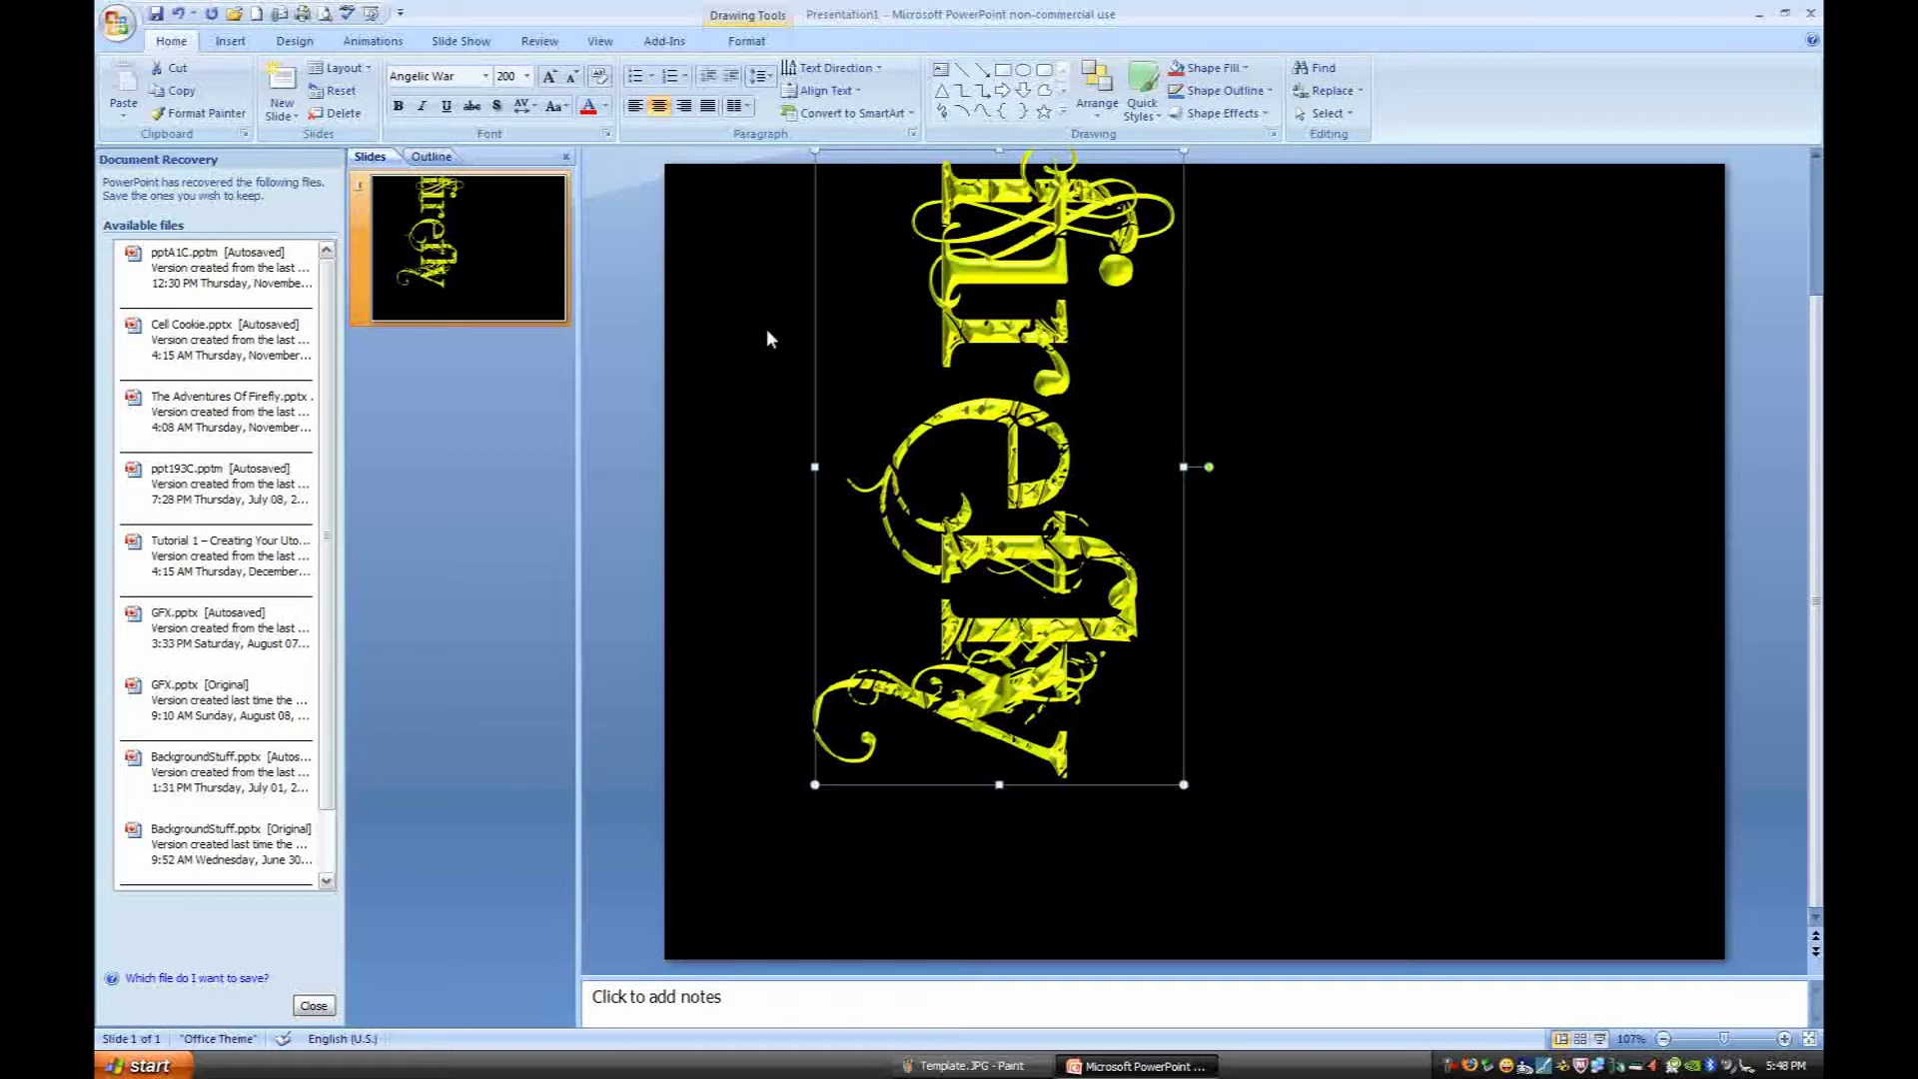
pyautogui.click(751, 153)
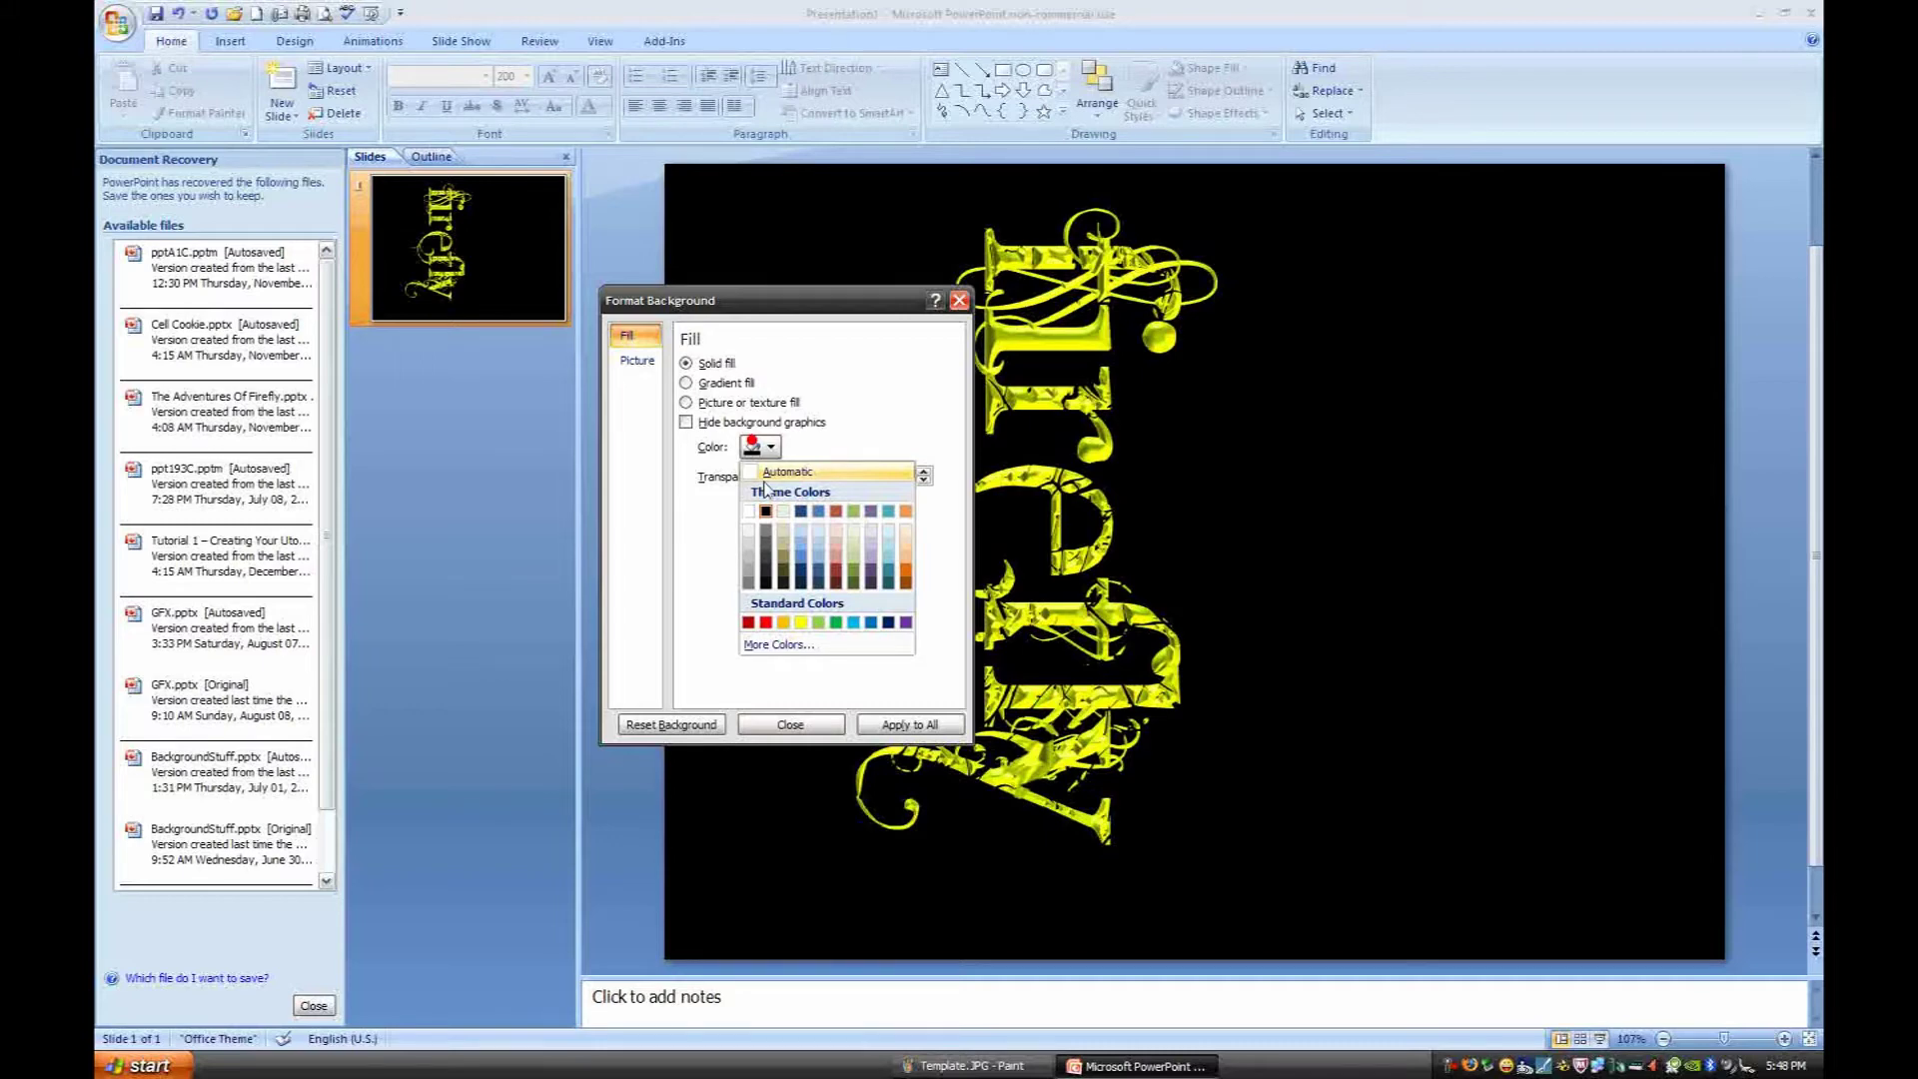
# Step: Make the slide background white and draw a large rectangle over the firefly text
pyautogui.click(771, 473)
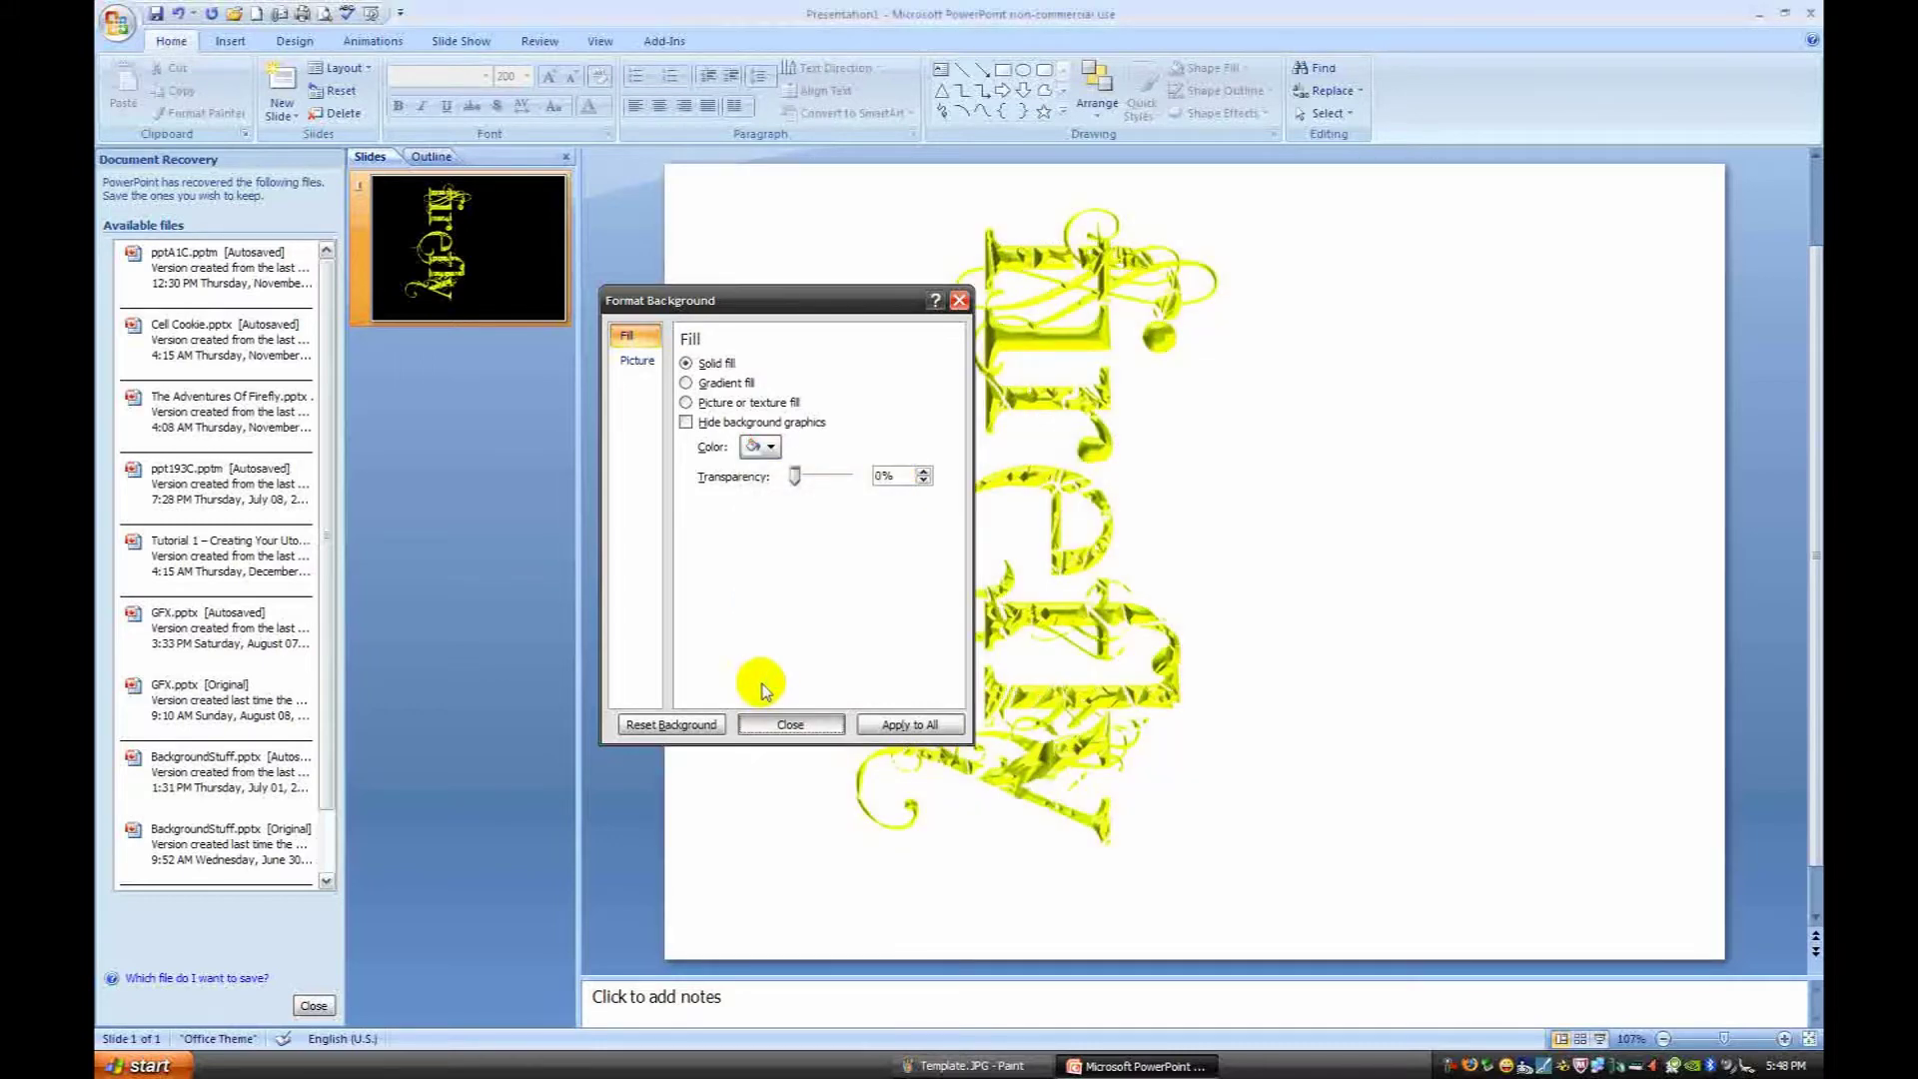
pyautogui.click(790, 724)
pyautogui.click(230, 41)
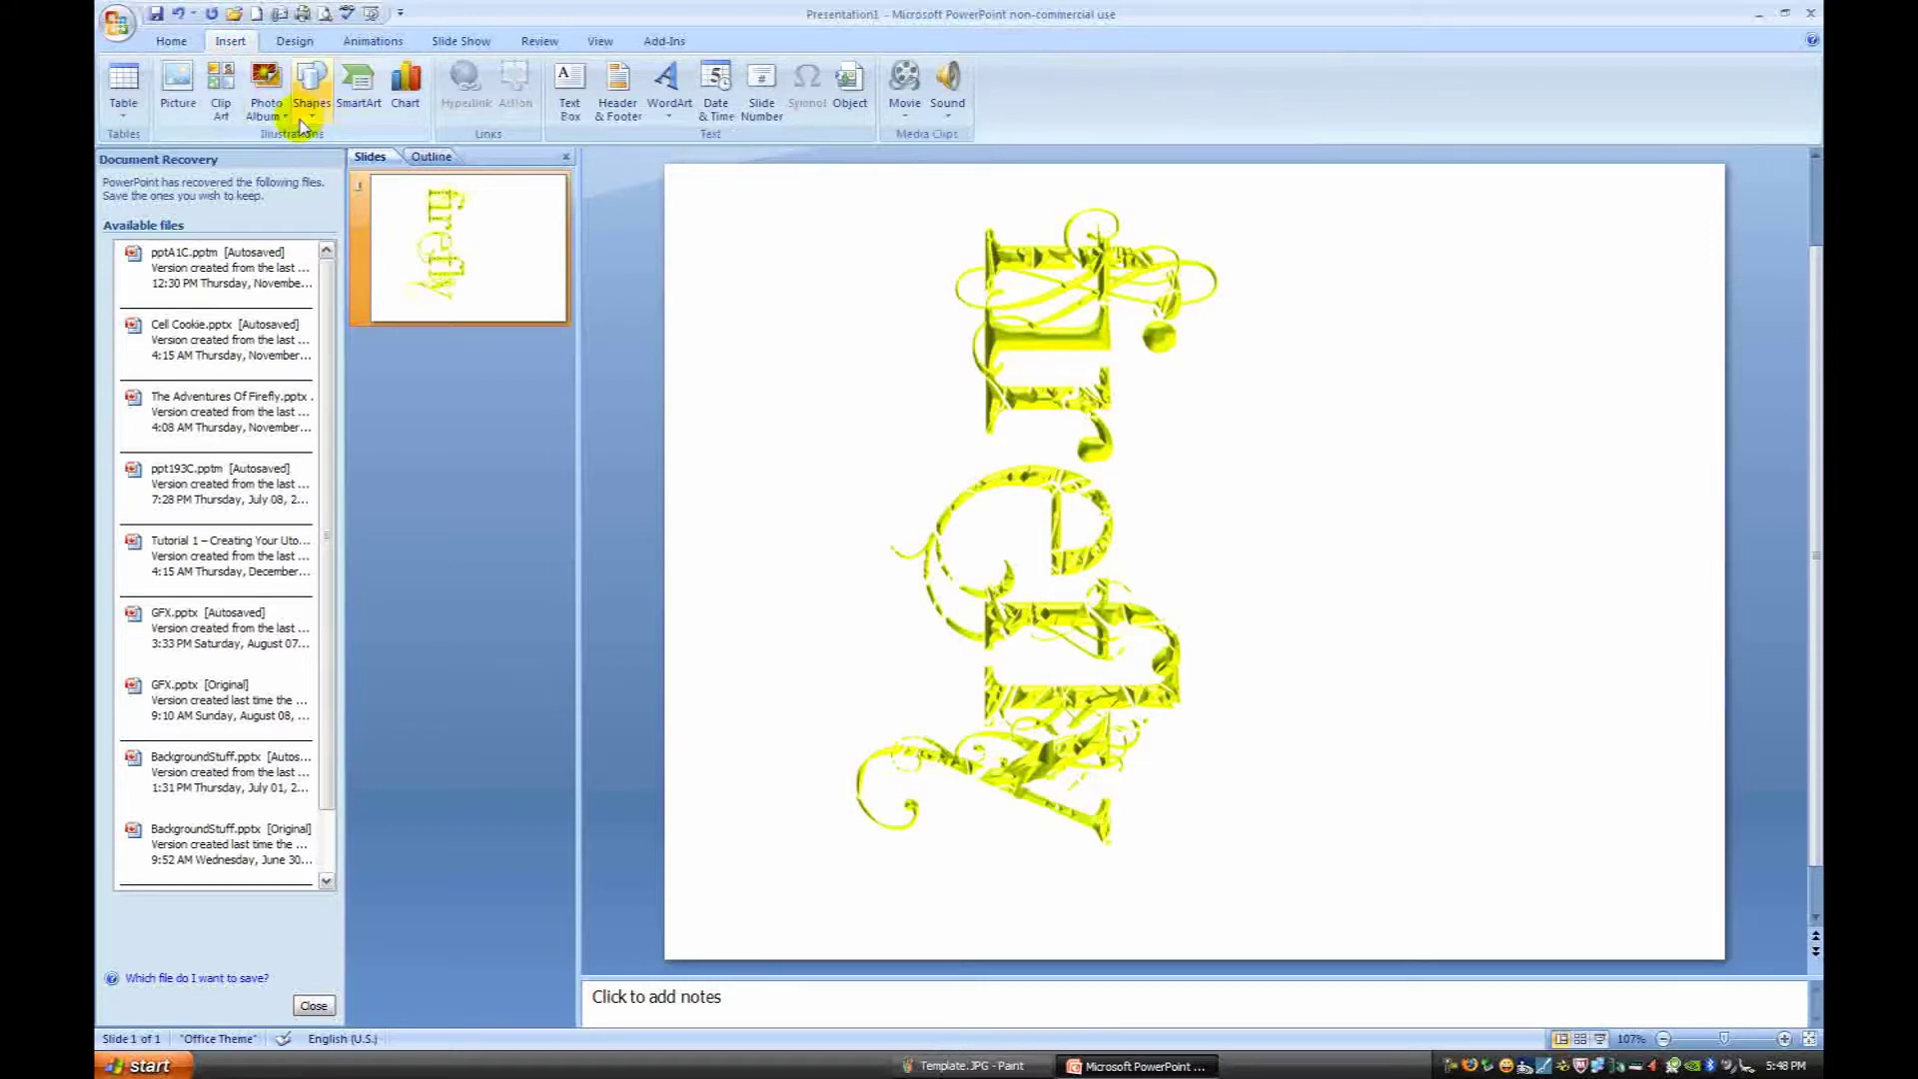
pyautogui.click(303, 121)
pyautogui.click(363, 162)
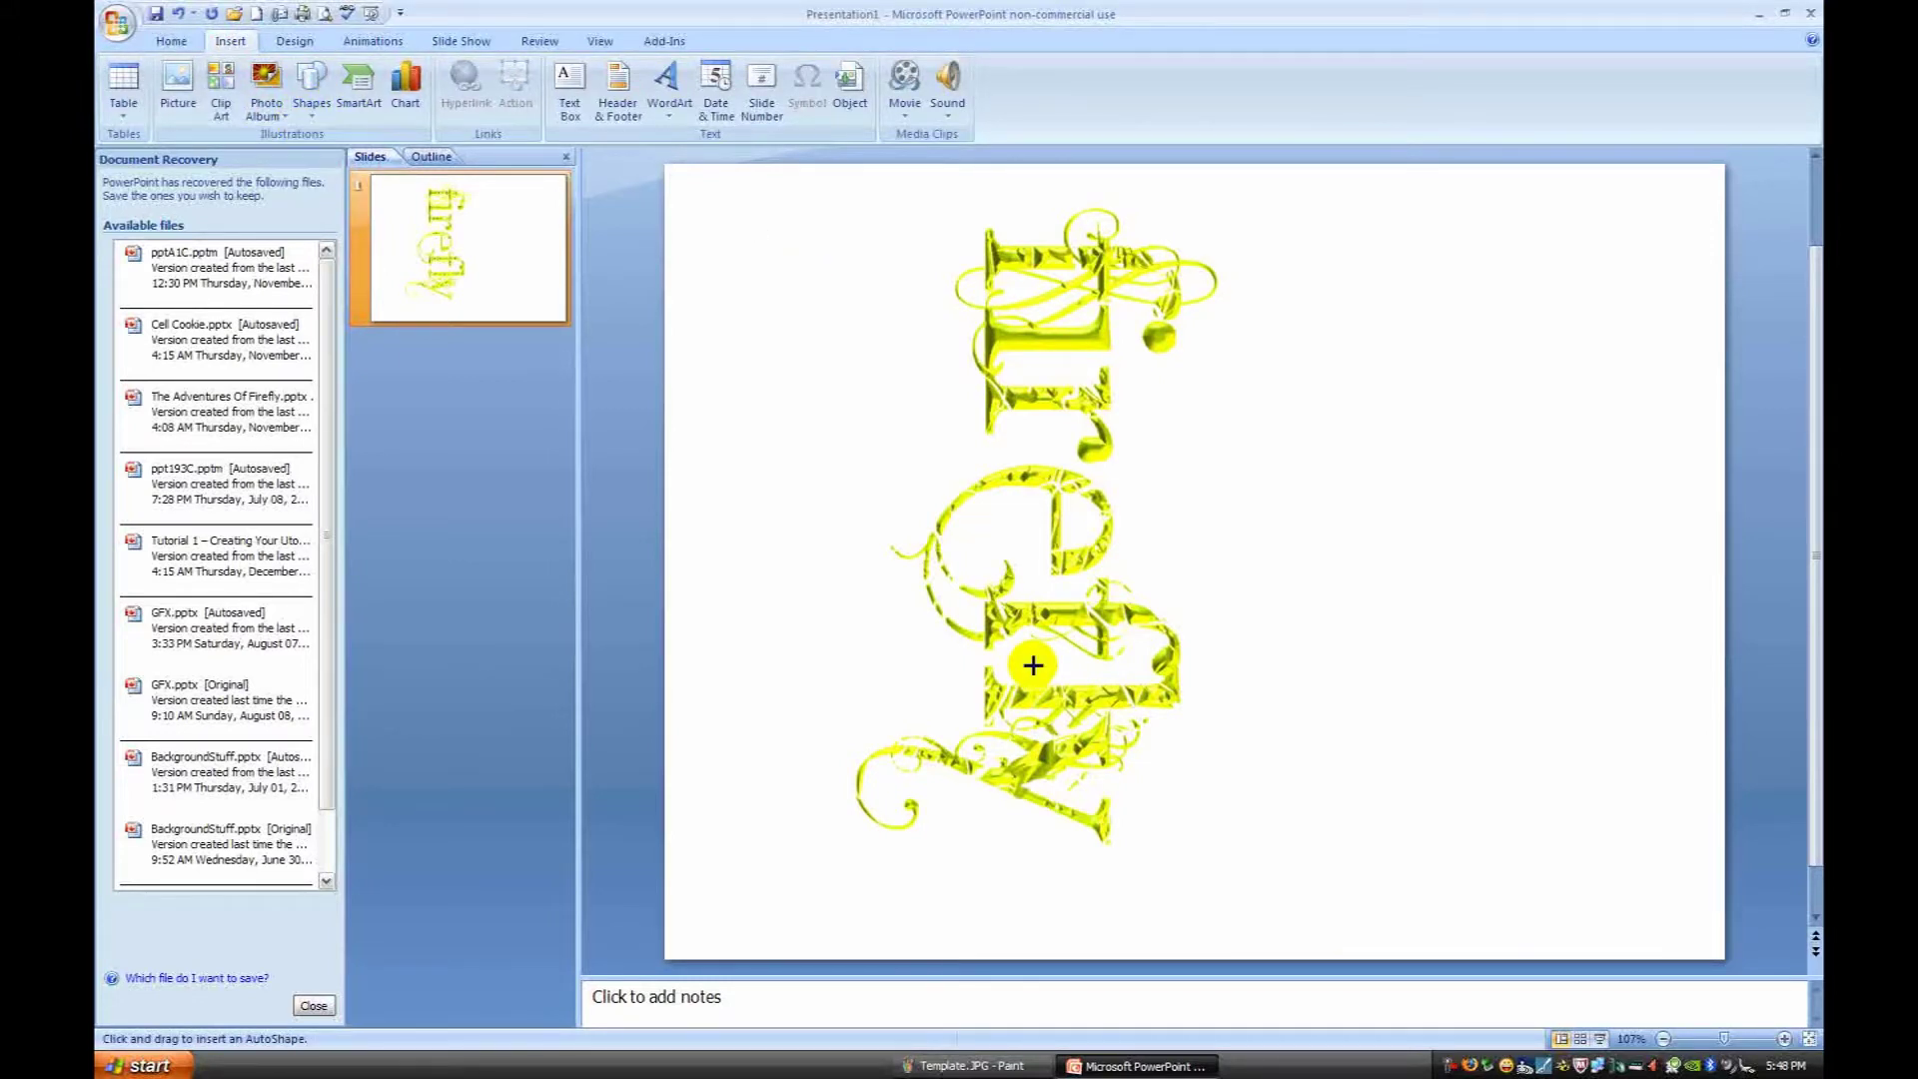
pyautogui.moveTo(769, 242); pyautogui.dragTo(1125, 791)
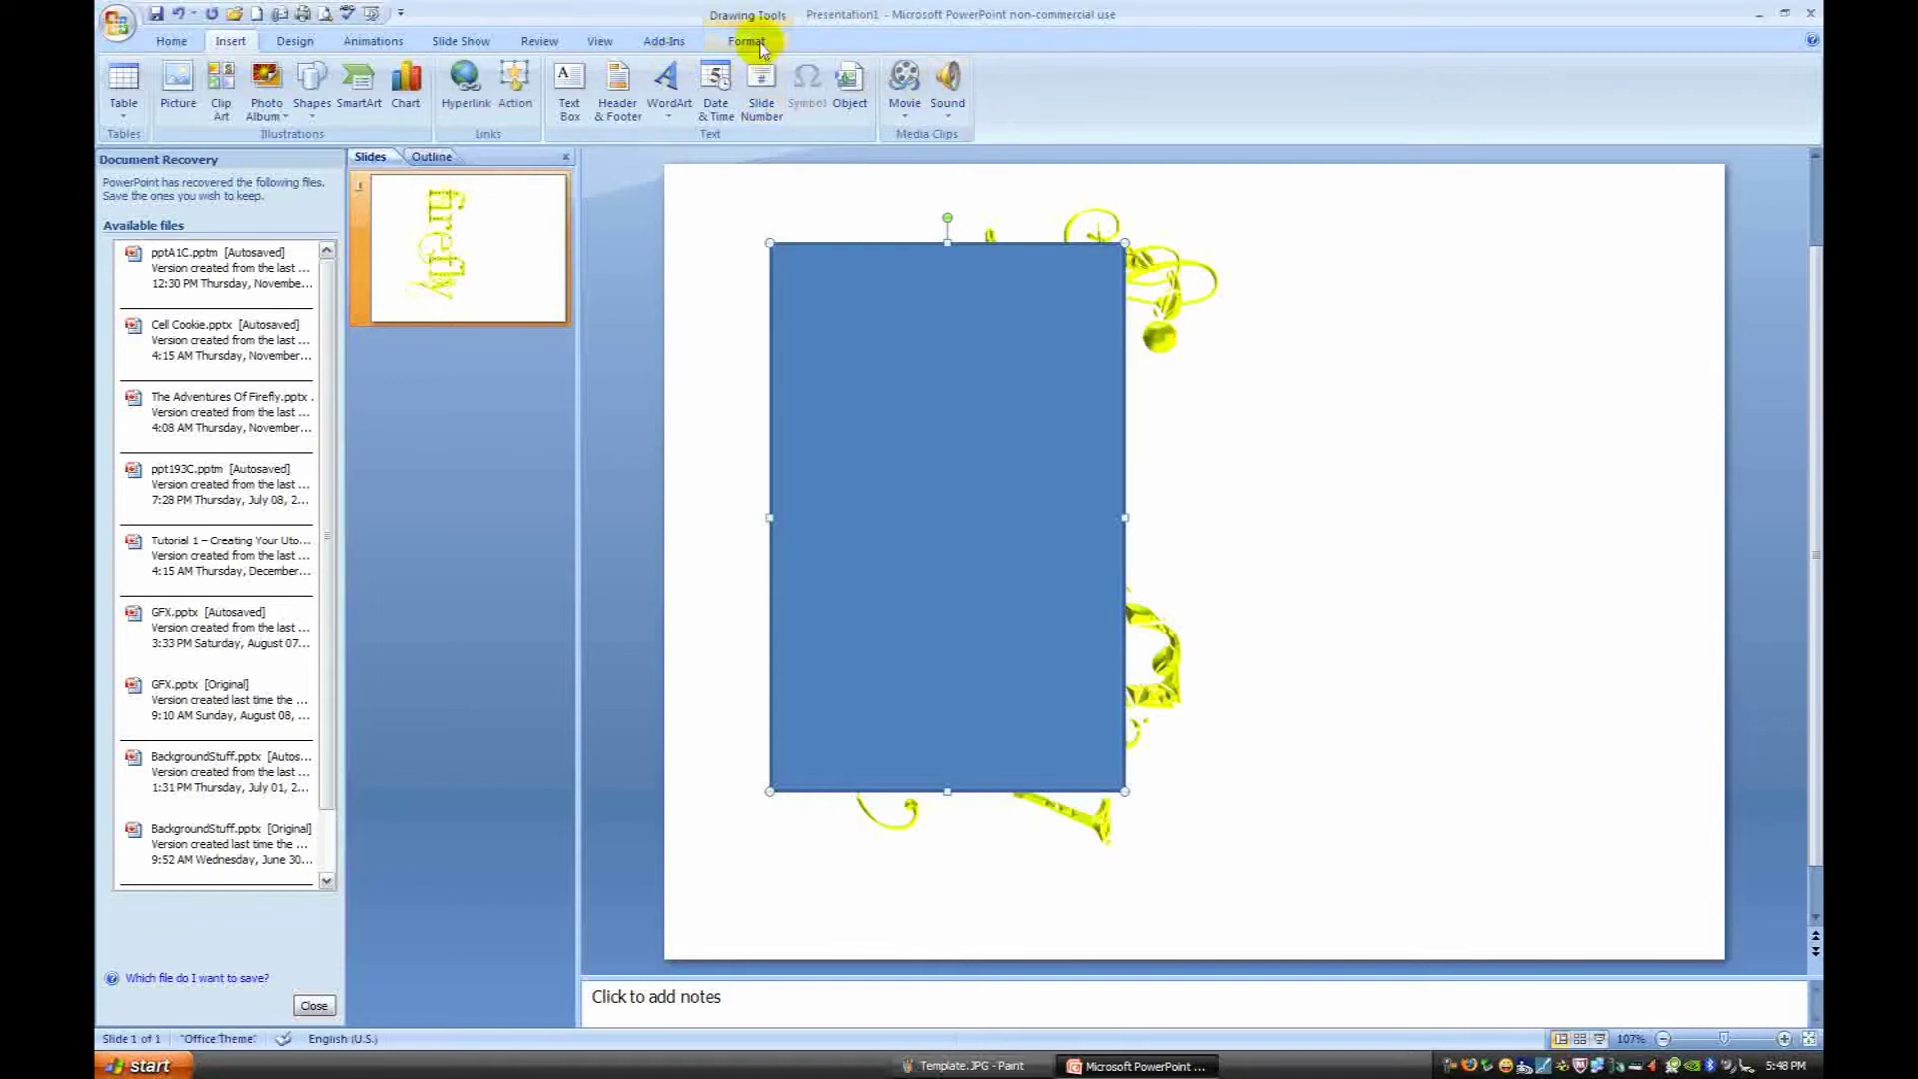
# Step: Fill the rectangle black and resize it to about 4.58 by 6.5 inches
pyautogui.click(760, 41)
pyautogui.click(824, 67)
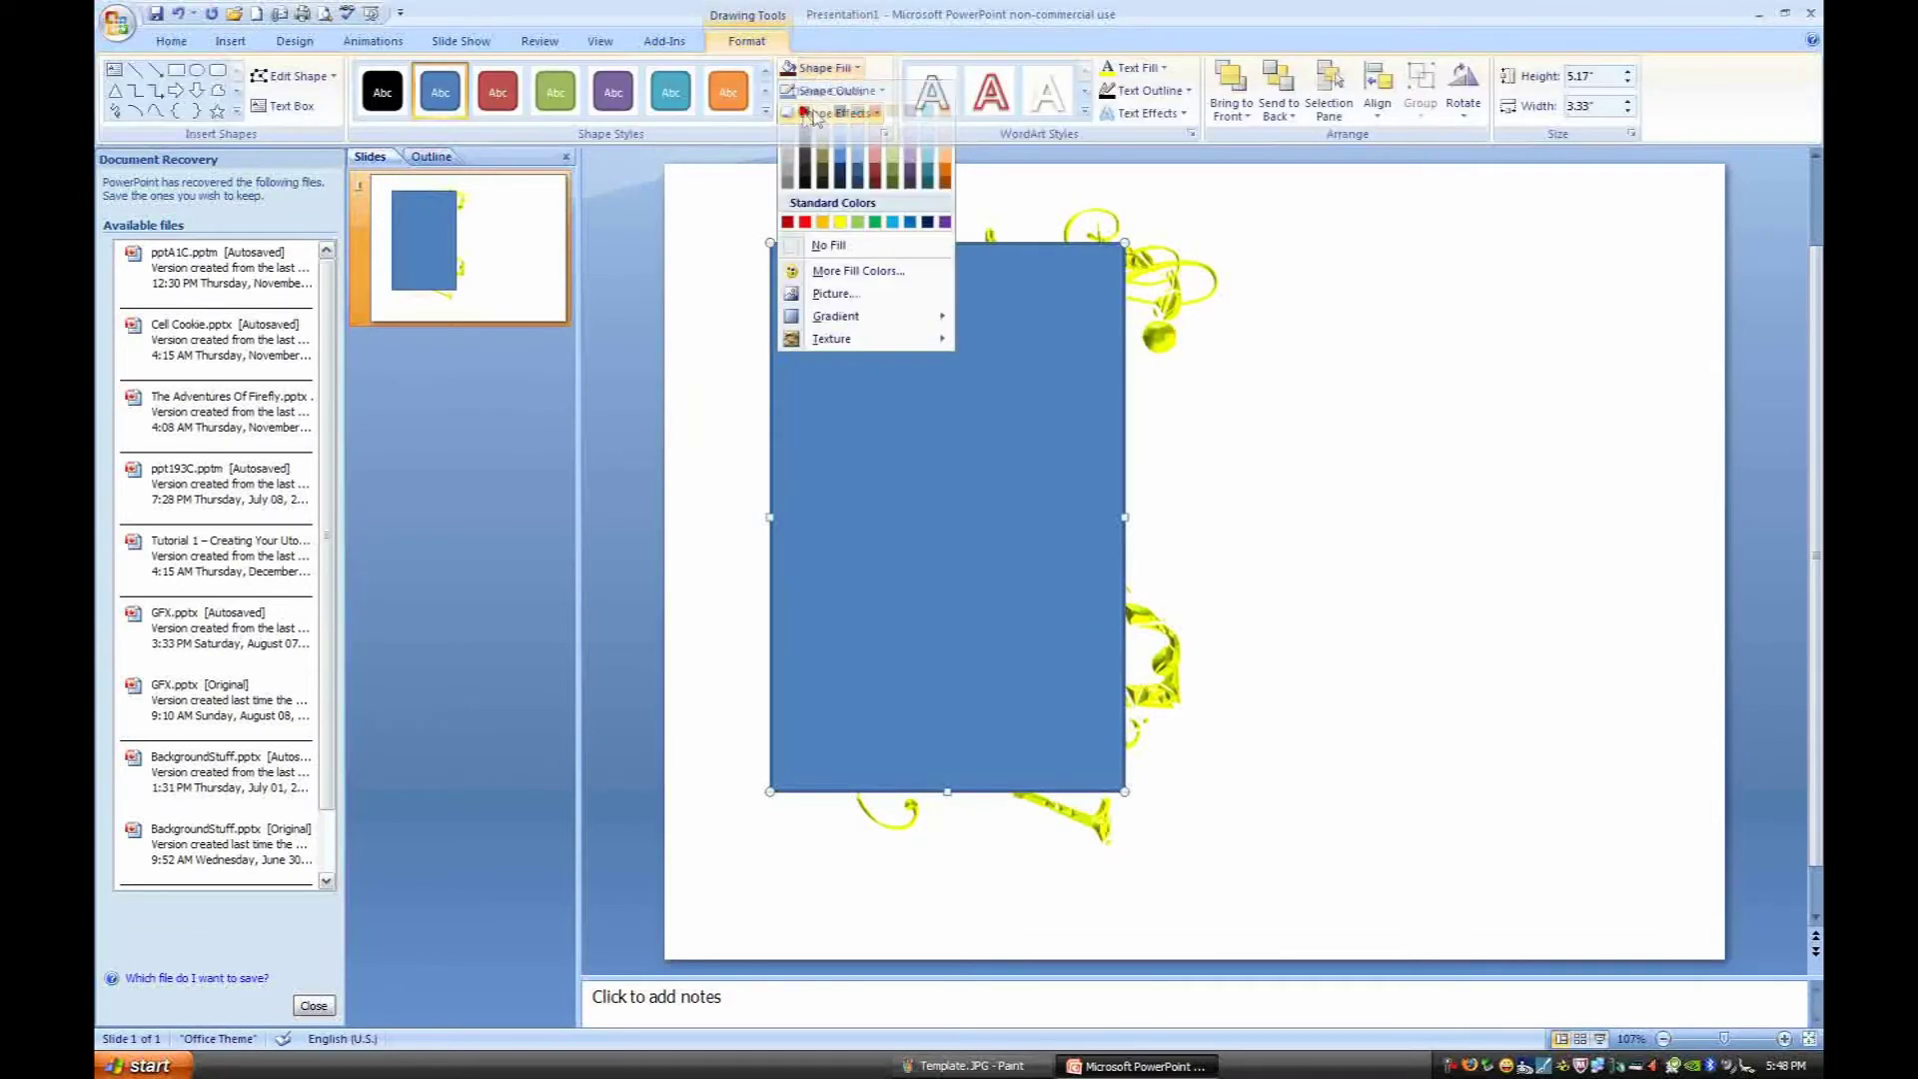
pyautogui.click(805, 110)
pyautogui.click(855, 91)
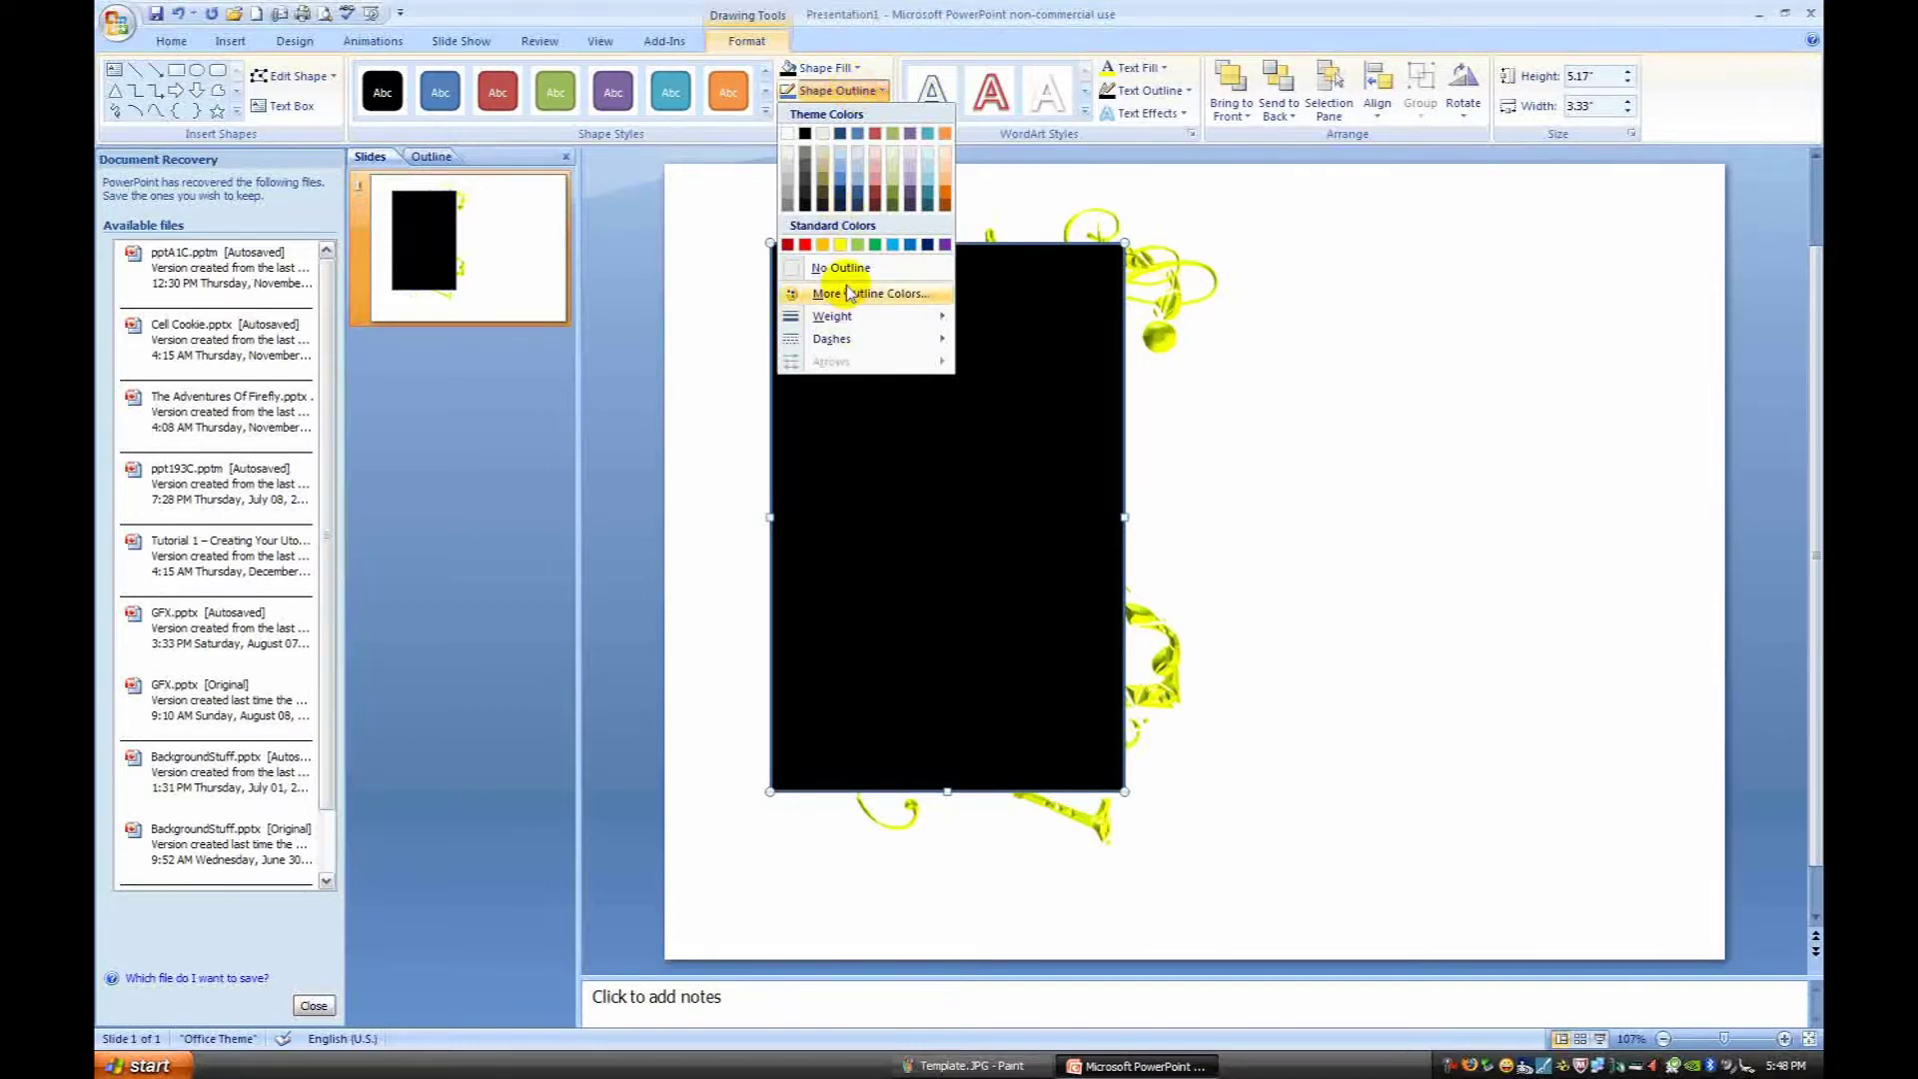
pyautogui.moveTo(928, 383); pyautogui.dragTo(920, 330)
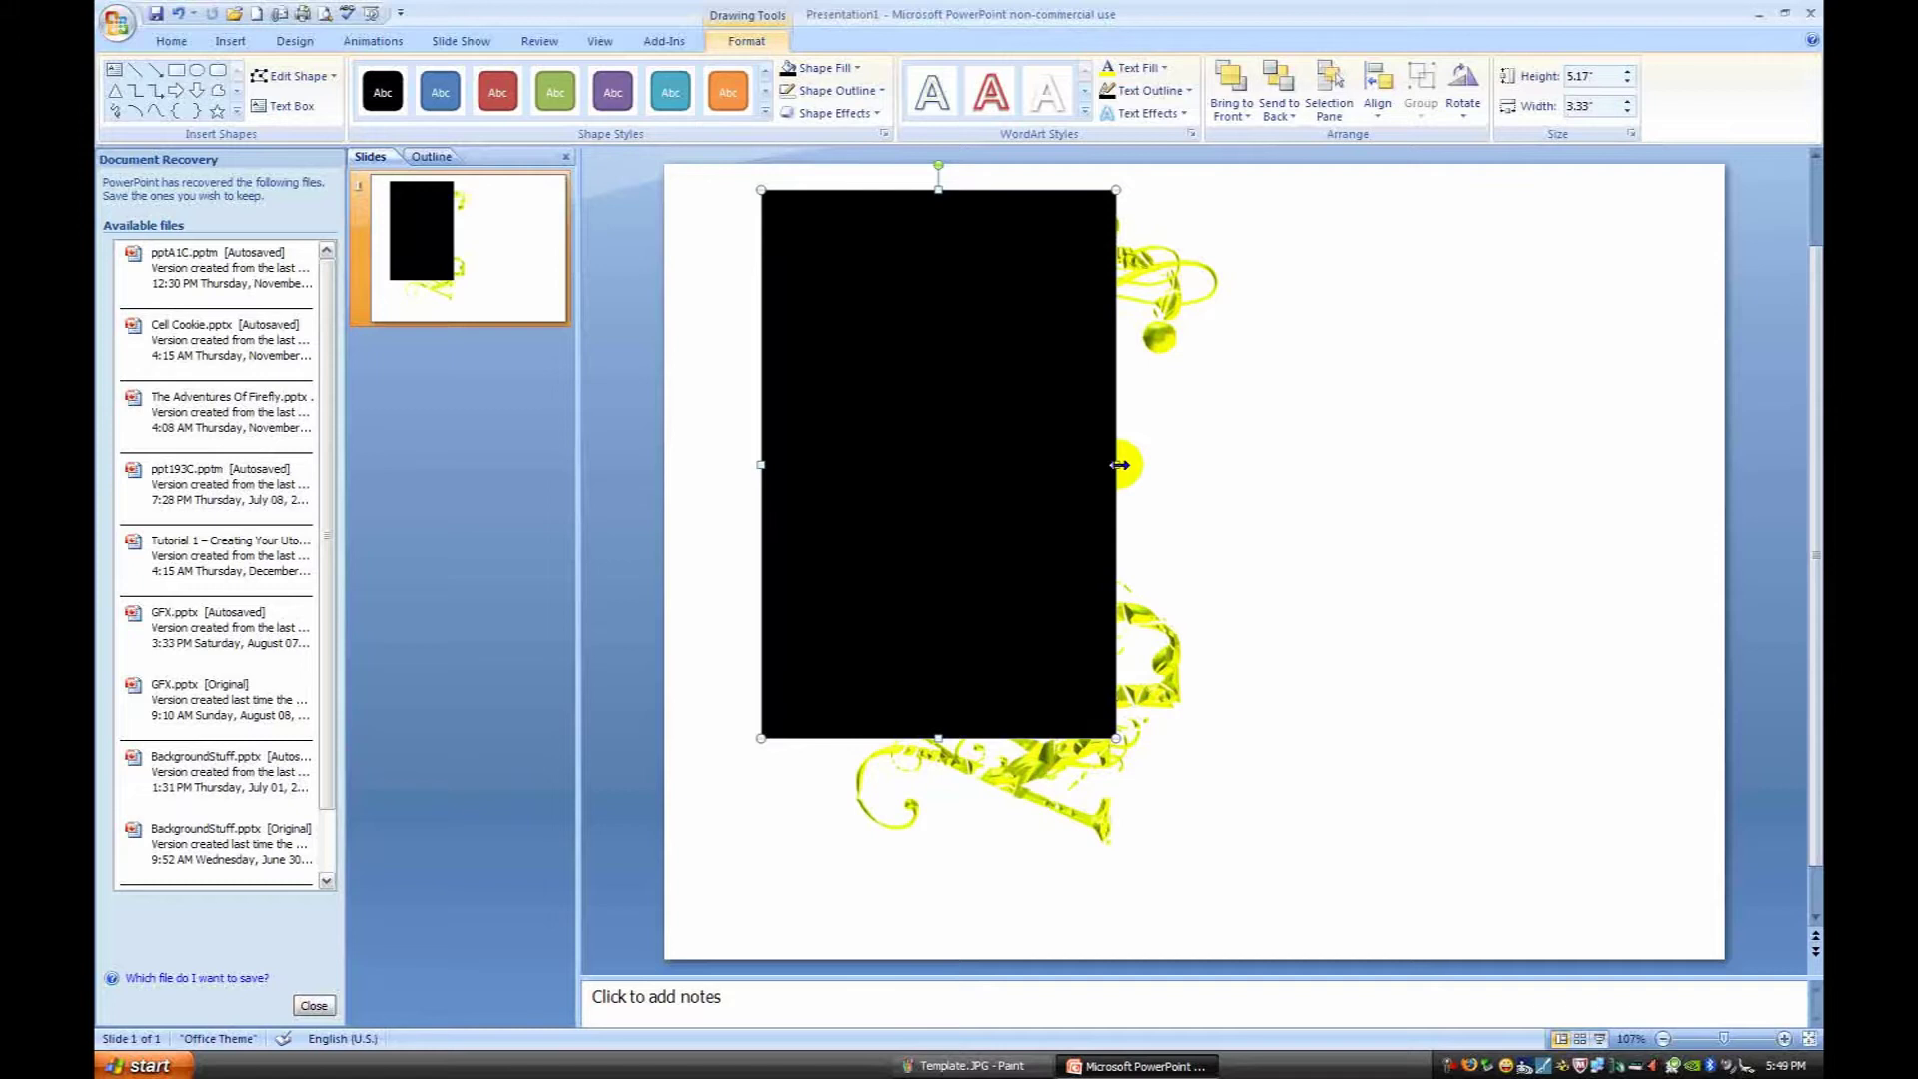
pyautogui.moveTo(1119, 464); pyautogui.dragTo(1249, 463)
pyautogui.moveTo(1005, 739); pyautogui.dragTo(1005, 879)
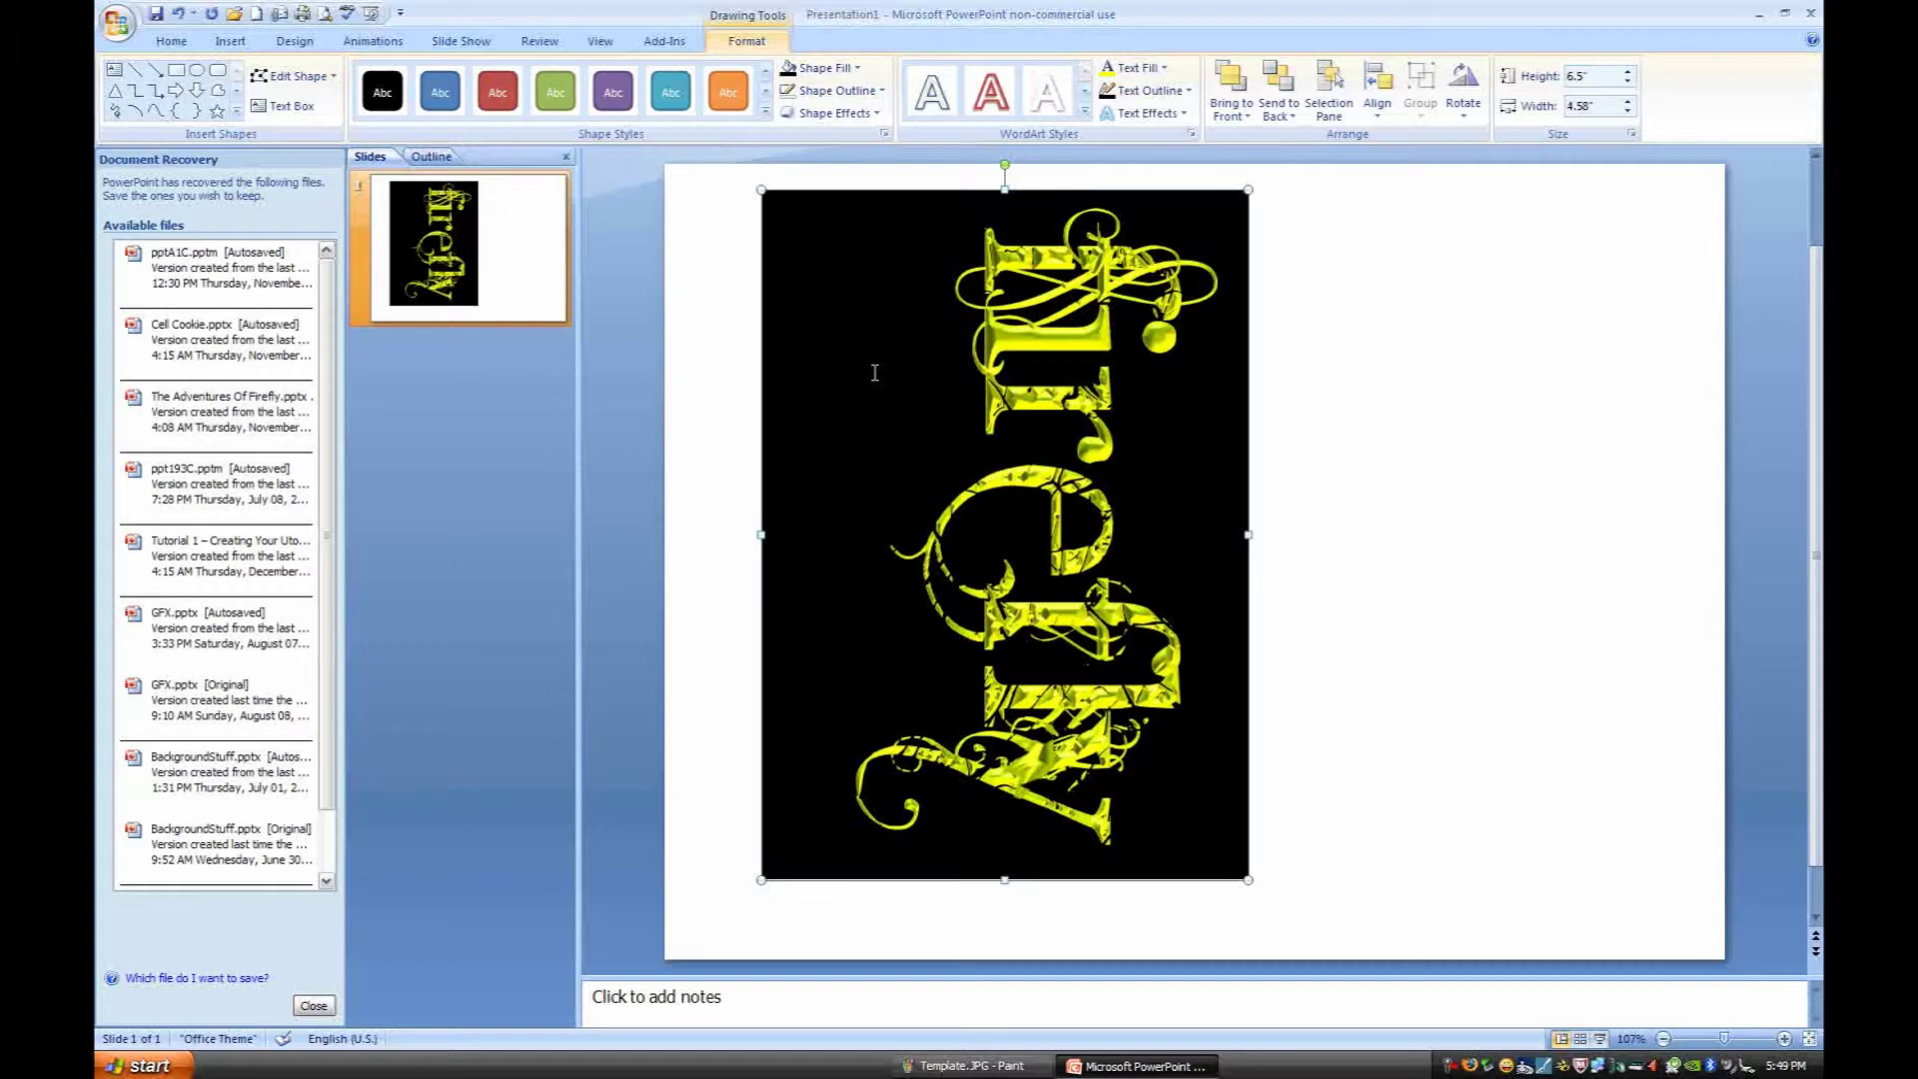
# Step: Reselect the firefly text and undo the accidental loss of its bevel
pyautogui.keyDown('shift'); pyautogui.click(1059, 373); pyautogui.keyUp('shift')
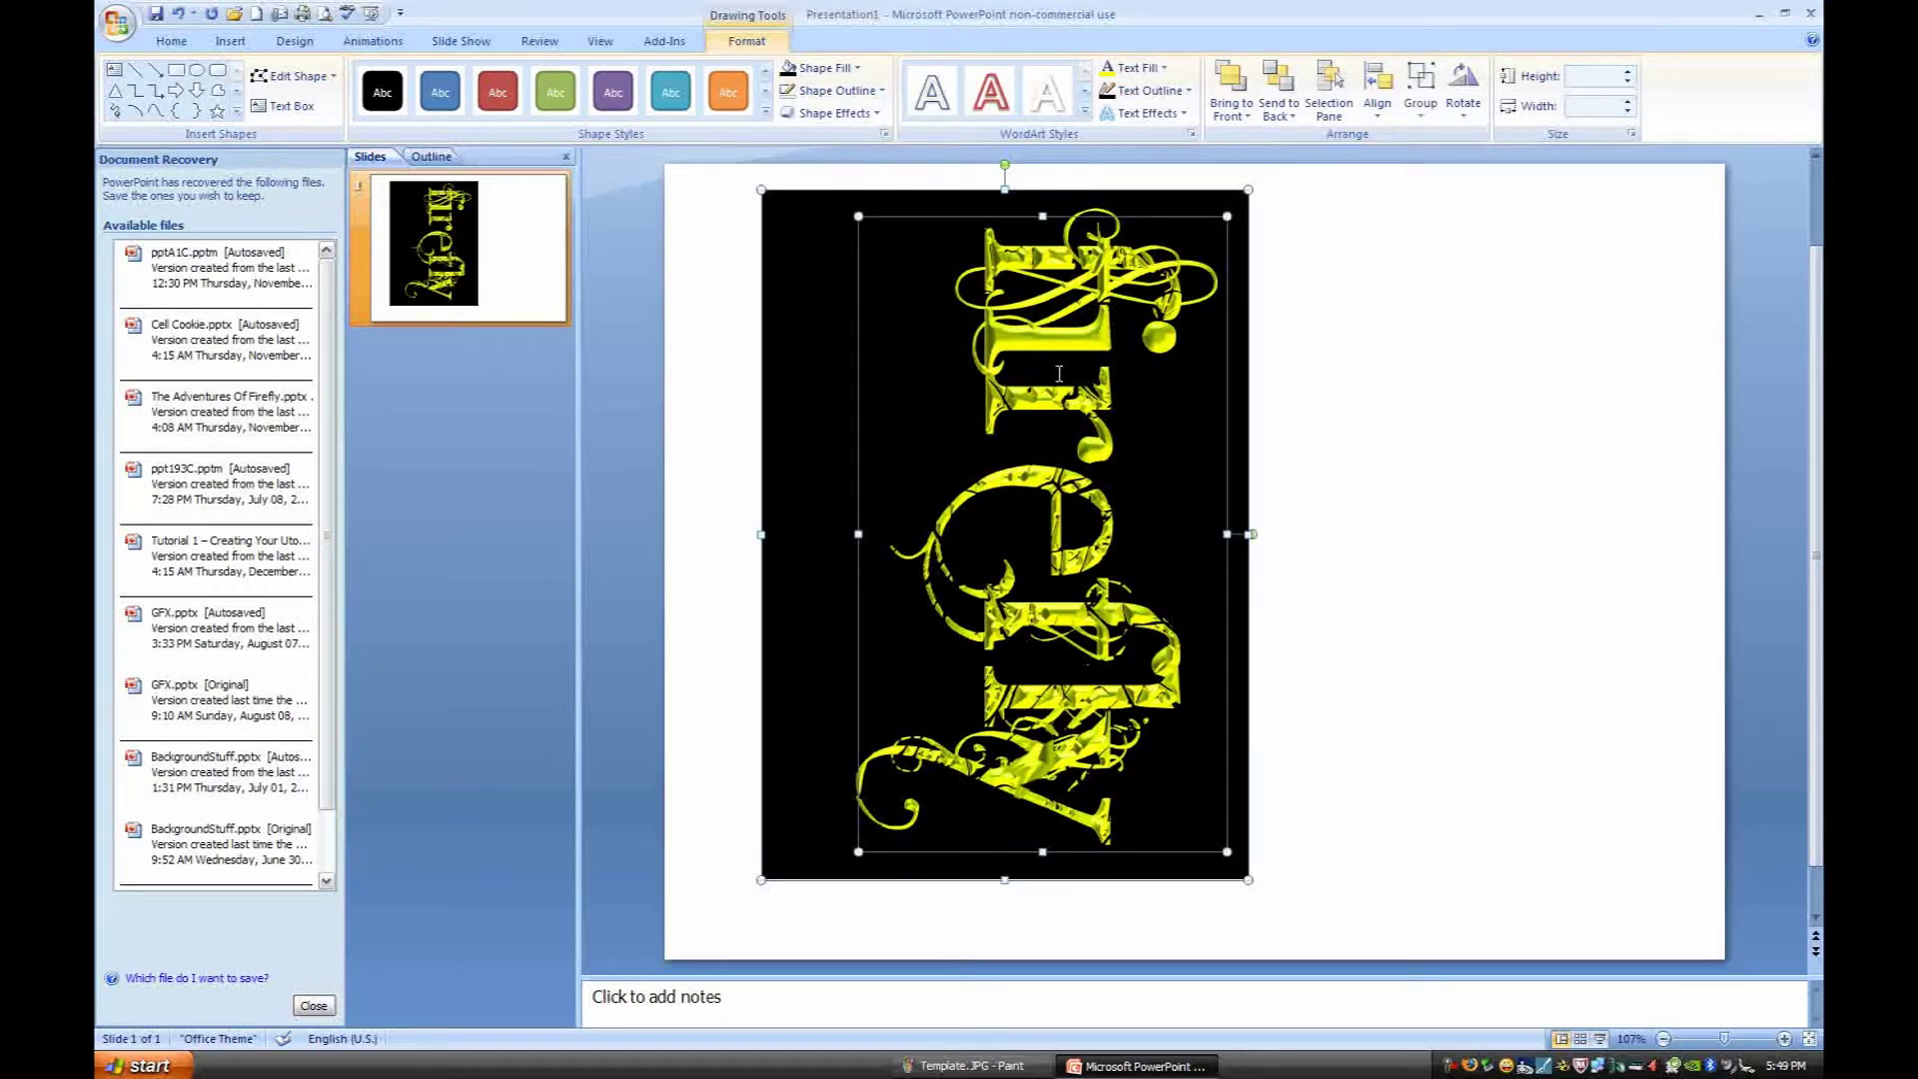
pyautogui.click(706, 416)
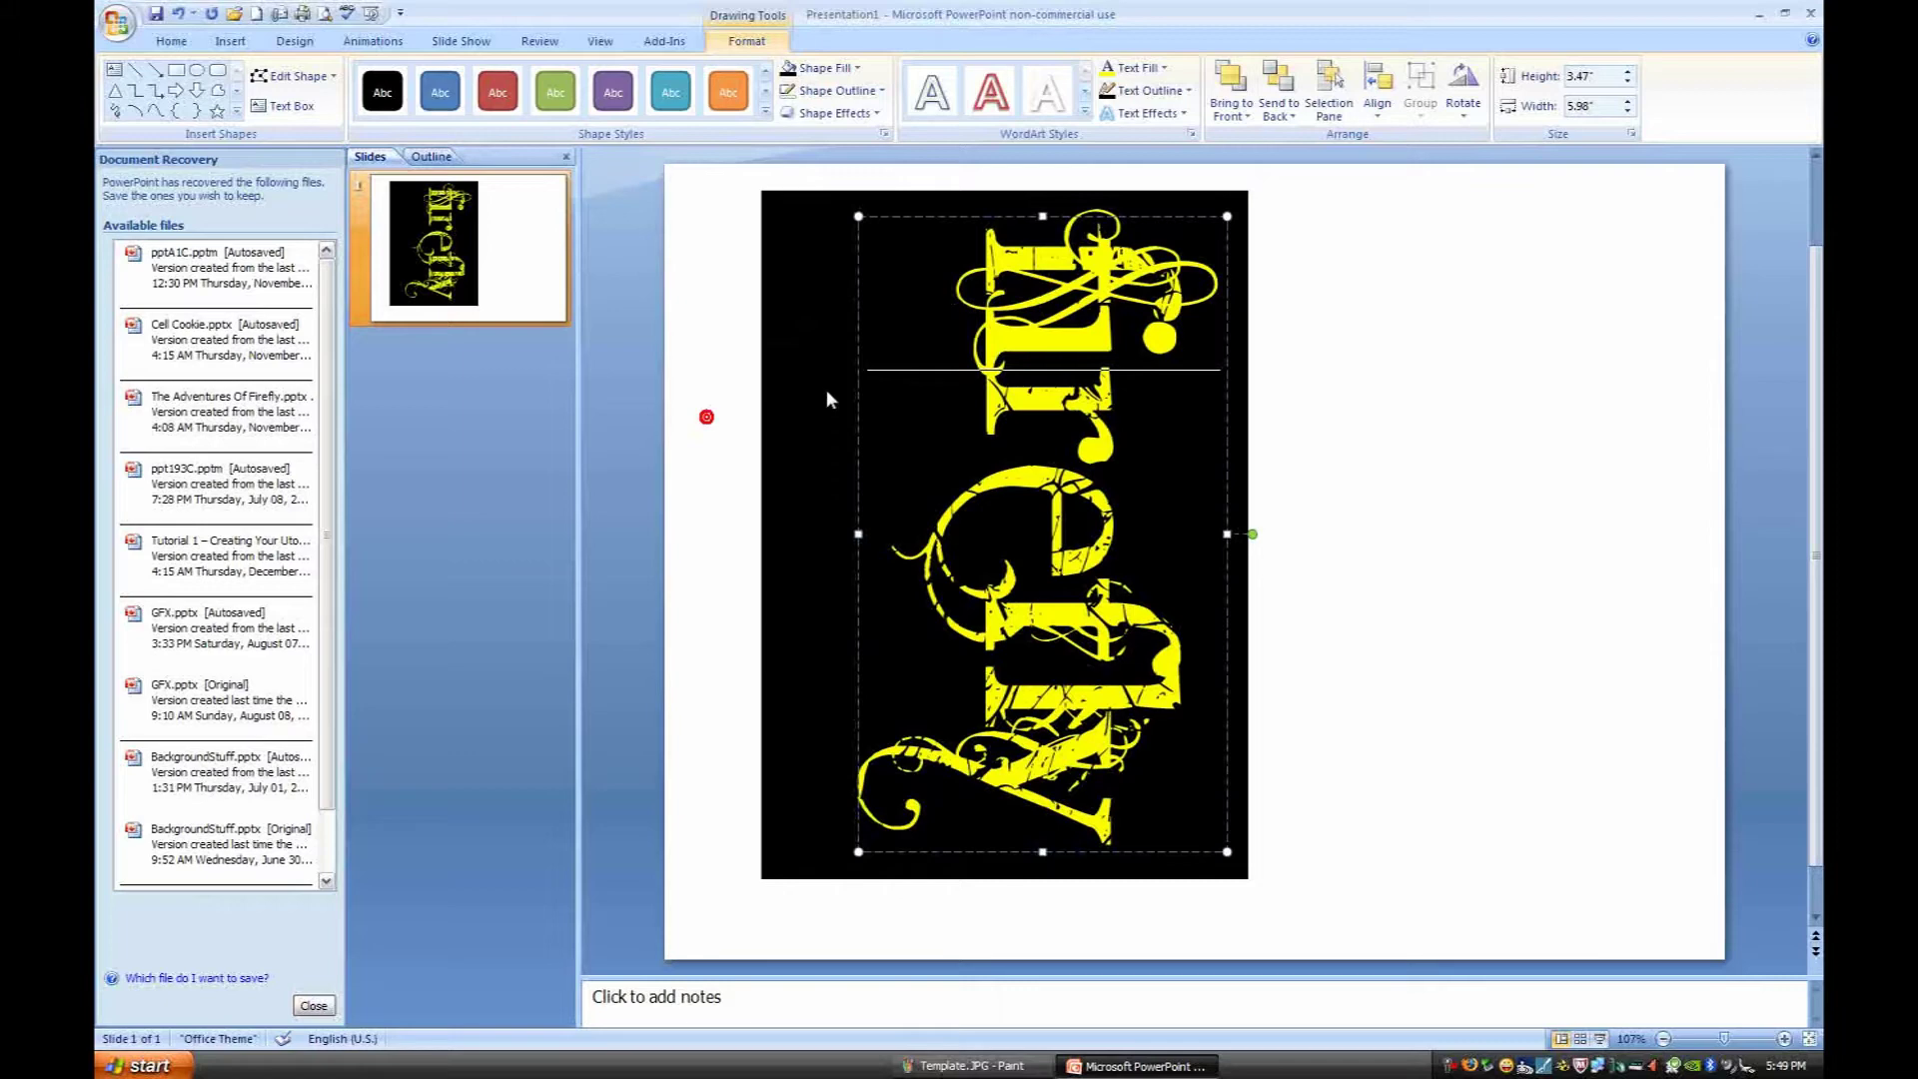
pyautogui.hotkey('ctrl', 'z')
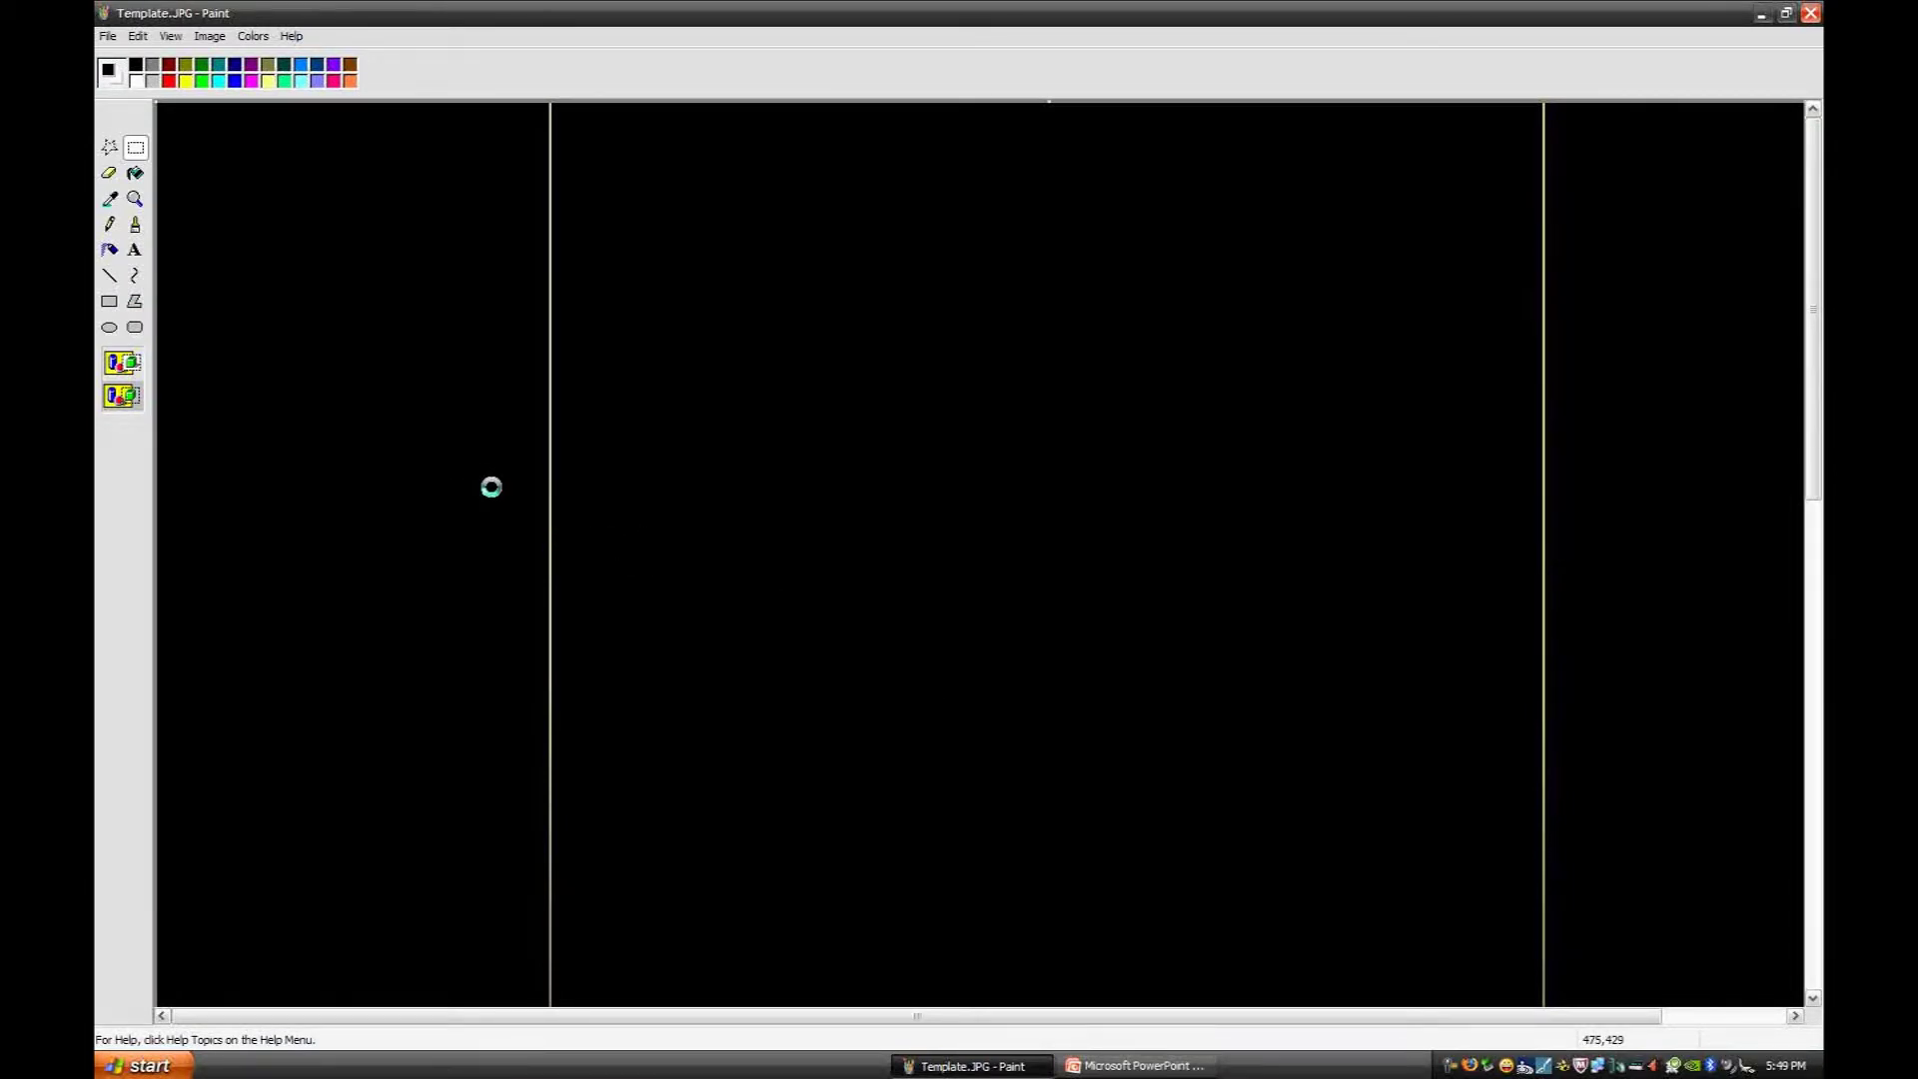
# Step: Reposition the pasted firefly image on the Paint canvas with a transparent, black-background selection
pyautogui.moveTo(464, 478); pyautogui.dragTo(832, 471)
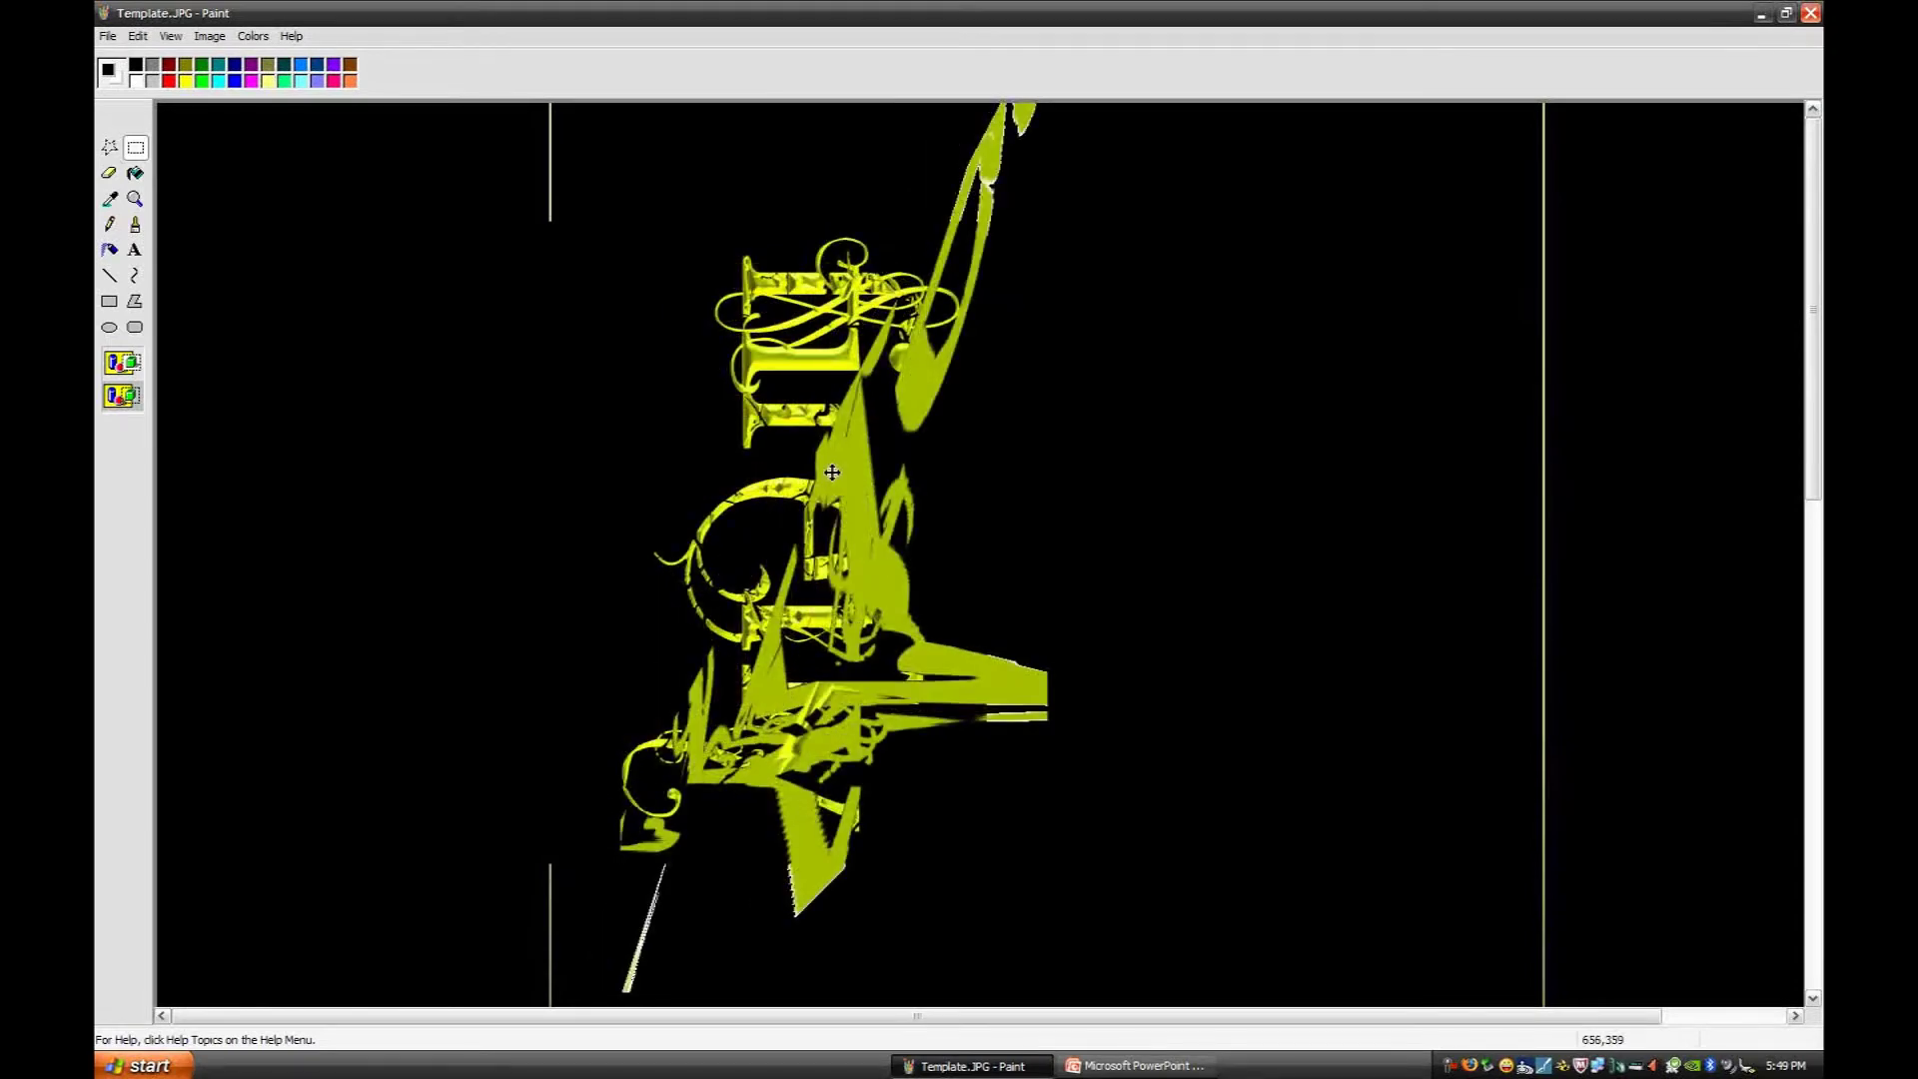
pyautogui.moveTo(760, 444); pyautogui.dragTo(726, 614)
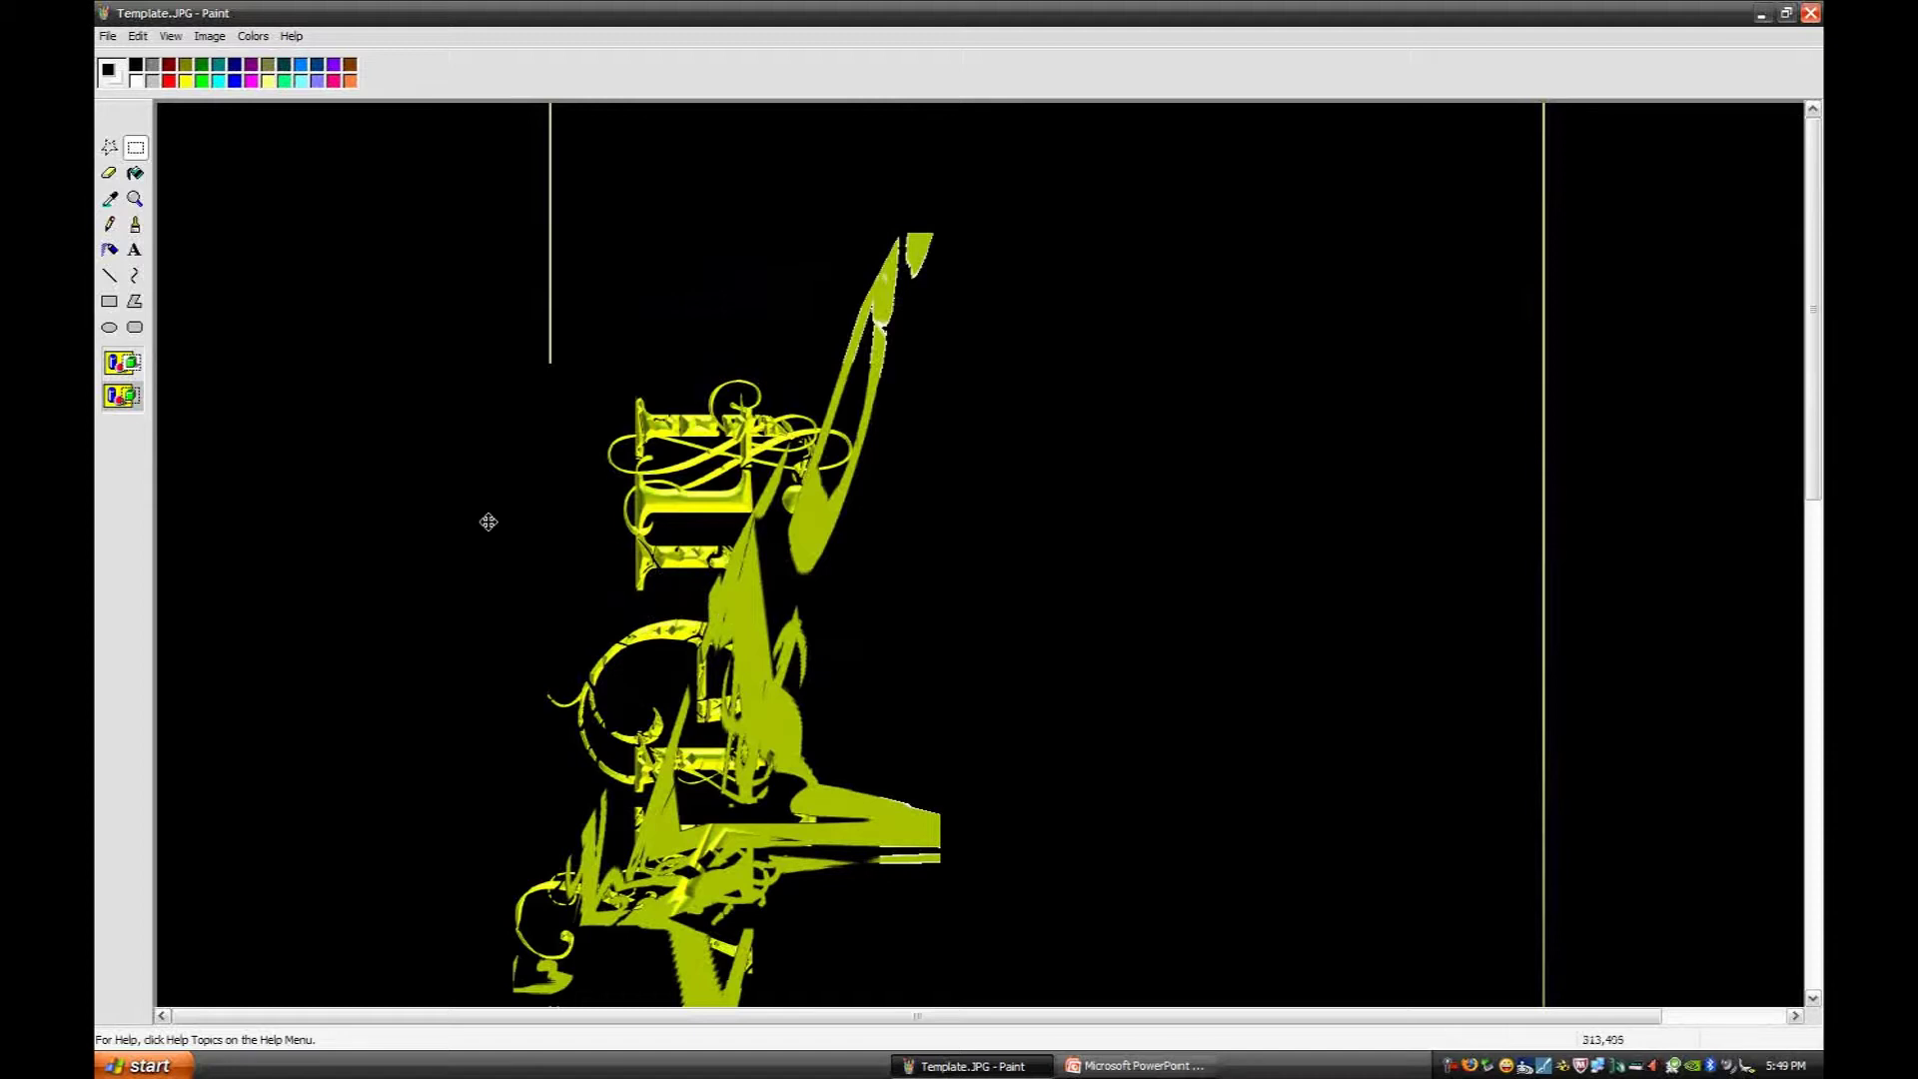
pyautogui.moveTo(488, 522); pyautogui.dragTo(374, 419)
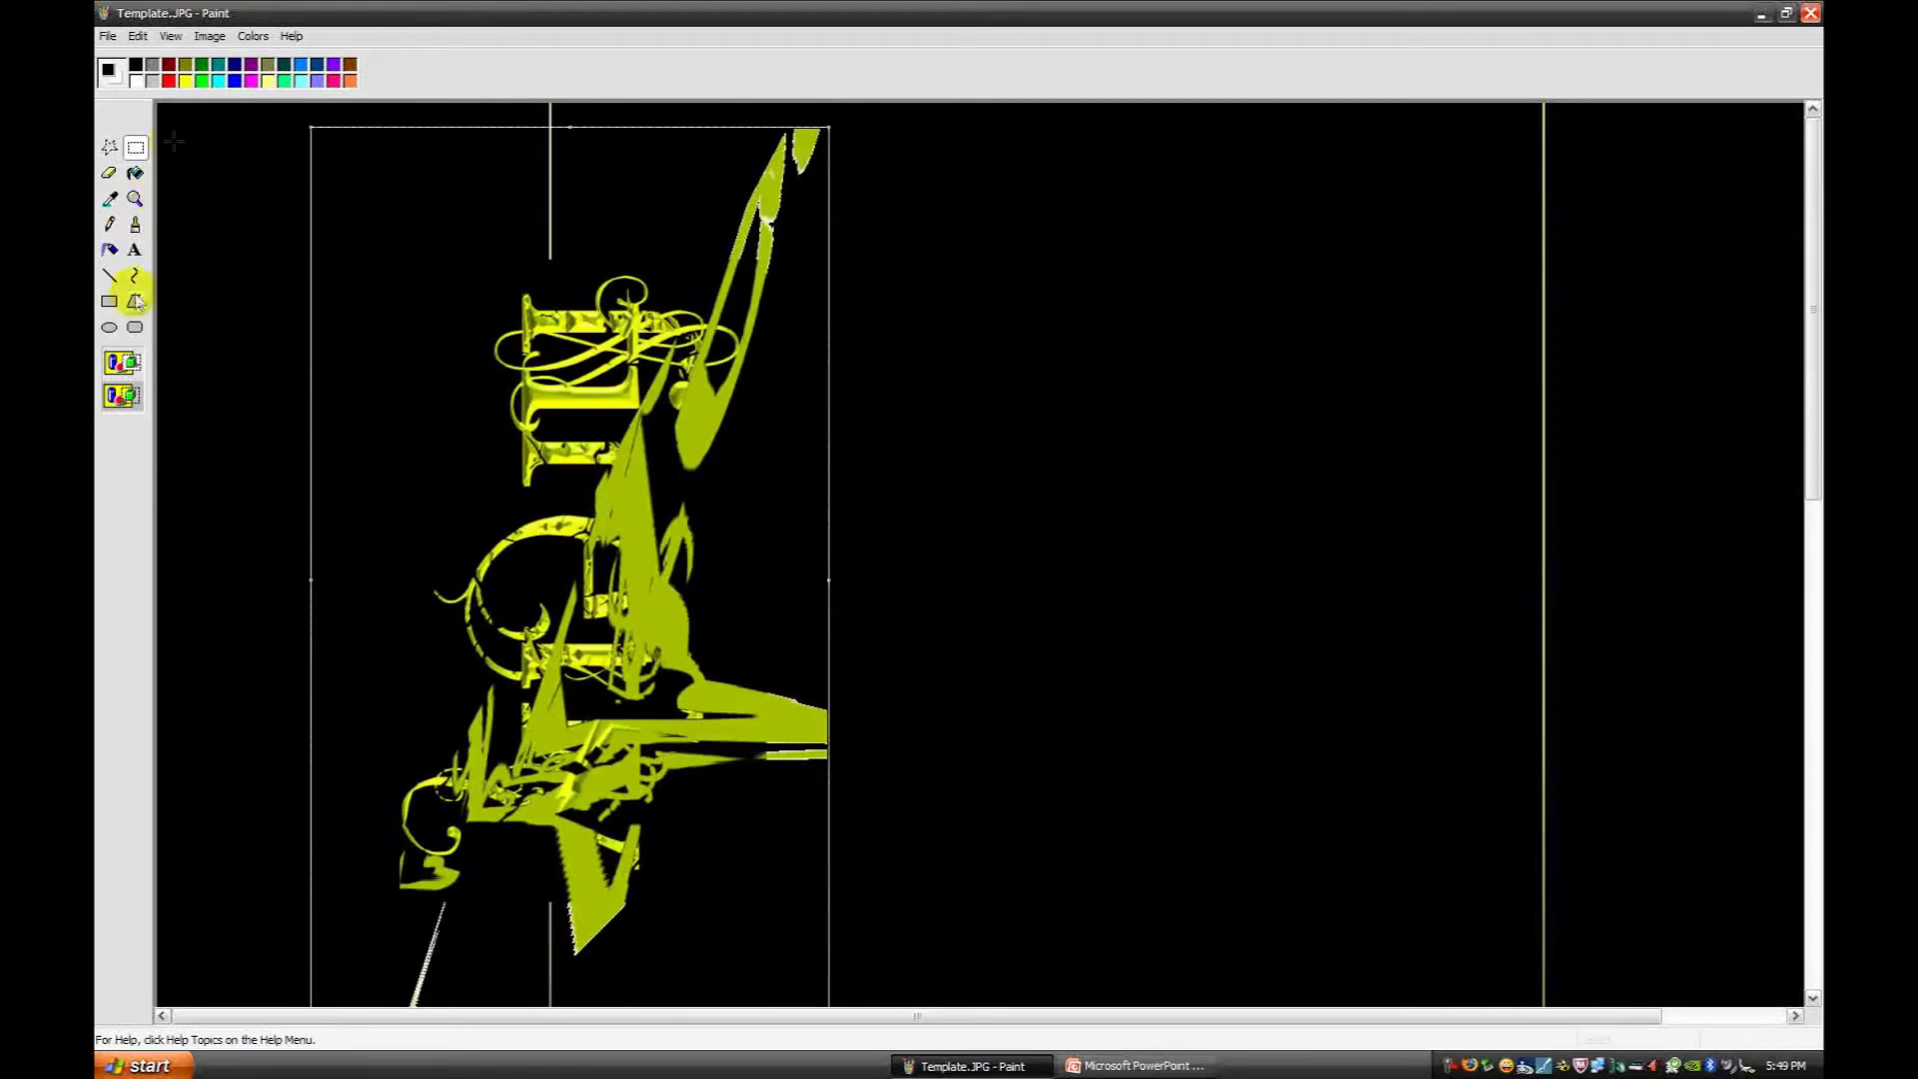
pyautogui.click(136, 372)
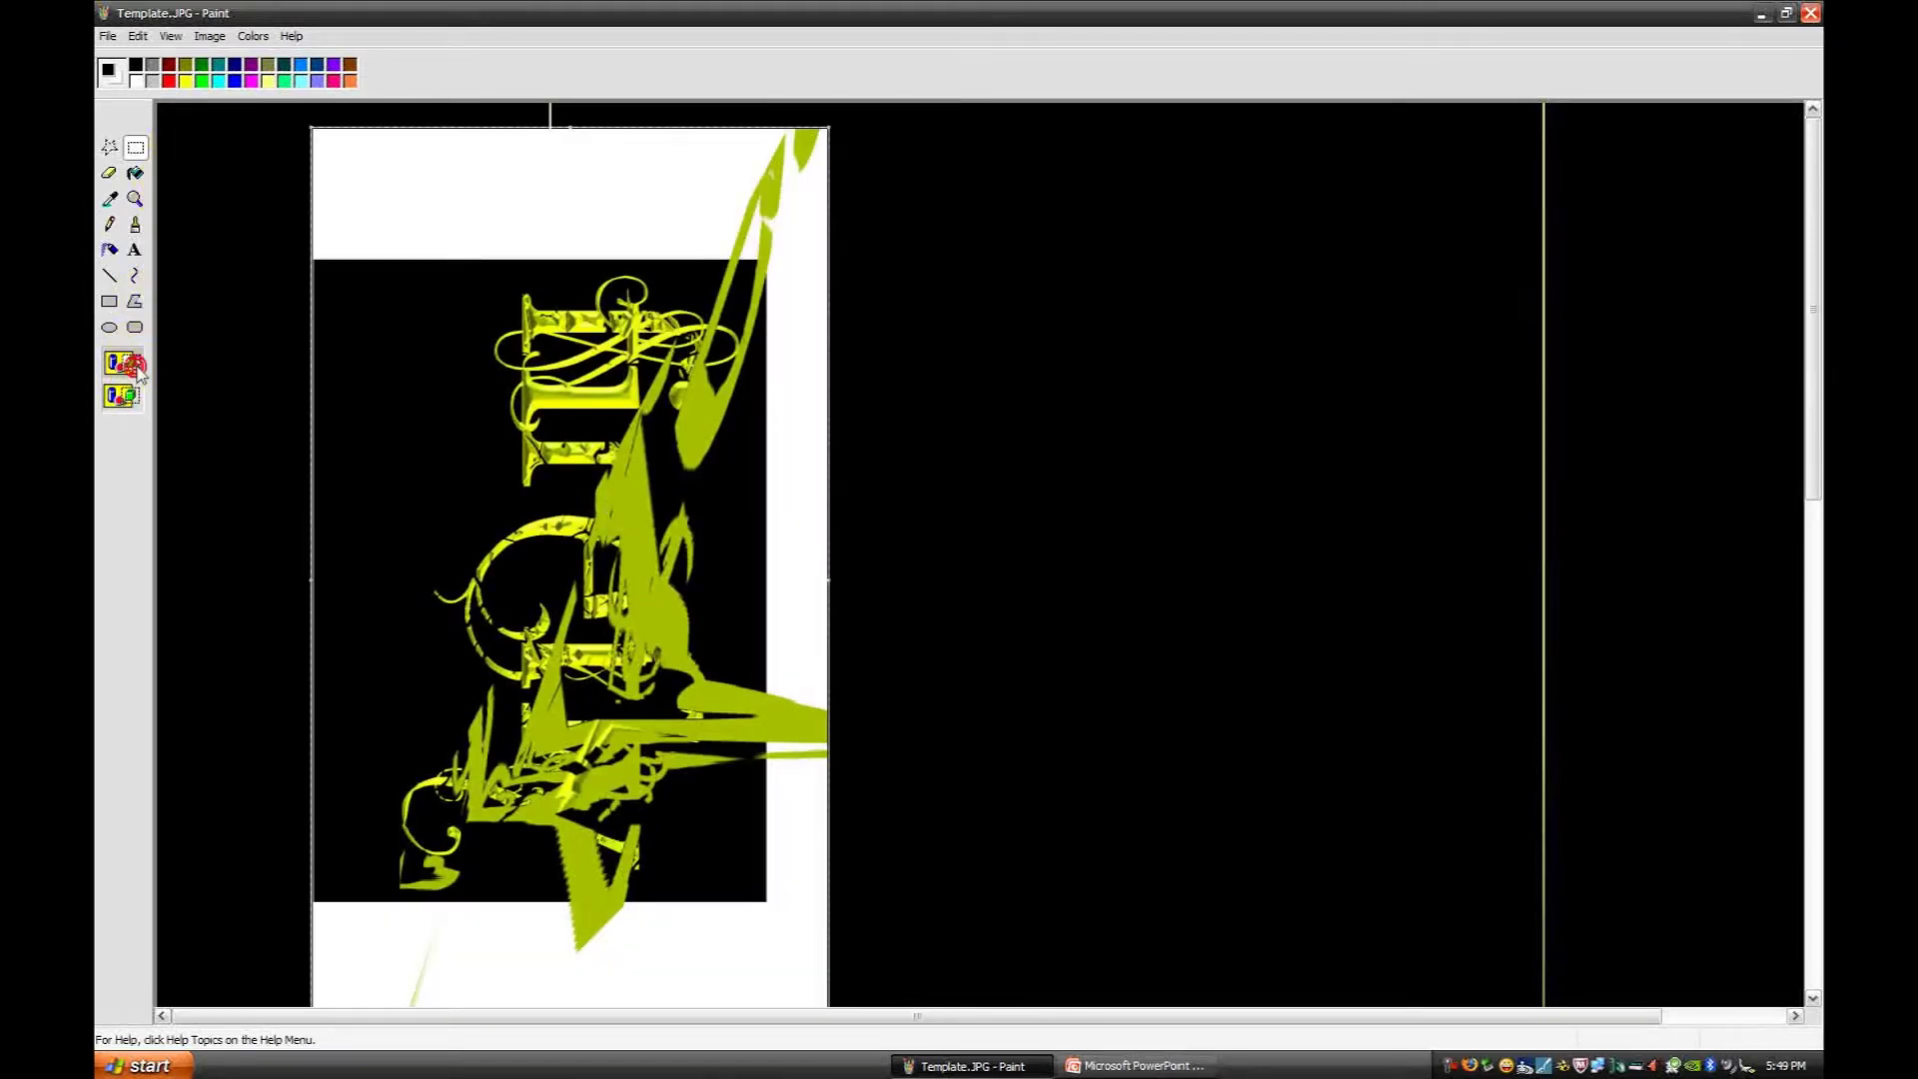
pyautogui.click(120, 396)
pyautogui.moveTo(467, 562); pyautogui.dragTo(579, 506)
pyautogui.moveTo(874, 551); pyautogui.dragTo(906, 513)
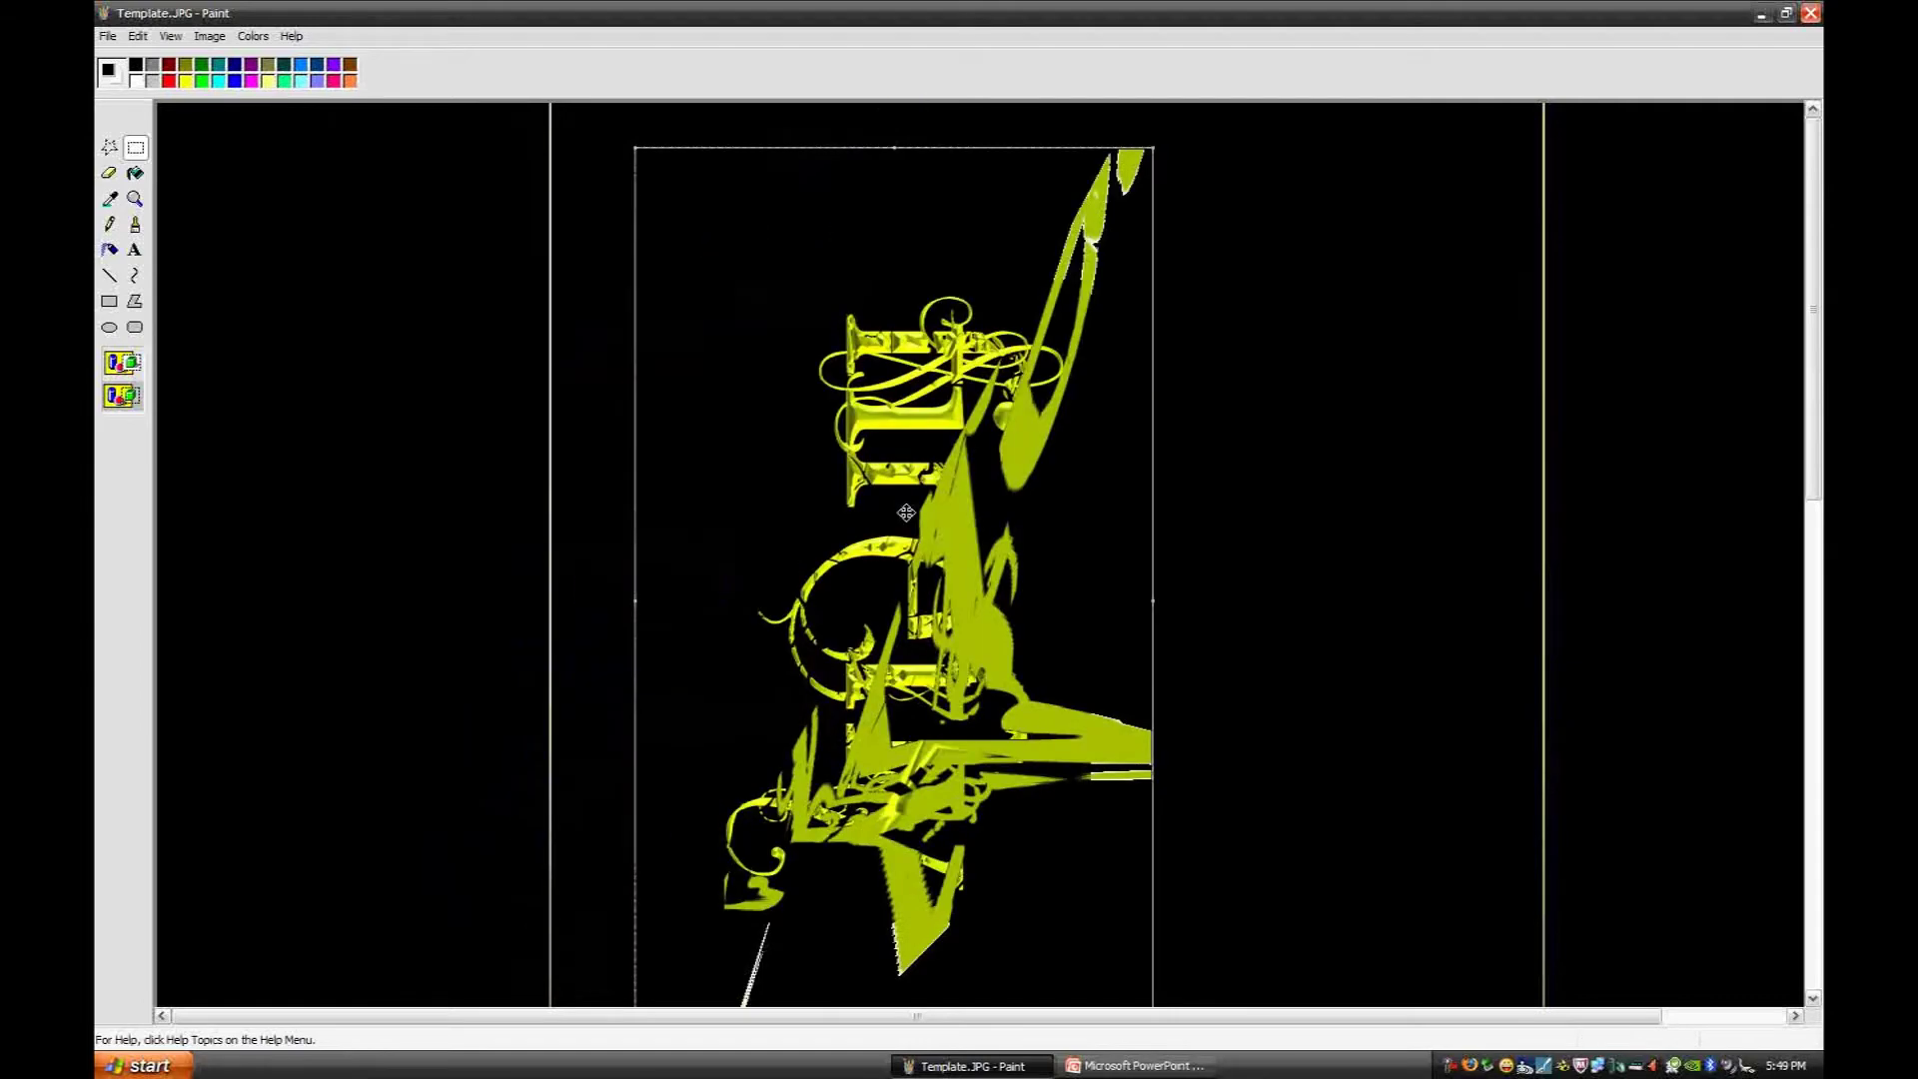
pyautogui.rightClick(136, 64)
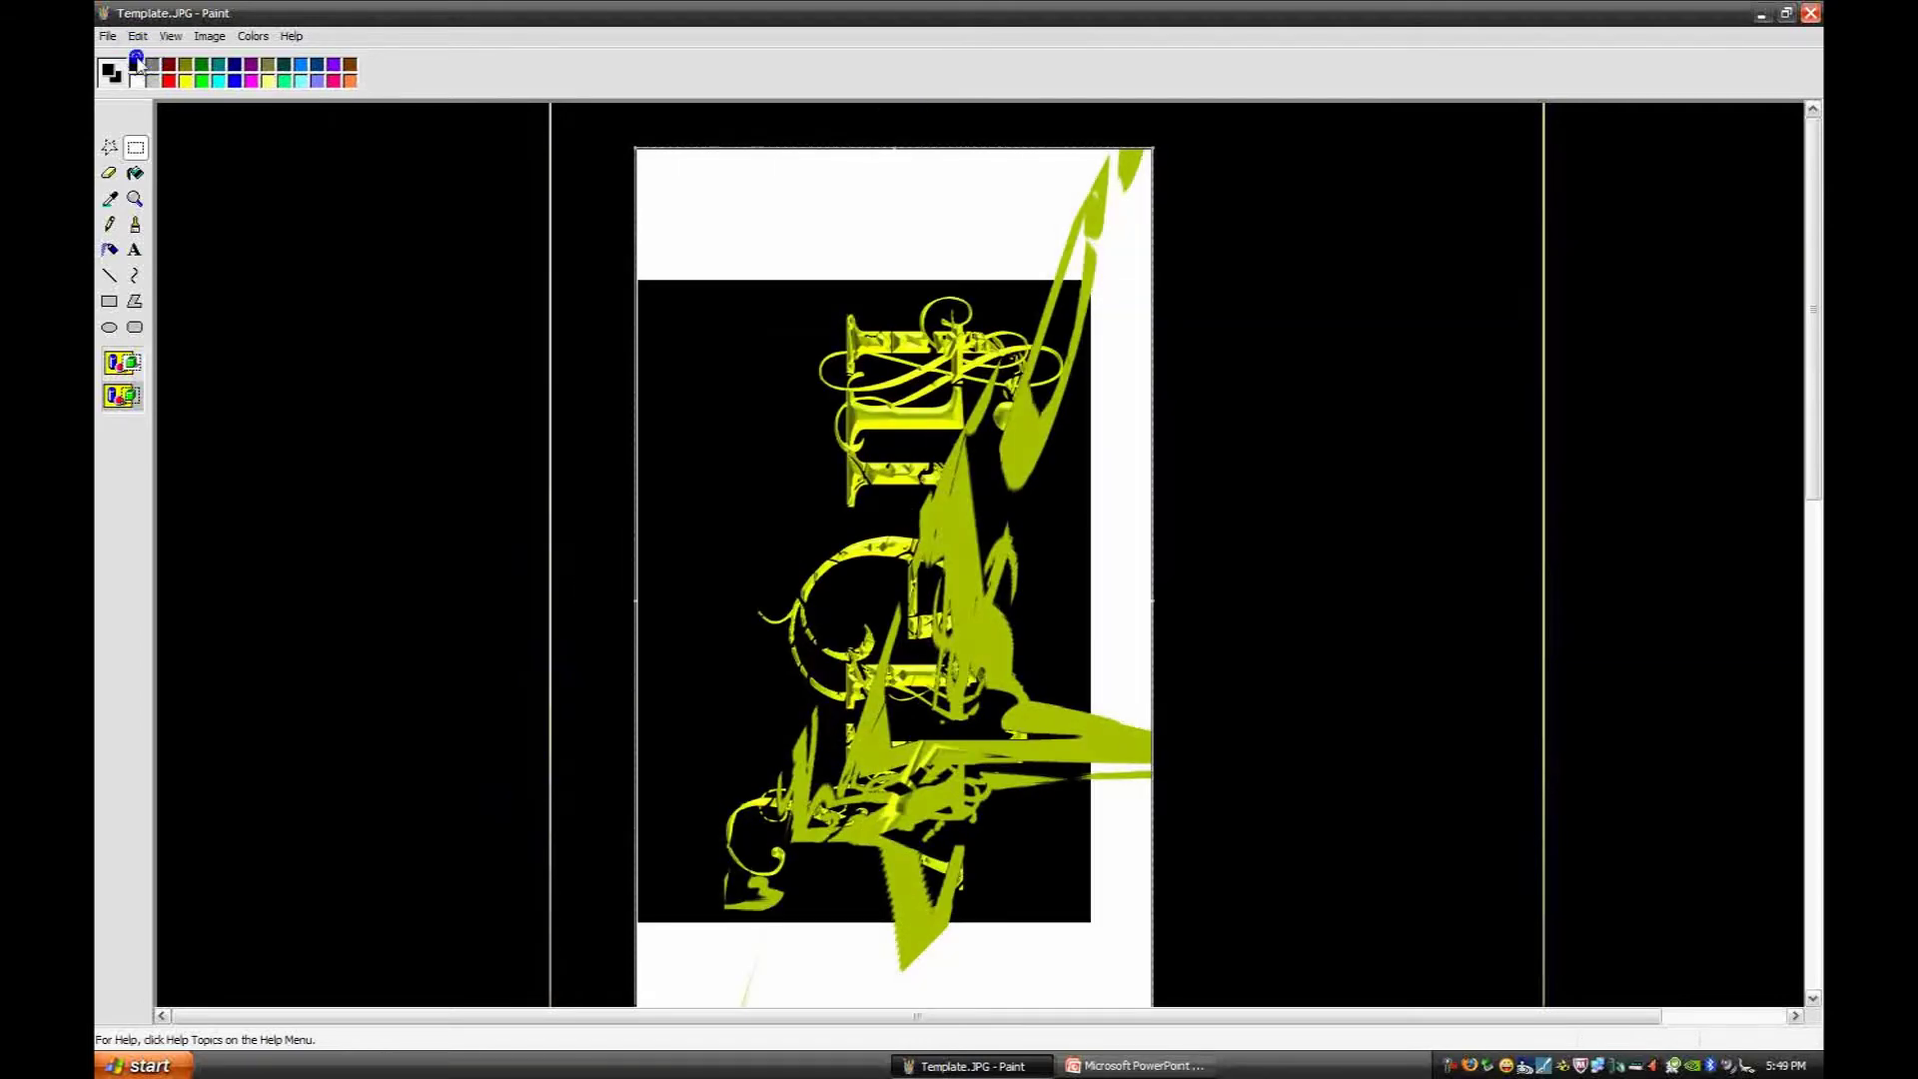
pyautogui.moveTo(840, 572)
pyautogui.mouseDown()
pyautogui.moveTo(885, 566)
pyautogui.moveTo(816, 560)
pyautogui.mouseUp()
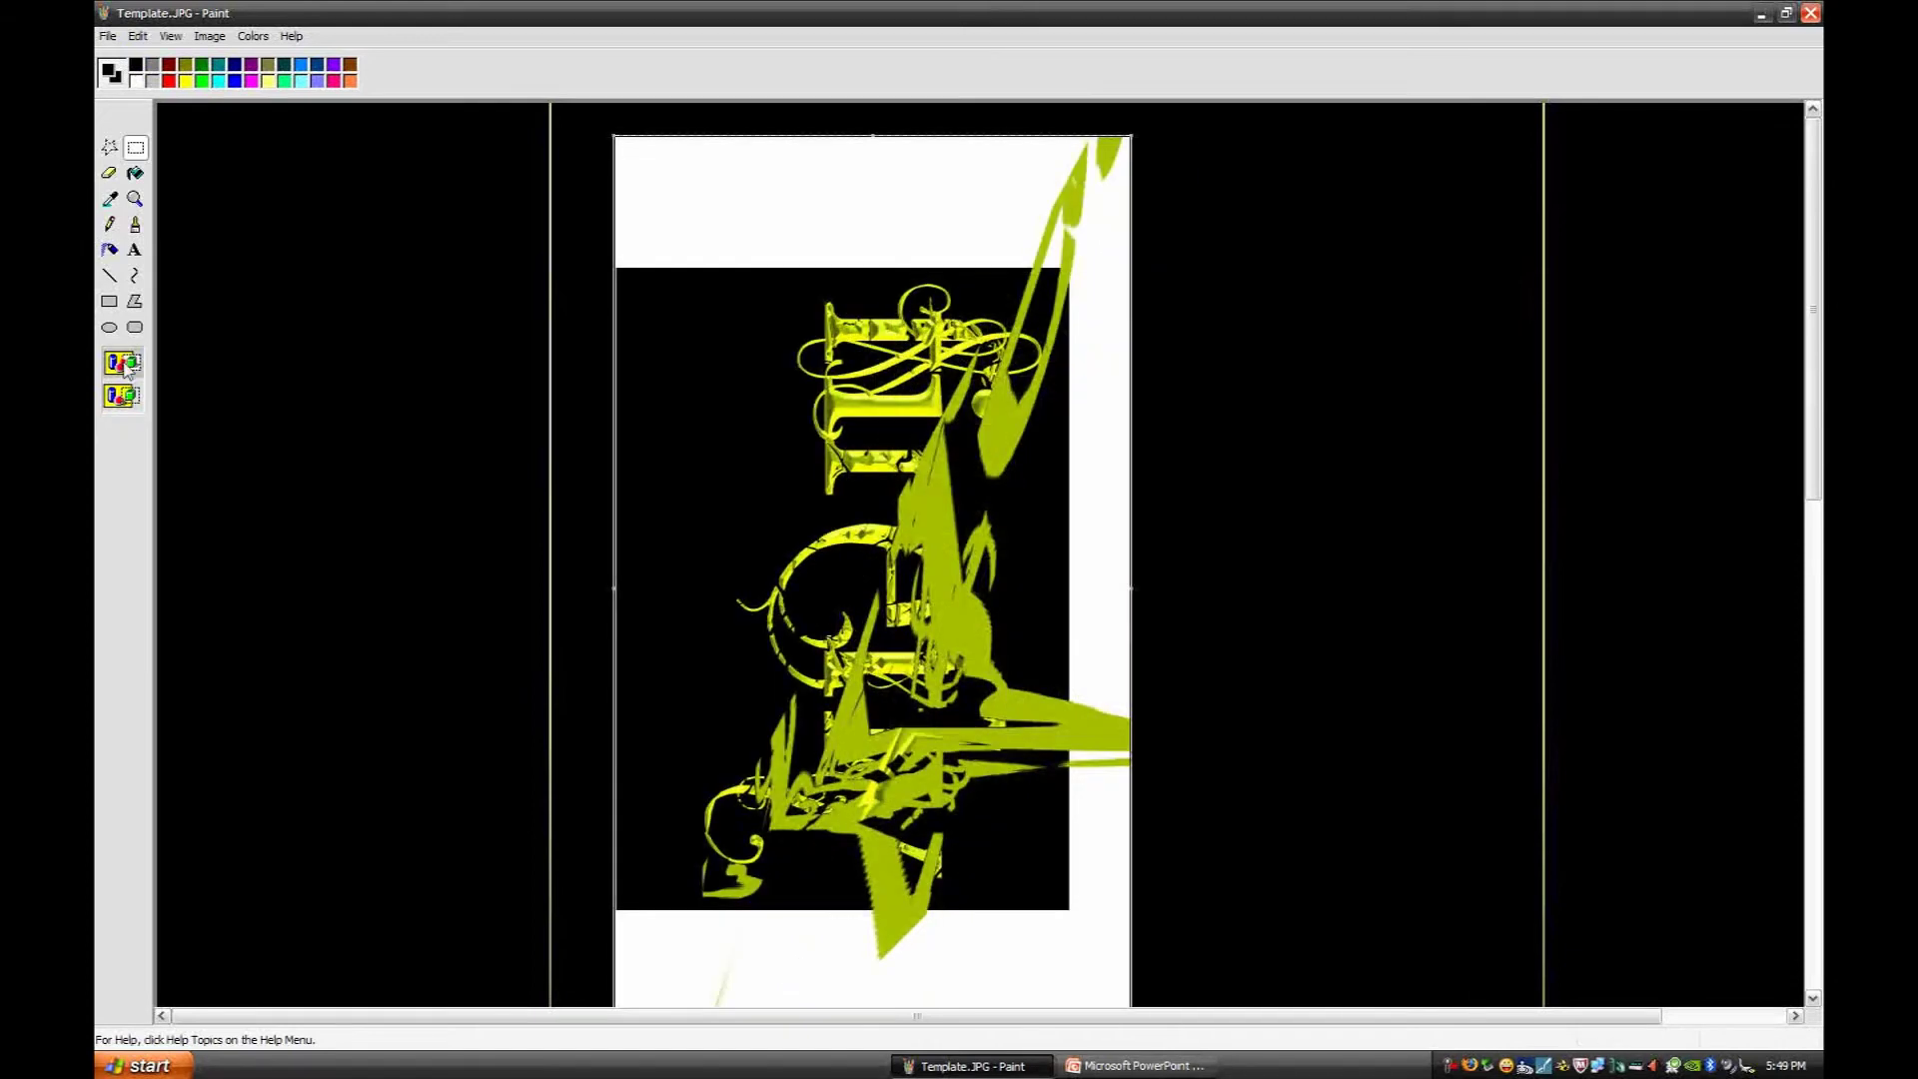
pyautogui.click(138, 80)
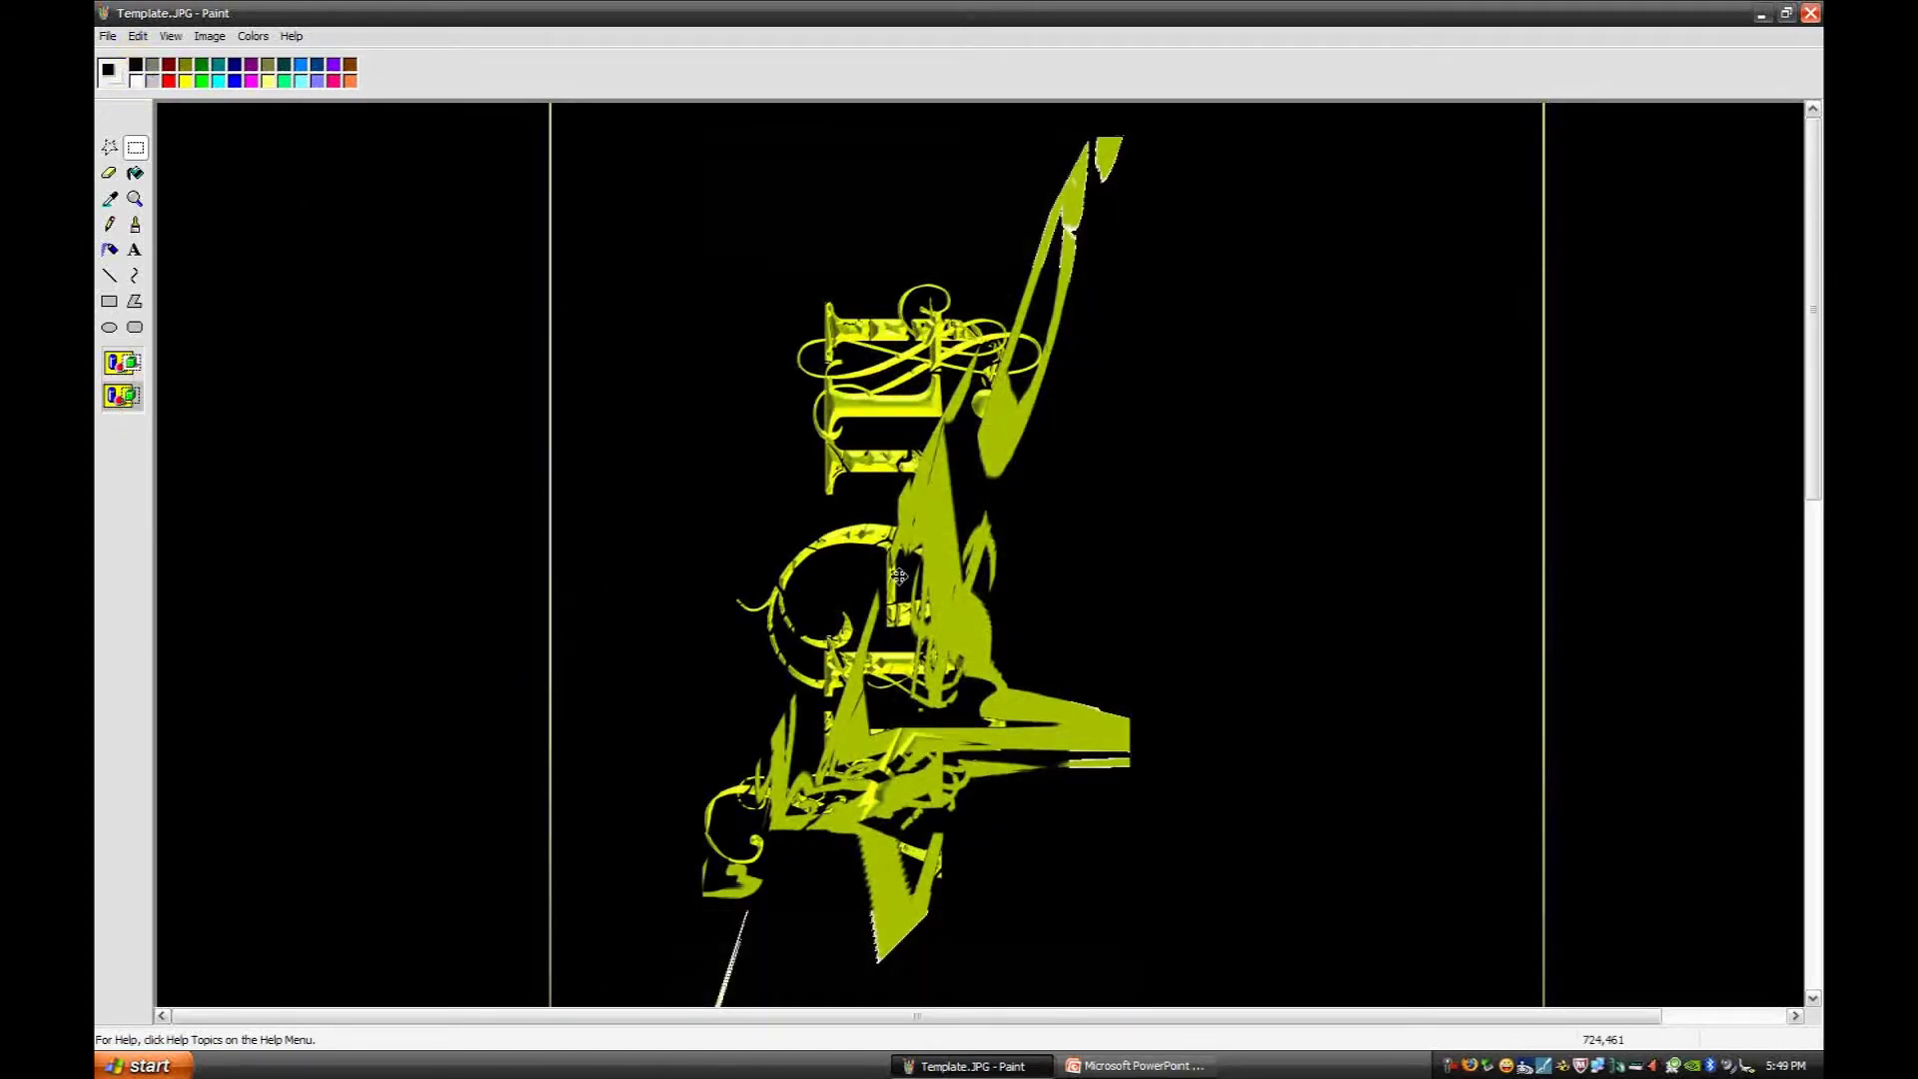
pyautogui.moveTo(899, 577); pyautogui.dragTo(1003, 566)
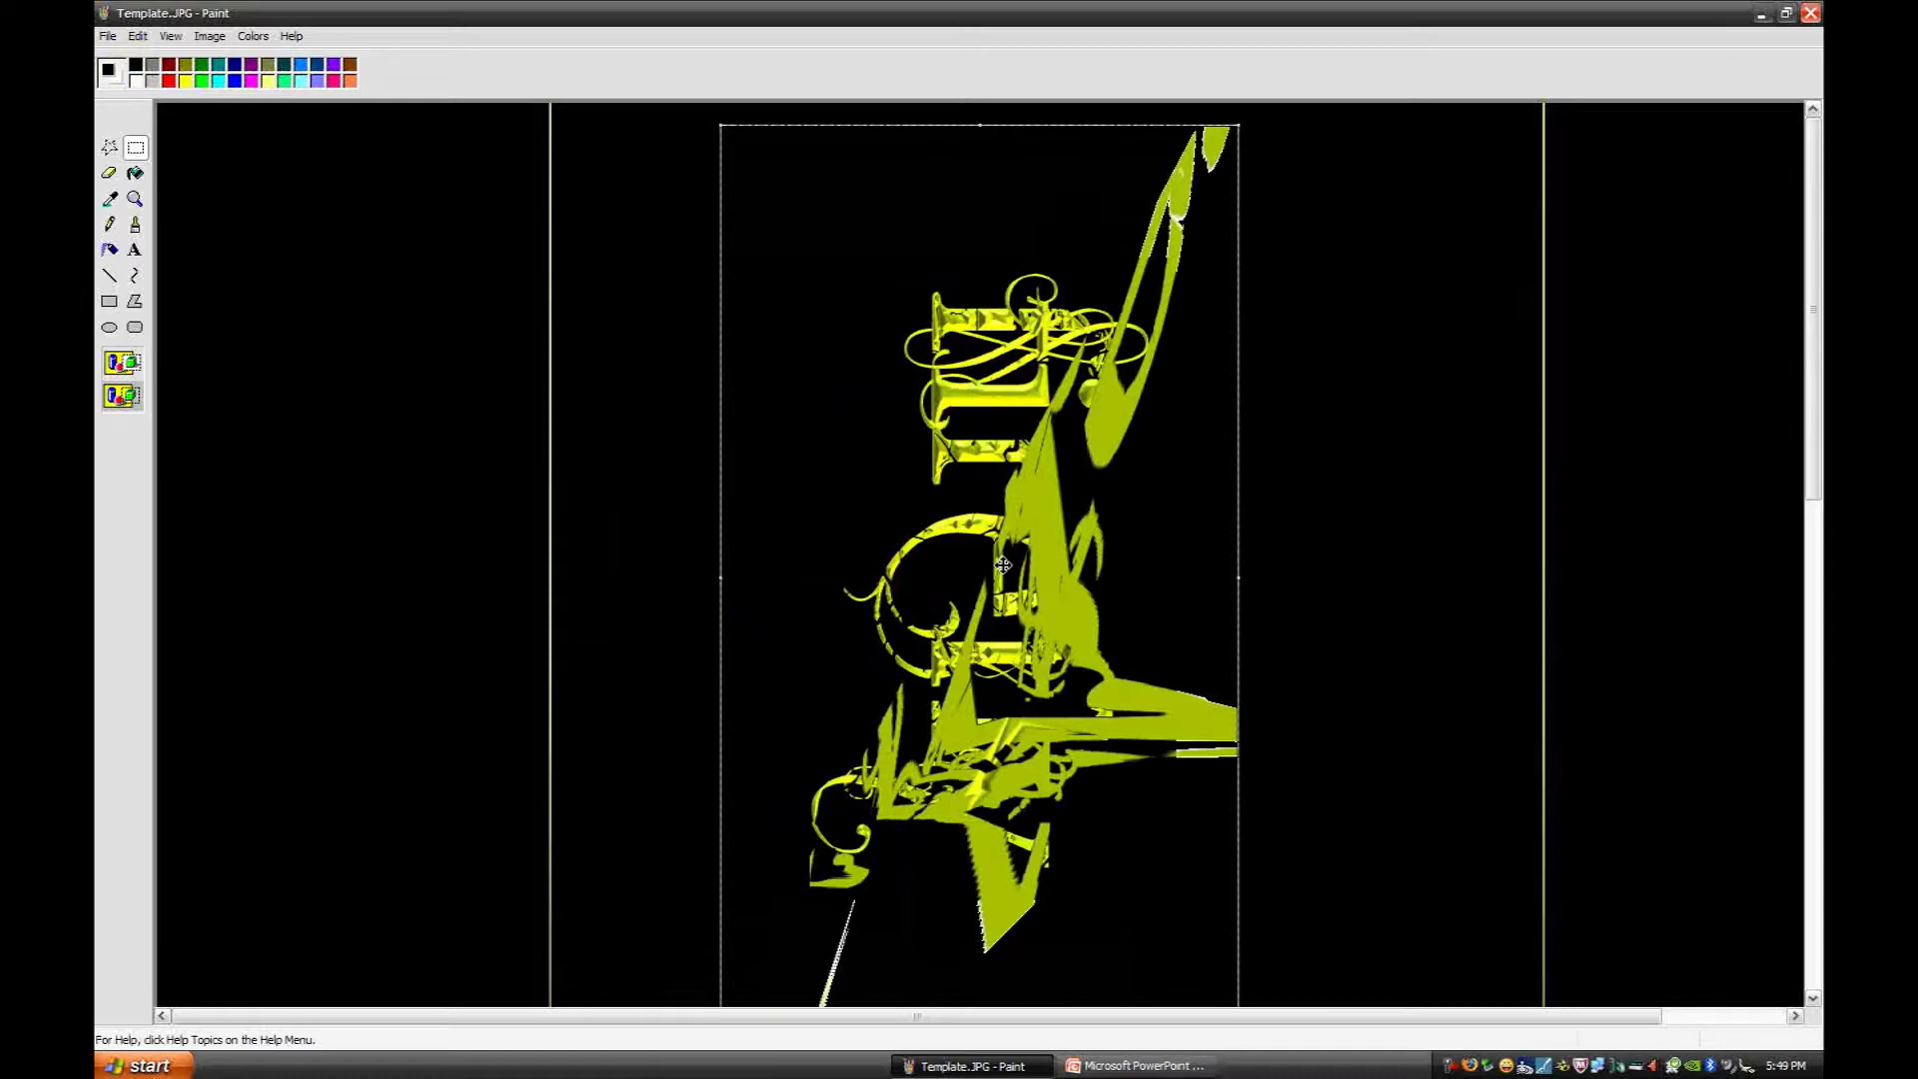
# Step: Cut the firefly image off the canvas and return to the PowerPoint slide
pyautogui.hotkey('ctrl', 'x')
pyautogui.hotkey('alt', 'Tab')
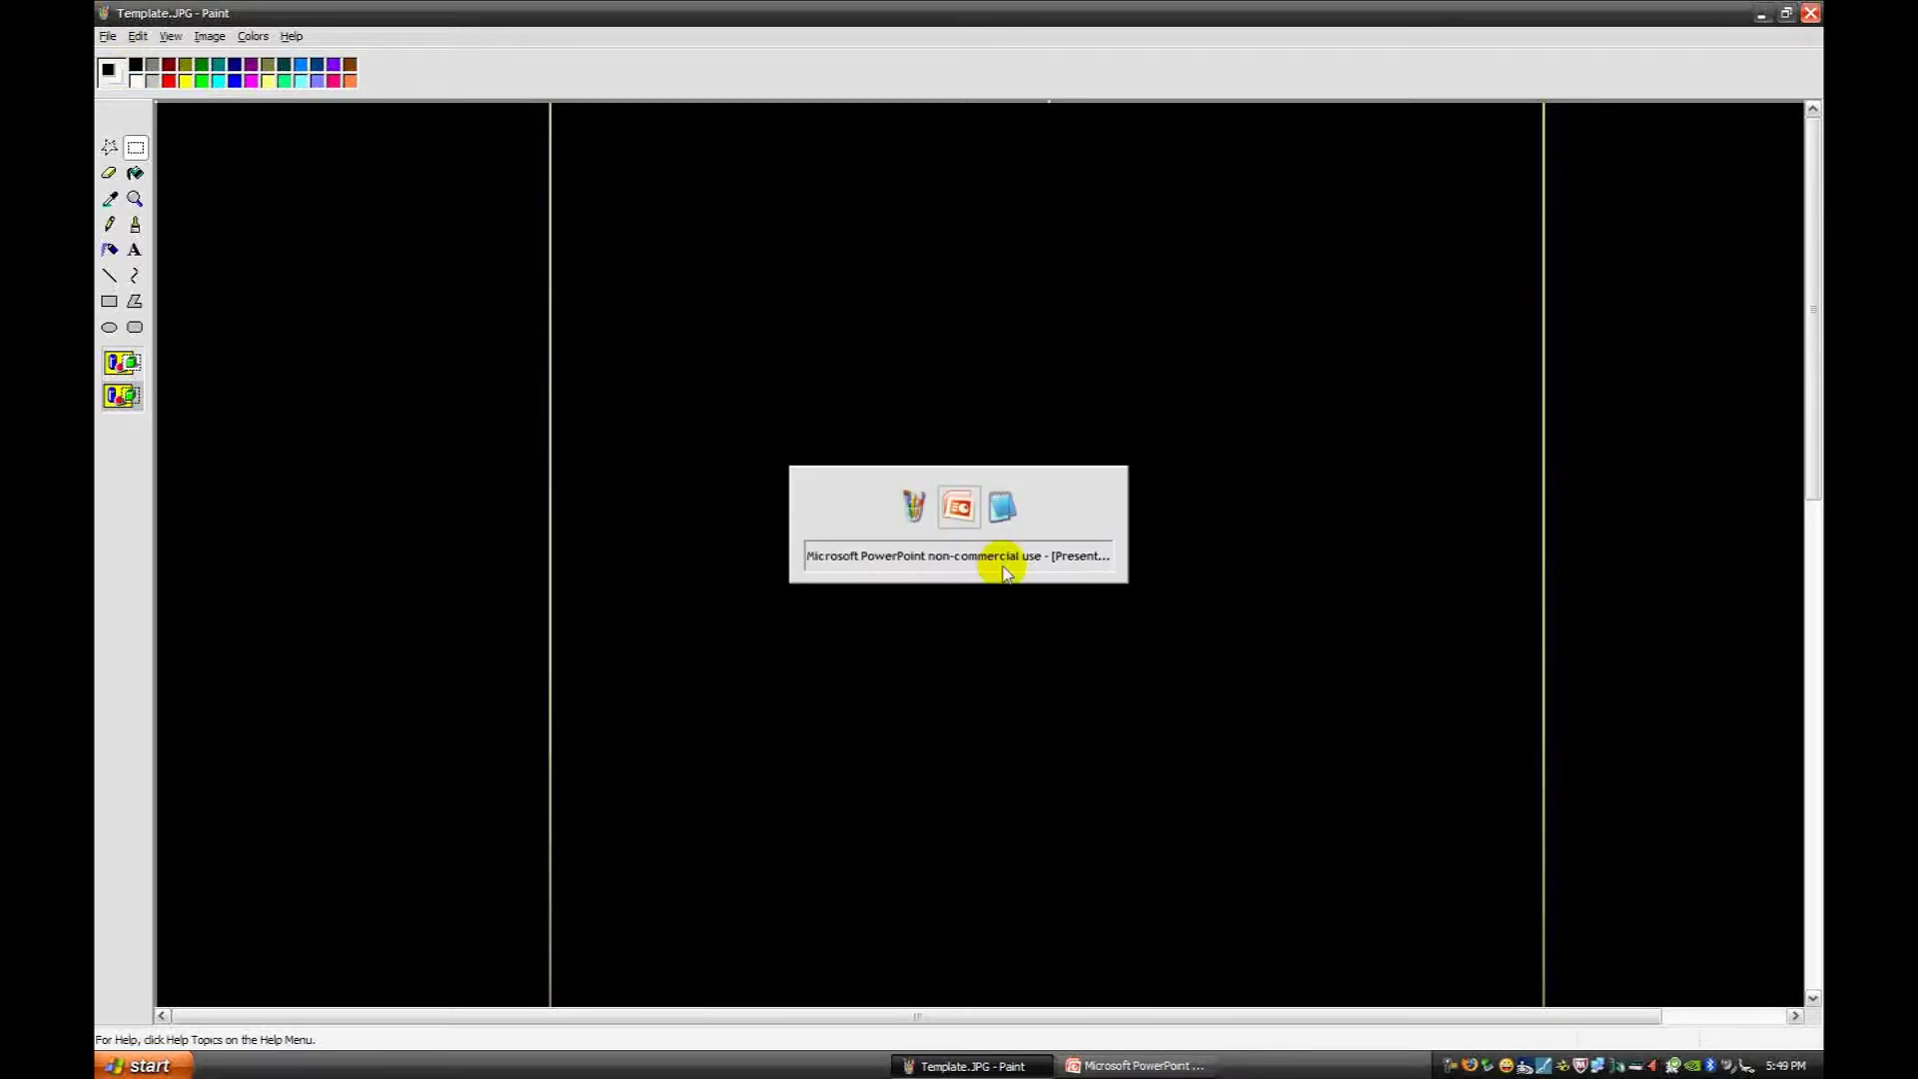
pyautogui.hotkey('ctrl', 'v')
pyautogui.click(1366, 607)
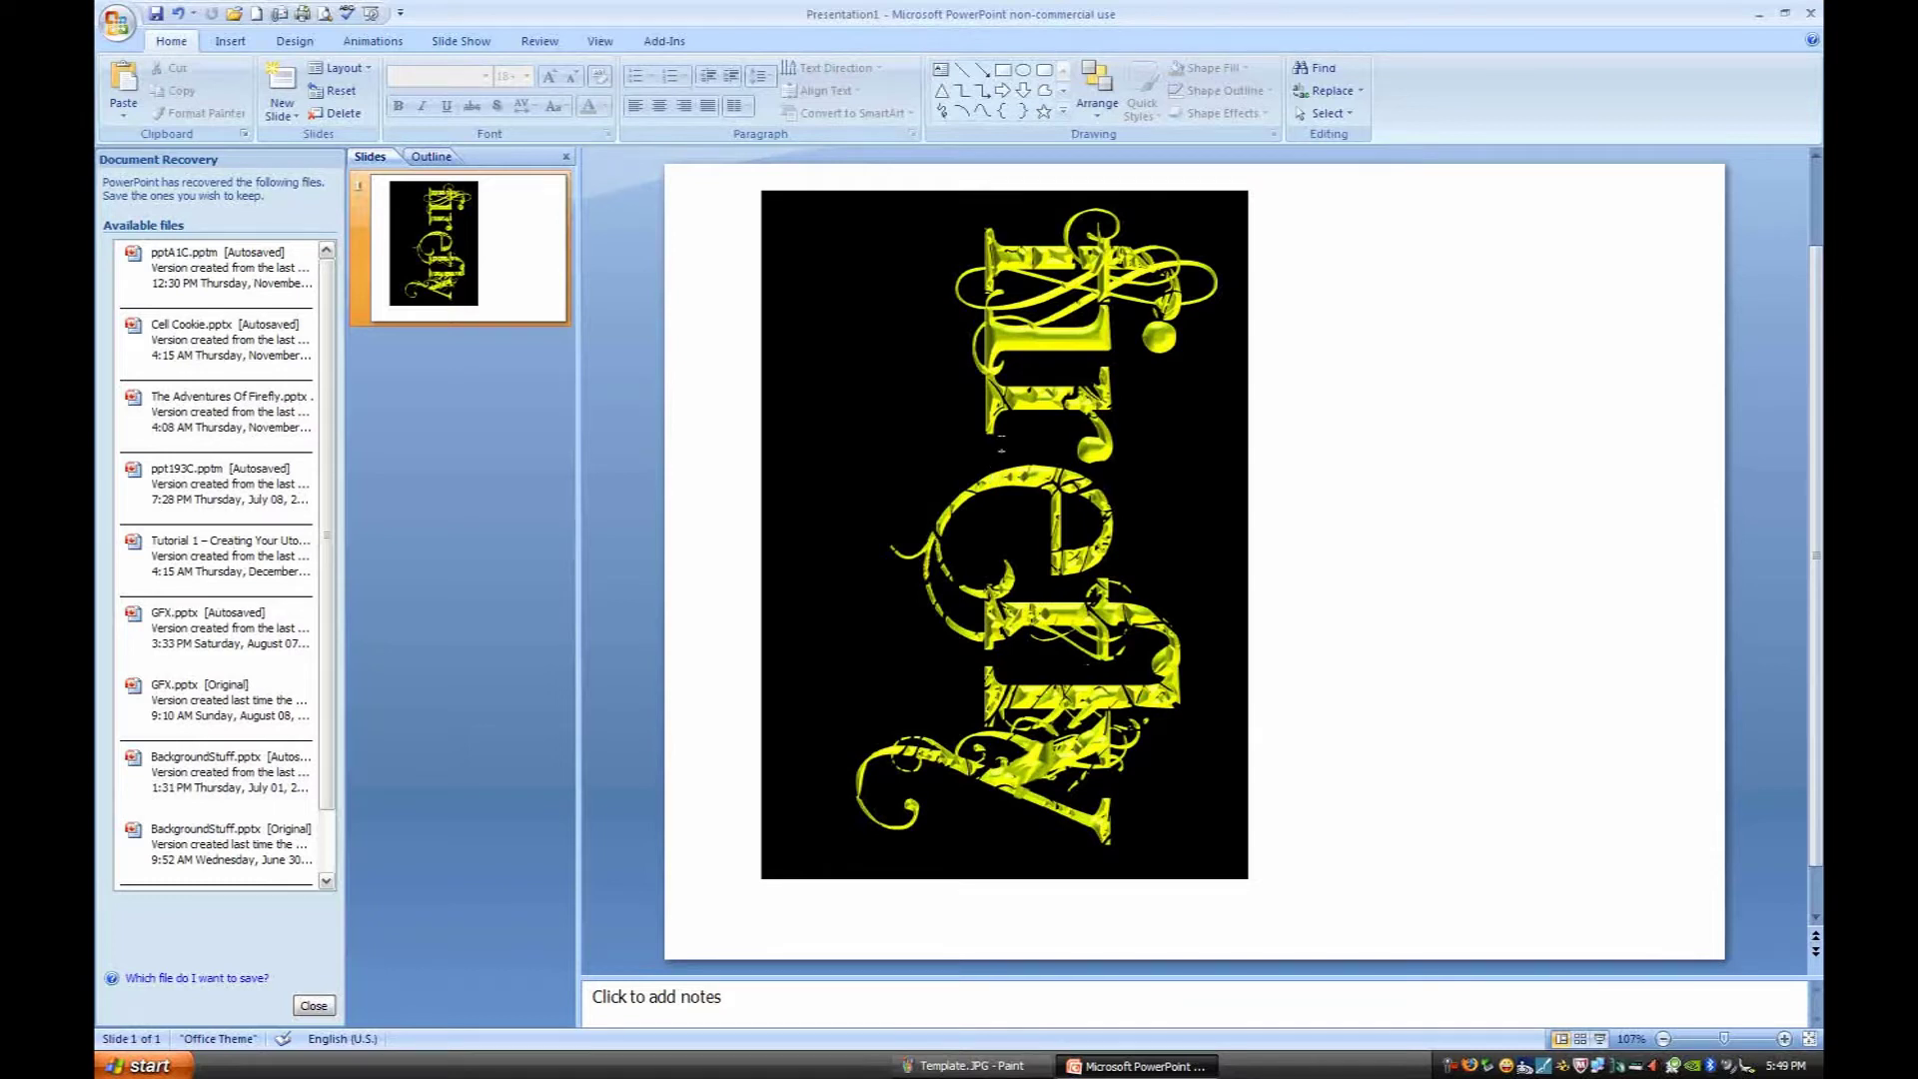
# Step: Set the firefly WordArt's font size to 180
pyautogui.click(1001, 440)
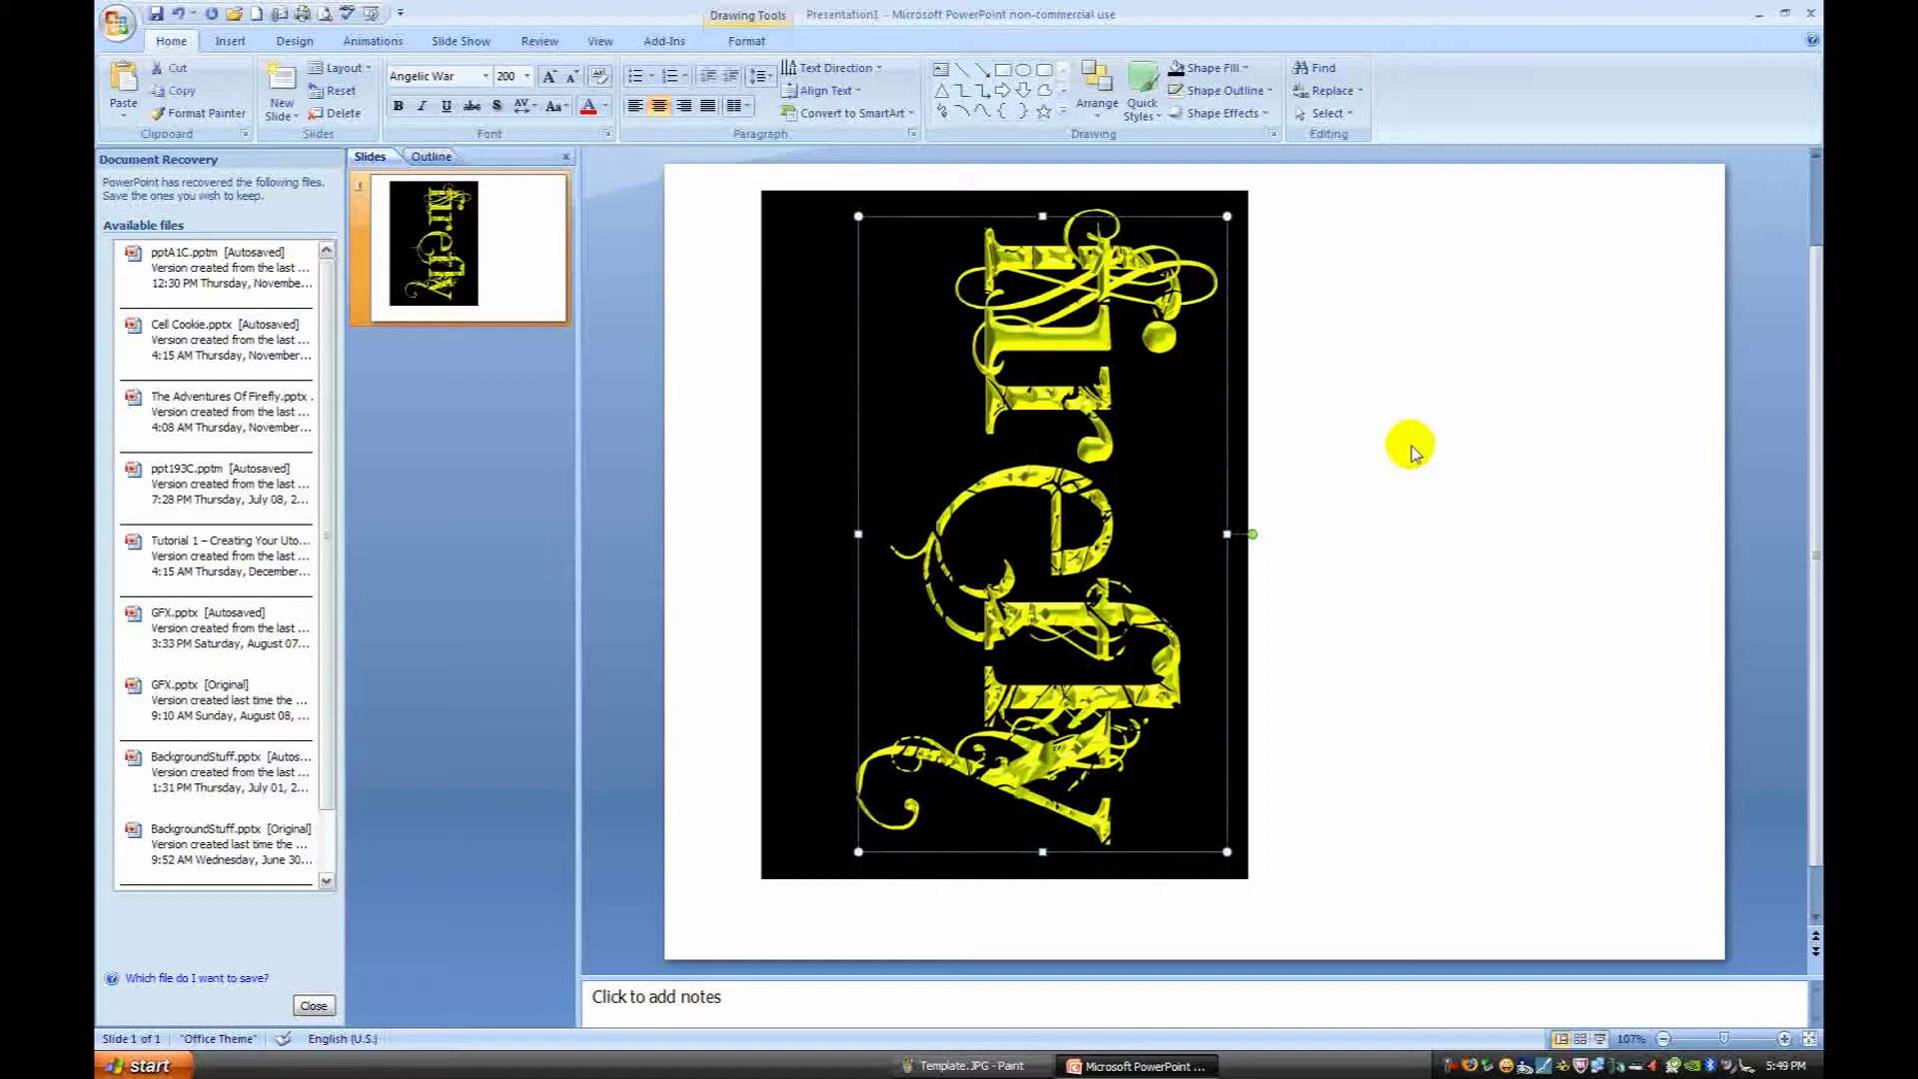
pyautogui.click(502, 75)
pyautogui.write('180')
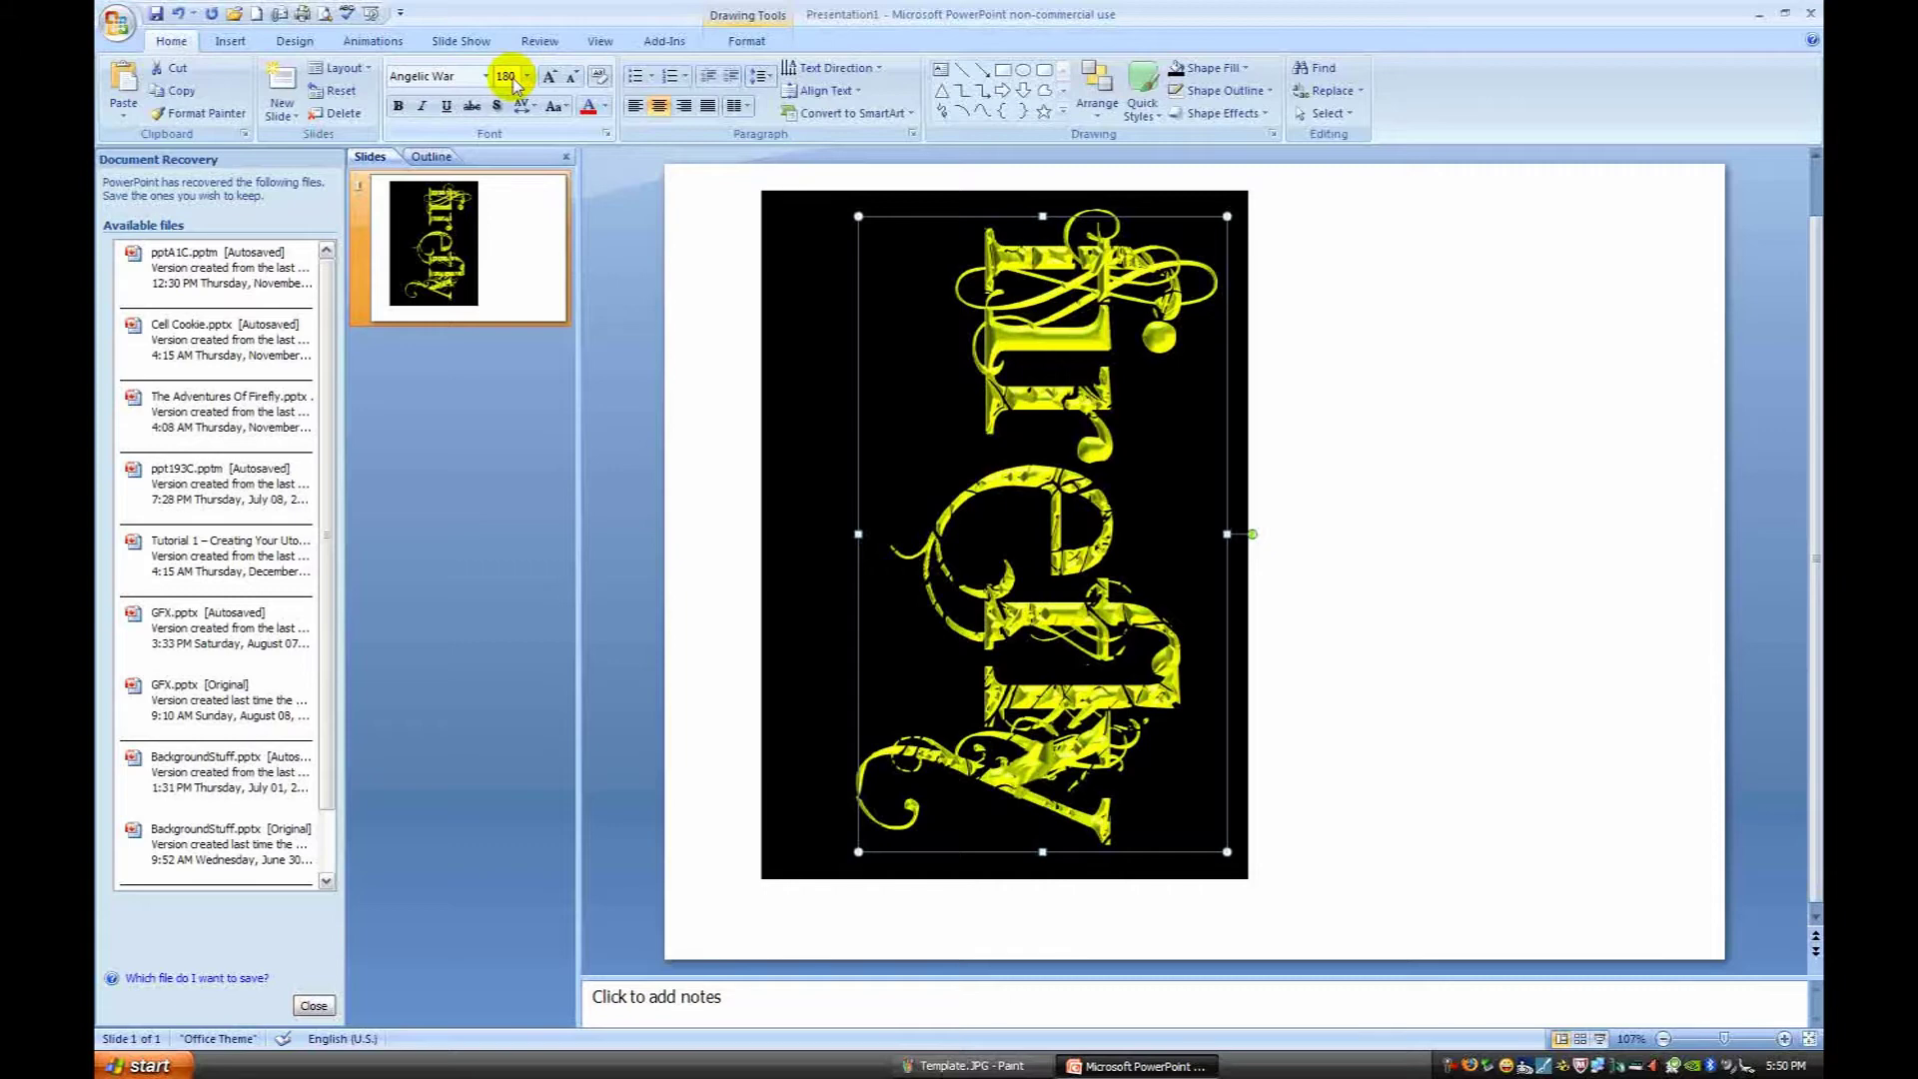
pyautogui.press('Return')
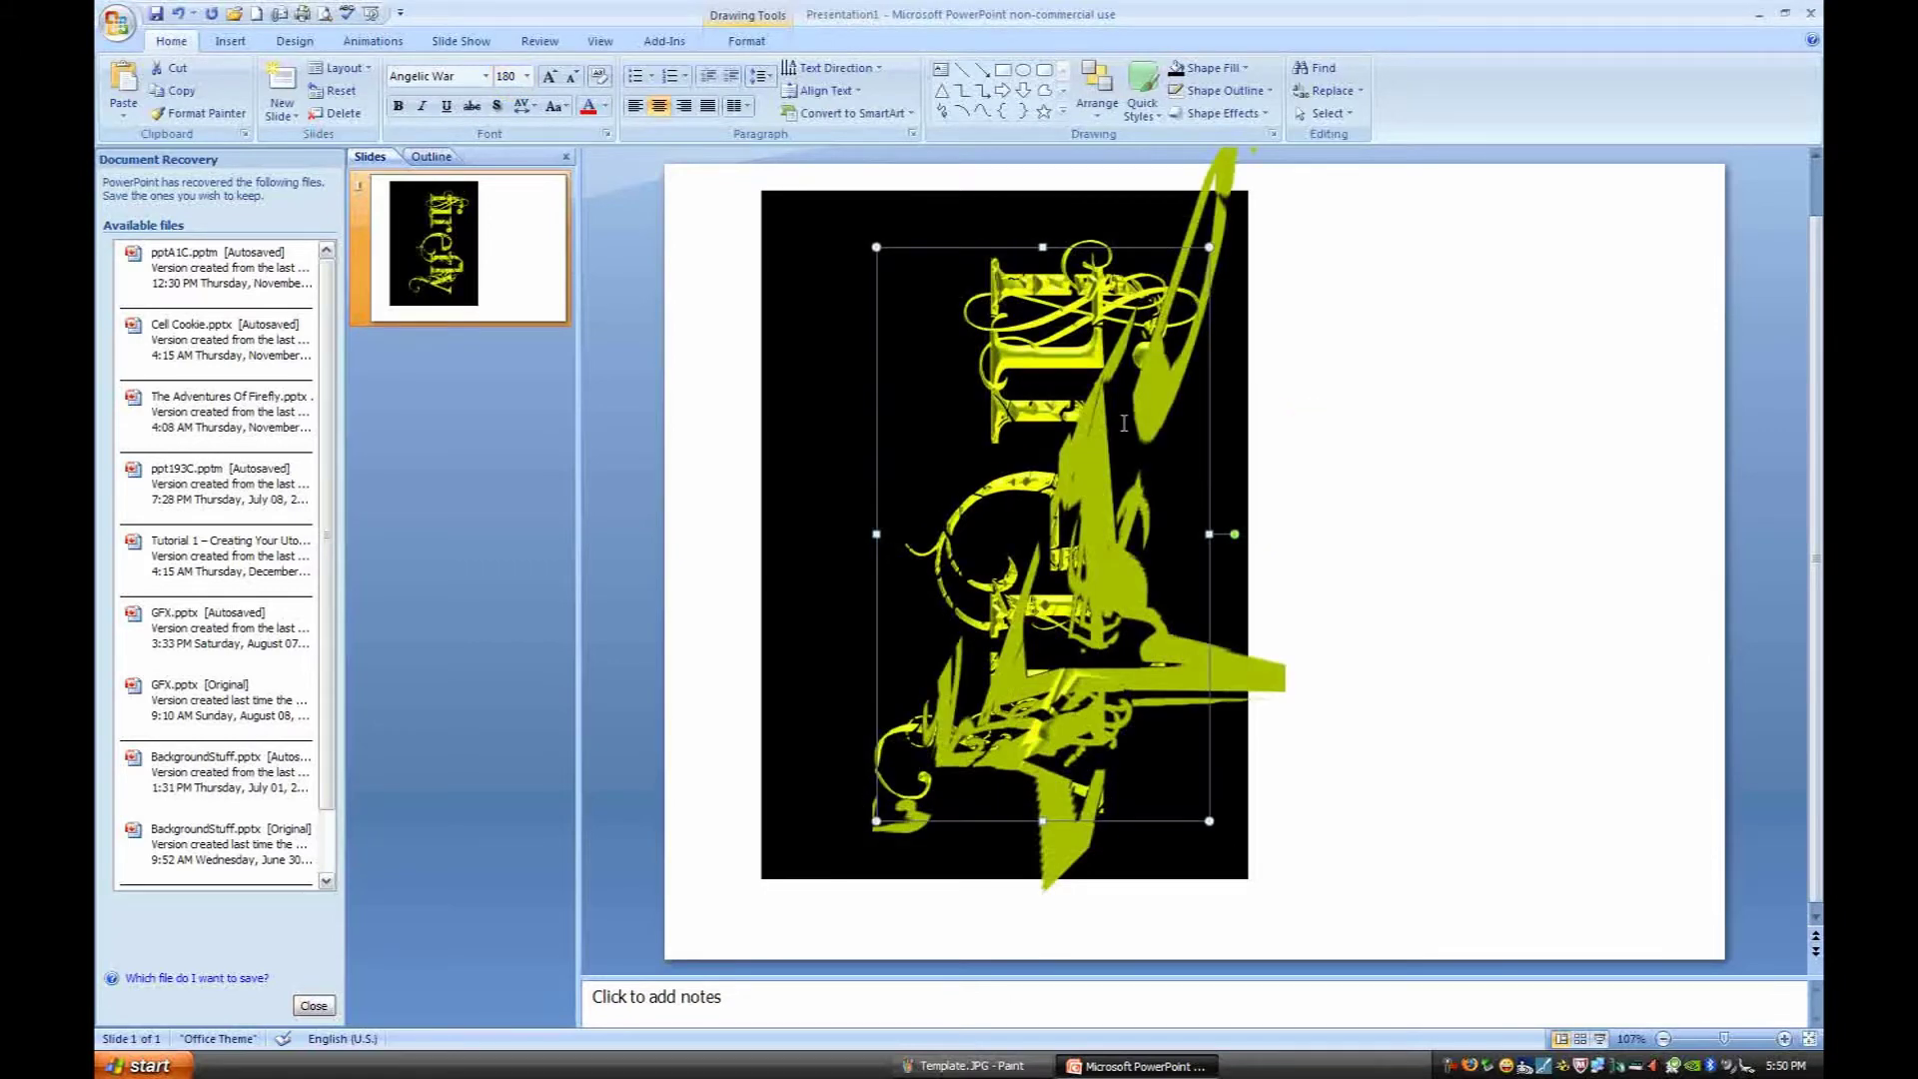
# Step: Select the black picture together with the resized firefly WordArt, then return to Paint
pyautogui.click(1293, 538)
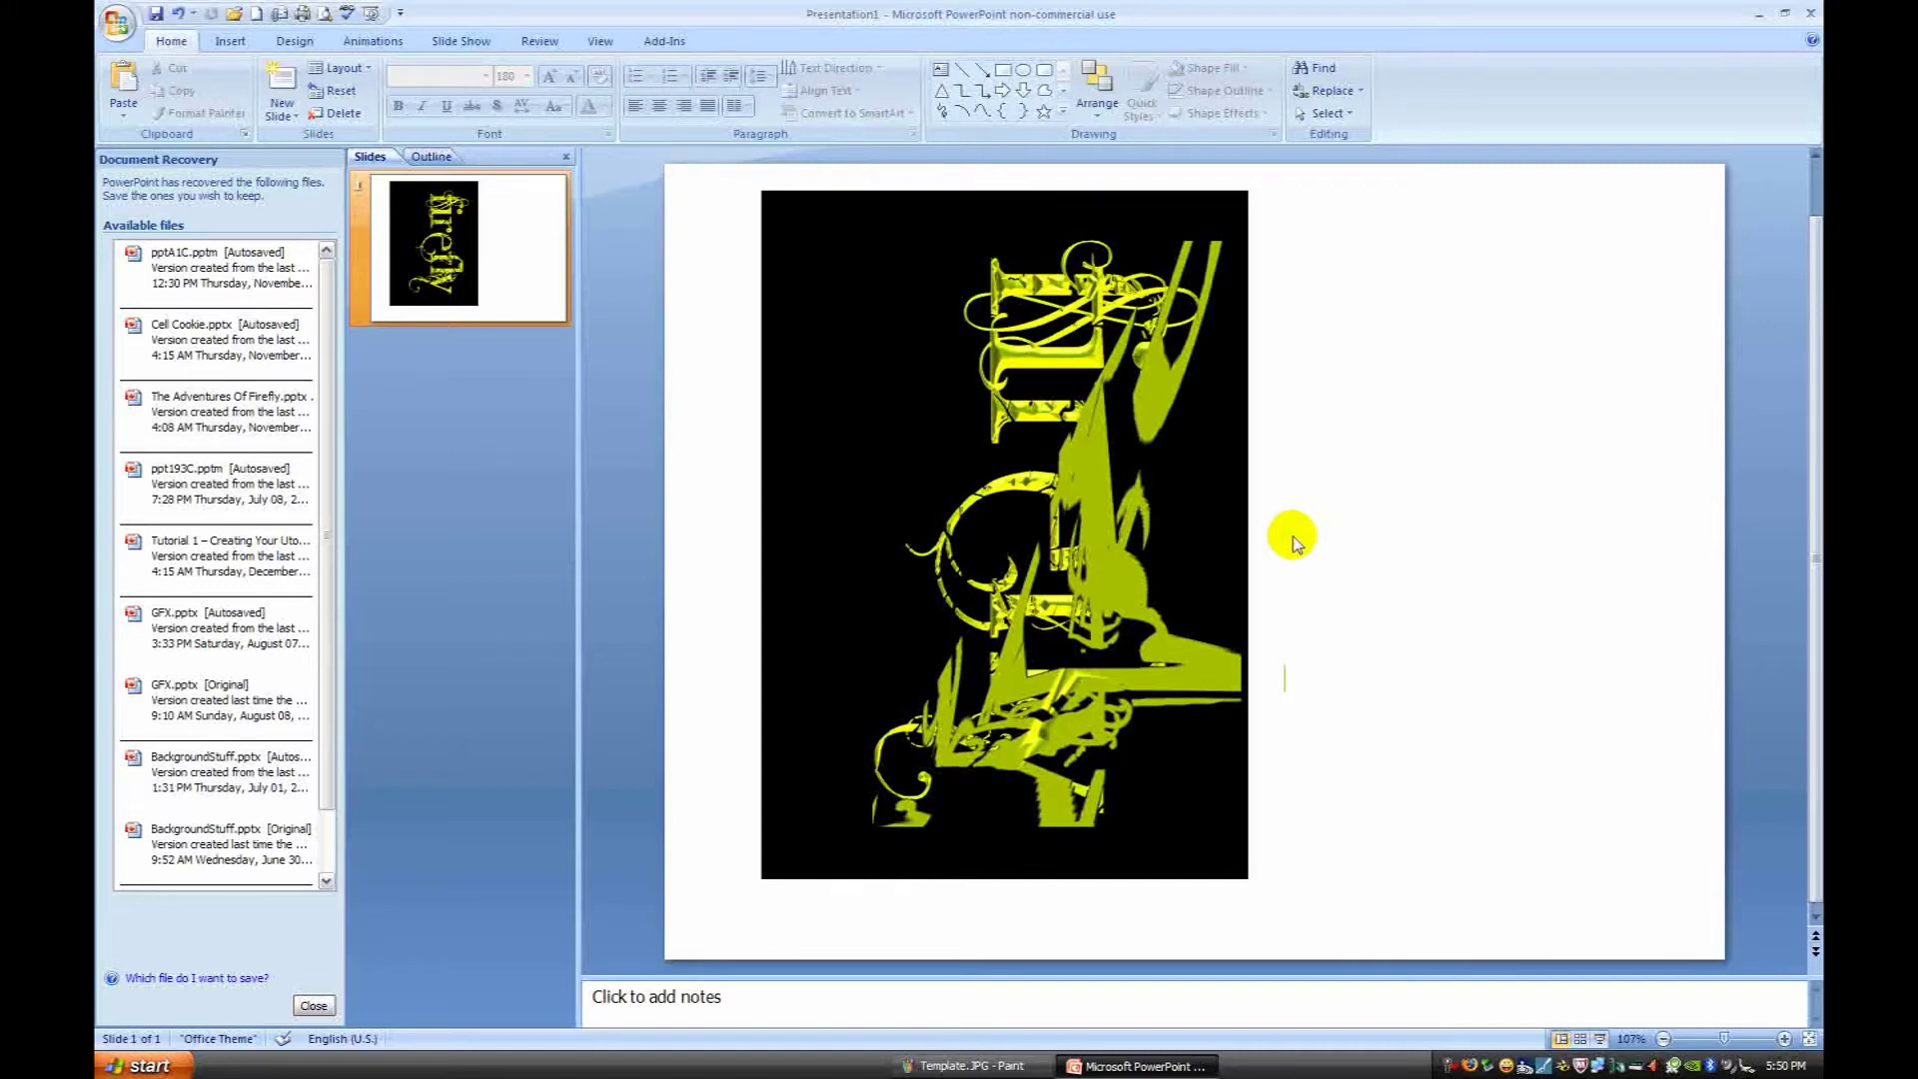
pyautogui.click(951, 251)
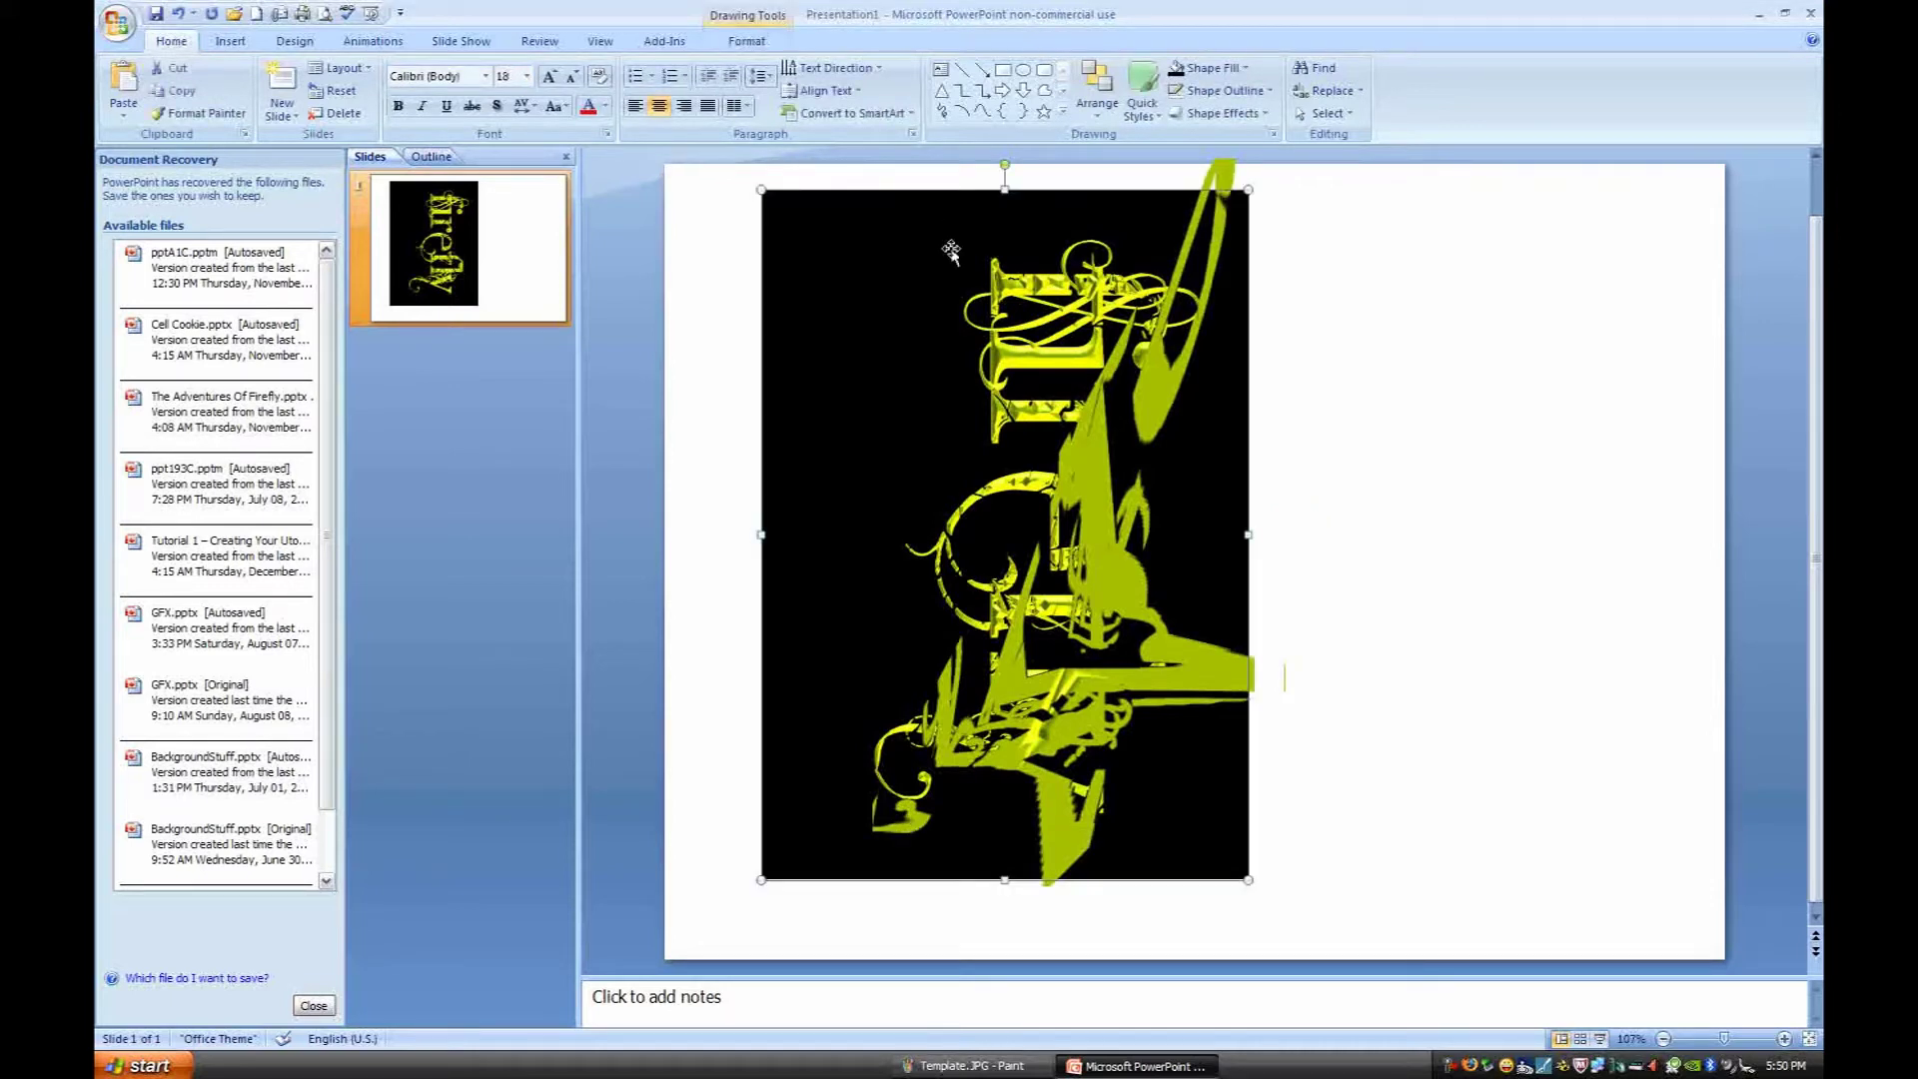
pyautogui.press('Tab')
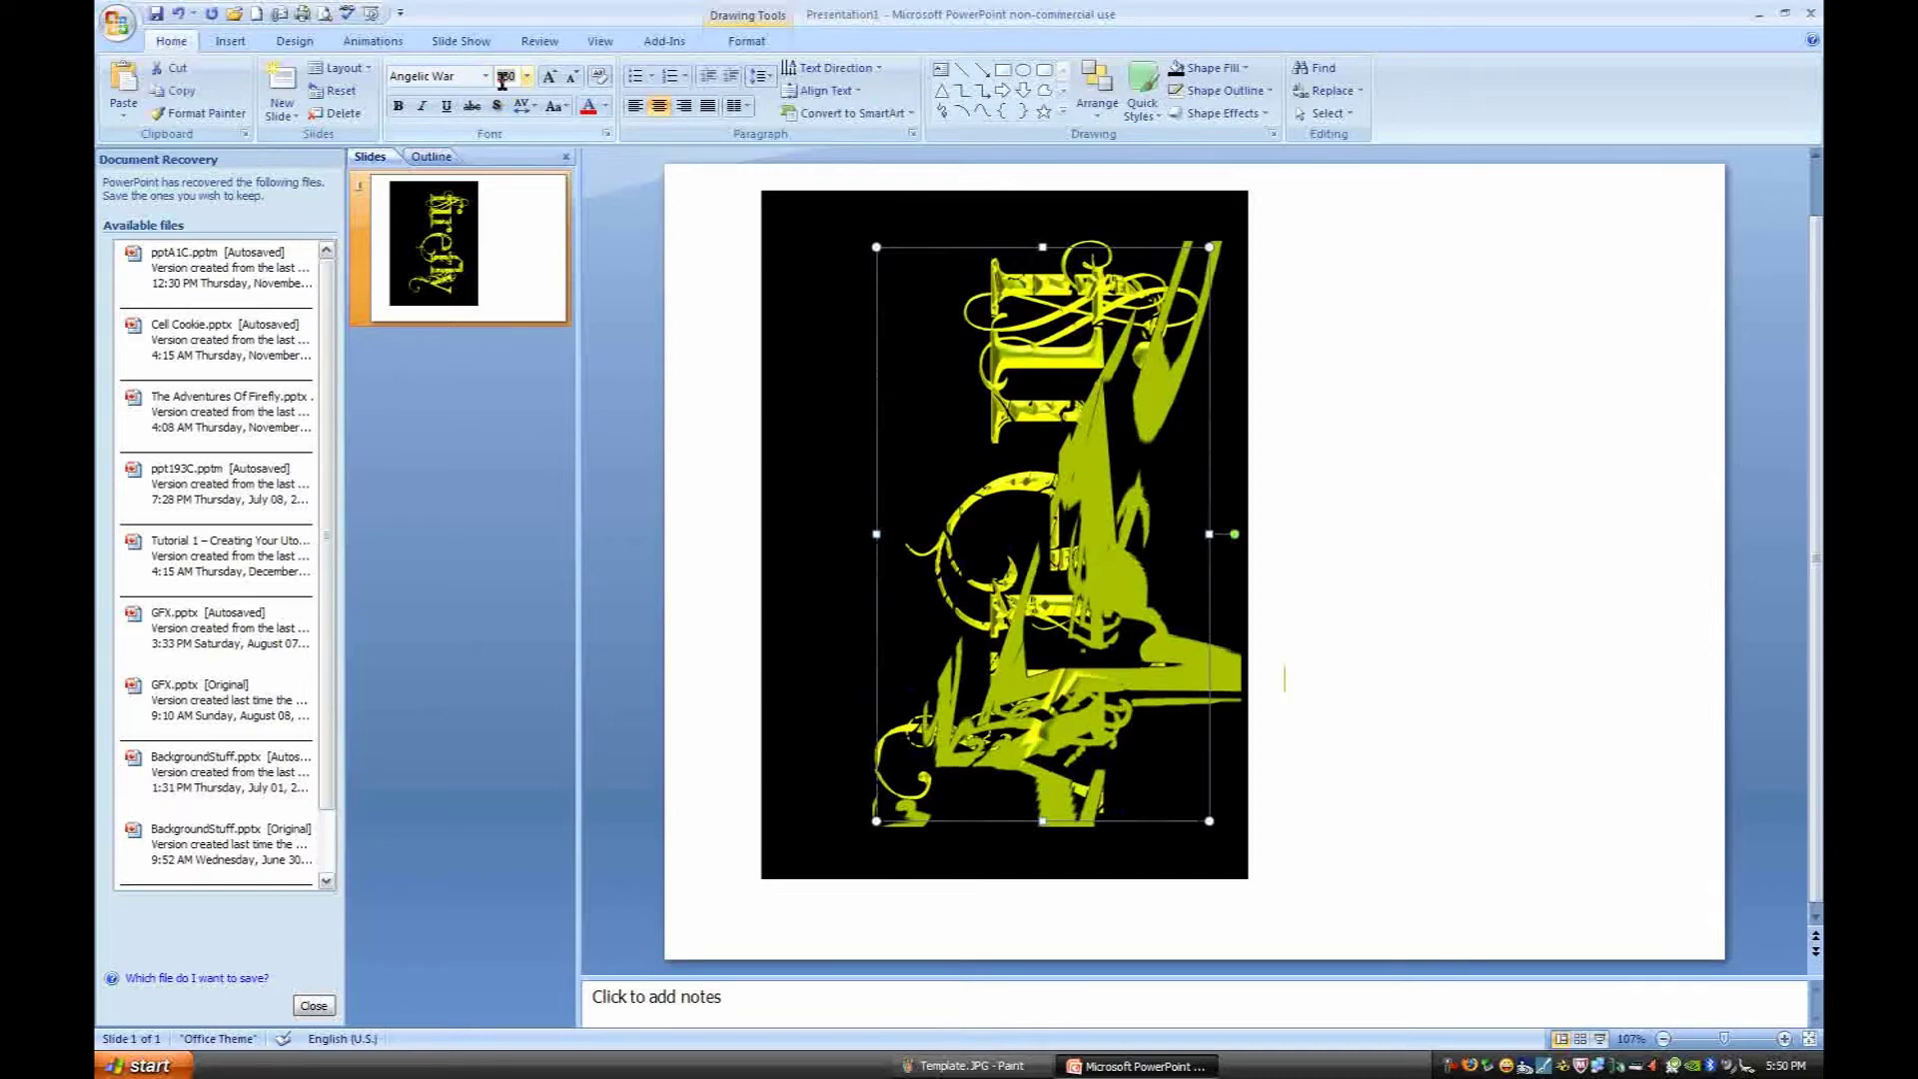
pyautogui.click(1332, 504)
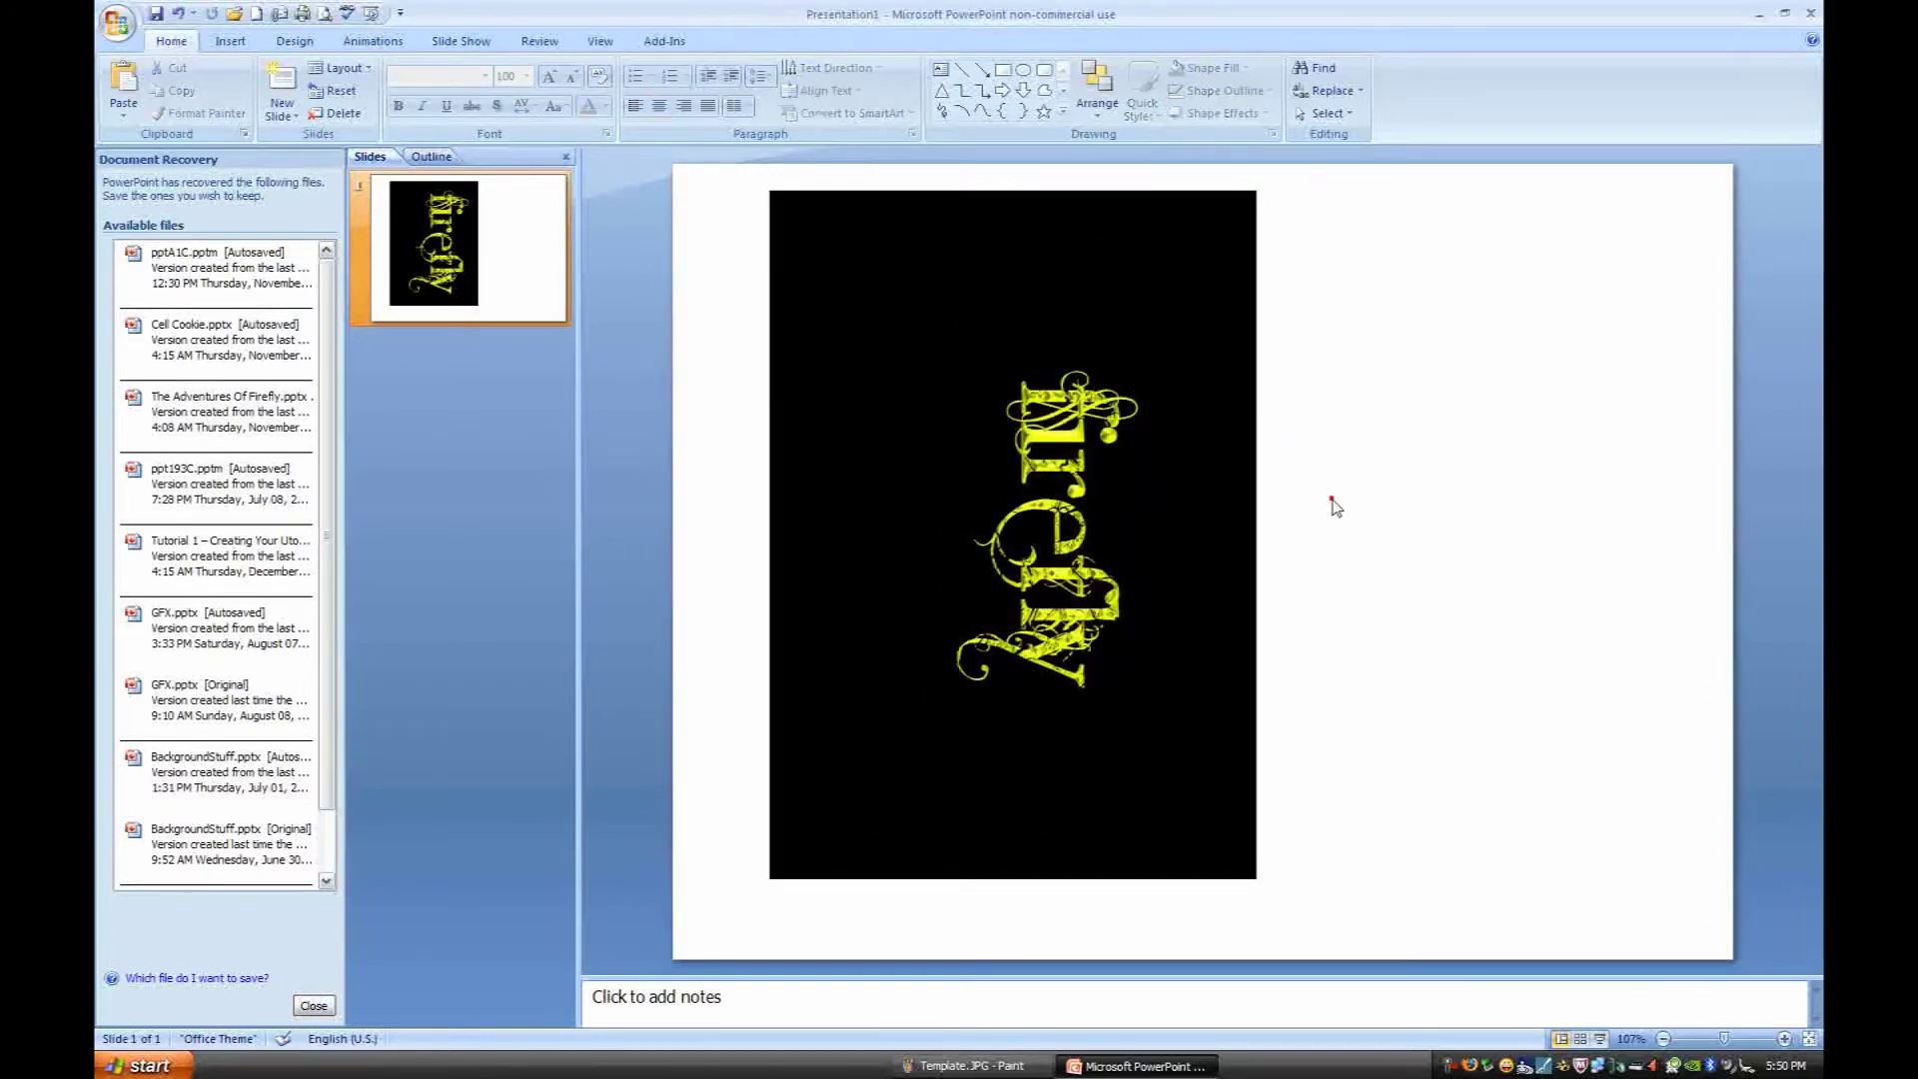
pyautogui.press('Tab')
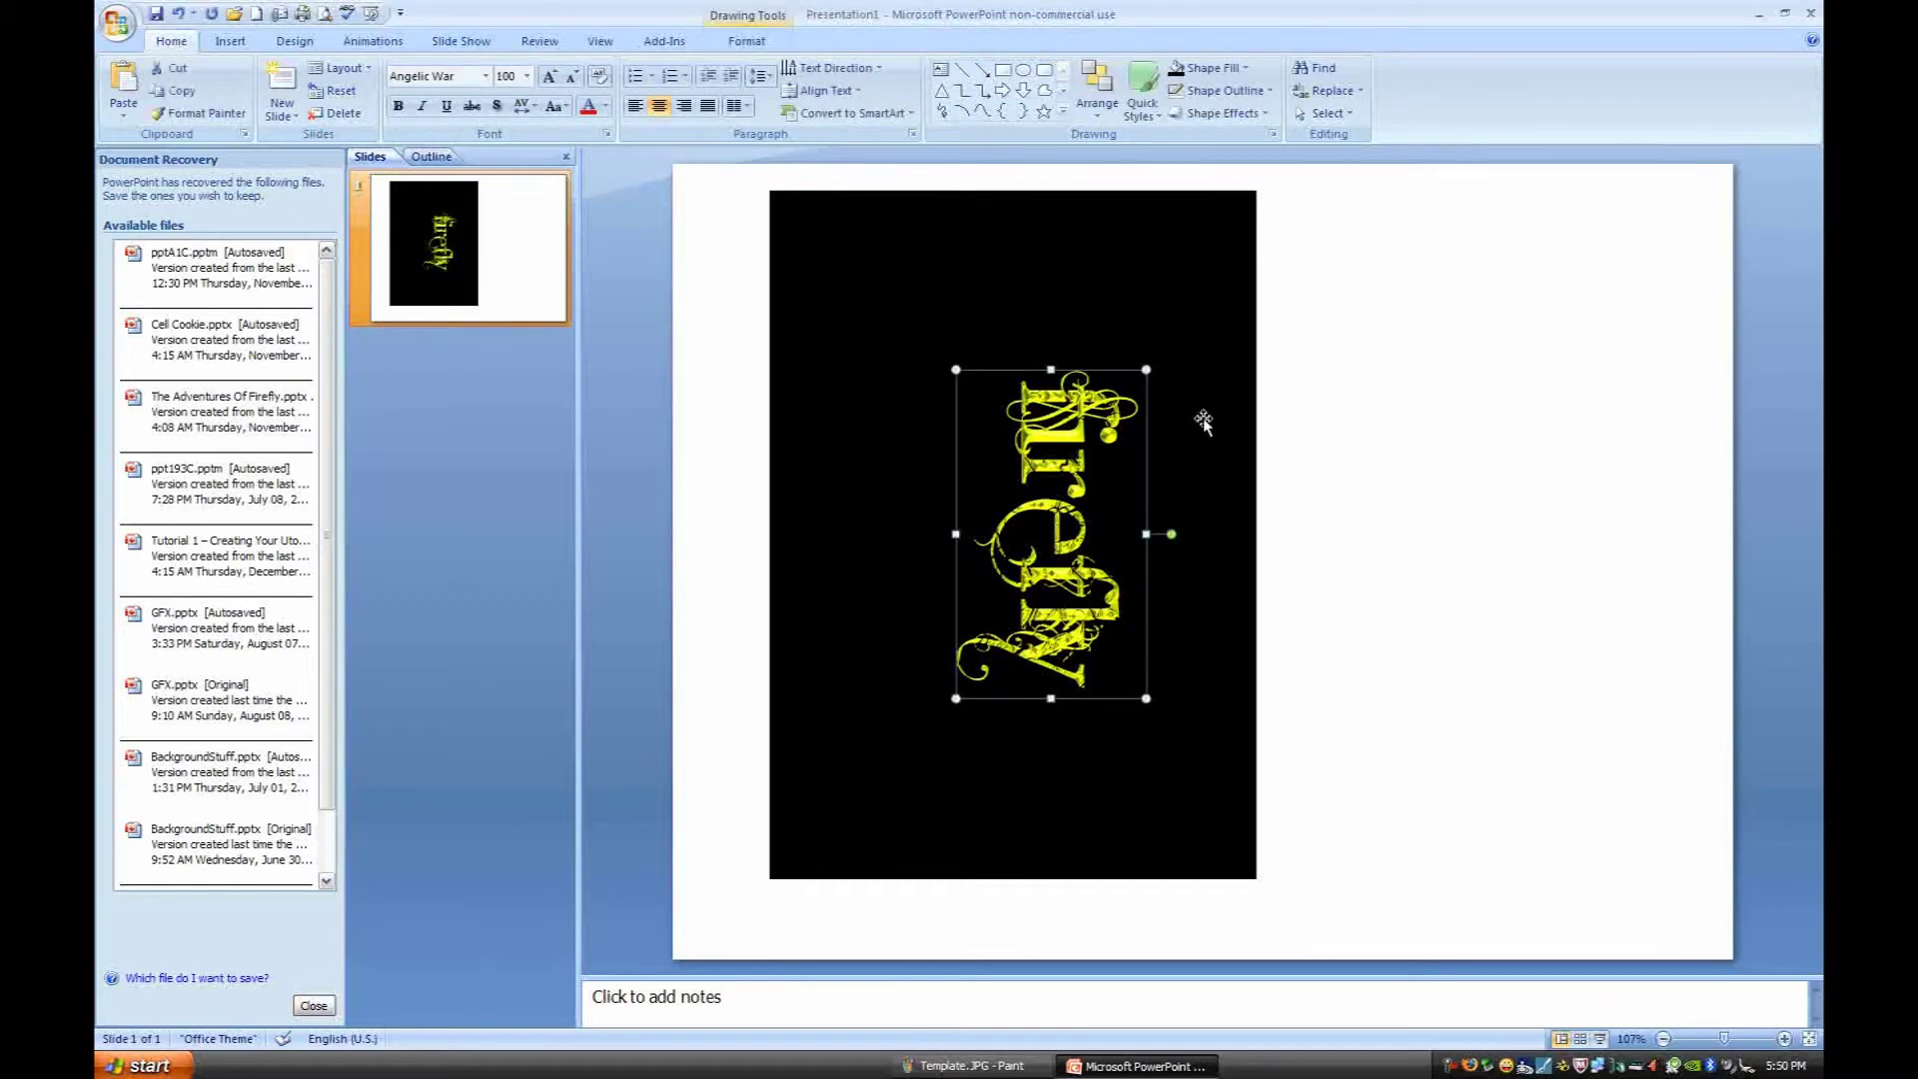
pyautogui.hotkey('ctrl', 'a')
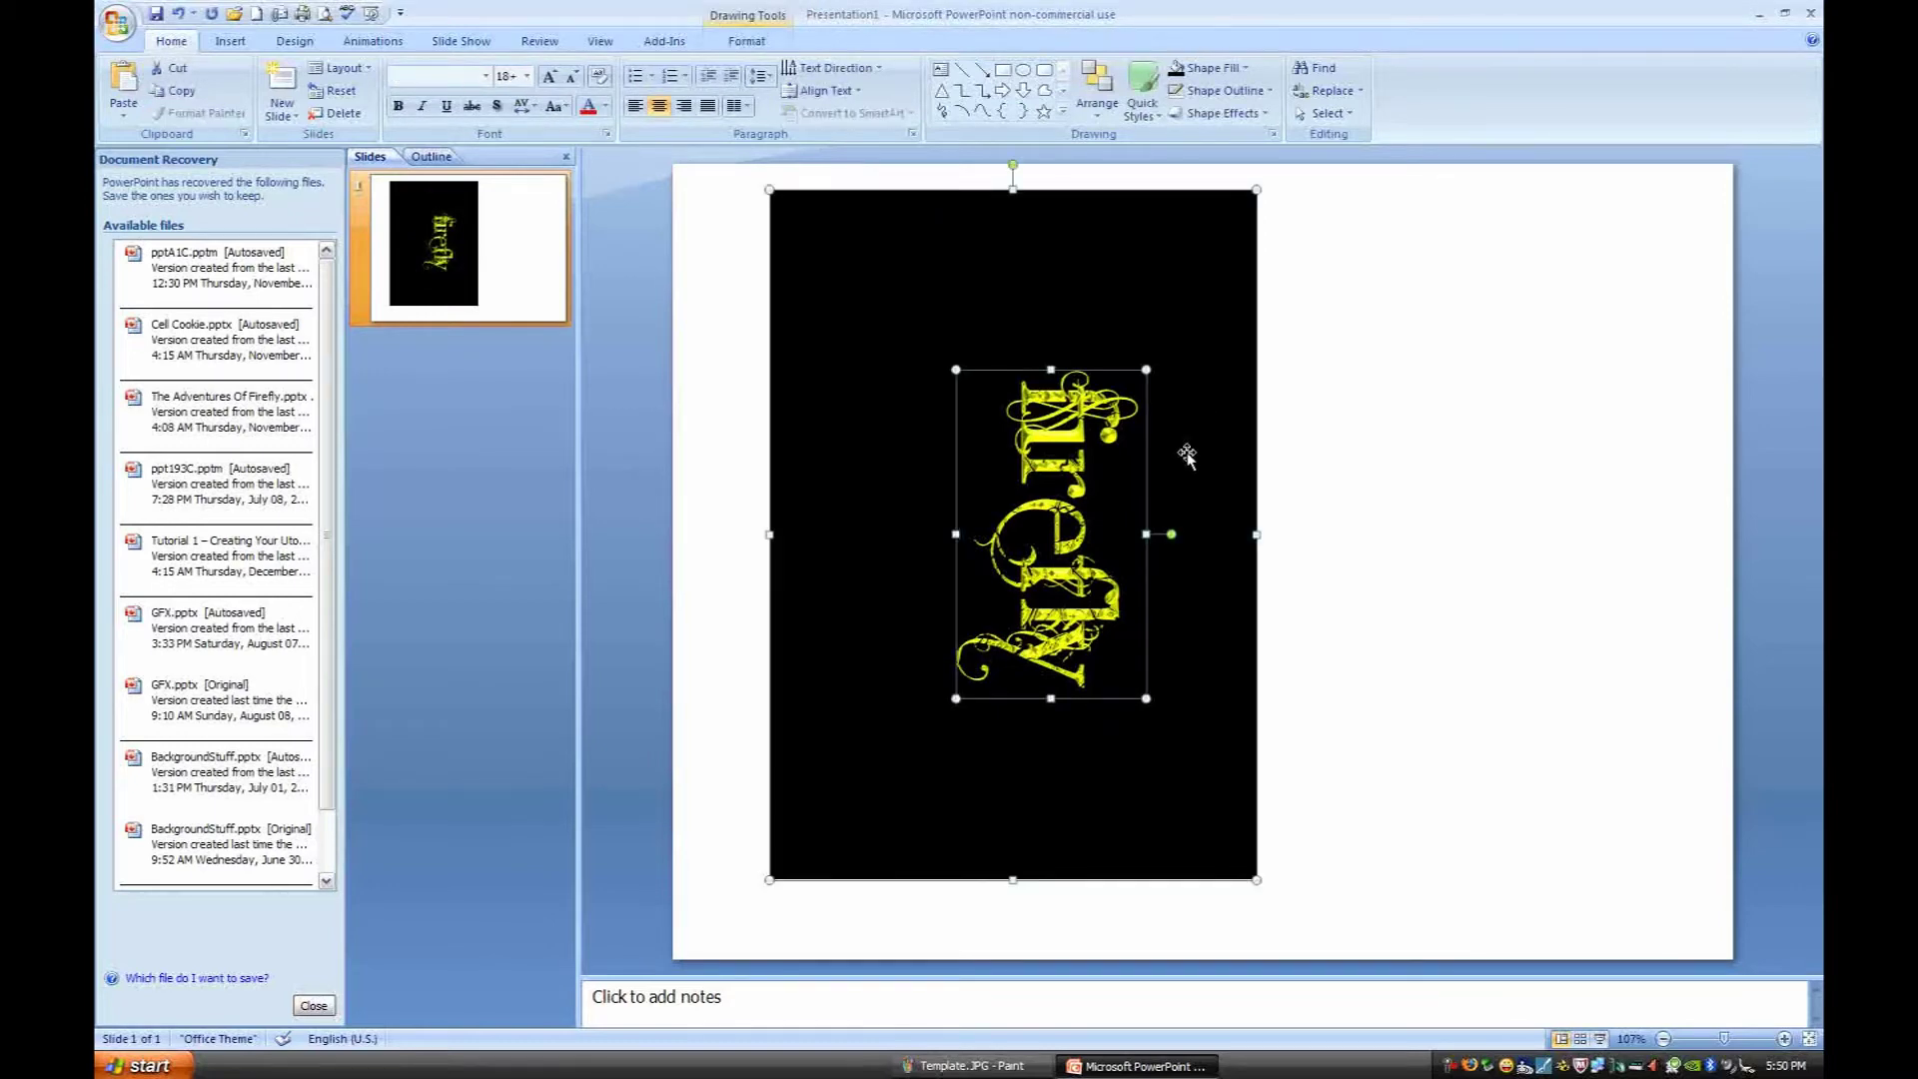
pyautogui.hotkey('alt', 'Tab')
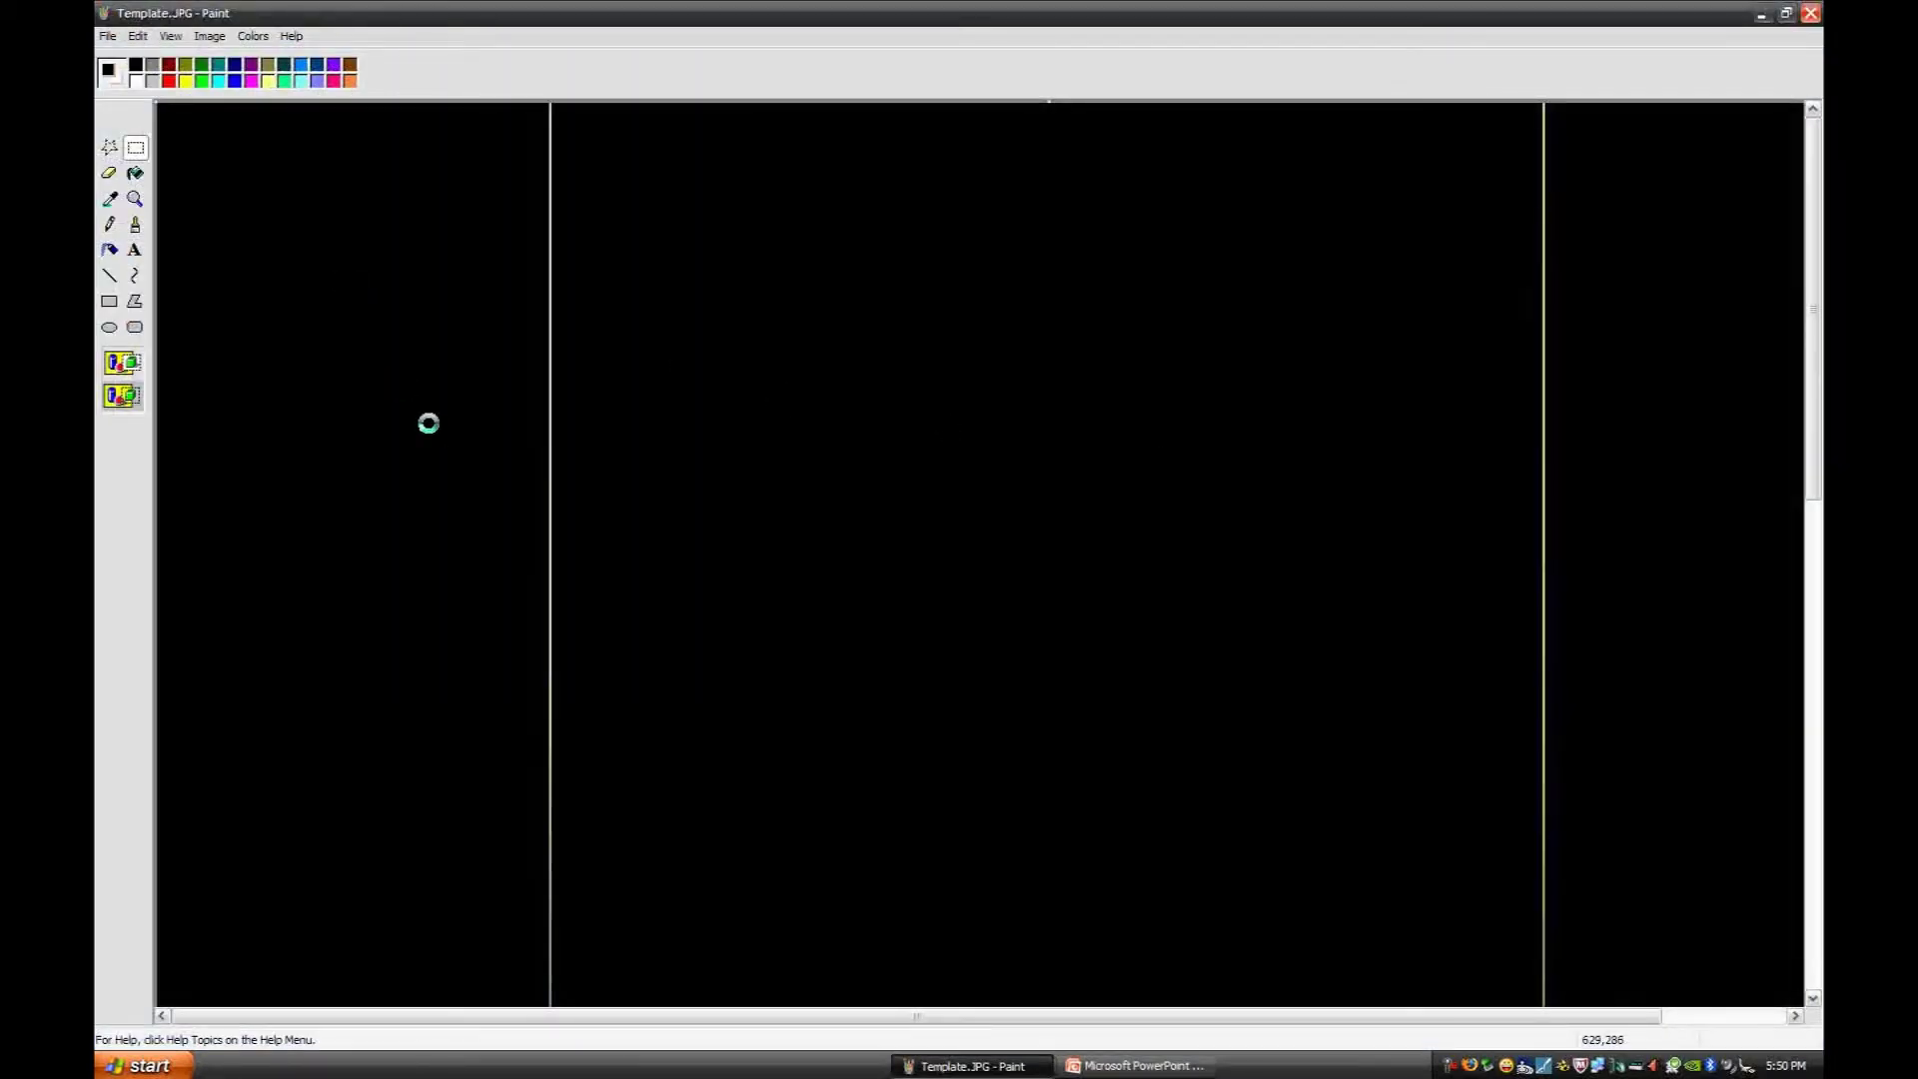
# Step: Paste the firefly image onto the canvas and fill its white border with black
pyautogui.hotkey('ctrl', 'v')
pyautogui.moveTo(399, 460); pyautogui.dragTo(919, 530)
pyautogui.rightClick(136, 64)
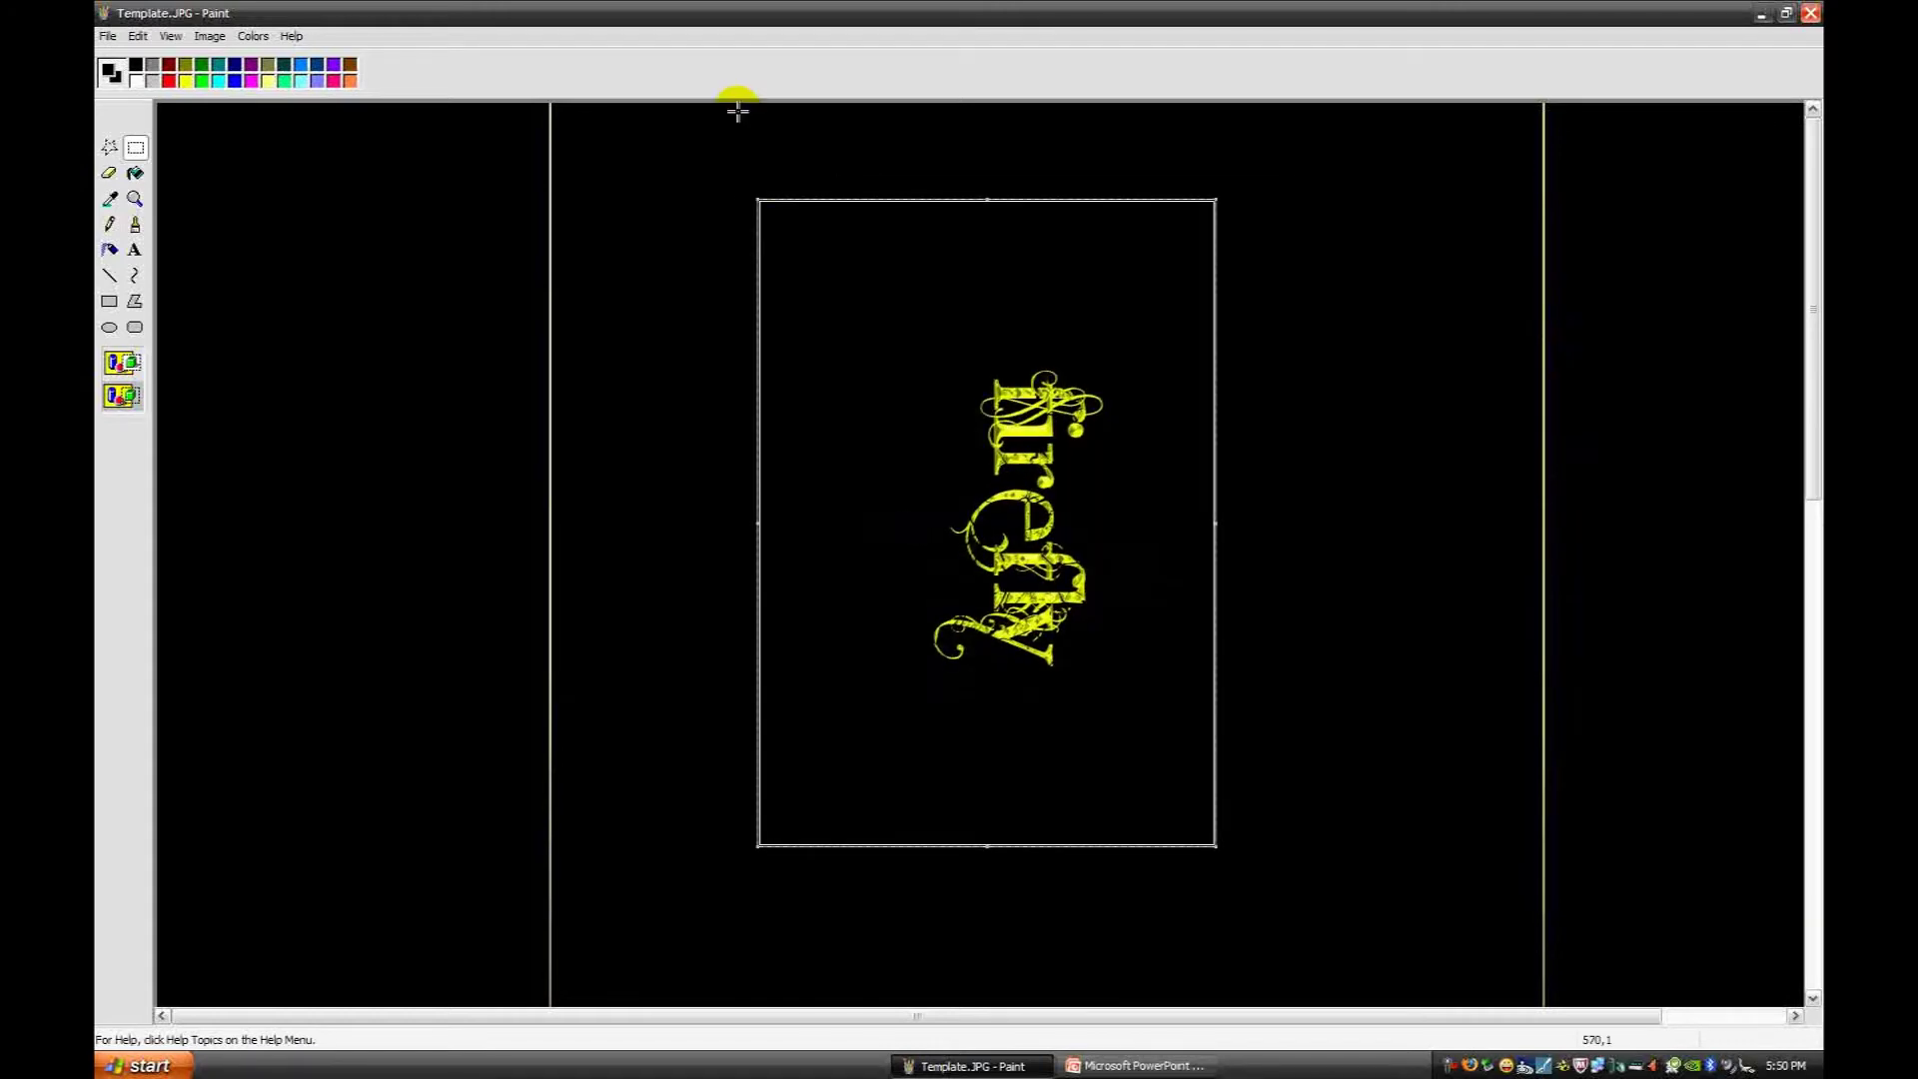
pyautogui.click(135, 172)
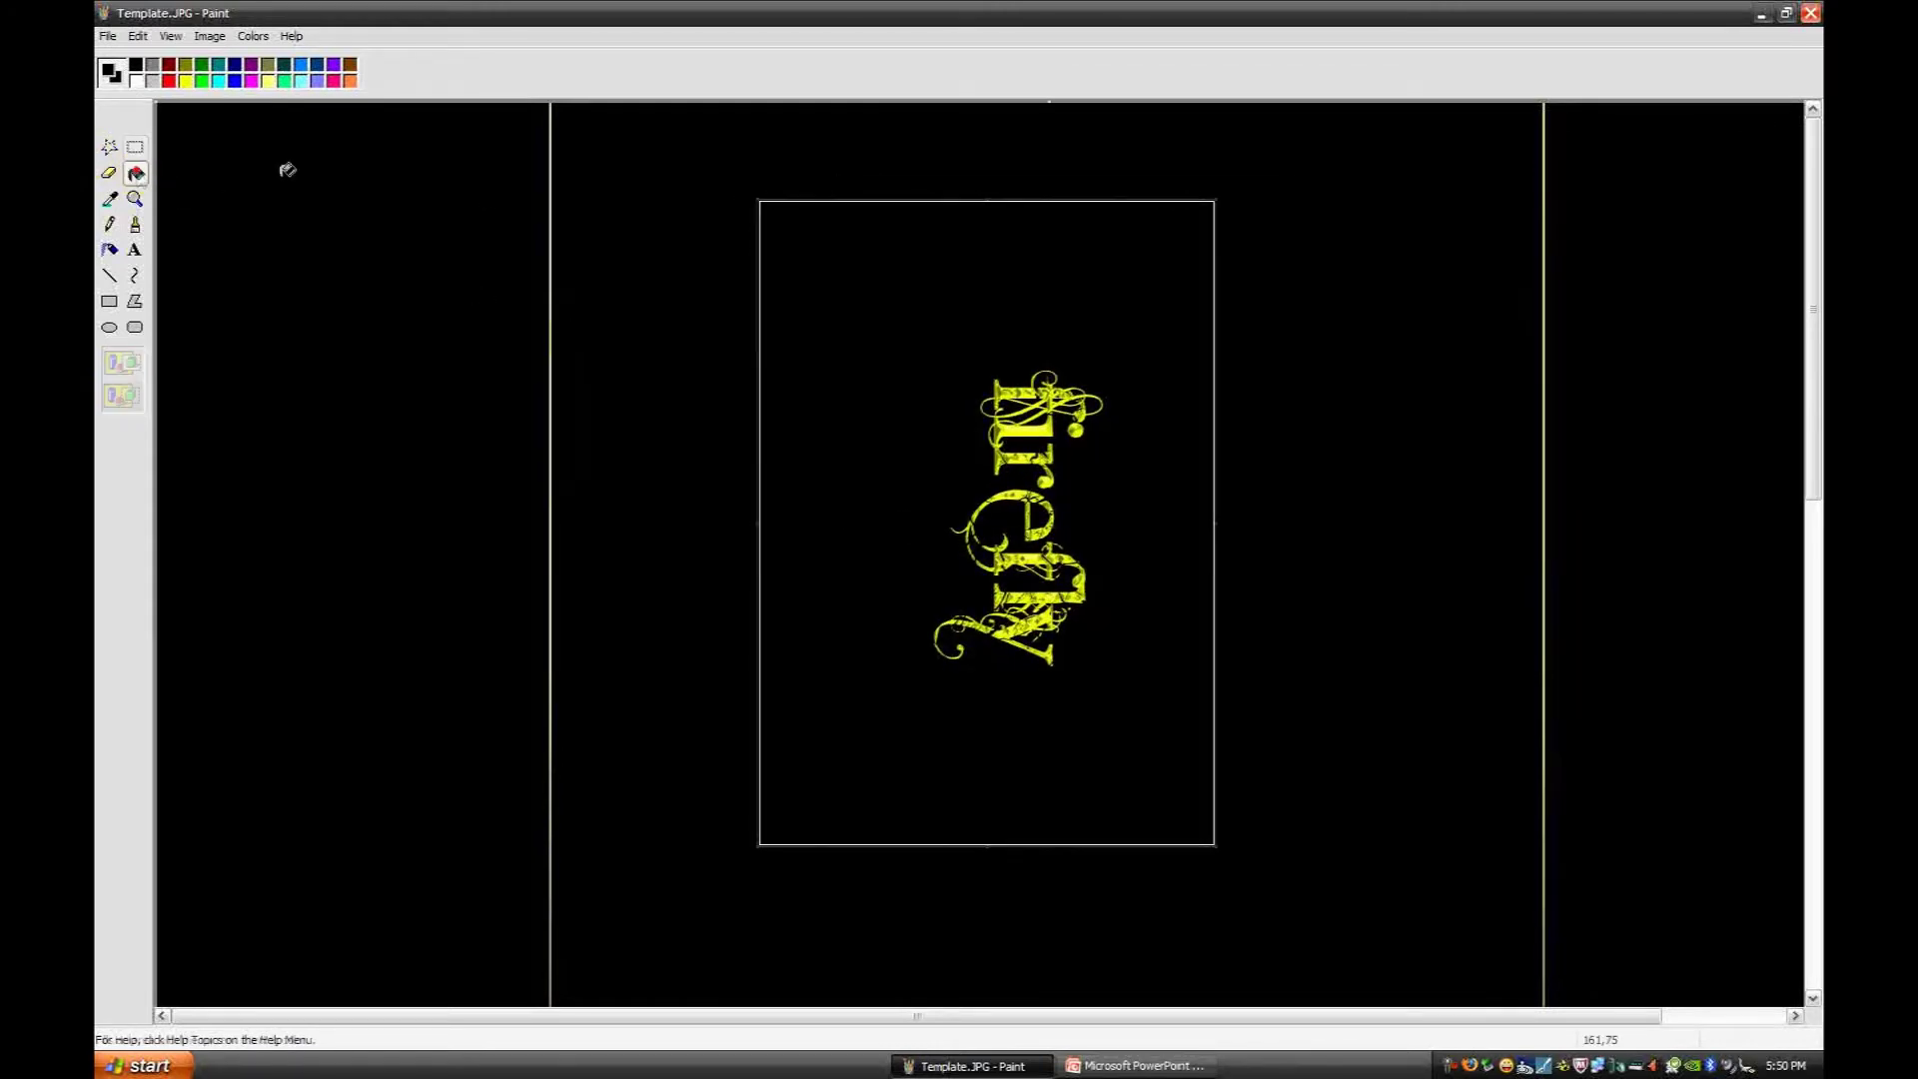
pyautogui.click(759, 239)
# Step: Move the firefly text to the canvas's right edge and save Template.JPG
pyautogui.click(135, 147)
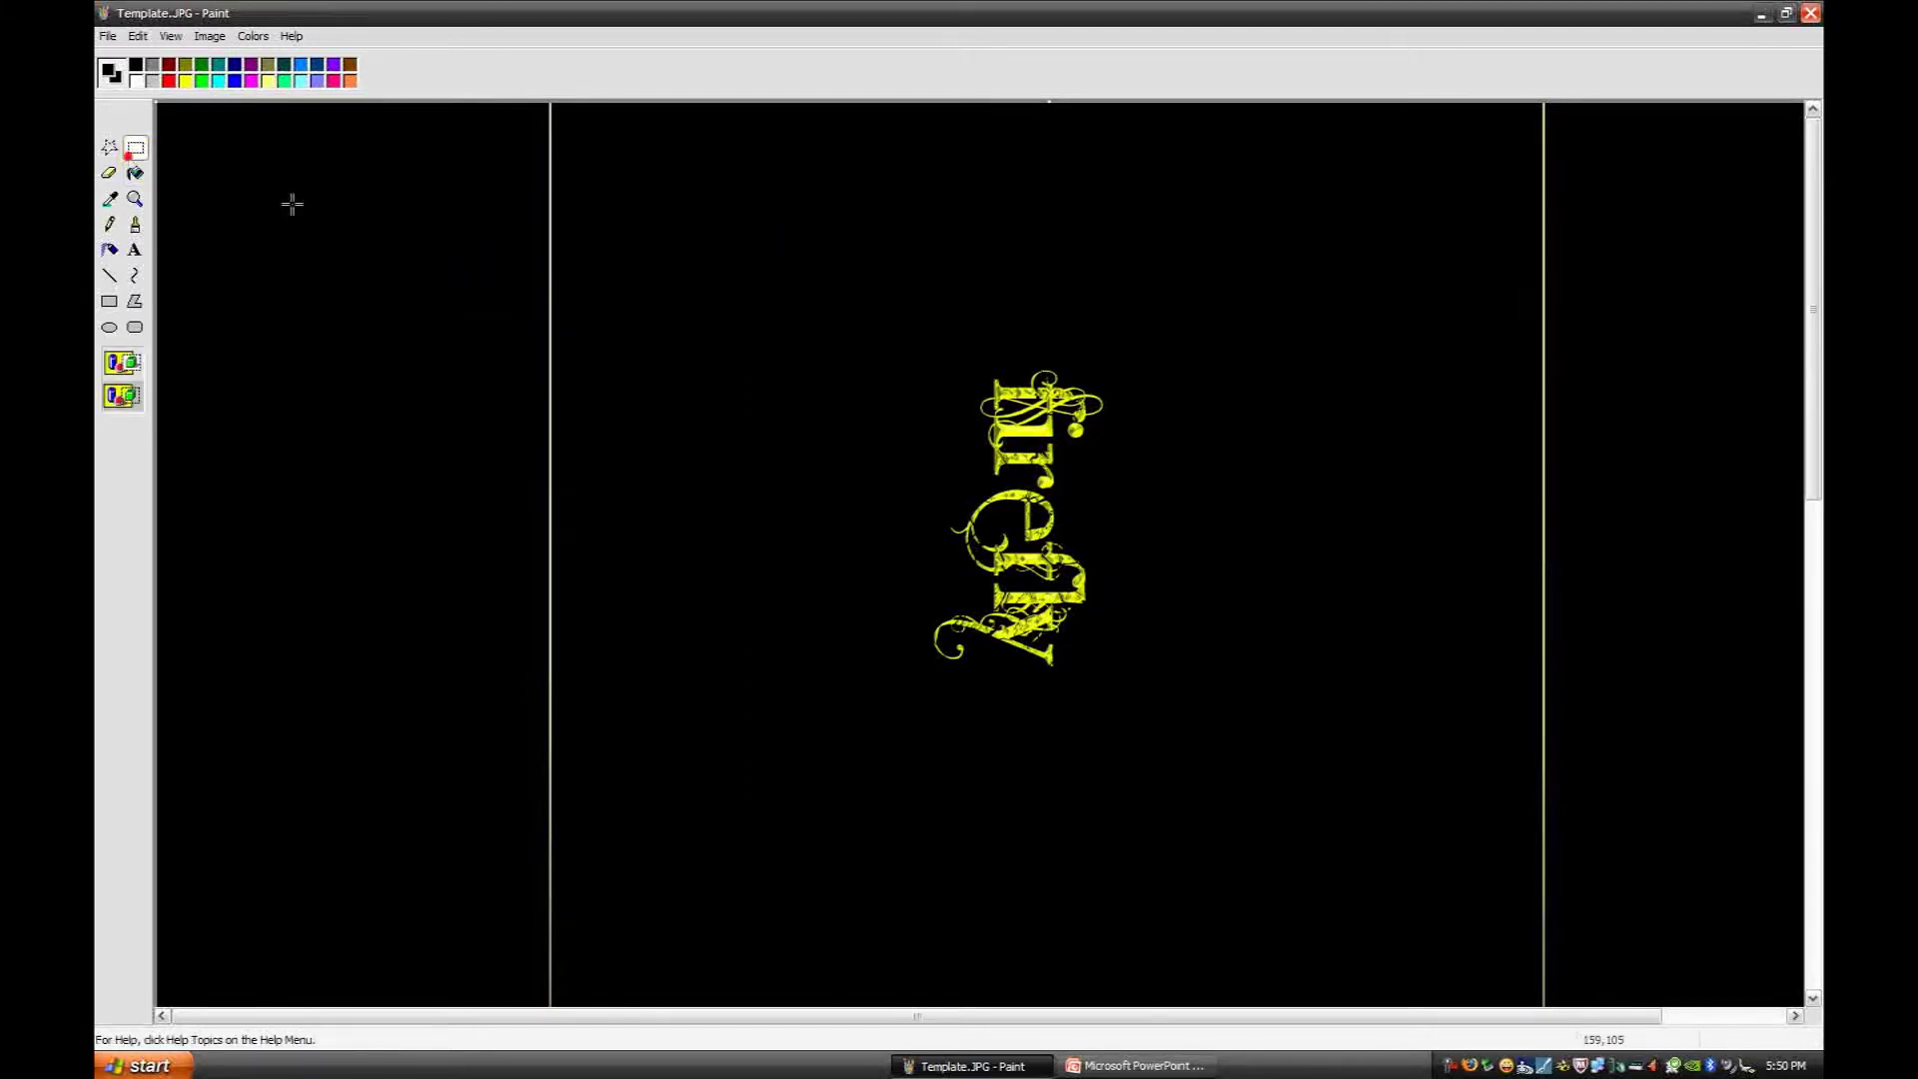
pyautogui.moveTo(868, 255); pyautogui.dragTo(1179, 691)
pyautogui.moveTo(1013, 581); pyautogui.dragTo(1564, 333)
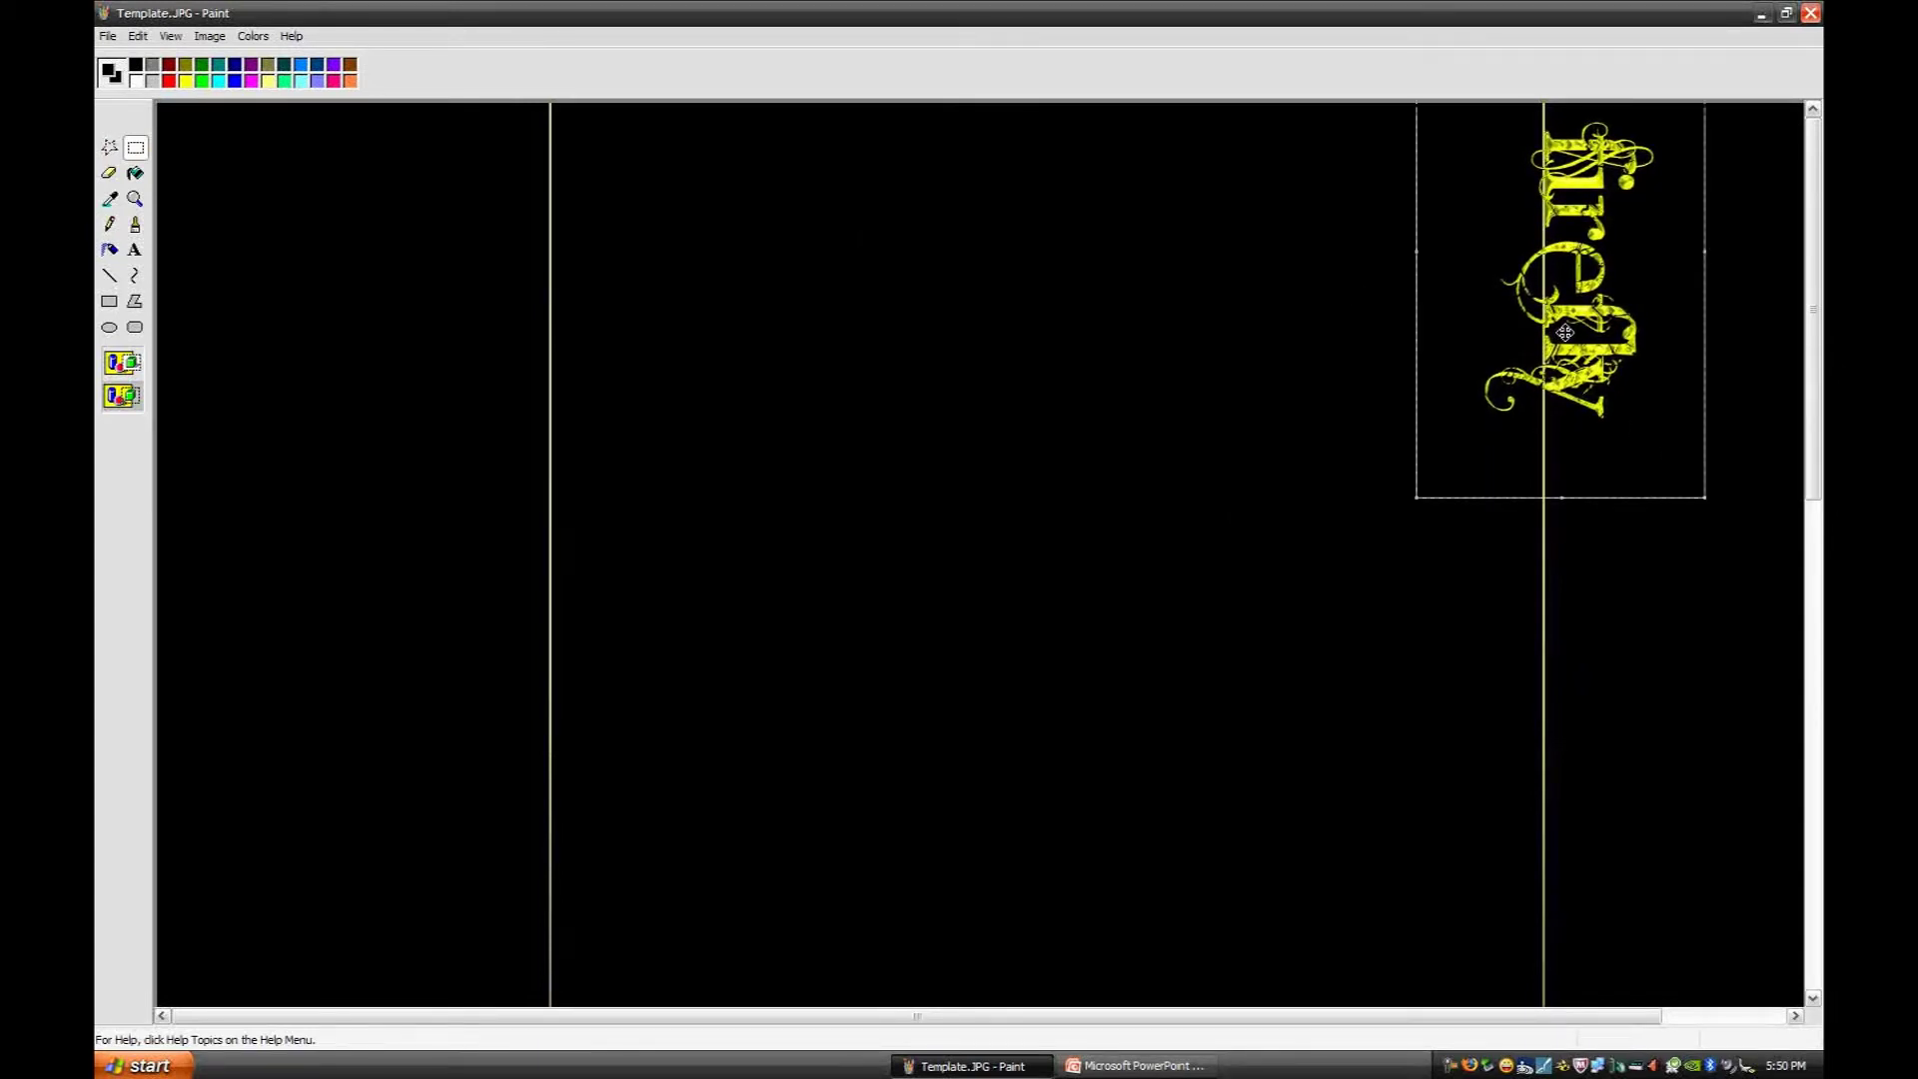
pyautogui.click(1188, 265)
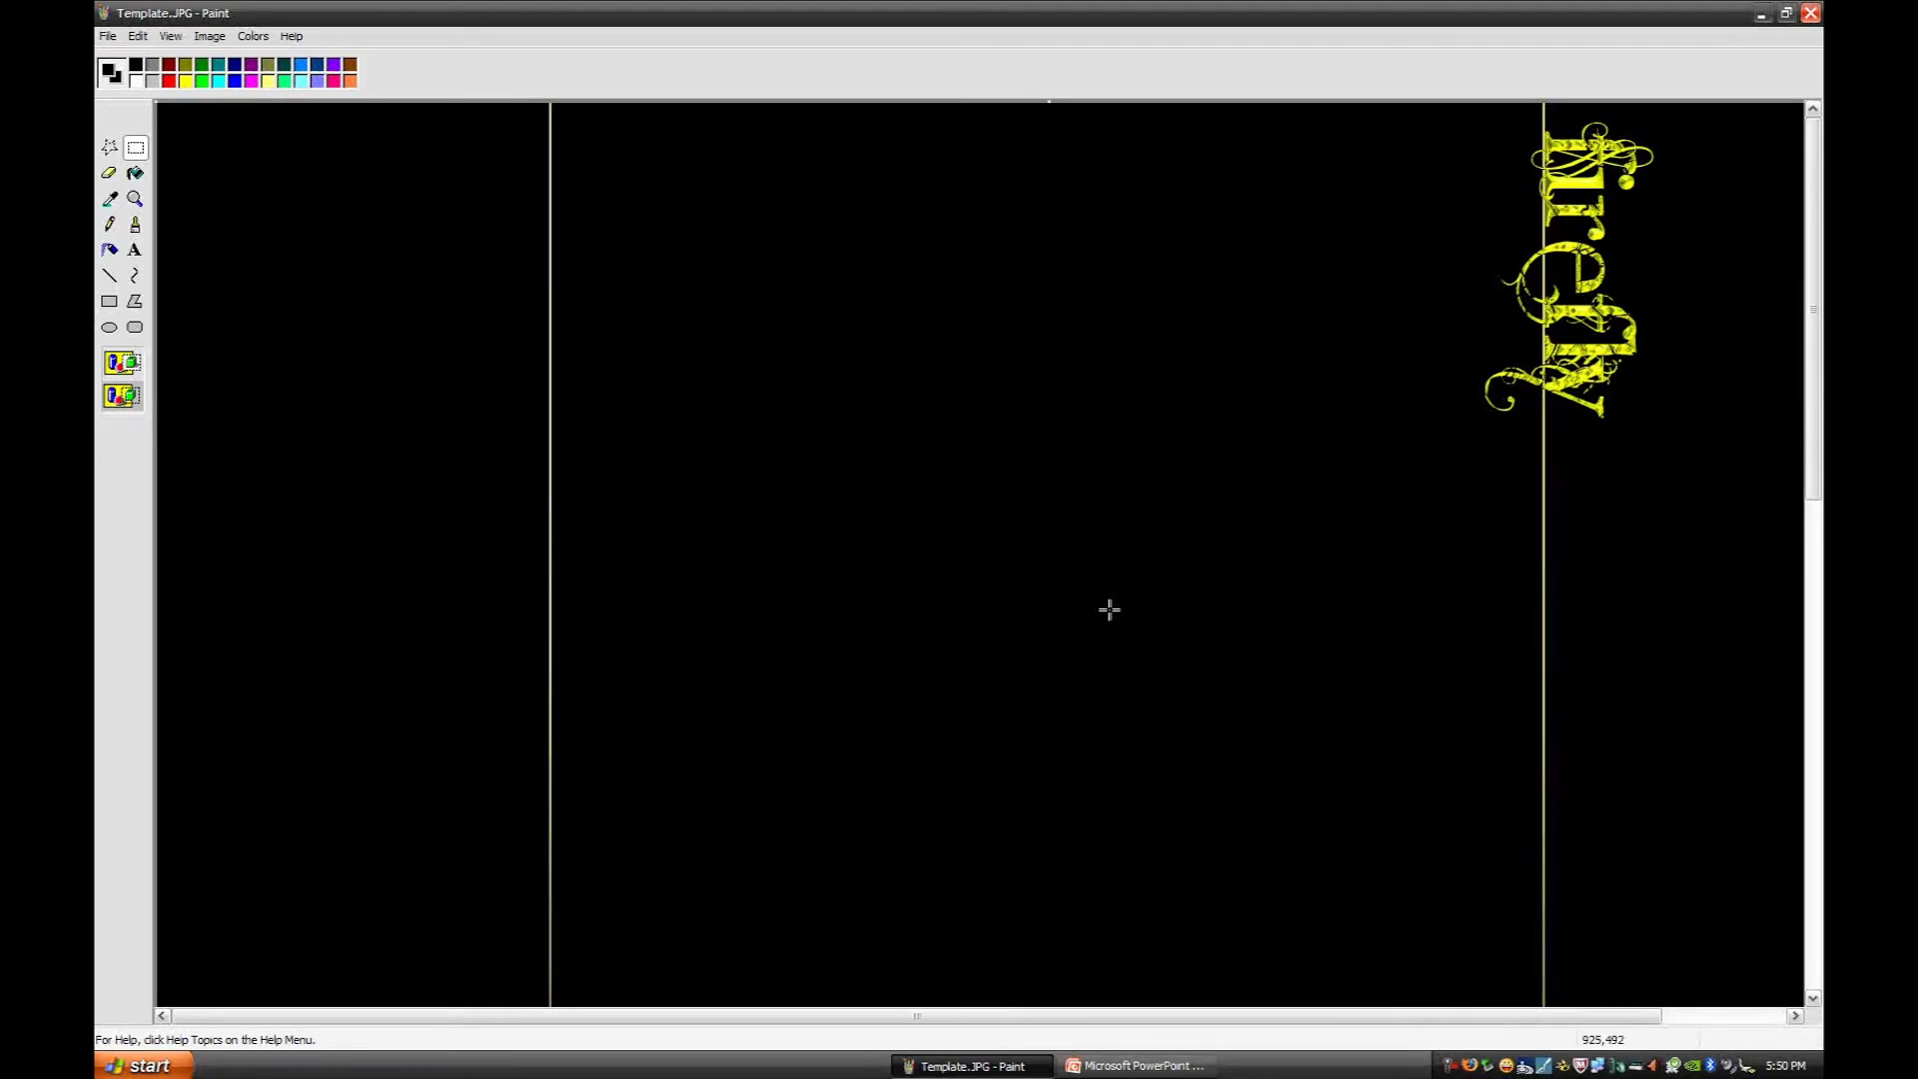
pyautogui.hotkey('ctrl', 's')
pyautogui.hotkey('alt', 'Tab')
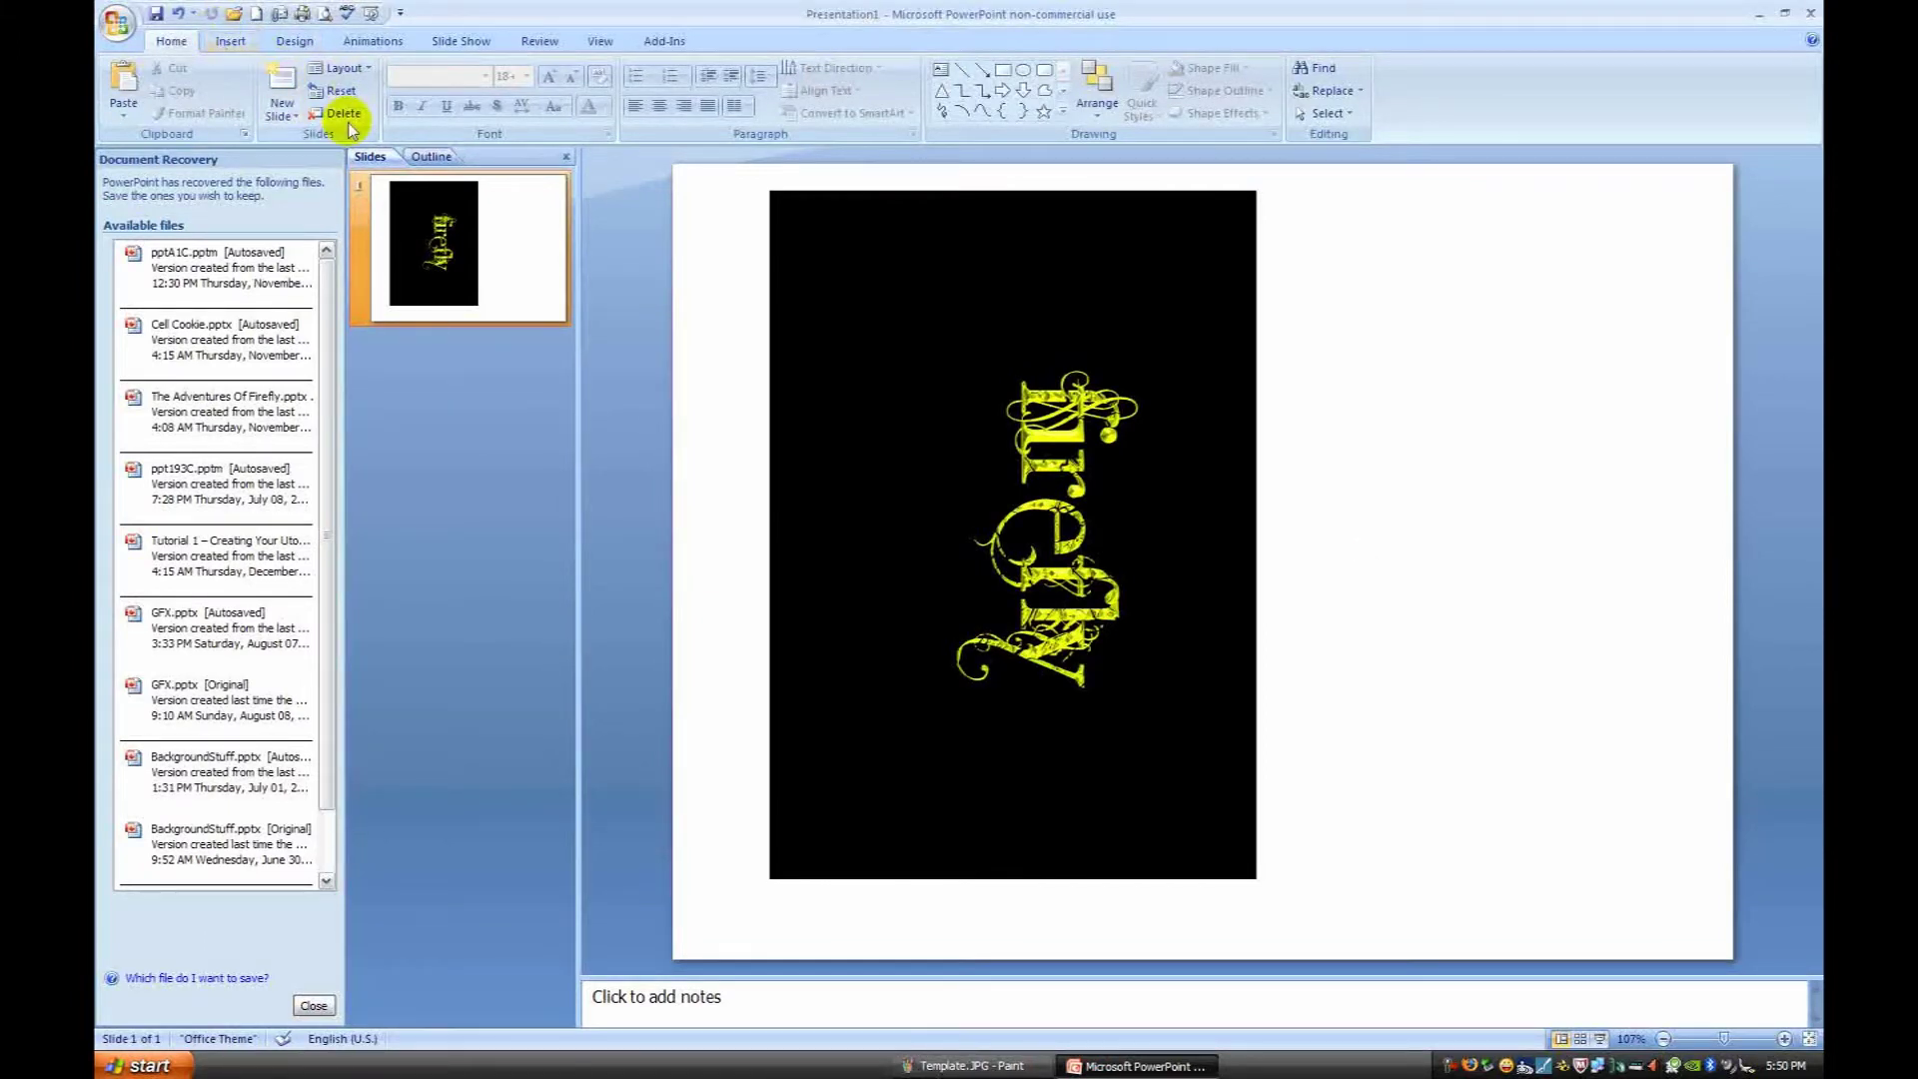
# Step: Insert a new blank slide 2 right after the firefly slide
pyautogui.click(493, 356)
pyautogui.press('Return')
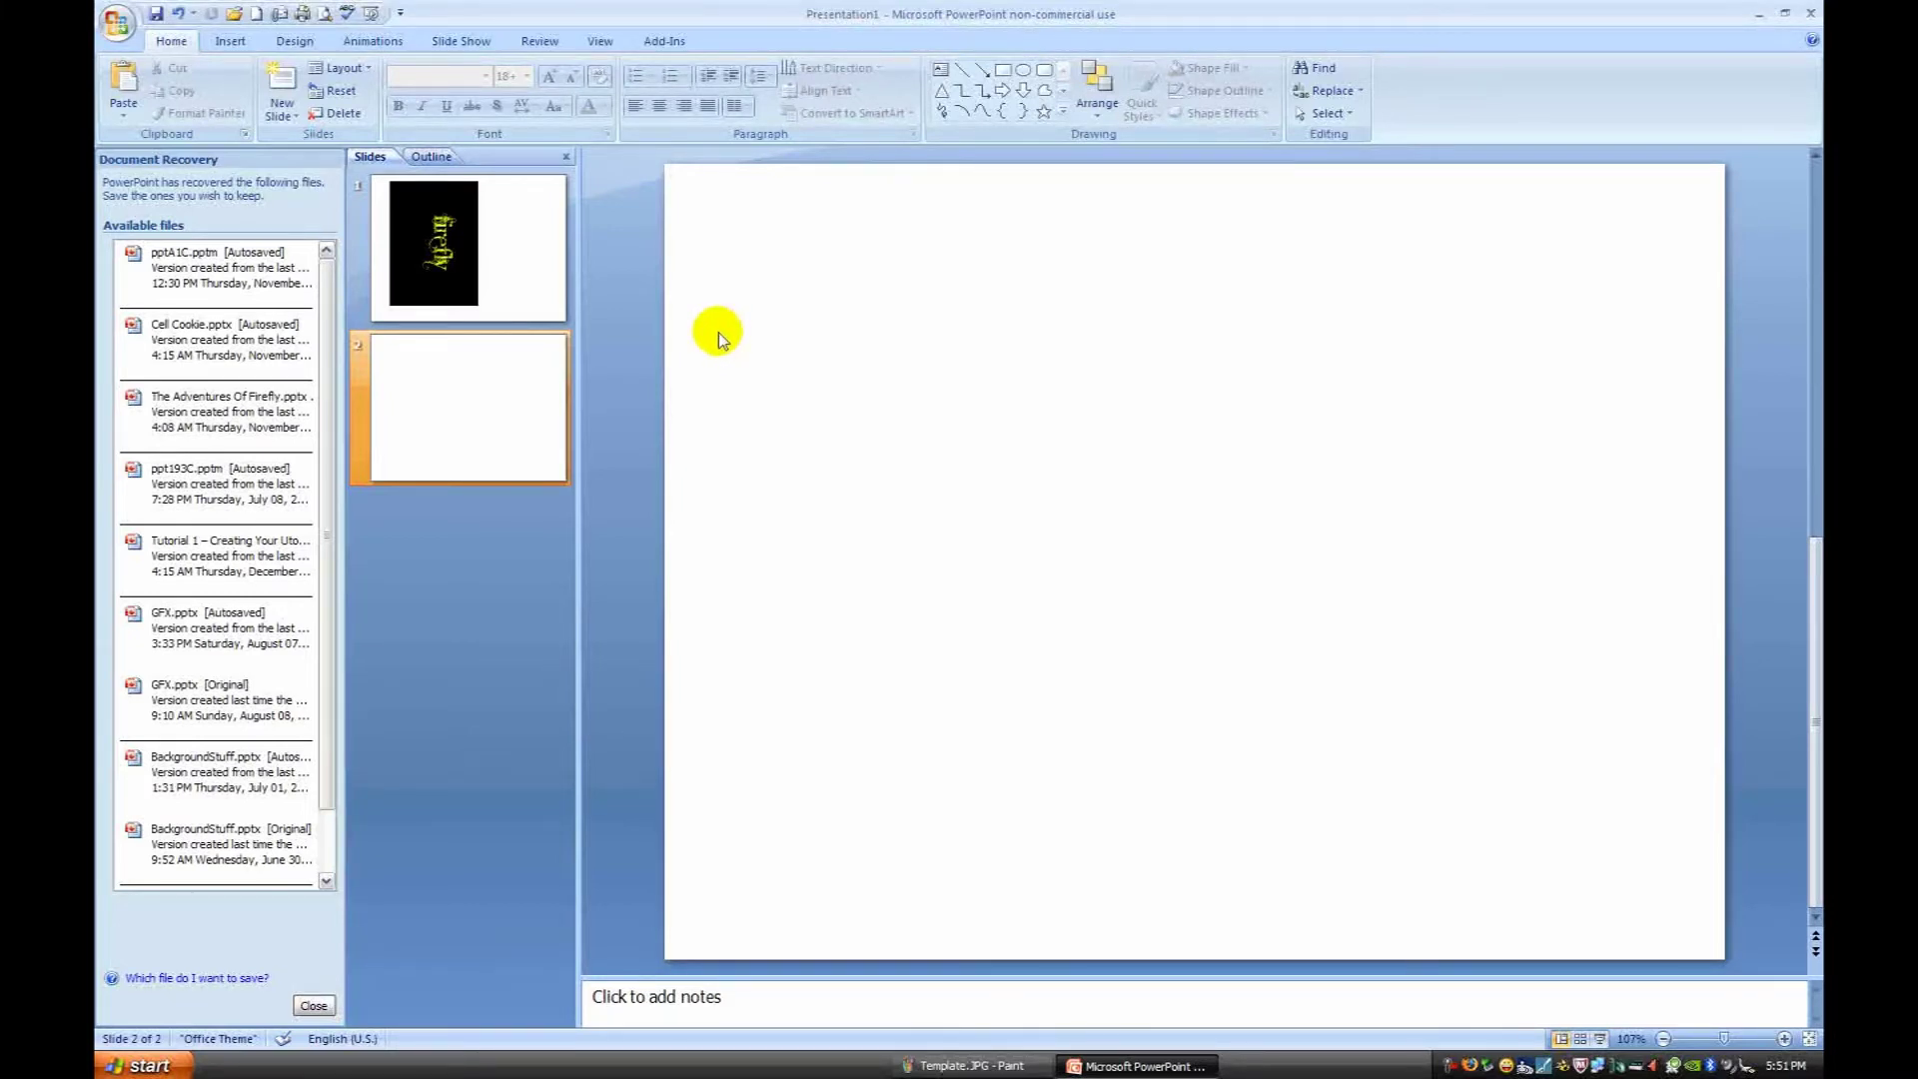
pyautogui.hotkey('alt', 'n')
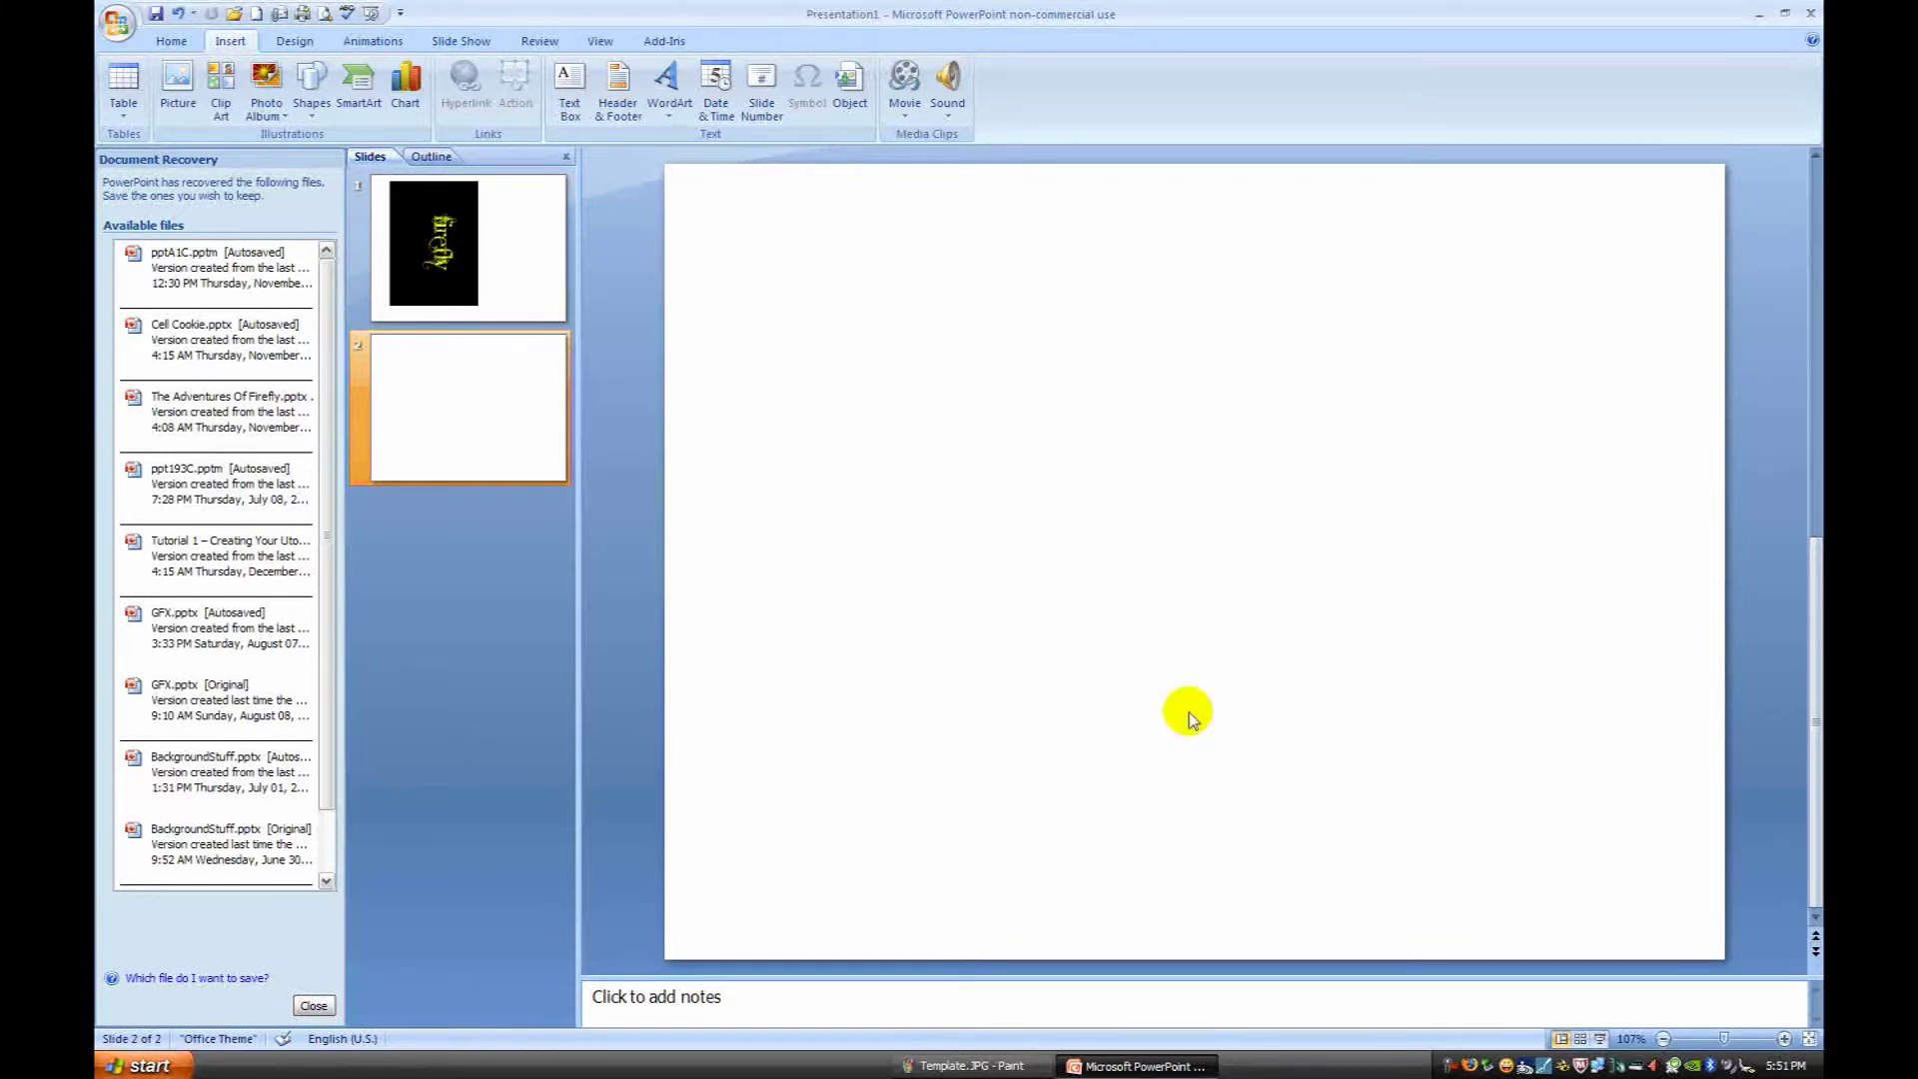
# Step: Switch to Firefox showing the yellow-abstract-wallpaper-2560x1600.jpg smoke image
pyautogui.click(1468, 1066)
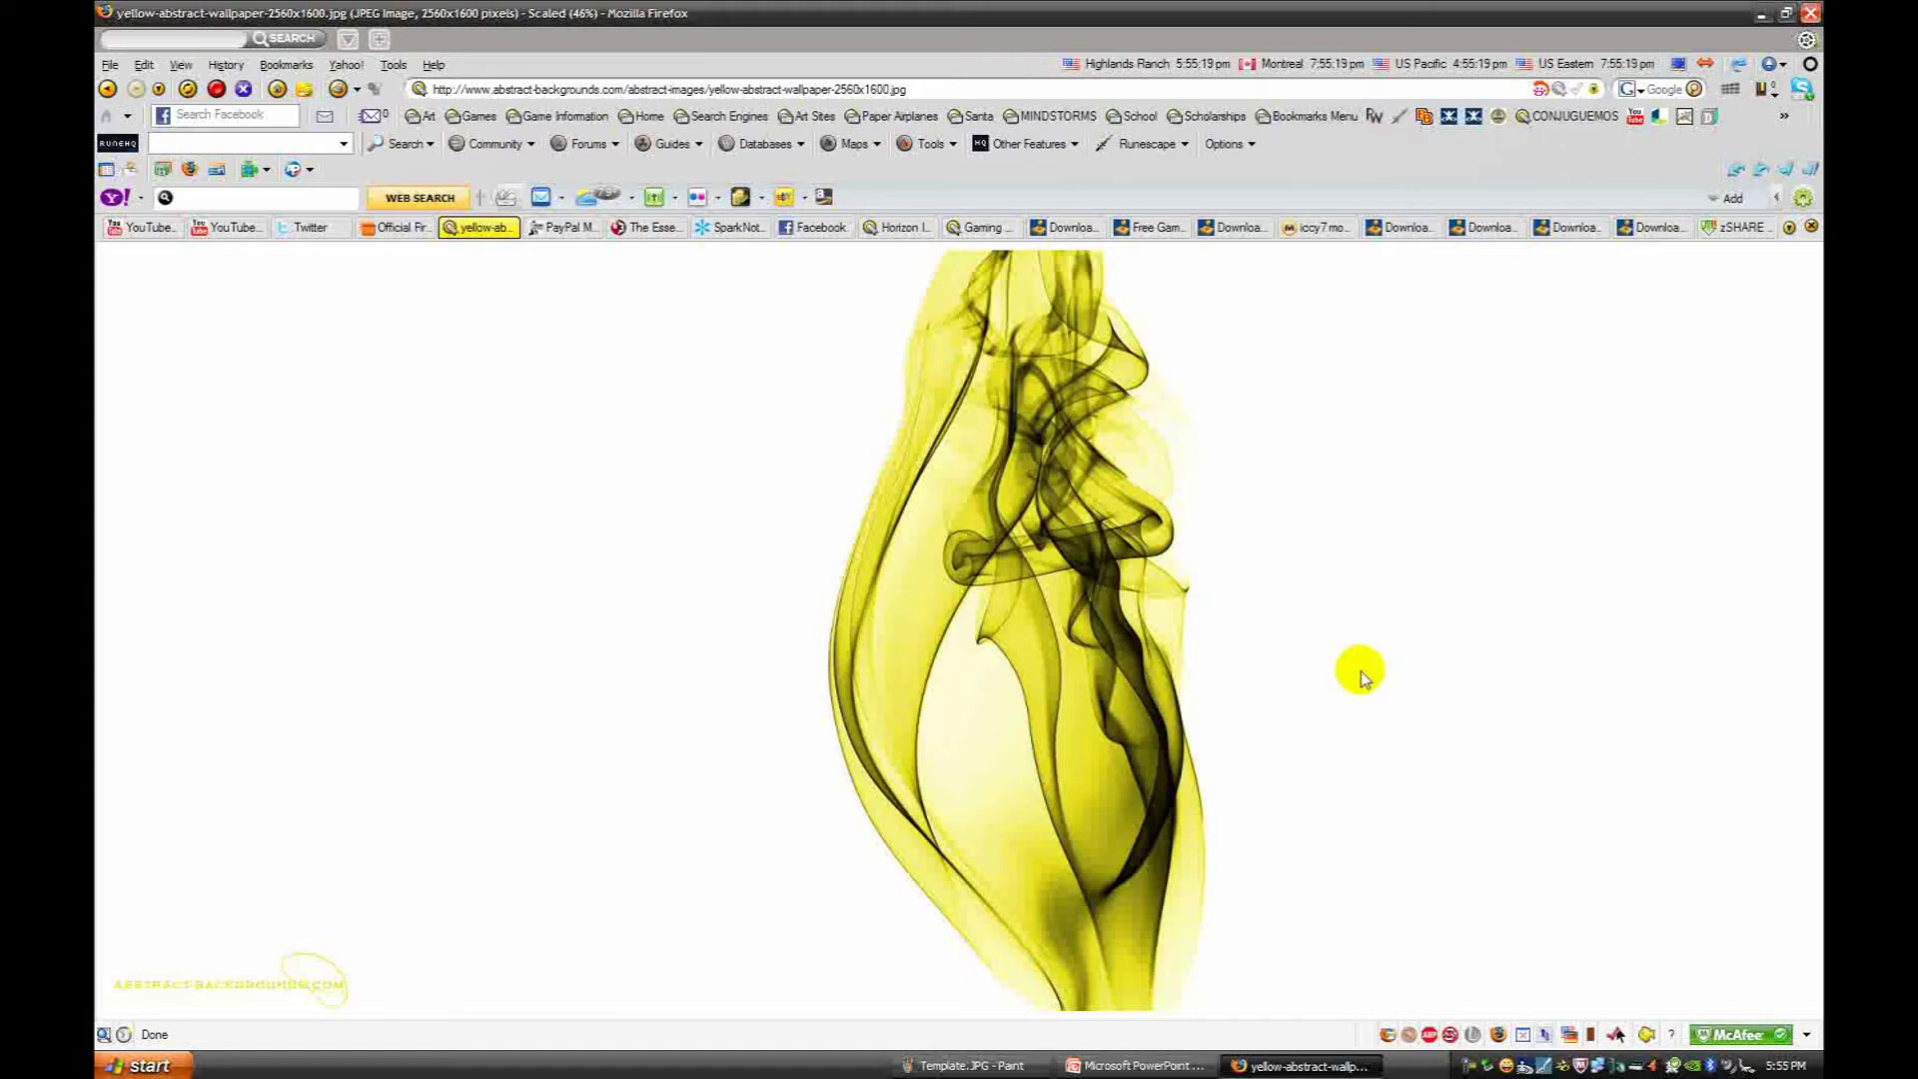
# Step: Paste the smoke wallpaper screenshot into a new Paint window and box-select the yellow smoke image
pyautogui.press('super')
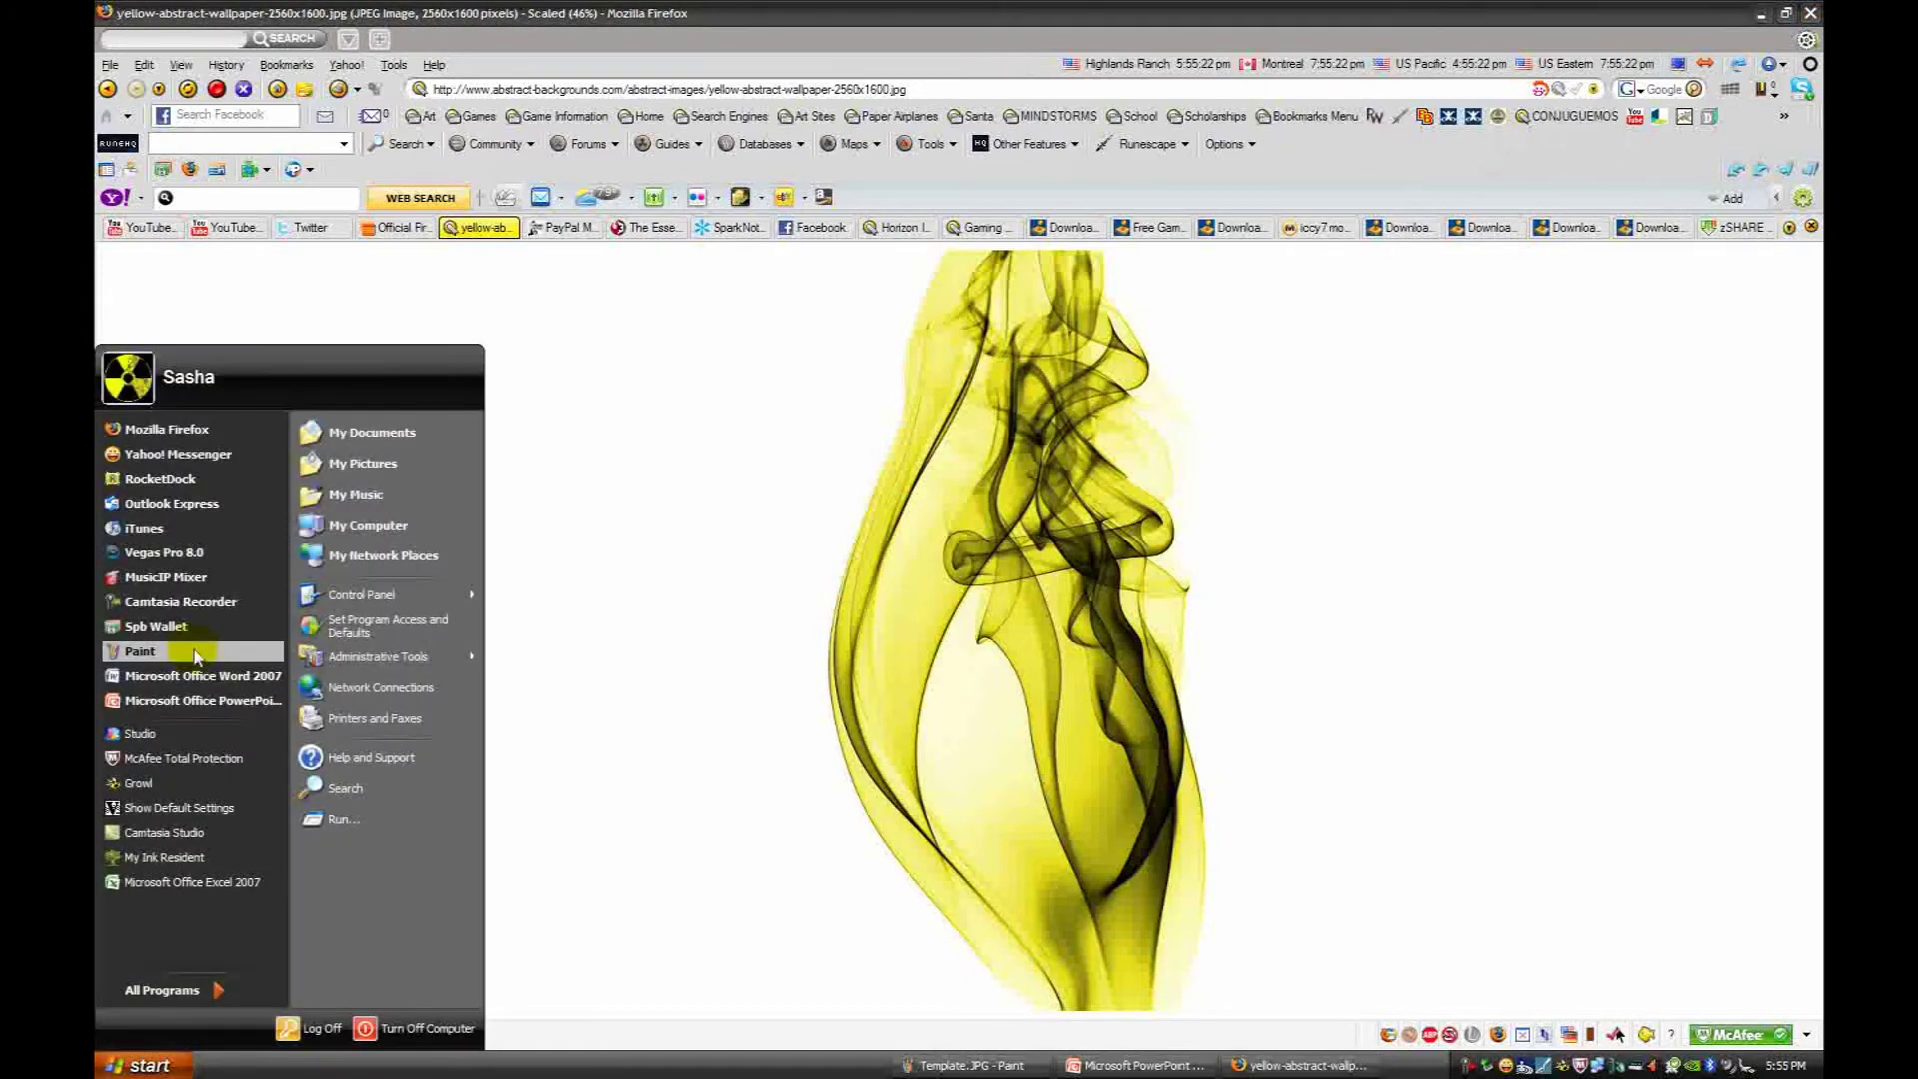
pyautogui.click(196, 653)
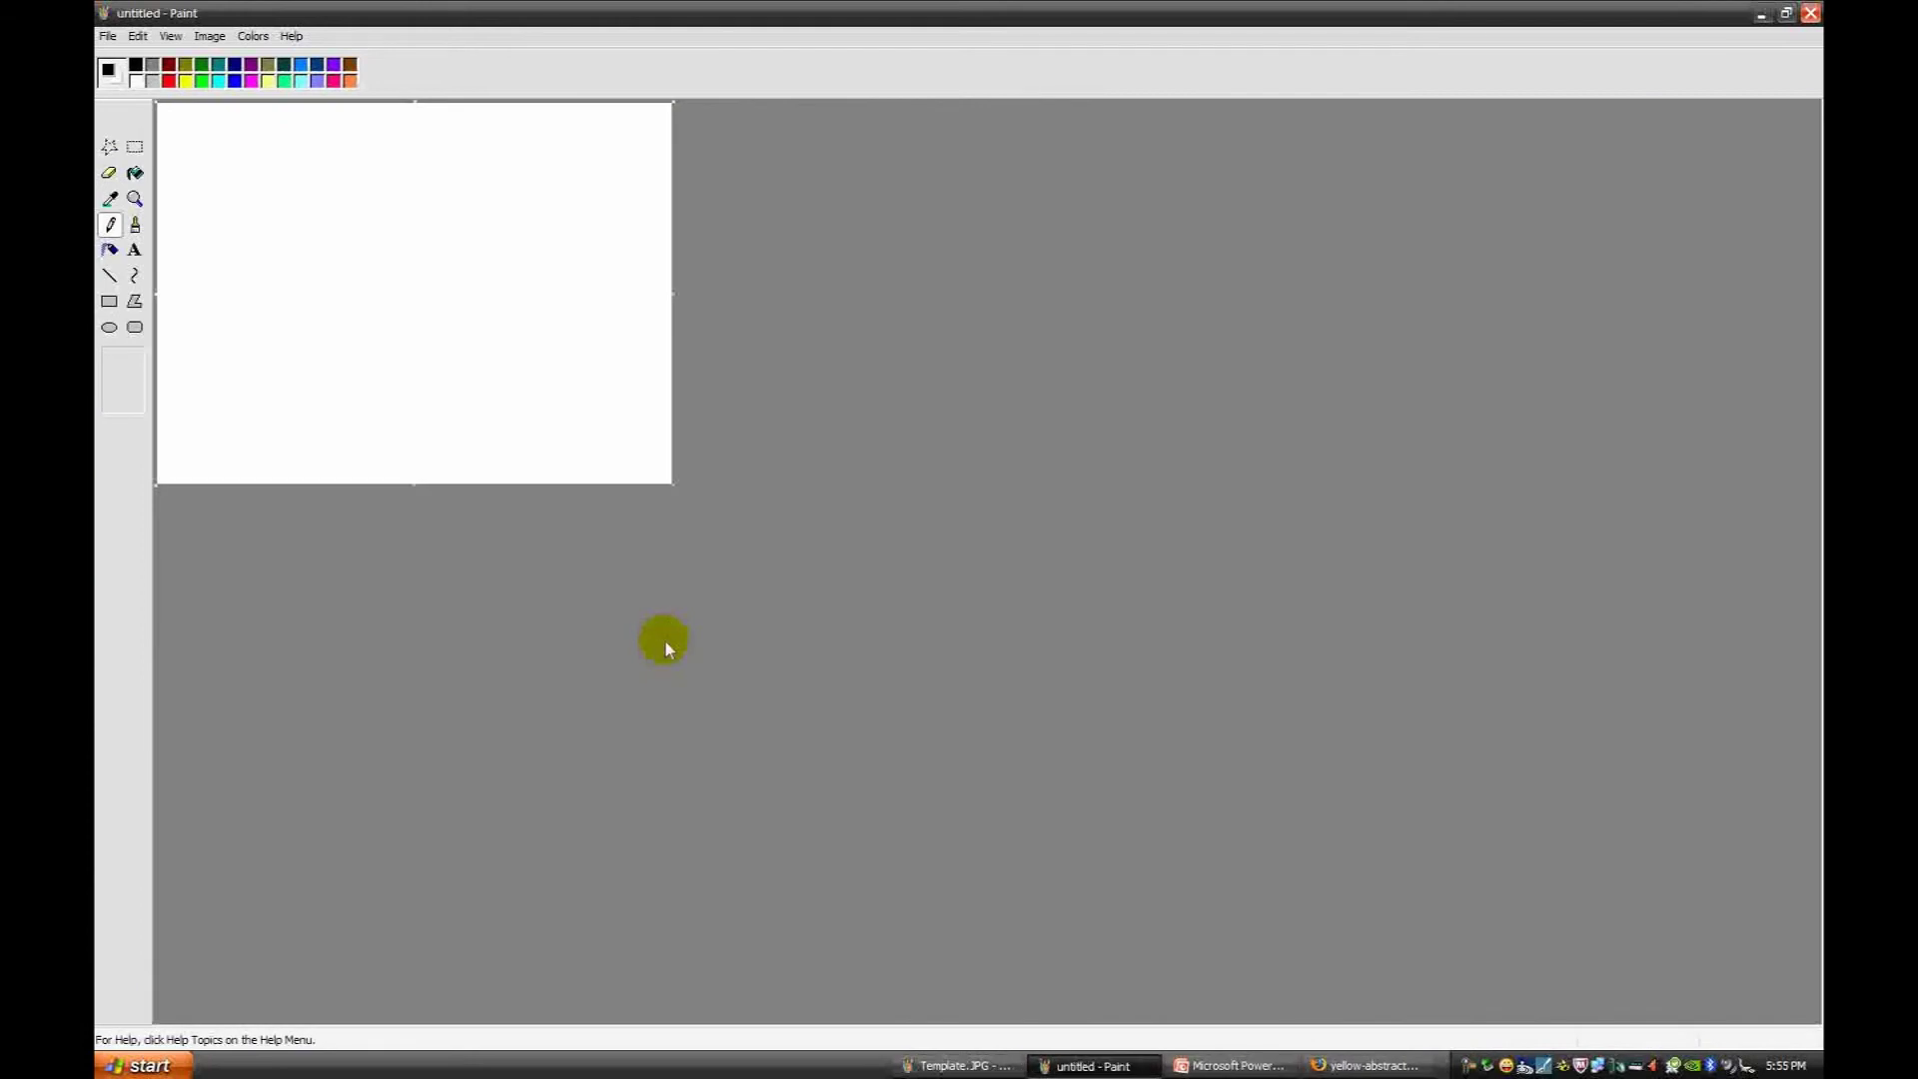
pyautogui.hotkey('ctrl', 'v')
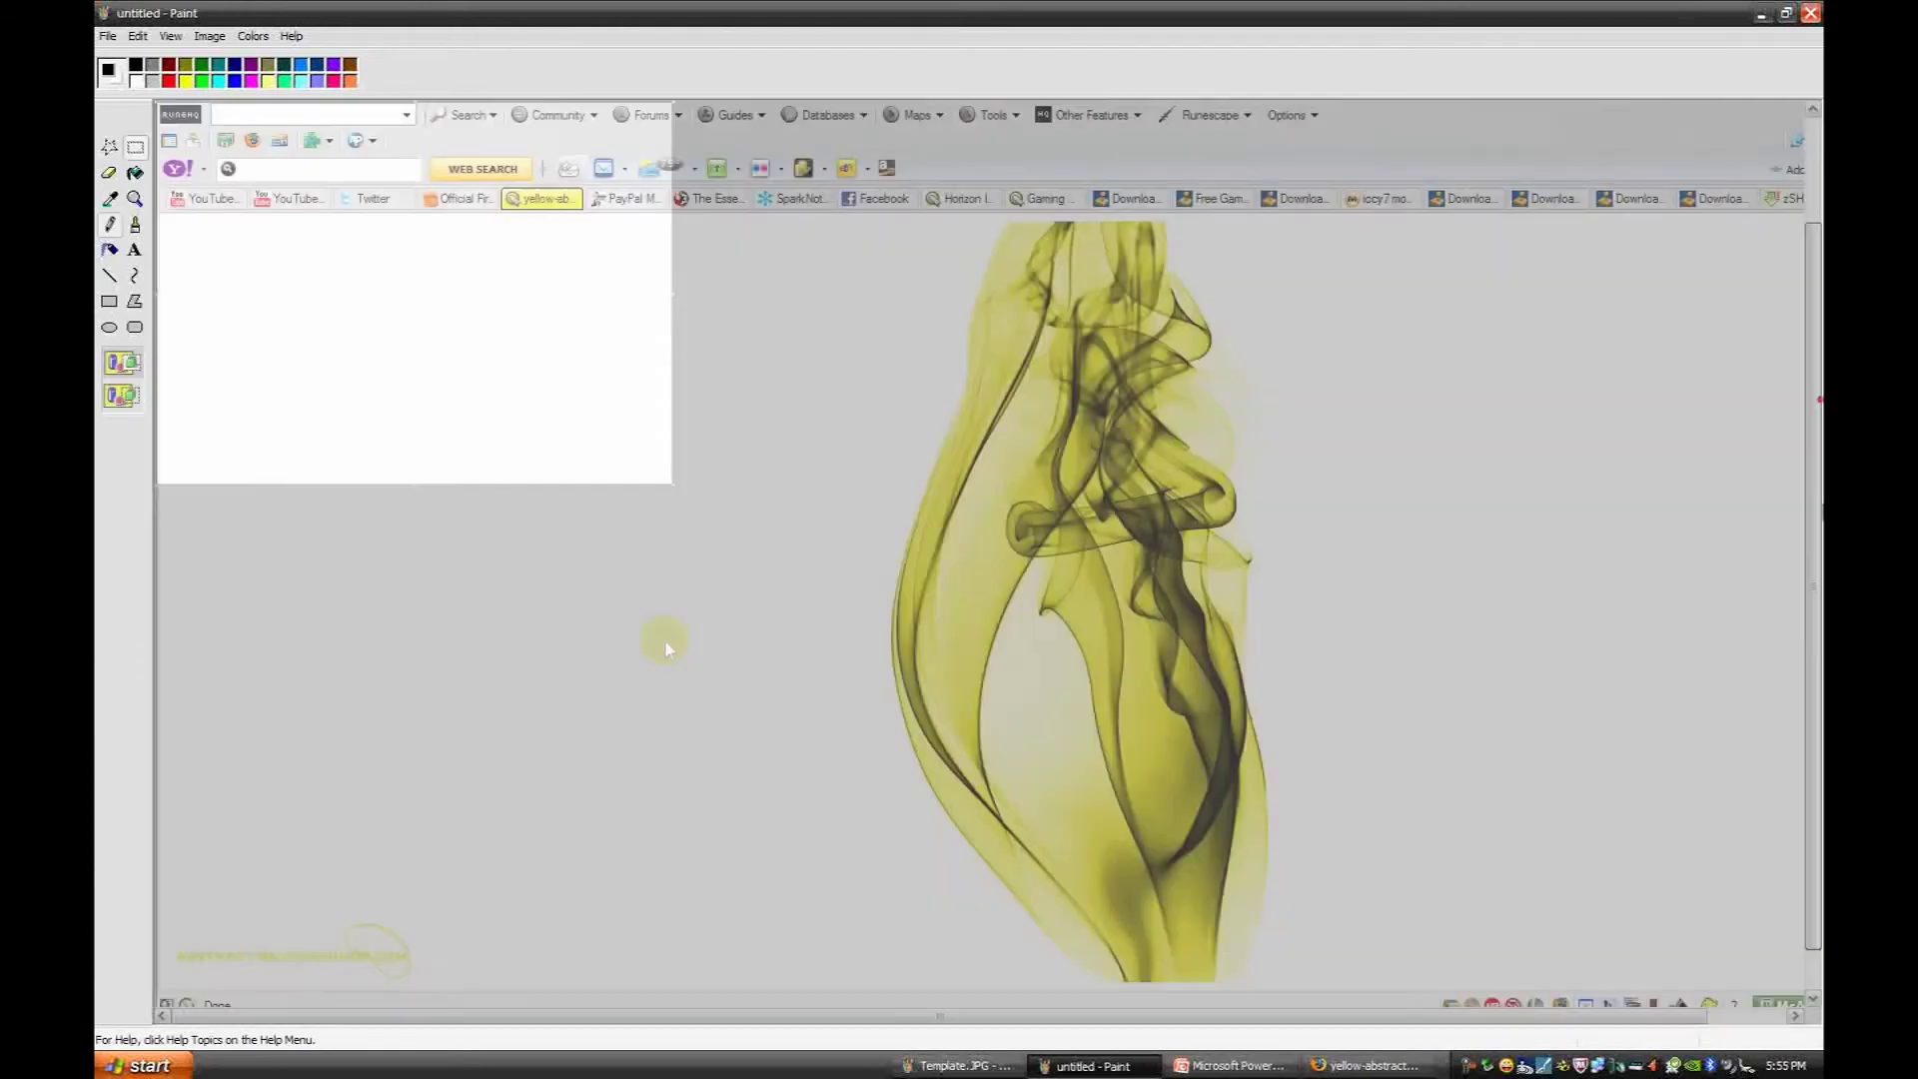
pyautogui.moveTo(1813, 399); pyautogui.dragTo(1813, 409)
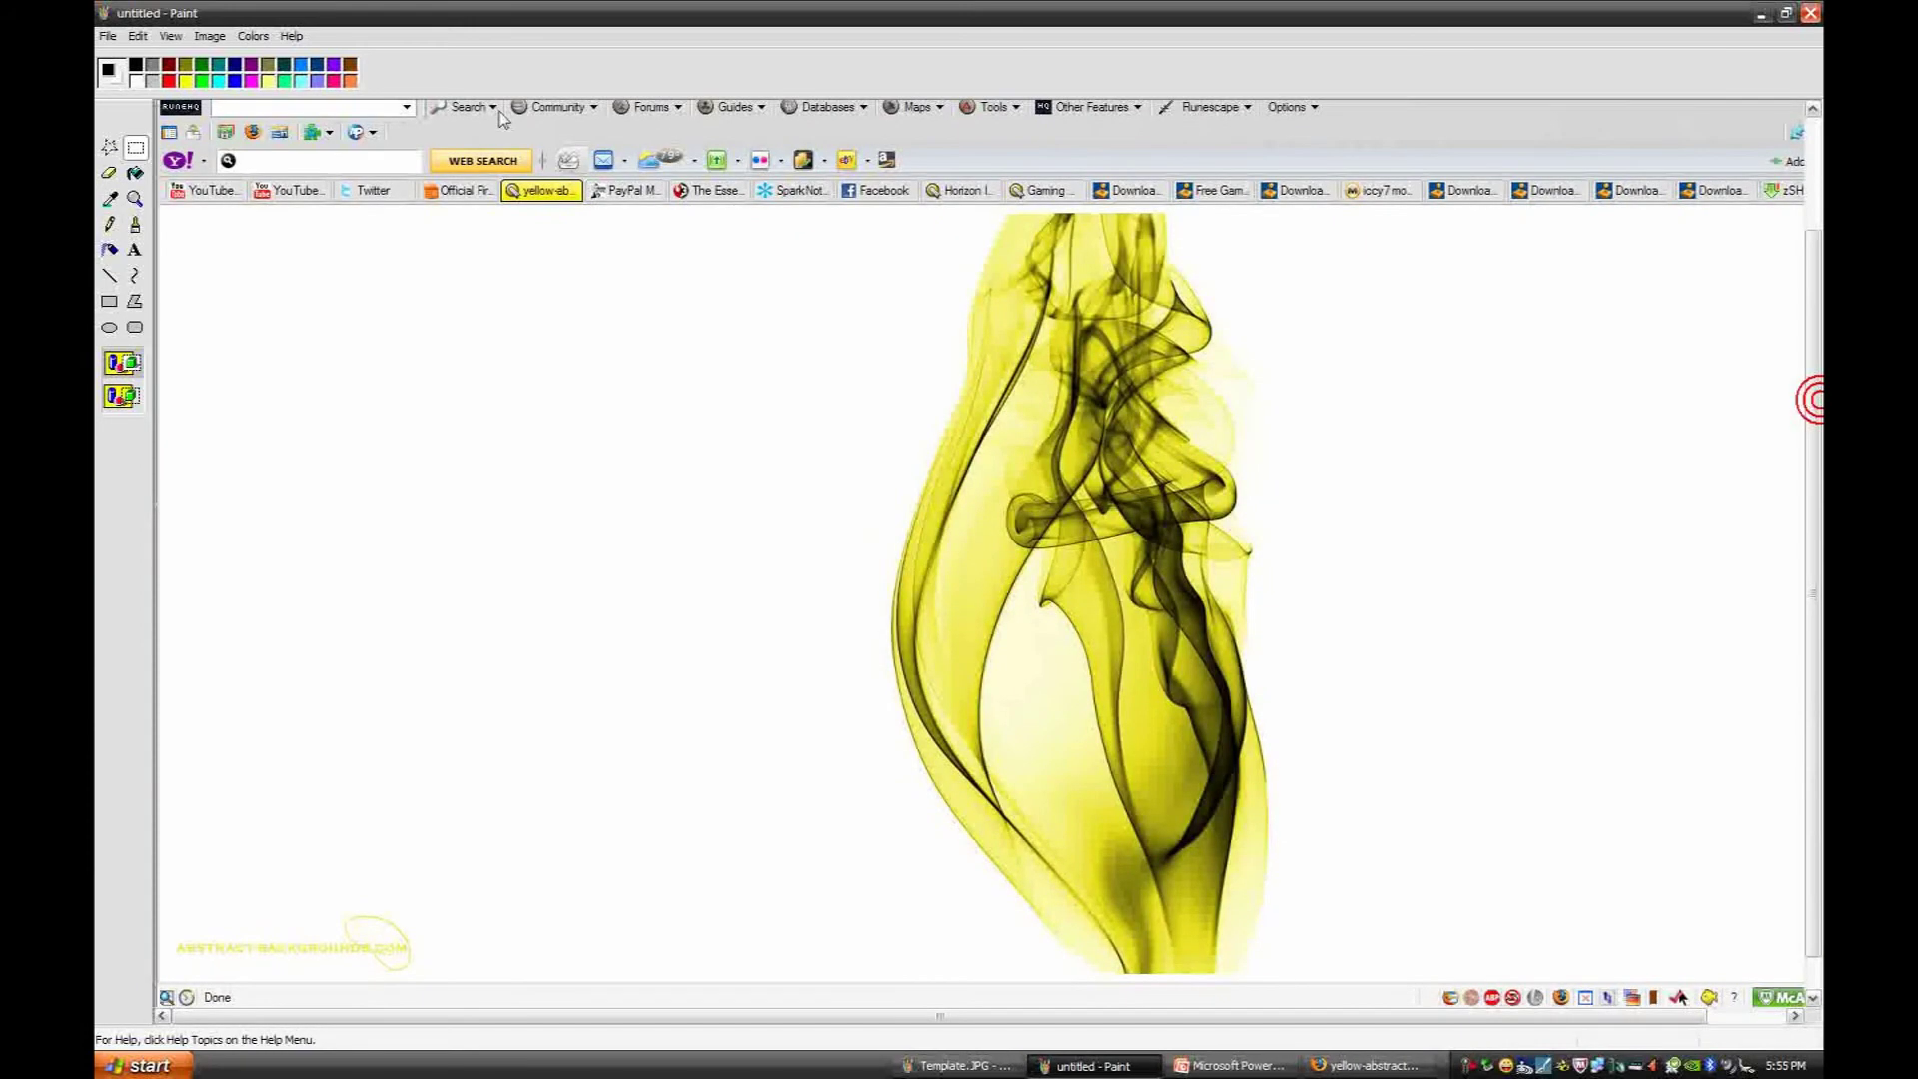
pyautogui.click(135, 147)
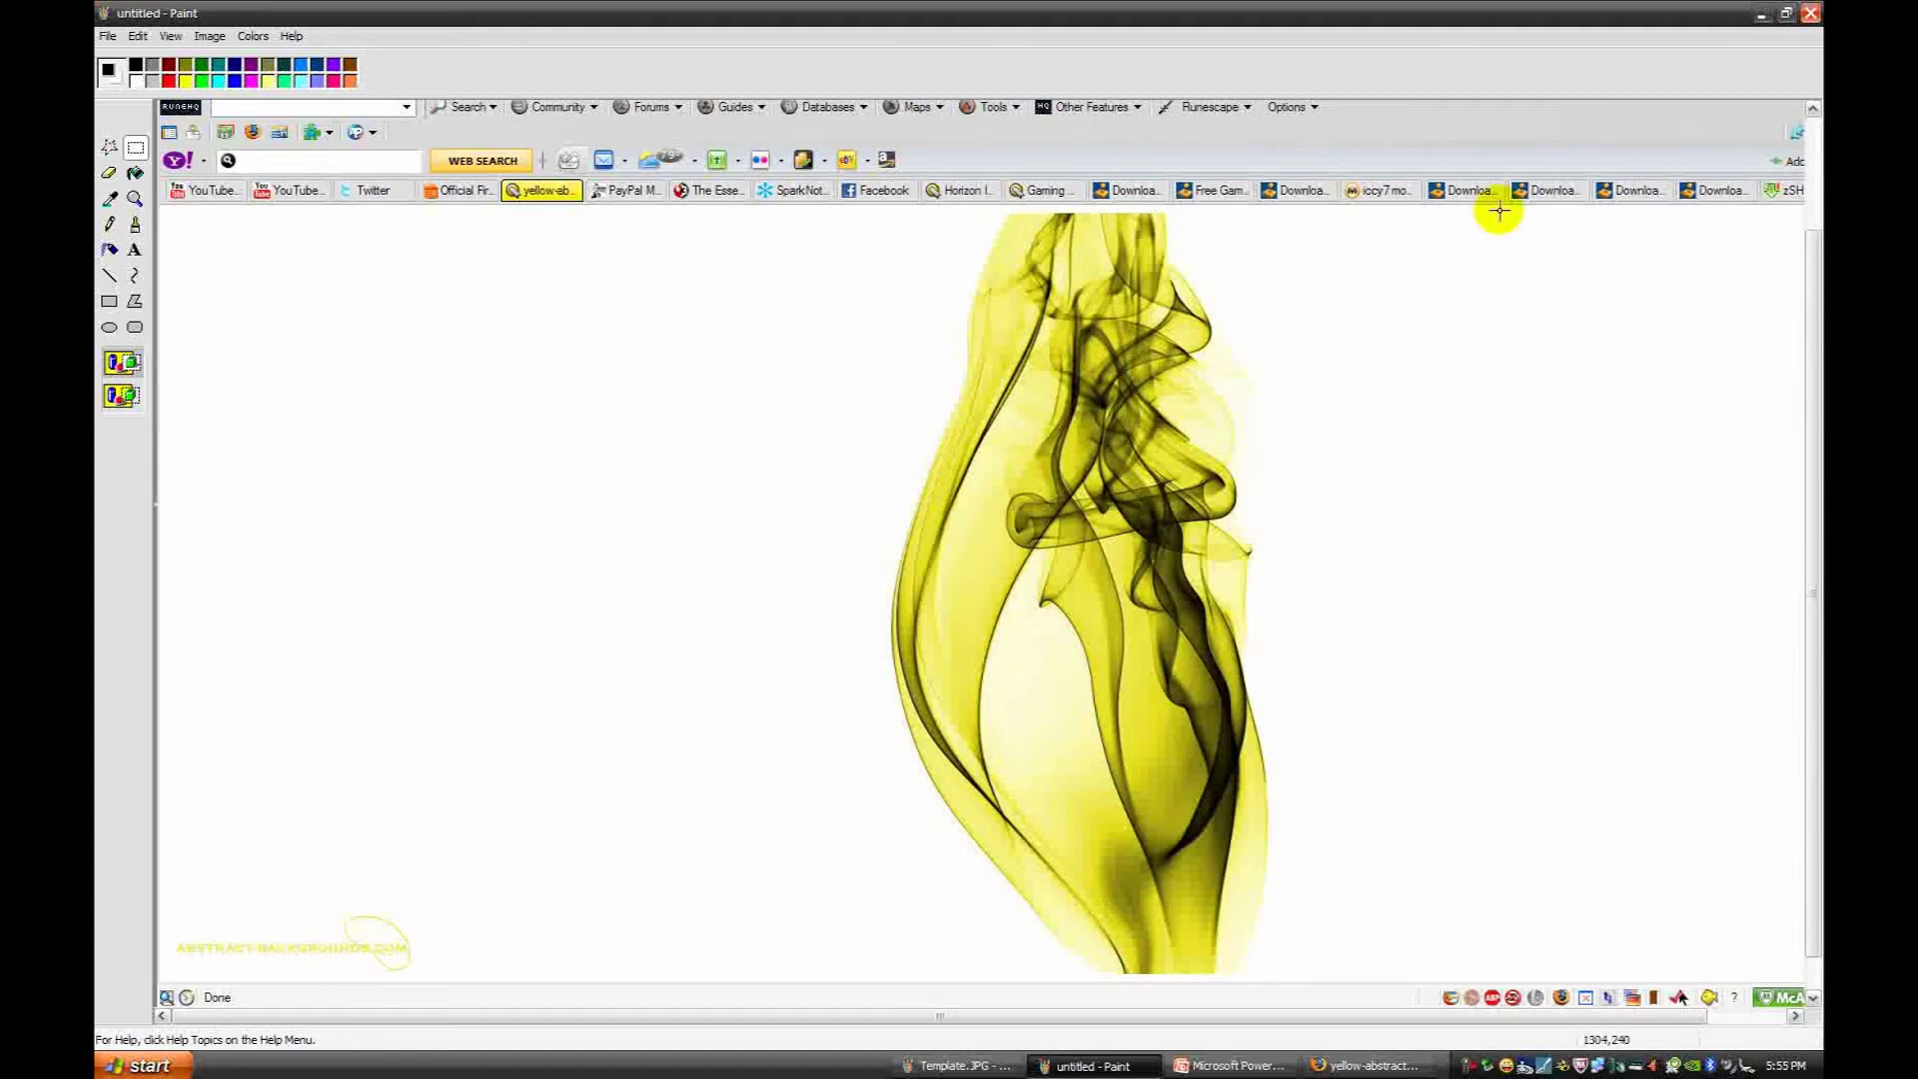
pyautogui.moveTo(1500, 209); pyautogui.dragTo(794, 979)
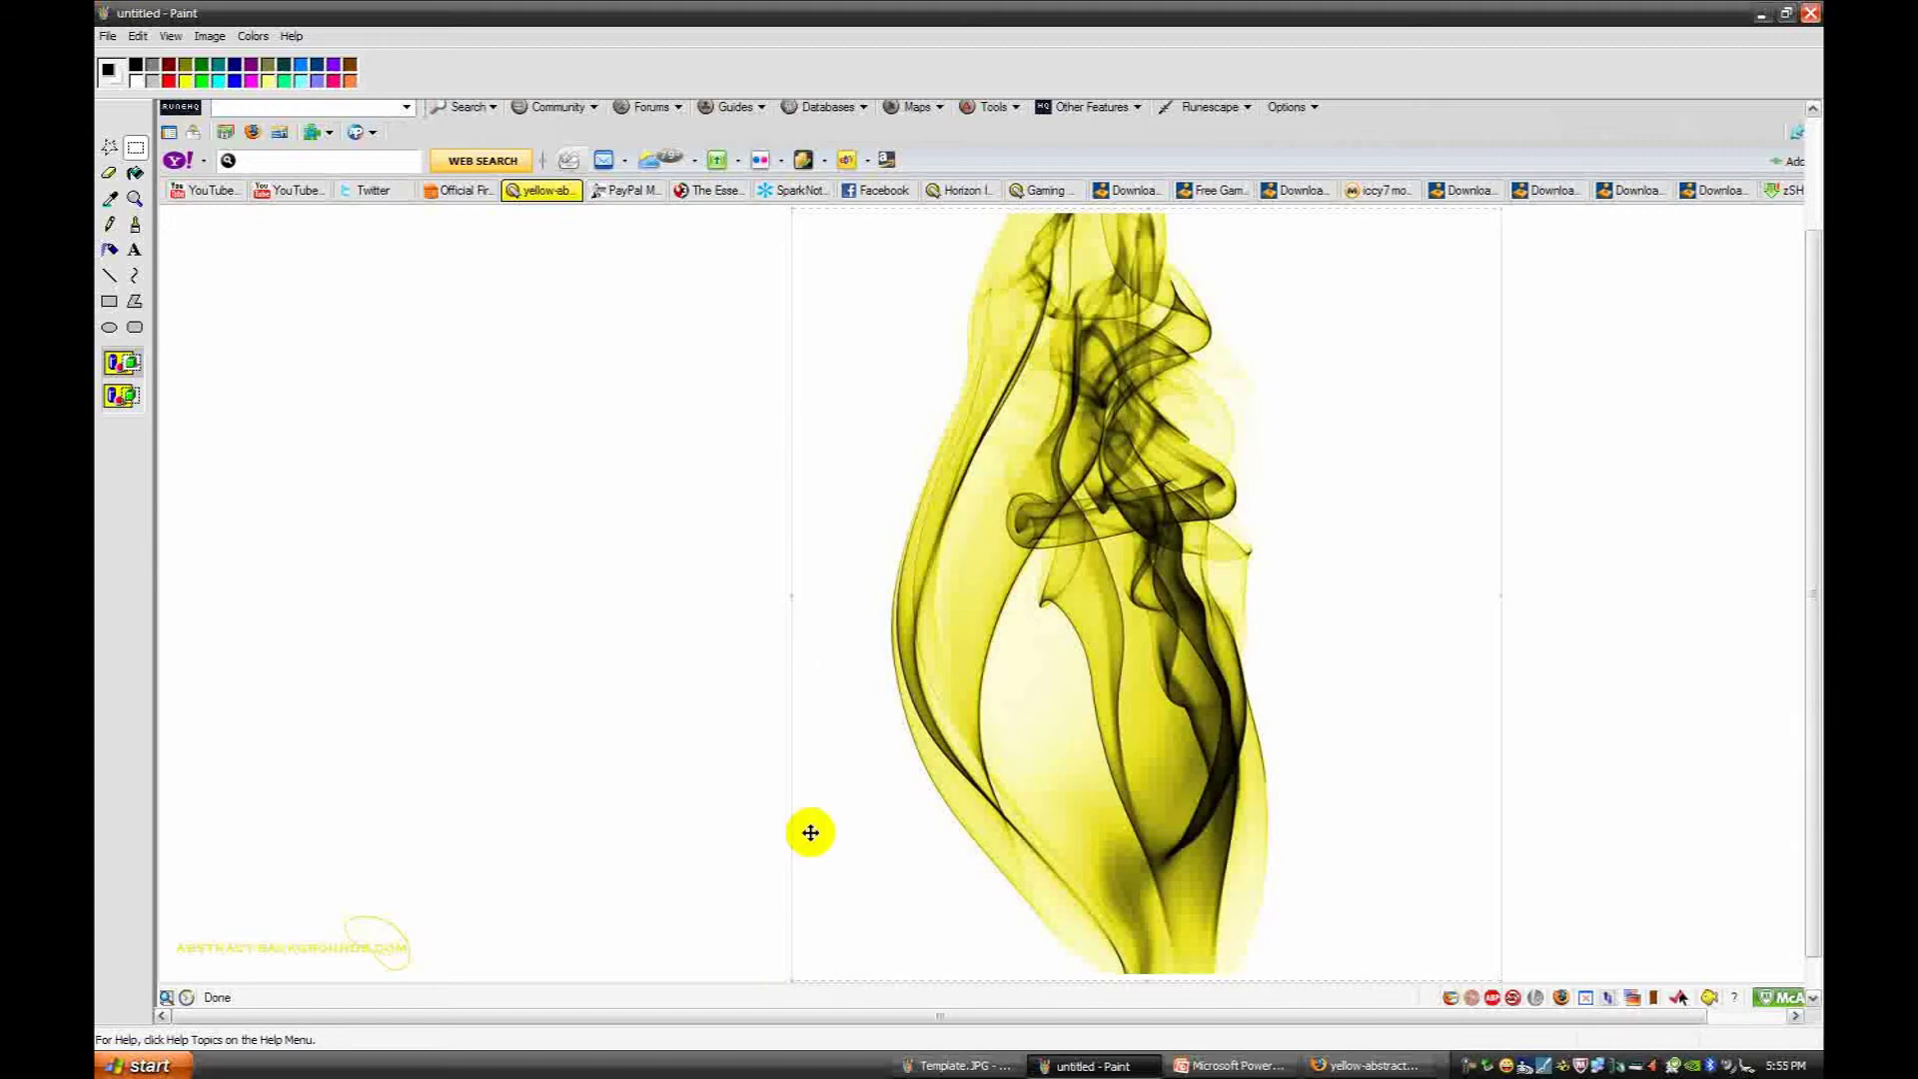
pyautogui.hotkey('alt', 'Tab')
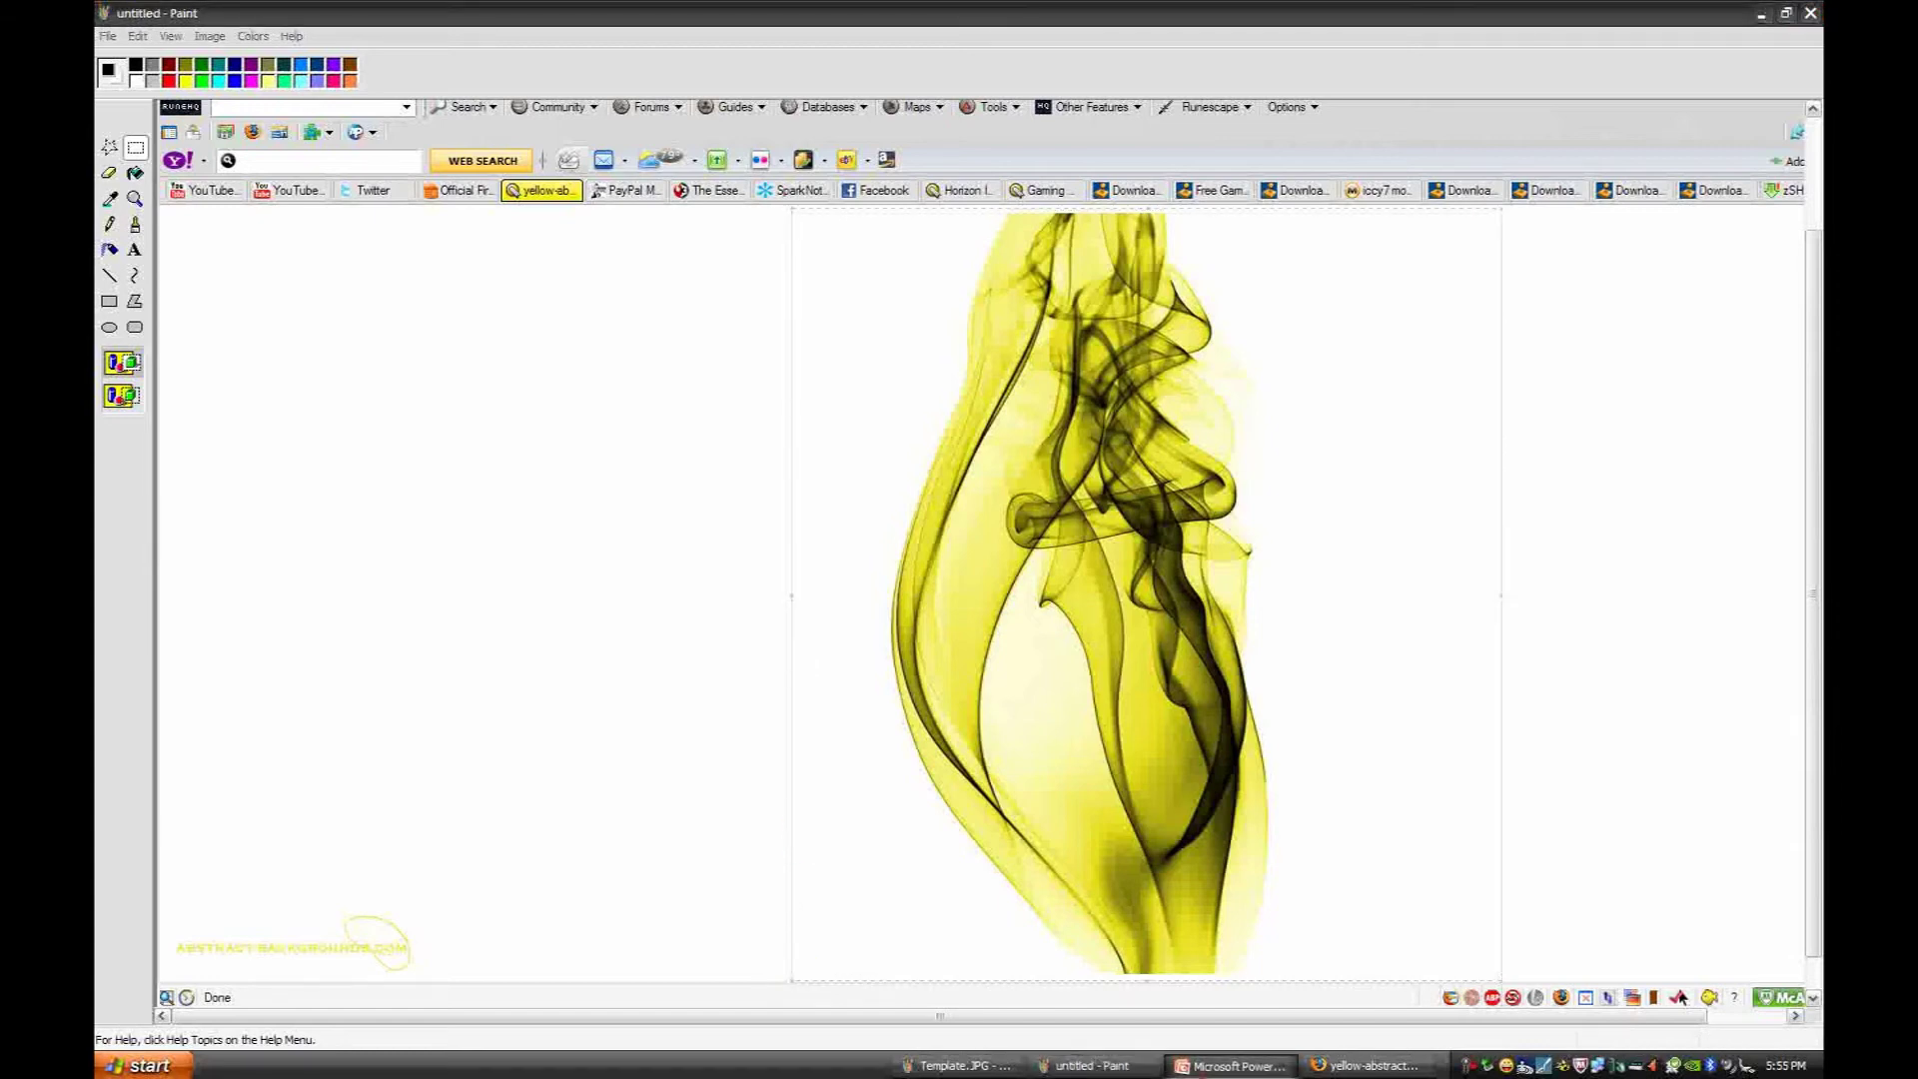
# Step: Crop the smoke picture on slide 2 inward from both sides into a narrow strip
pyautogui.click(1159, 616)
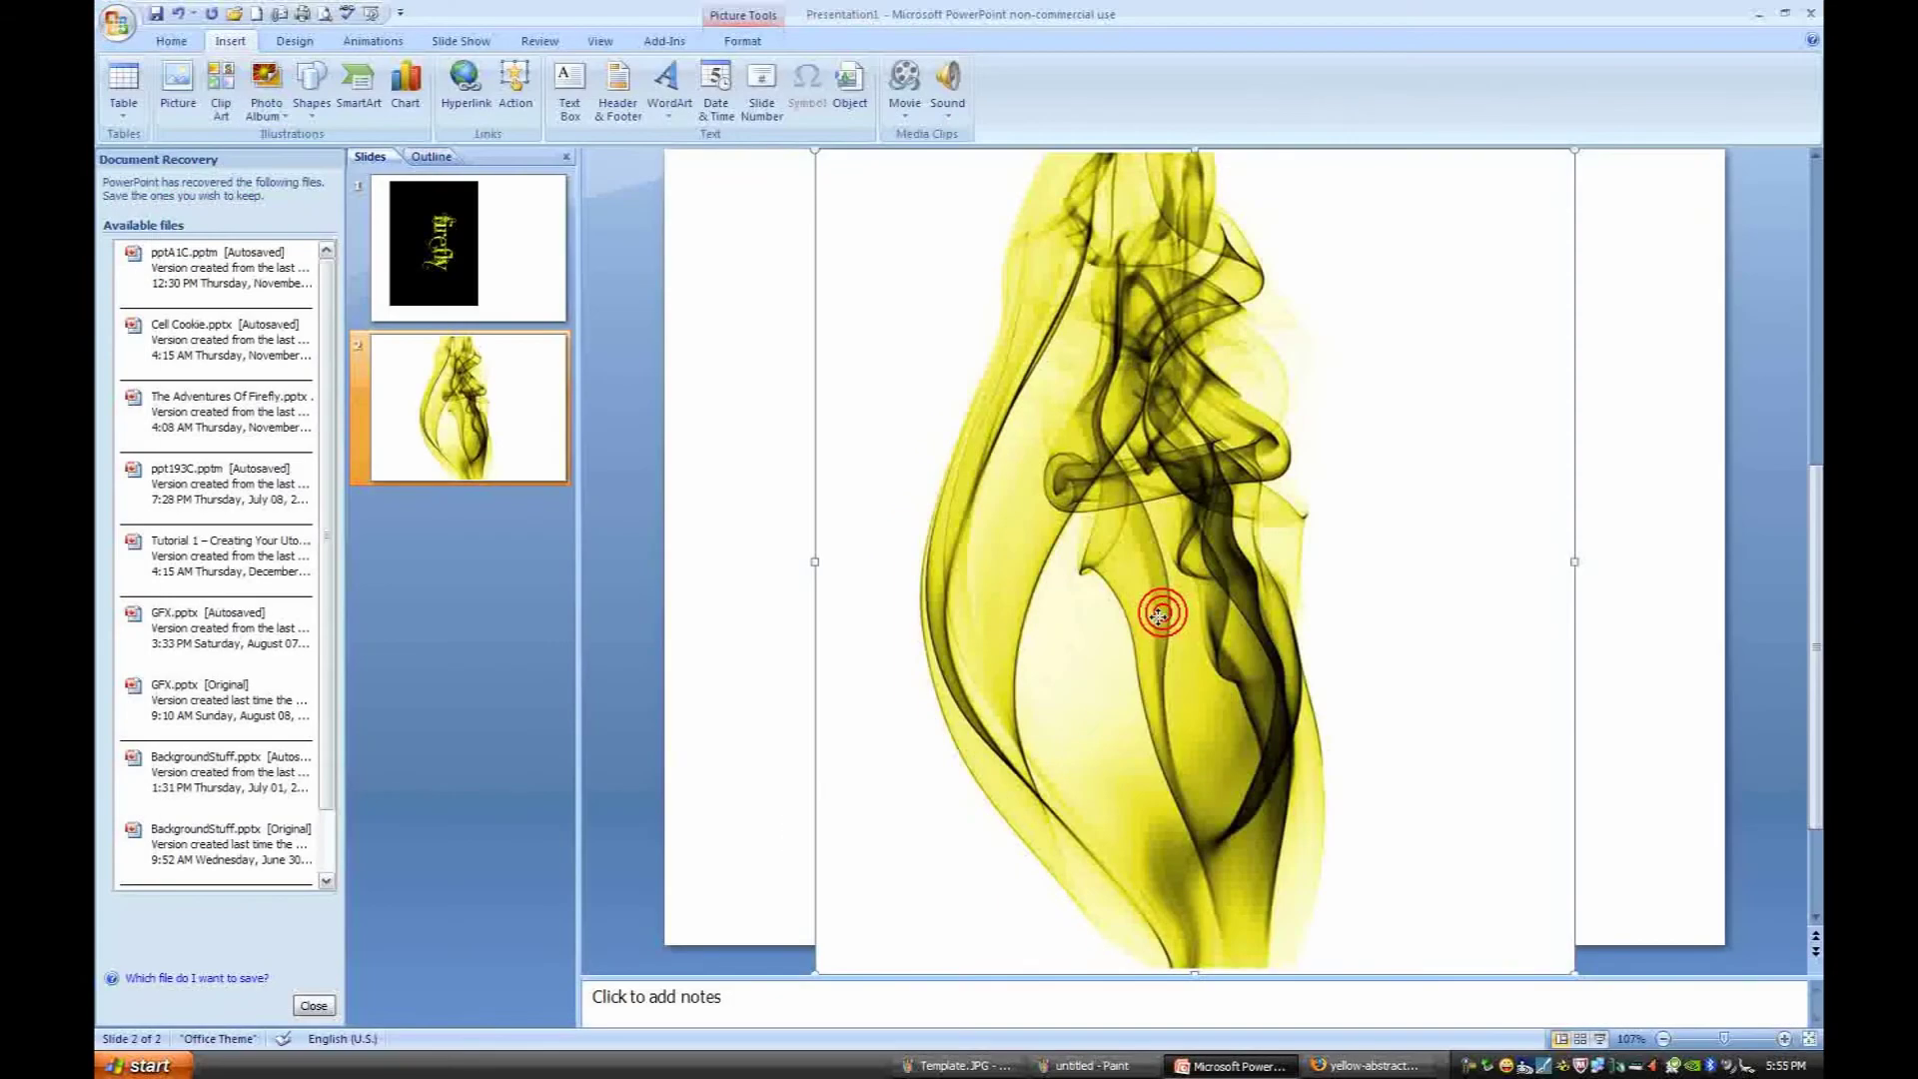
pyautogui.click(751, 22)
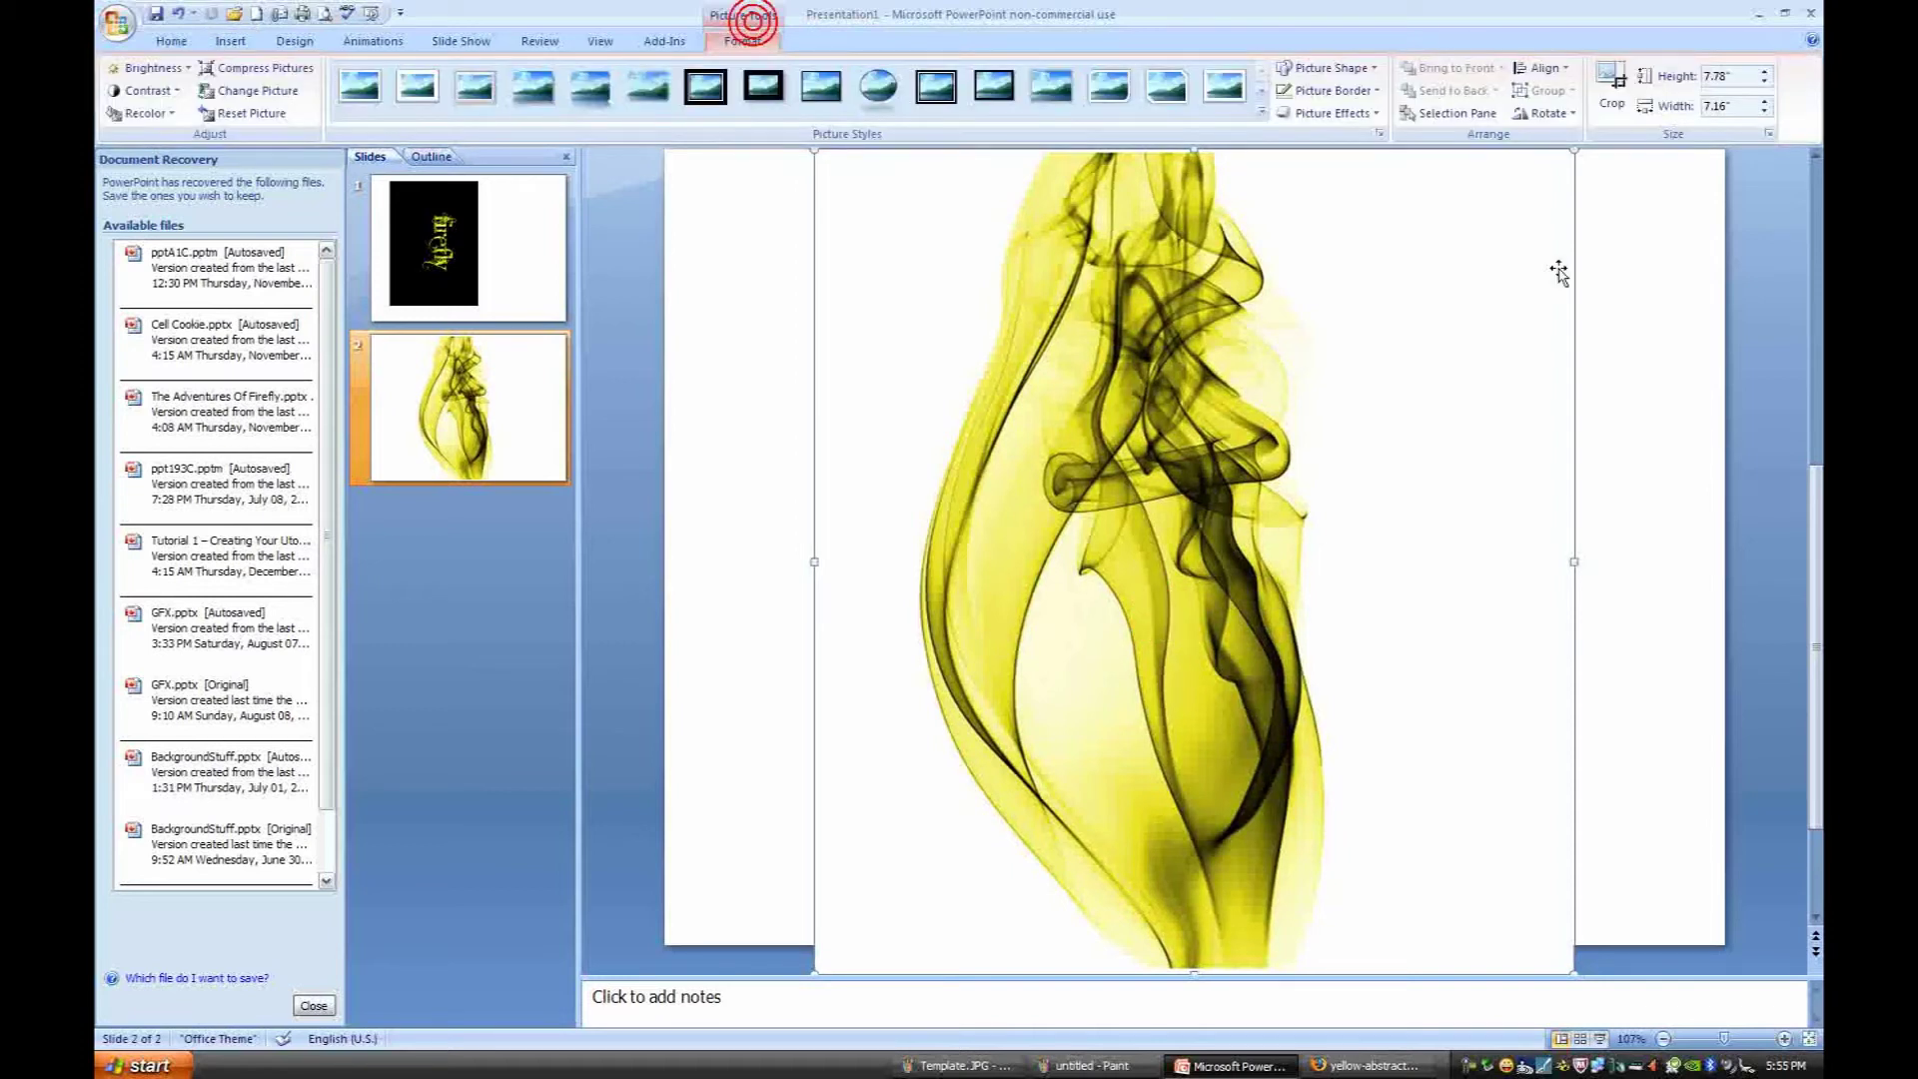
pyautogui.click(1608, 110)
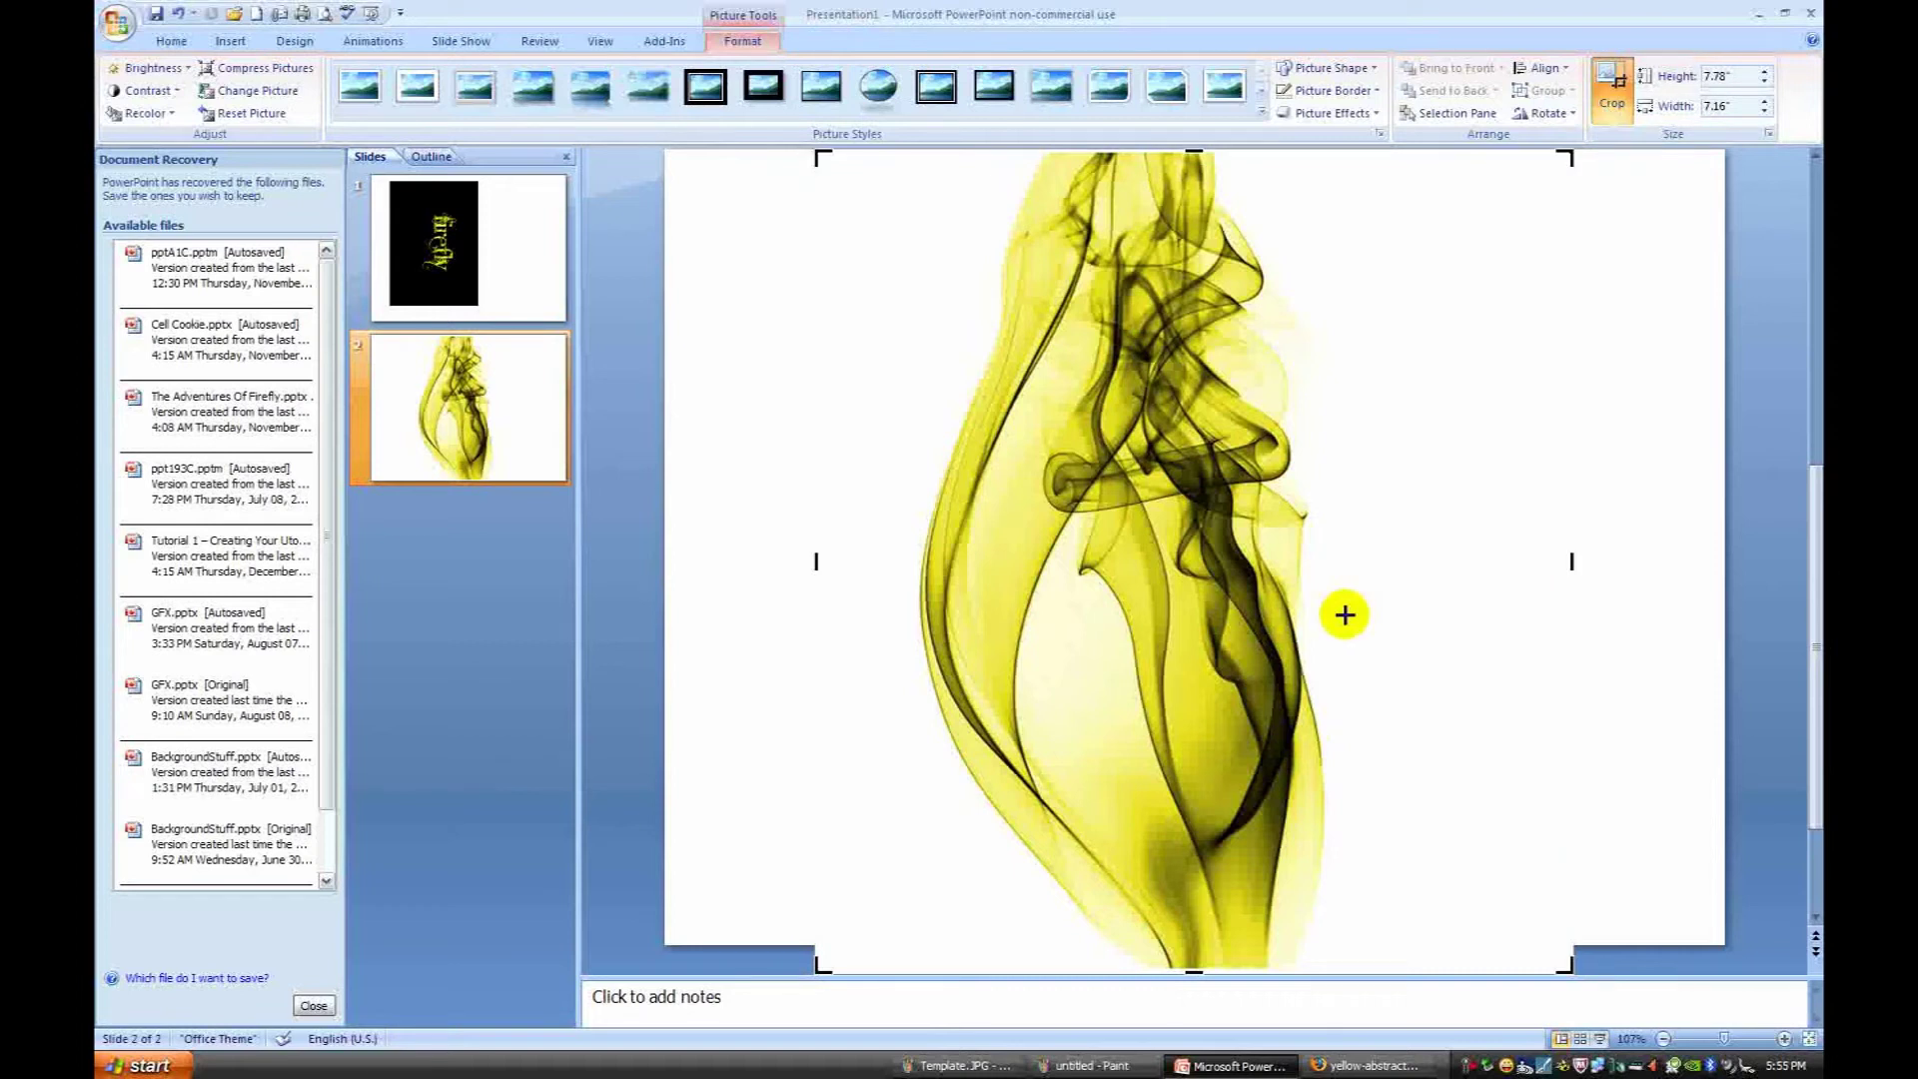
pyautogui.moveTo(1344, 615); pyautogui.dragTo(1343, 614)
pyautogui.moveTo(816, 562); pyautogui.dragTo(917, 567)
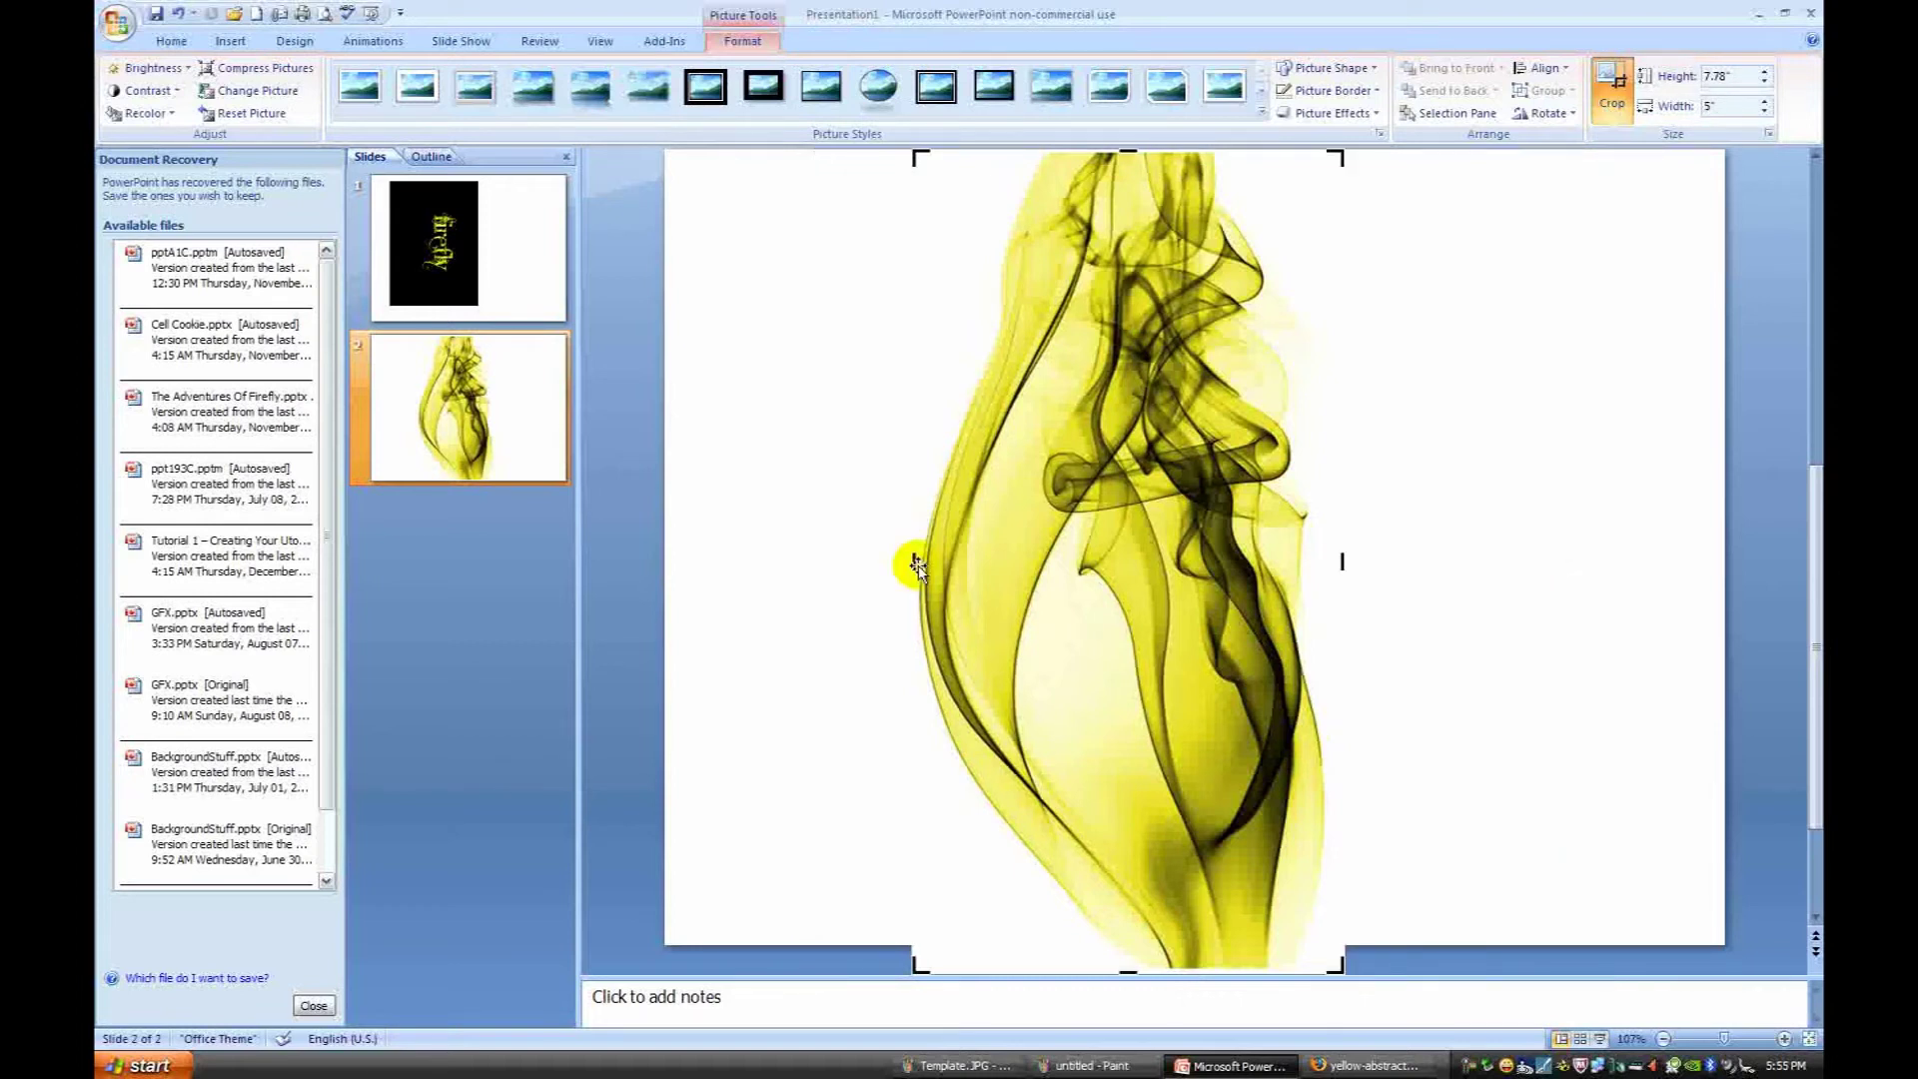
pyautogui.press('Escape')
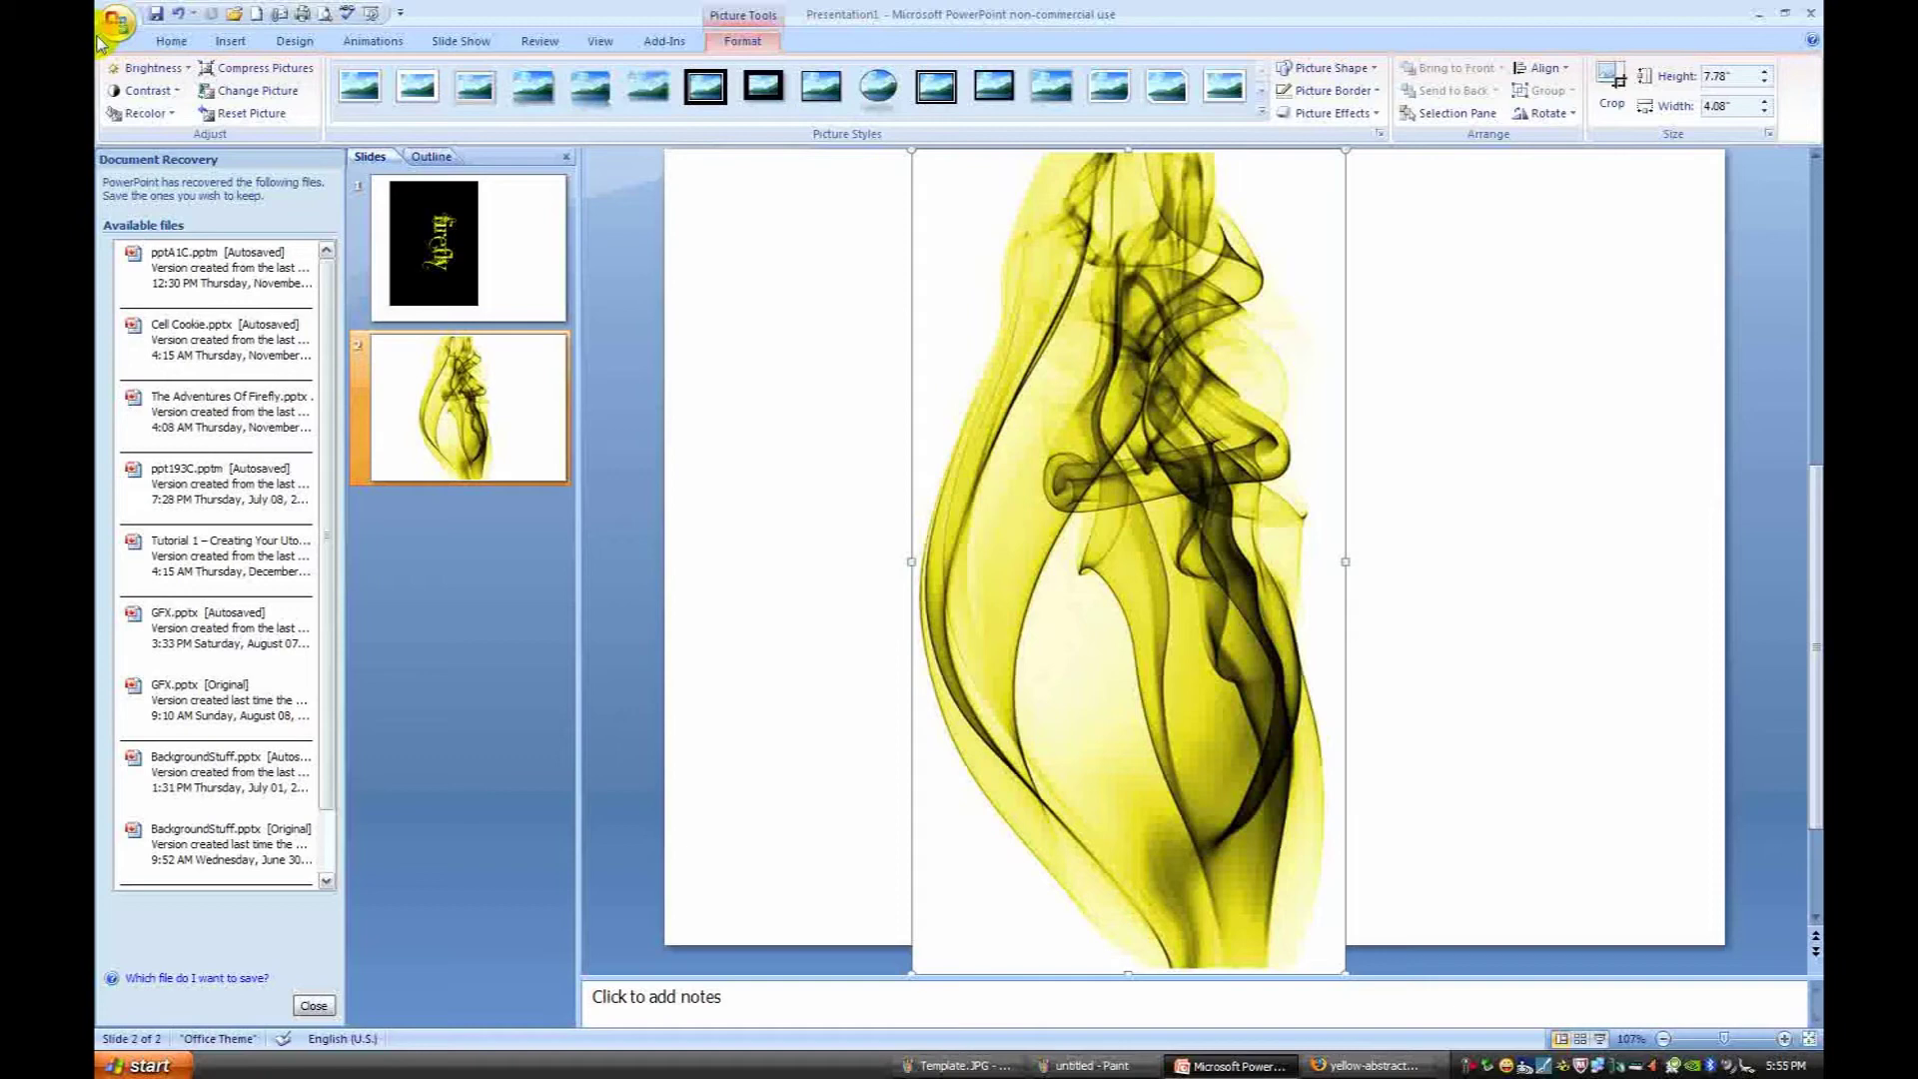
# Step: Give the smoke picture +40% contrast and 50 Point soft edges, then shift it up-left
pyautogui.click(145, 90)
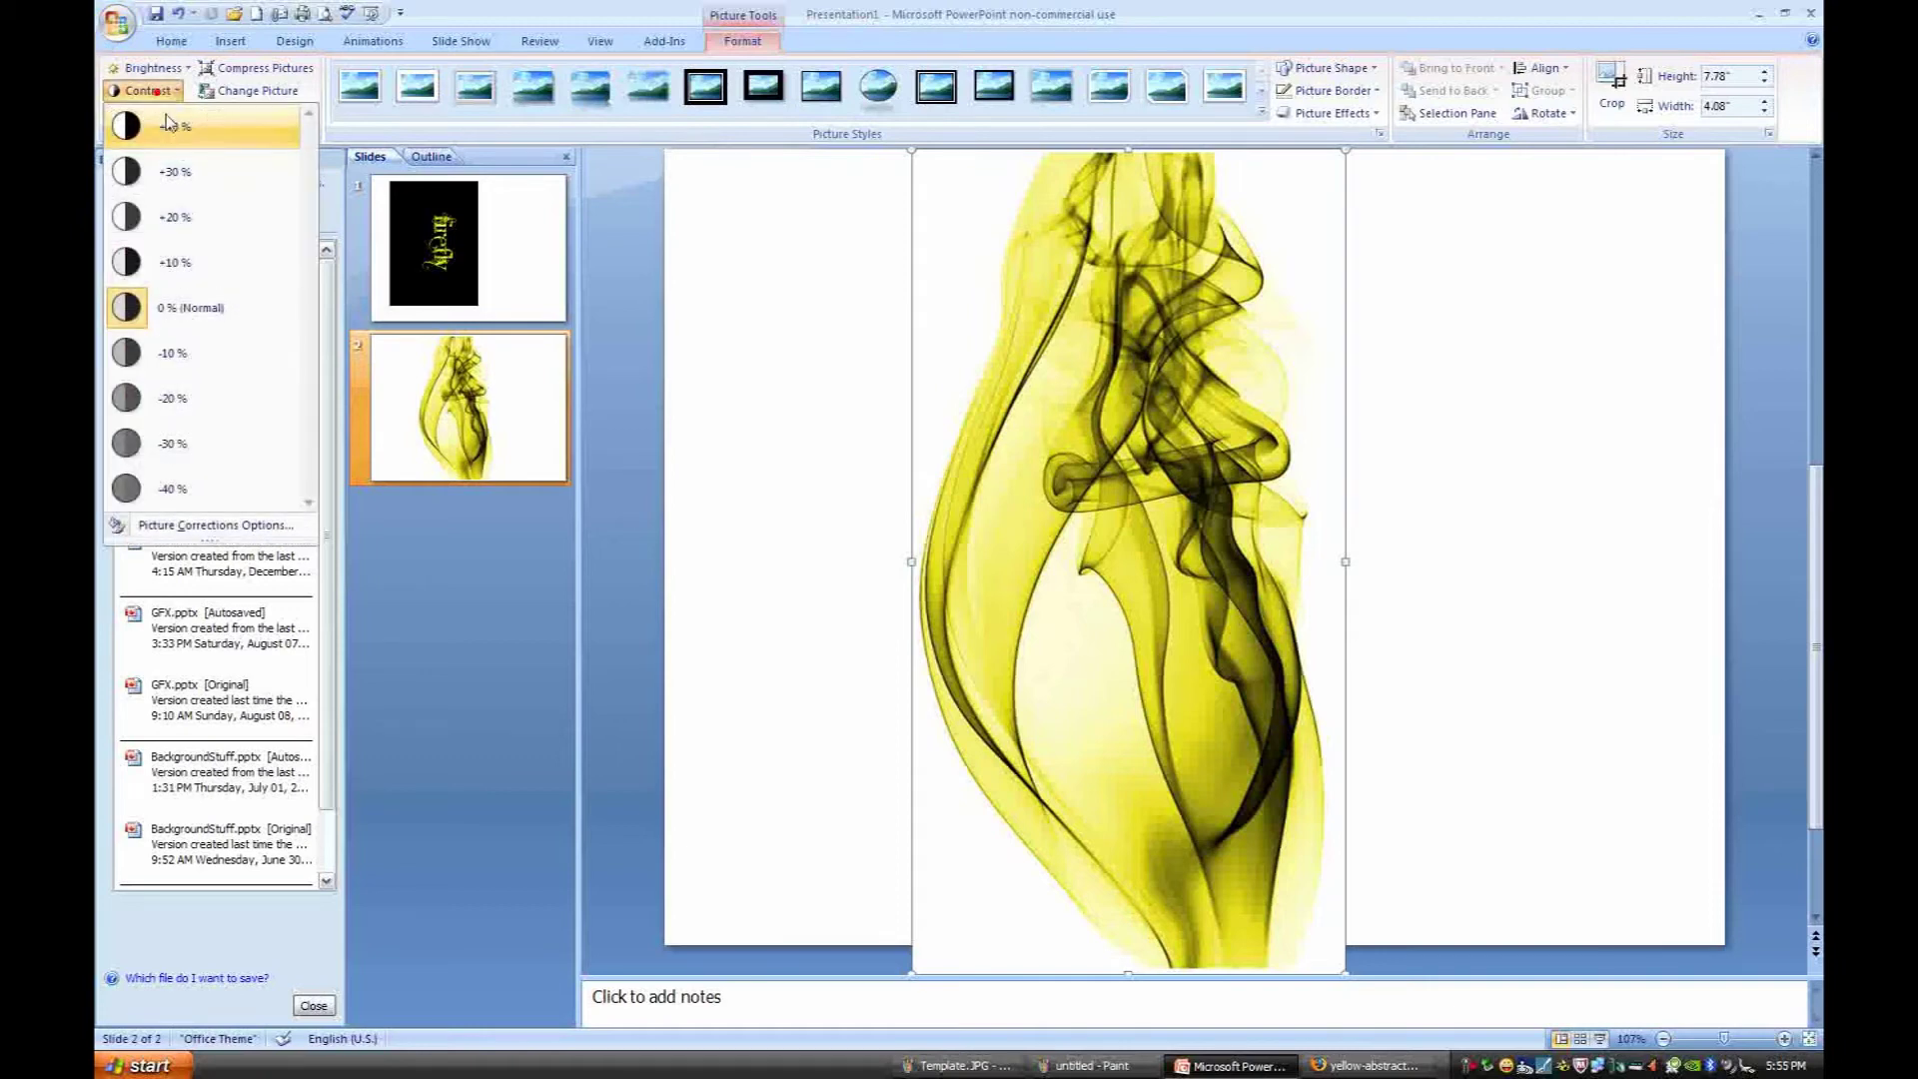
pyautogui.click(168, 125)
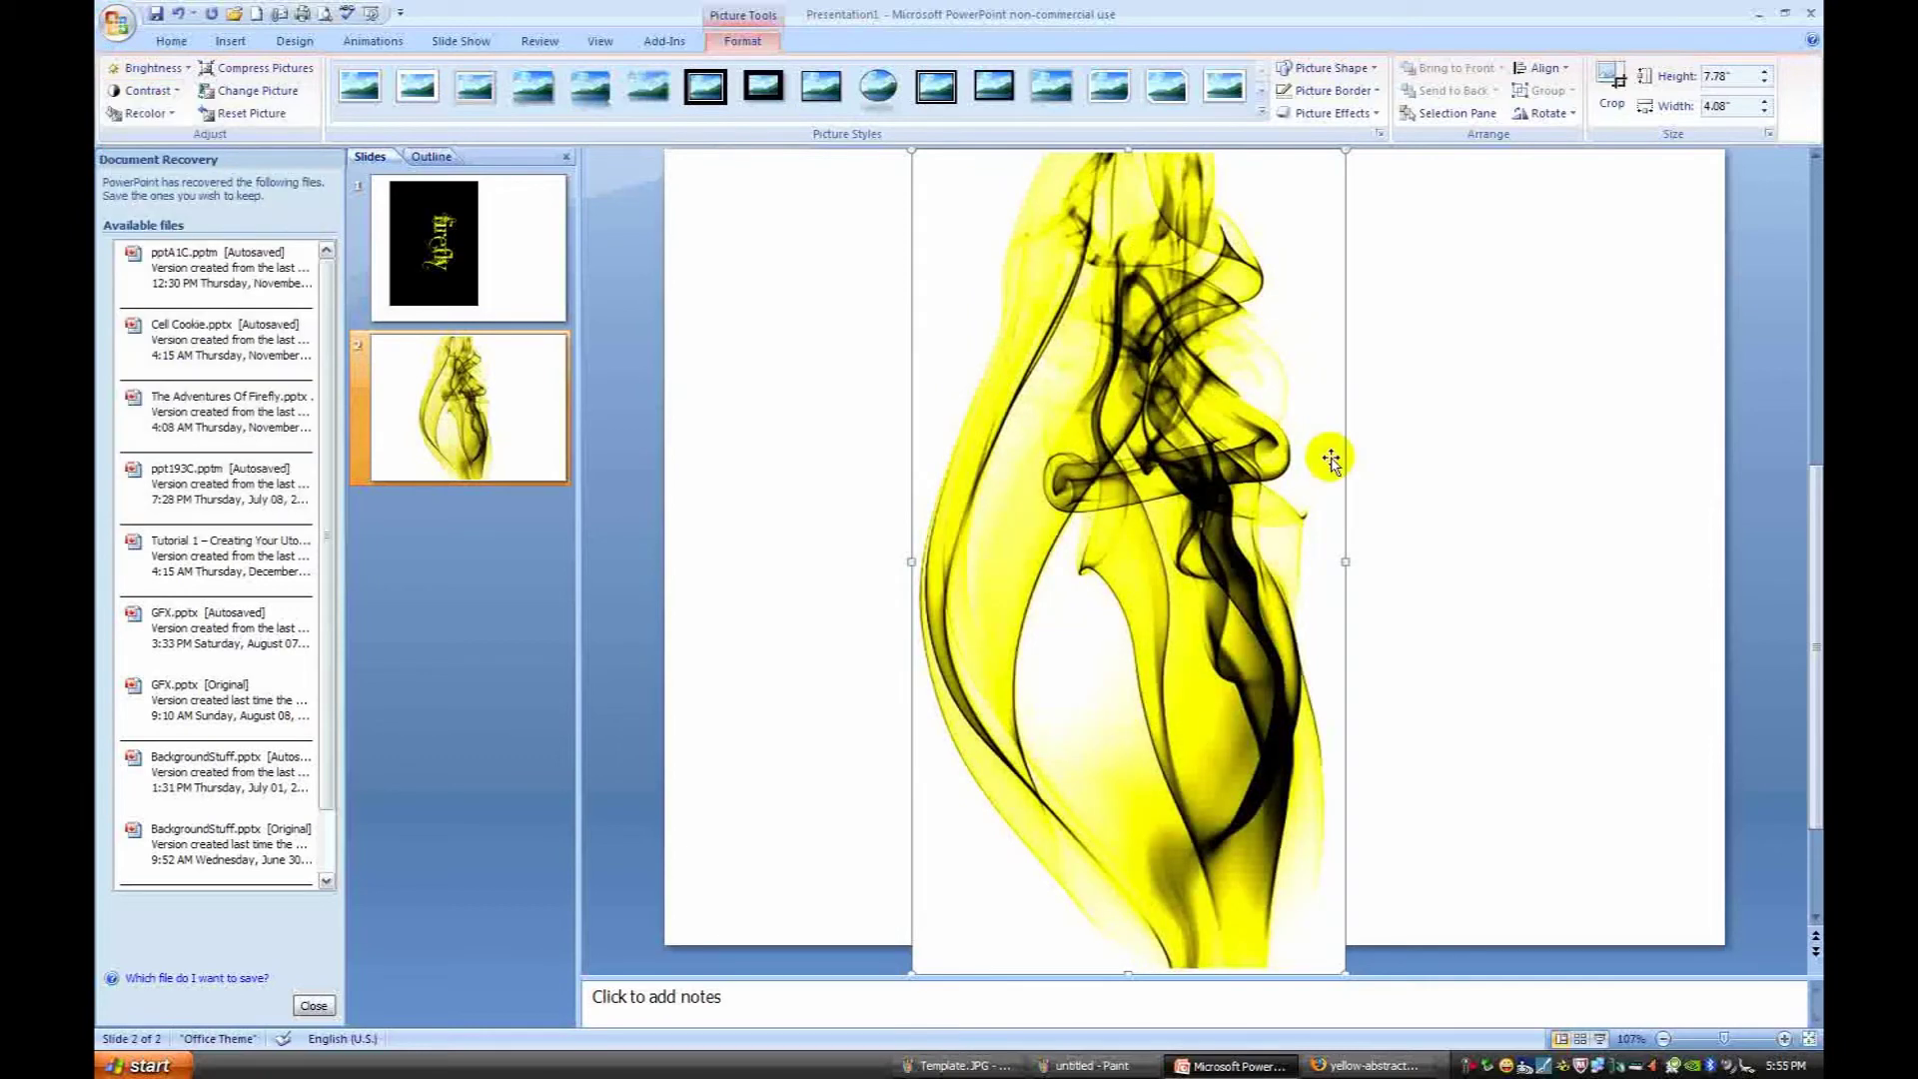
pyautogui.click(1332, 113)
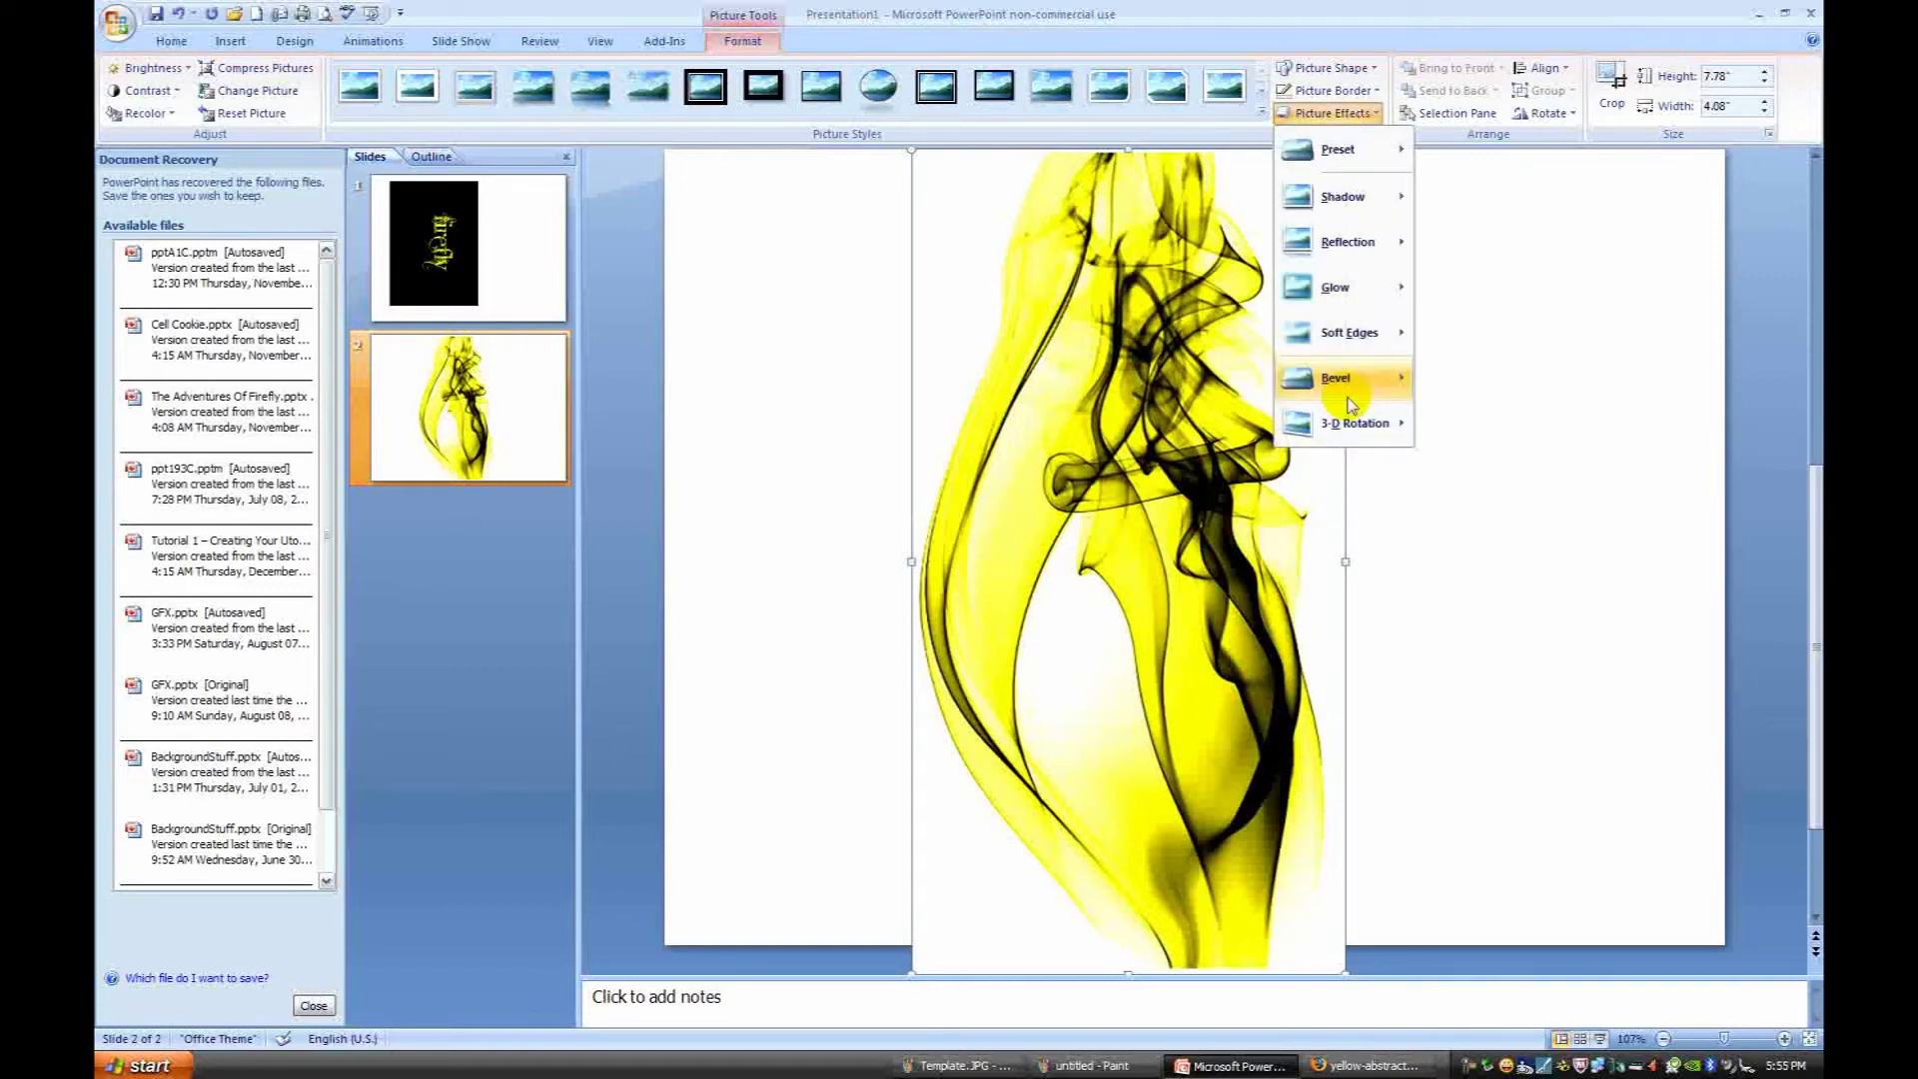
pyautogui.moveTo(1369, 332)
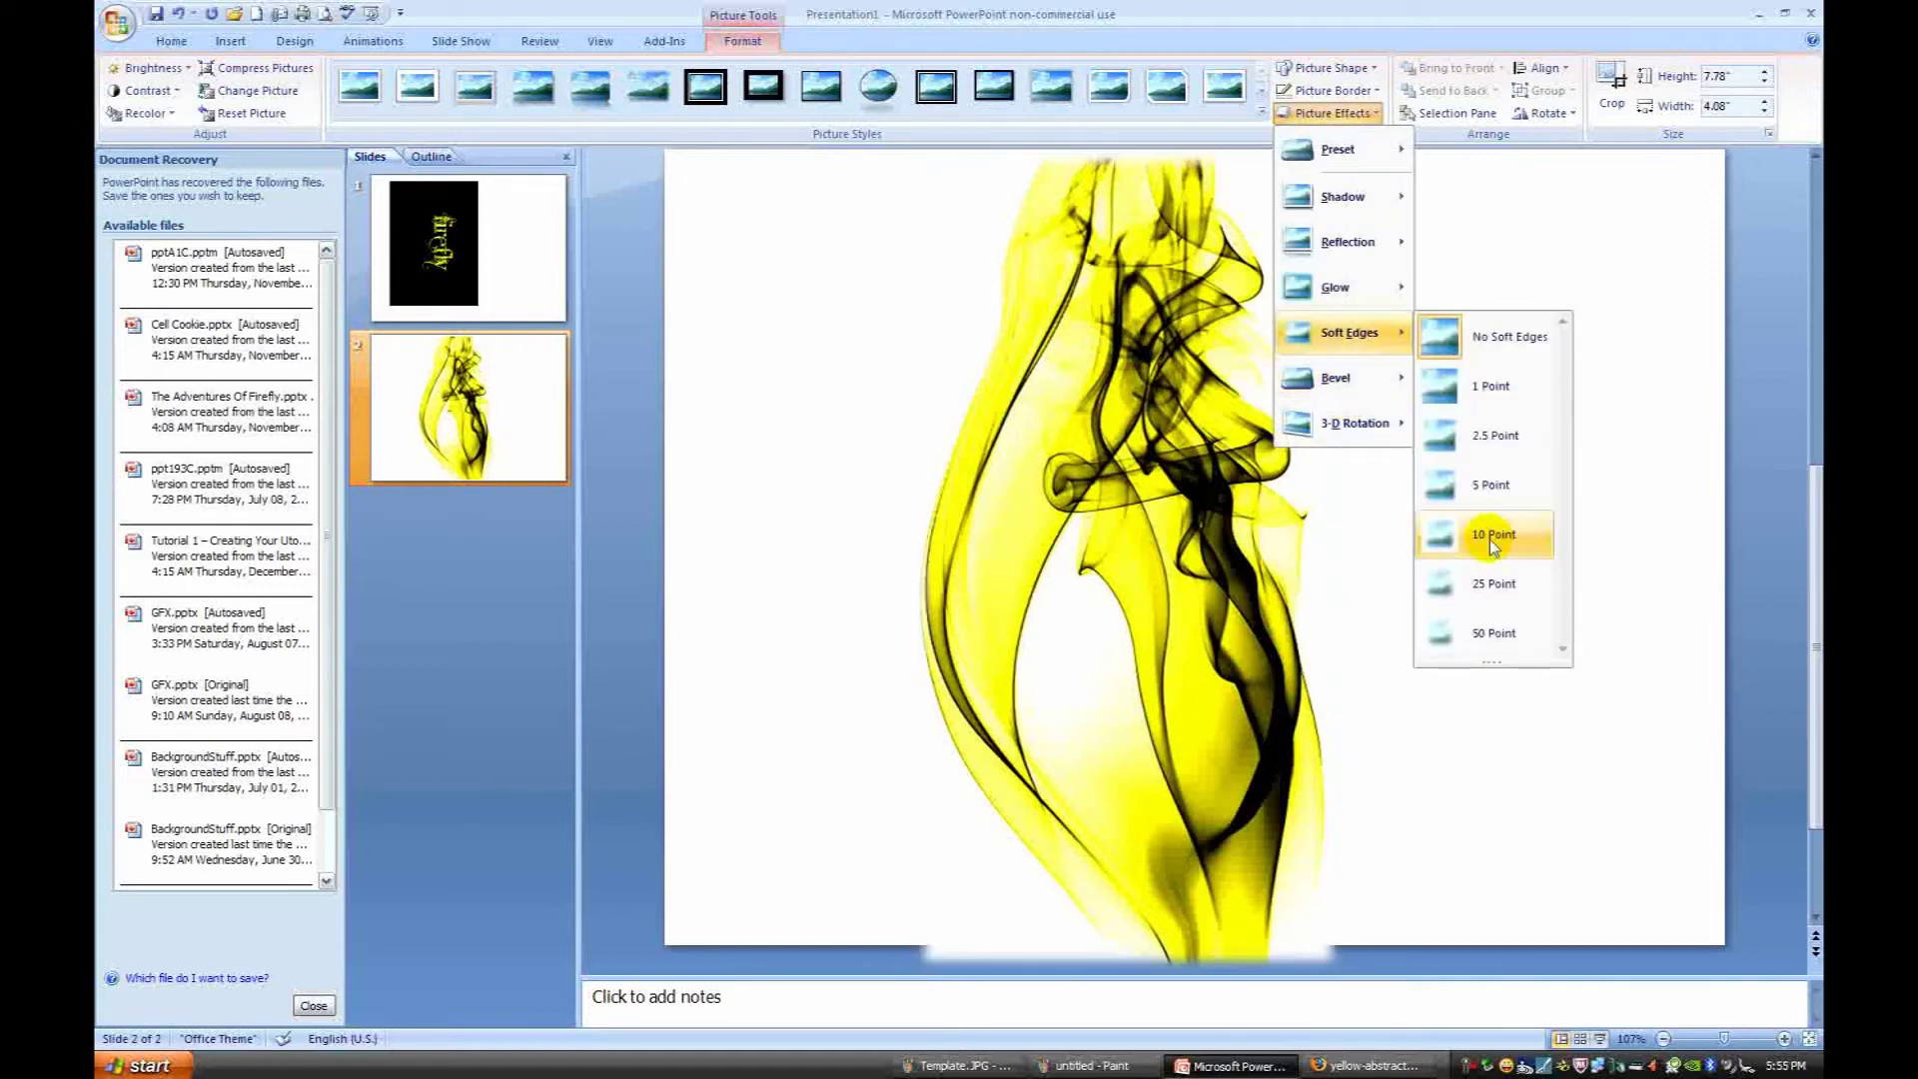
pyautogui.click(1489, 636)
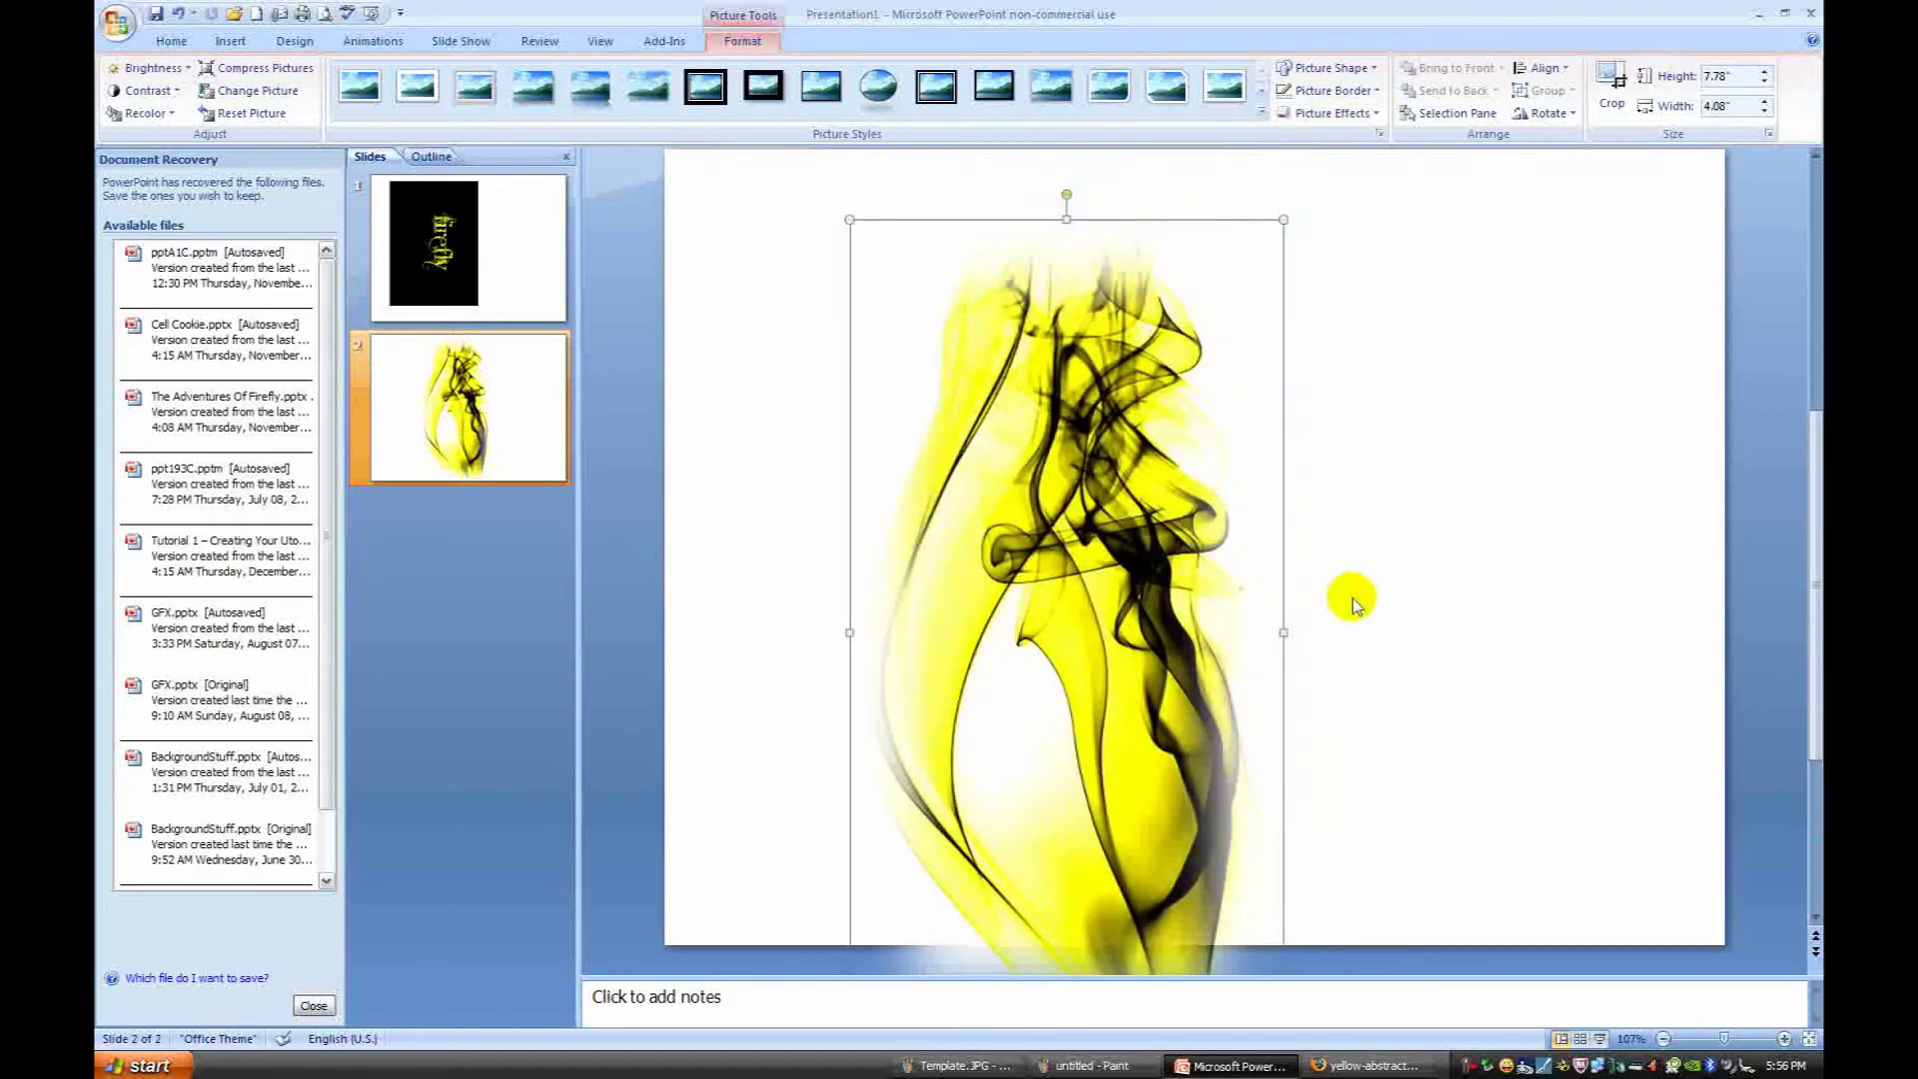
pyautogui.moveTo(1225, 540); pyautogui.dragTo(1155, 598)
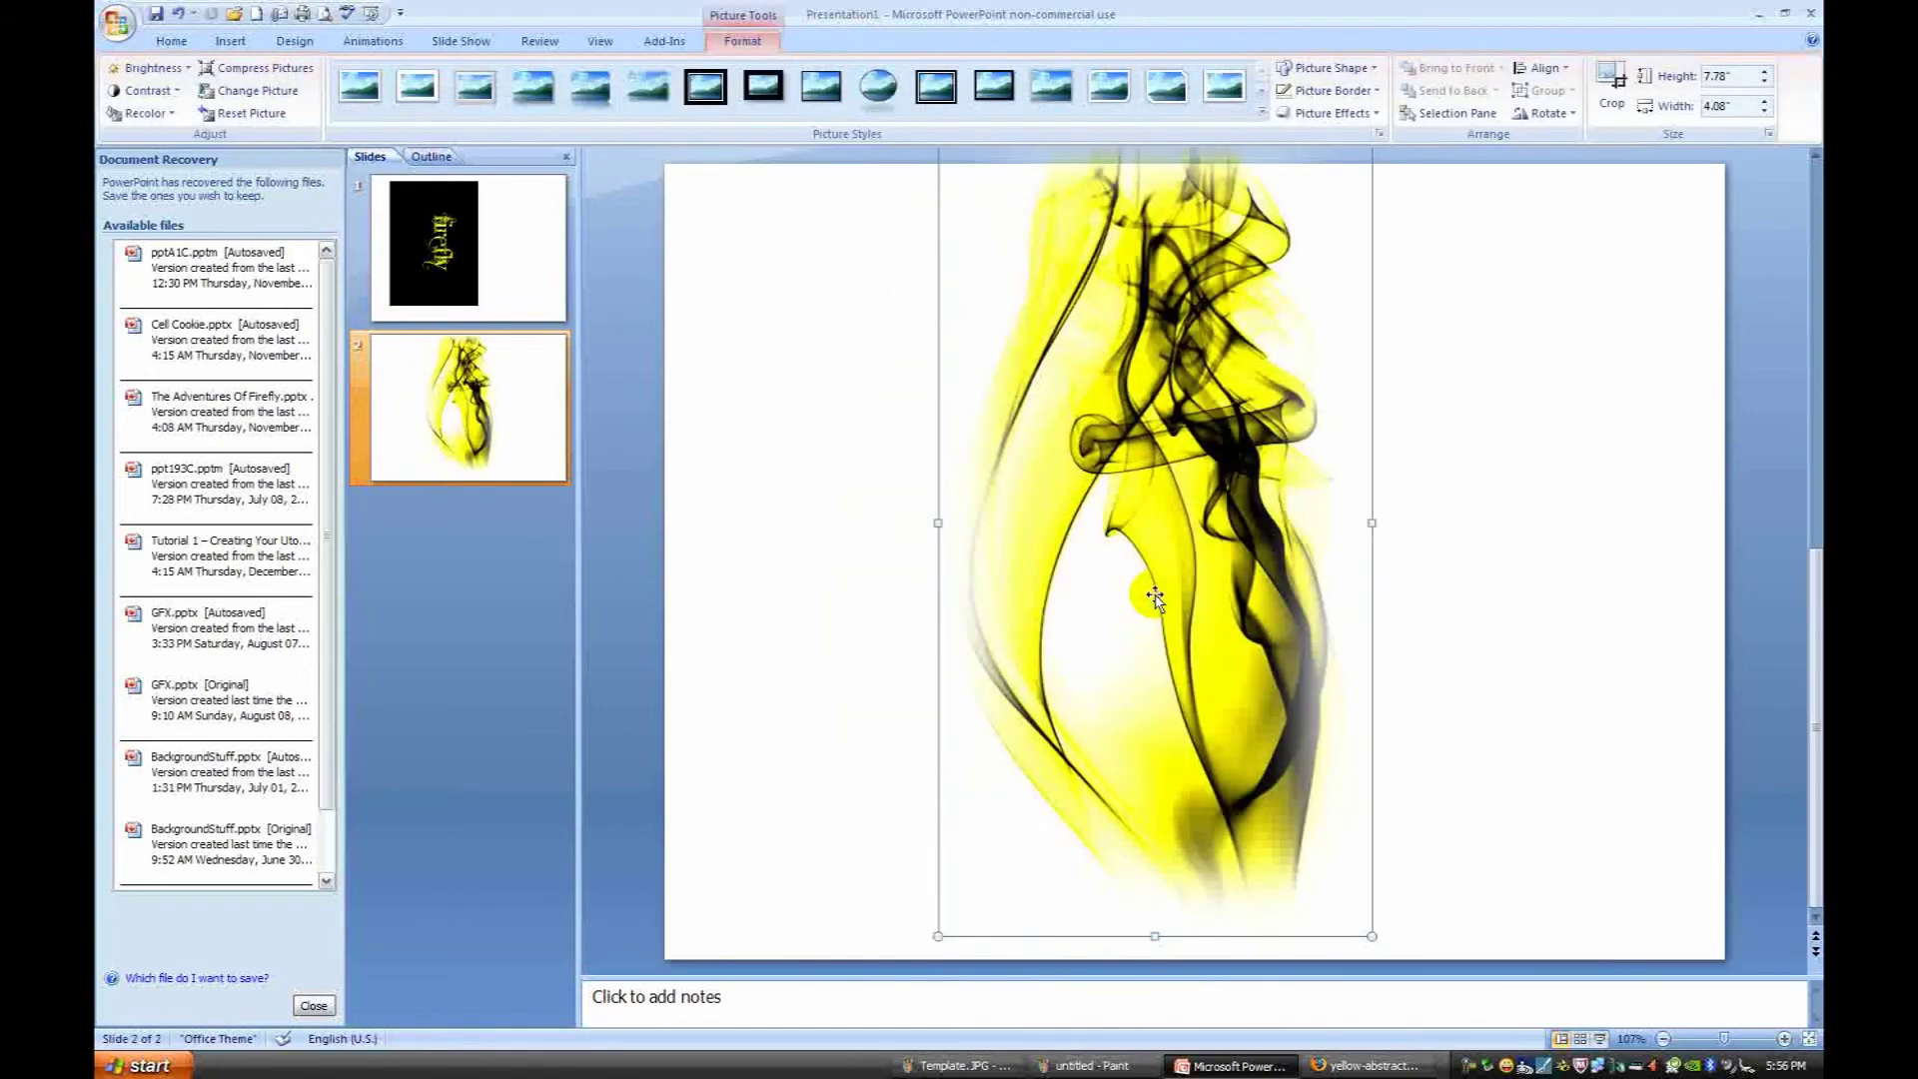
# Step: Paste slide 1's black rectangle onto slide 2 and widen it behind the smoke picture
pyautogui.click(231, 40)
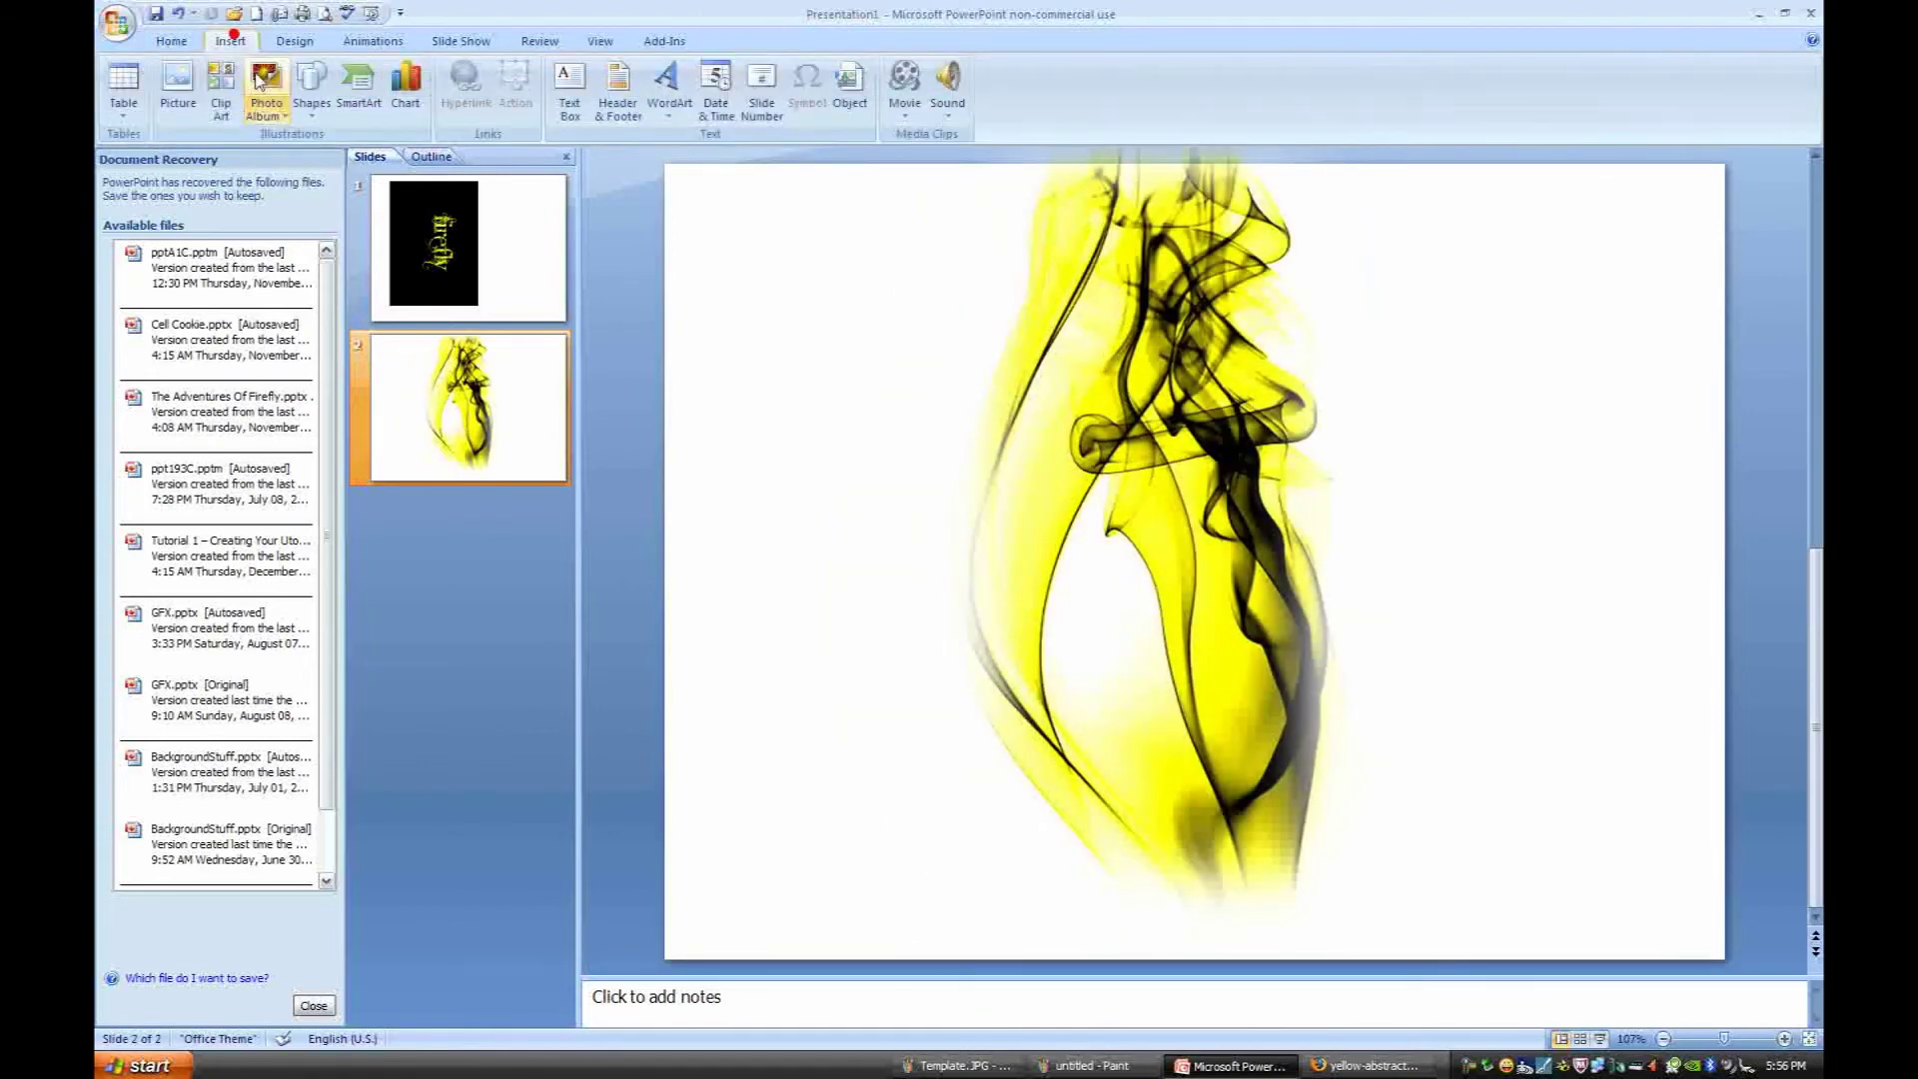
pyautogui.scroll(3, 929, 413)
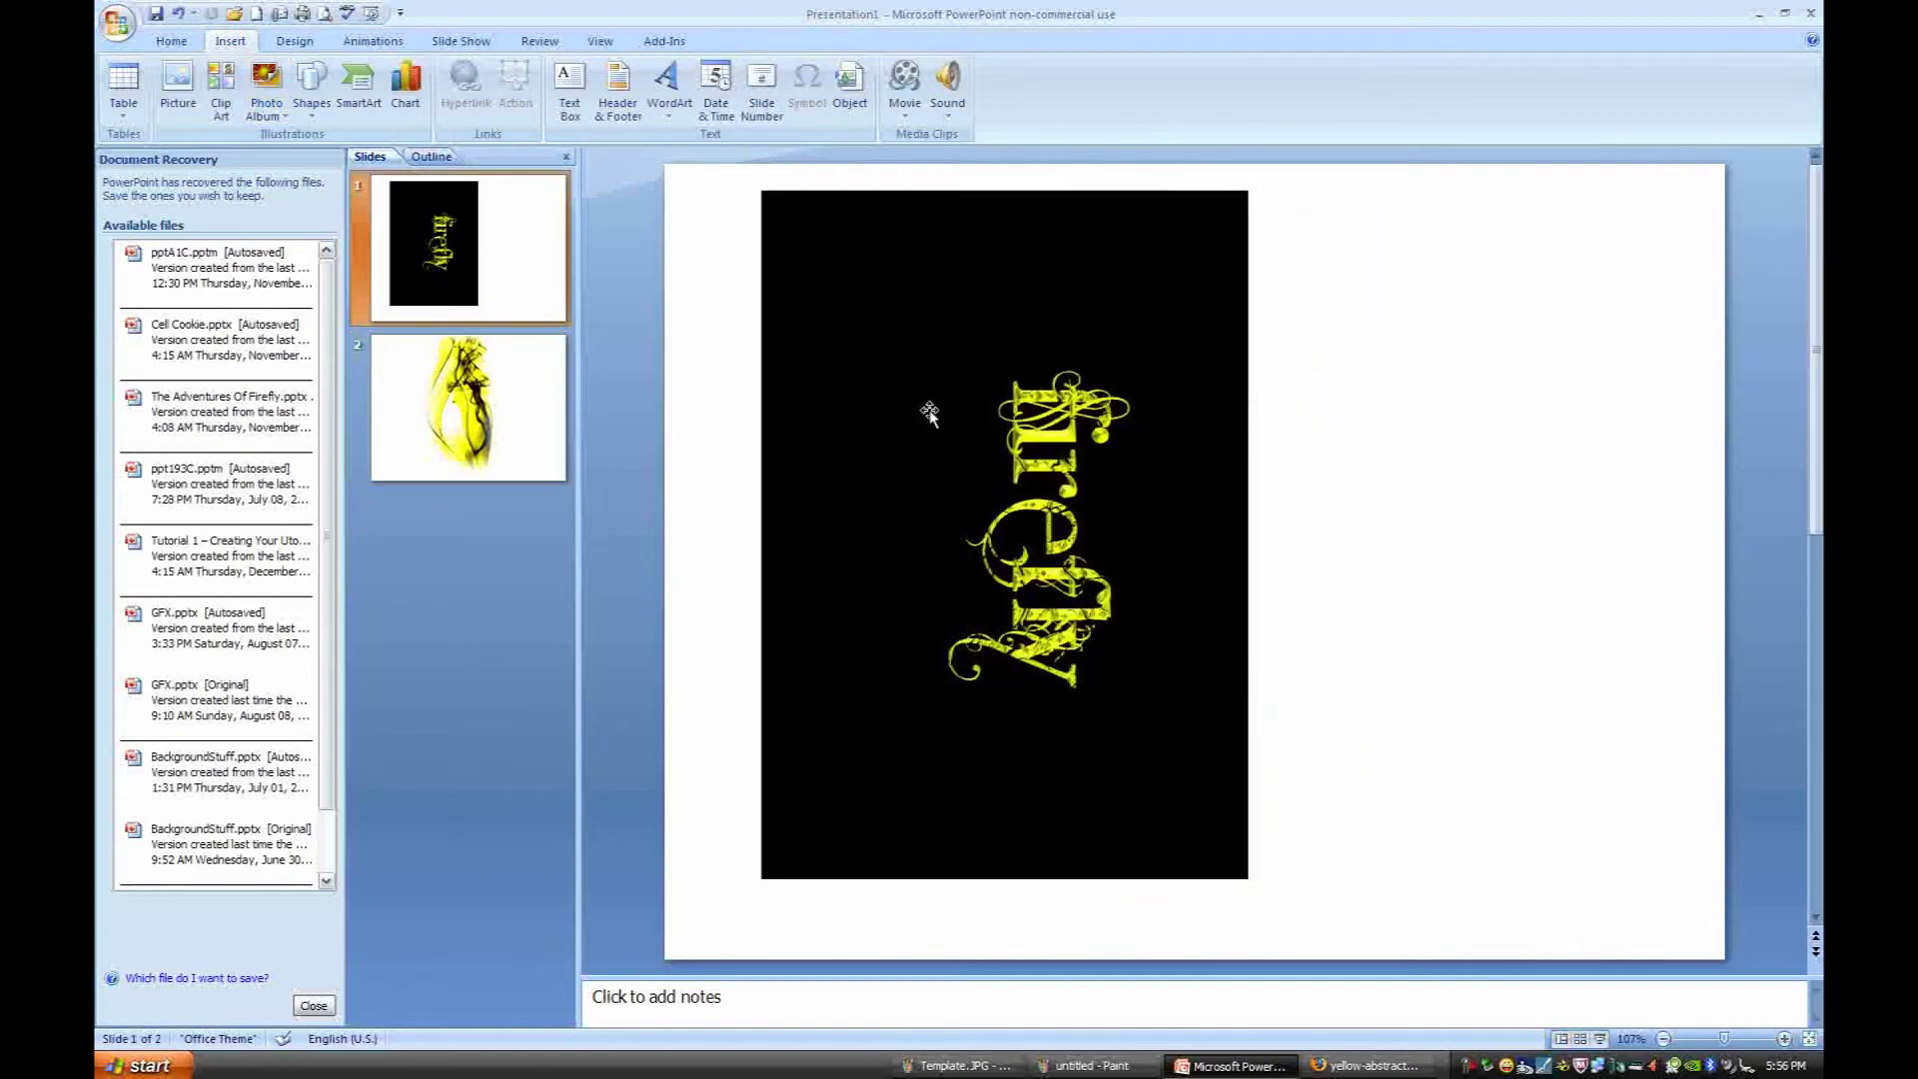
pyautogui.scroll(-1, 945, 502)
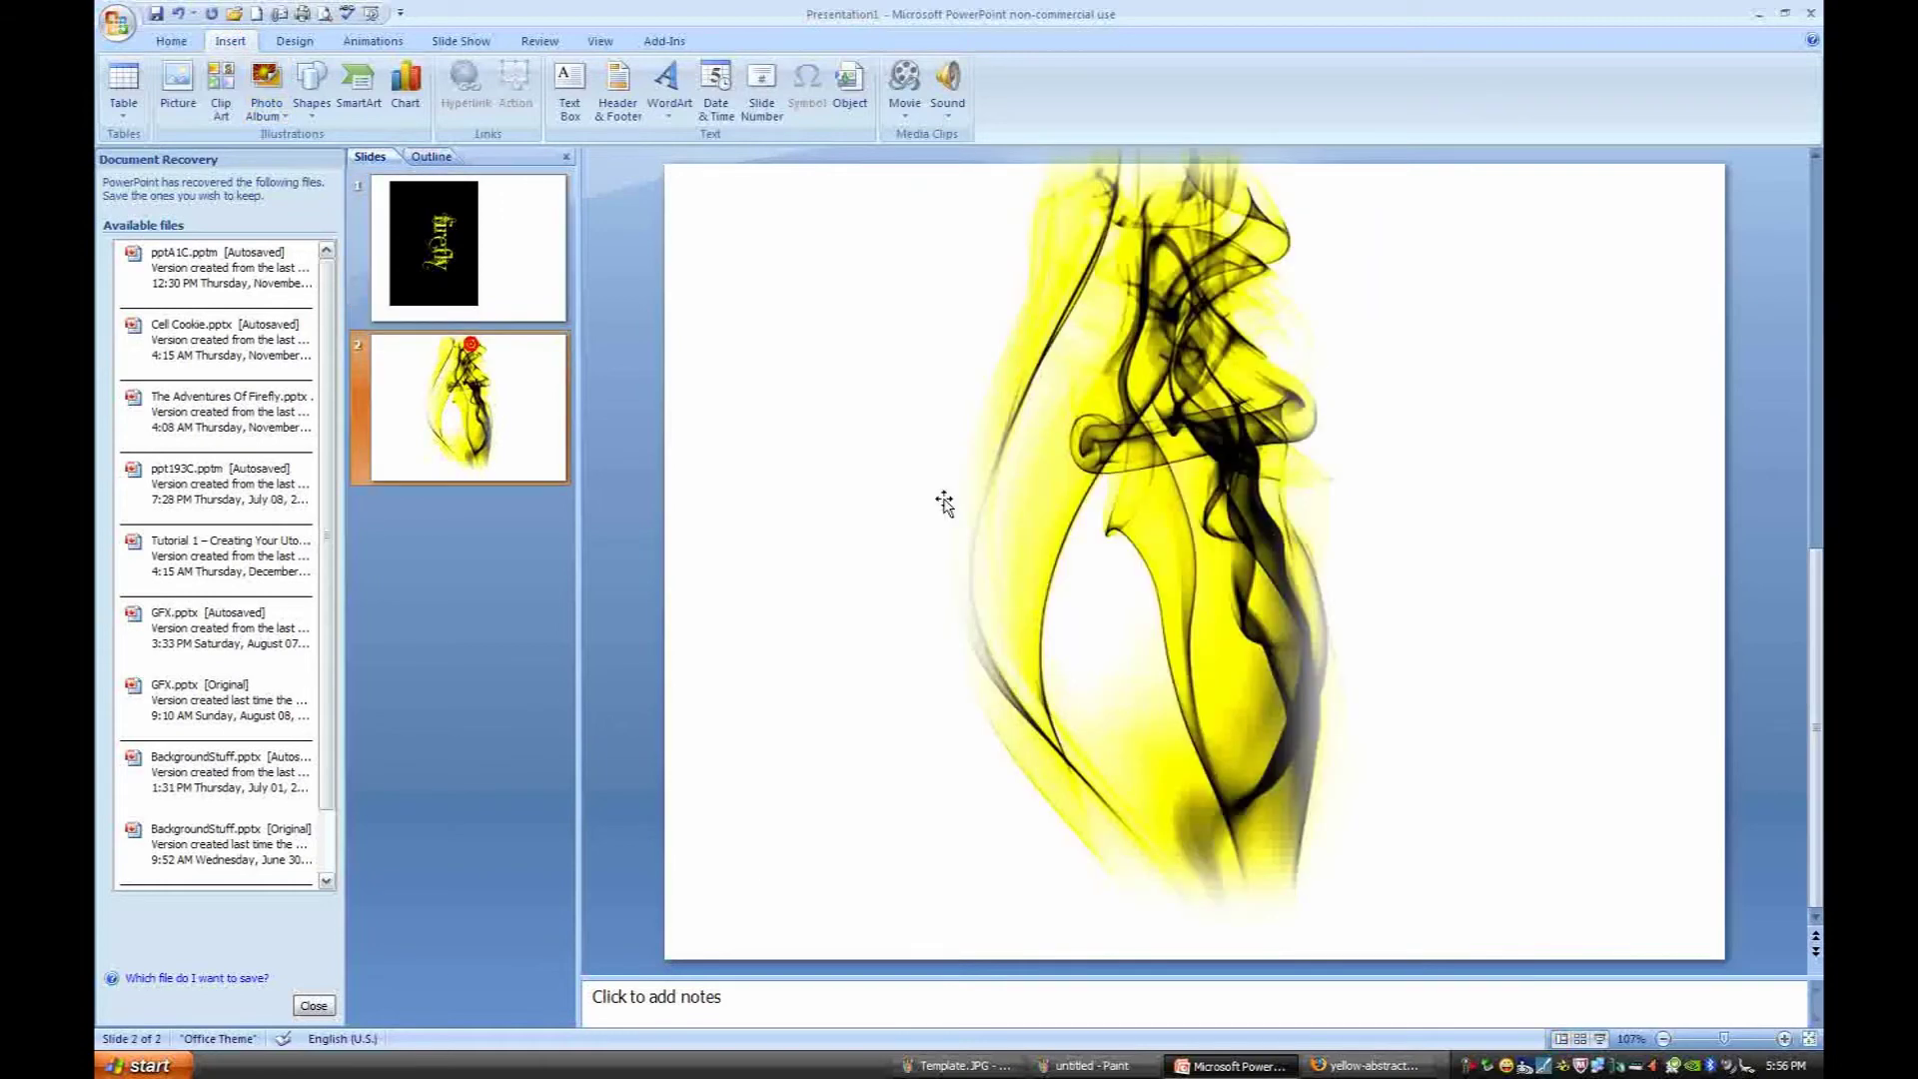
pyautogui.hotkey('ctrl', 'v')
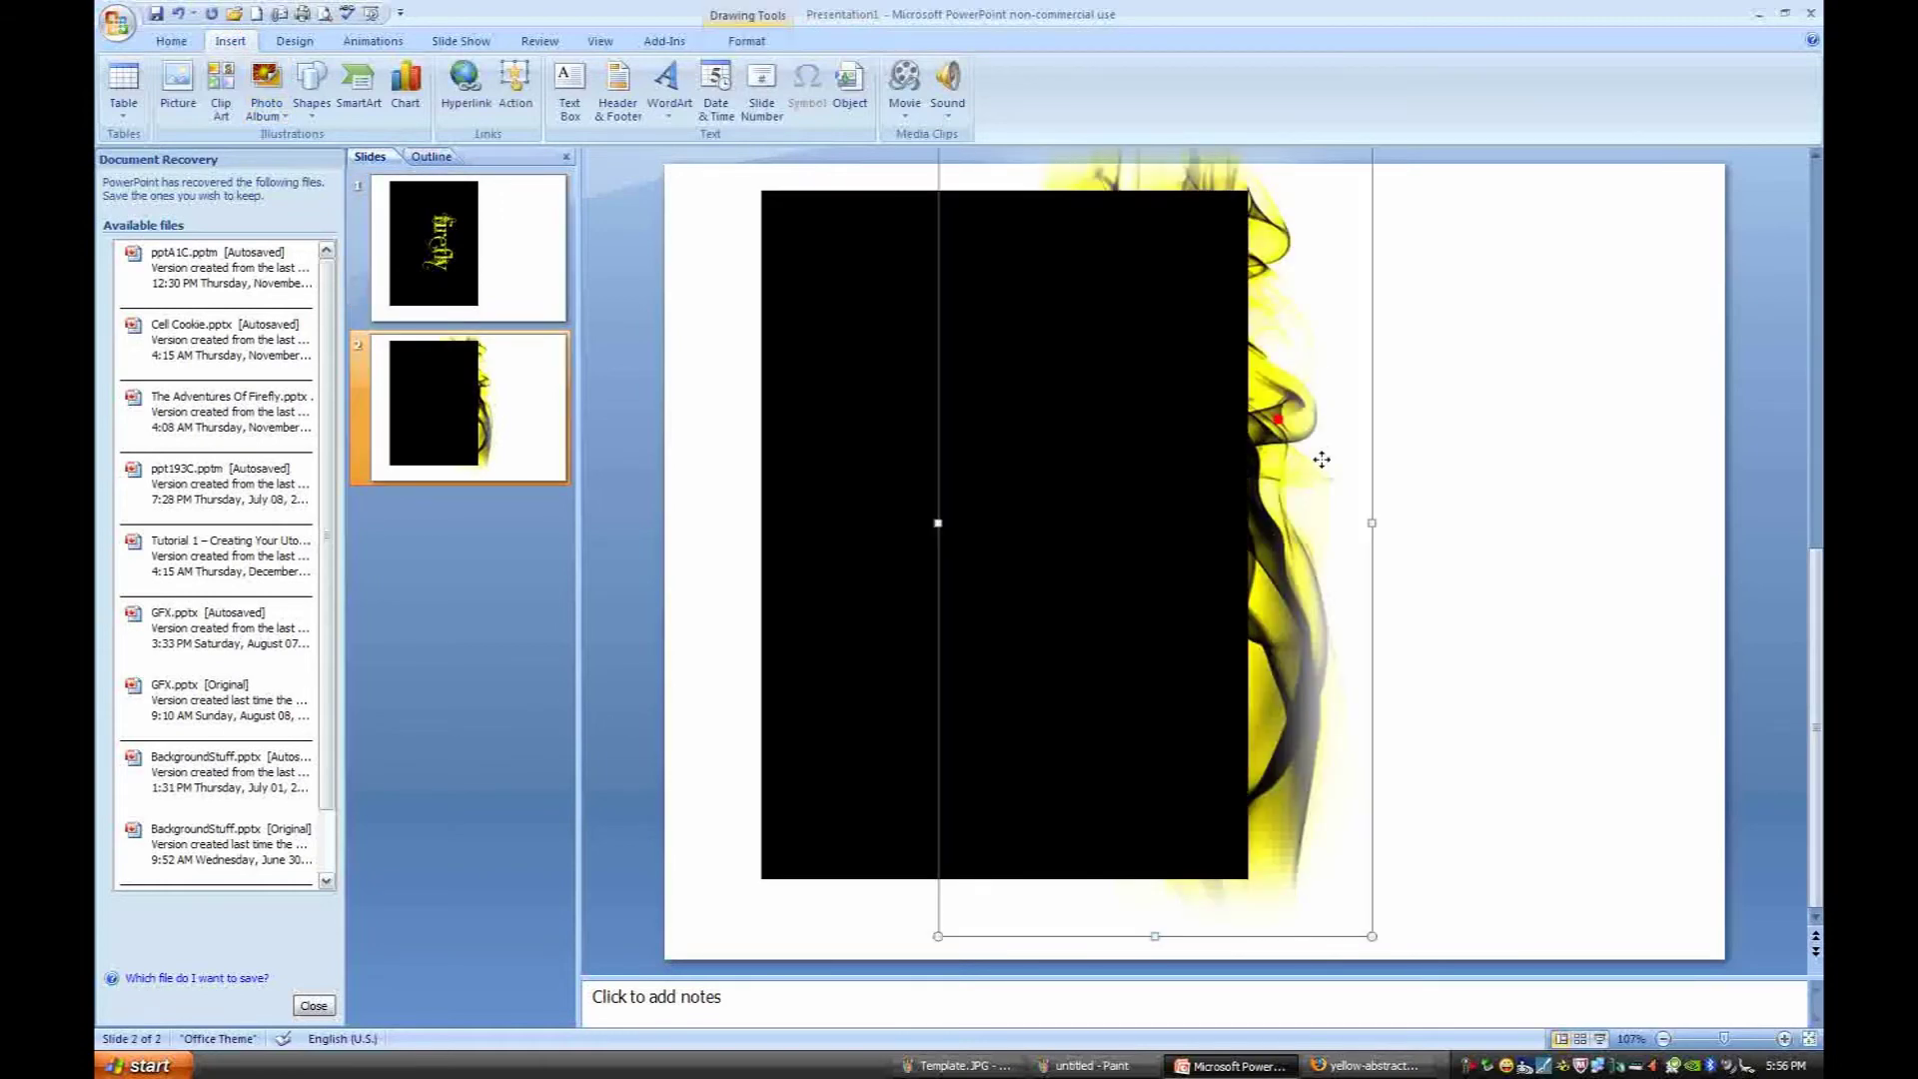
pyautogui.moveTo(1322, 460); pyautogui.dragTo(1374, 514)
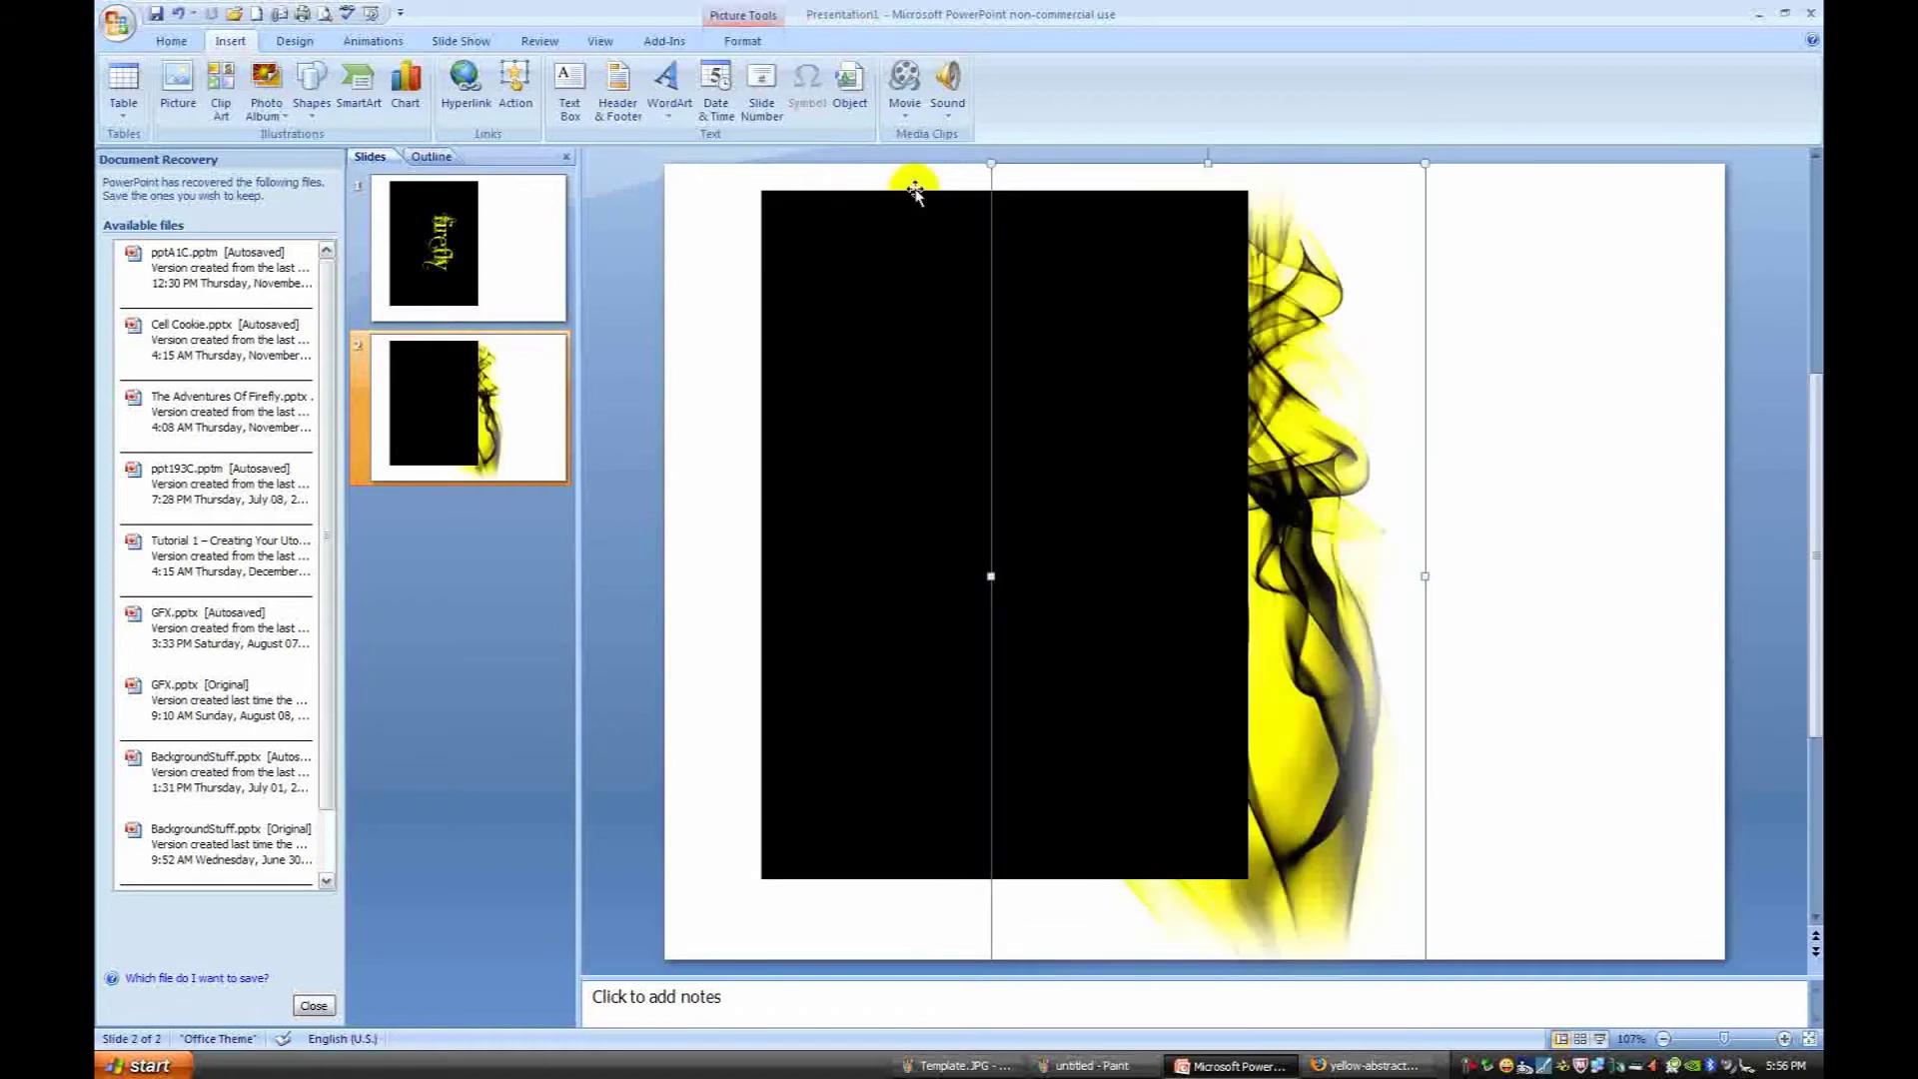
pyautogui.moveTo(915, 190); pyautogui.dragTo(968, 162)
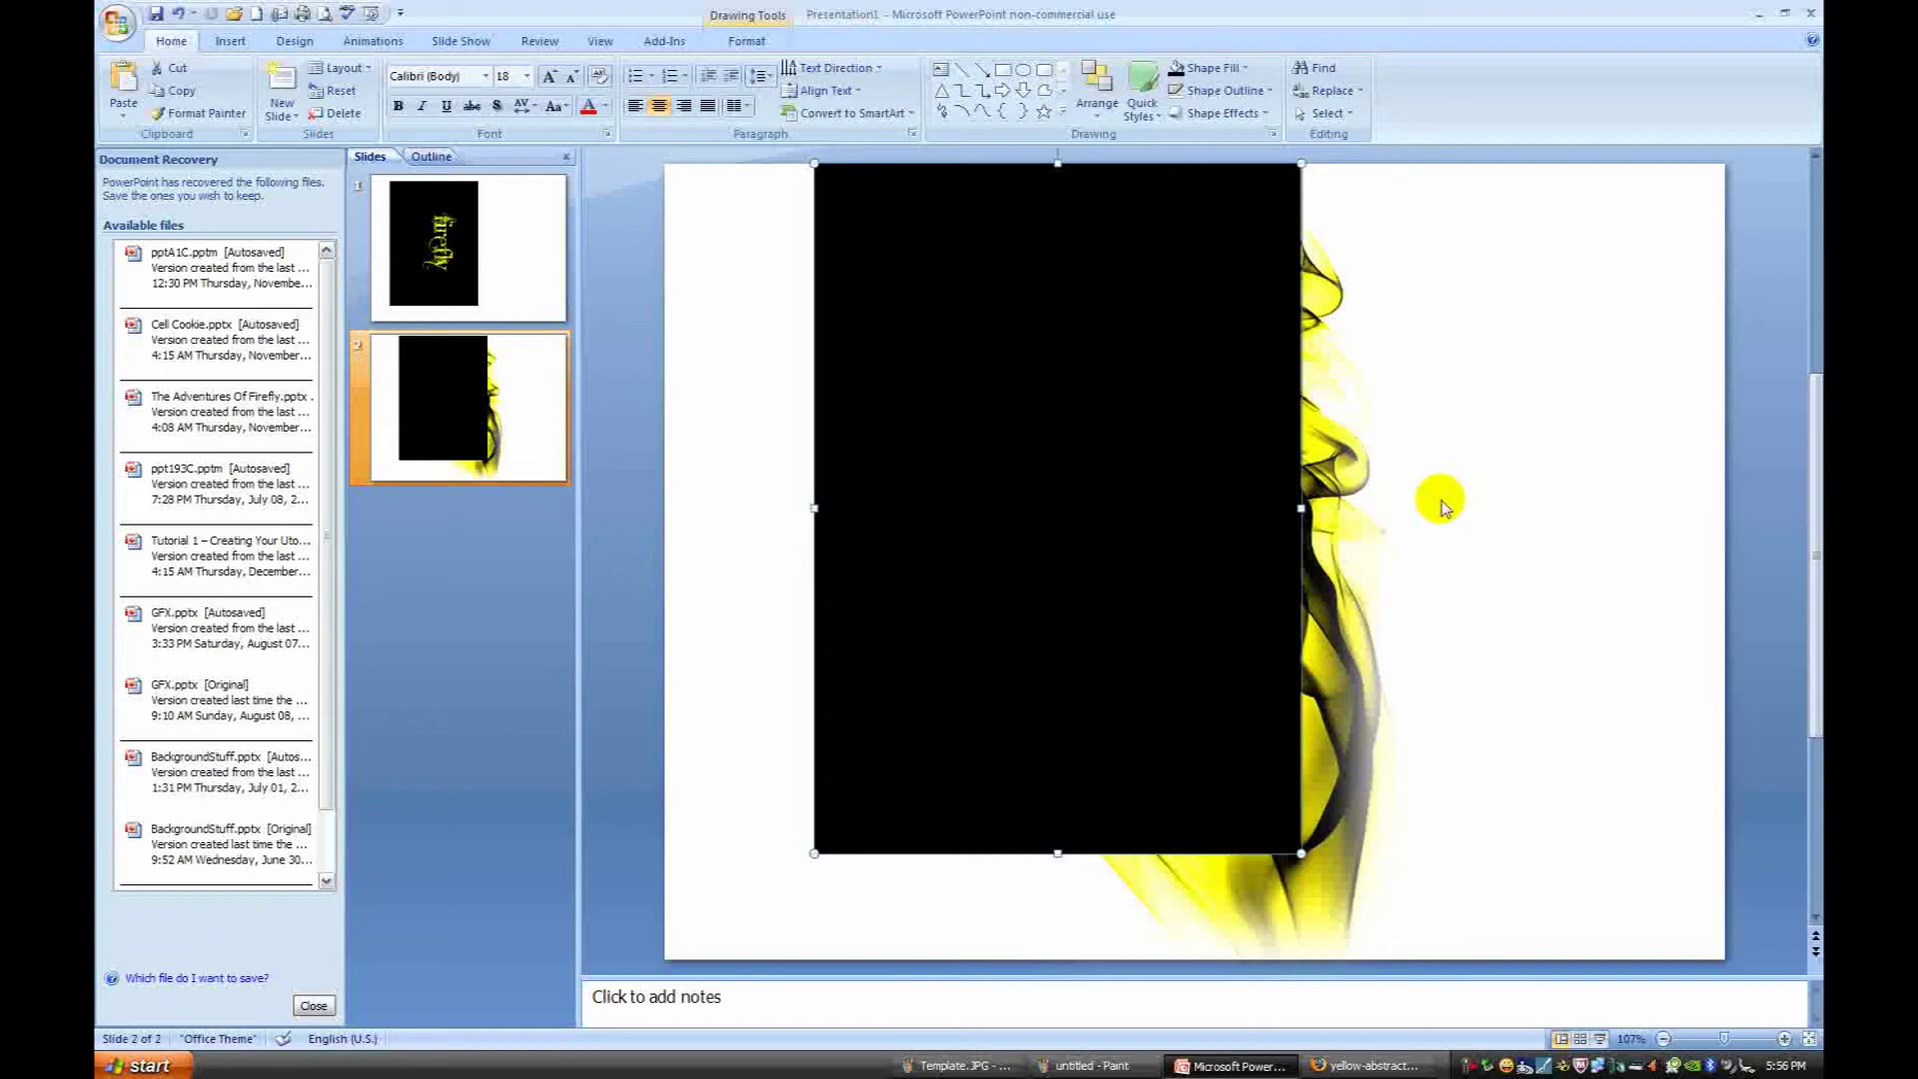
pyautogui.moveTo(1301, 508); pyautogui.dragTo(1441, 507)
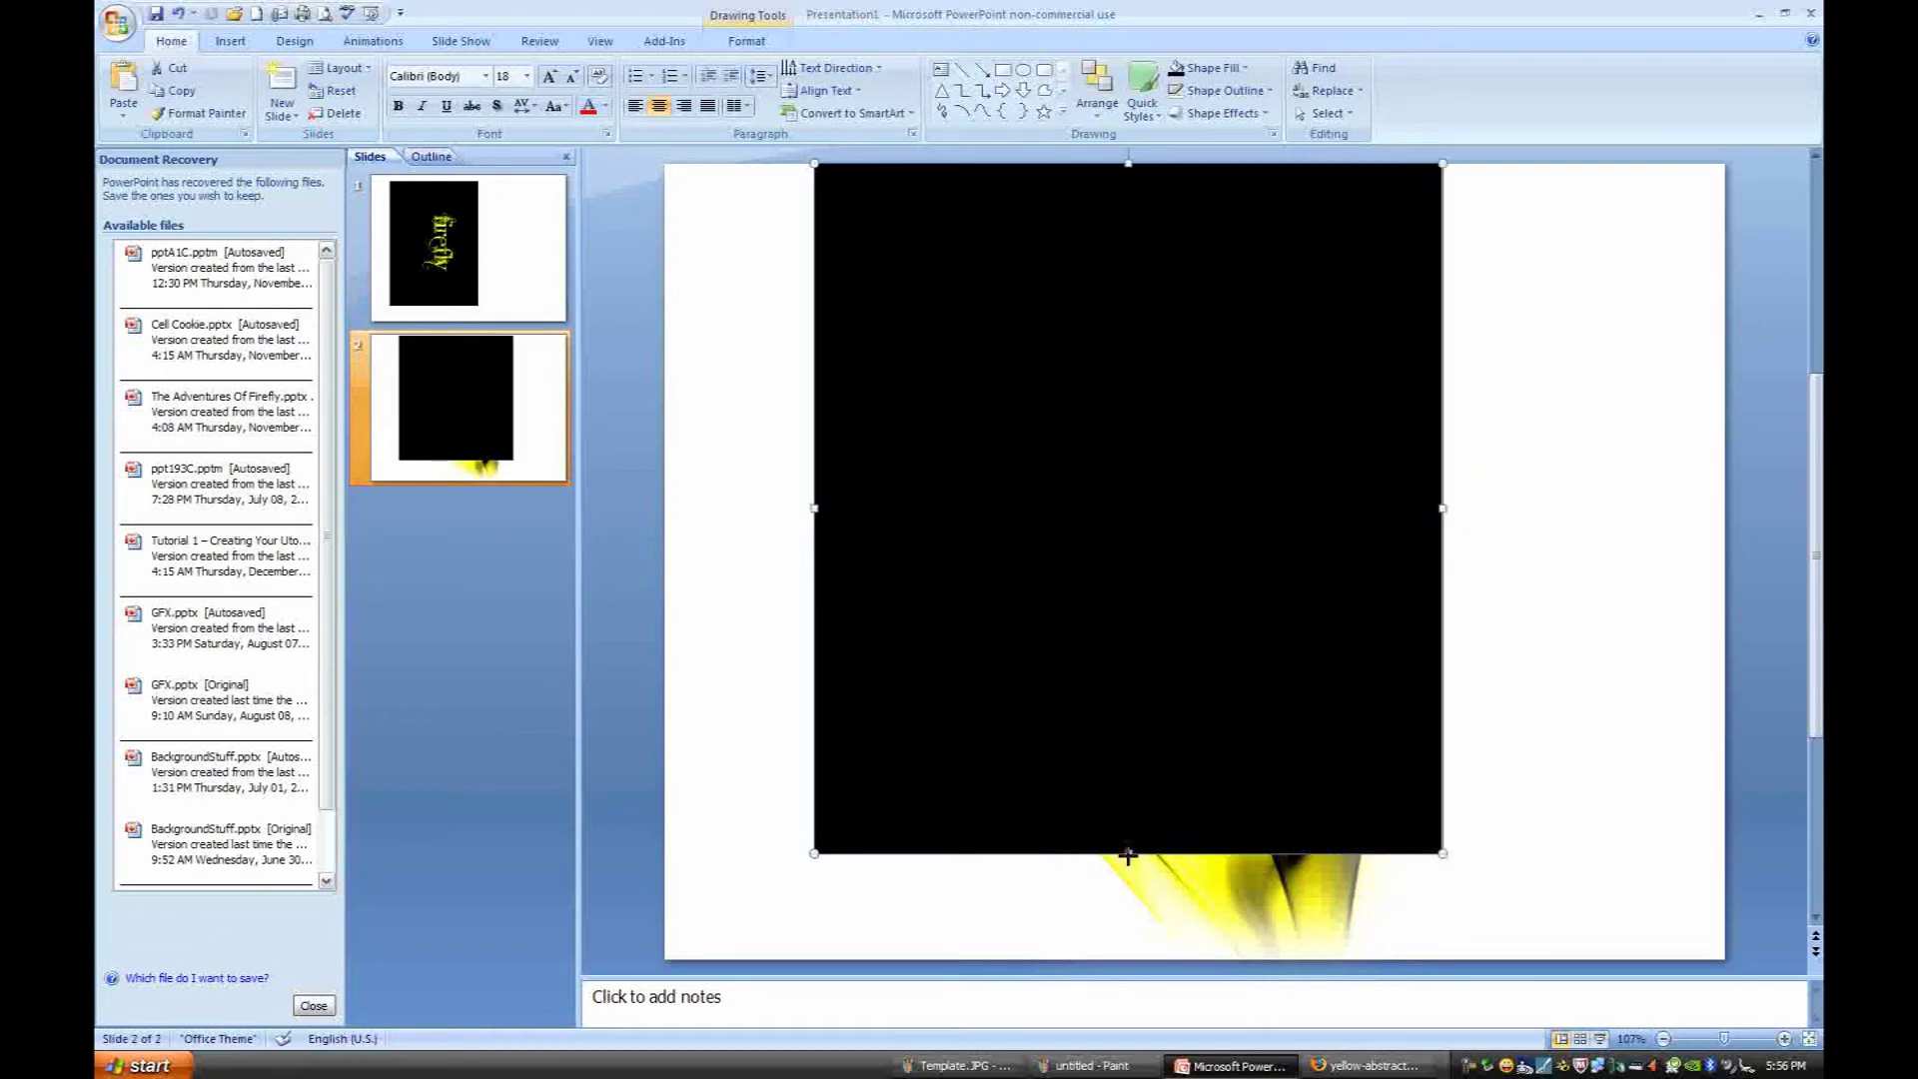
pyautogui.moveTo(1127, 856); pyautogui.dragTo(1154, 968)
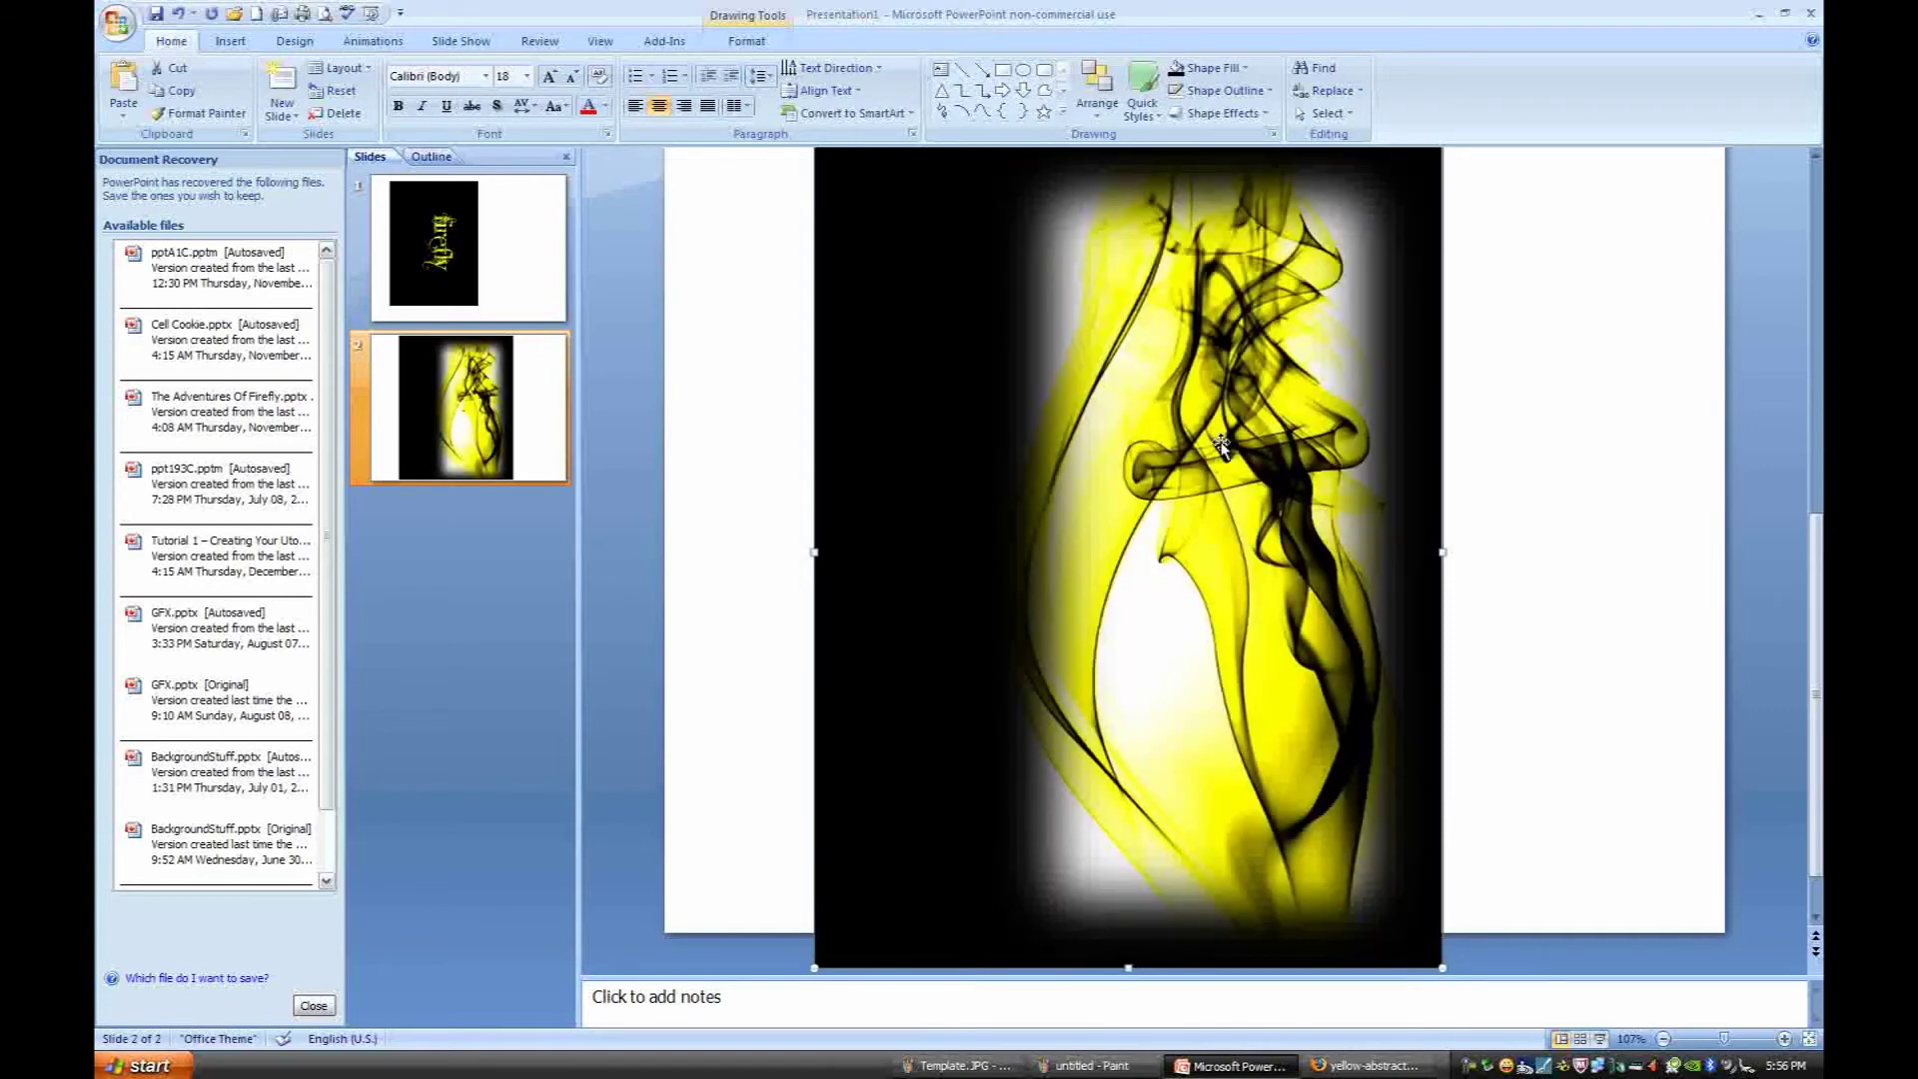
pyautogui.click(1221, 445)
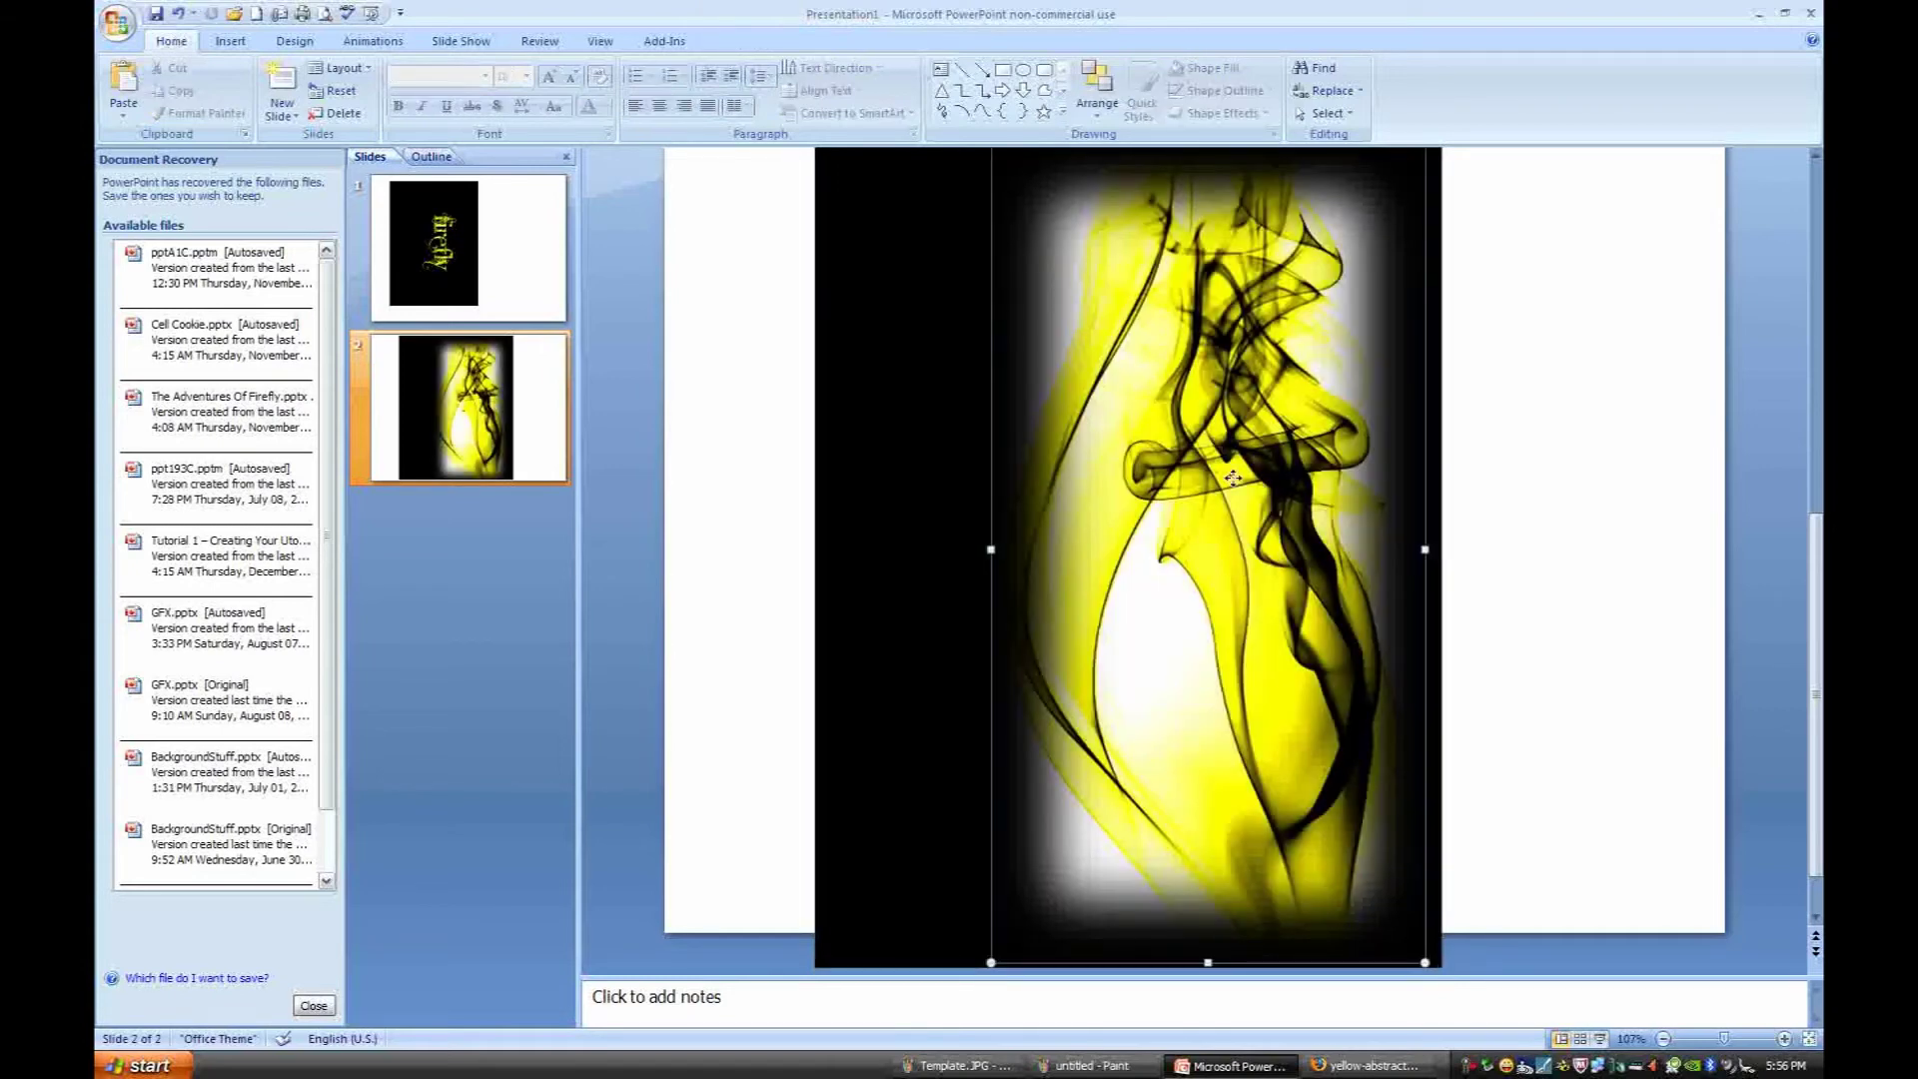
pyautogui.click(740, 41)
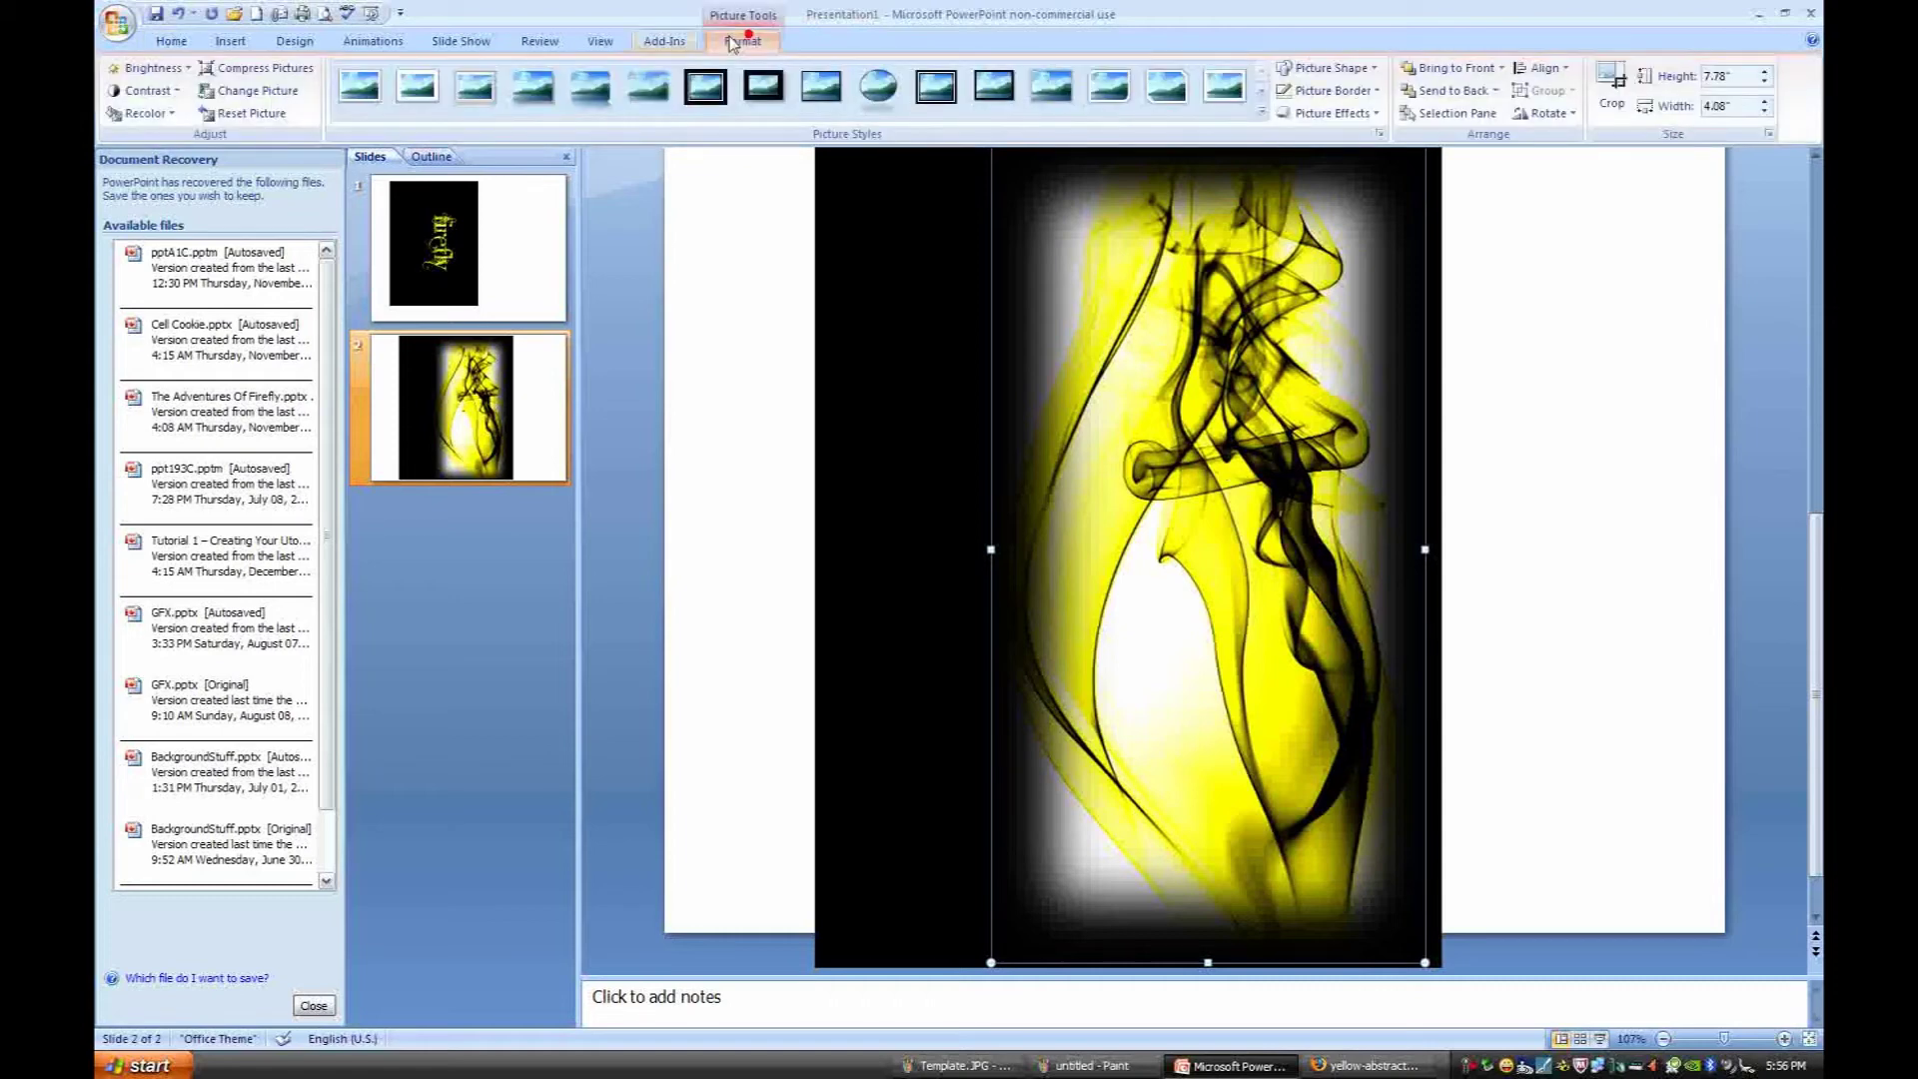
pyautogui.click(152, 67)
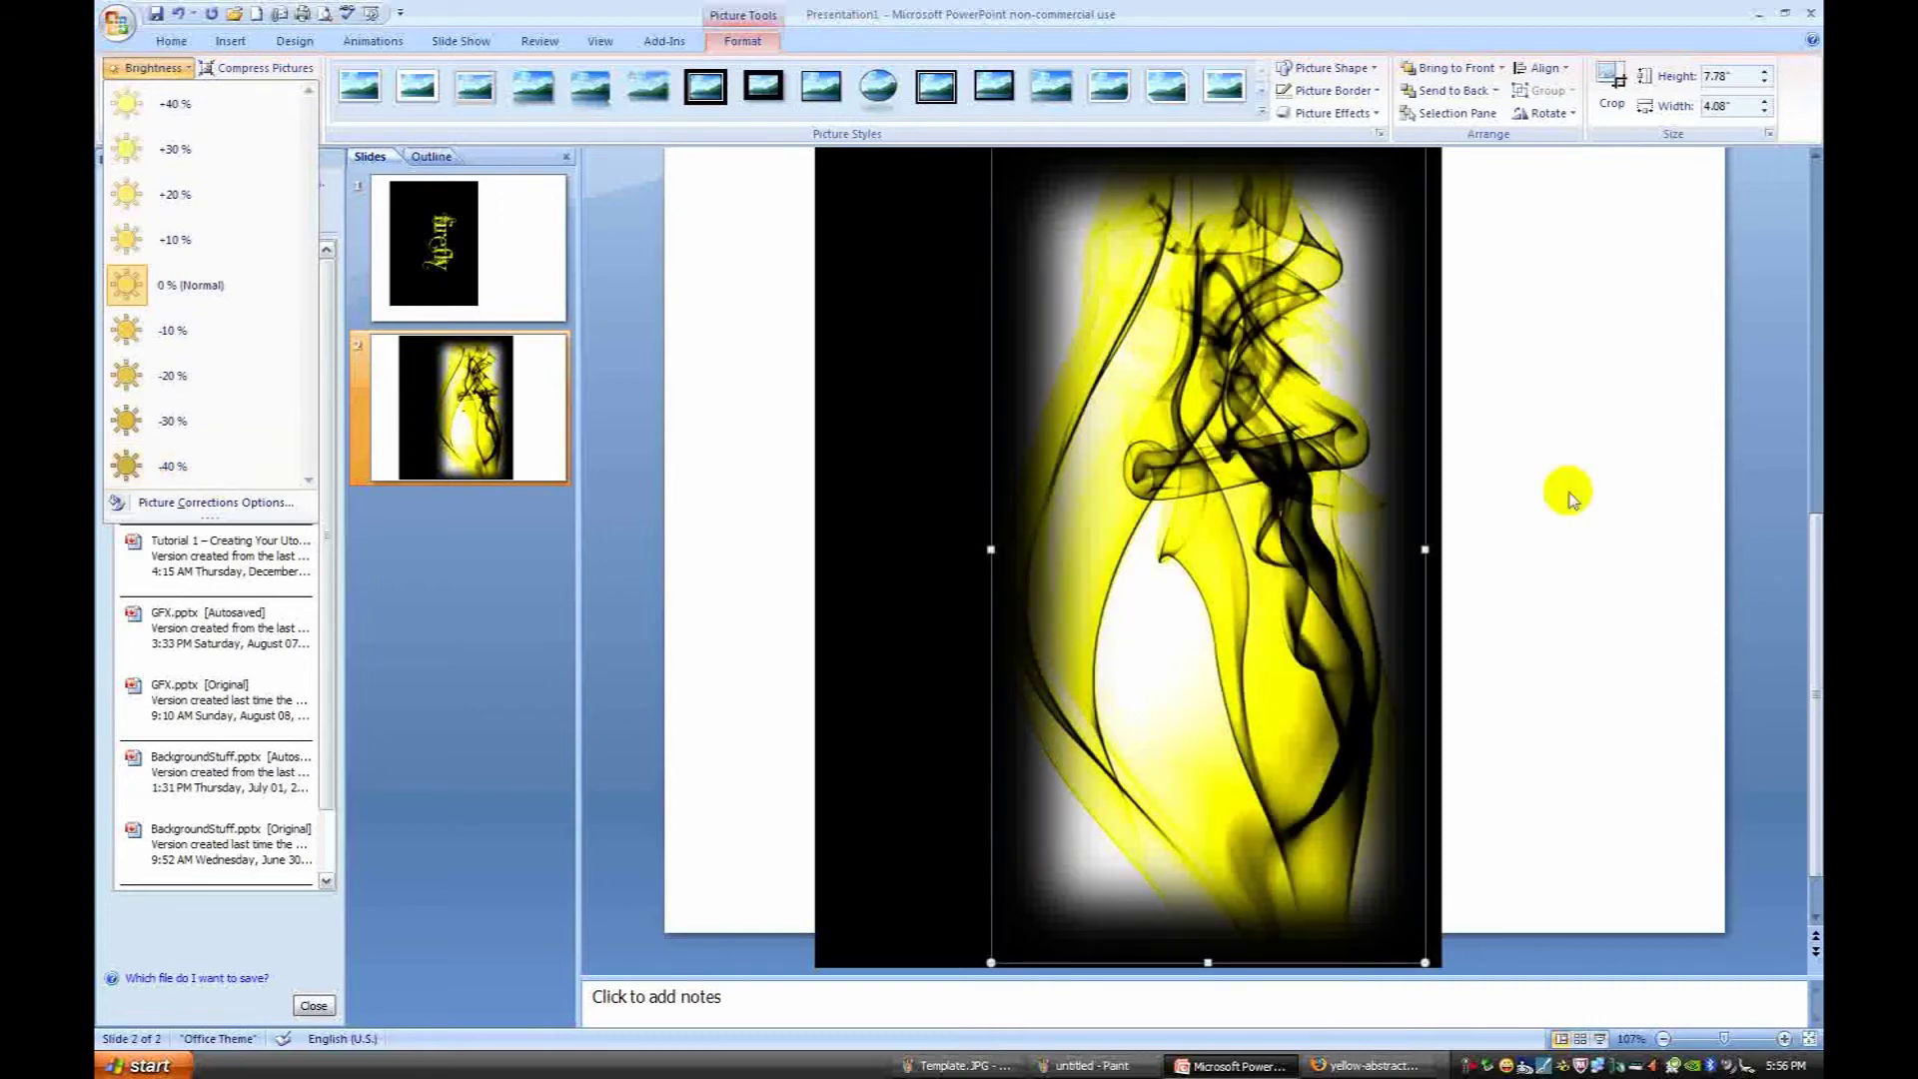
pyautogui.keyDown('shift'); pyautogui.click(1032, 561); pyautogui.keyUp('shift')
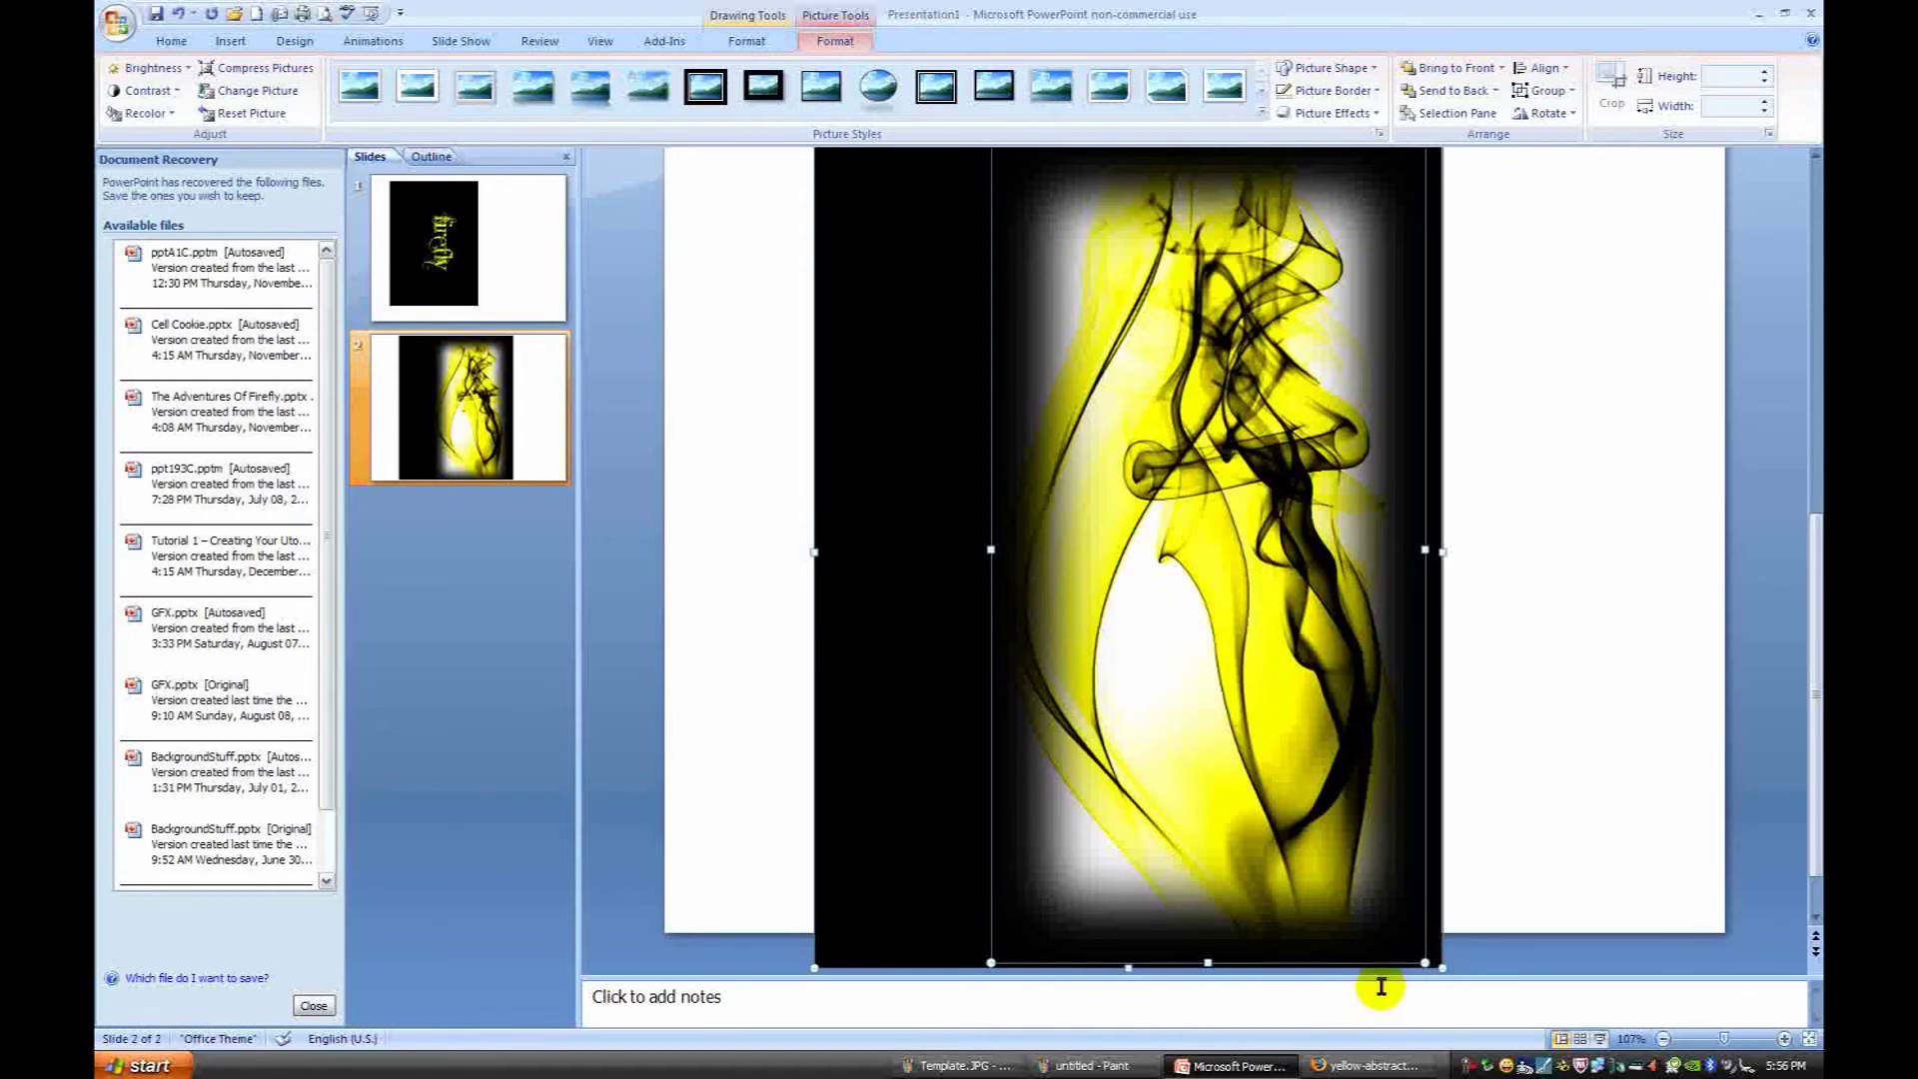
pyautogui.click(956, 1066)
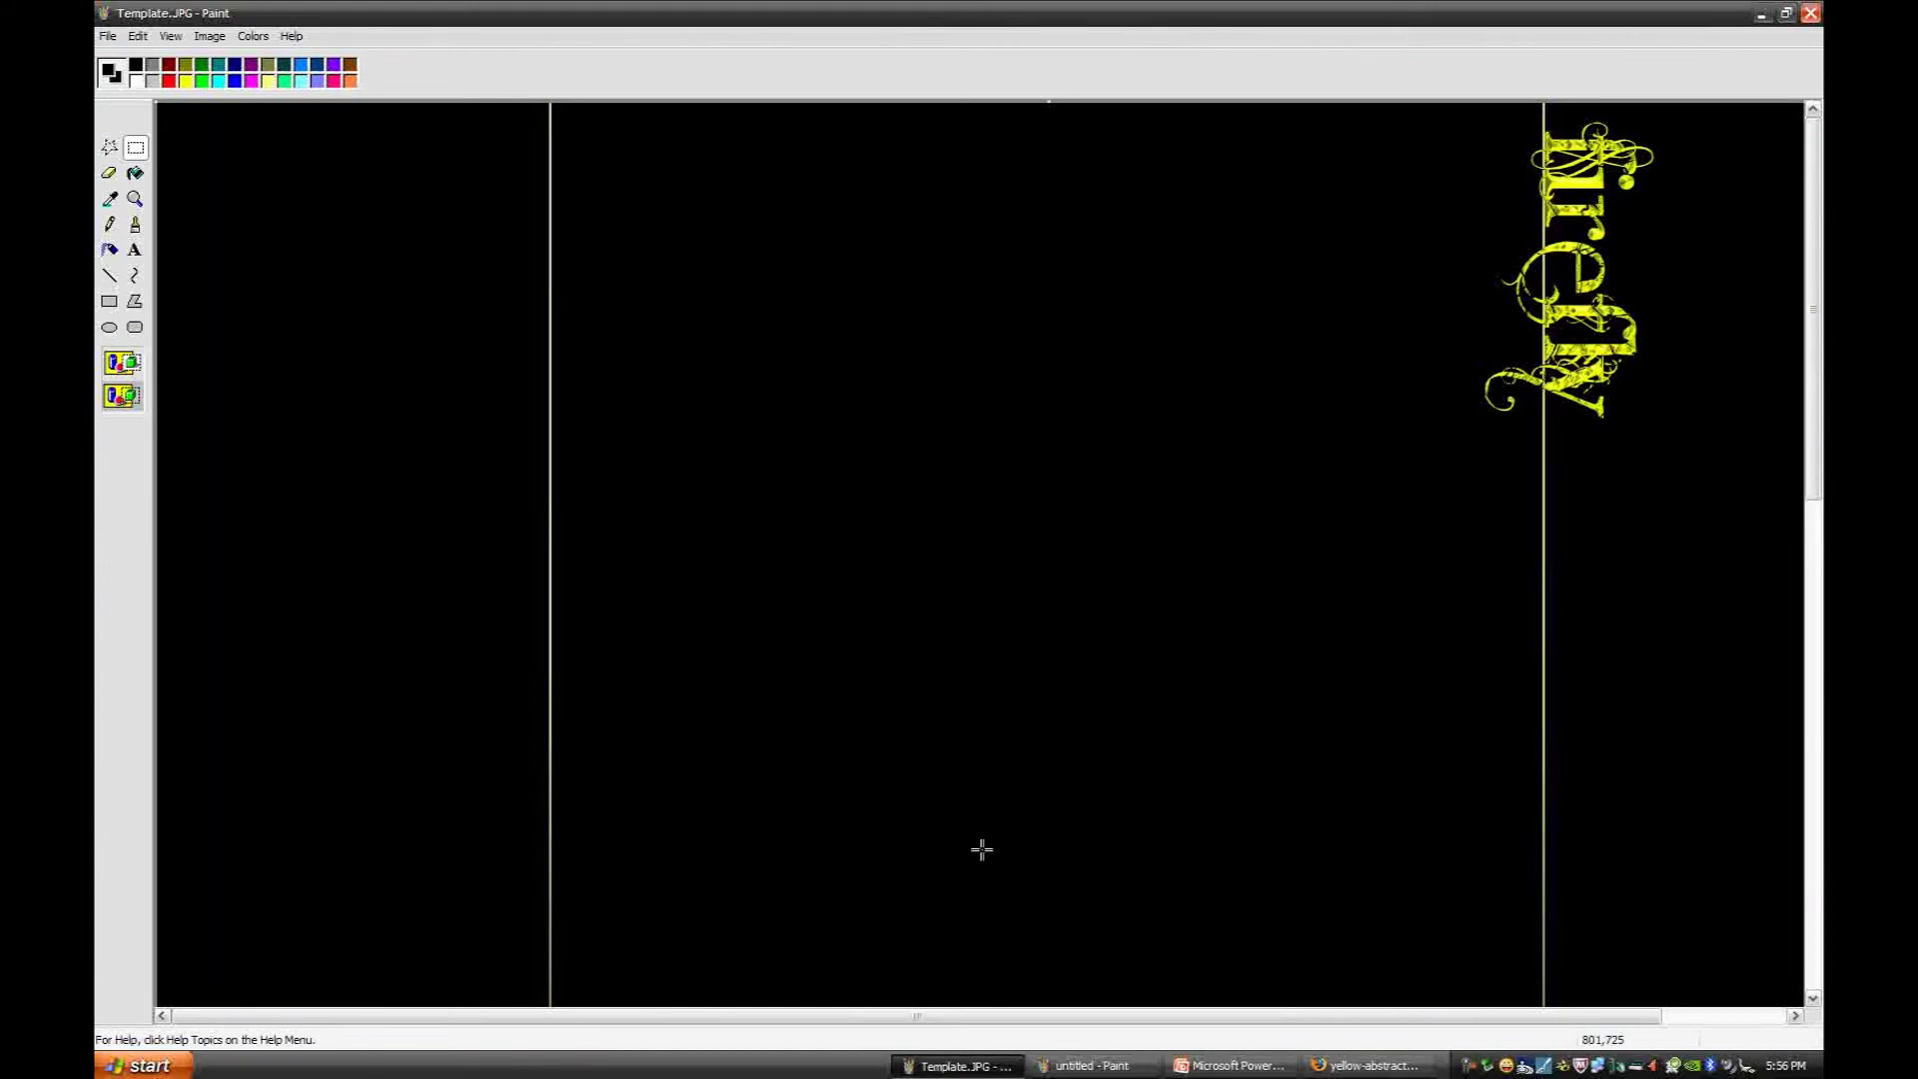
# Step: Paste the smoke artwork into the template and trial its position, leaving it centred
pyautogui.hotkey('ctrl', 'v')
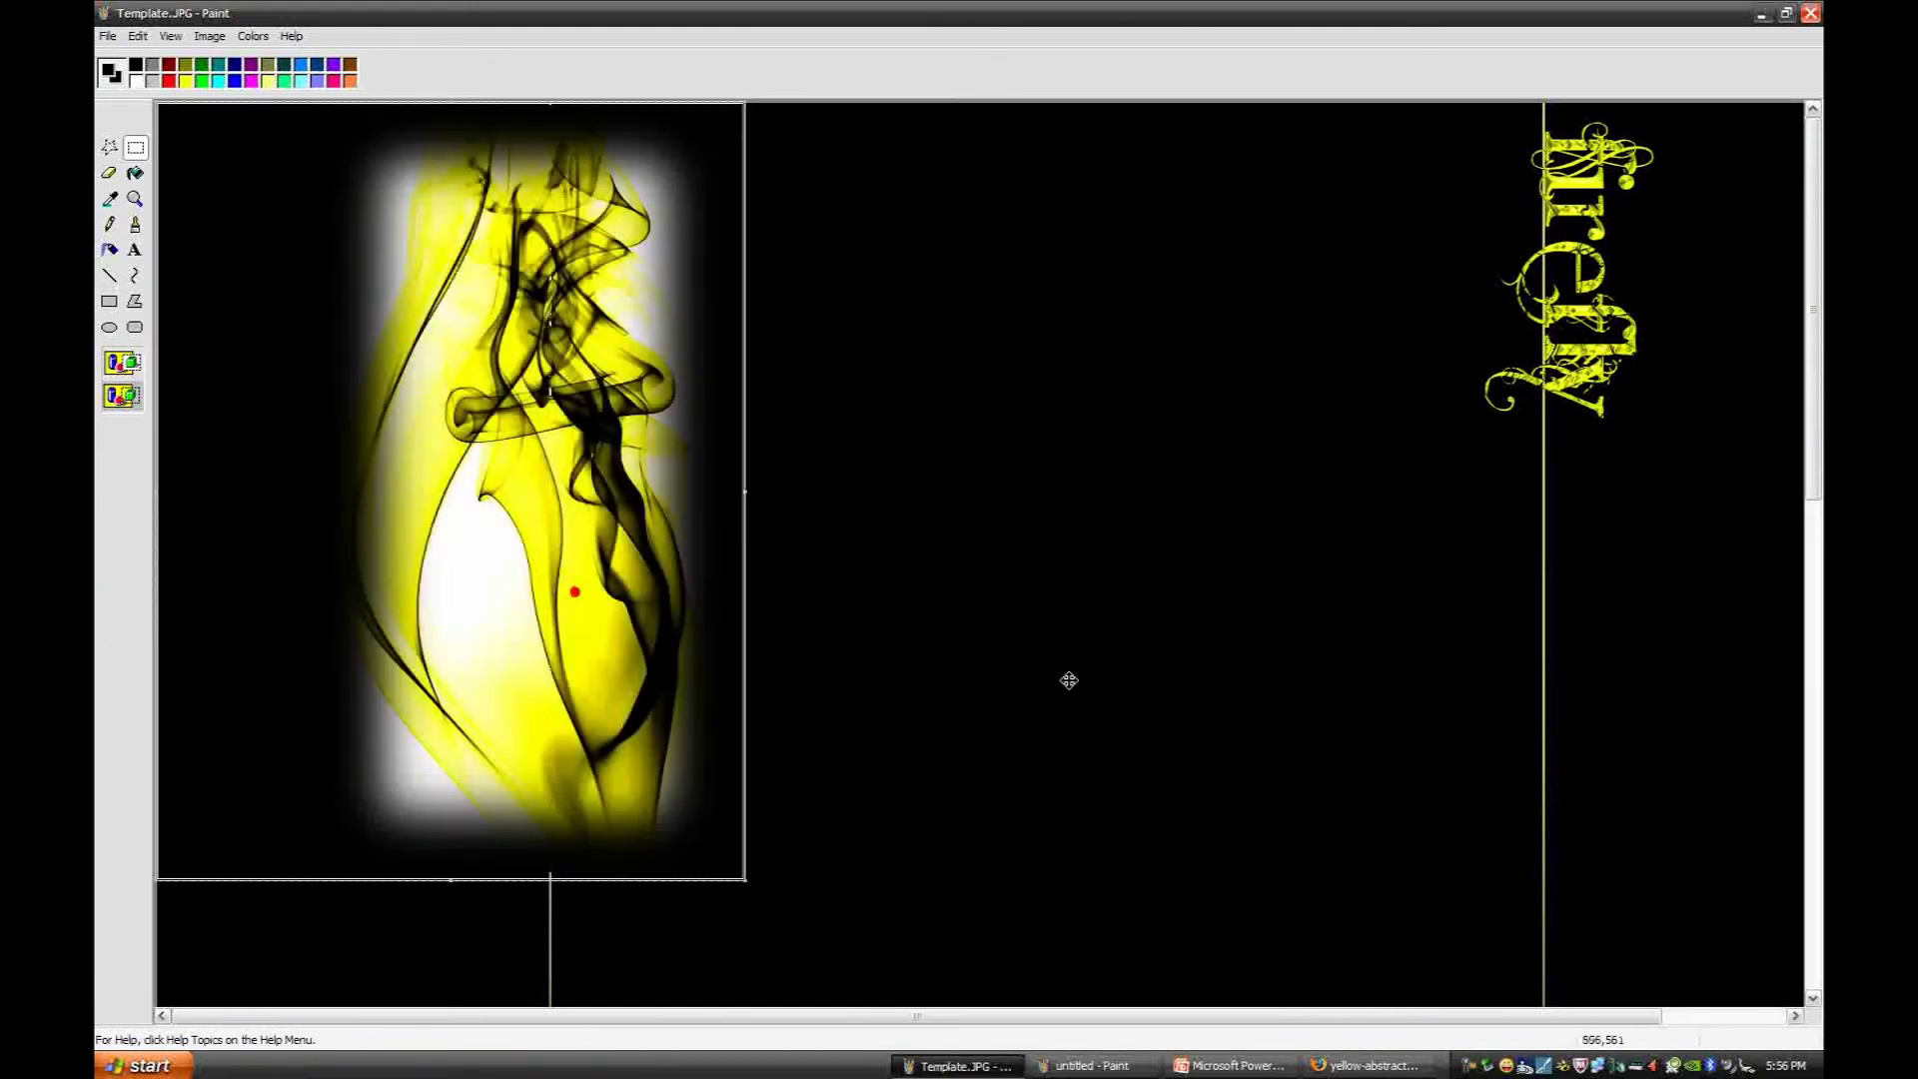
pyautogui.moveTo(506, 577); pyautogui.dragTo(372, 577)
pyautogui.hotkey('ctrl', 'z')
pyautogui.click(136, 173)
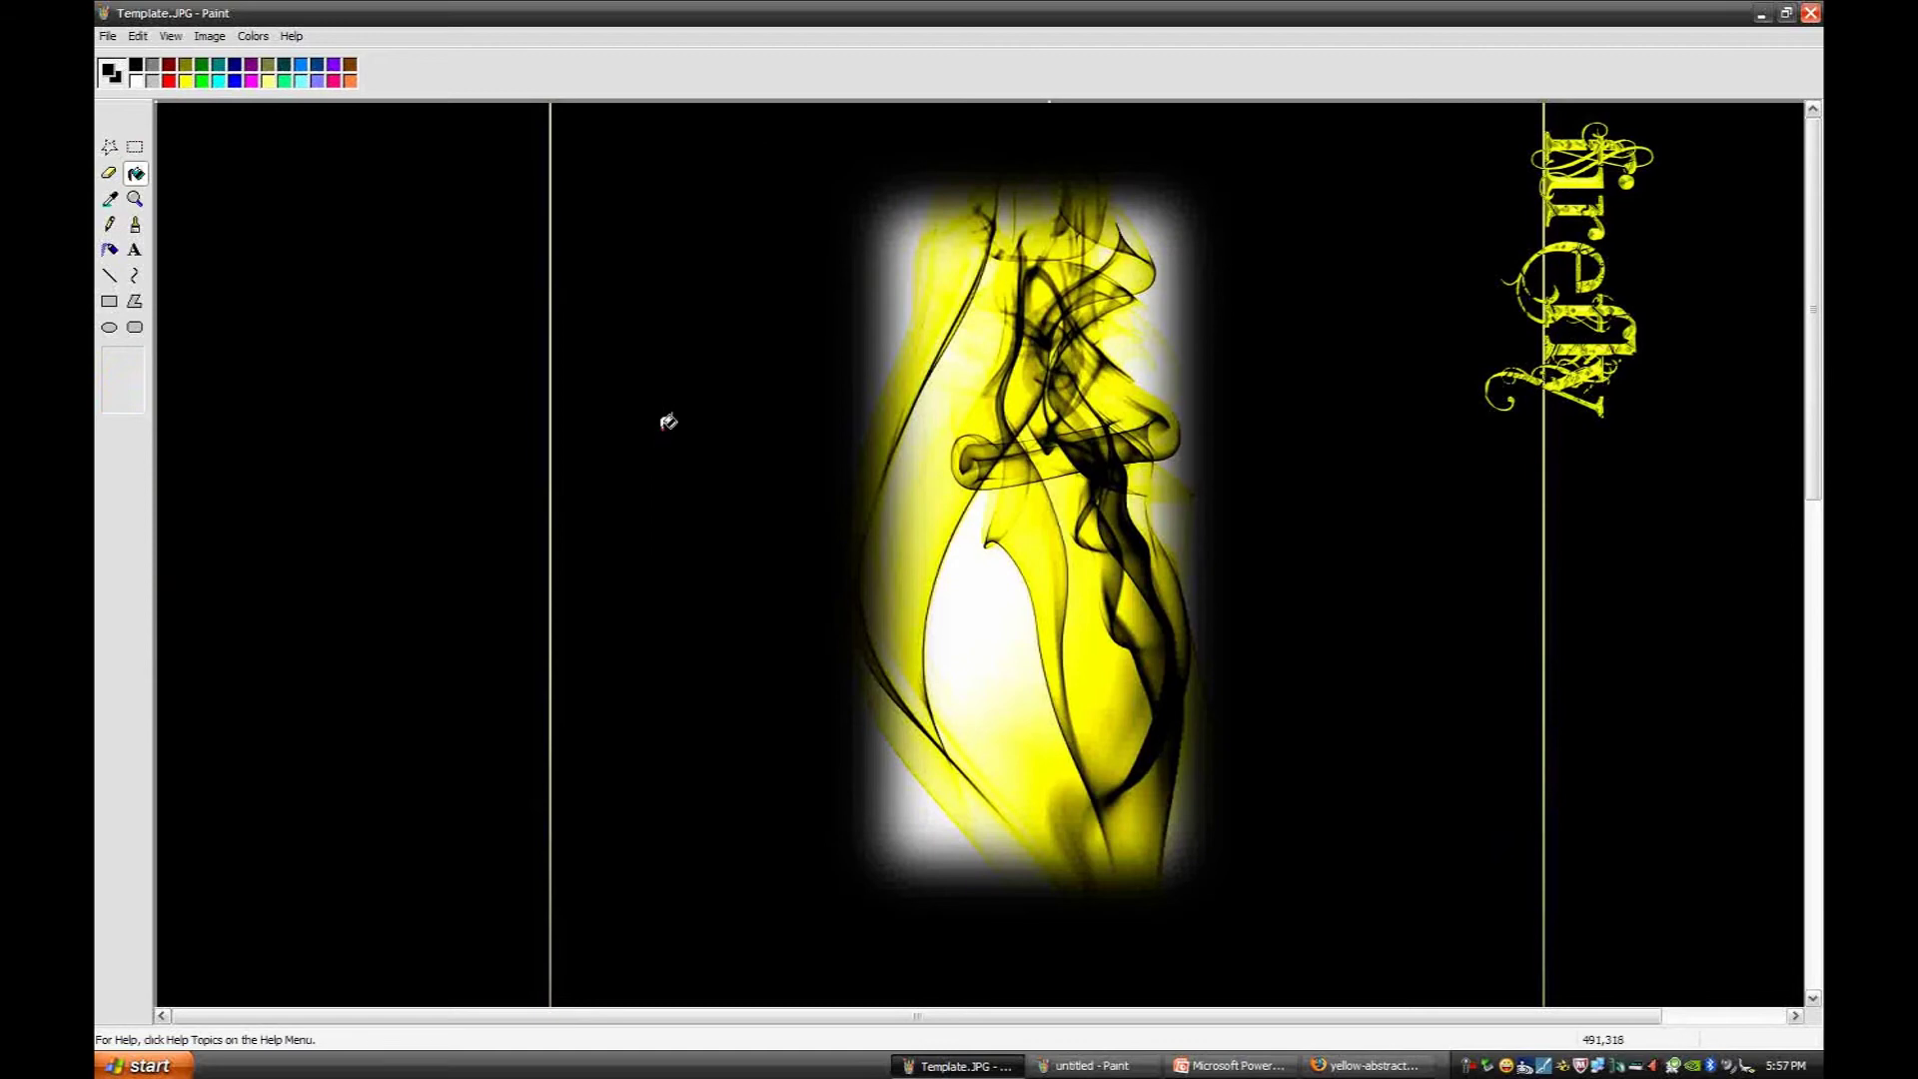
pyautogui.click(135, 147)
pyautogui.moveTo(802, 148); pyautogui.dragTo(1271, 906)
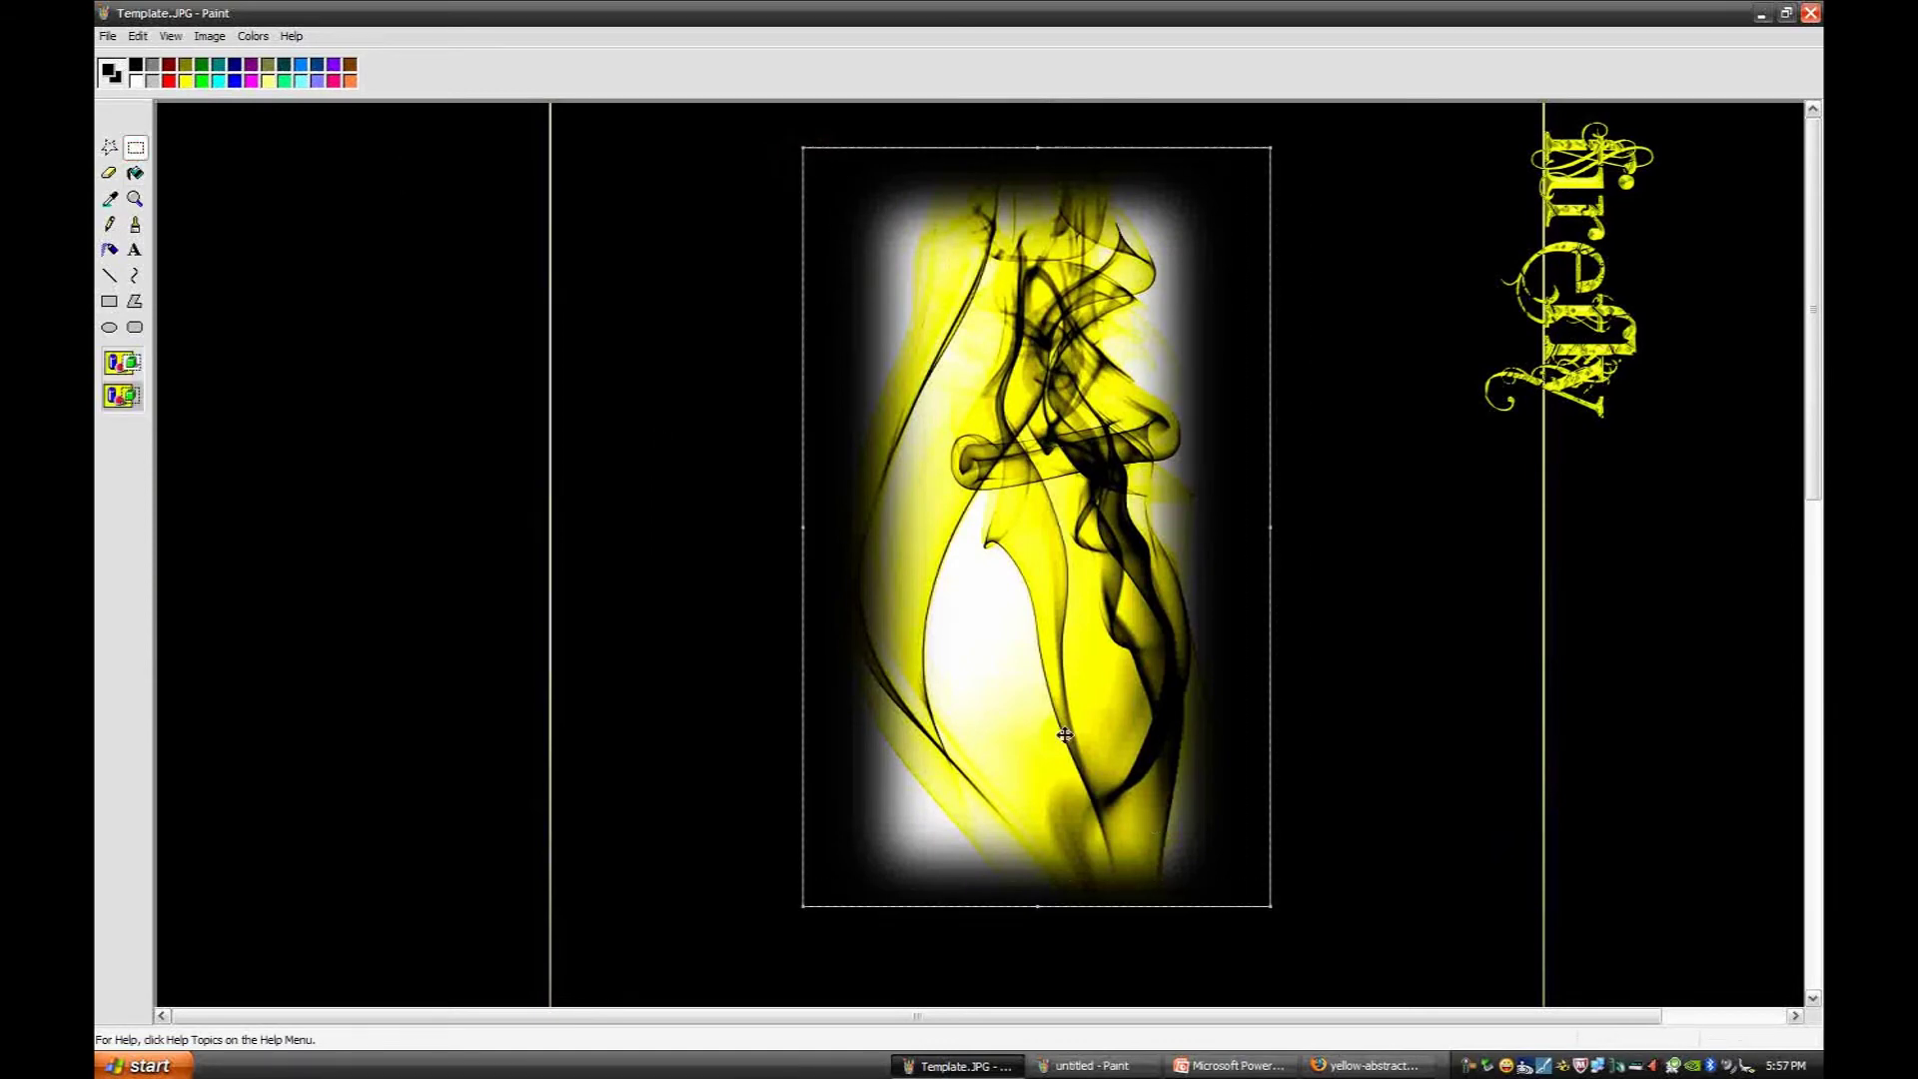
pyautogui.moveTo(1065, 735); pyautogui.dragTo(424, 668)
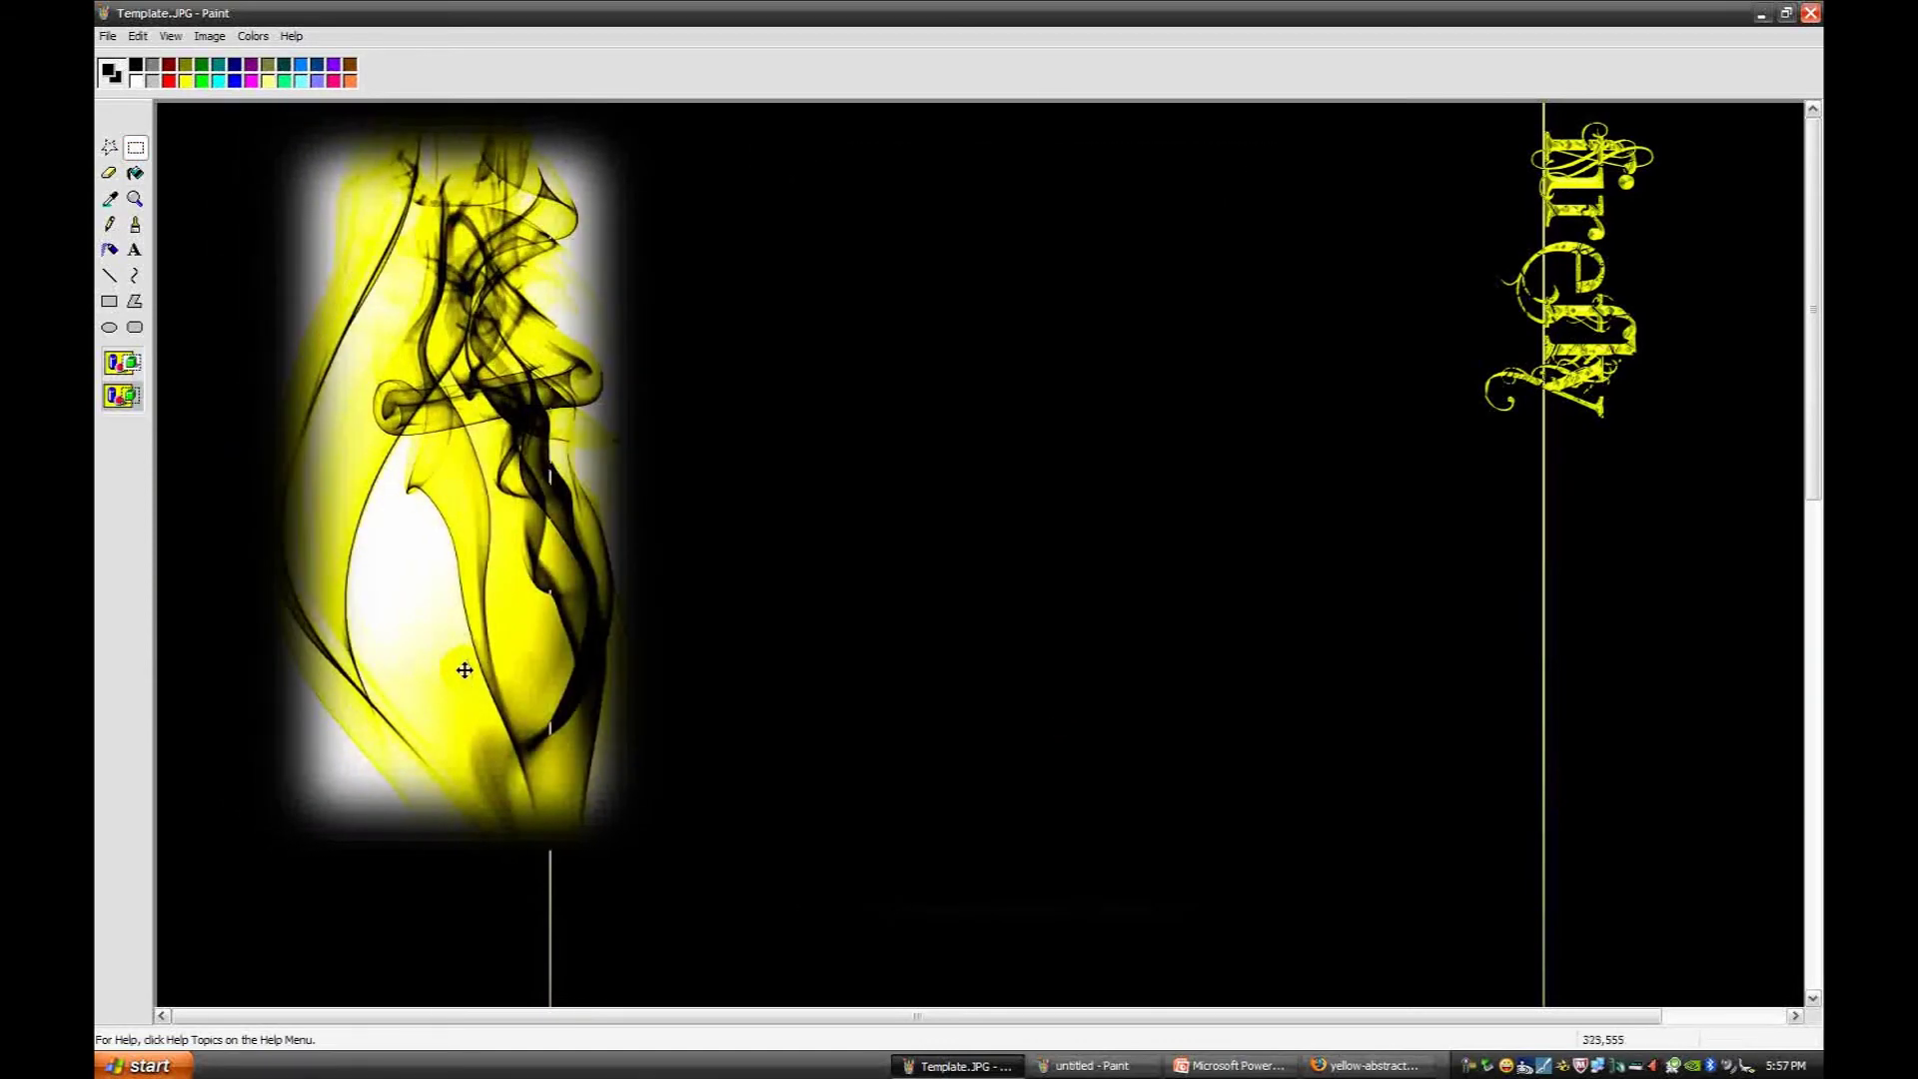
pyautogui.hotkey('ctrl', 'z')
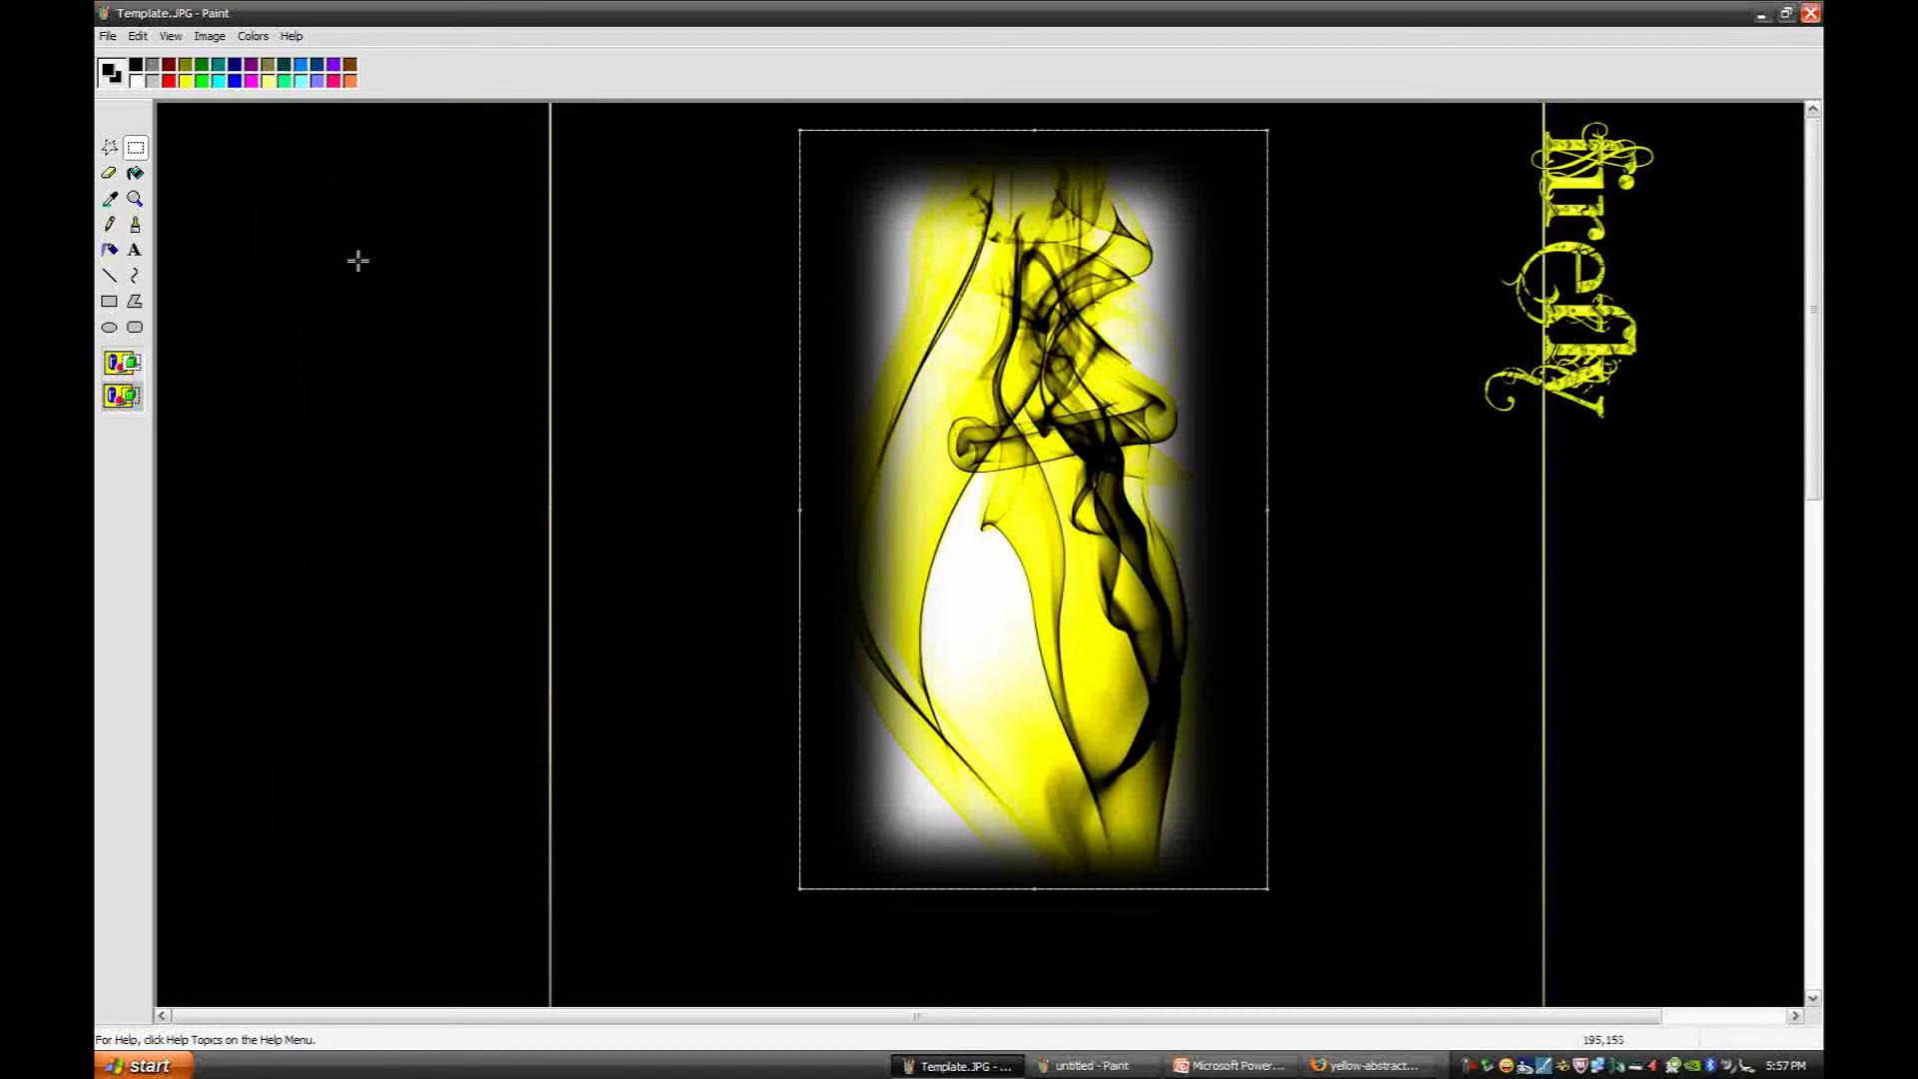
pyautogui.hotkey('ctrl', 'y')
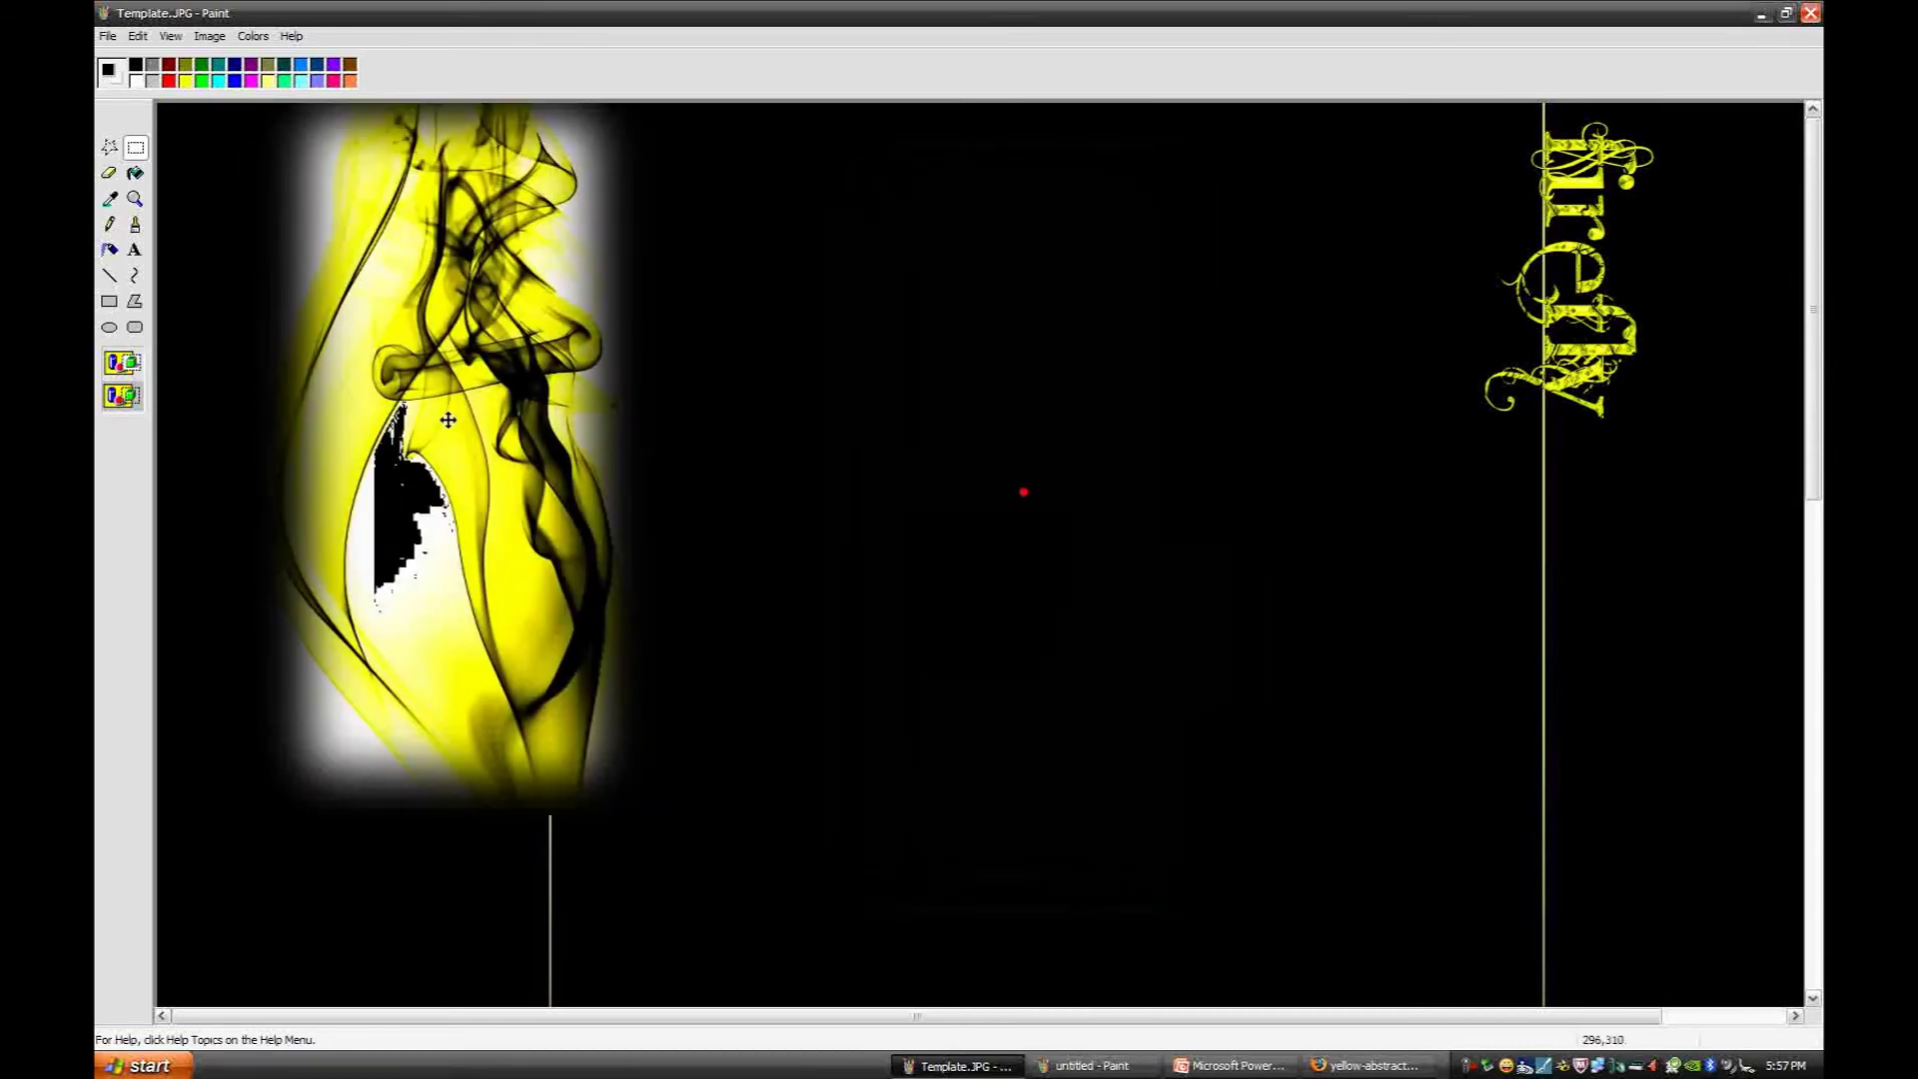
pyautogui.moveTo(448, 420); pyautogui.dragTo(1024, 504)
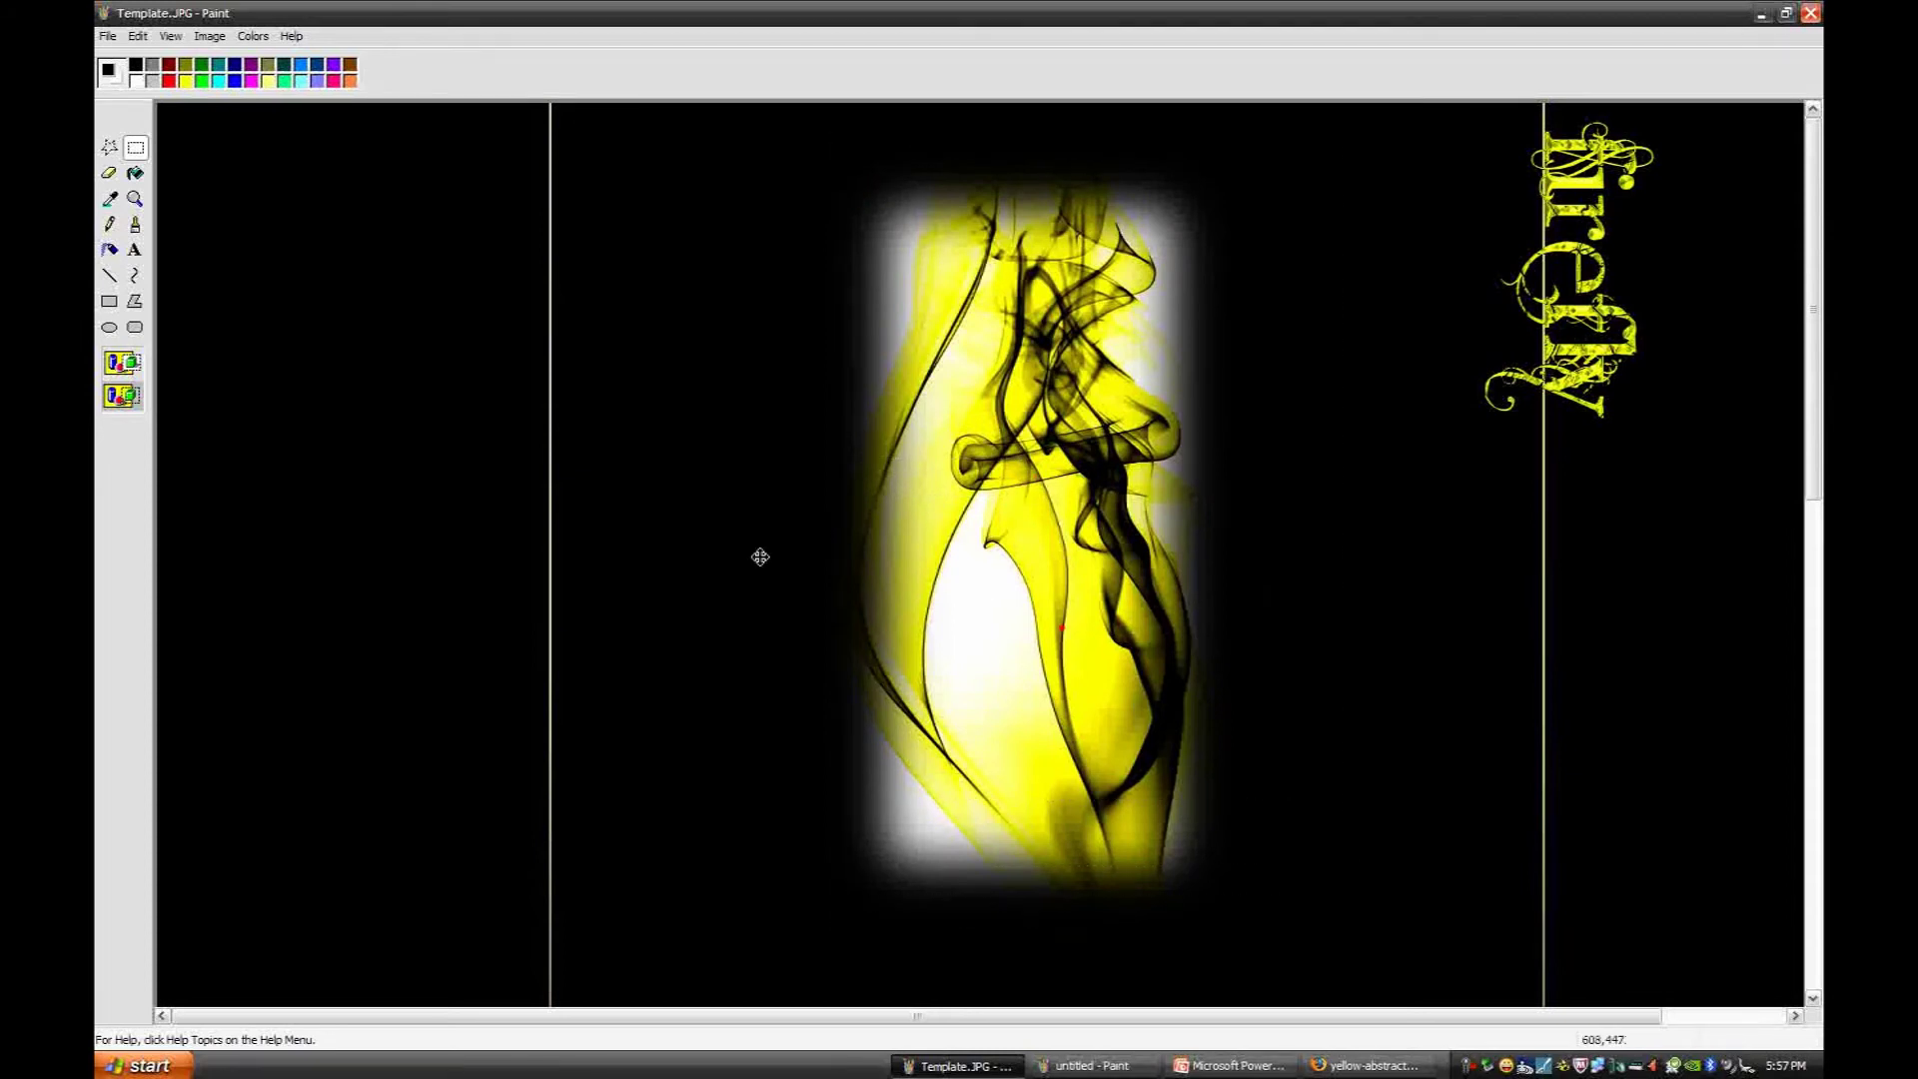
# Step: With black as background colour, move the smoke image into the template's left panel
pyautogui.rightClick(137, 65)
pyautogui.moveTo(774, 130); pyautogui.dragTo(1361, 989)
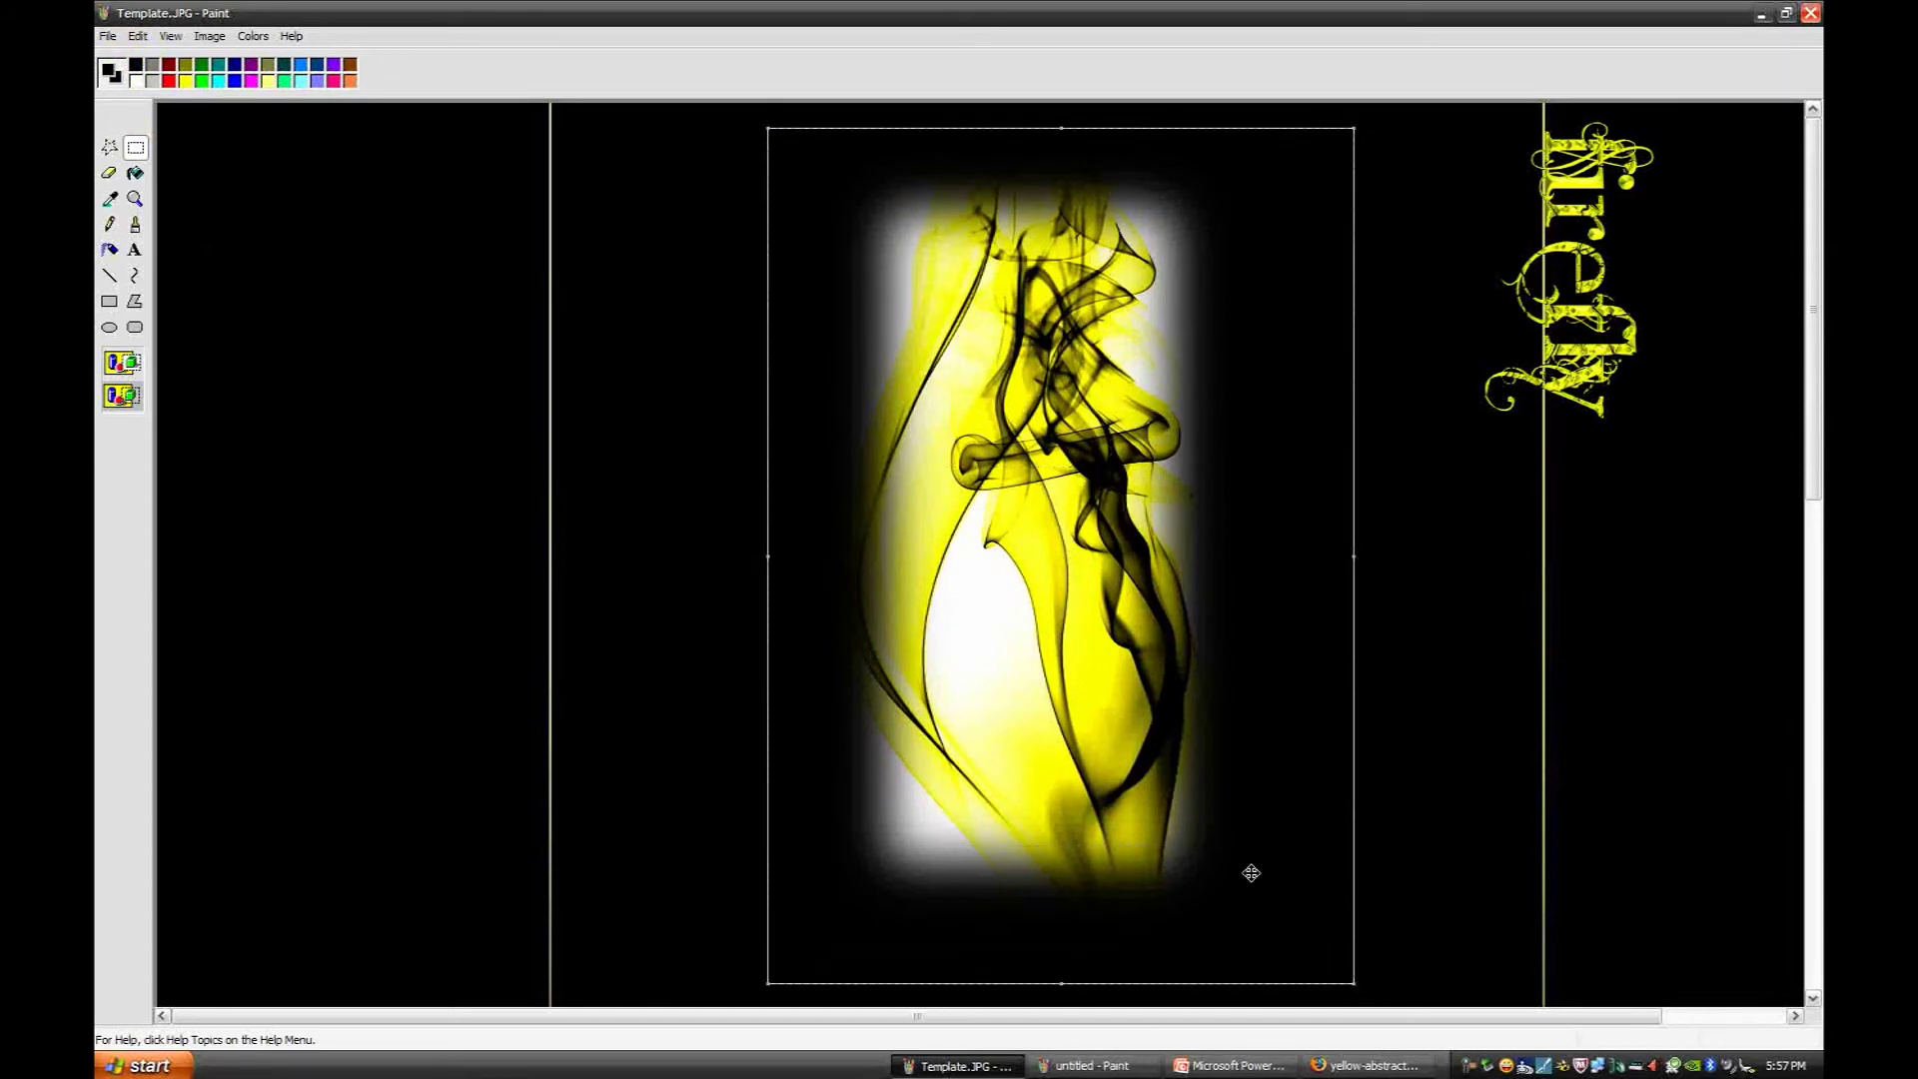
pyautogui.moveTo(1105, 696)
pyautogui.mouseDown()
pyautogui.moveTo(462, 629)
pyautogui.moveTo(437, 635)
pyautogui.moveTo(437, 691)
pyautogui.mouseUp()
pyautogui.moveTo(157, 113); pyautogui.dragTo(671, 969)
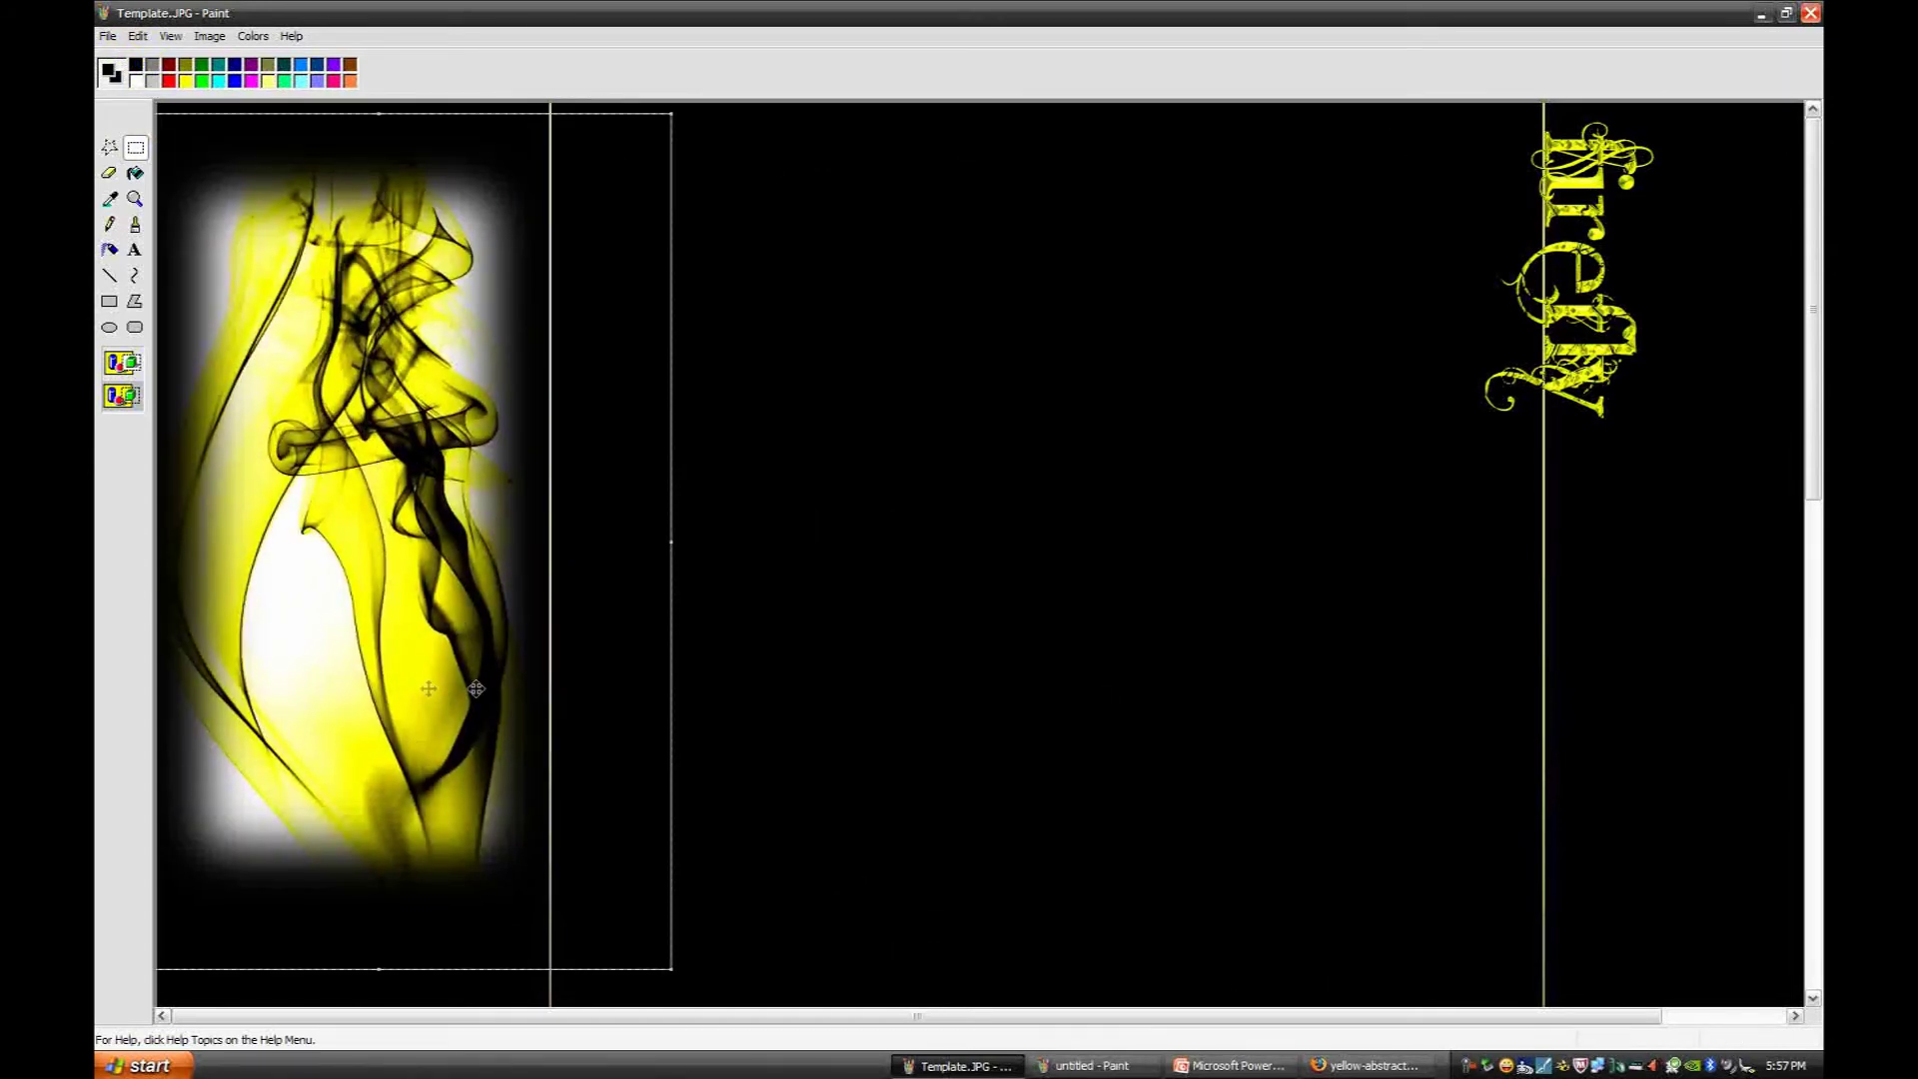
pyautogui.click(1083, 693)
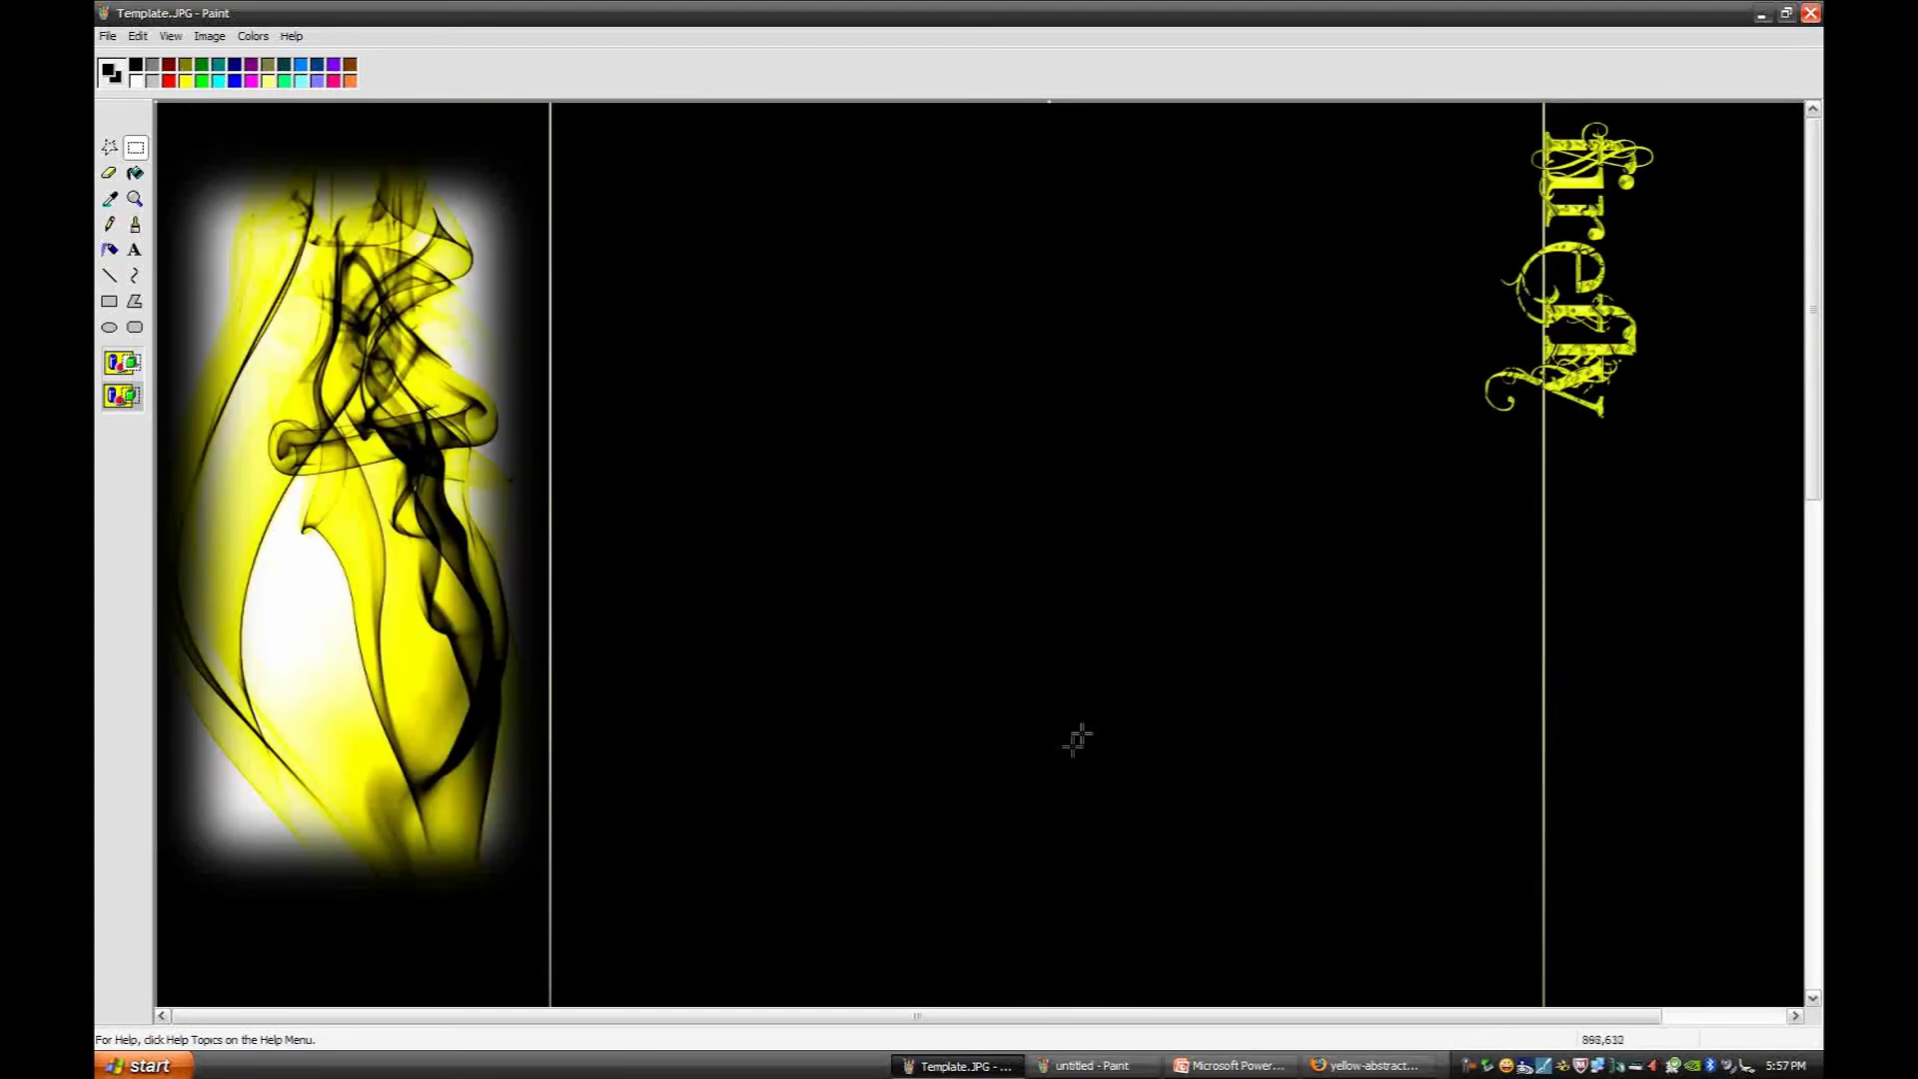
pyautogui.scroll(-5, 960, 668)
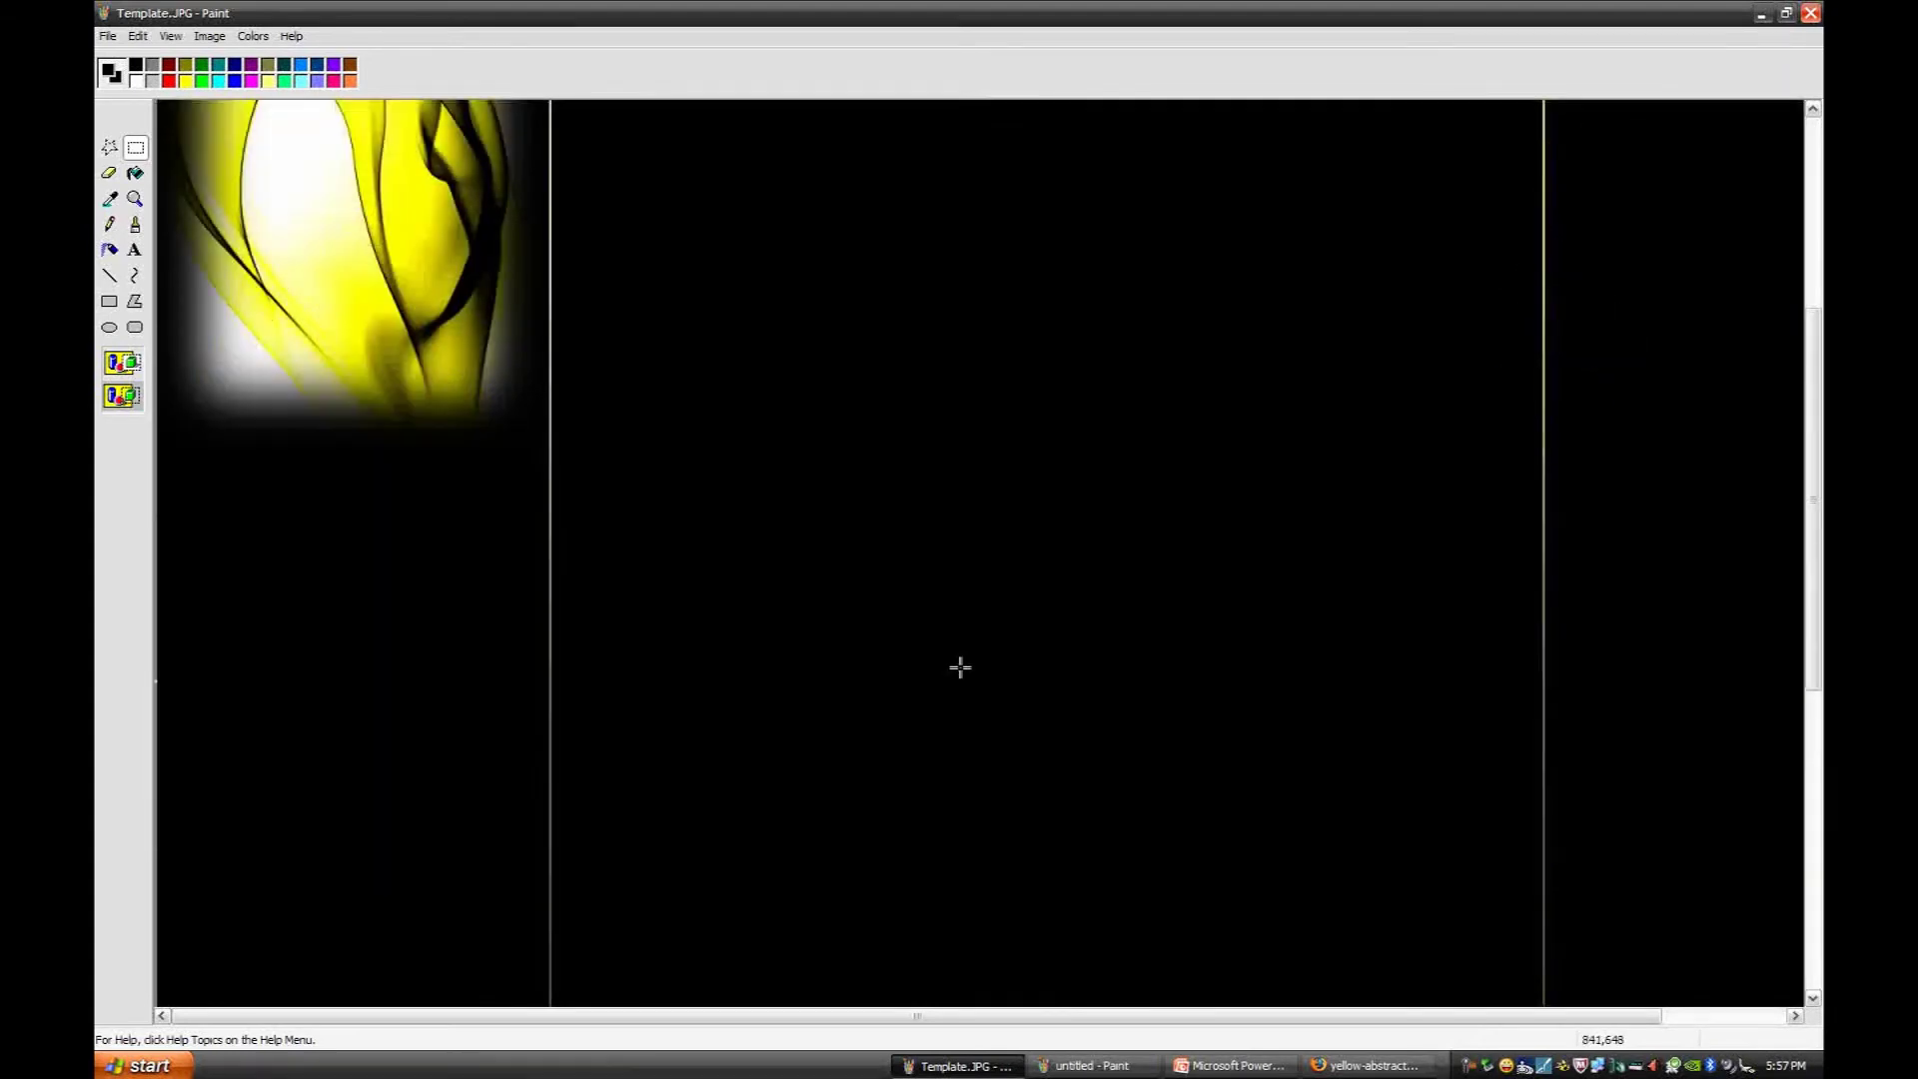
pyautogui.scroll(5, 960, 667)
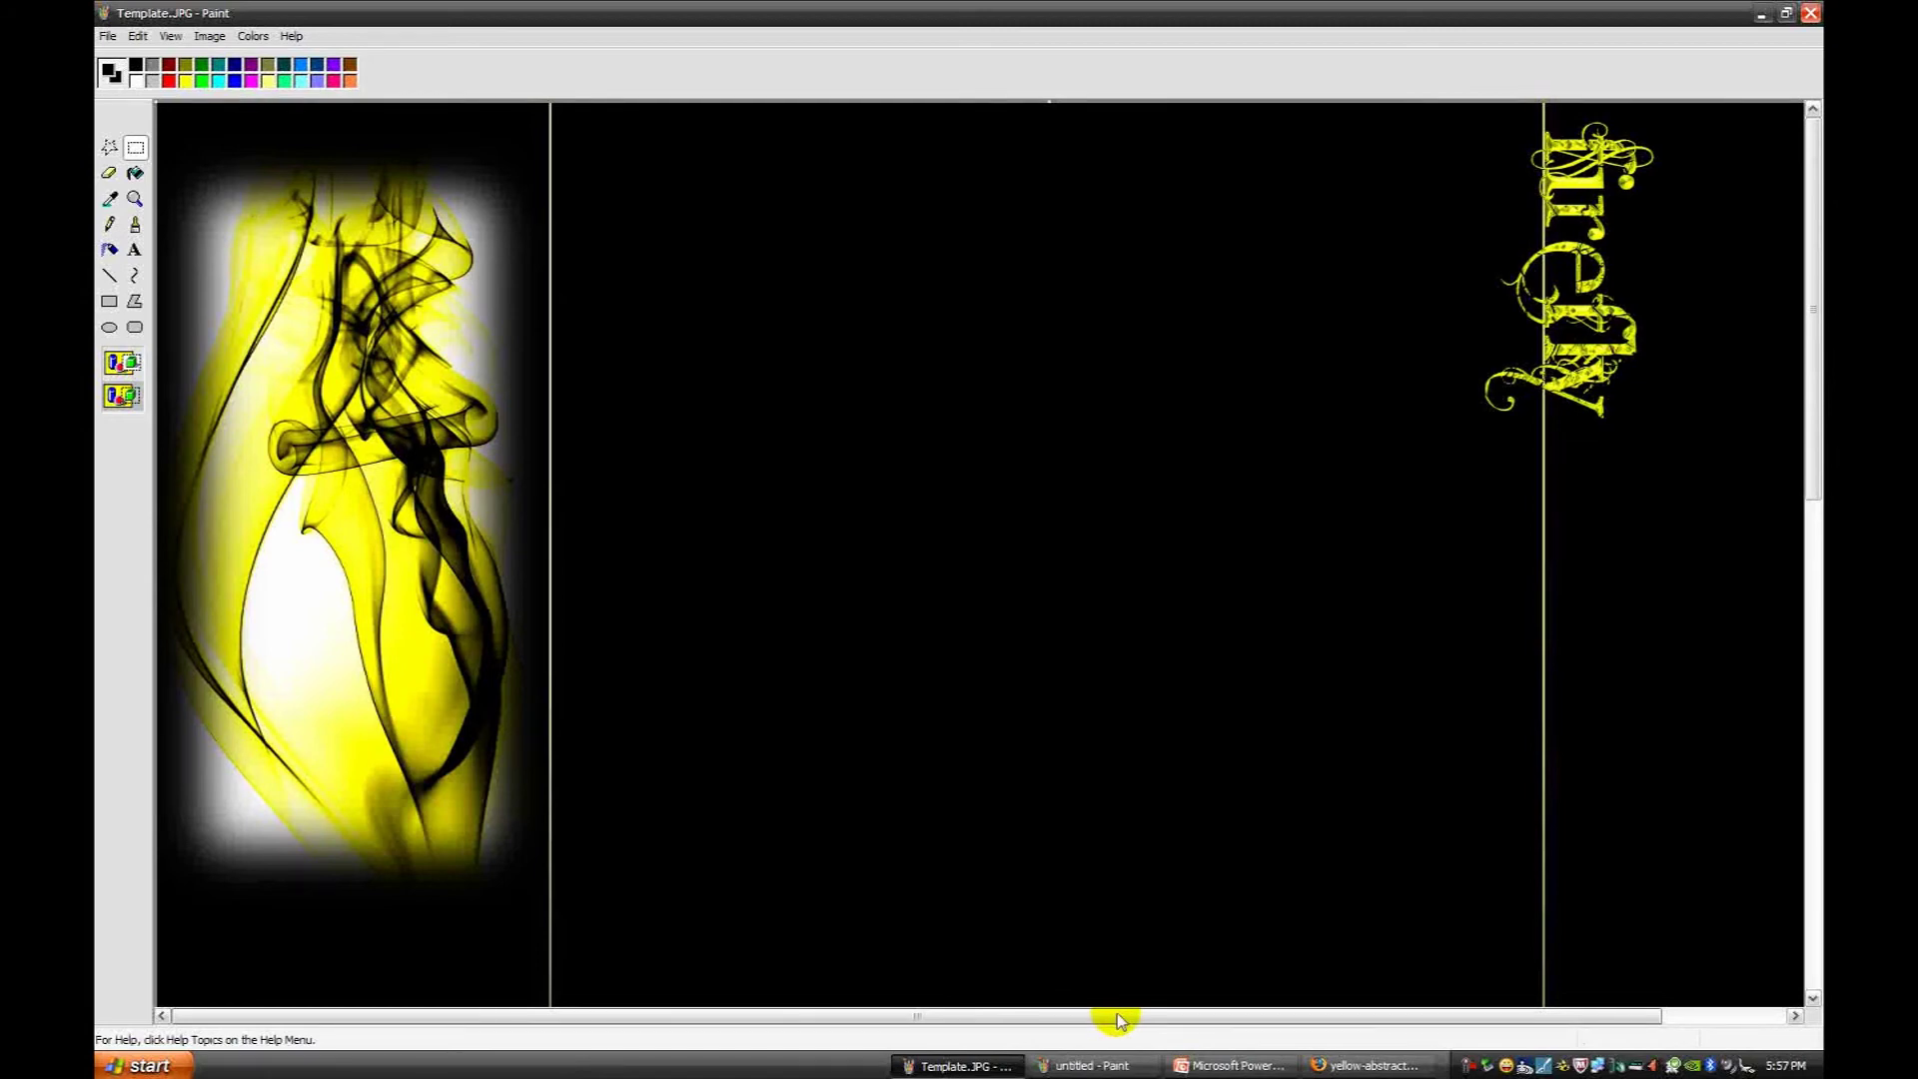
pyautogui.hotkey('alt', 'Tab')
# Step: Delete the empty title and text placeholders from slide 3
pyautogui.click(501, 557)
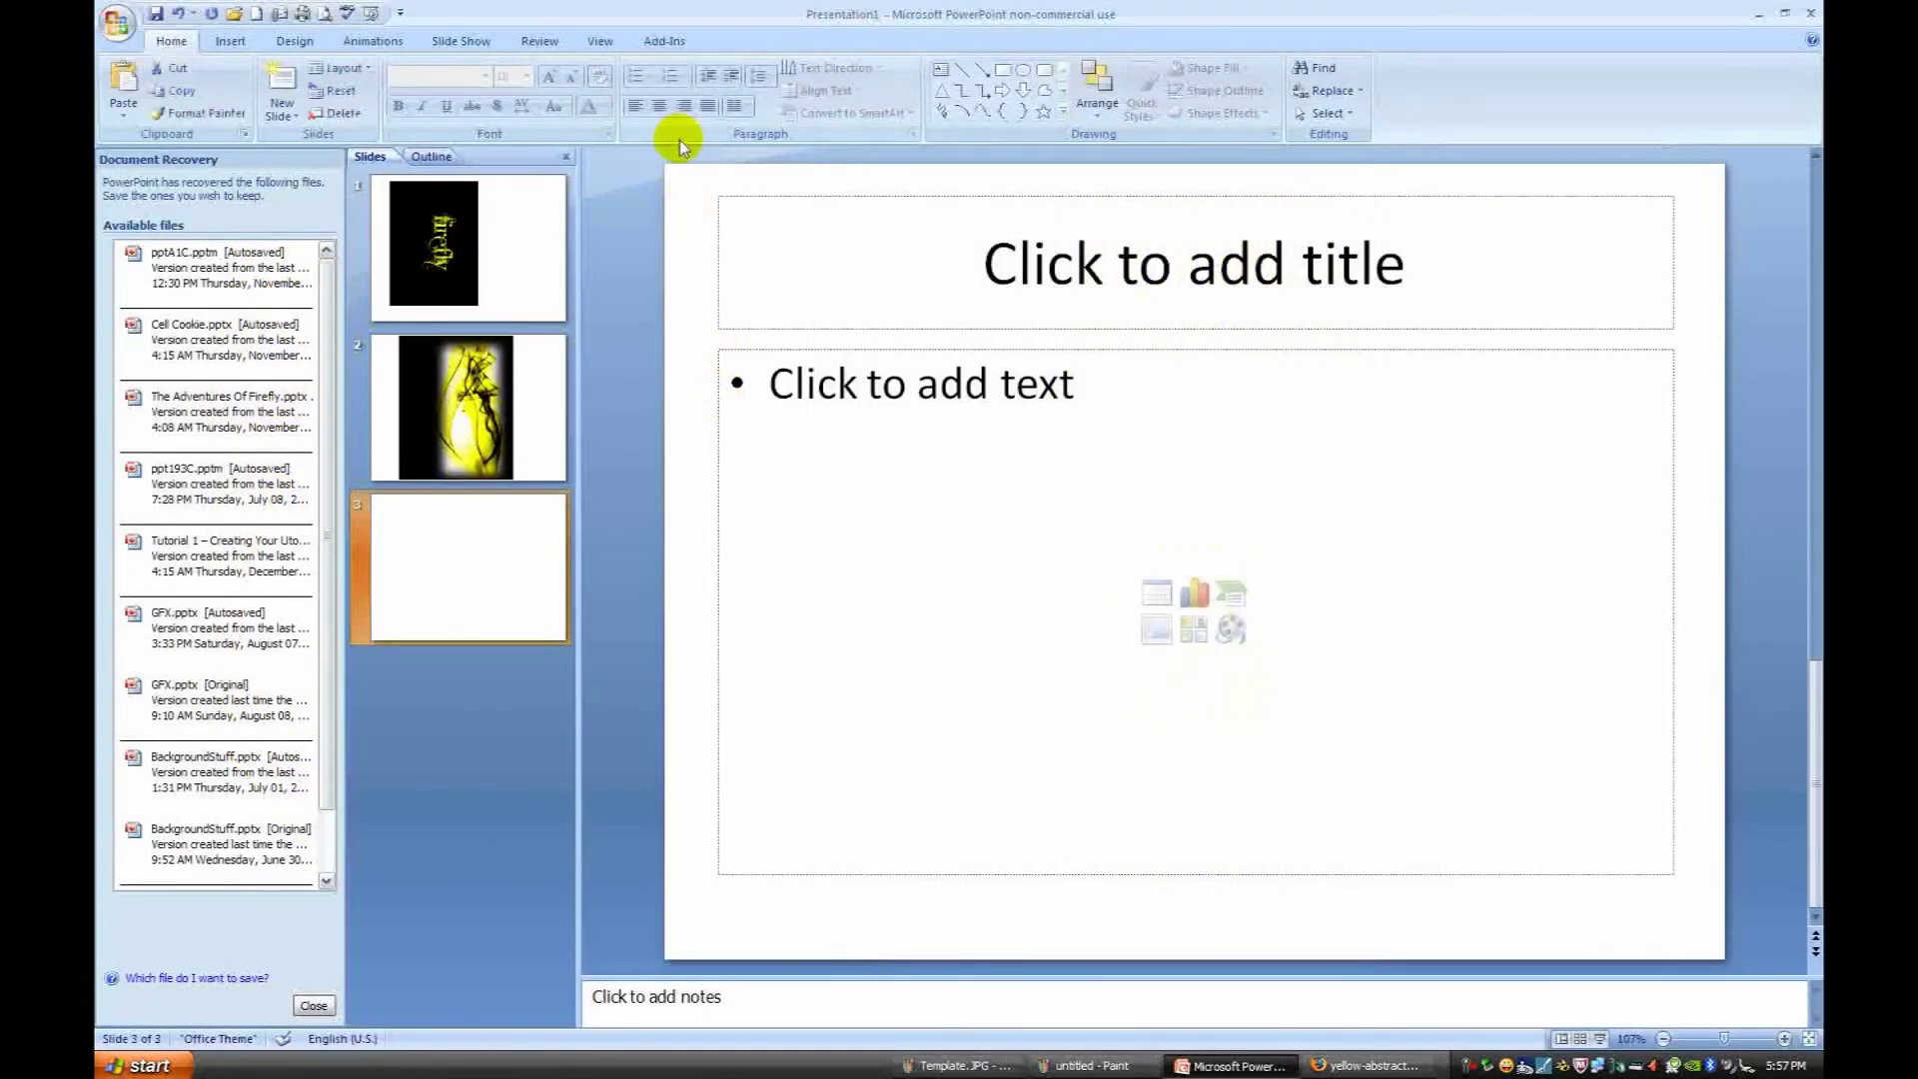
pyautogui.moveTo(690, 170); pyautogui.dragTo(1699, 900)
pyautogui.press('Delete')
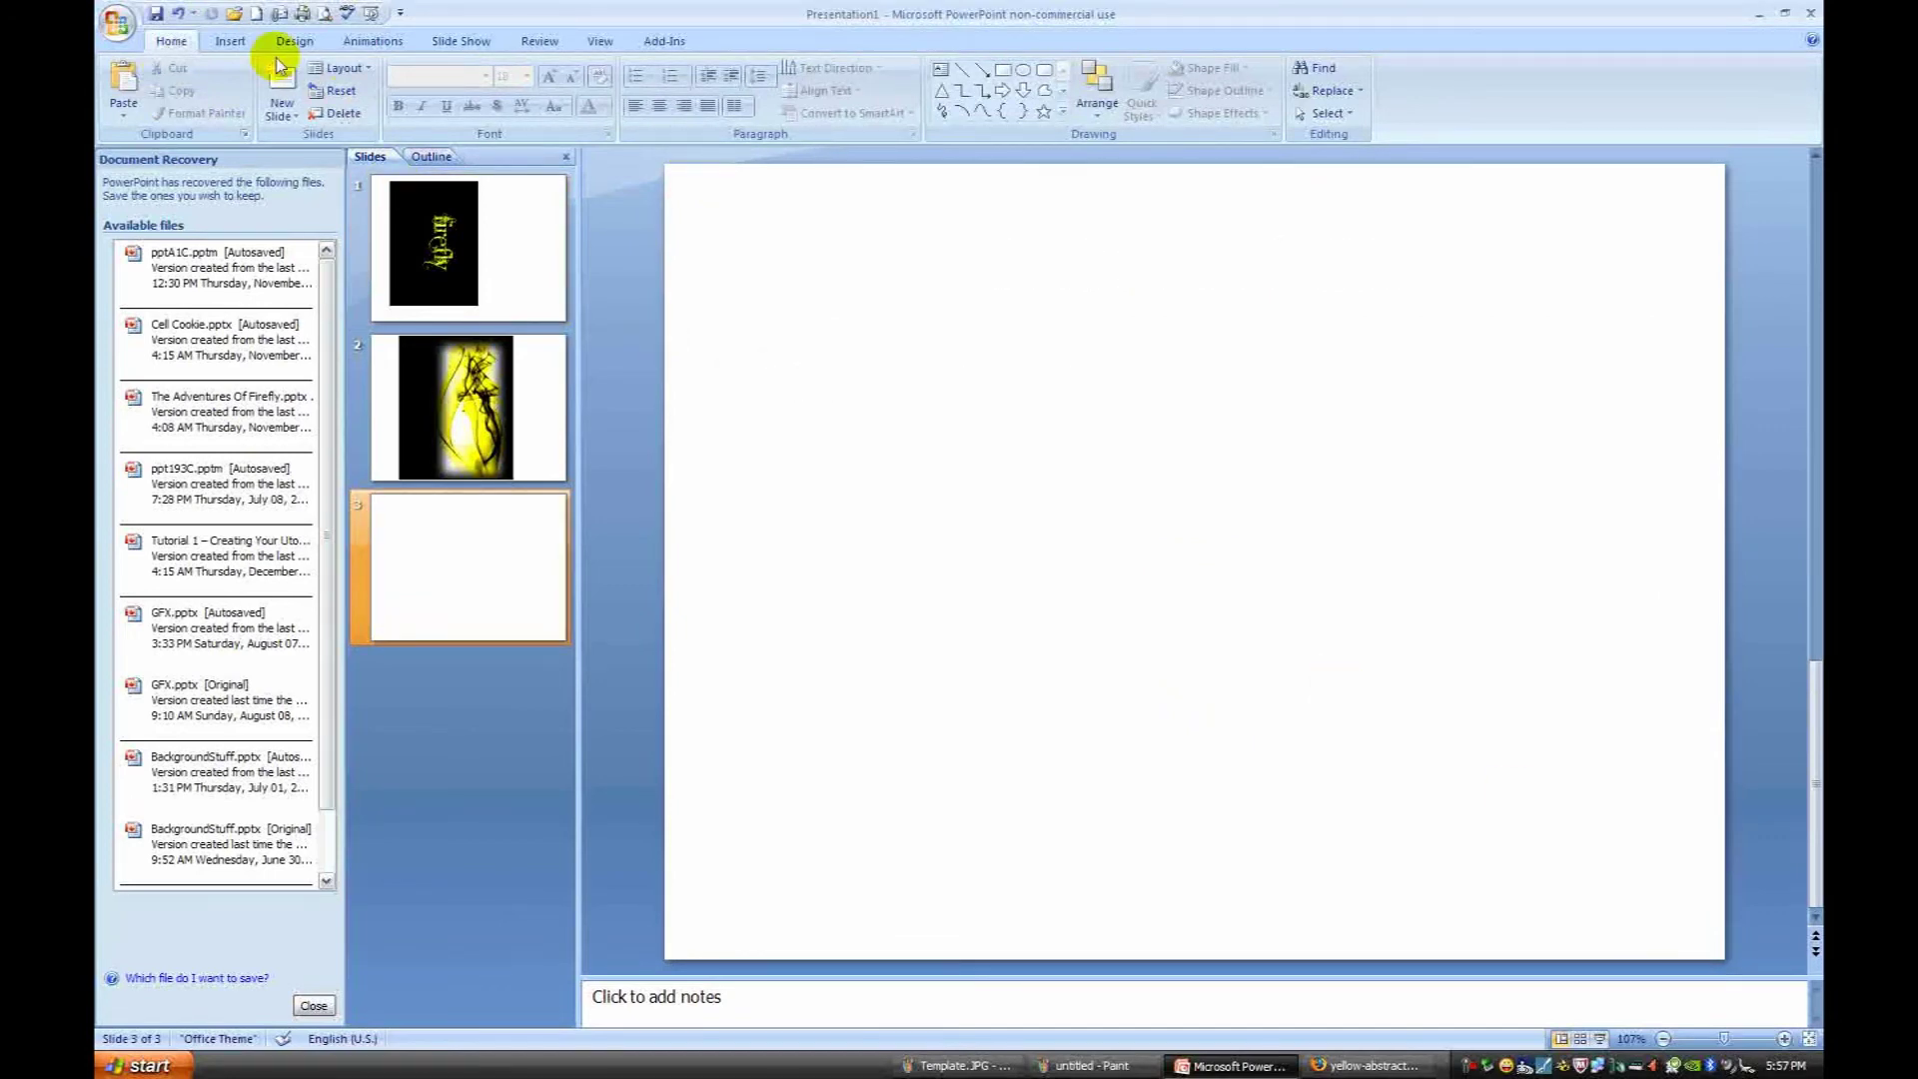
# Step: Draw a long thin rectangle bar across slide 3 and fill it black
pyautogui.click(230, 41)
pyautogui.click(311, 85)
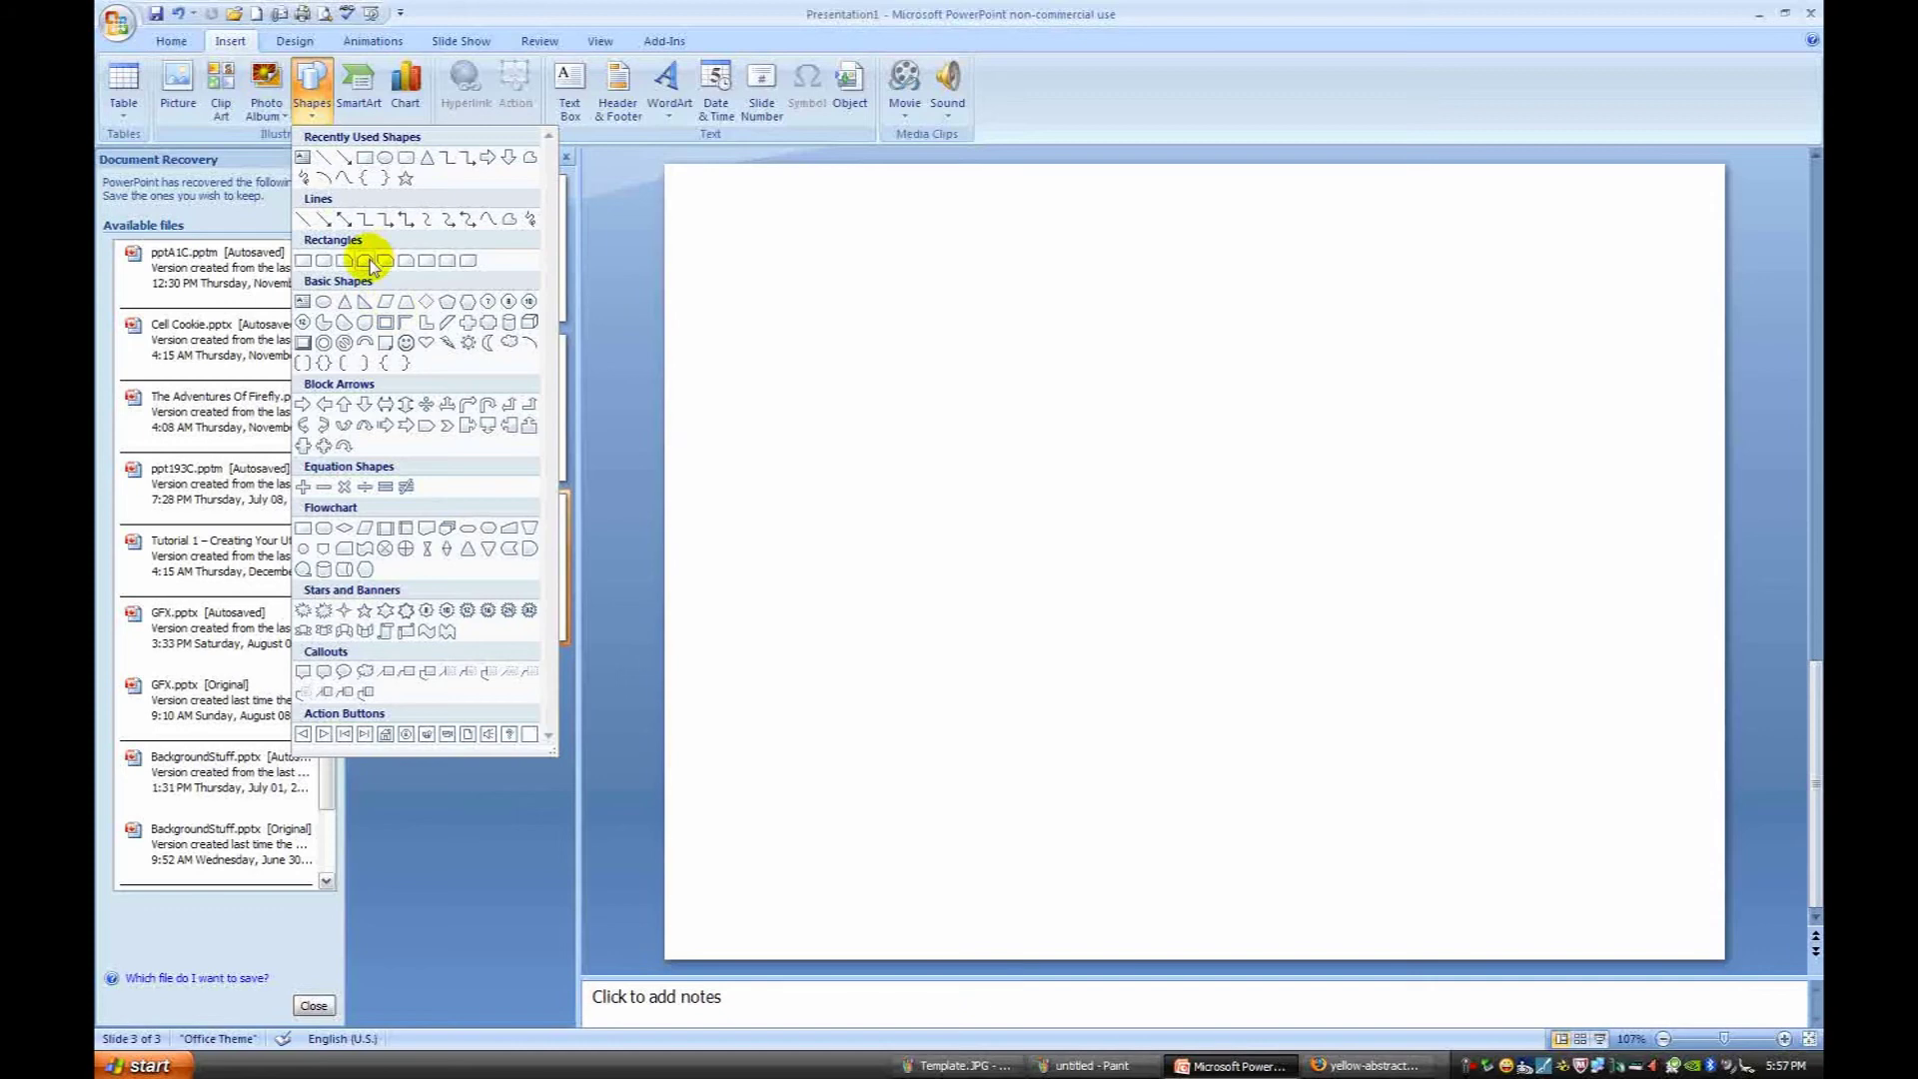
pyautogui.click(371, 263)
pyautogui.moveTo(982, 455)
pyautogui.mouseDown()
pyautogui.moveTo(1374, 489)
pyautogui.moveTo(1361, 538)
pyautogui.mouseUp()
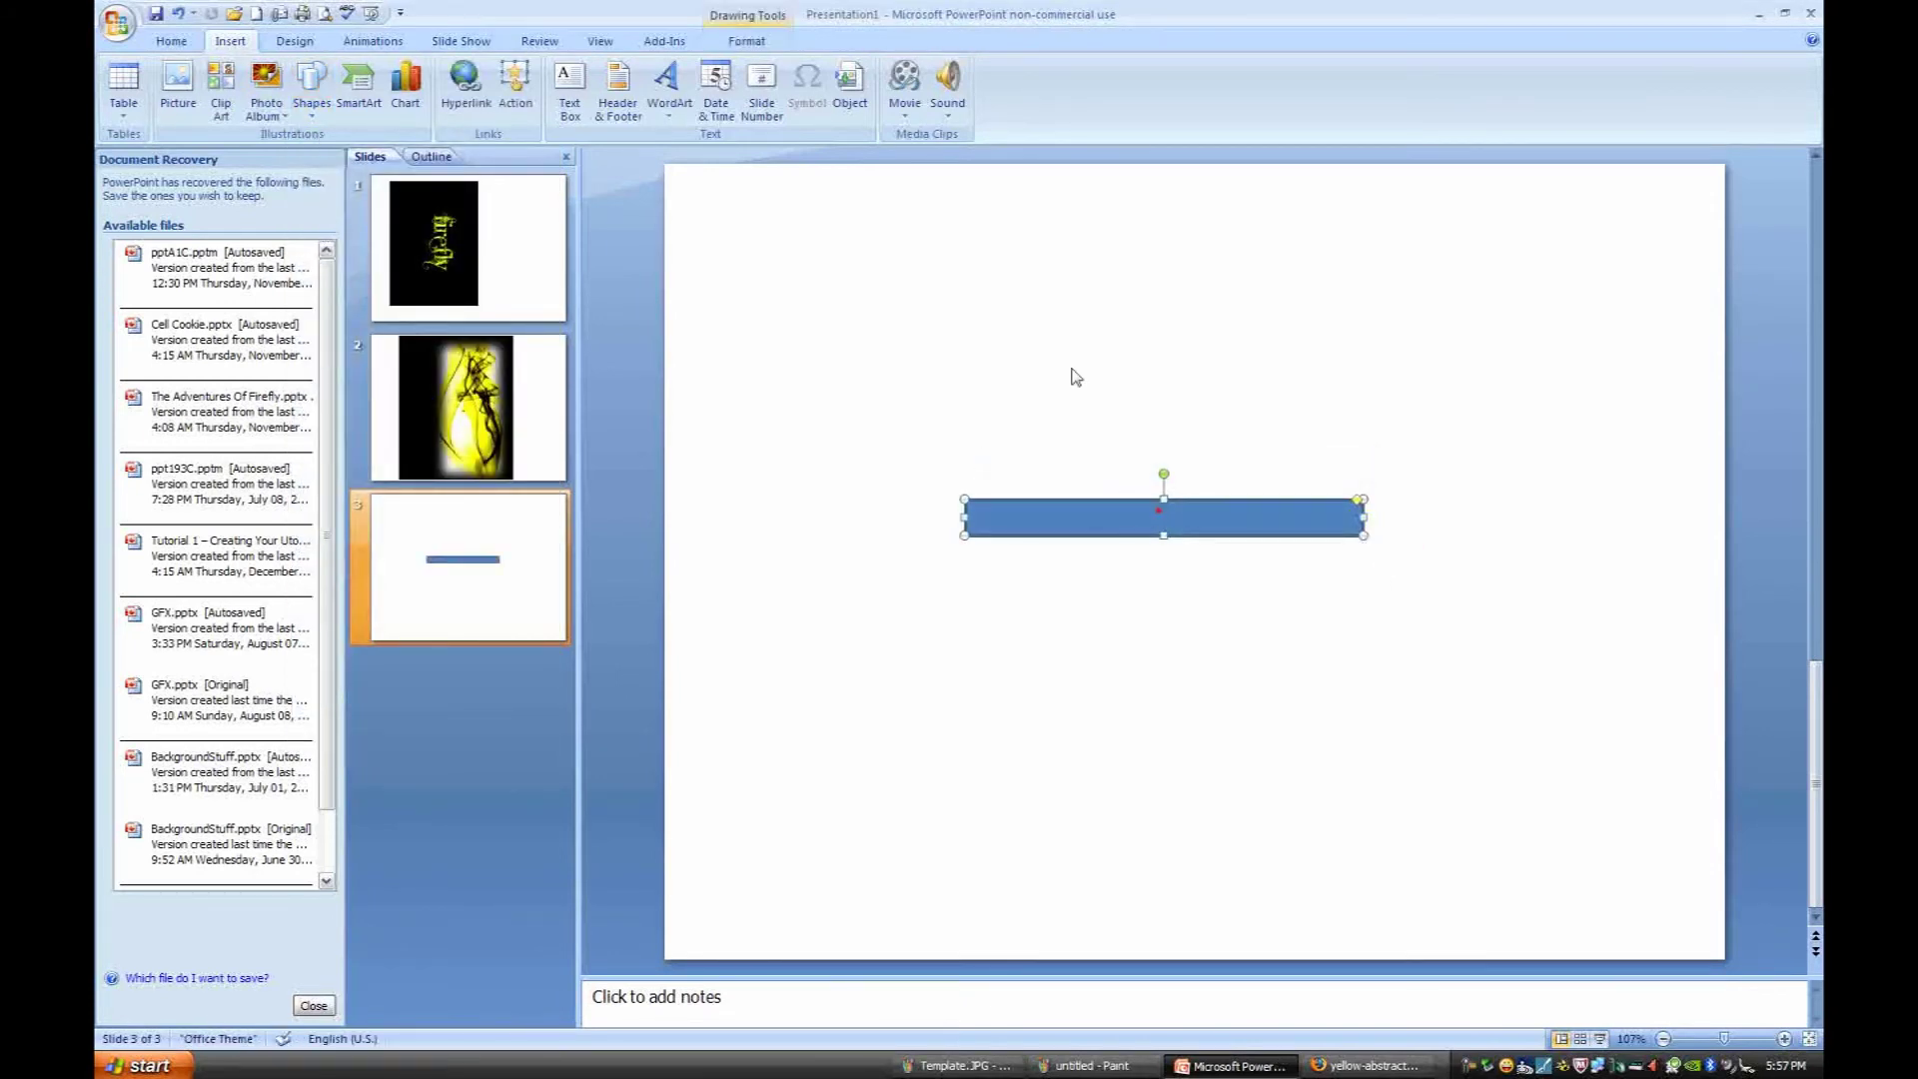
pyautogui.click(744, 39)
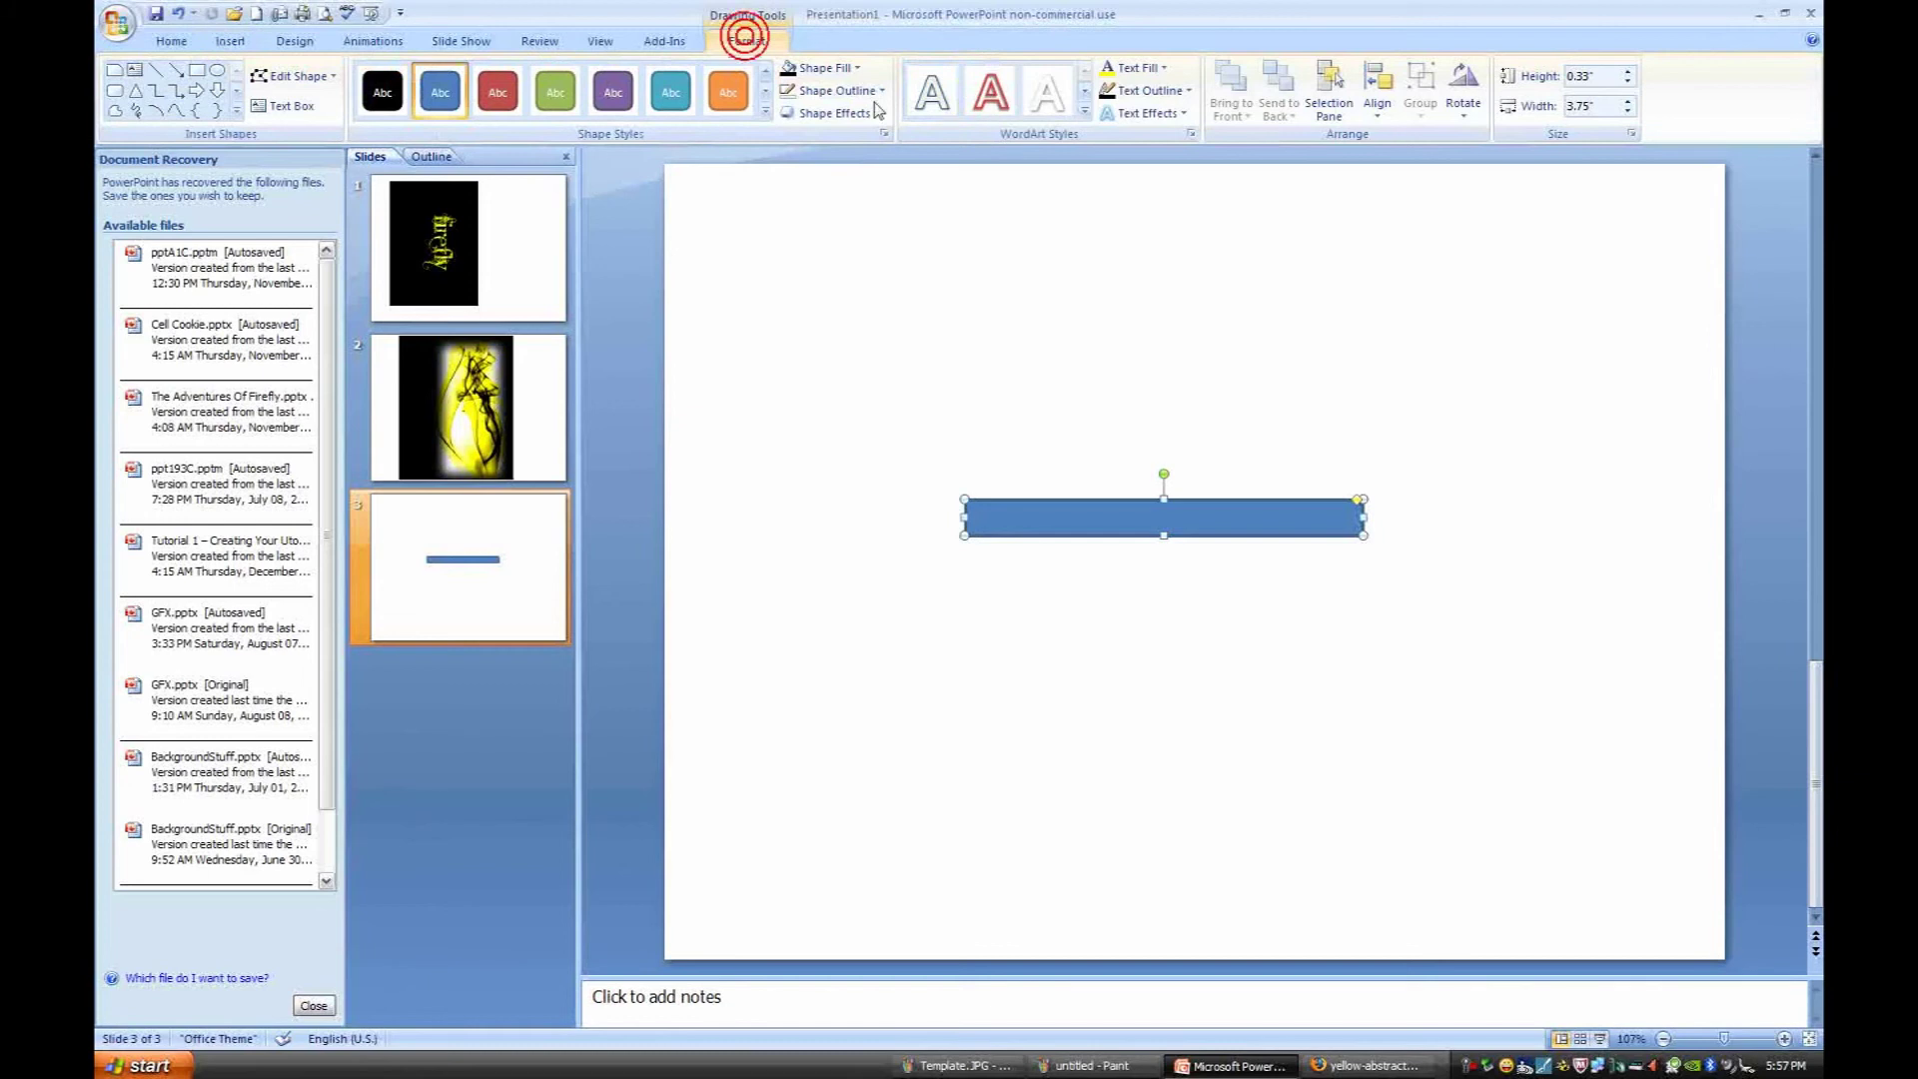
pyautogui.click(788, 66)
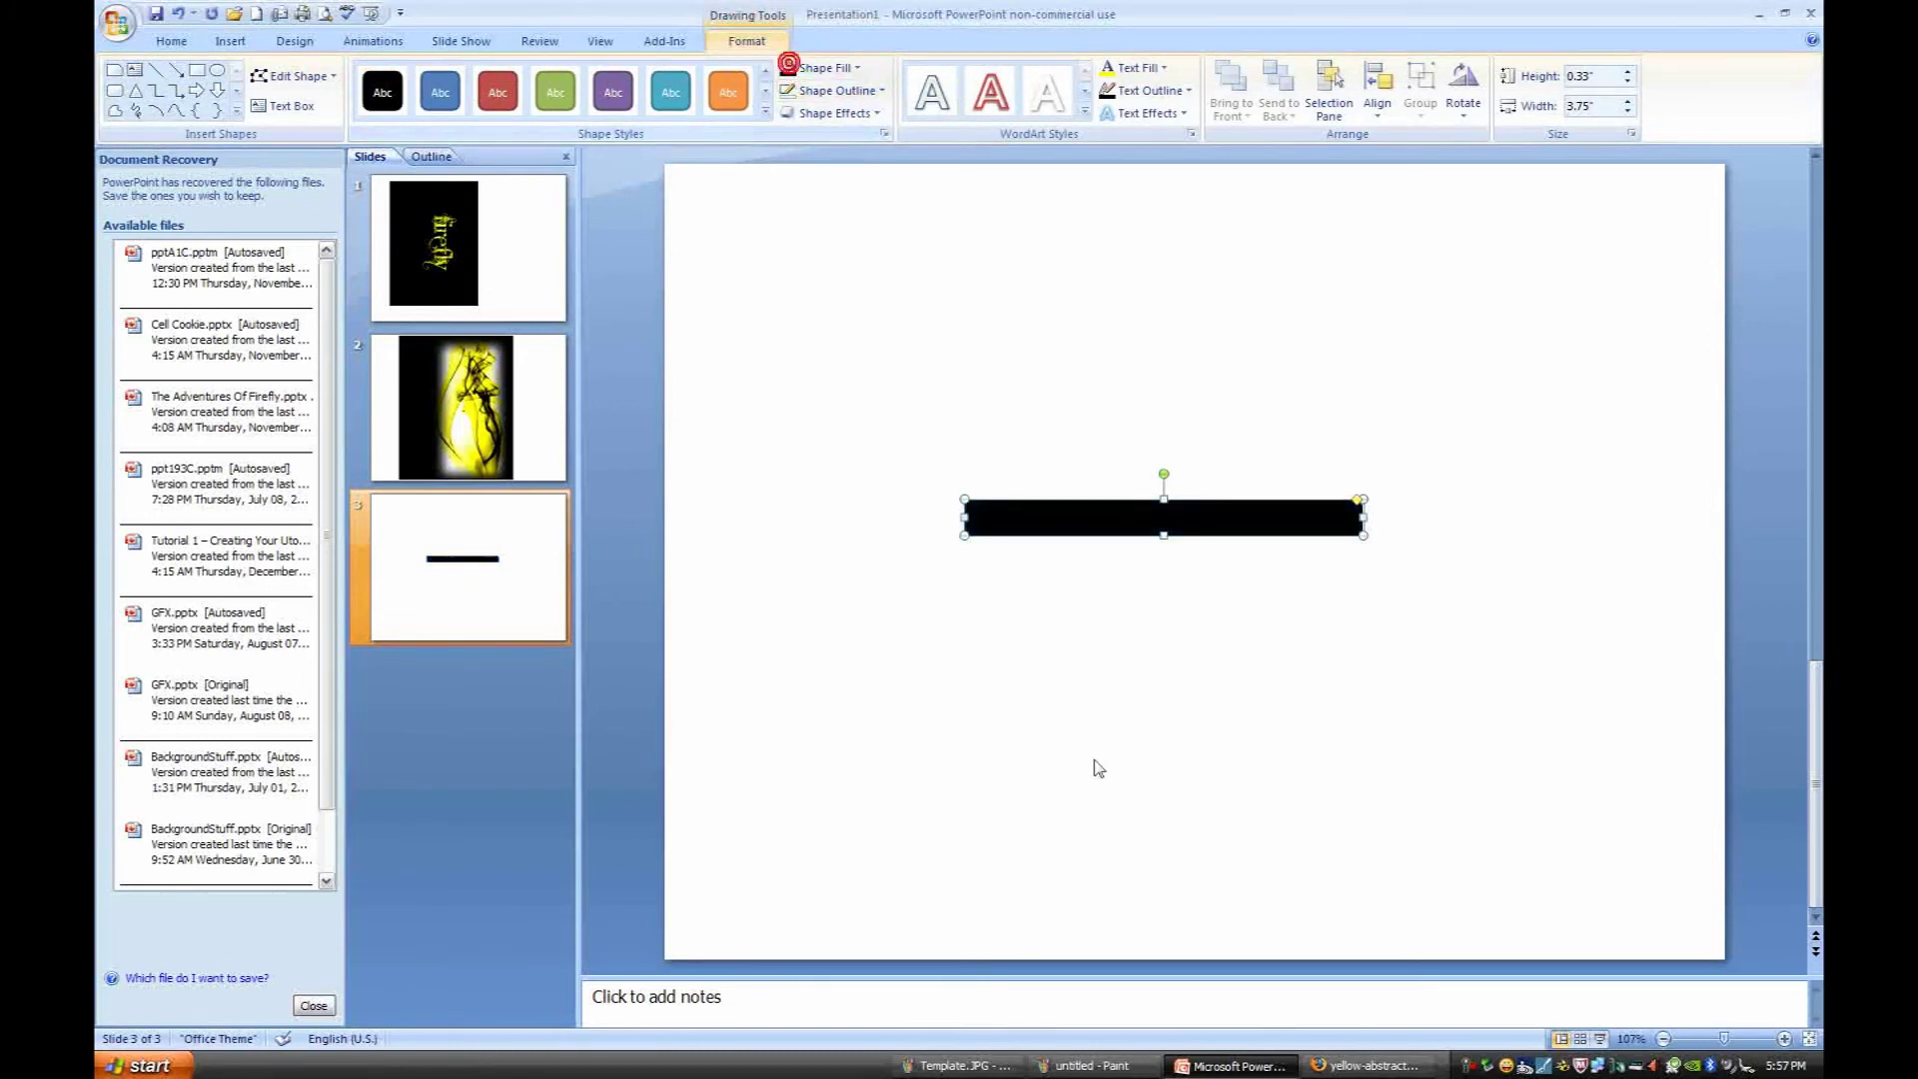
pyautogui.click(839, 67)
# Step: Fill the bar grey and apply a bevel preset
pyautogui.click(784, 163)
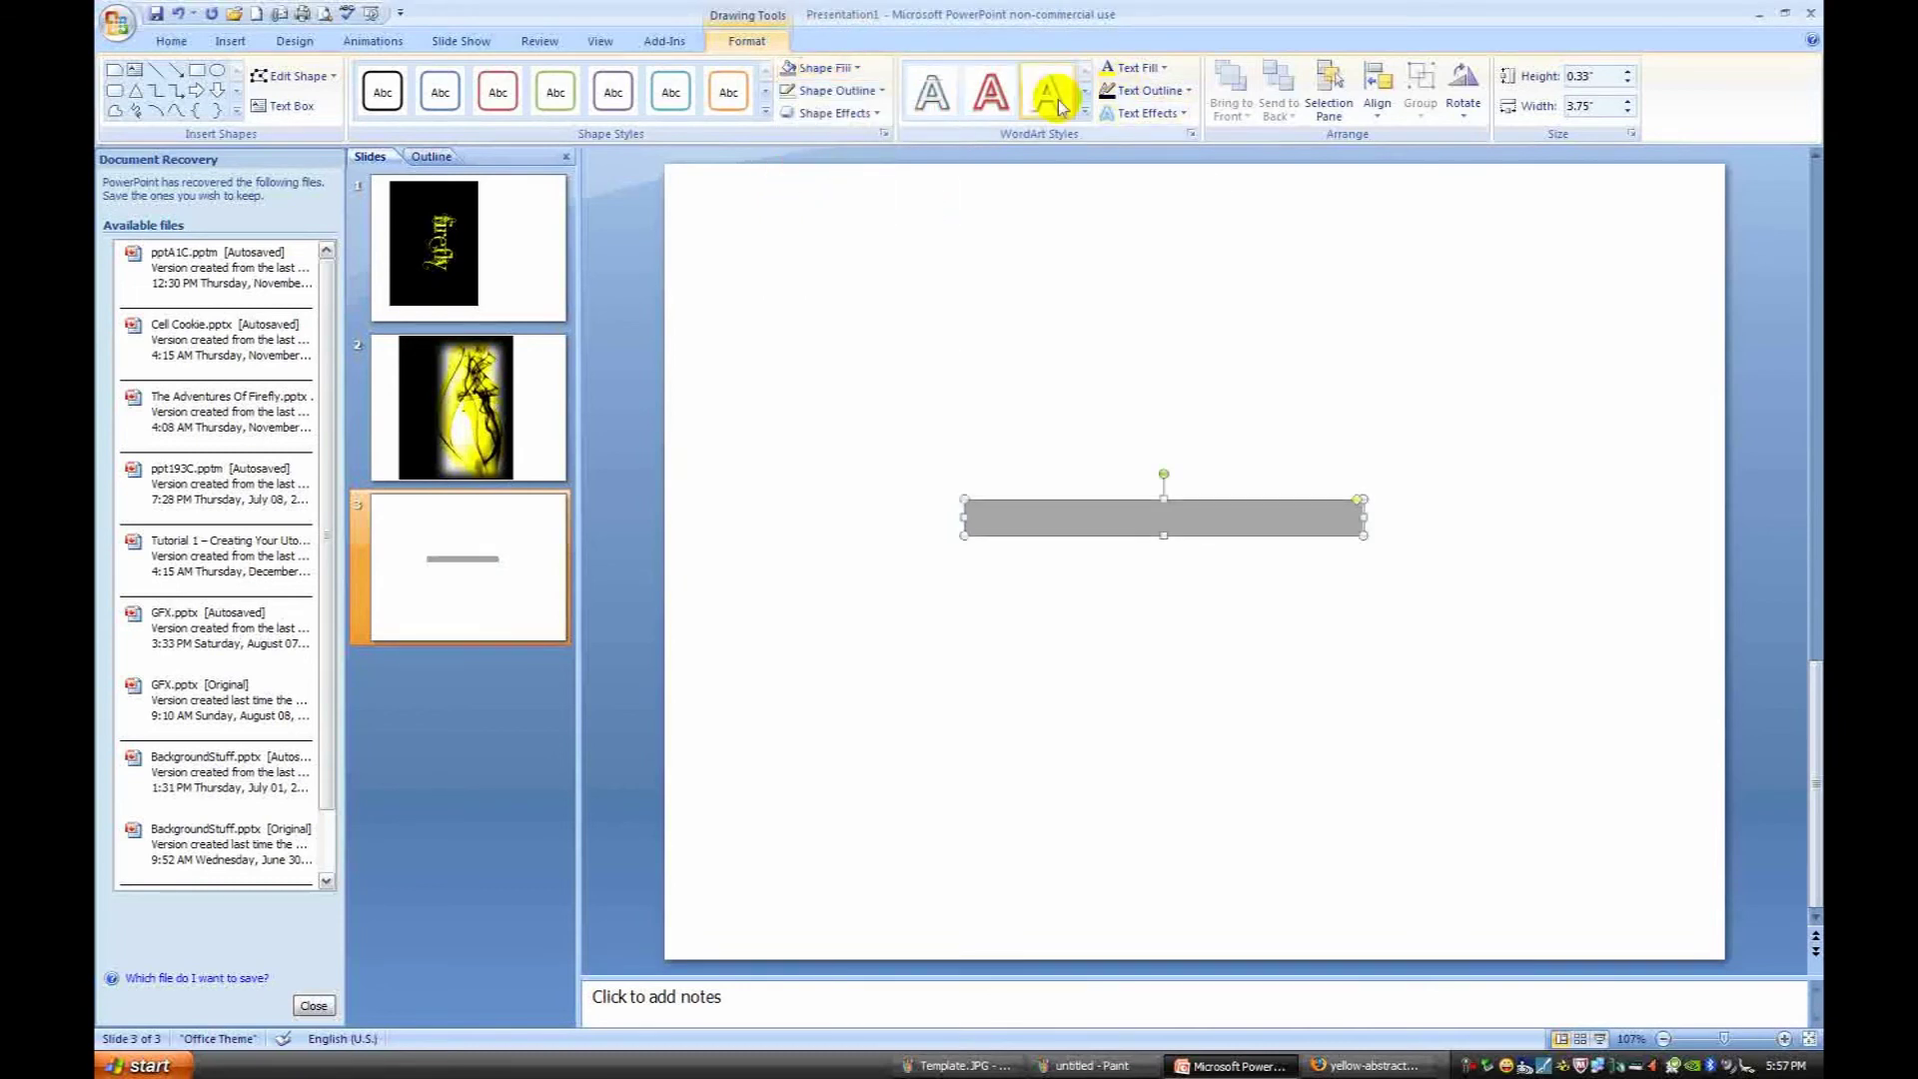
pyautogui.click(833, 112)
pyautogui.moveTo(839, 378)
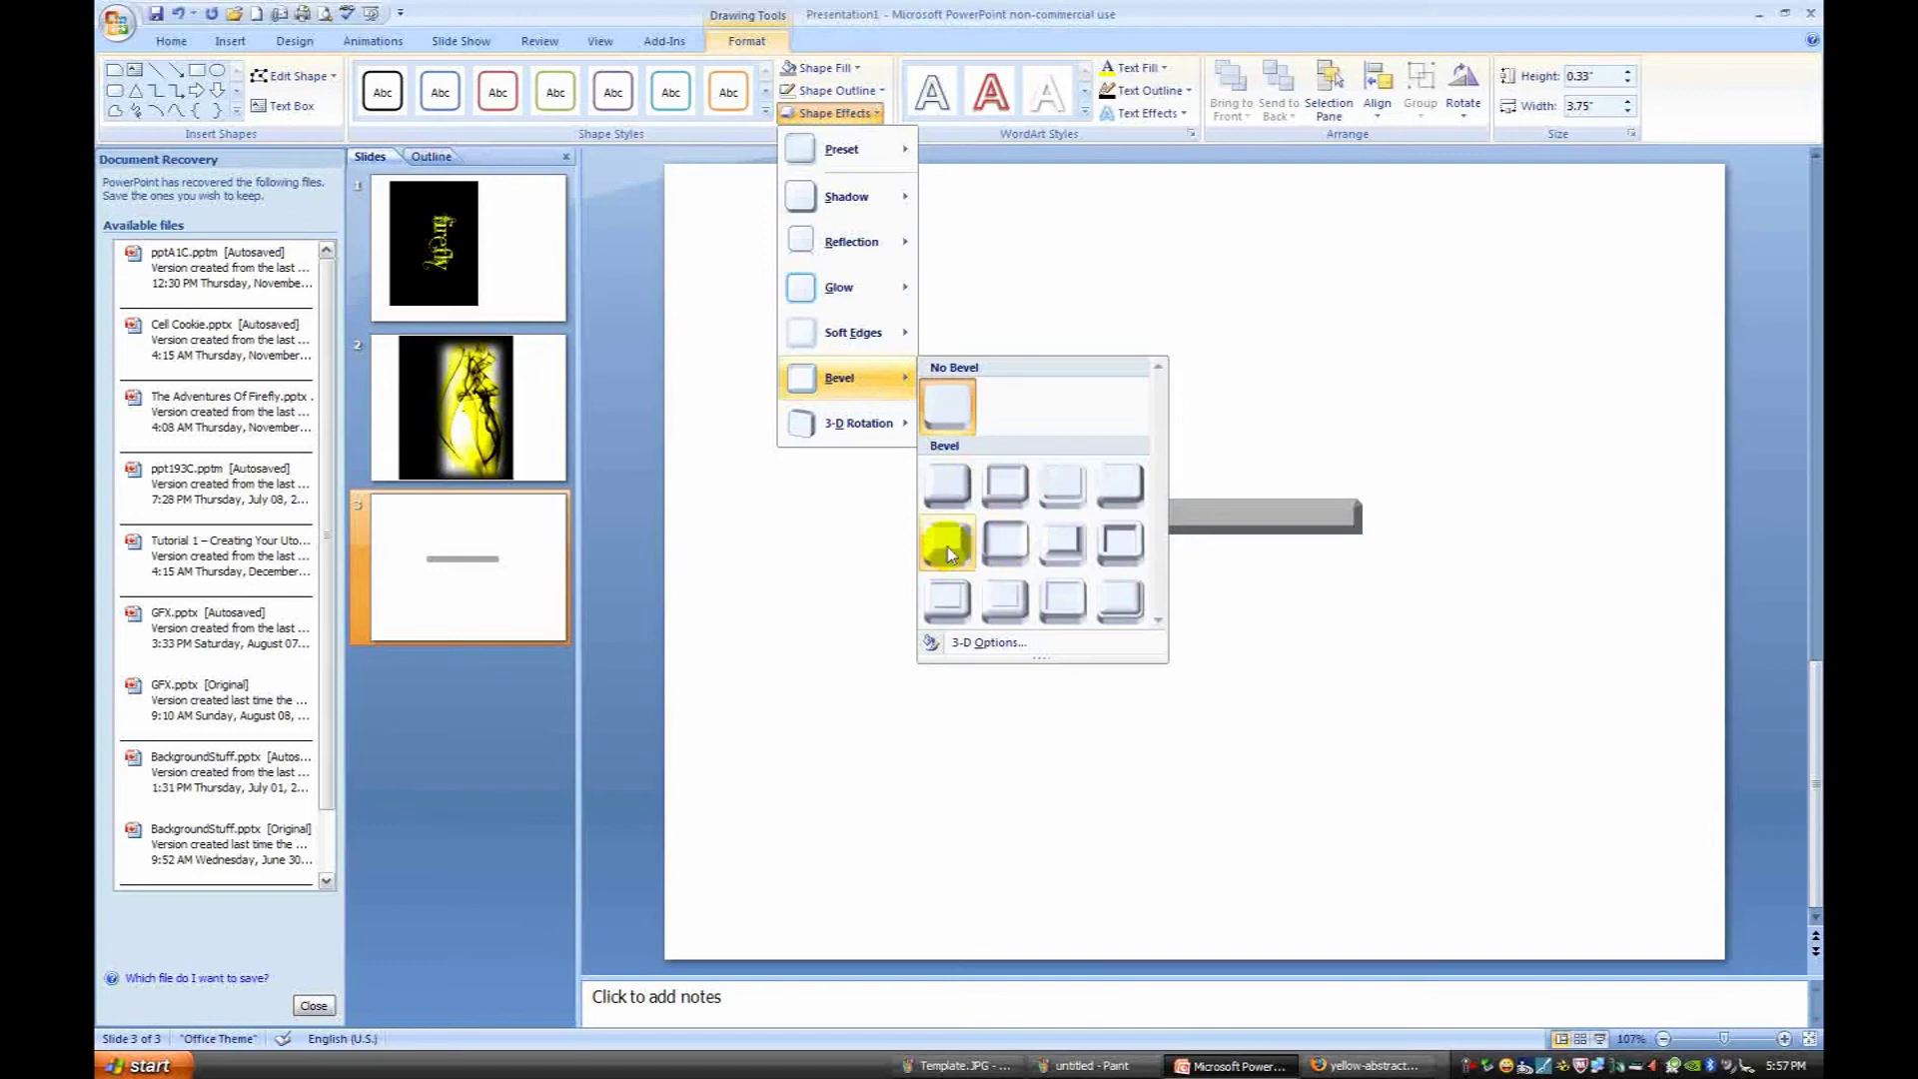
pyautogui.click(947, 548)
# Step: In Format Shape 3-D settings, set top bevel width to 4 pt and change material and lighting
pyautogui.rightClick(1122, 506)
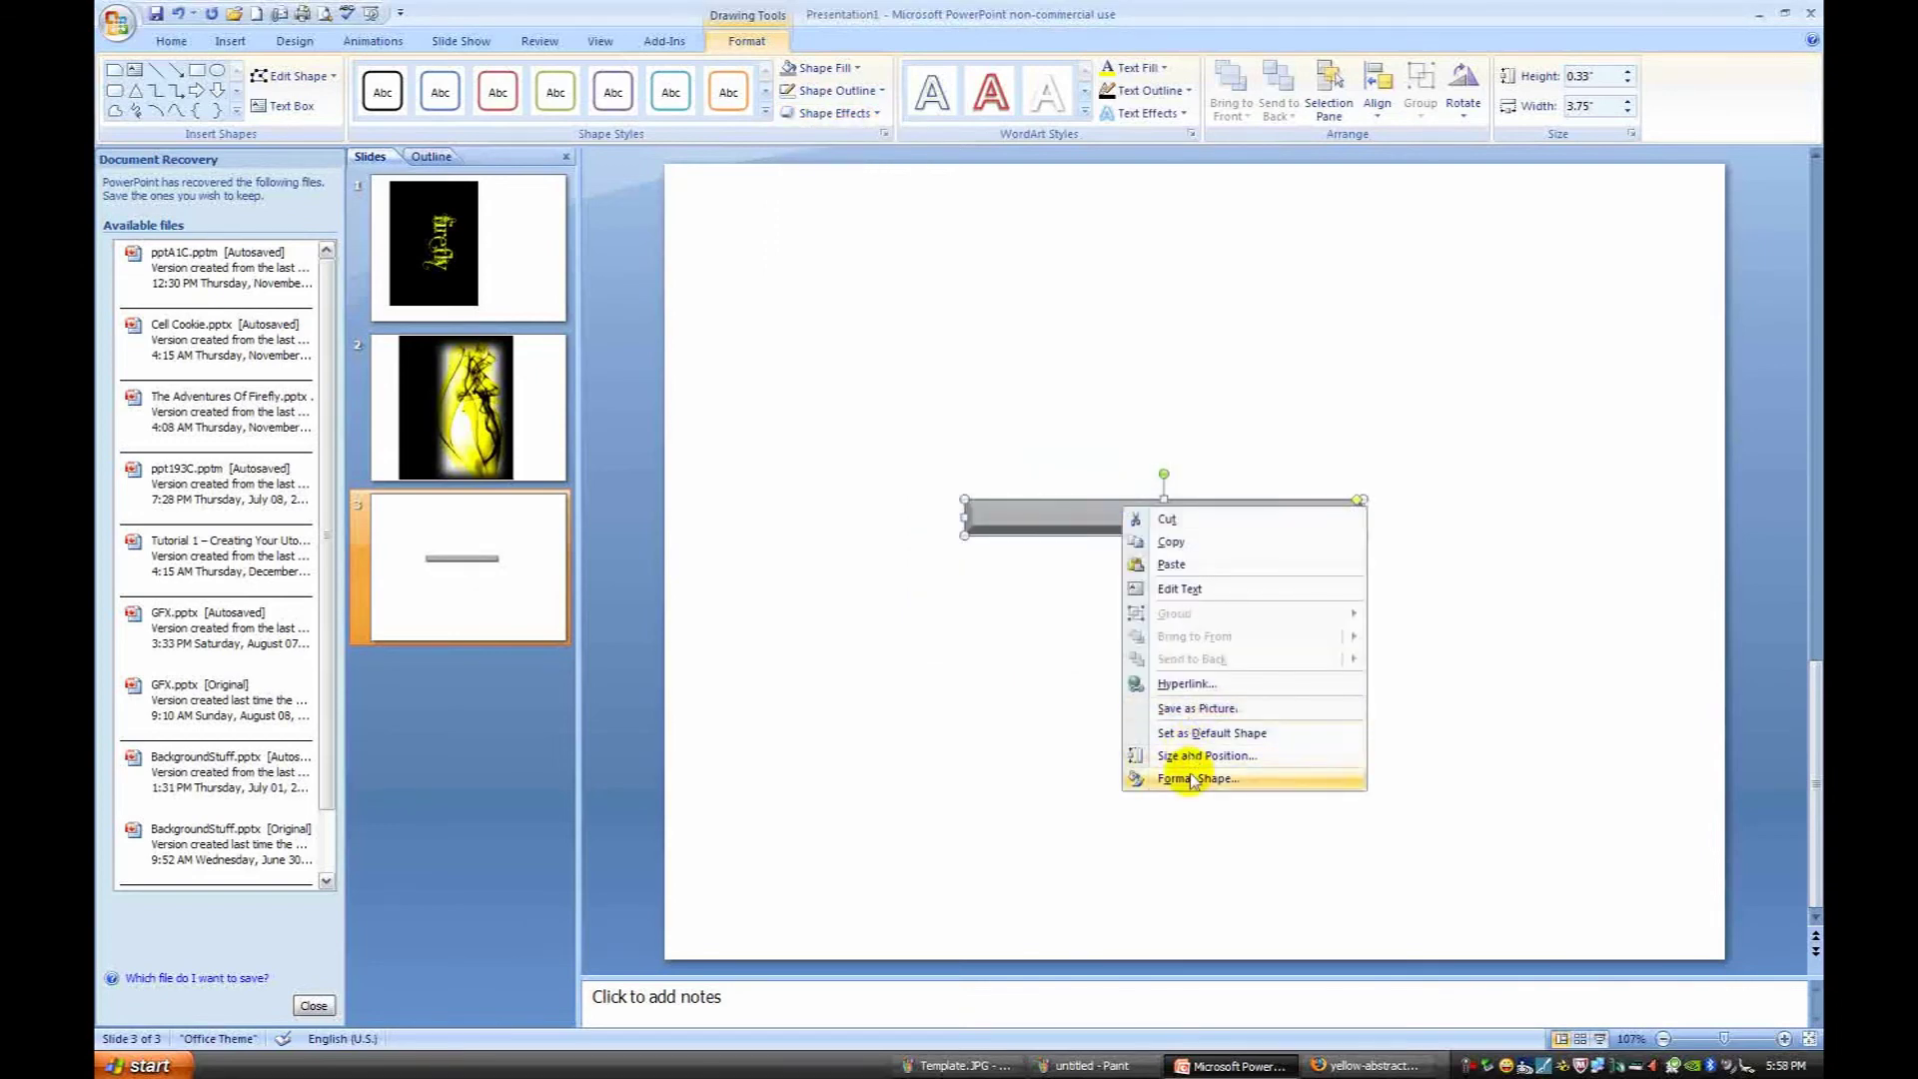
pyautogui.click(1191, 778)
pyautogui.moveTo(749, 293); pyautogui.dragTo(659, 320)
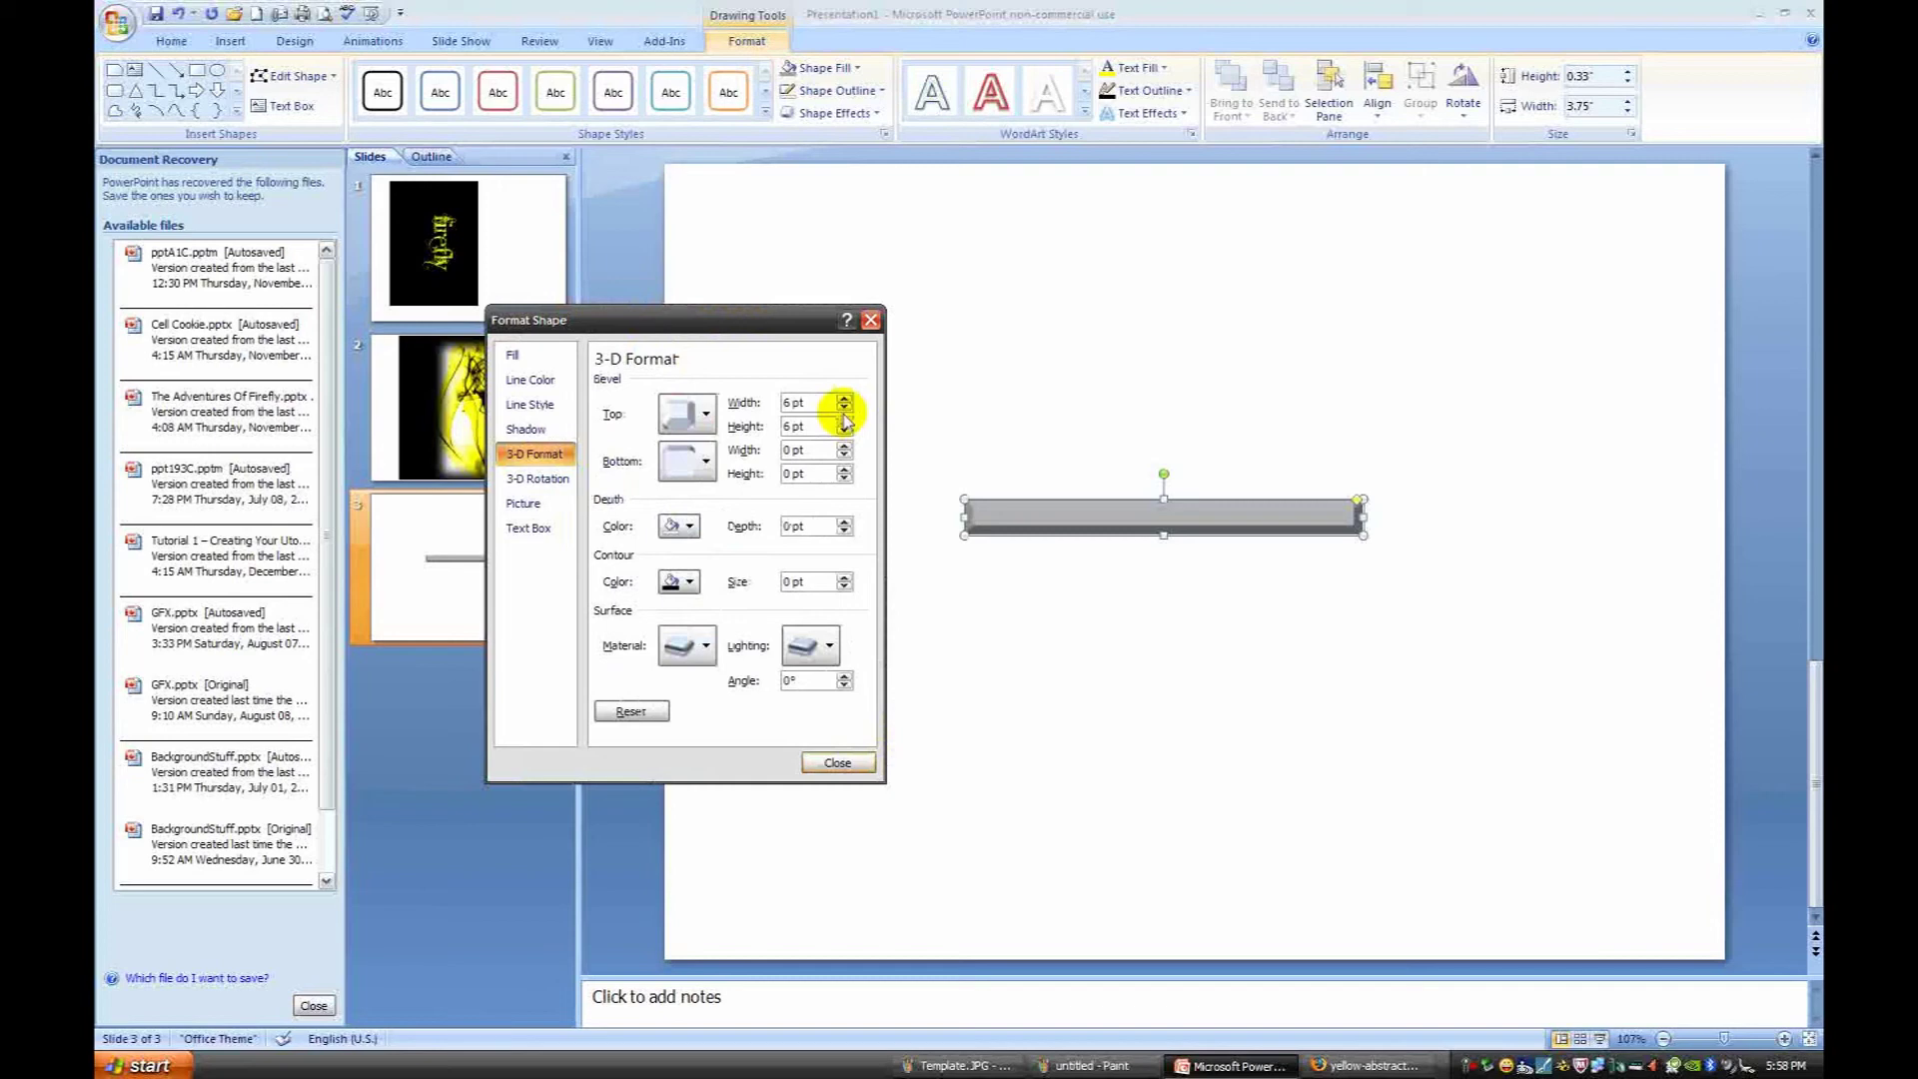
pyautogui.click(844, 407)
pyautogui.click(845, 406)
pyautogui.click(705, 645)
pyautogui.click(843, 728)
pyautogui.click(829, 646)
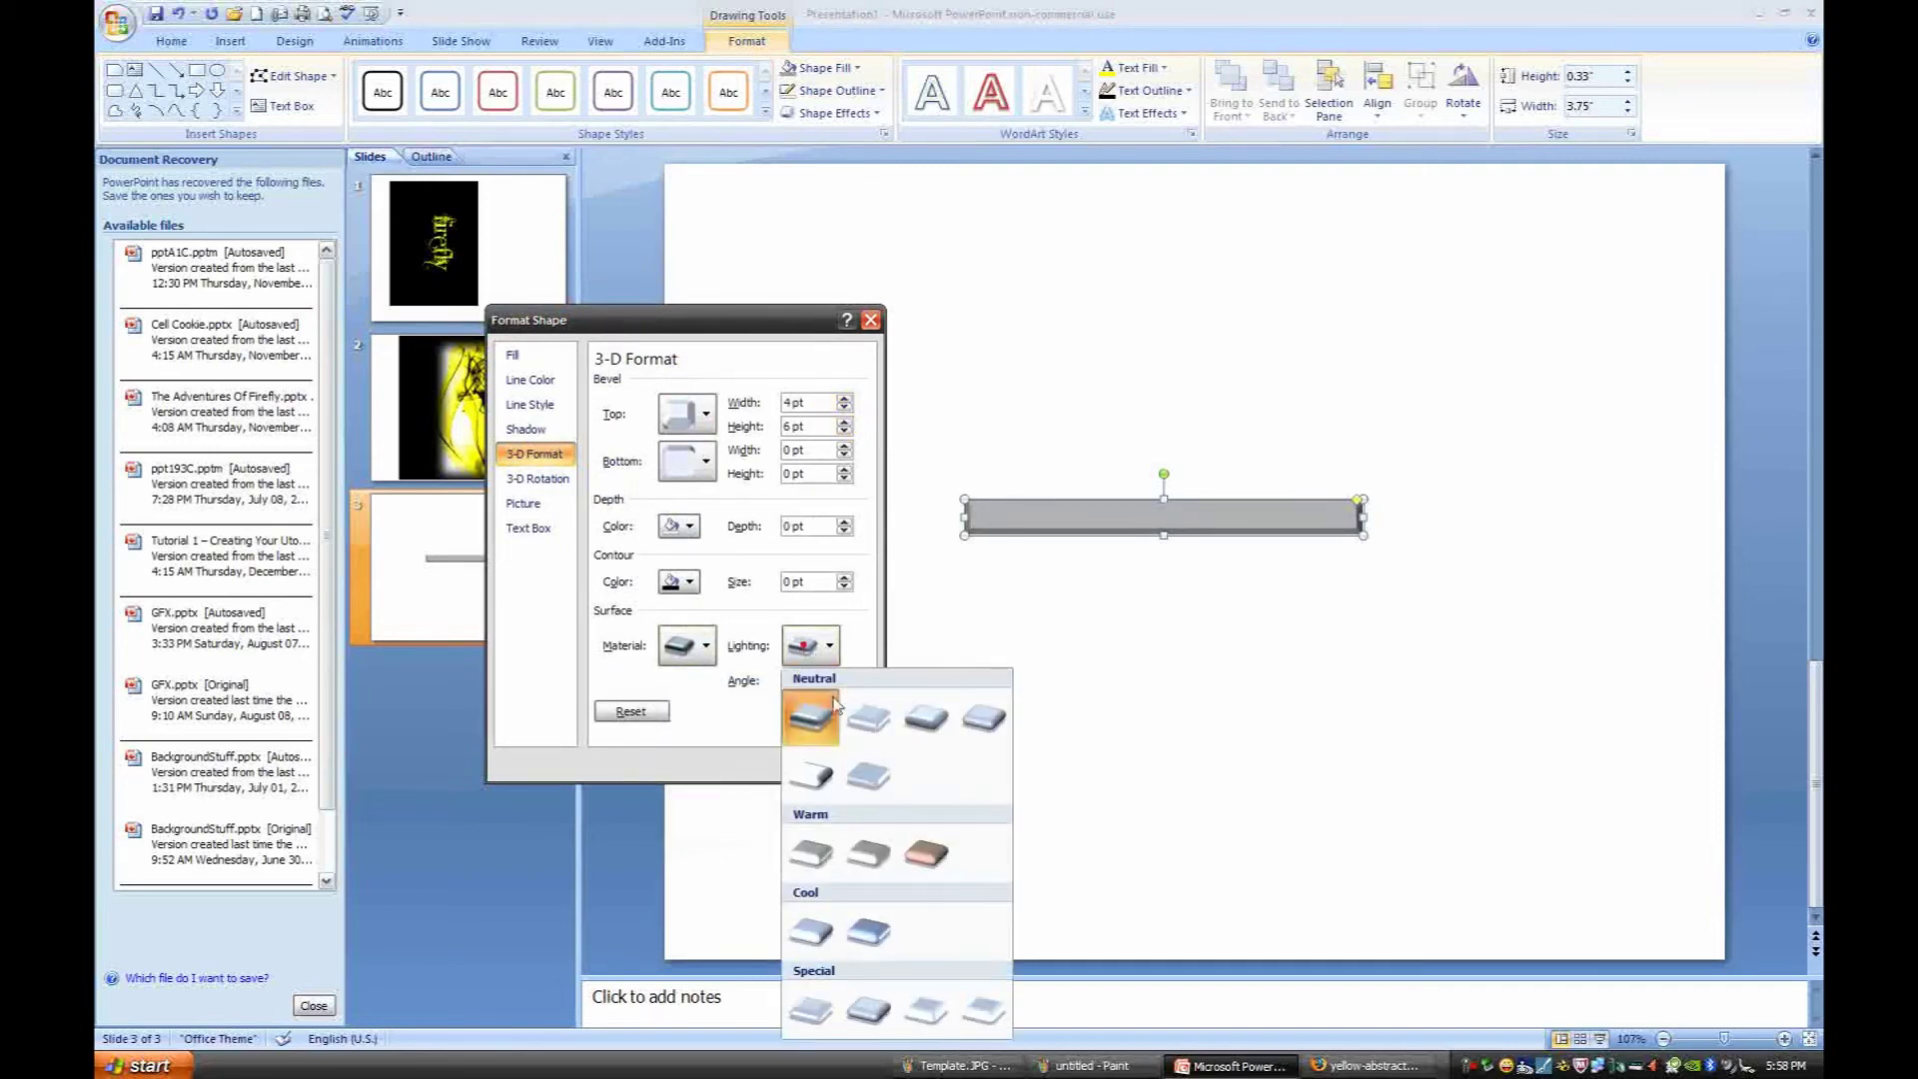
pyautogui.click(1178, 663)
pyautogui.click(1114, 512)
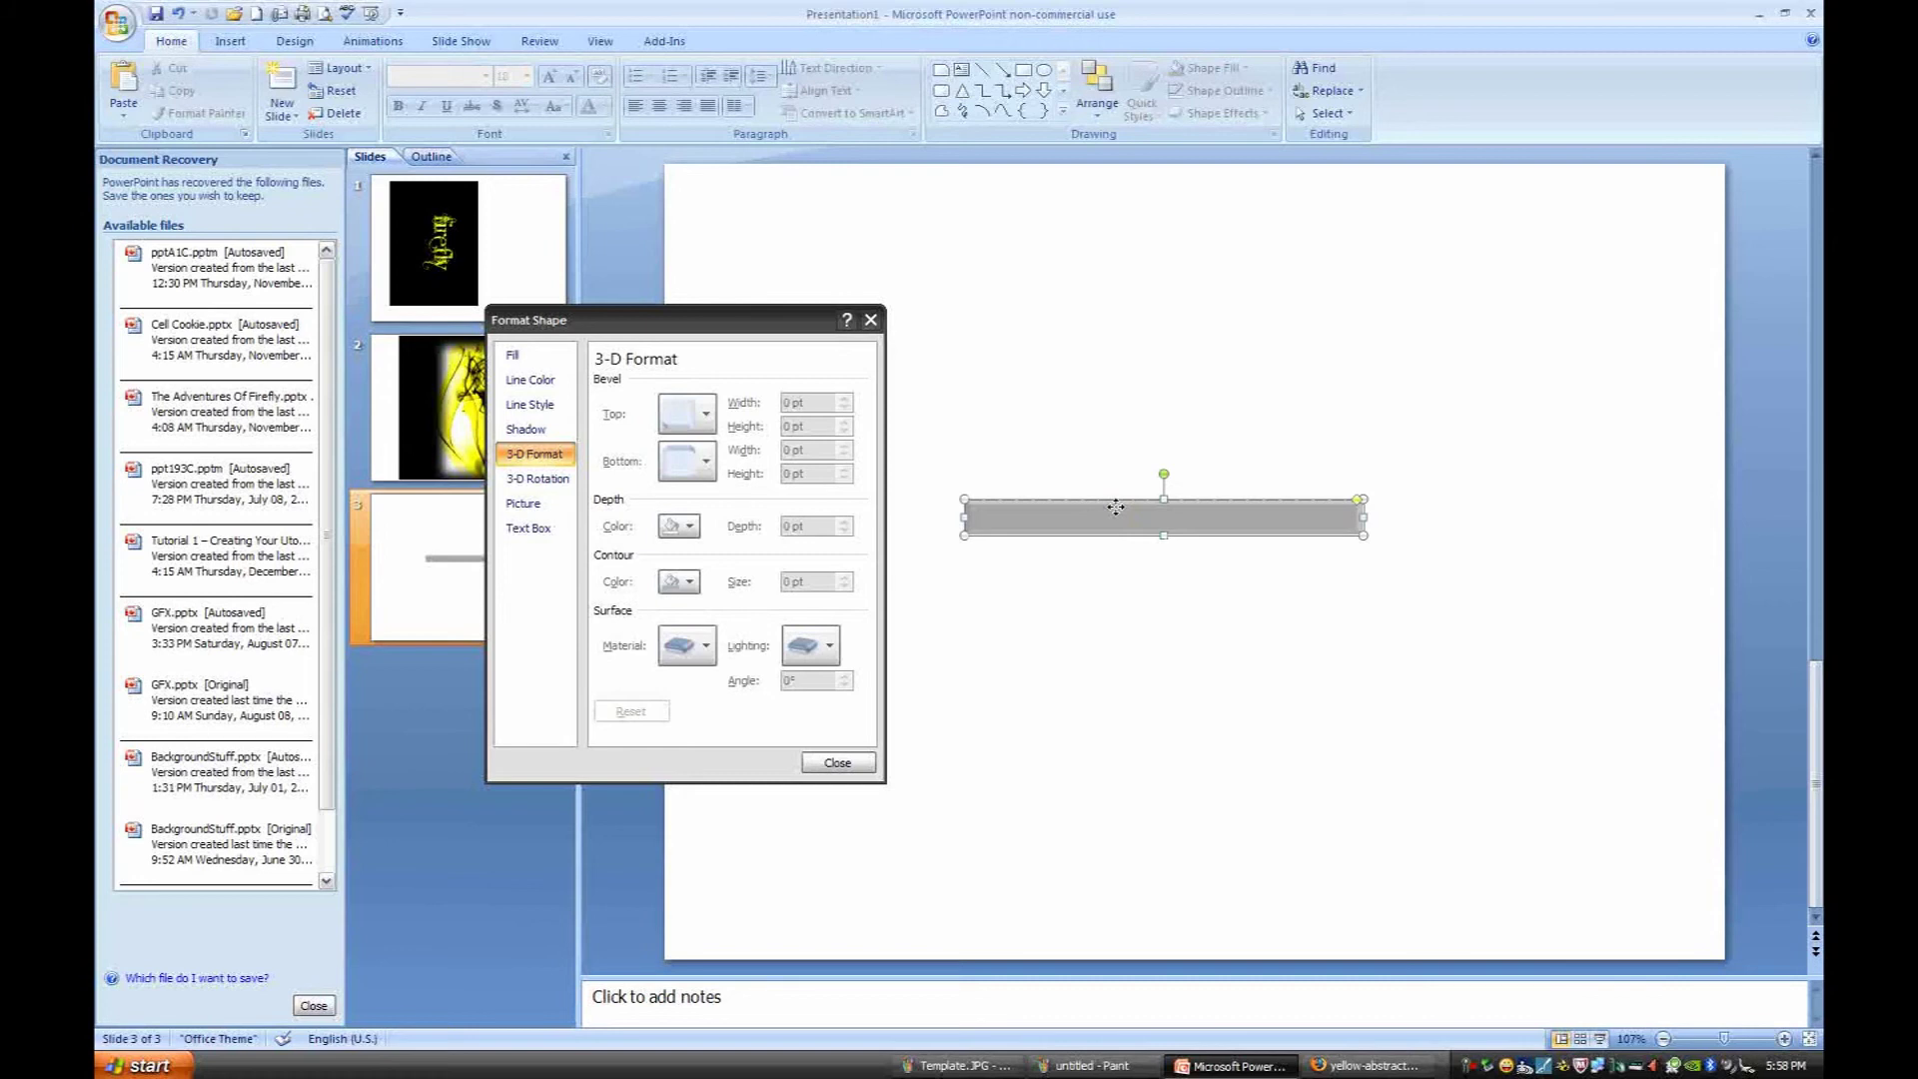
pyautogui.click(1058, 650)
pyautogui.click(837, 762)
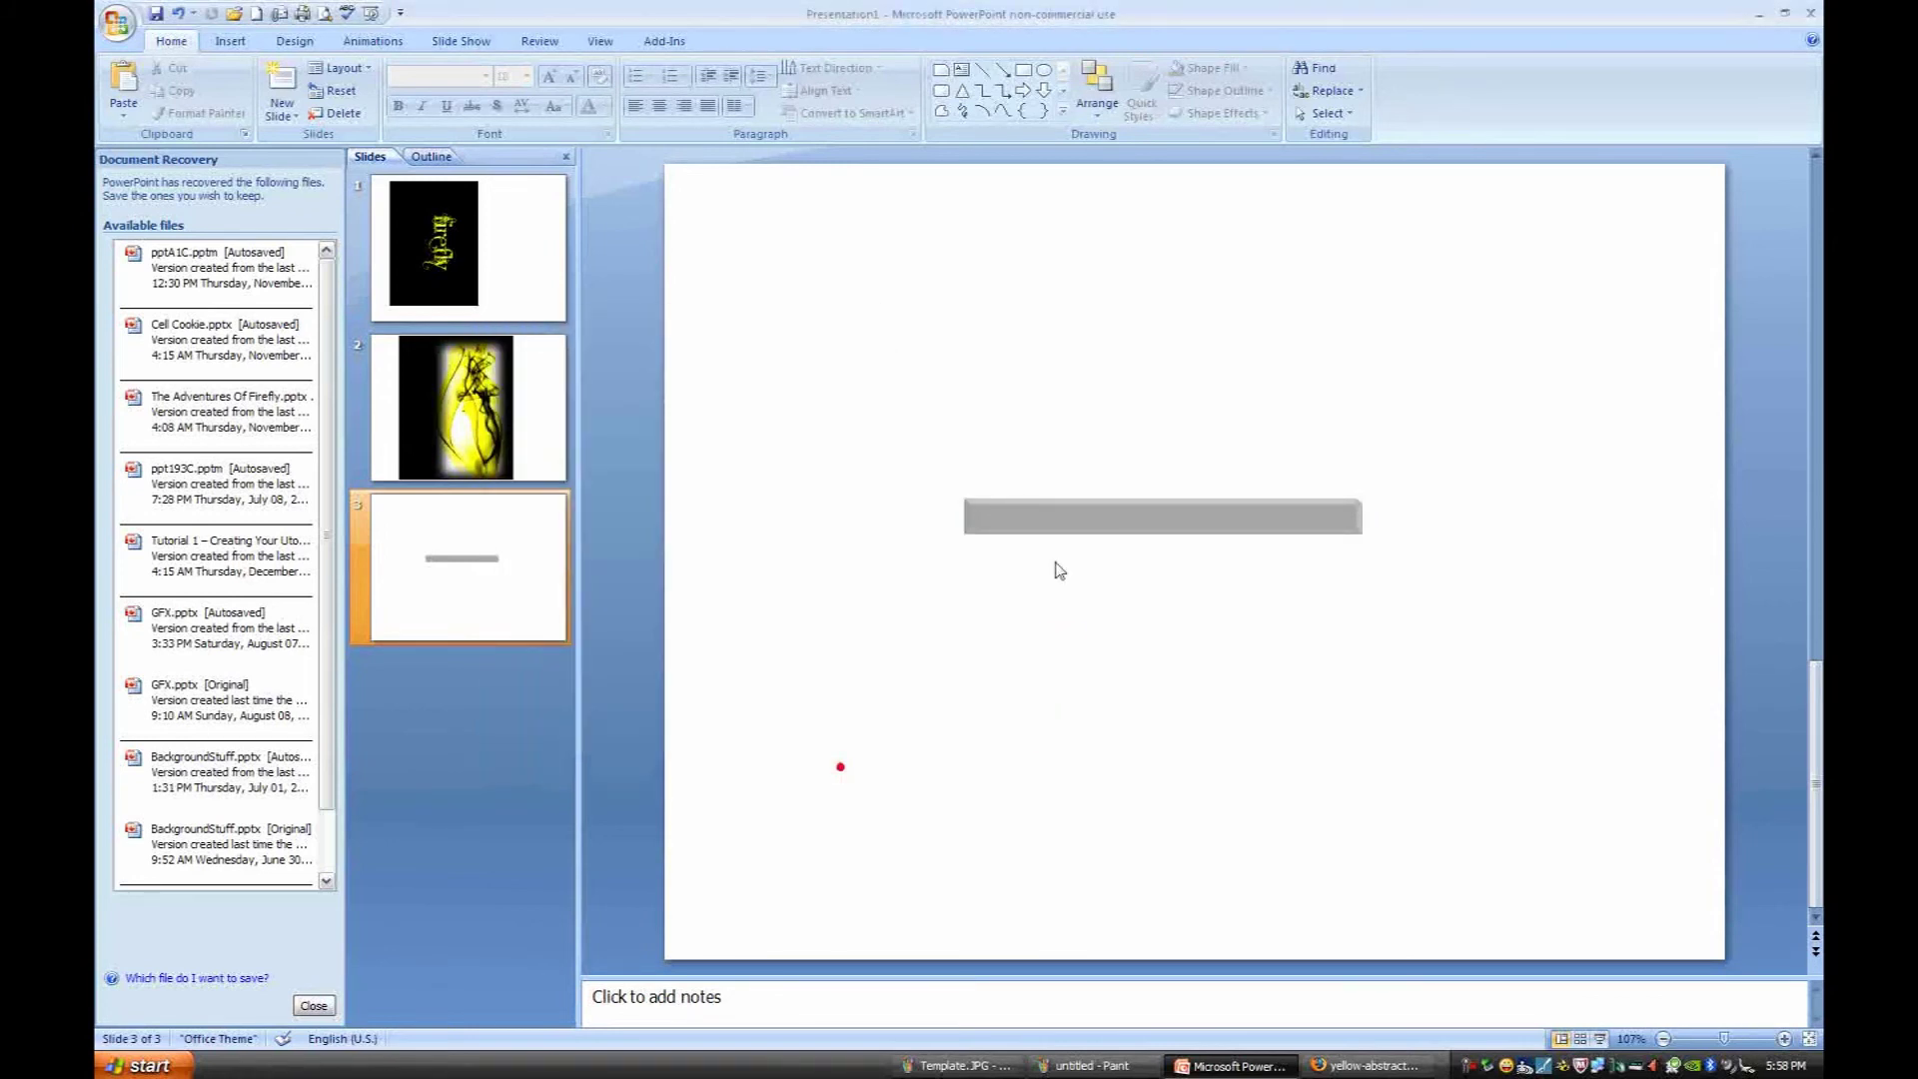
# Step: Type the label "A button." inside the bar
pyautogui.click(1099, 517)
pyautogui.write('jhfjgf')
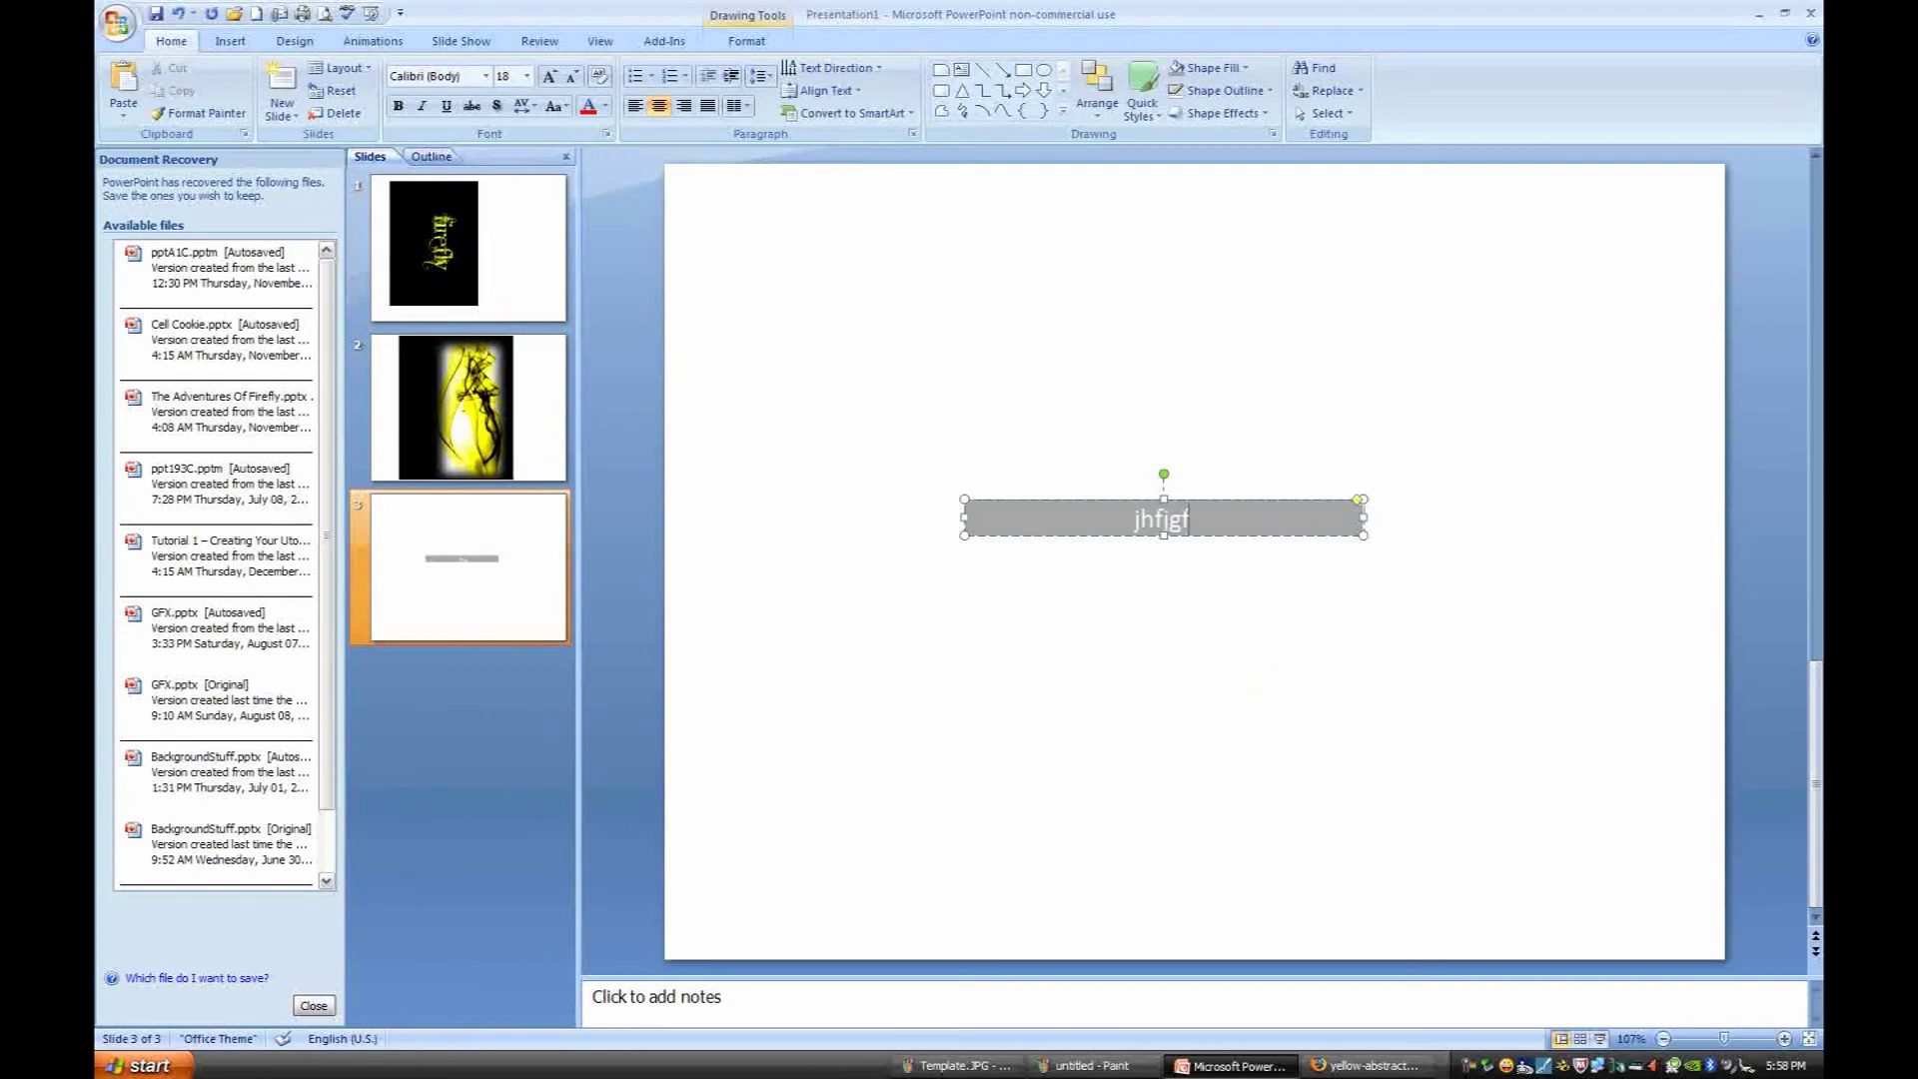
pyautogui.press('BackSpace')
pyautogui.press('BackSpace')
pyautogui.press('BackSpace')
pyautogui.press('BackSpace')
pyautogui.press('BackSpace')
pyautogui.press('BackSpace')
pyautogui.write('A button.')
pyautogui.click(1242, 733)
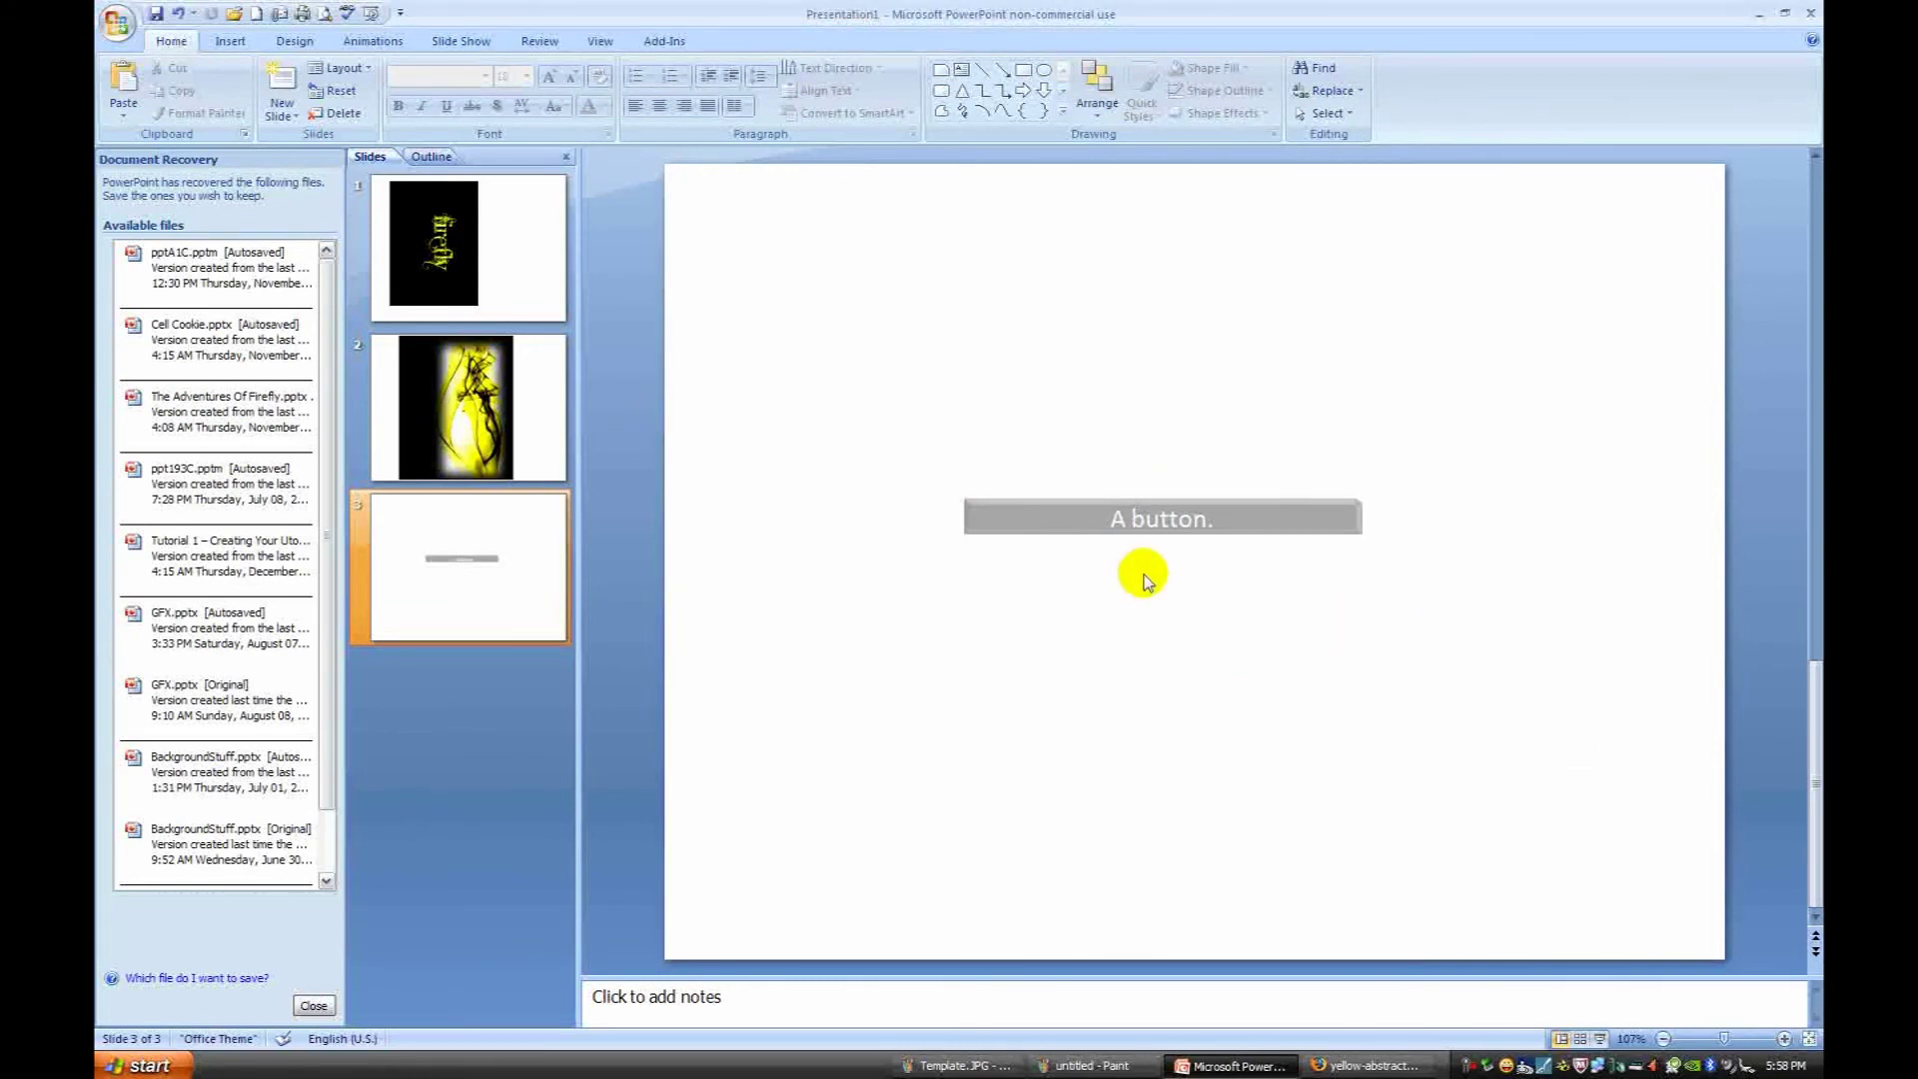
# Step: Draw a square below the button bar and size it 0.89" high and 0.89" wide
pyautogui.click(230, 41)
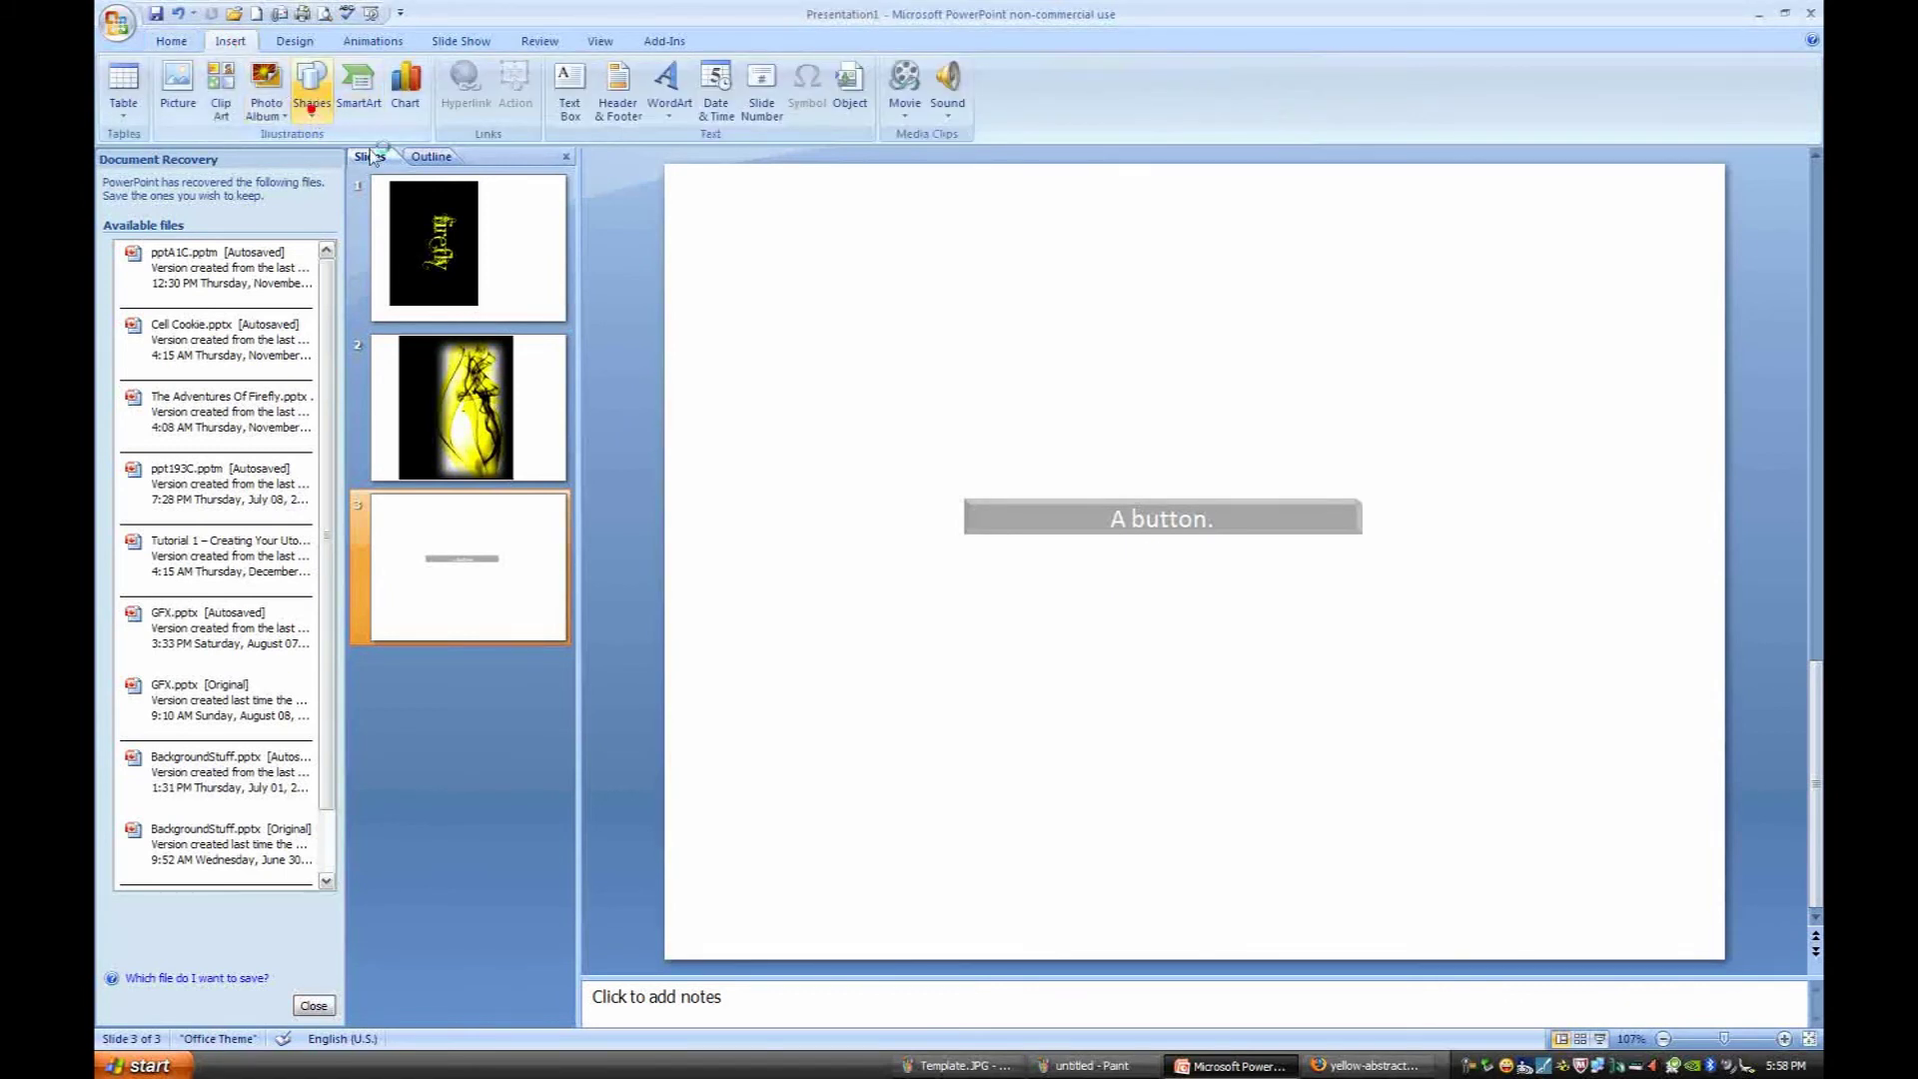
pyautogui.moveTo(919, 650)
pyautogui.mouseDown()
pyautogui.moveTo(1065, 785)
pyautogui.moveTo(1037, 756)
pyautogui.mouseUp()
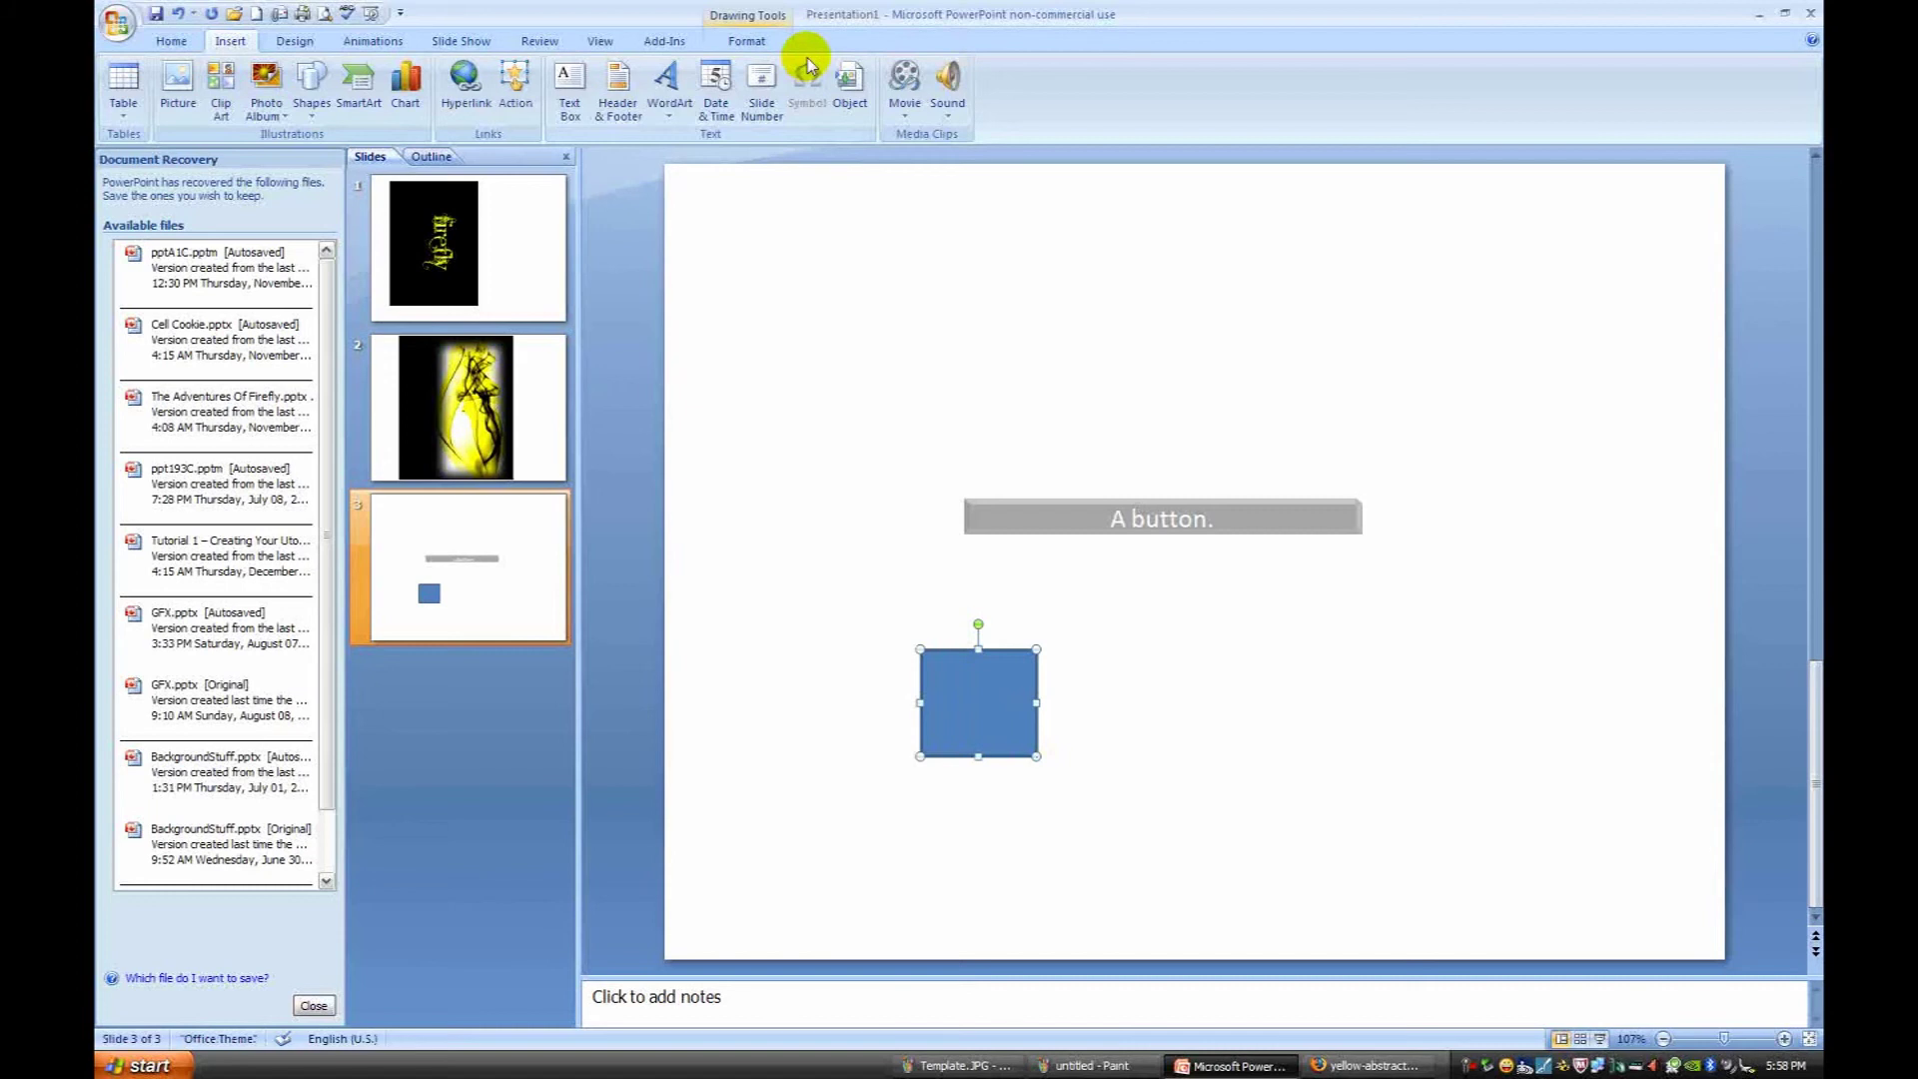
pyautogui.click(760, 41)
pyautogui.doubleClick(1593, 75)
pyautogui.write('0')
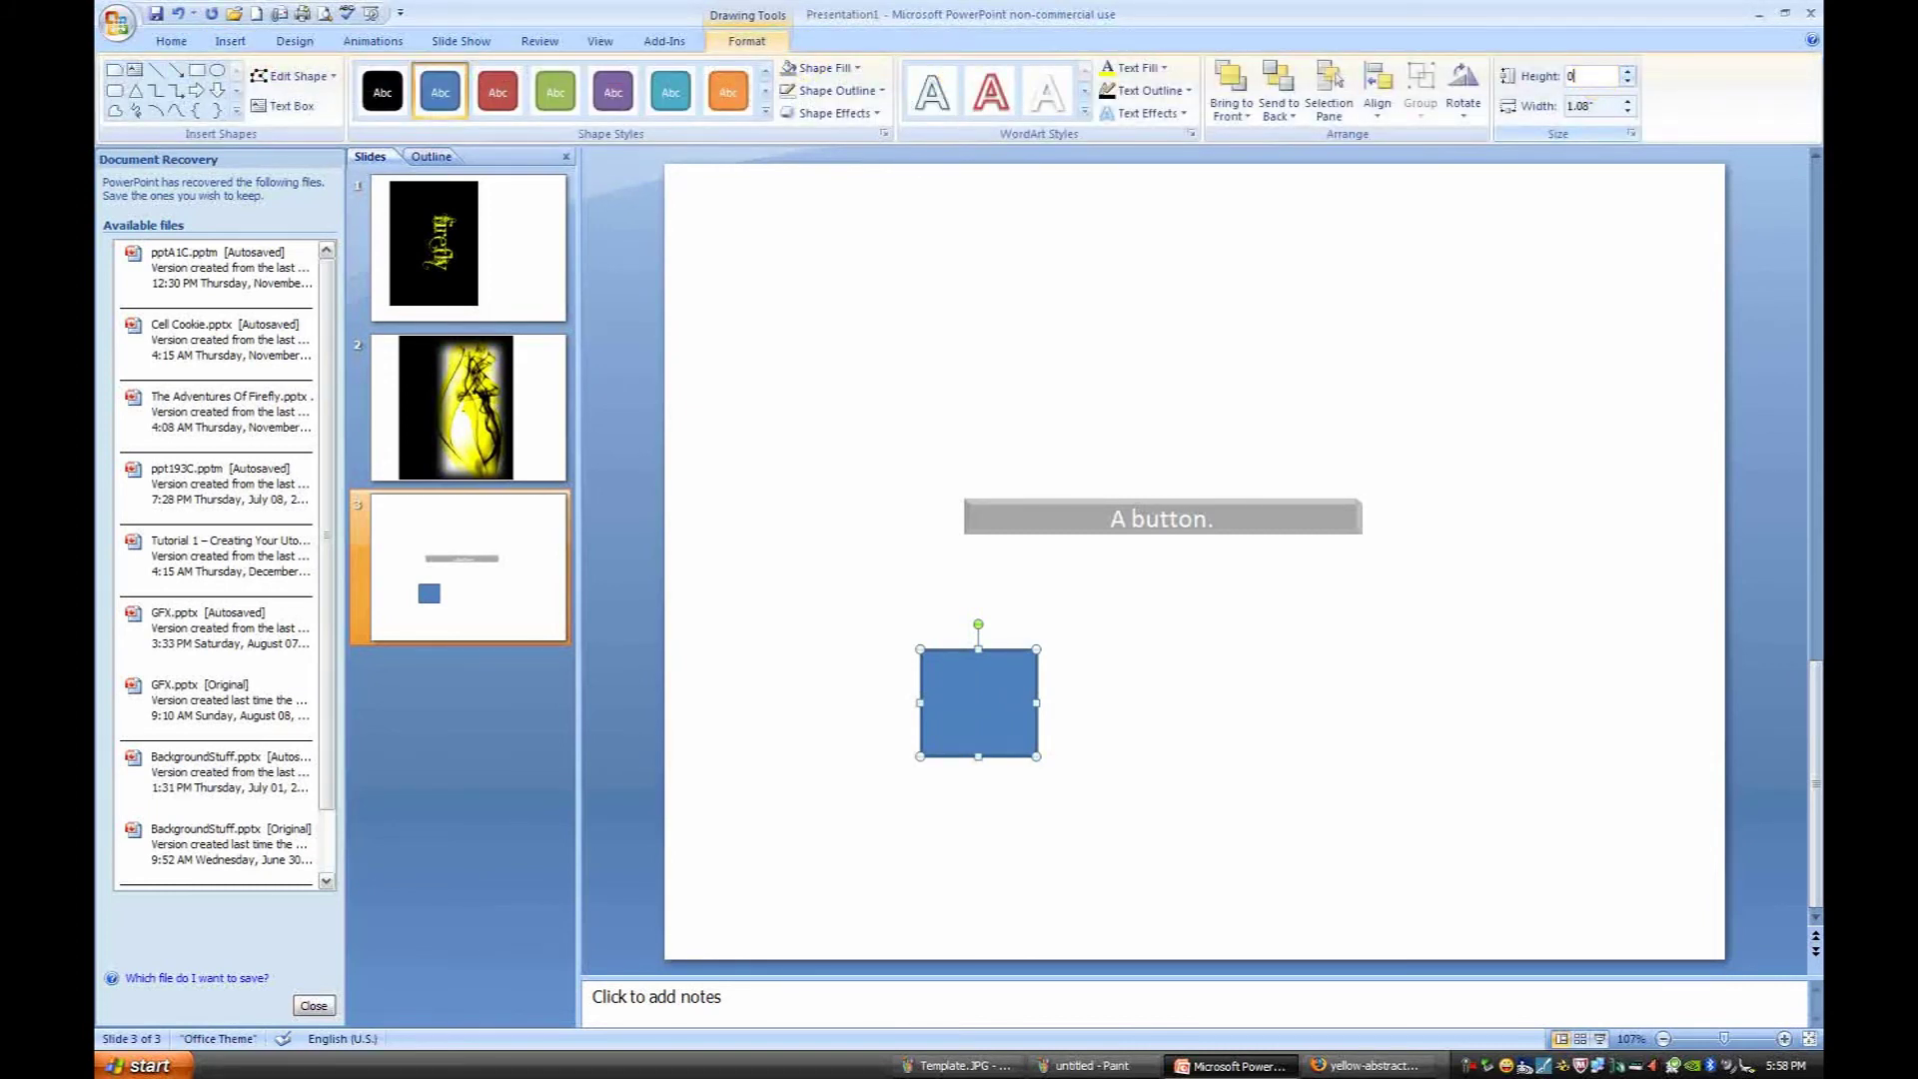
pyautogui.write('.89')
pyautogui.press('Tab')
pyautogui.write('0.89')
pyautogui.press('Return')
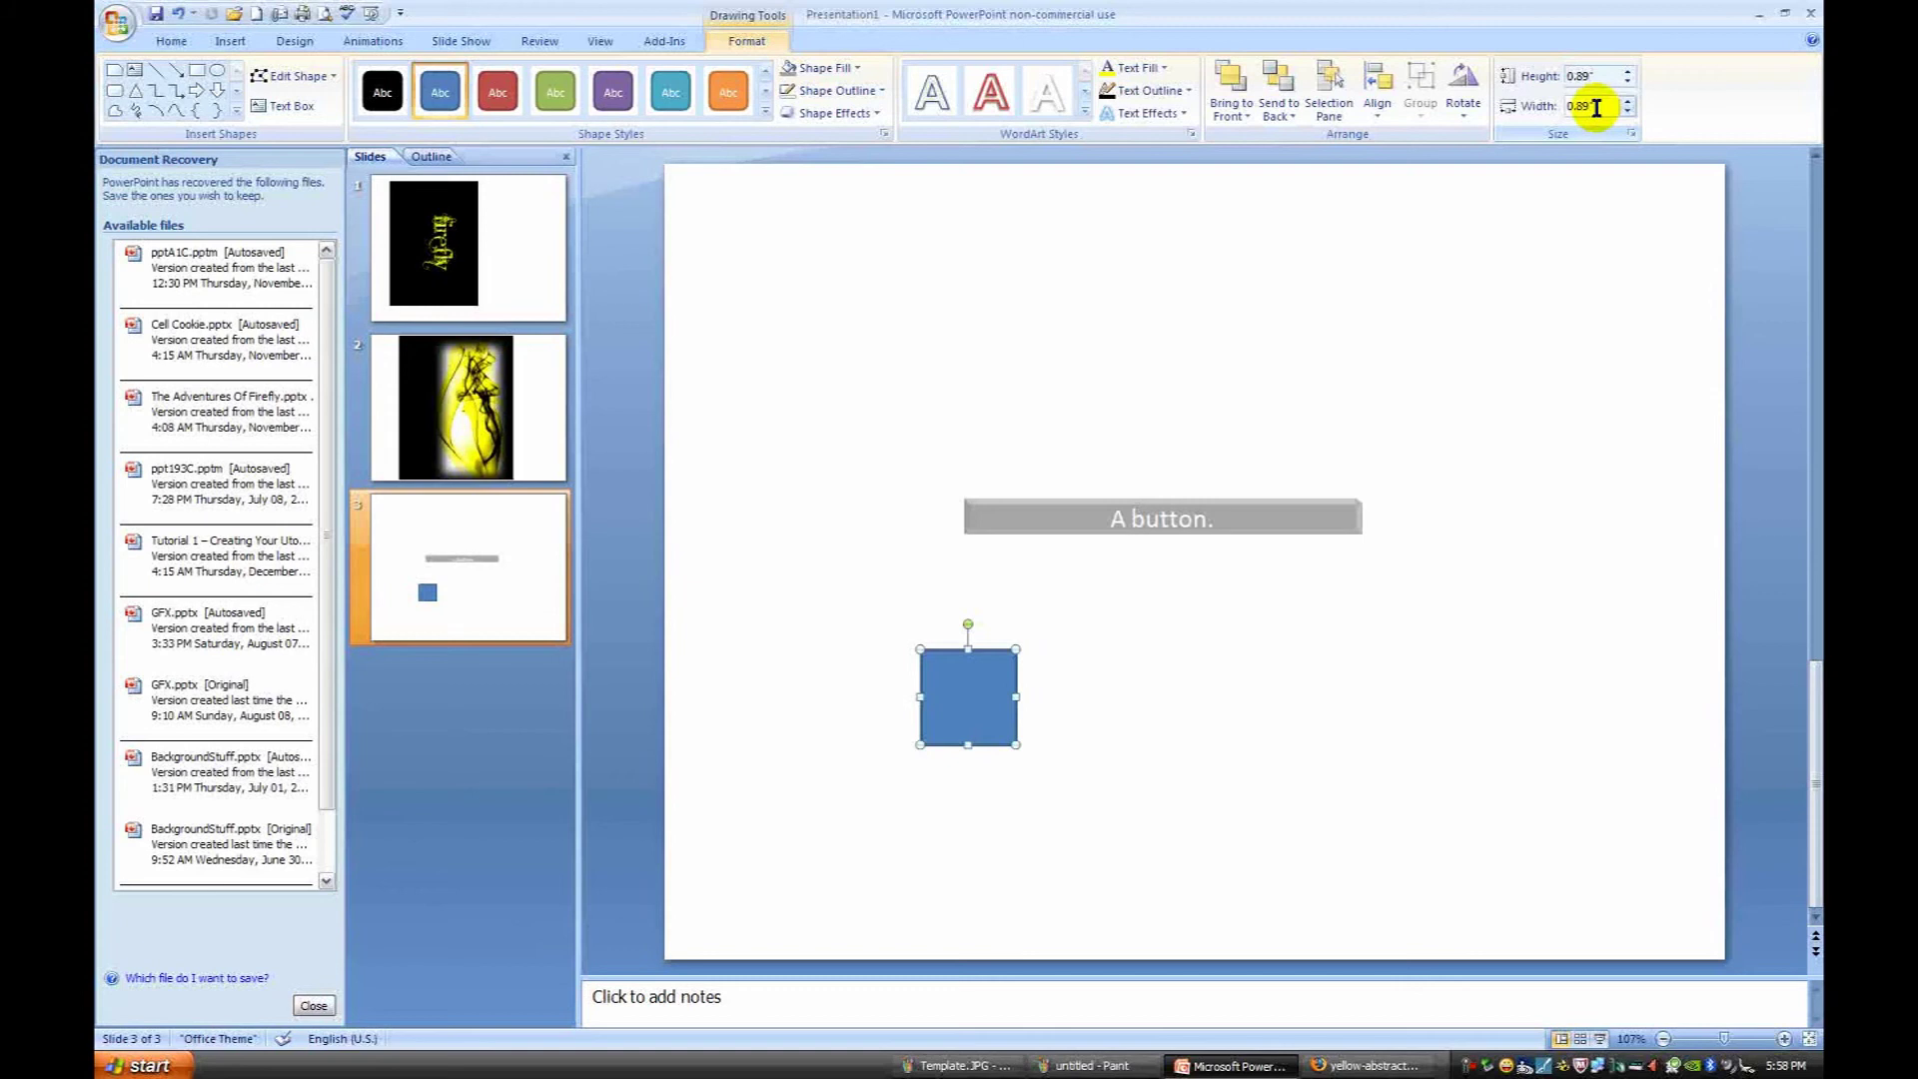
# Step: Fill the square black and give it a bevel effect
pyautogui.click(851, 68)
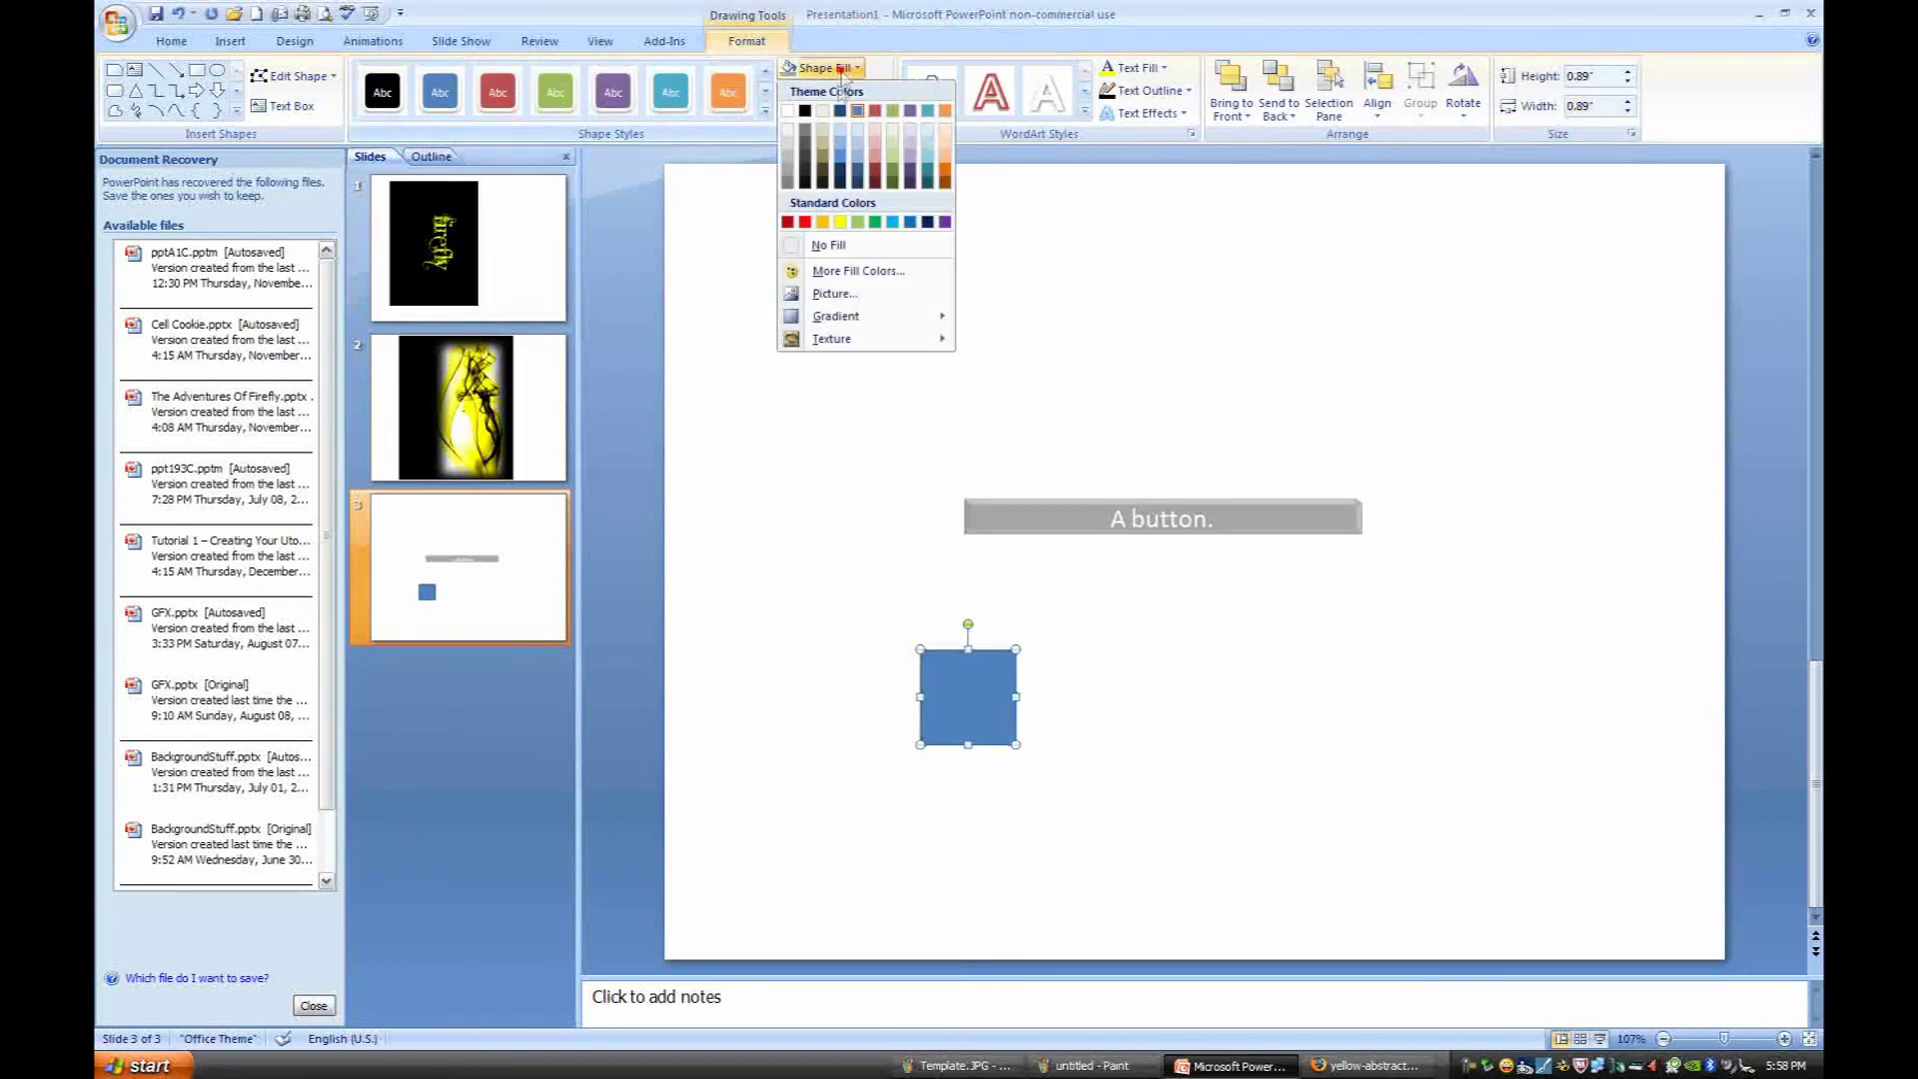
pyautogui.click(806, 110)
pyautogui.click(936, 382)
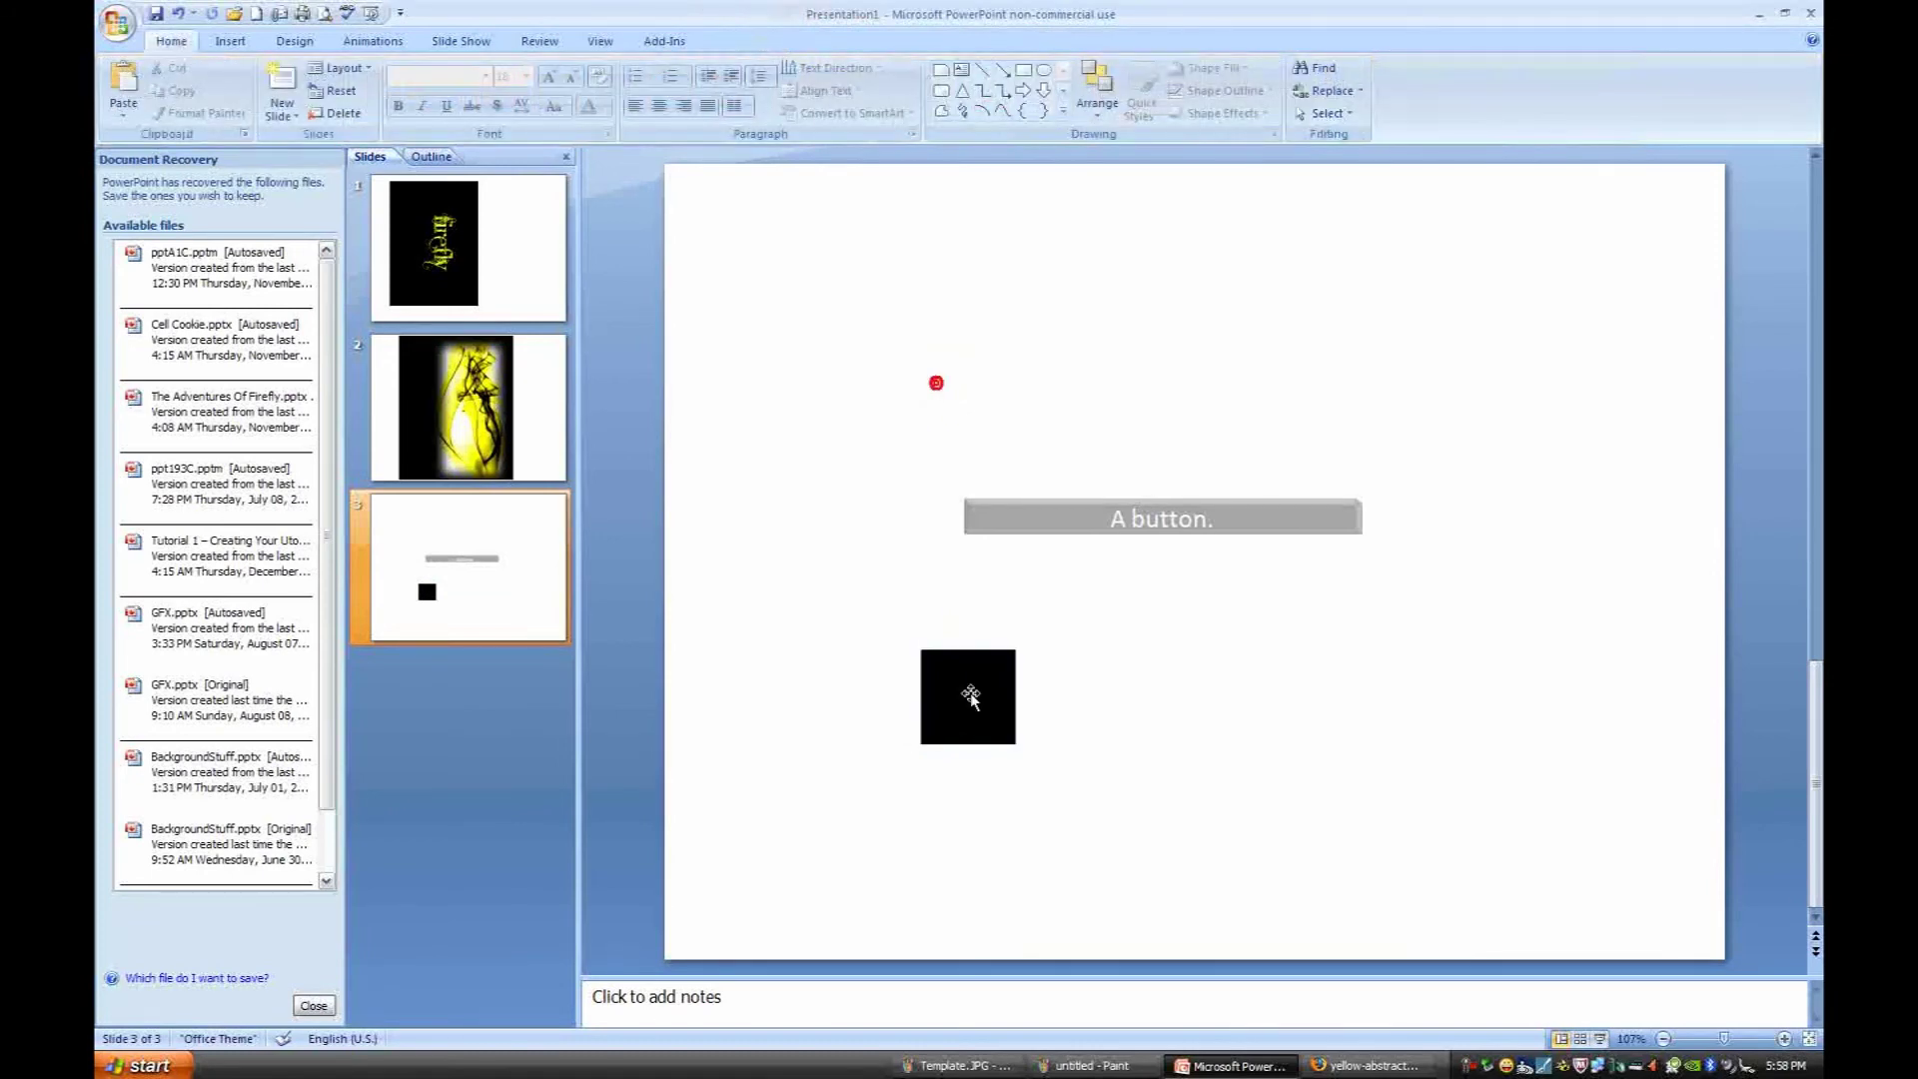
pyautogui.doubleClick(970, 696)
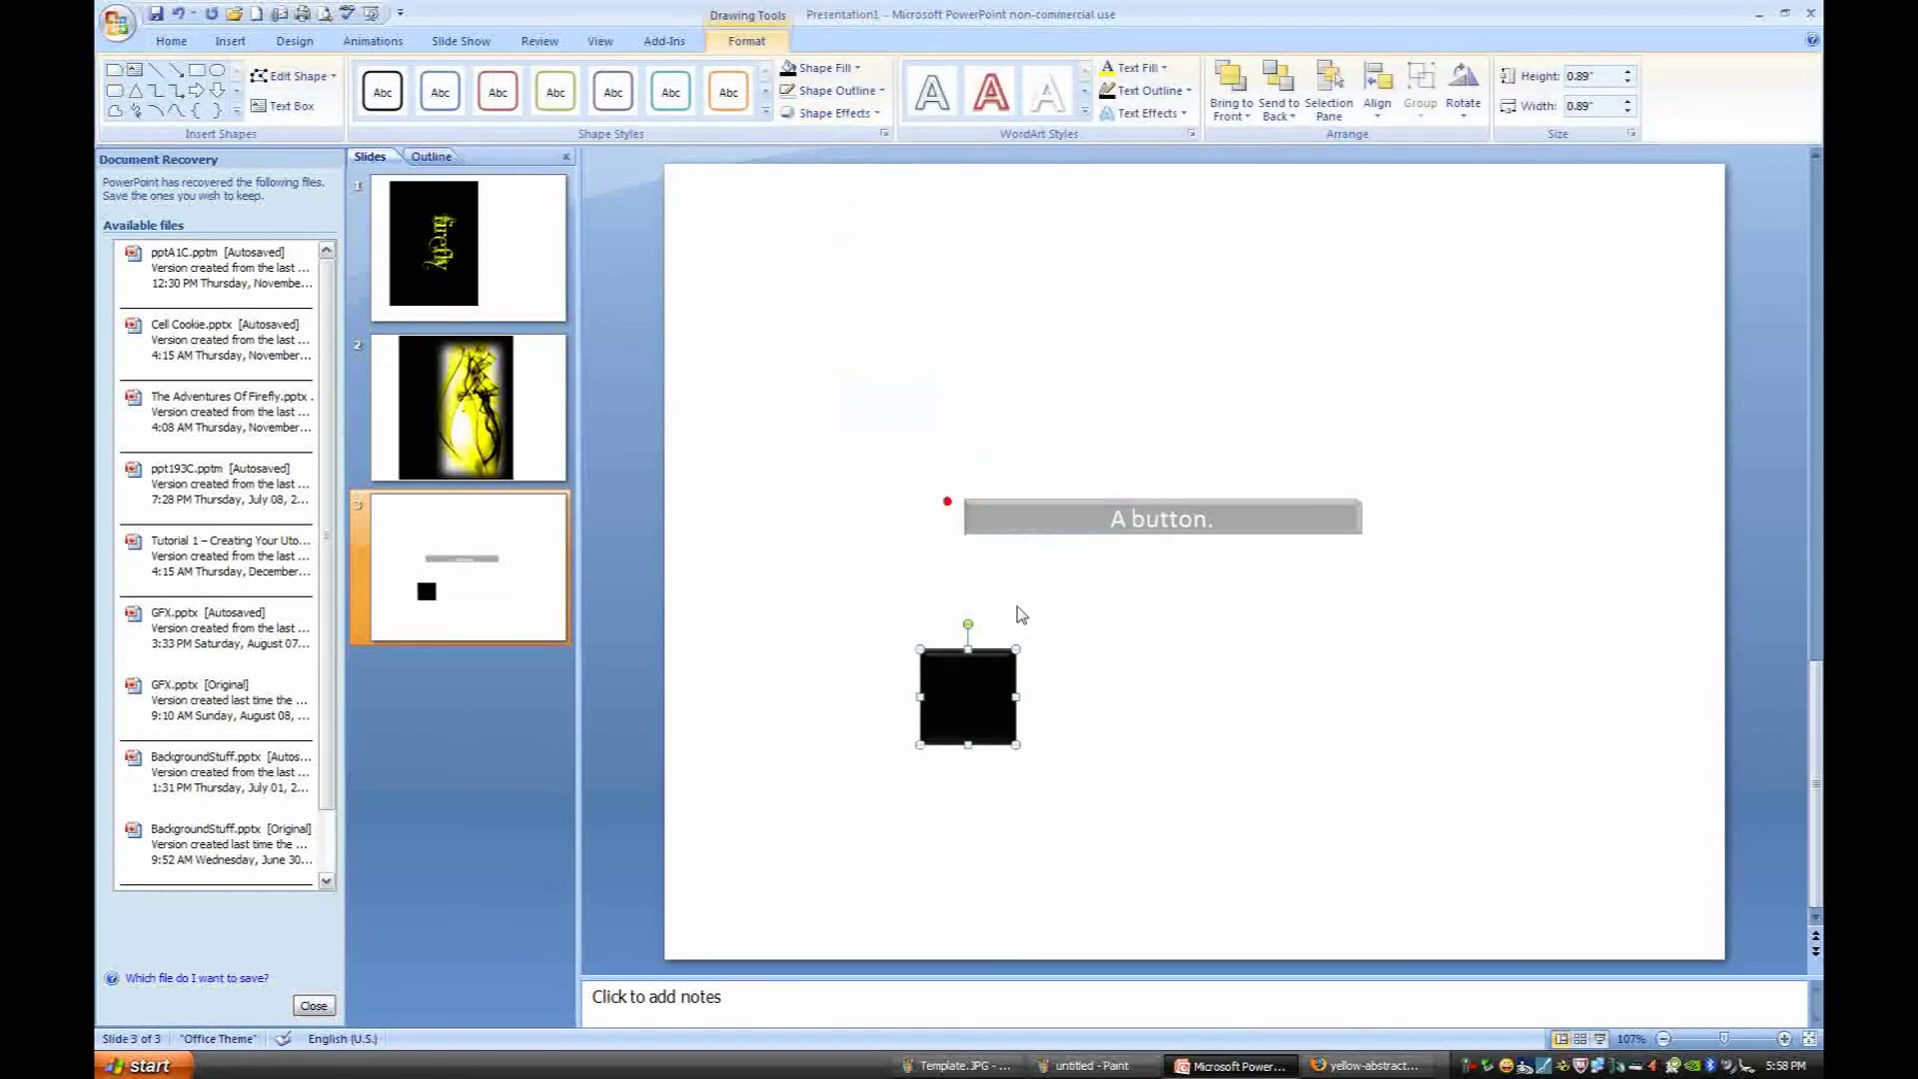
pyautogui.click(716, 296)
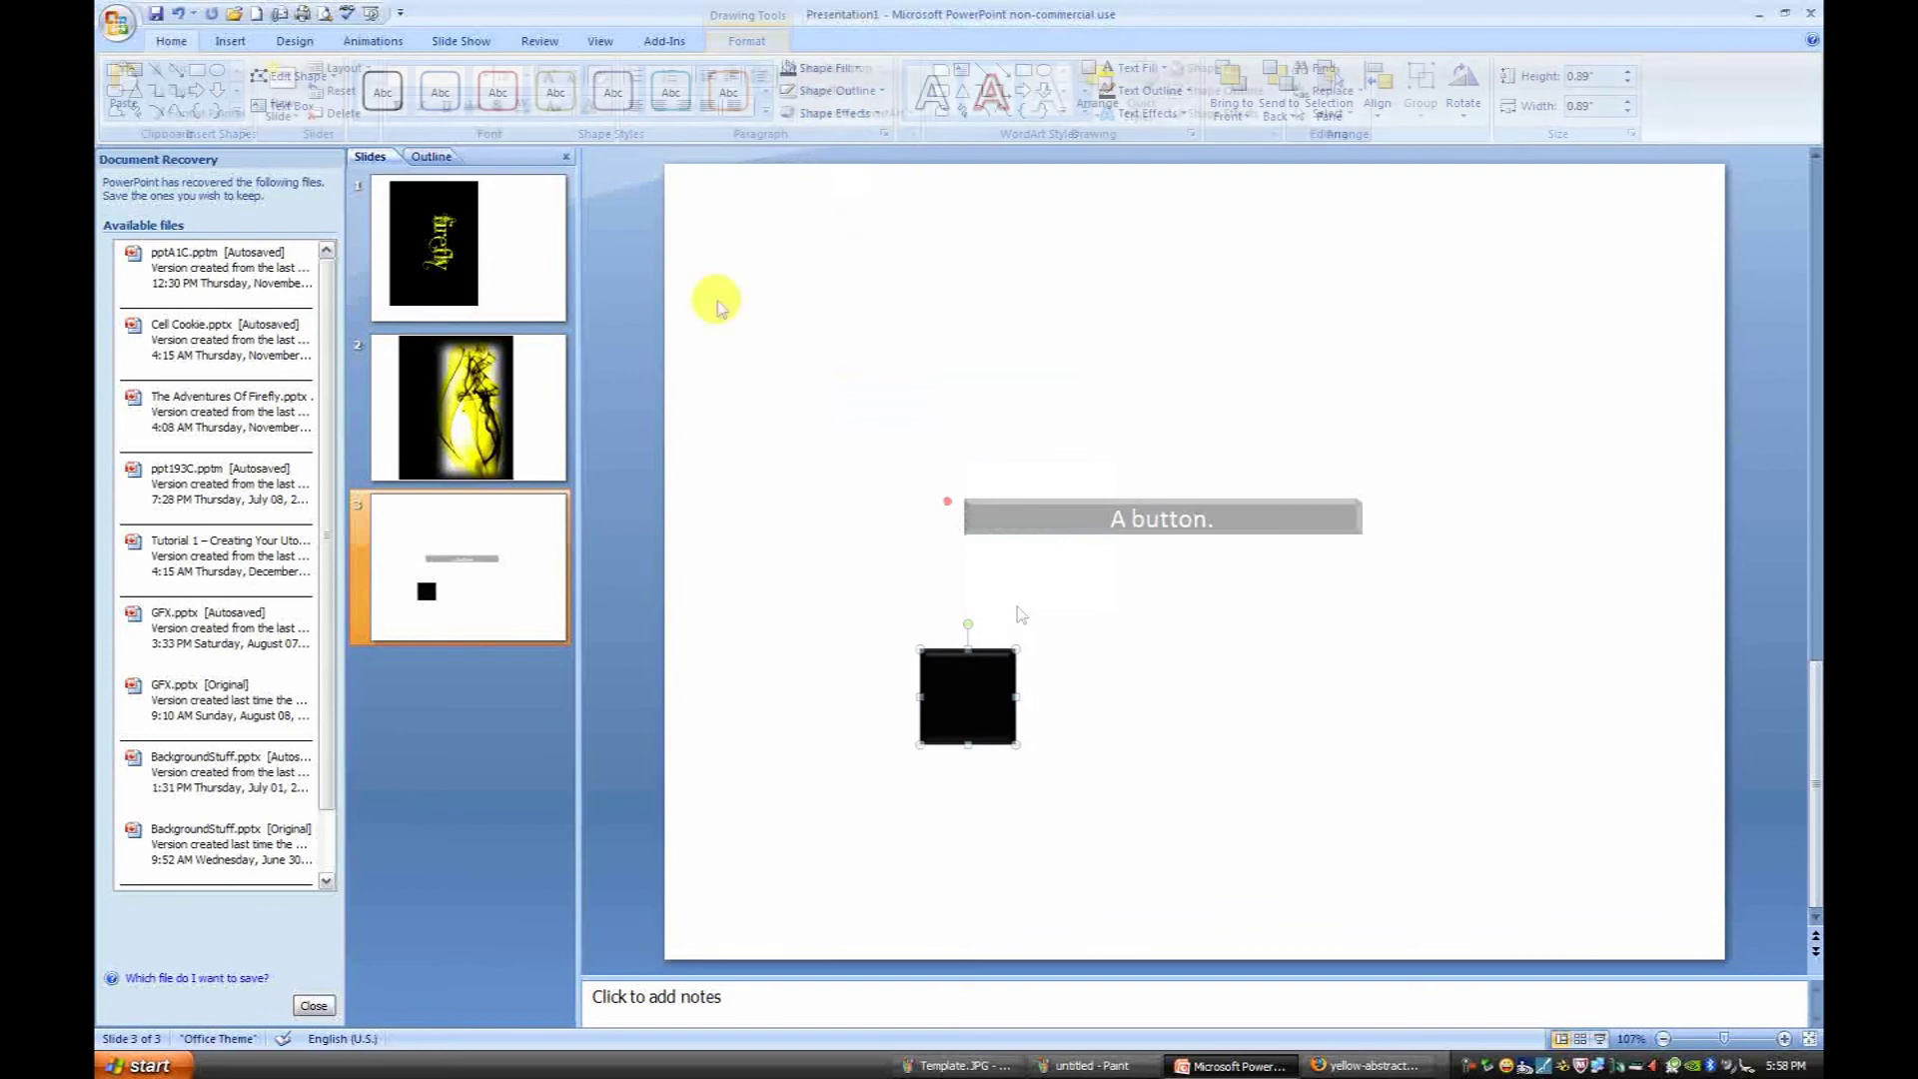
# Step: Insert a new WordArt text box on slide 3
pyautogui.click(230, 41)
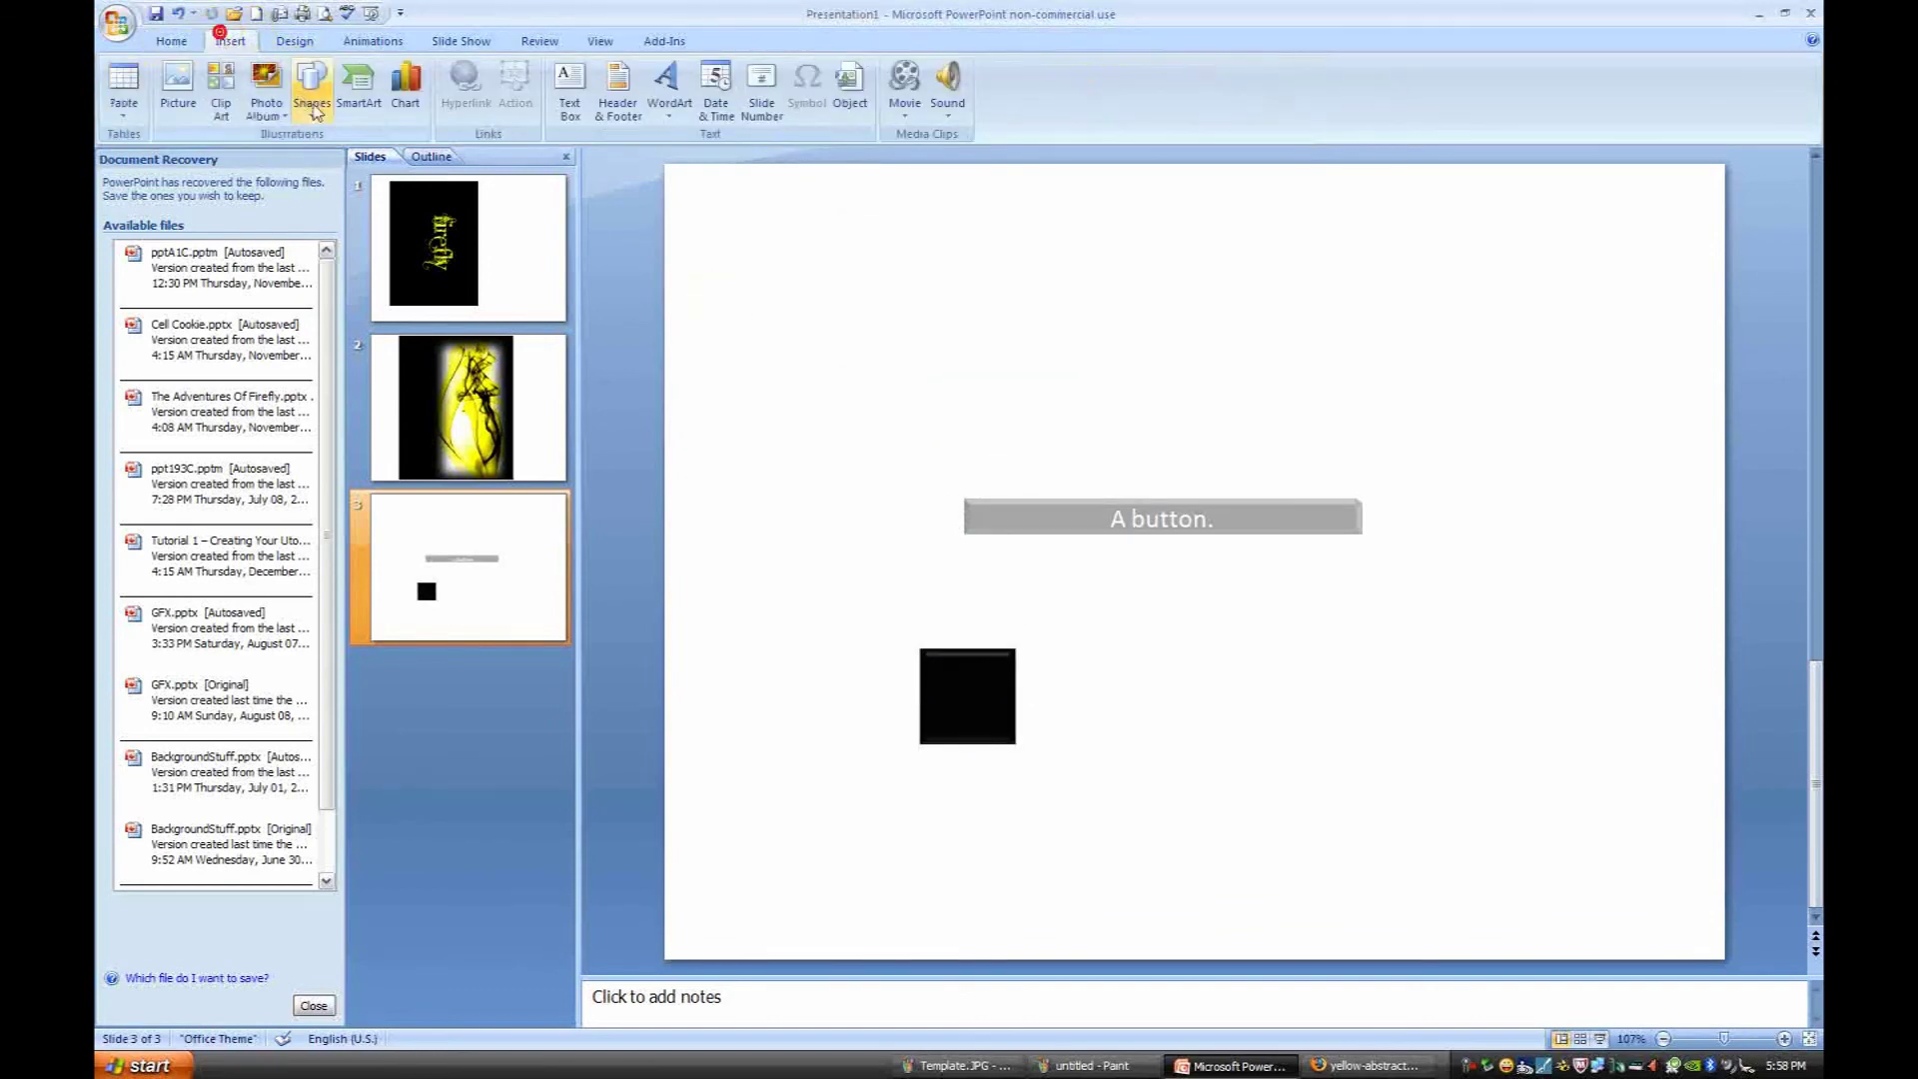
pyautogui.click(670, 90)
pyautogui.click(783, 316)
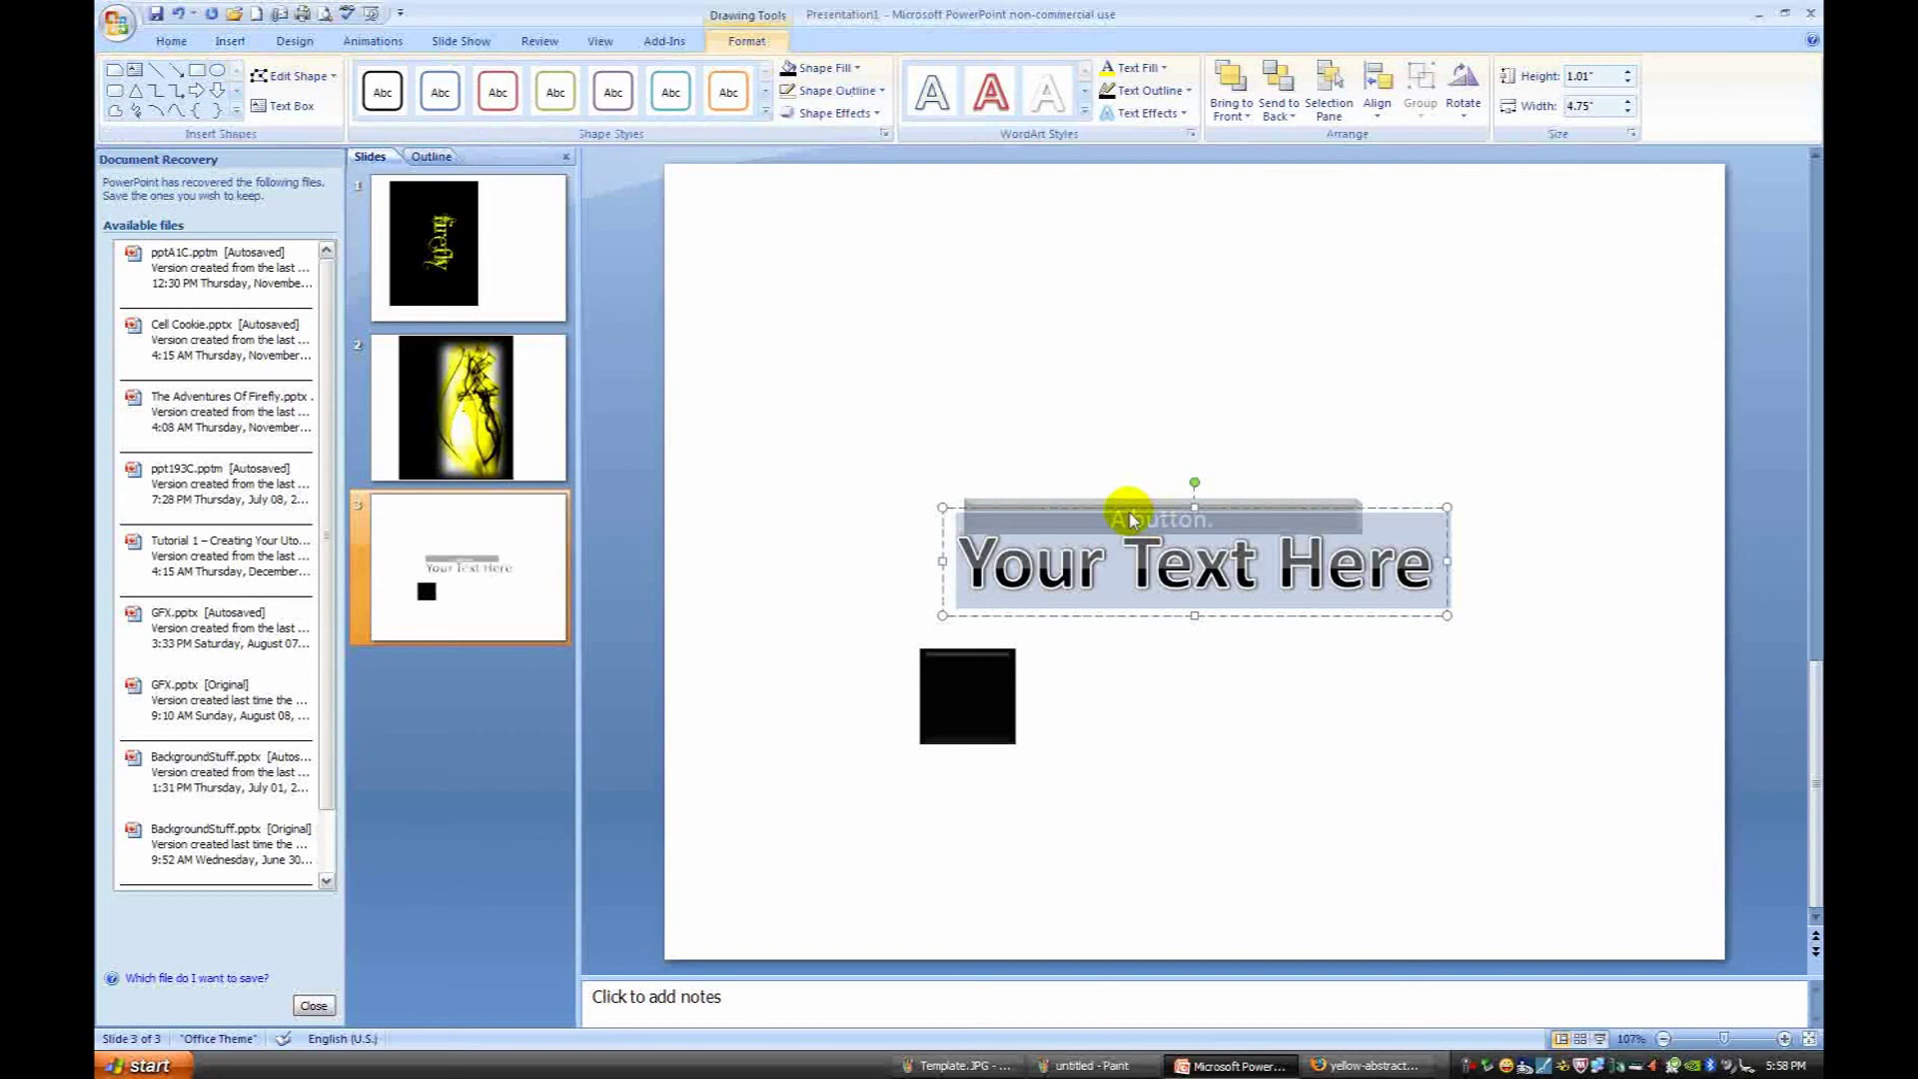
# Step: Type 'firefly.' into the WordArt, keep it lowercase, and move it onto the black square
pyautogui.moveTo(1132, 519); pyautogui.dragTo(1325, 706)
pyautogui.write('f')
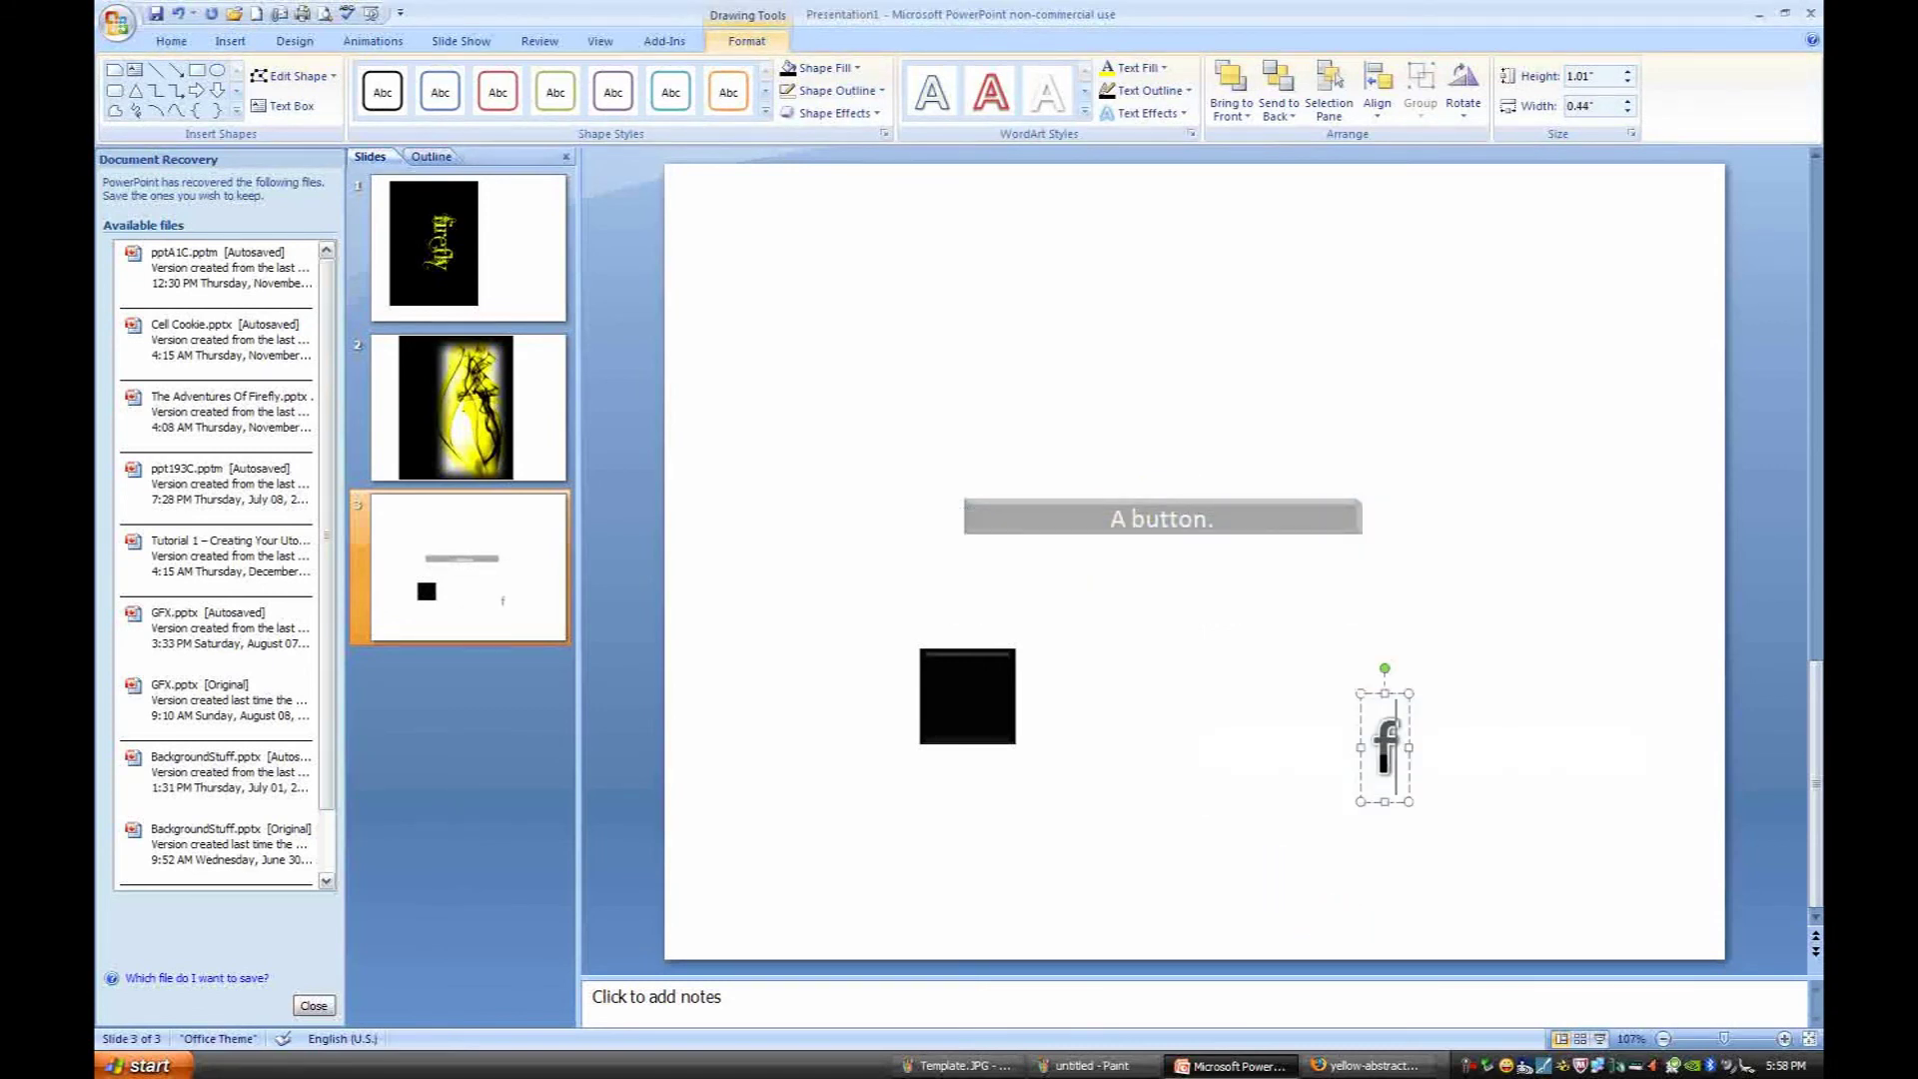
pyautogui.write('irefly.')
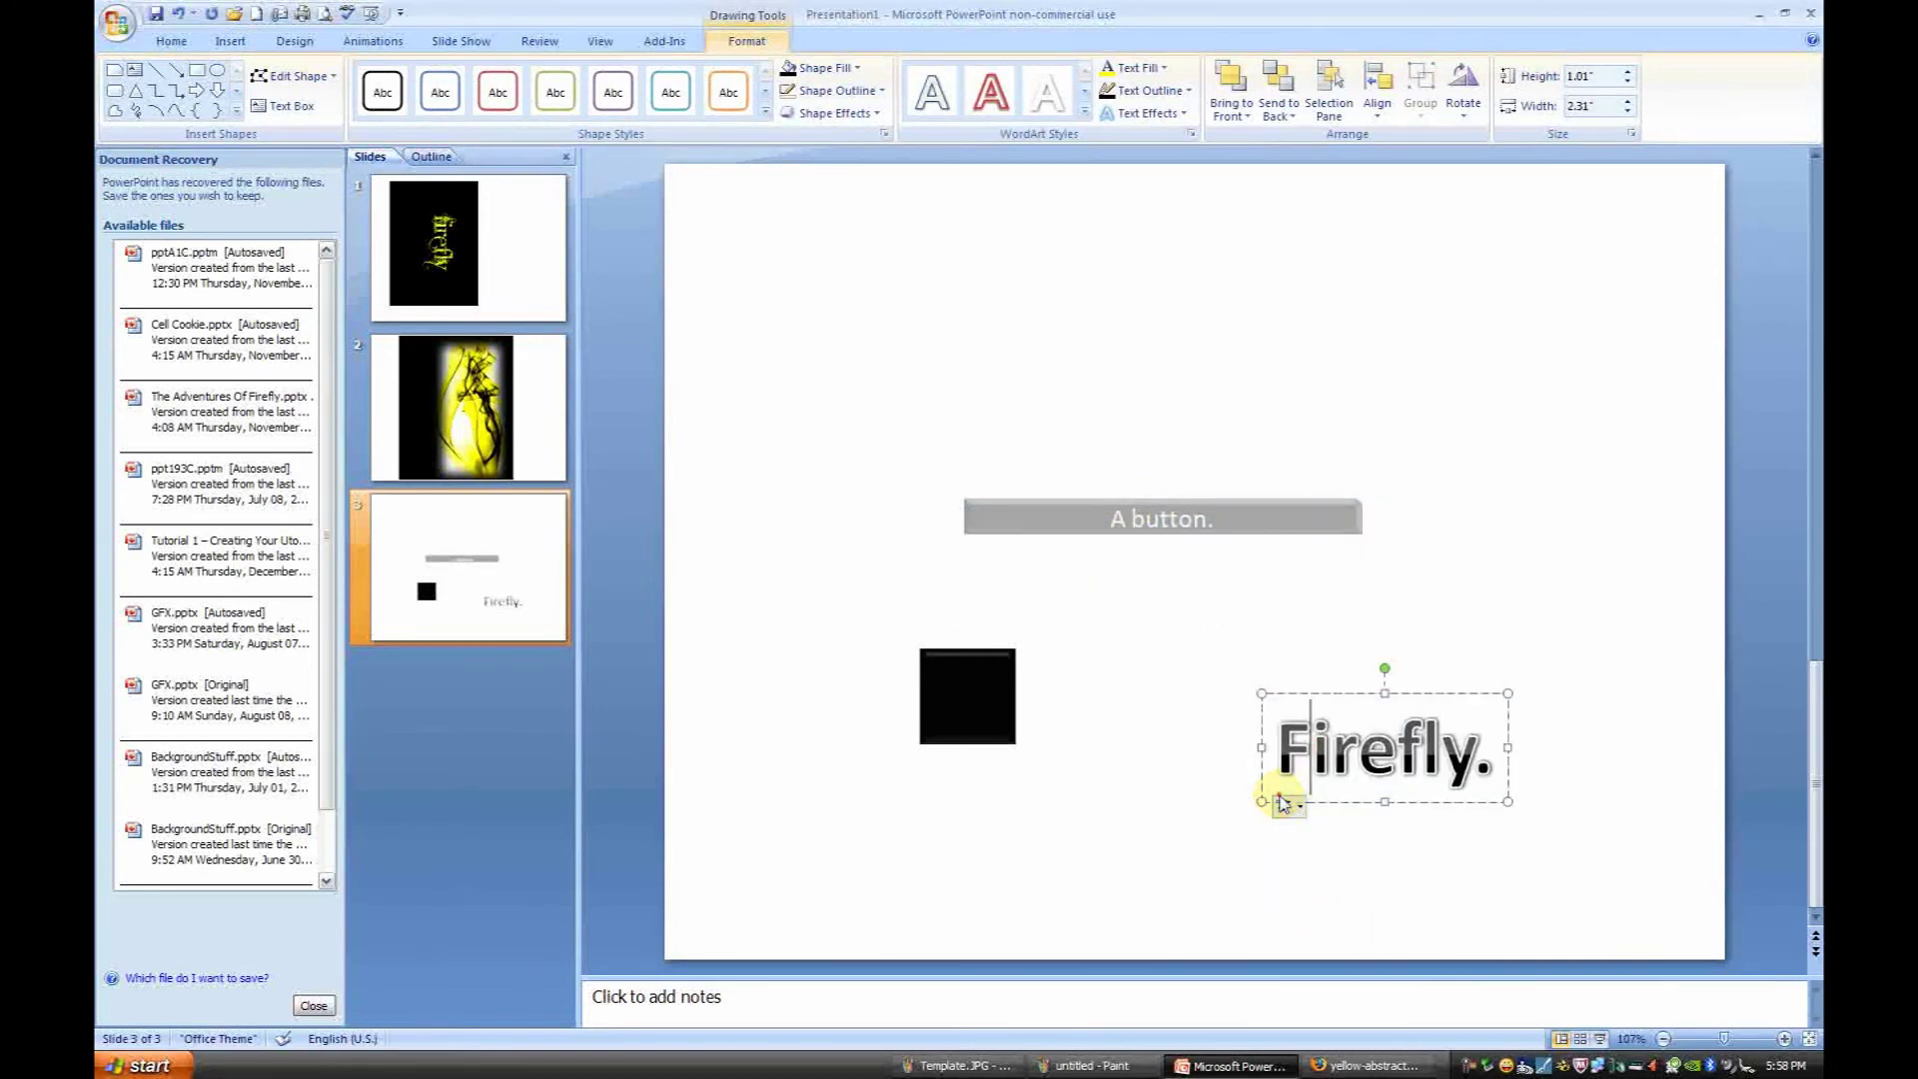
pyautogui.click(1284, 805)
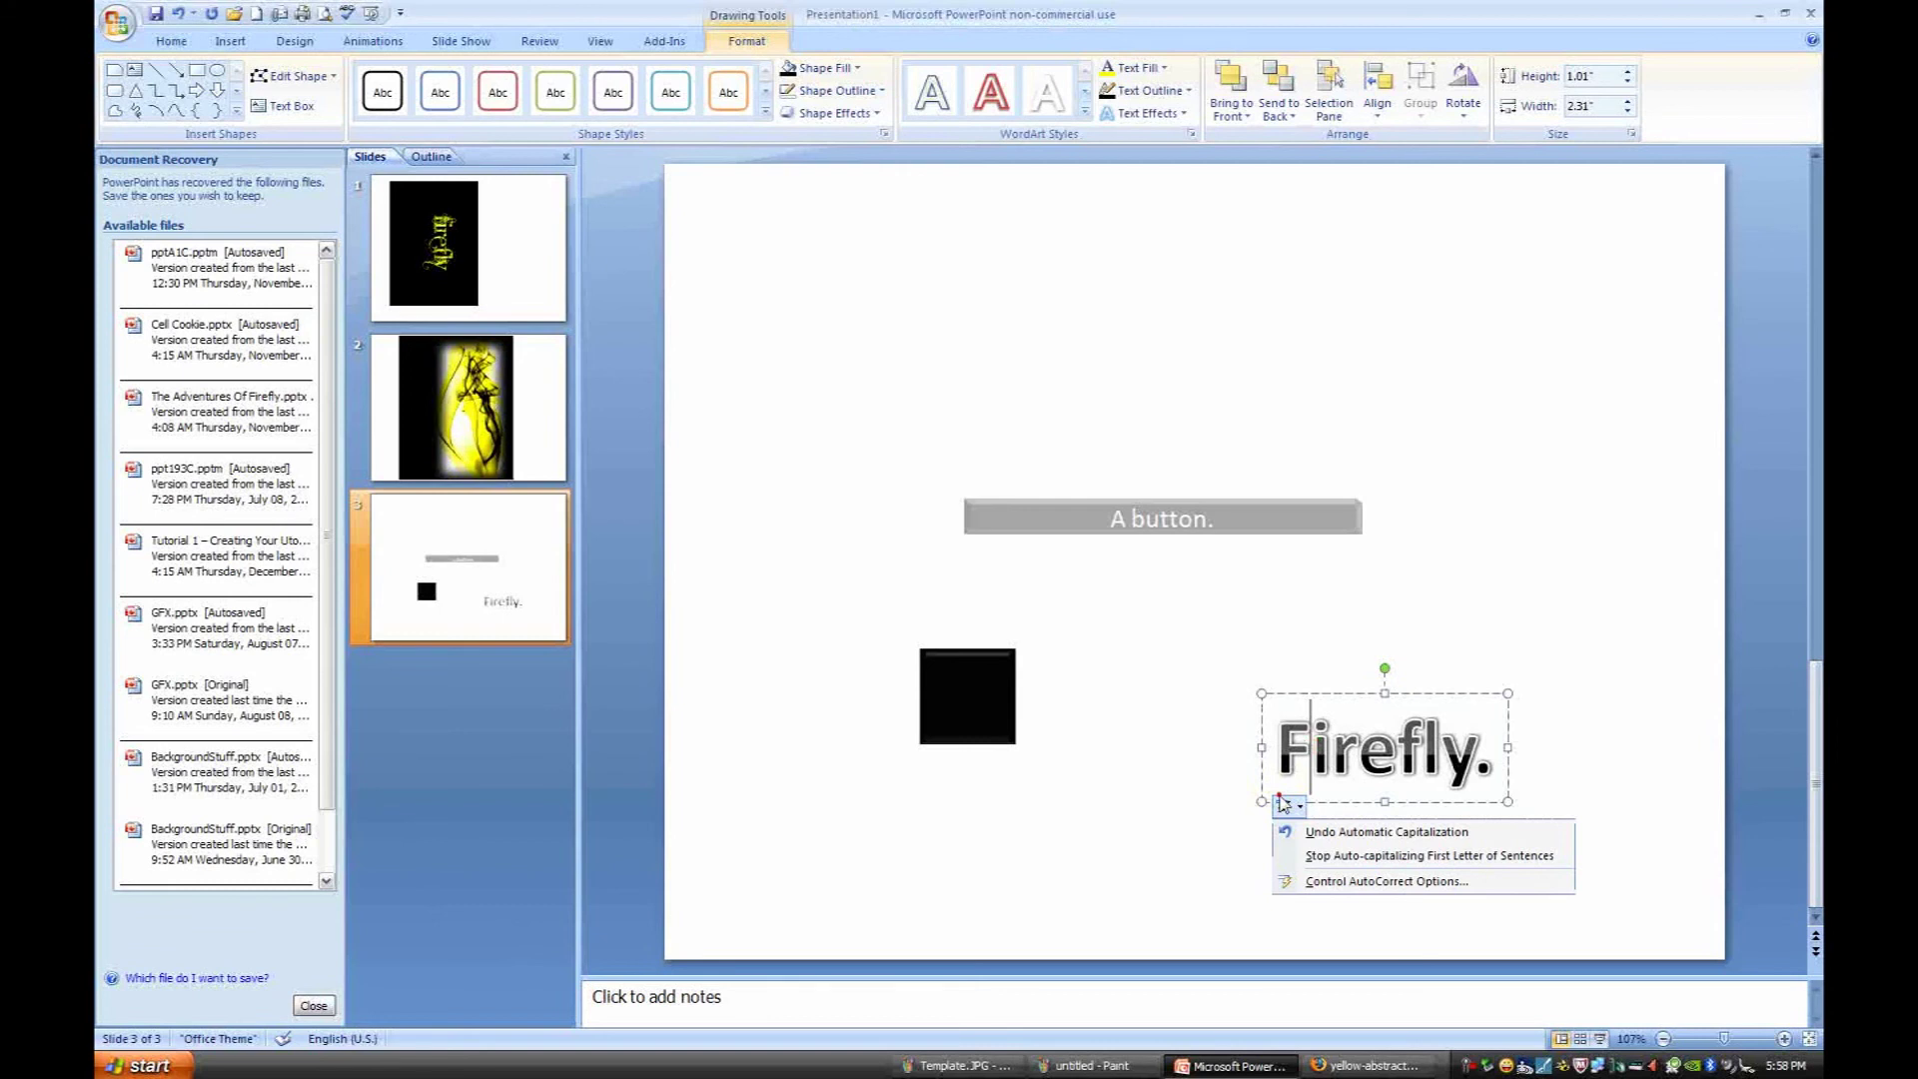
pyautogui.click(1387, 832)
pyautogui.moveTo(1365, 692); pyautogui.dragTo(1059, 659)
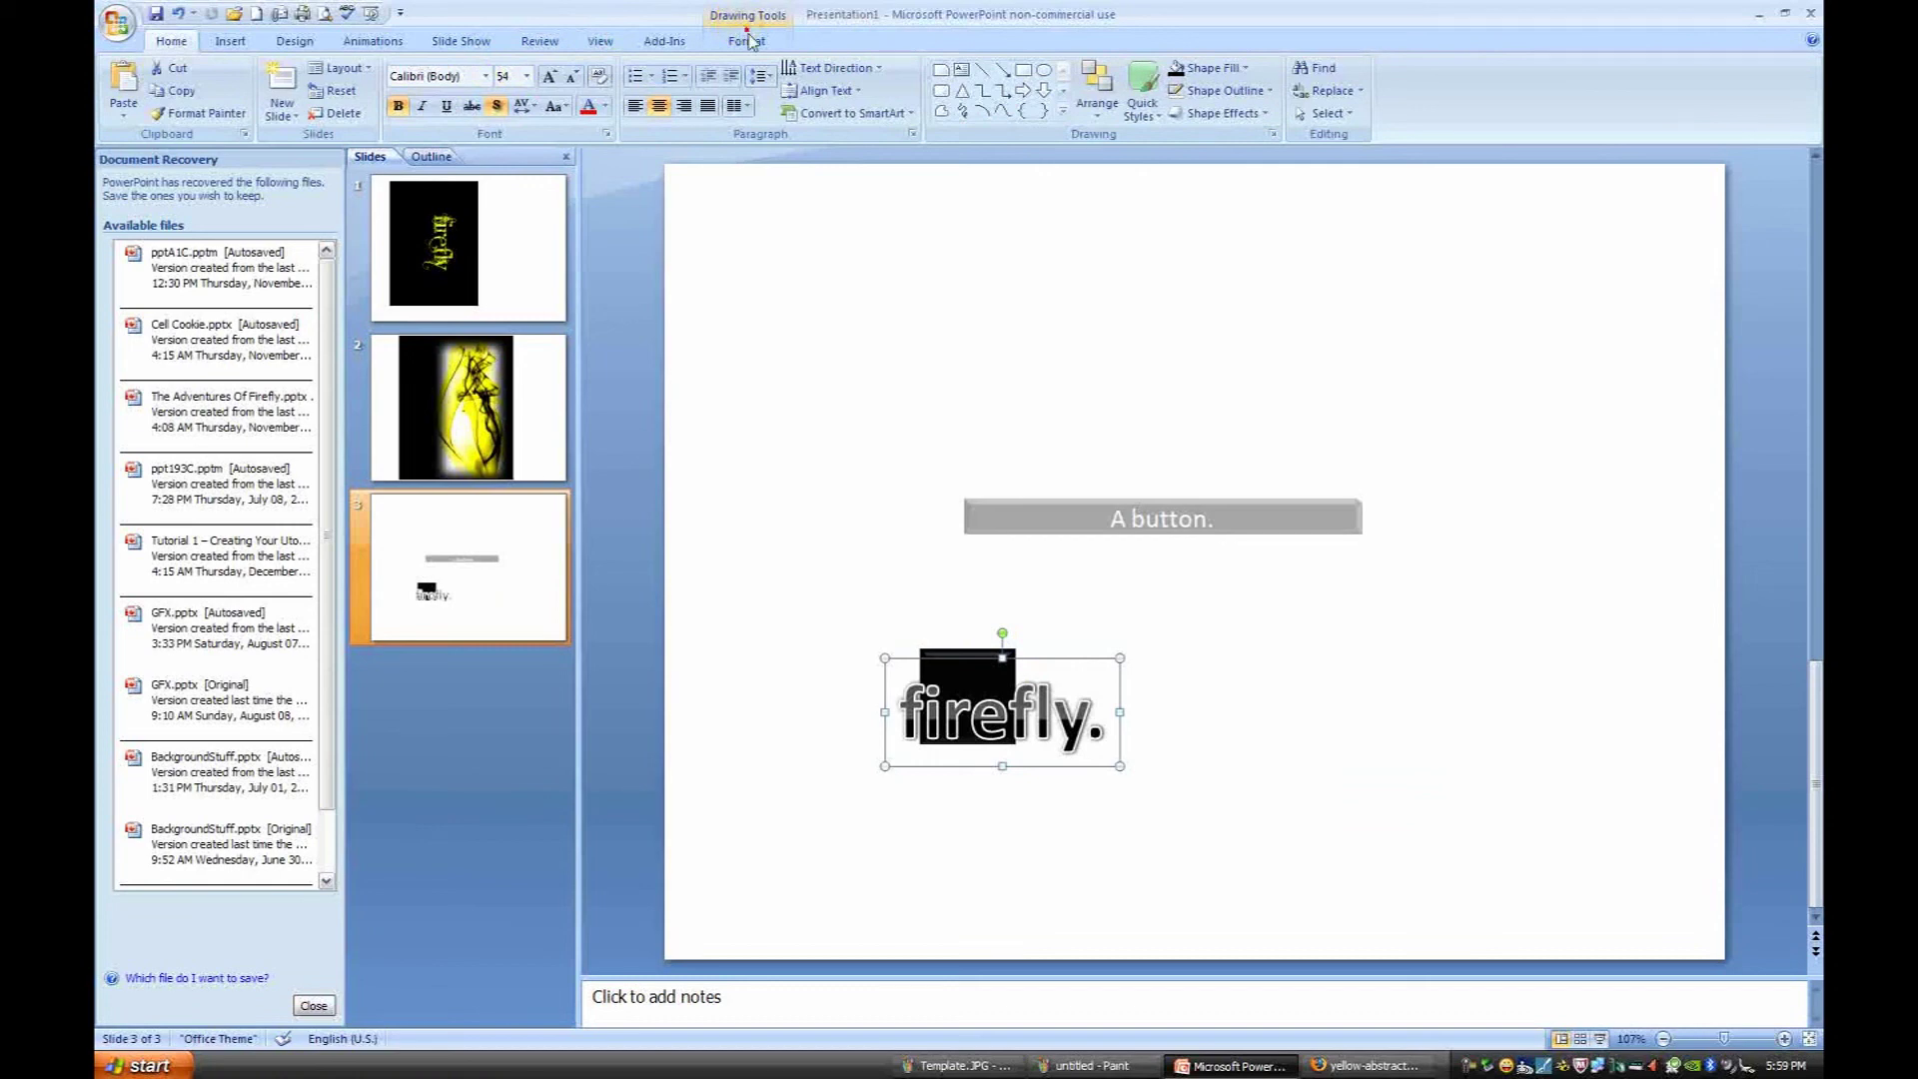
# Step: Give the 'firefly.' text a new fill colour and a thin outline
pyautogui.click(750, 40)
pyautogui.click(829, 67)
pyautogui.click(1139, 67)
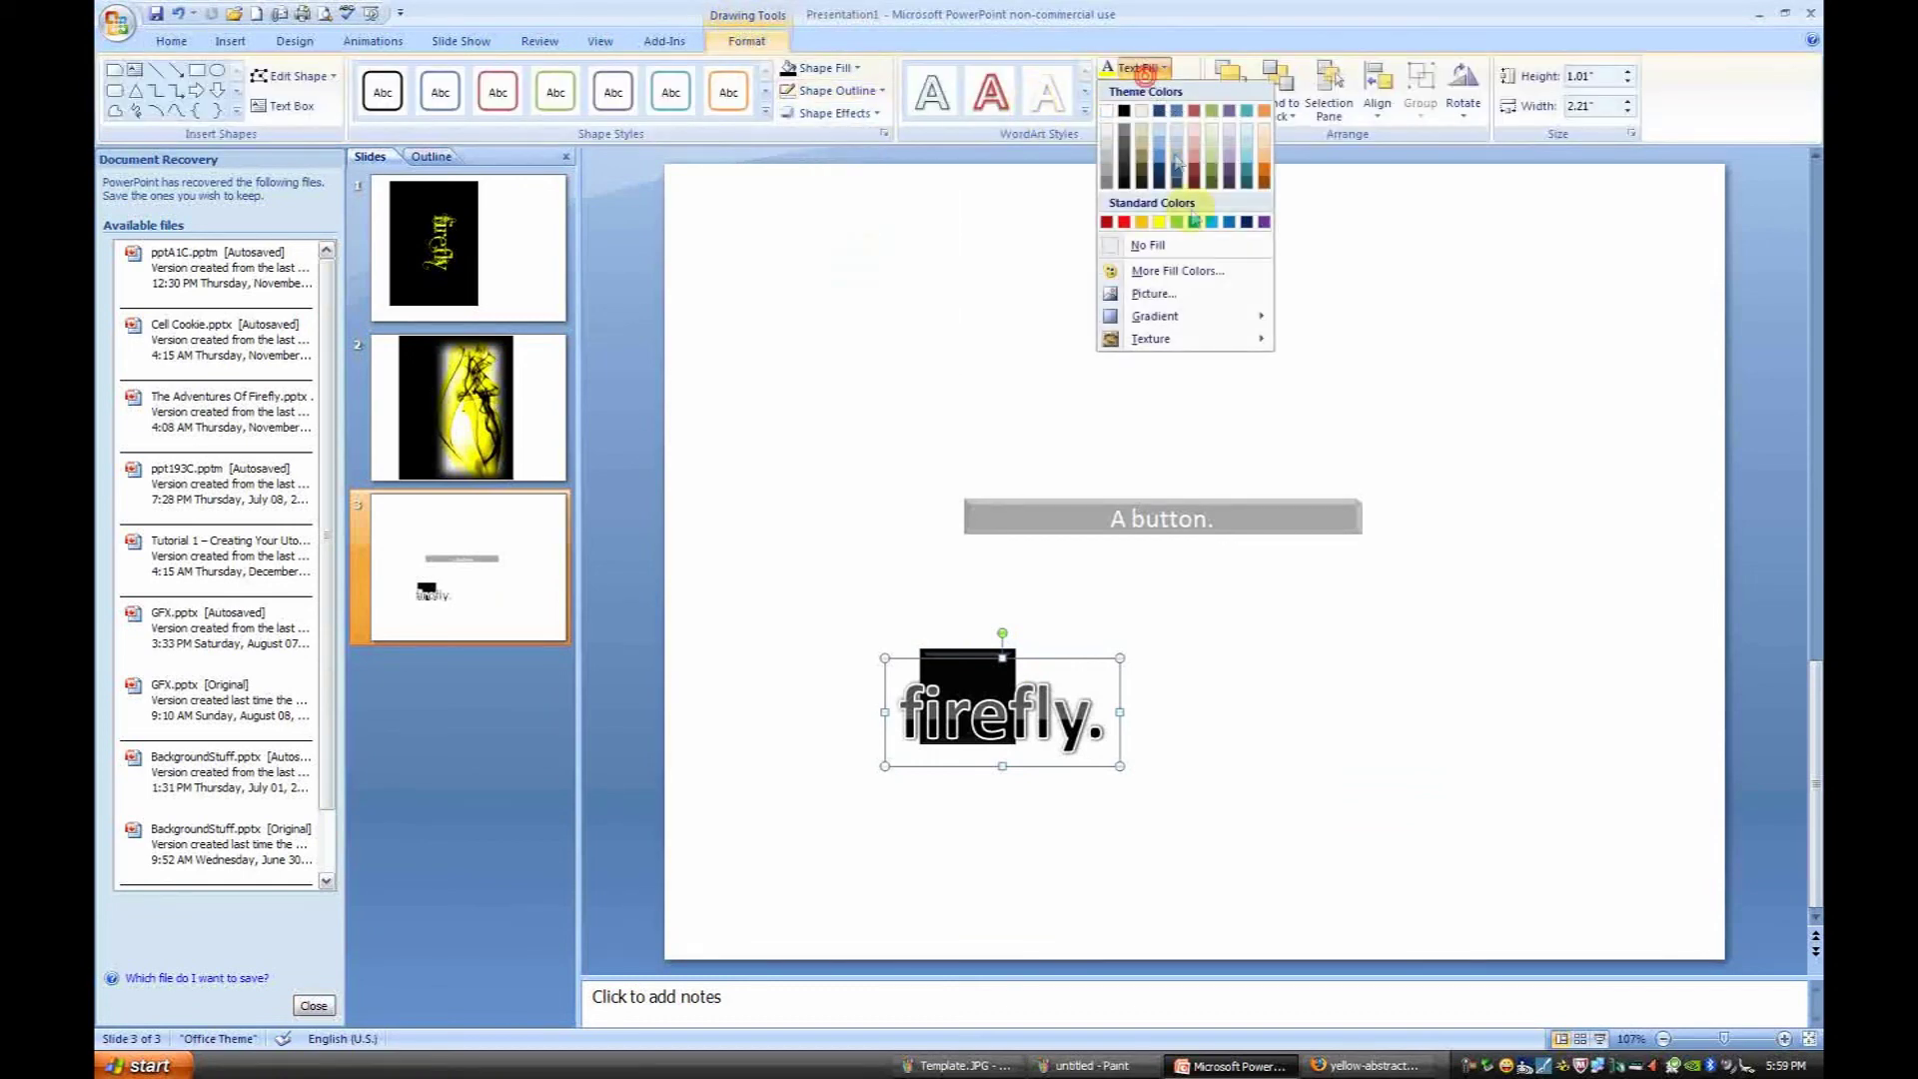
pyautogui.click(1165, 110)
pyautogui.click(1149, 90)
pyautogui.moveTo(1159, 316)
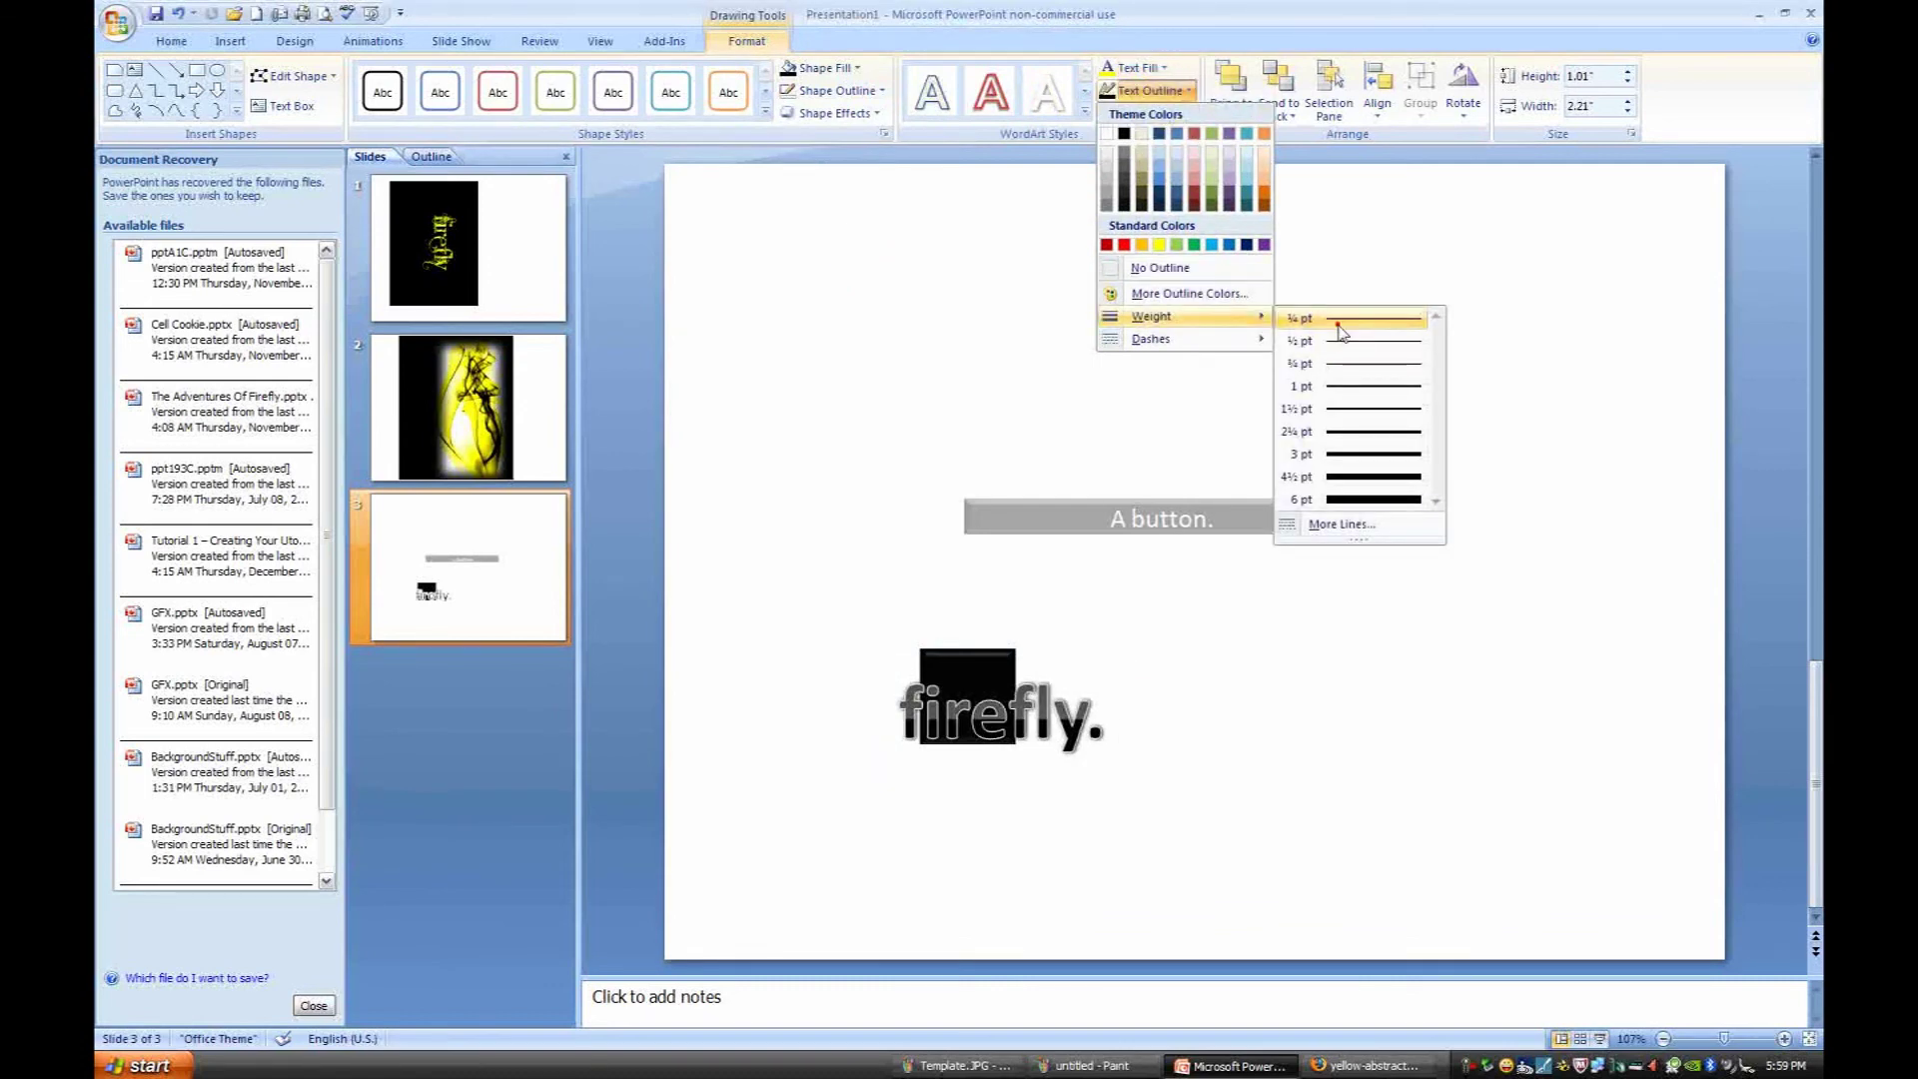
pyautogui.click(171, 40)
# Step: Set 'firefly.' to size 20 and nudge it to the square's bottom edge
pyautogui.click(526, 76)
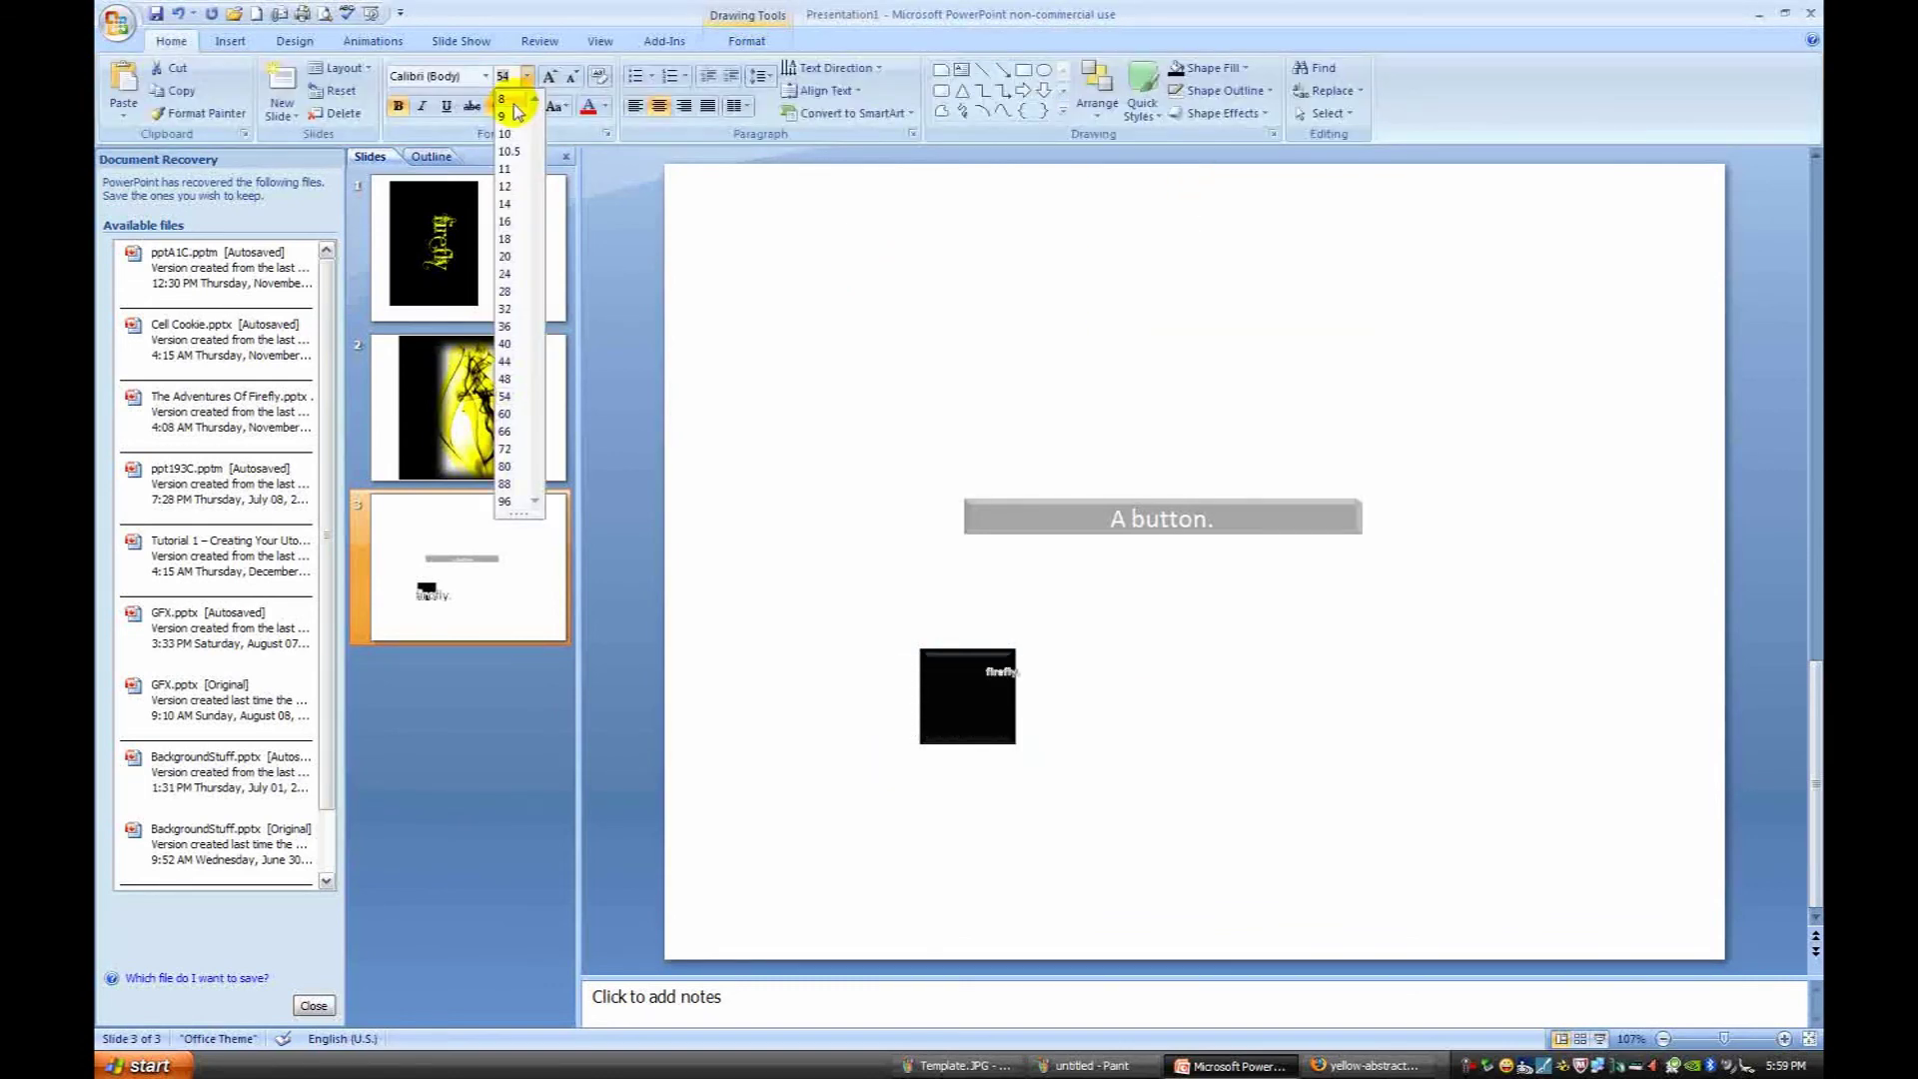
pyautogui.click(513, 256)
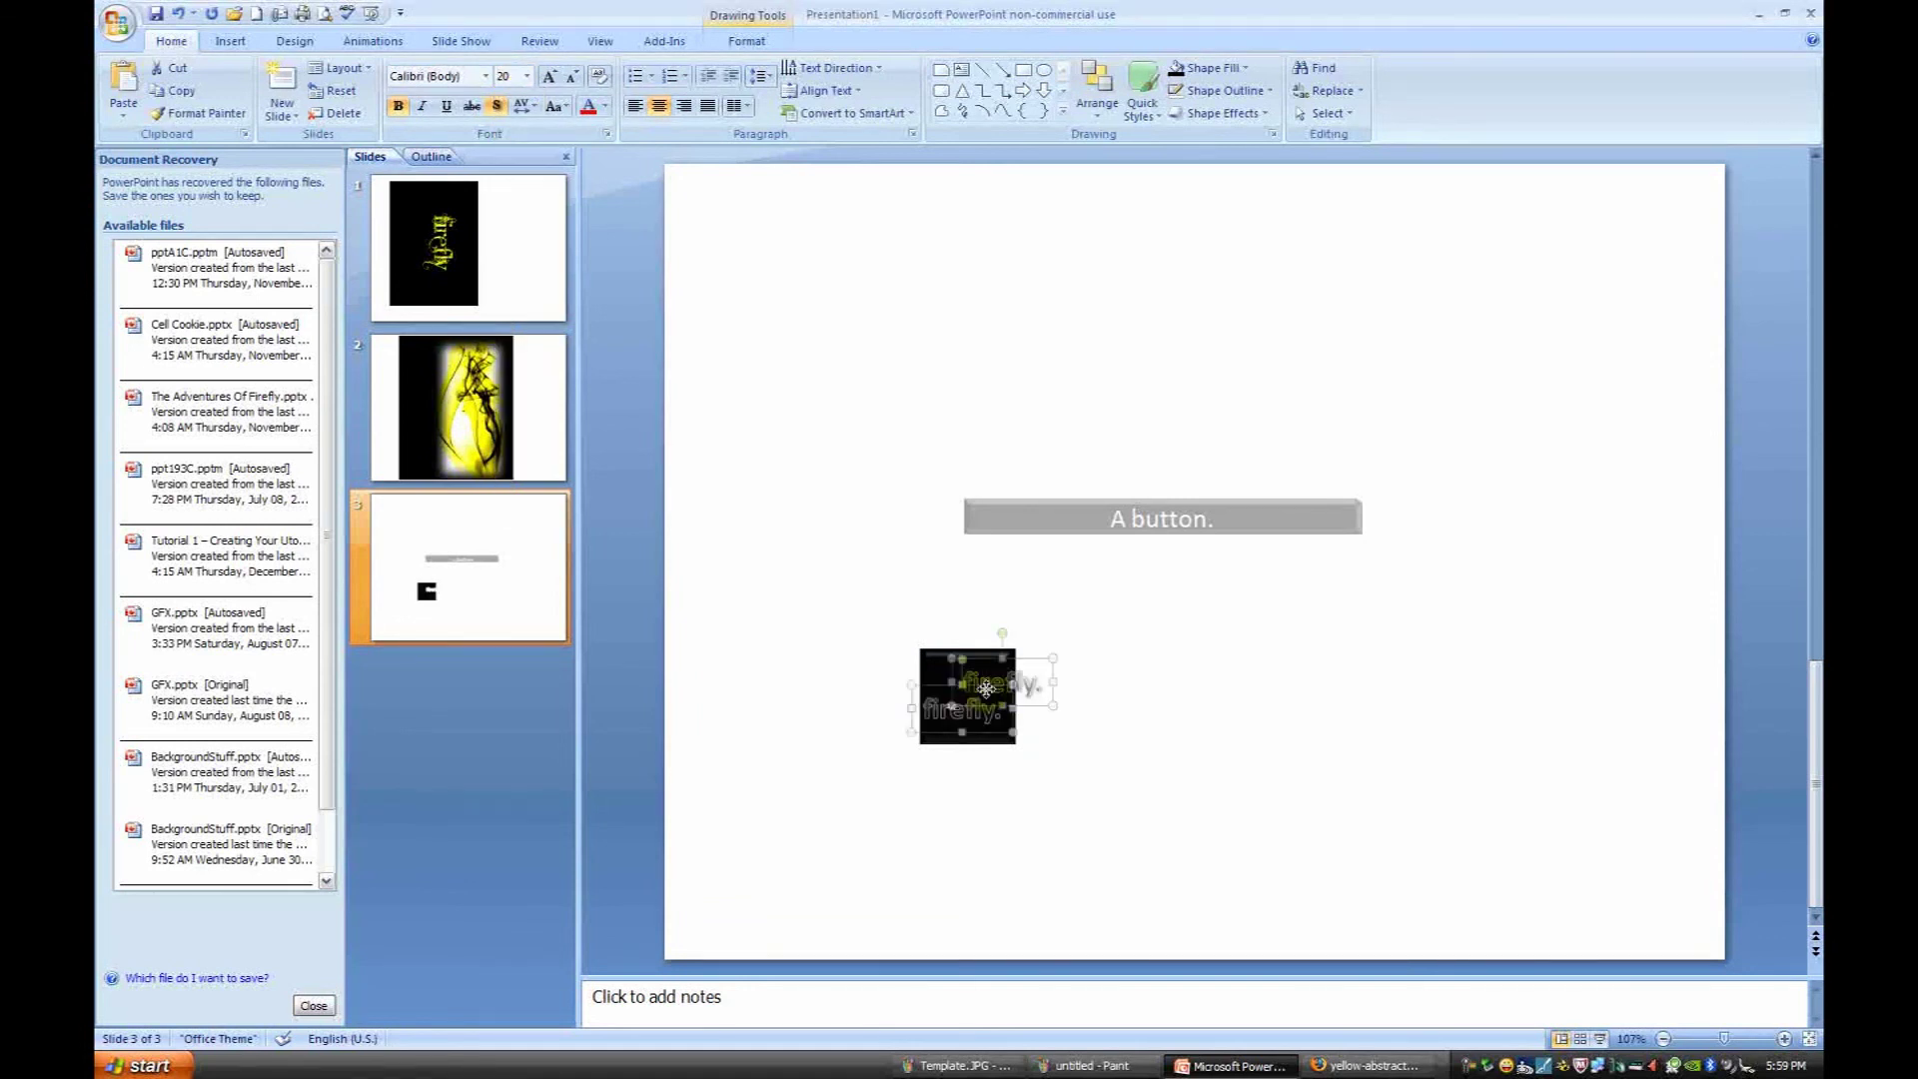
pyautogui.press('Down')
pyautogui.press('Down')
pyautogui.press('Down')
pyautogui.press('Down')
pyautogui.press('Down')
pyautogui.press('Down')
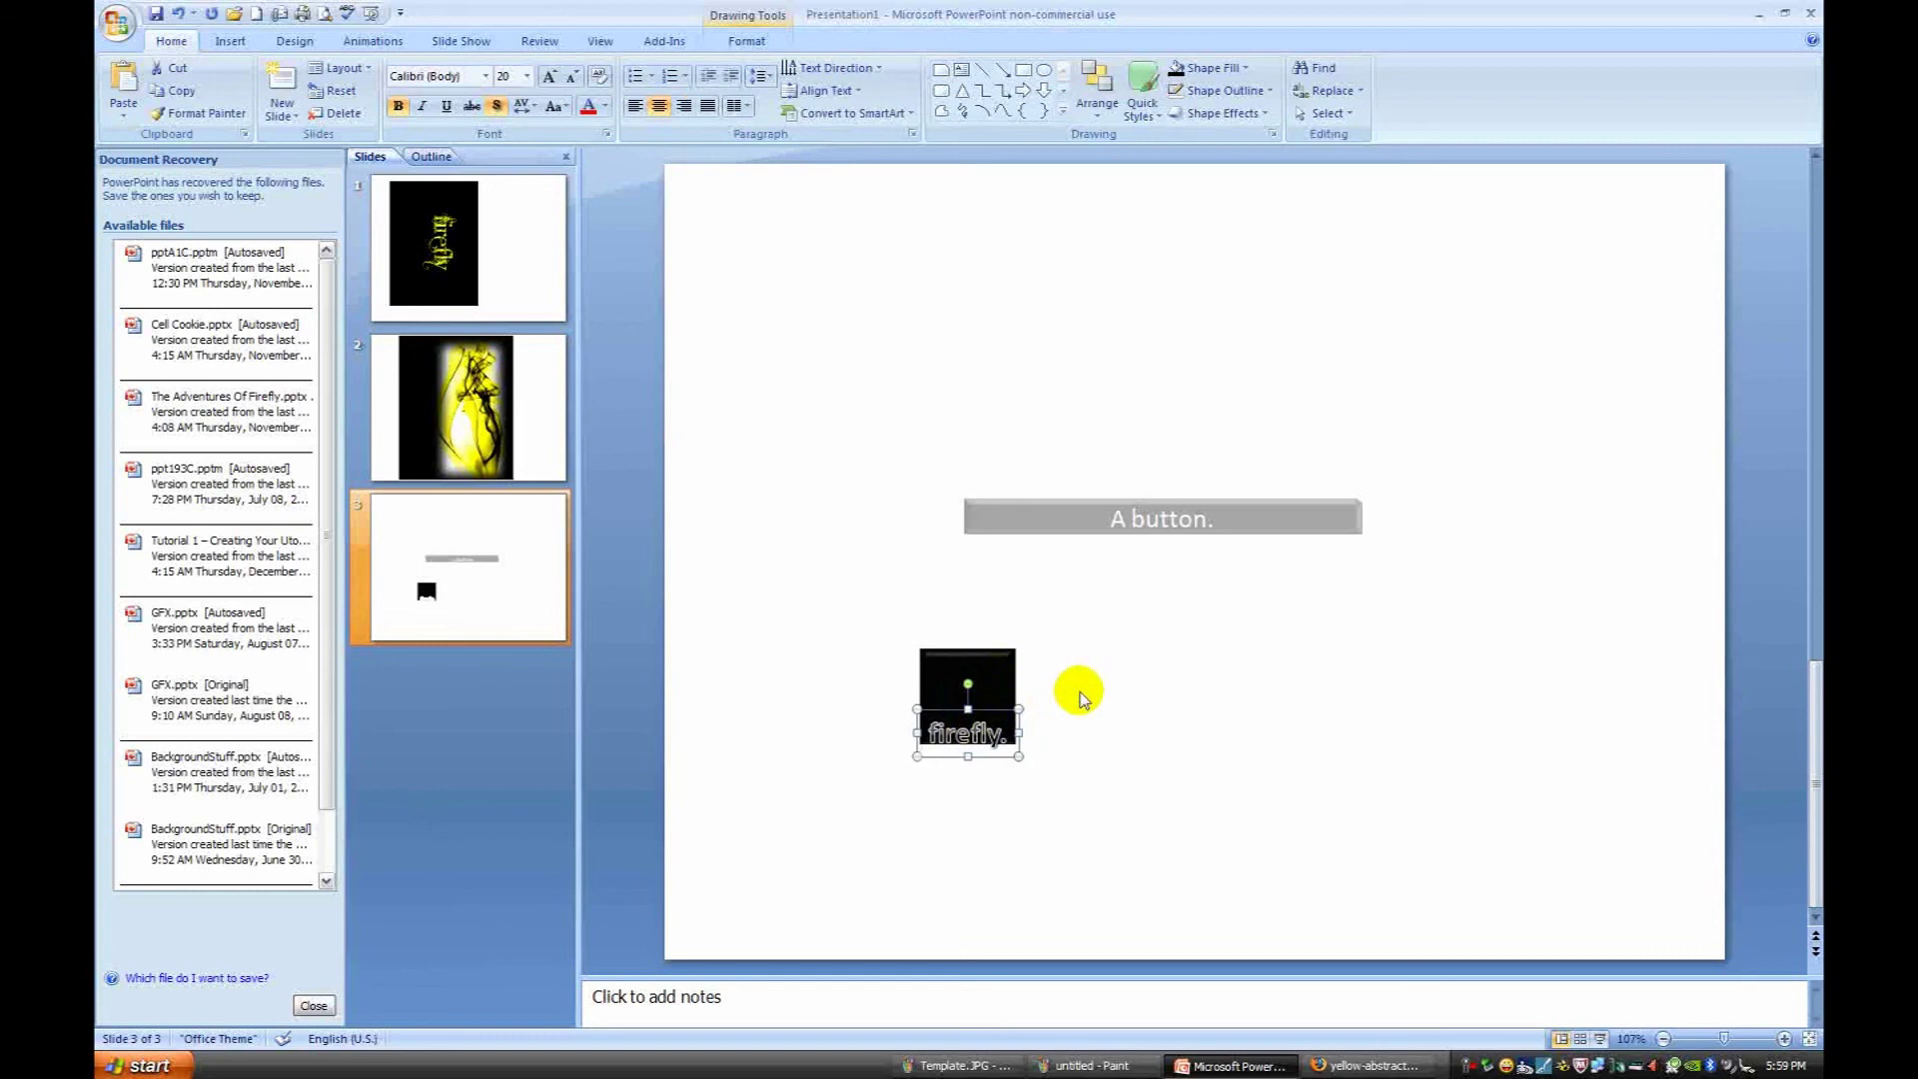
pyautogui.click(1081, 700)
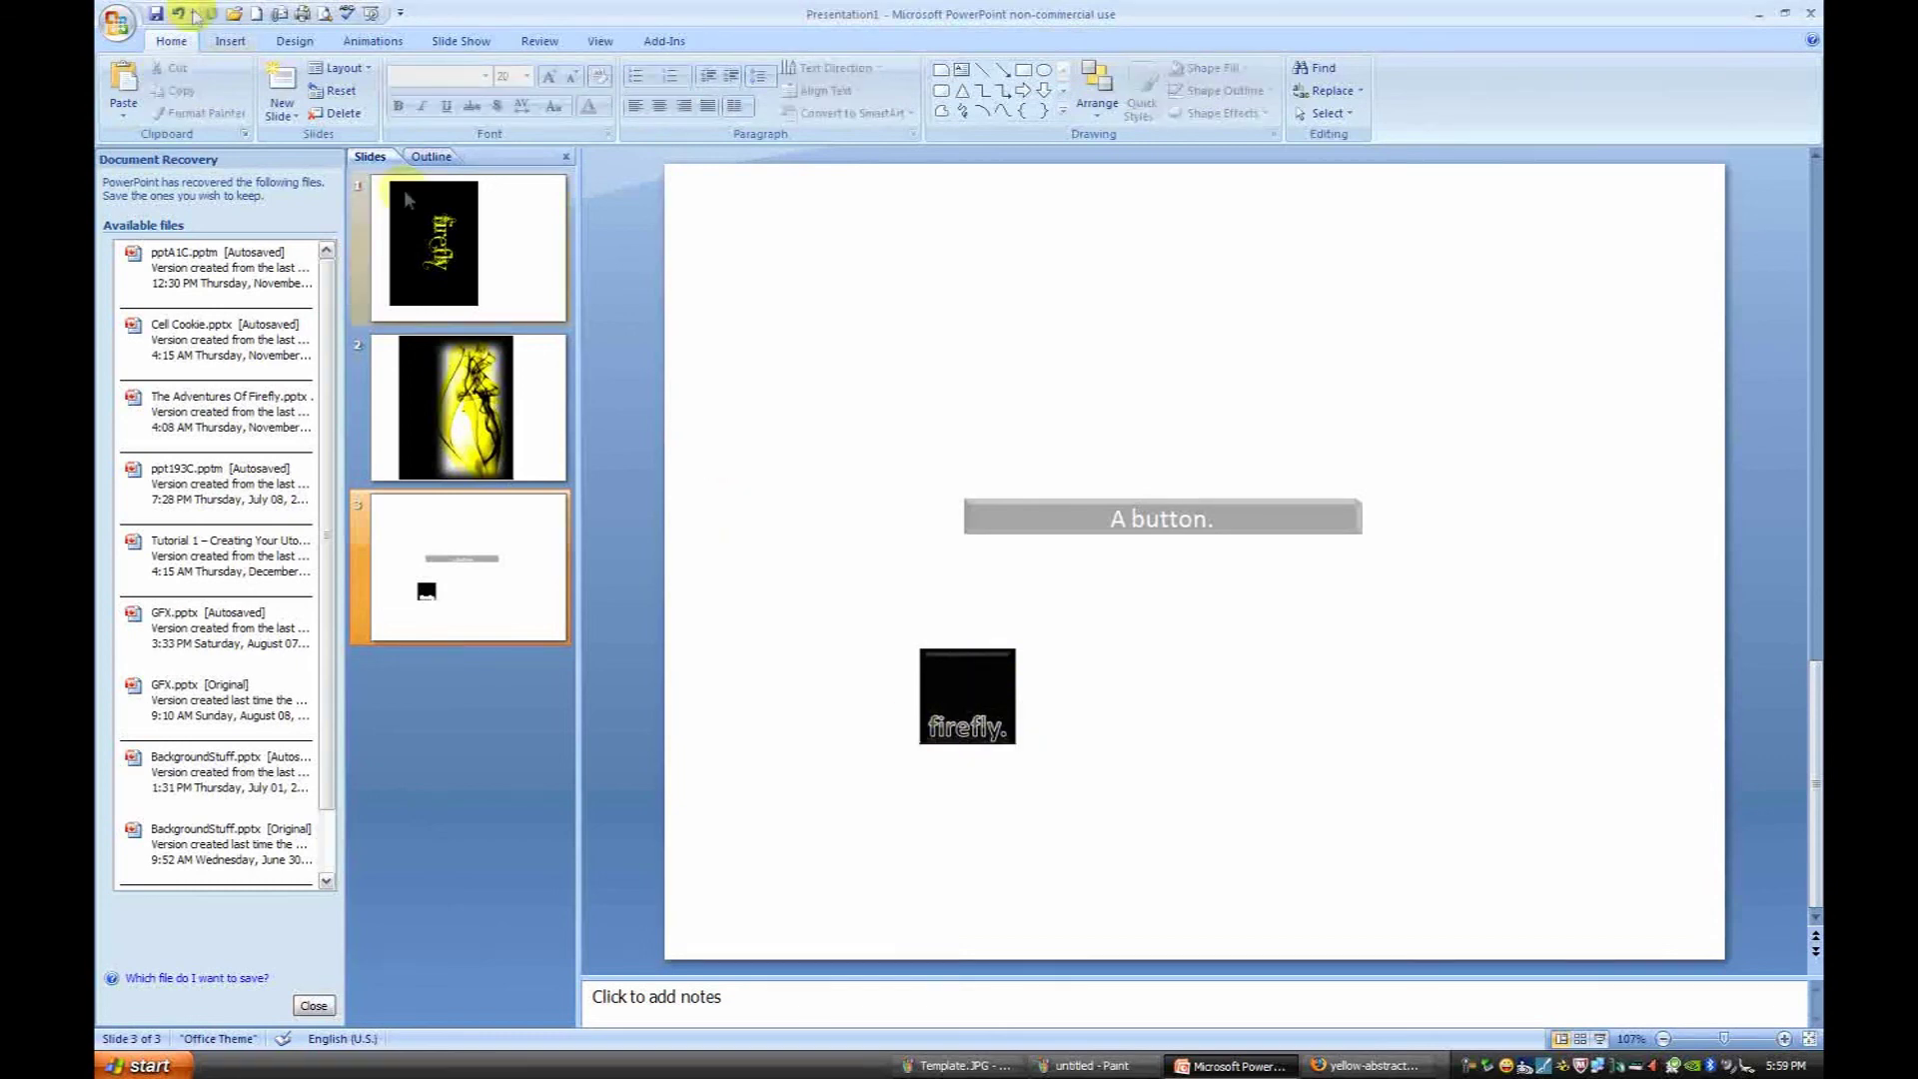
pyautogui.click(481, 437)
pyautogui.click(543, 557)
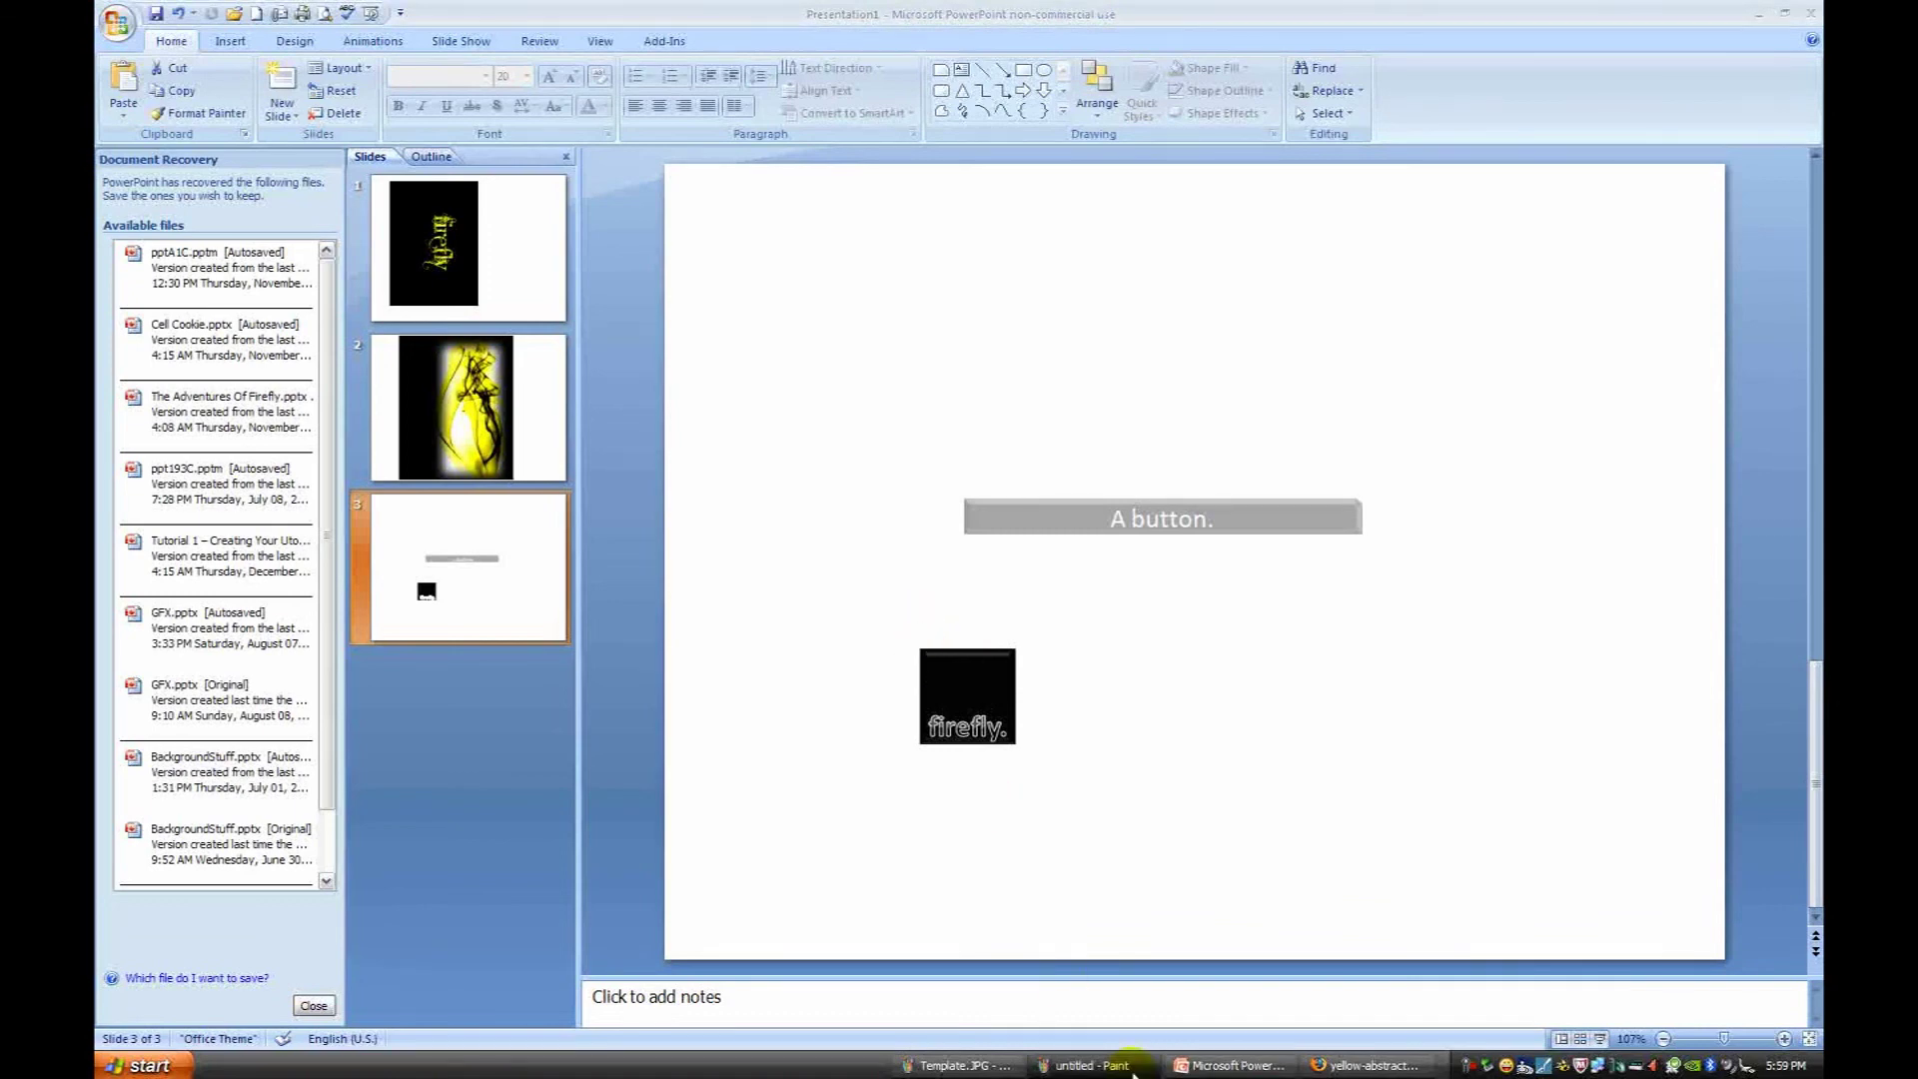
# Step: Review the Template.JPG design in Paint, then open the YouTube channel page in Firefox
pyautogui.click(957, 1065)
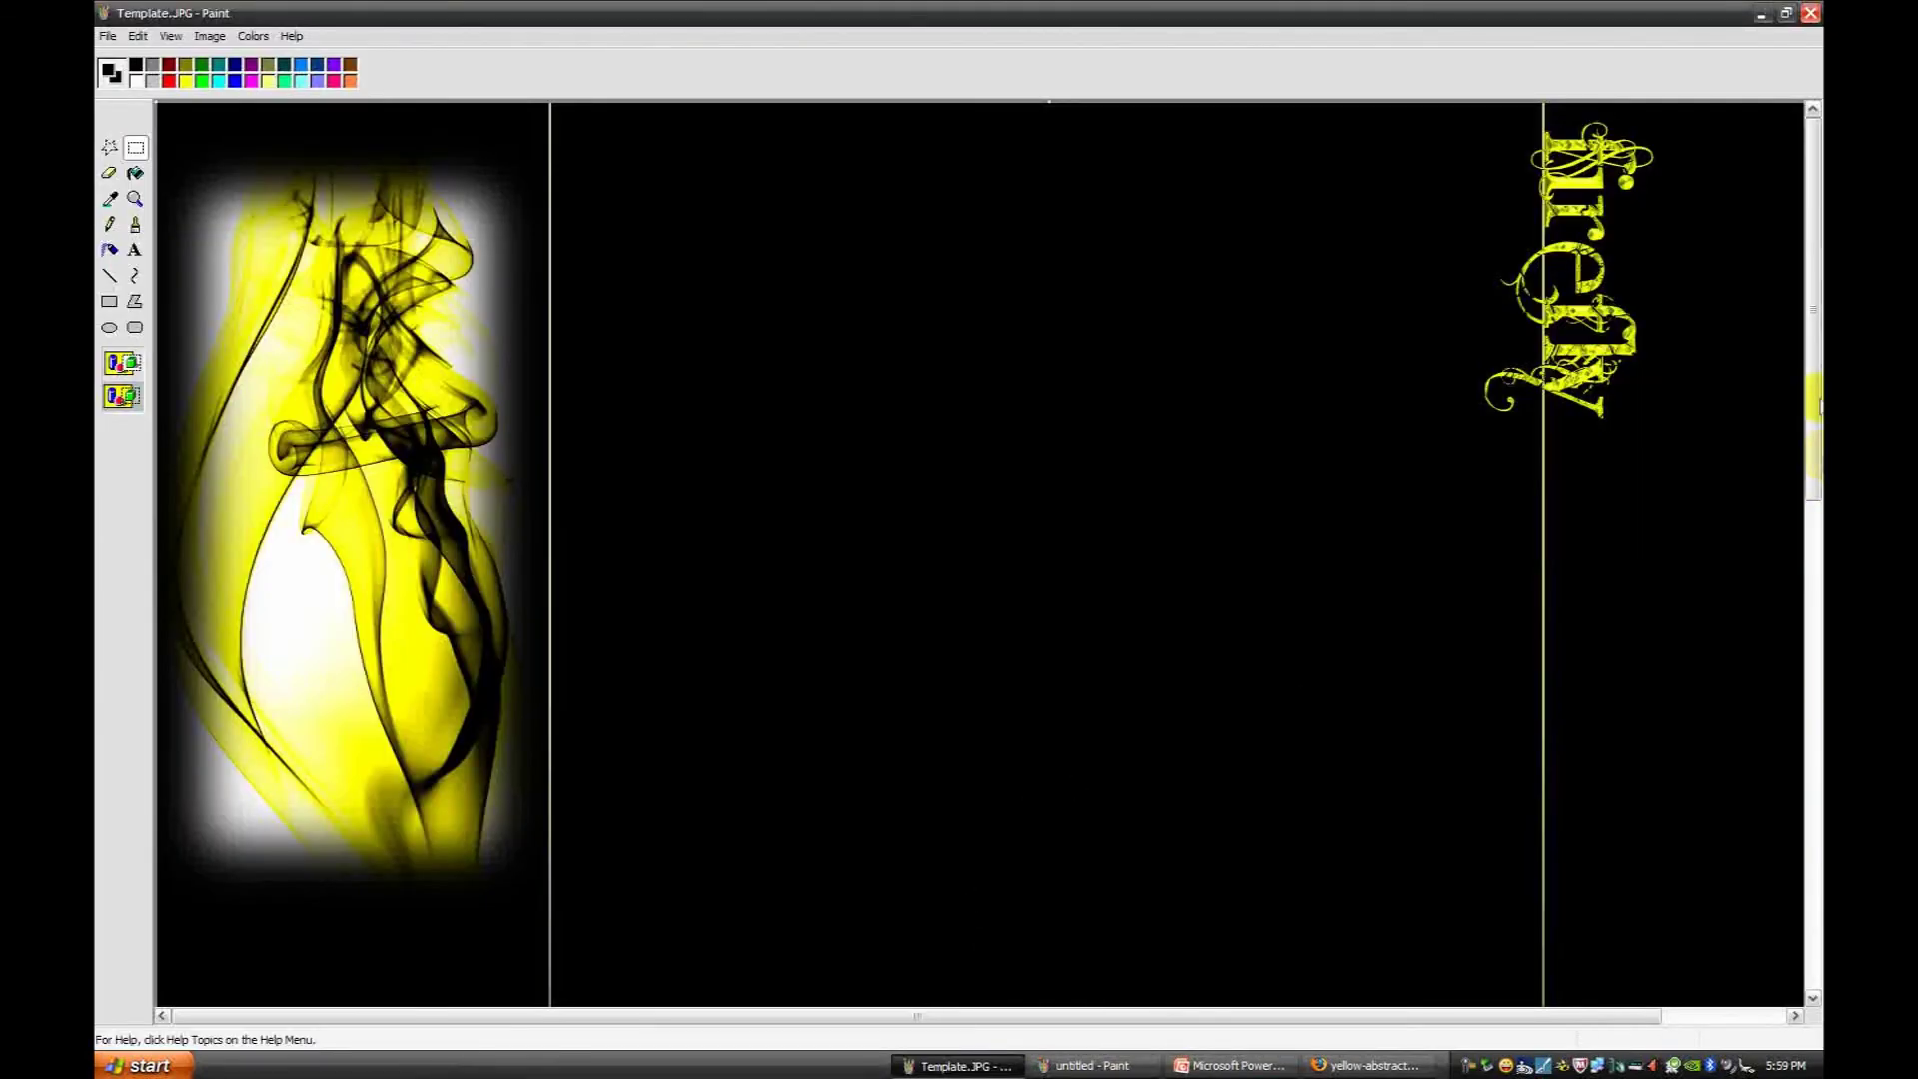
pyautogui.moveTo(1812, 318)
pyautogui.mouseDown()
pyautogui.moveTo(1809, 535)
pyautogui.moveTo(1808, 312)
pyautogui.mouseUp()
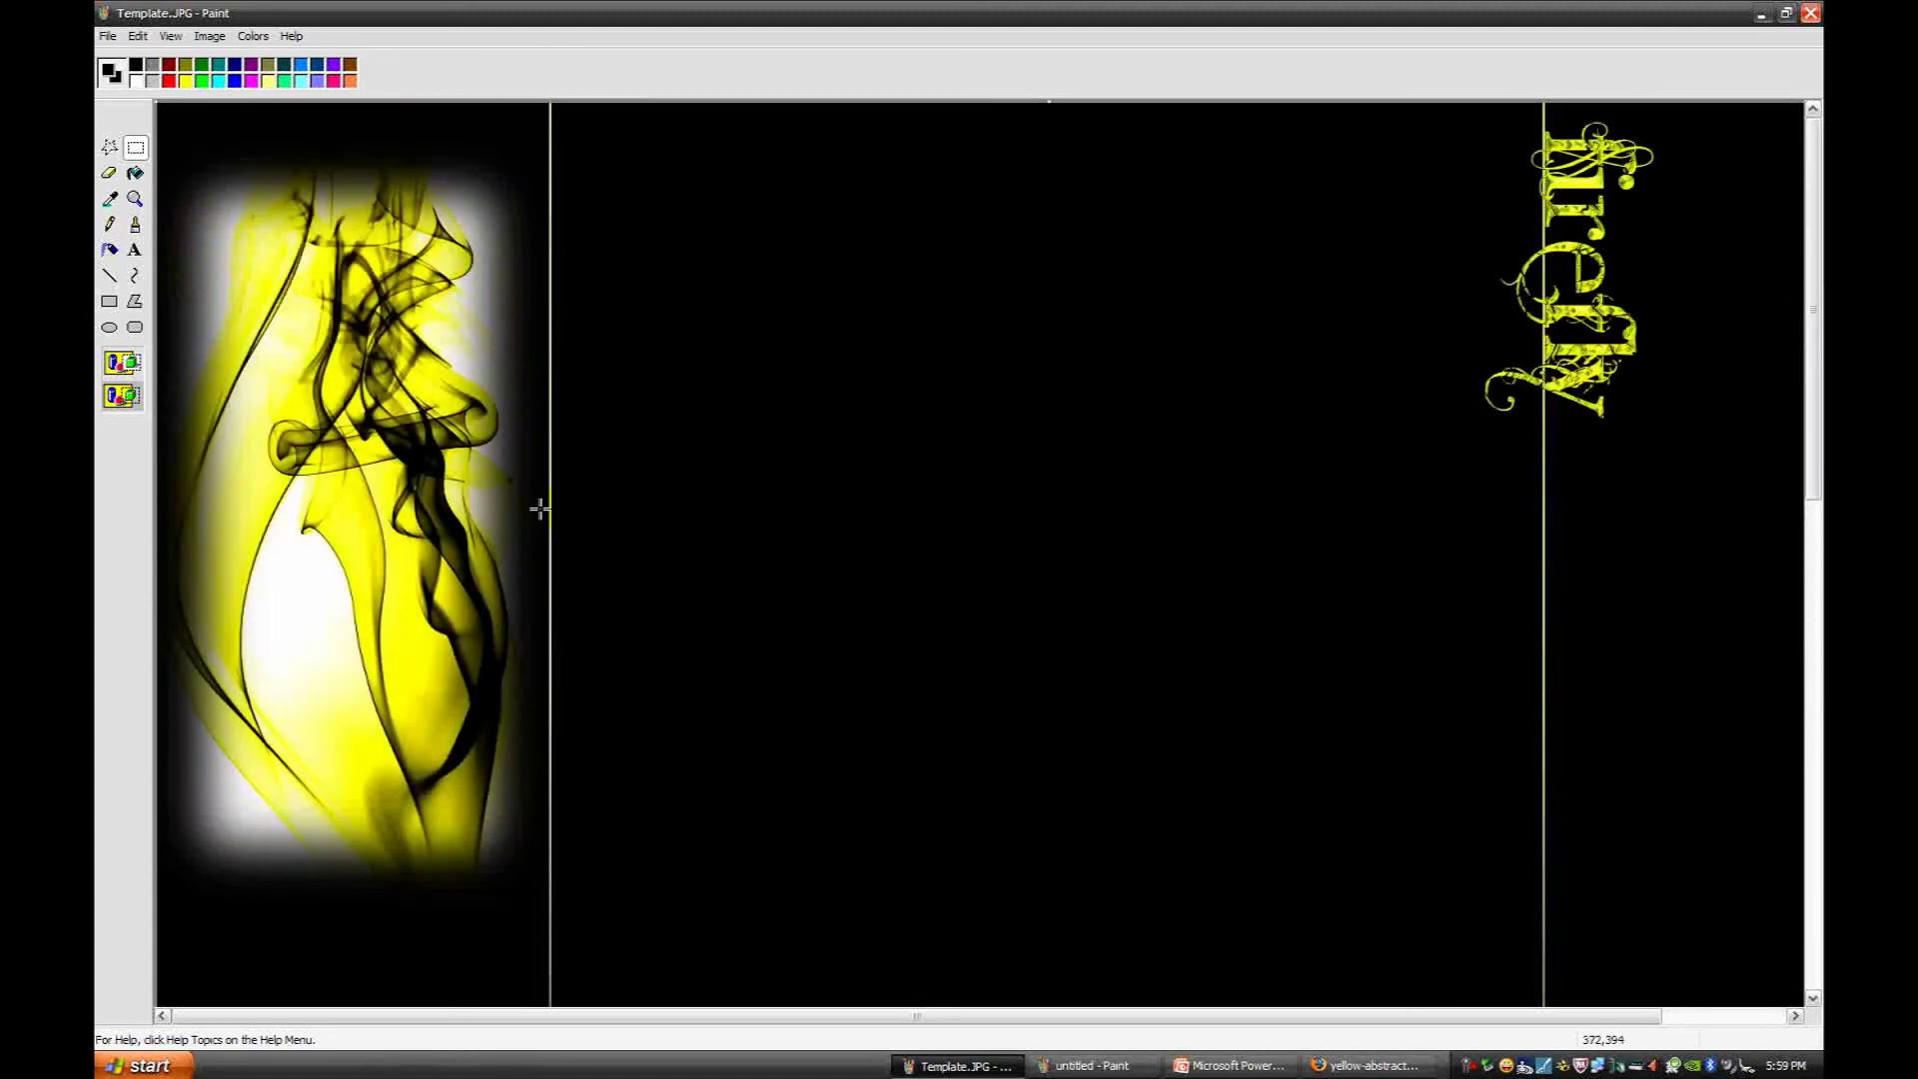
pyautogui.click(108, 37)
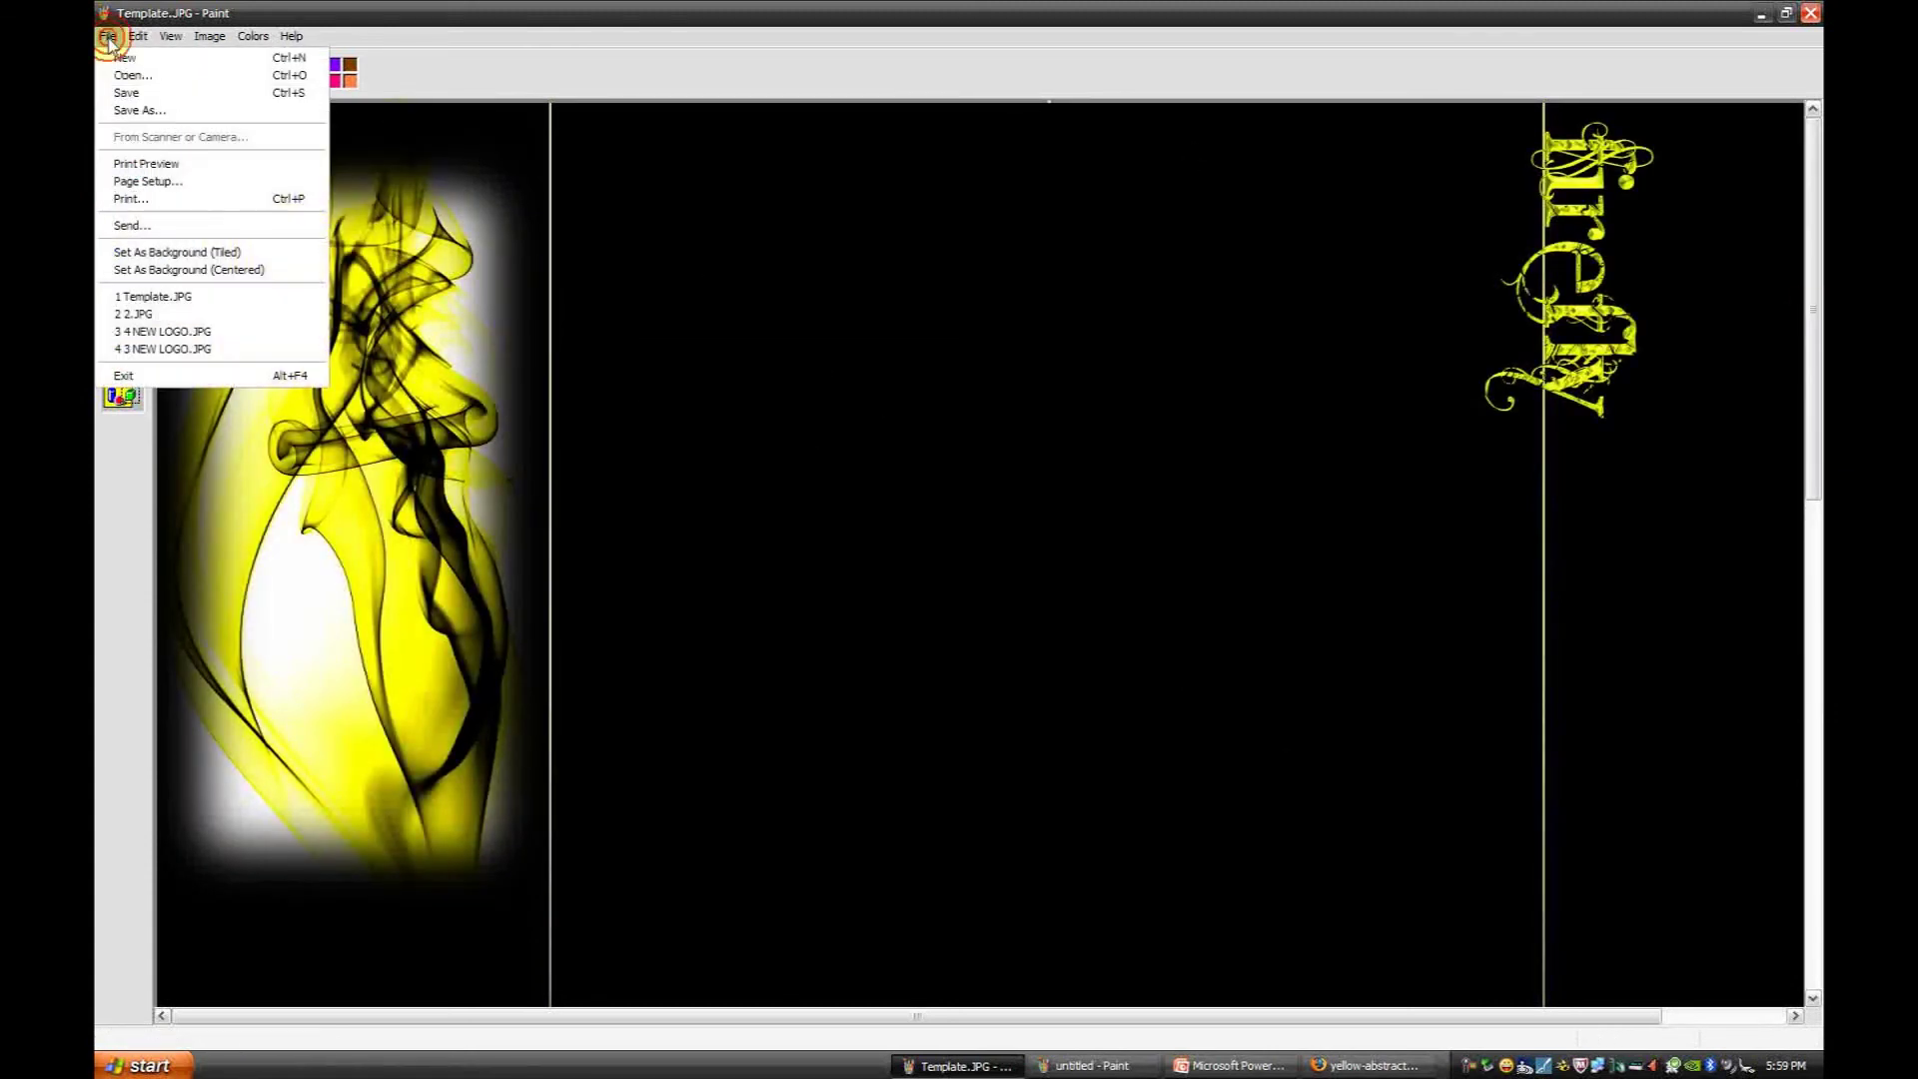
pyautogui.hotkey('alt', 'Tab')
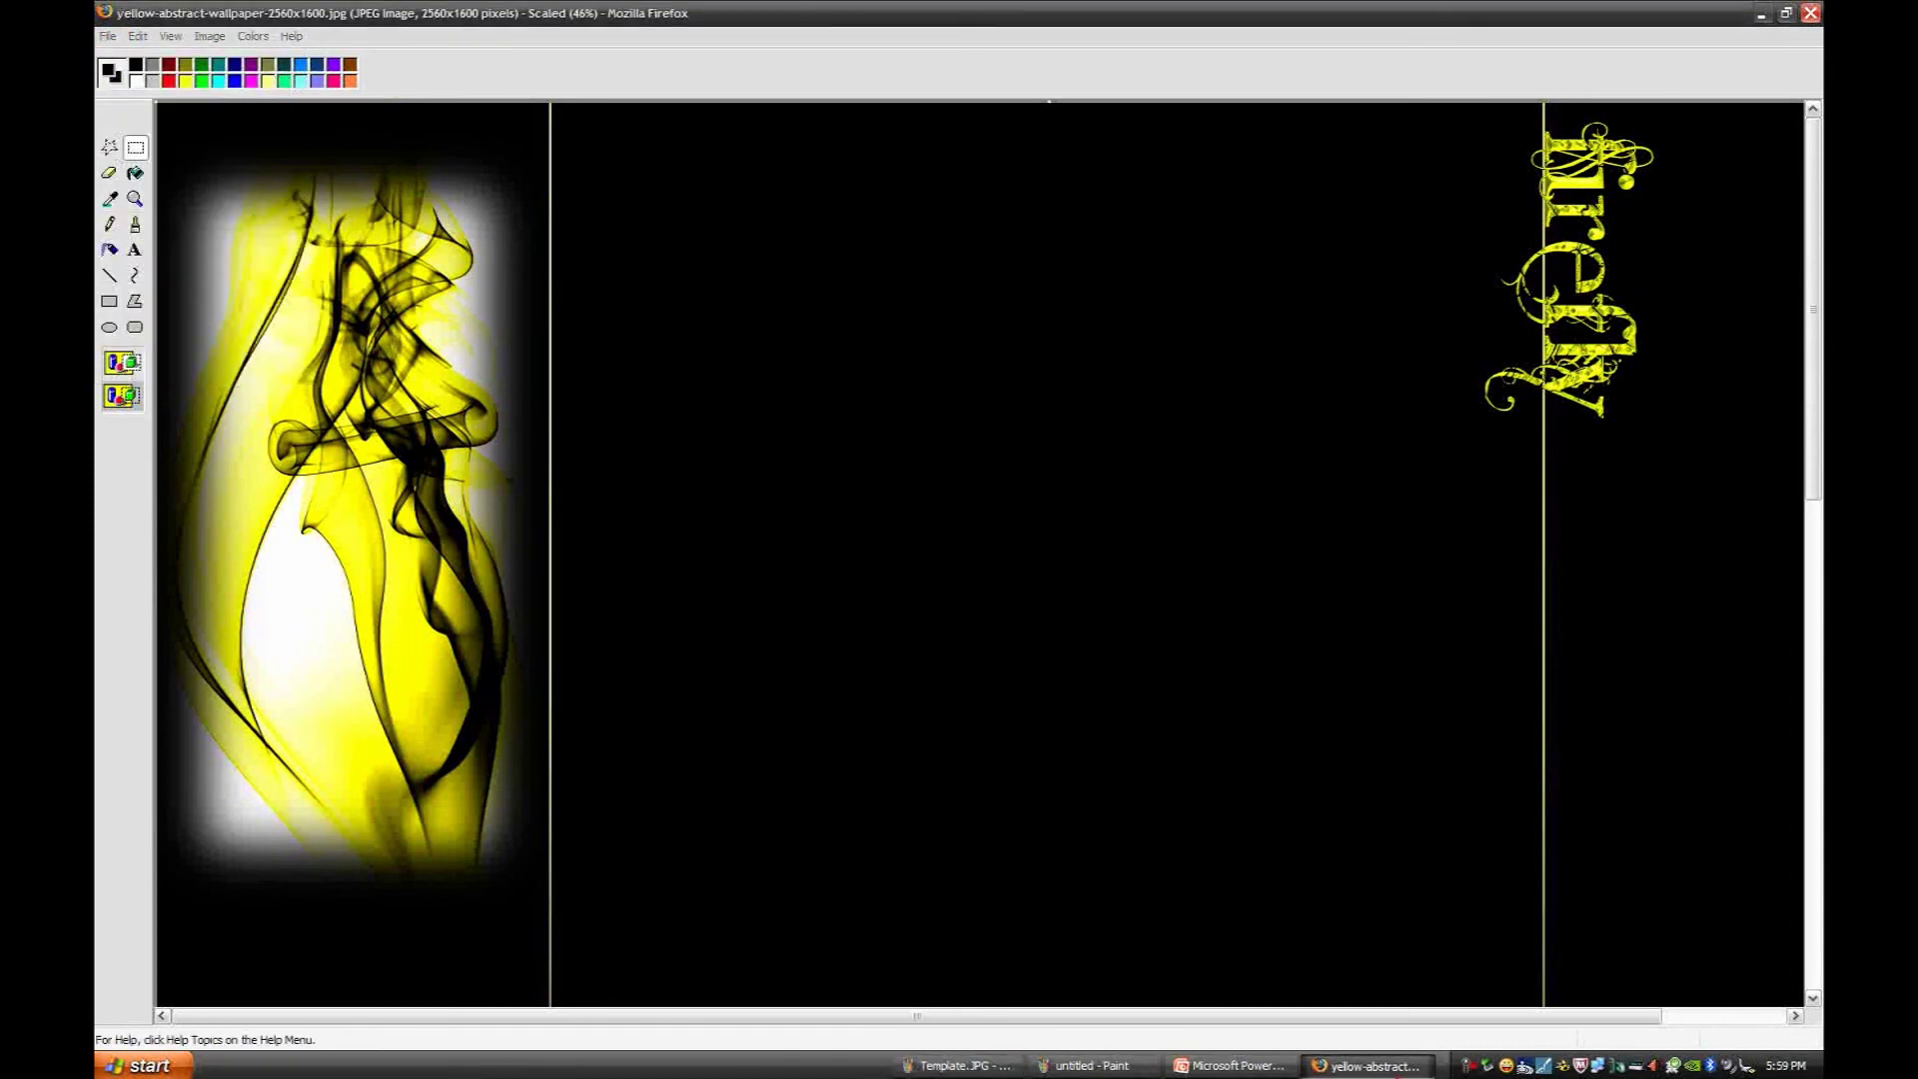
pyautogui.click(215, 226)
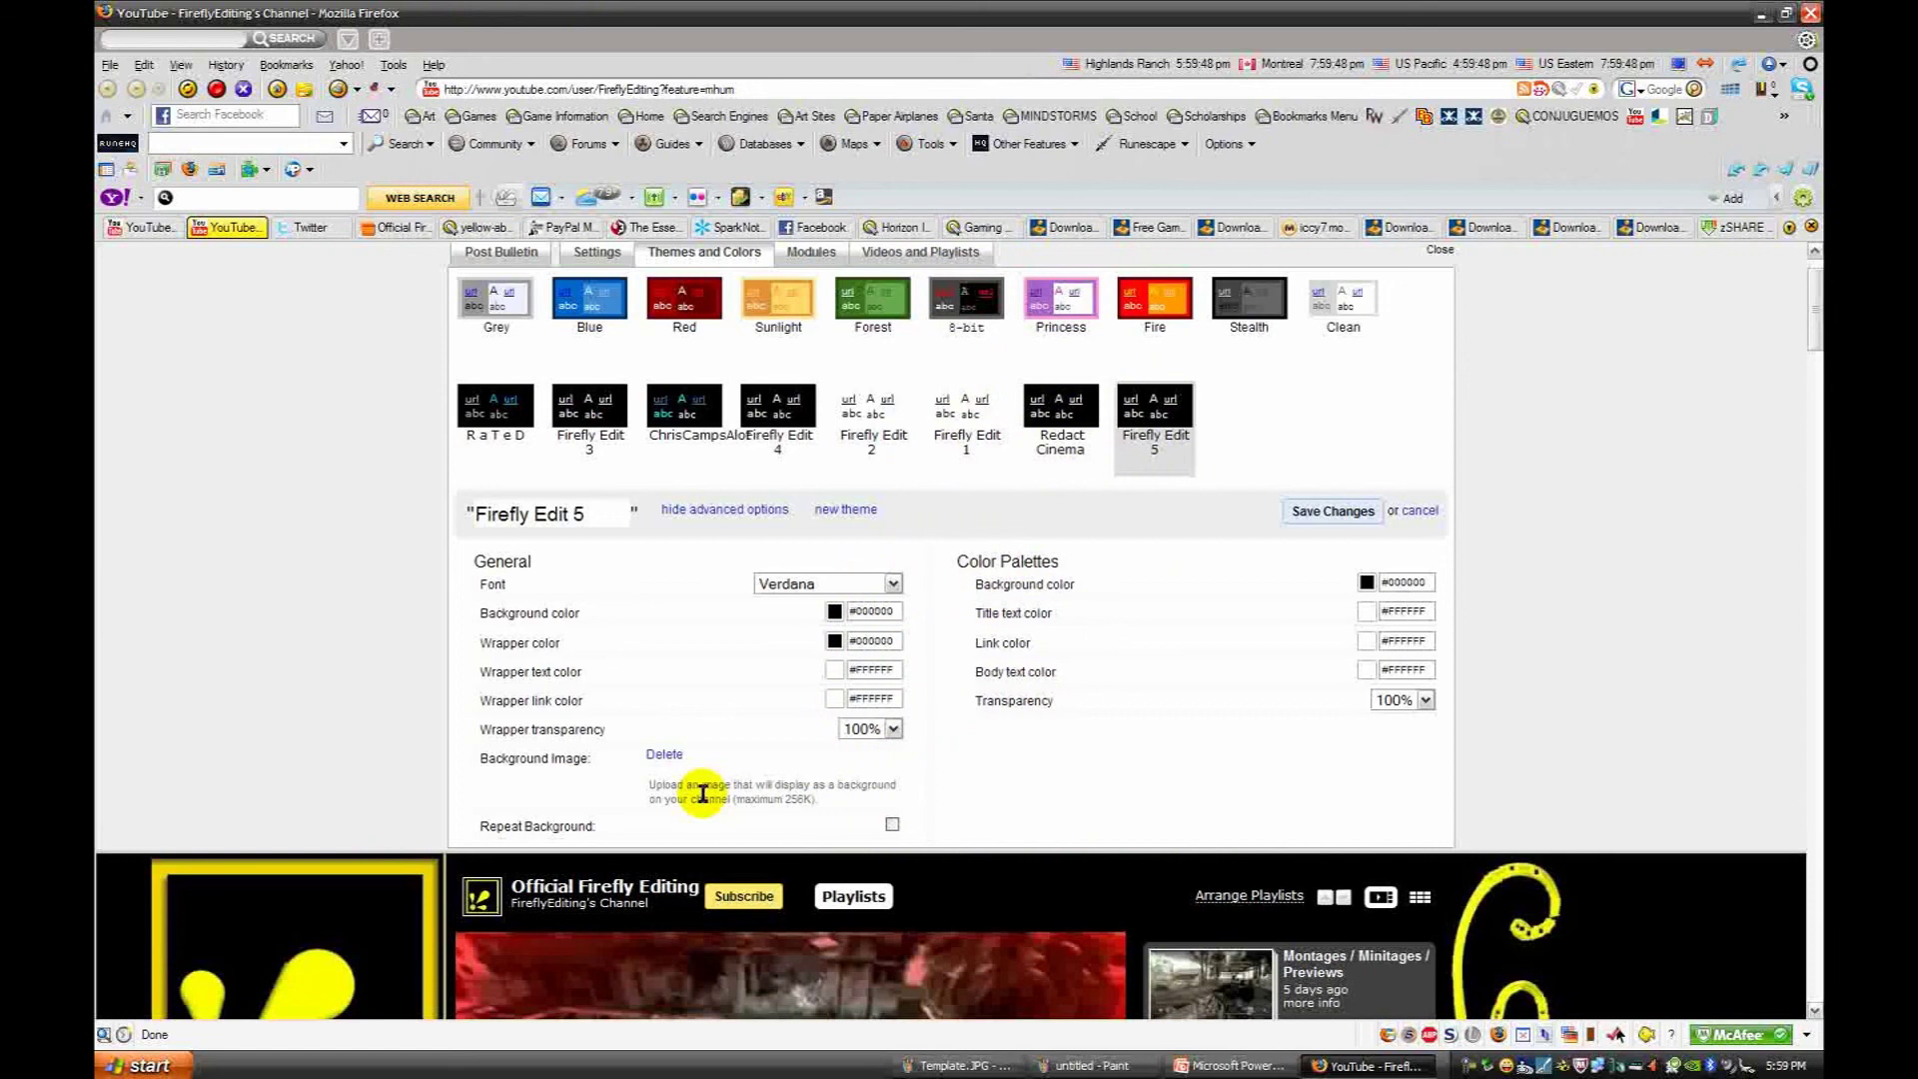
# Step: Scroll down the YouTube channel page to bring the video player into view
pyautogui.scroll(-5, 1513, 823)
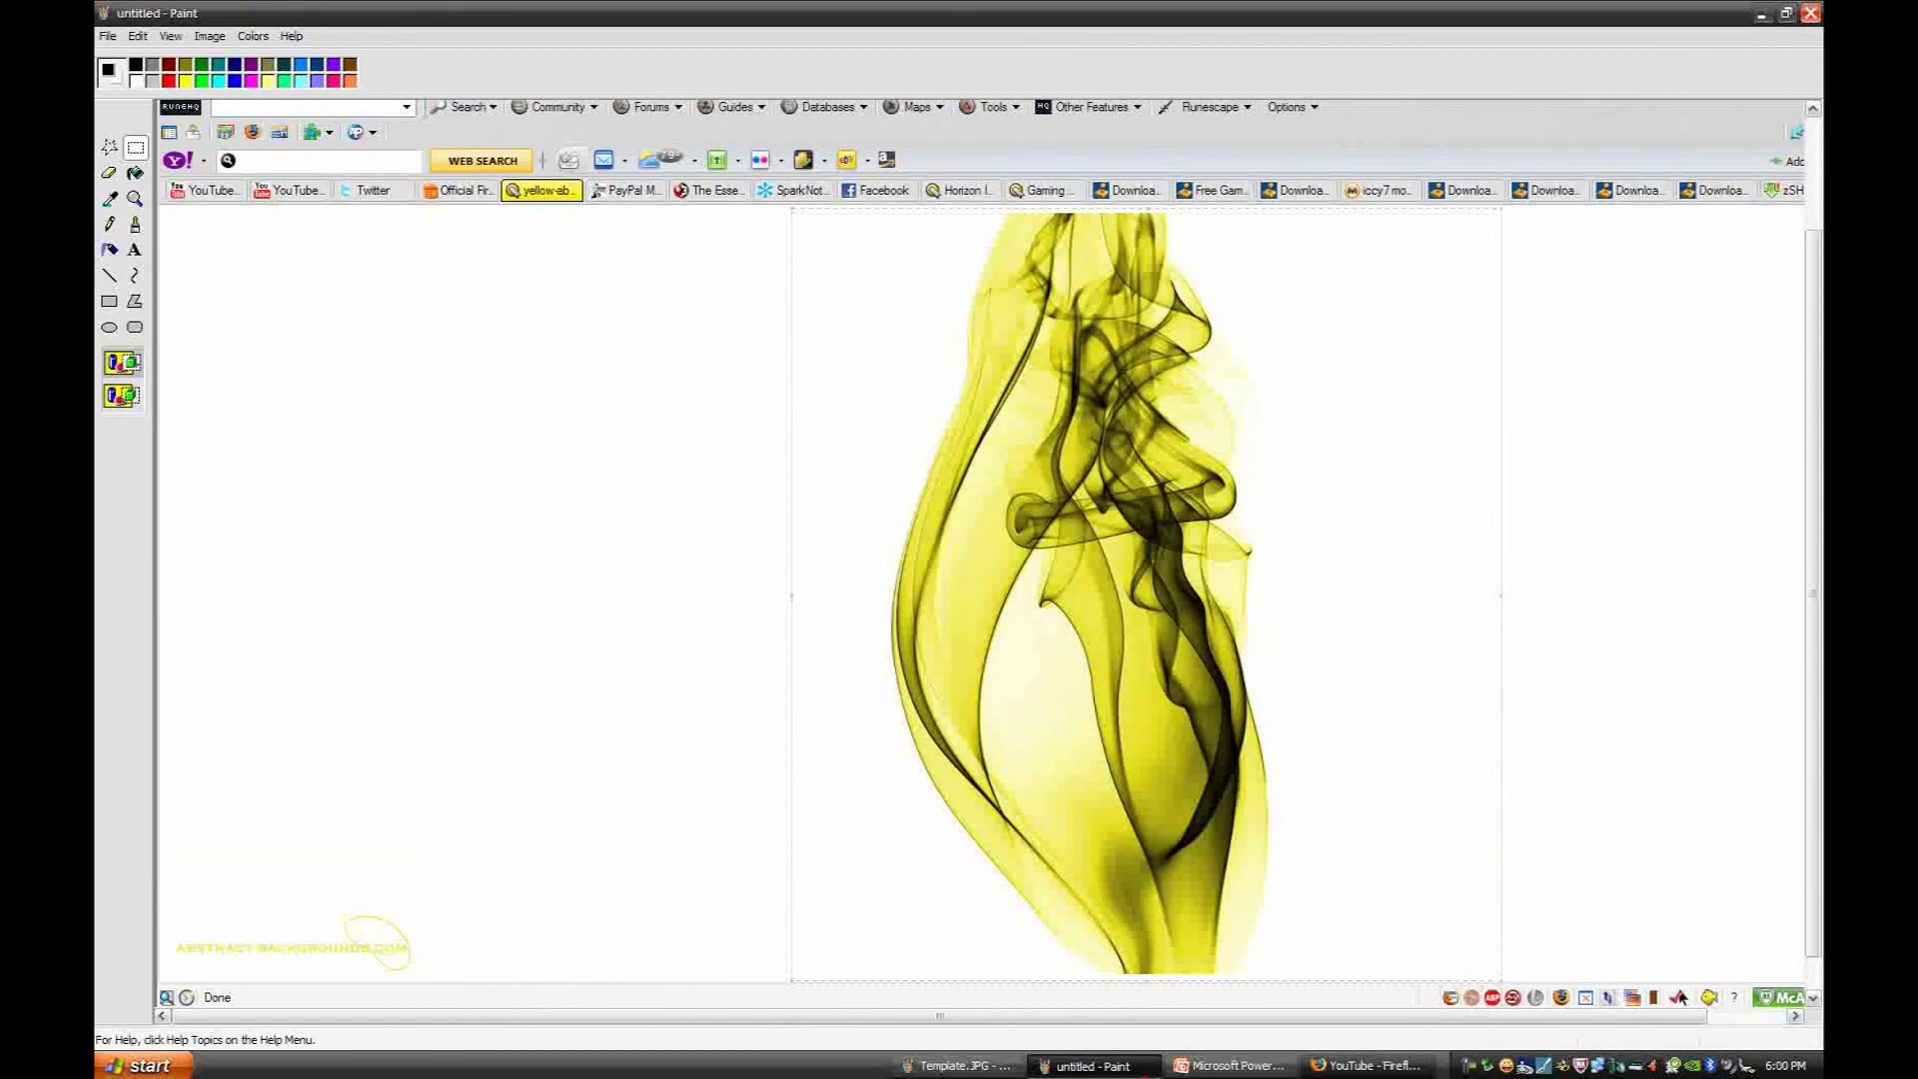
# Step: Glance at the PowerPoint slide, then bring Template.JPG back to the front in Paint
pyautogui.click(1257, 1068)
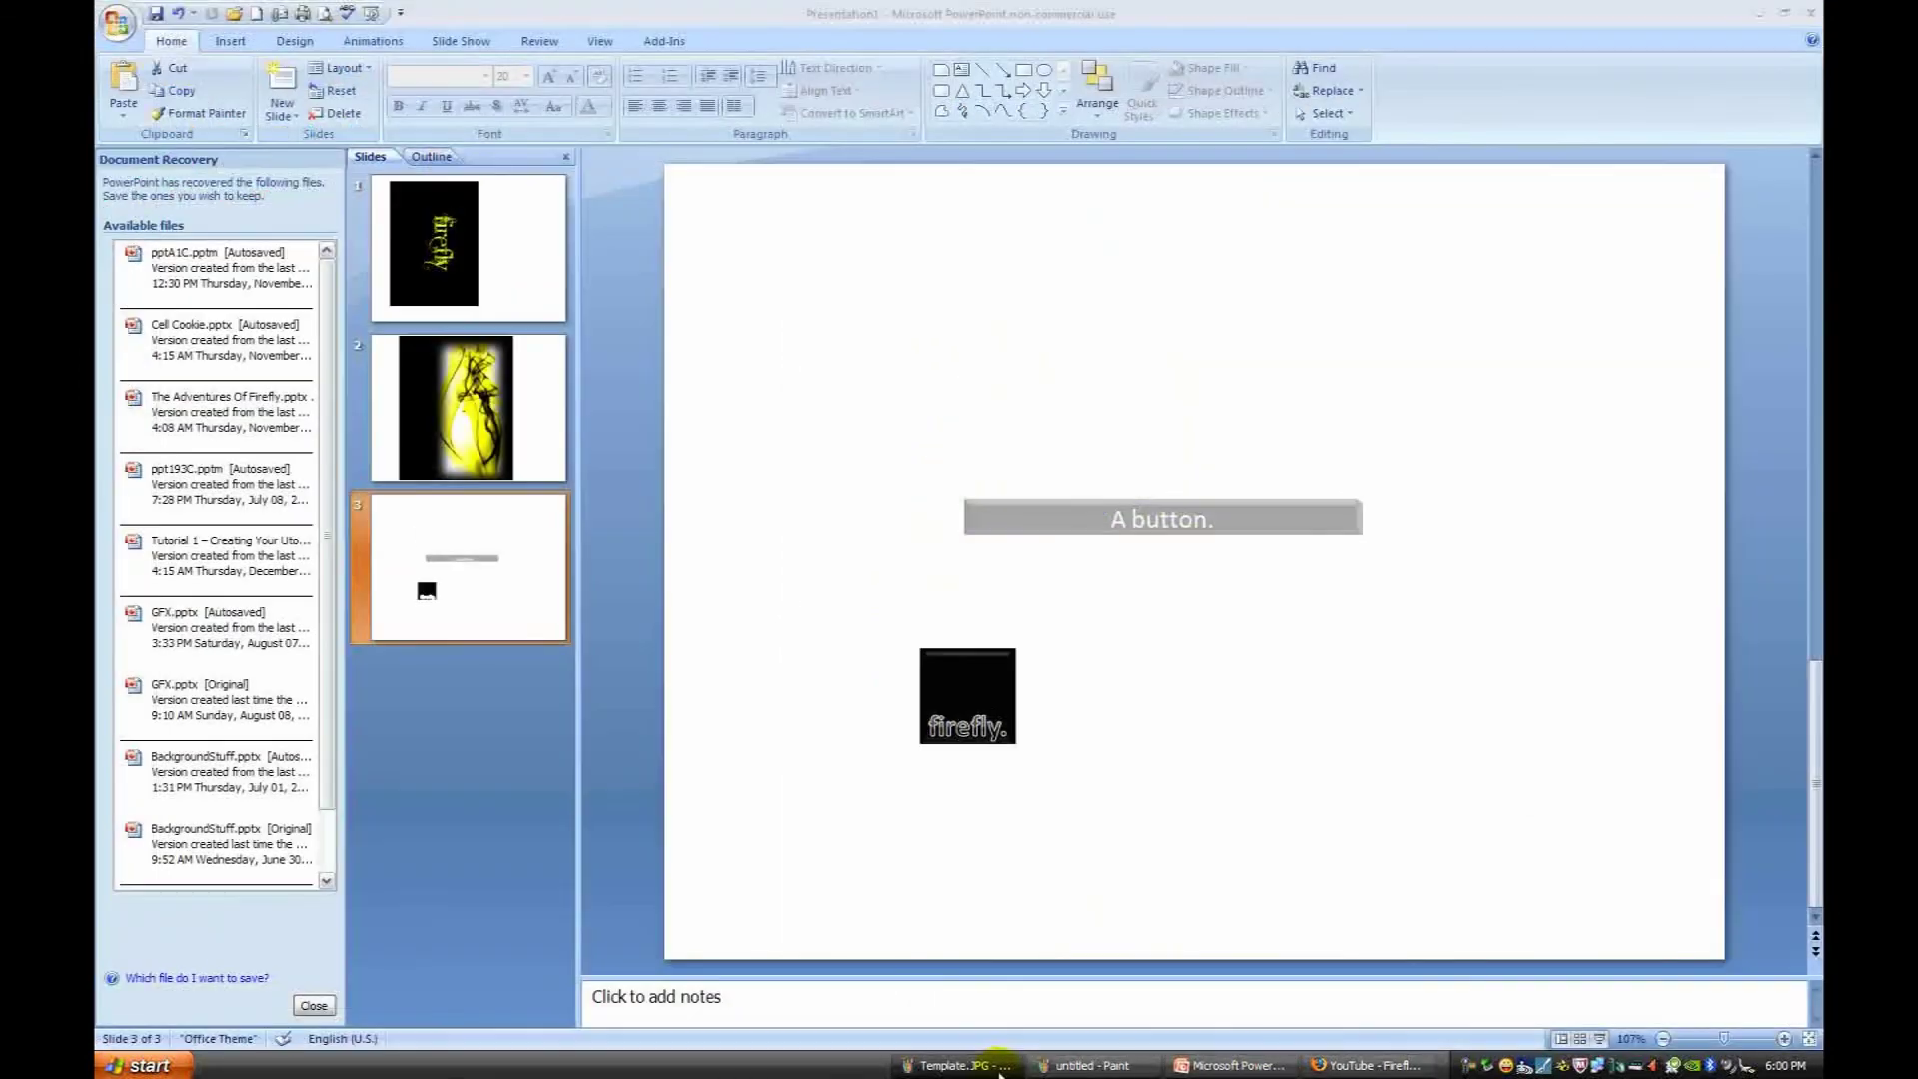
pyautogui.click(999, 1070)
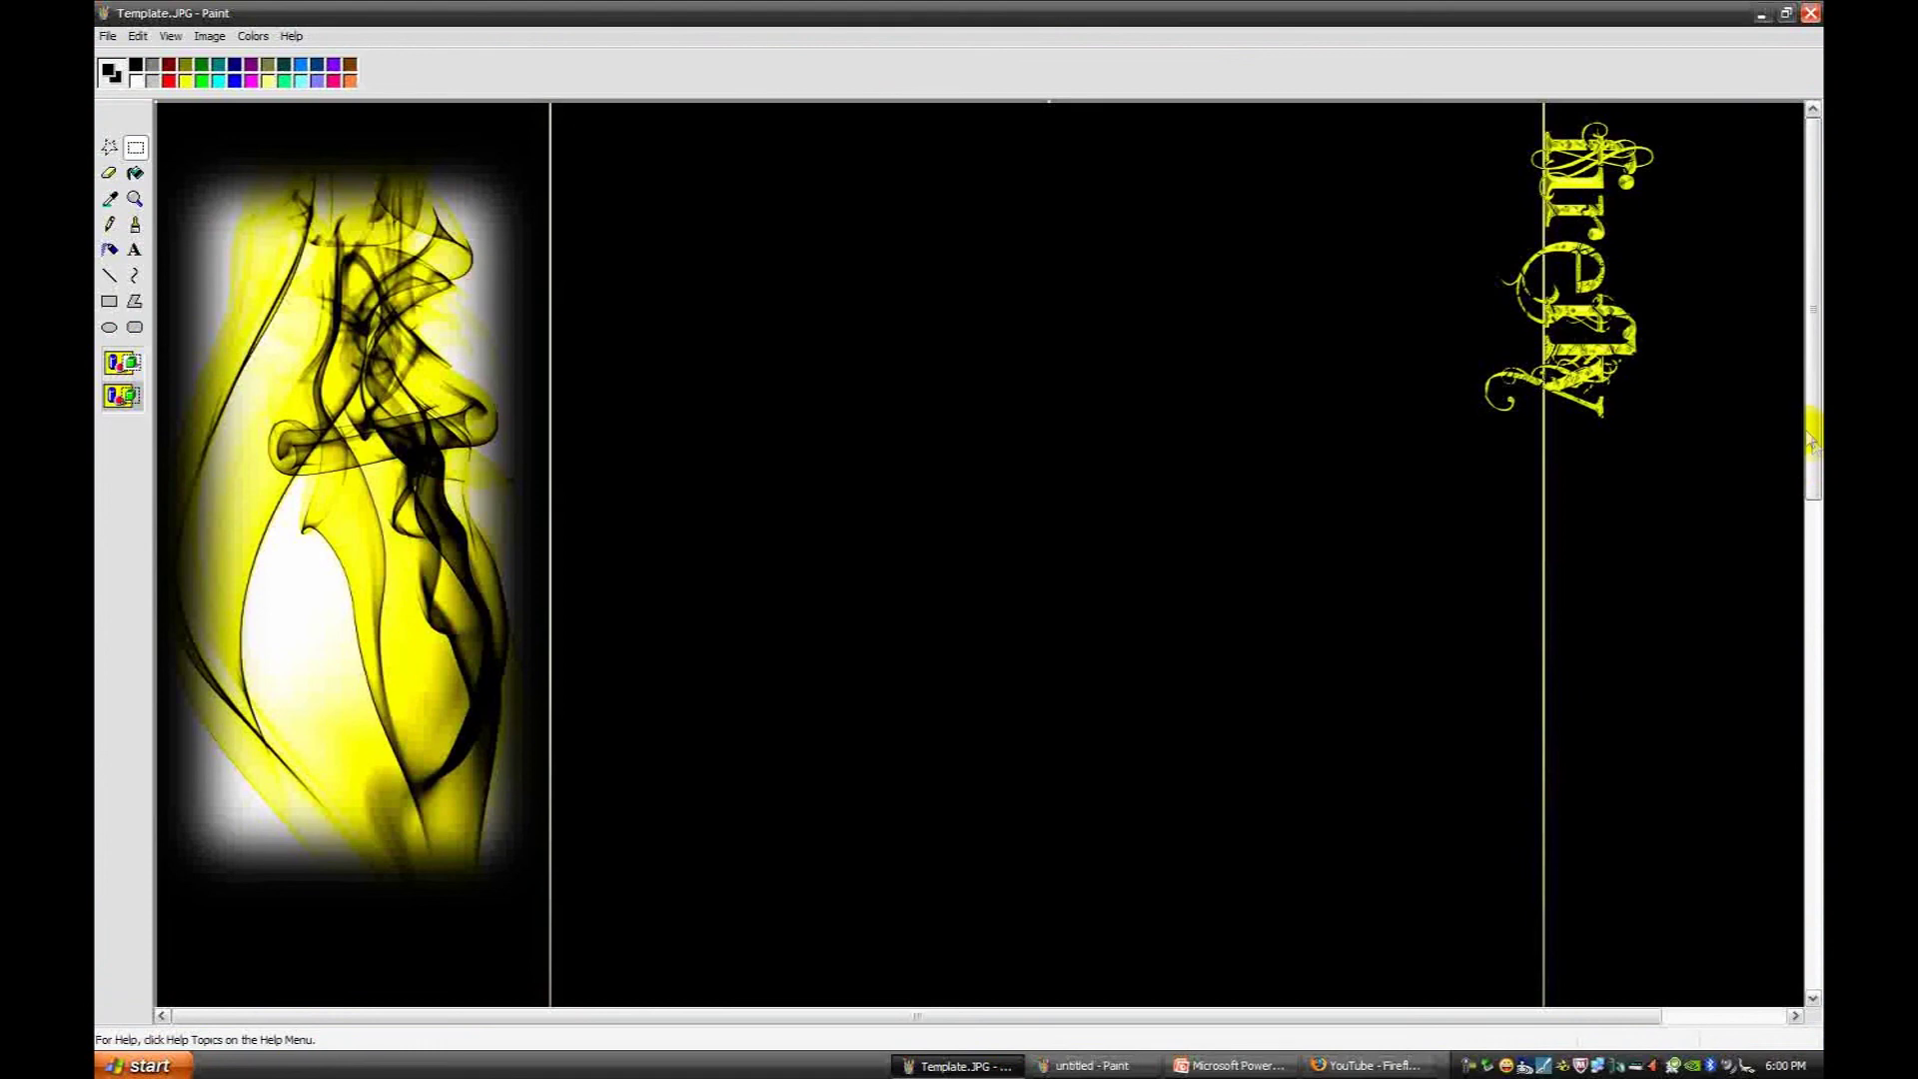